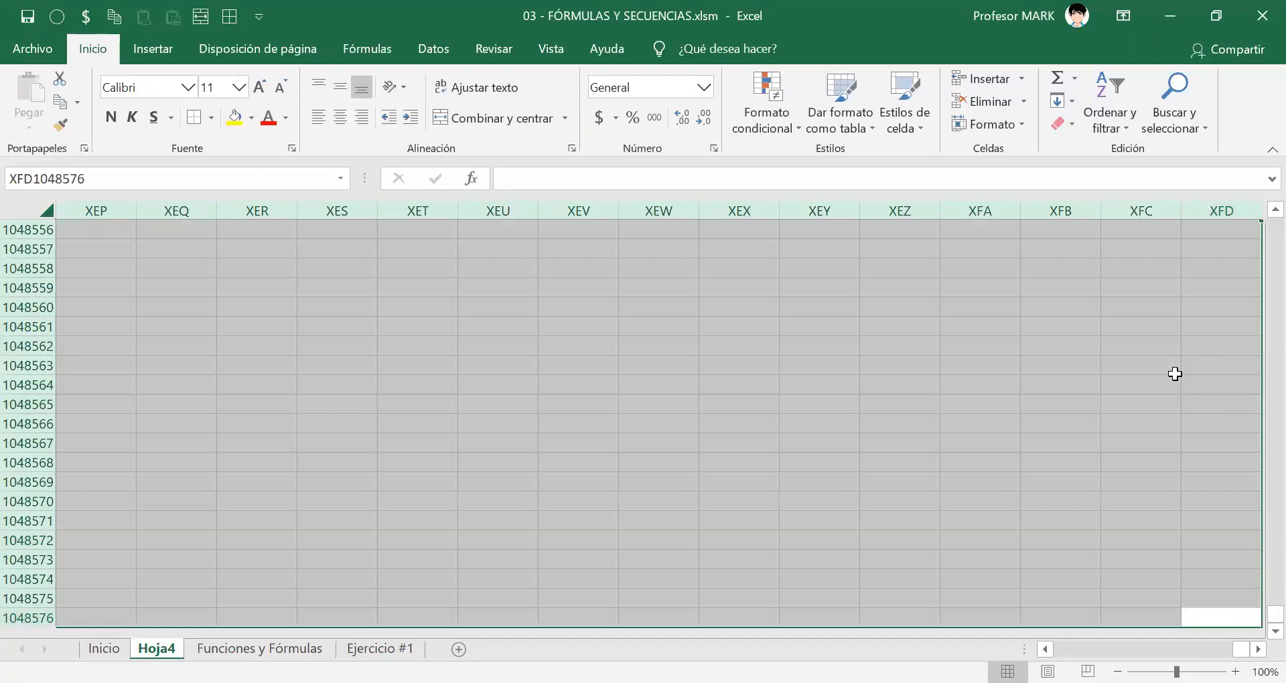
Return to cell A1 of the Hoja4 worksheet and delete that sheet from the workbook.
key(Right)
key(Left)
key(ctrl+Home)
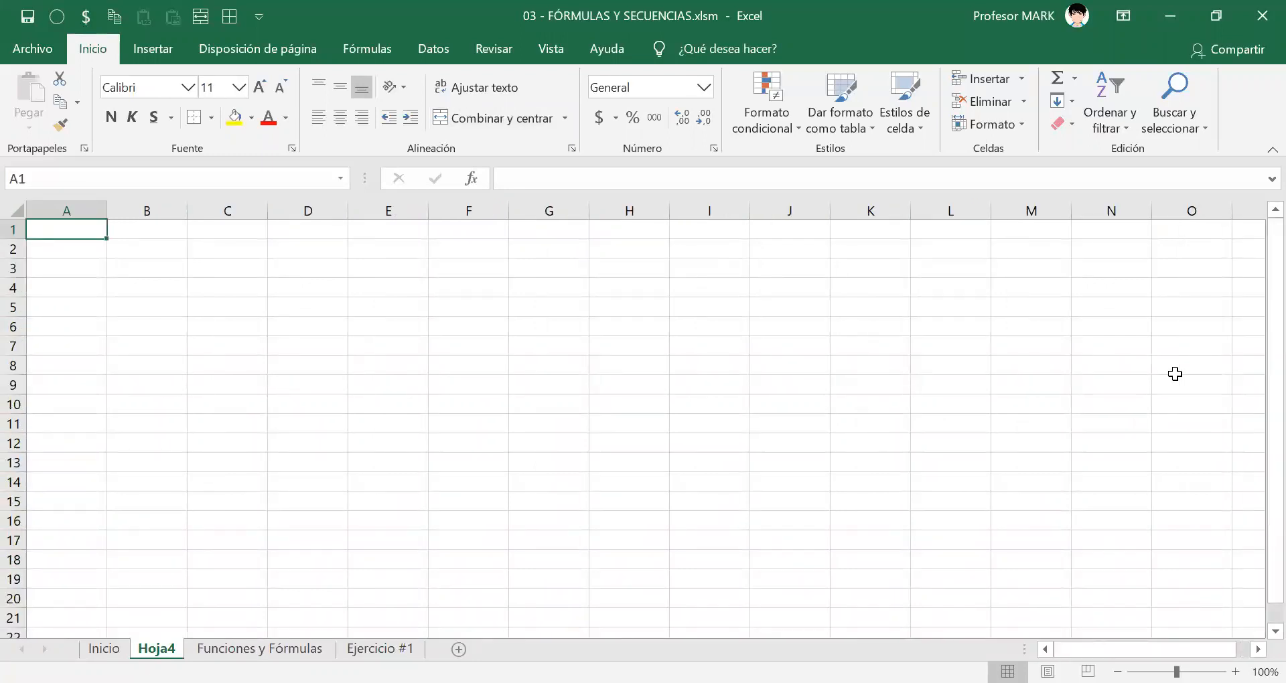
key(alt+e)
key(l)
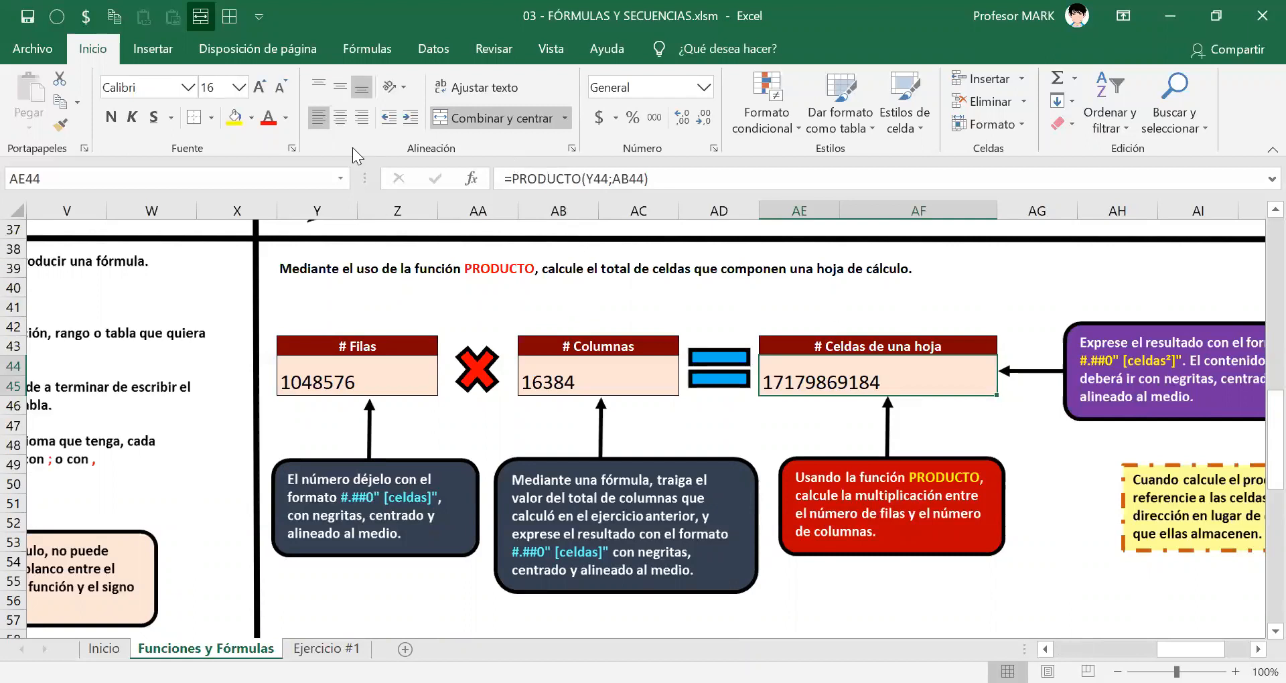
Switch to the Ejercicio #1 sheet and examine the Parte I statement, its instruction notes and the profits table.
key(ctrl+1)
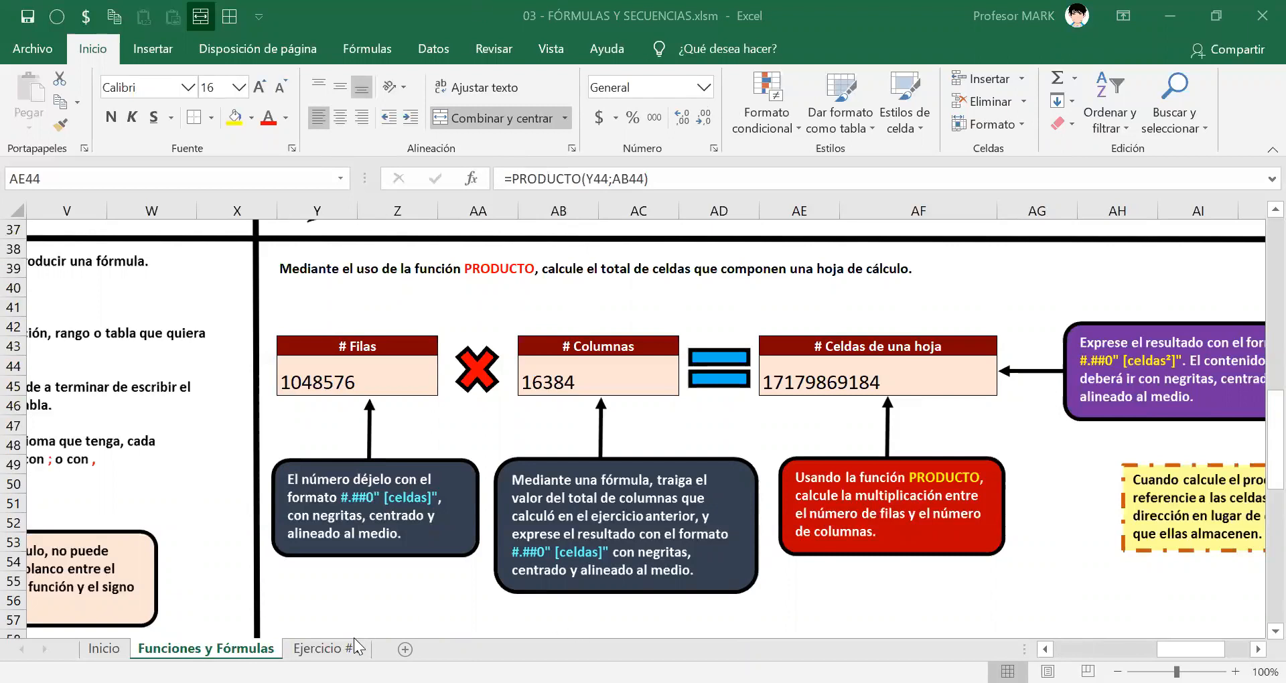
click(877, 376)
click(326, 648)
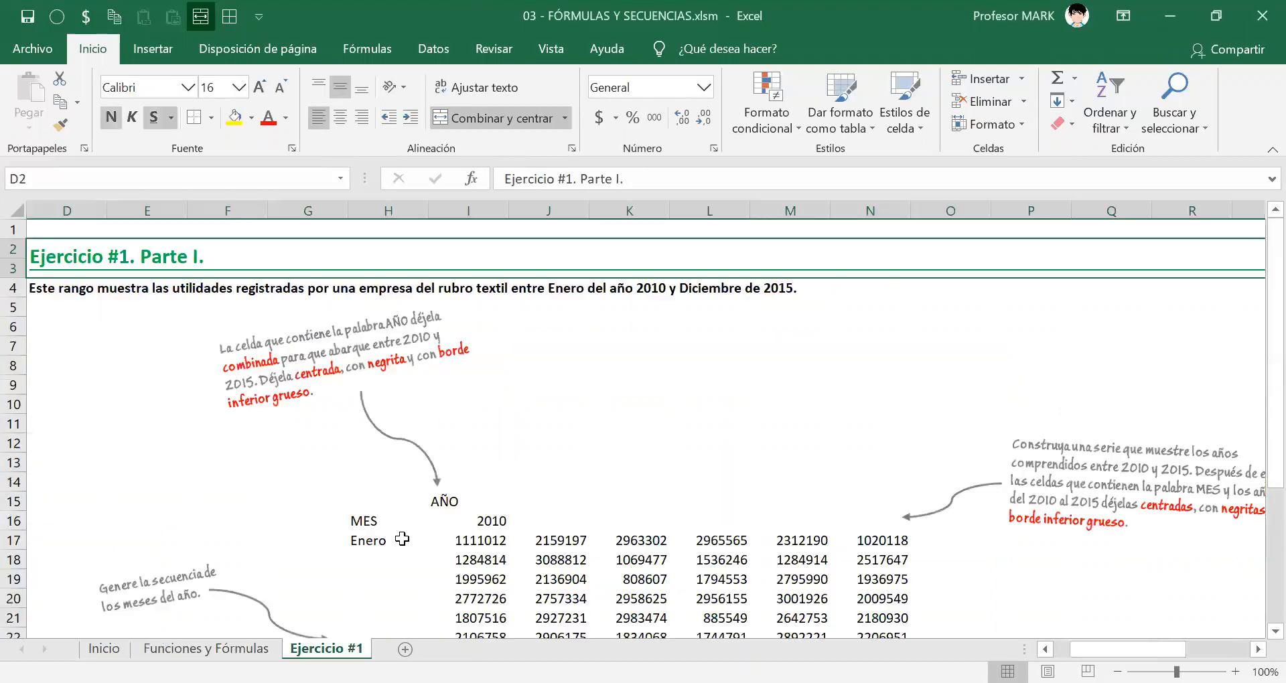
drag(1128, 649, 1108, 649)
scroll(745, 429, down, 2)
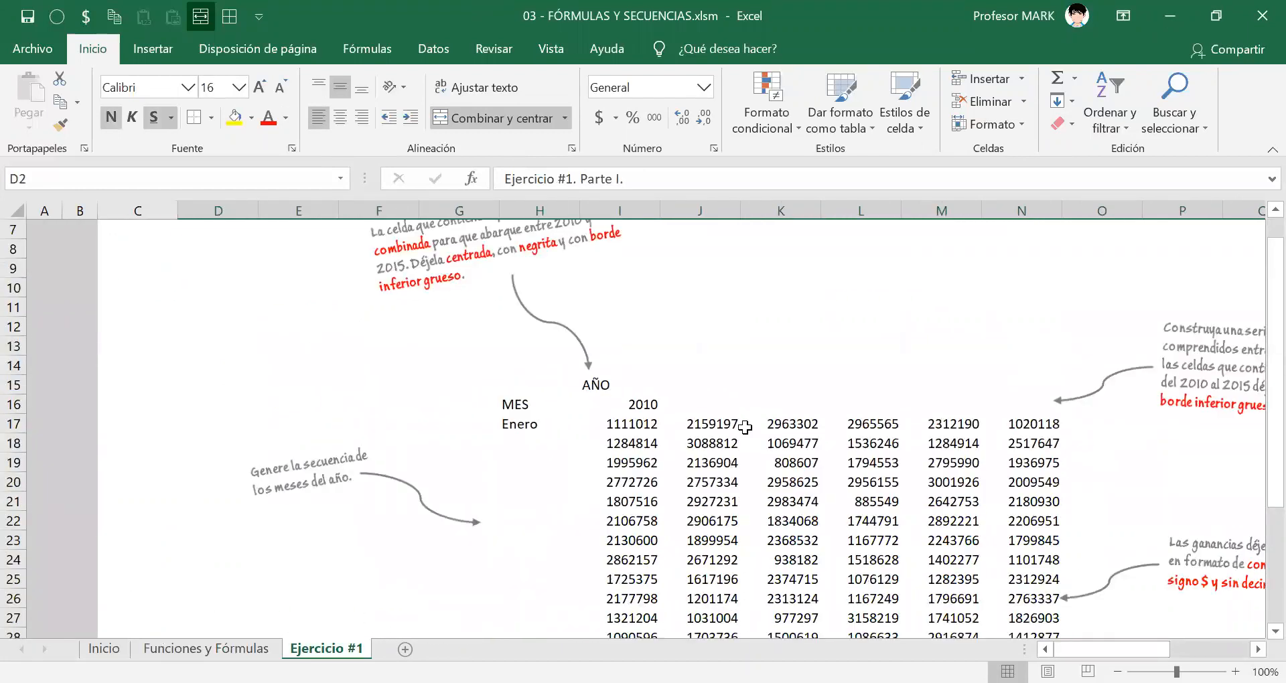
scroll(745, 429, down, 2)
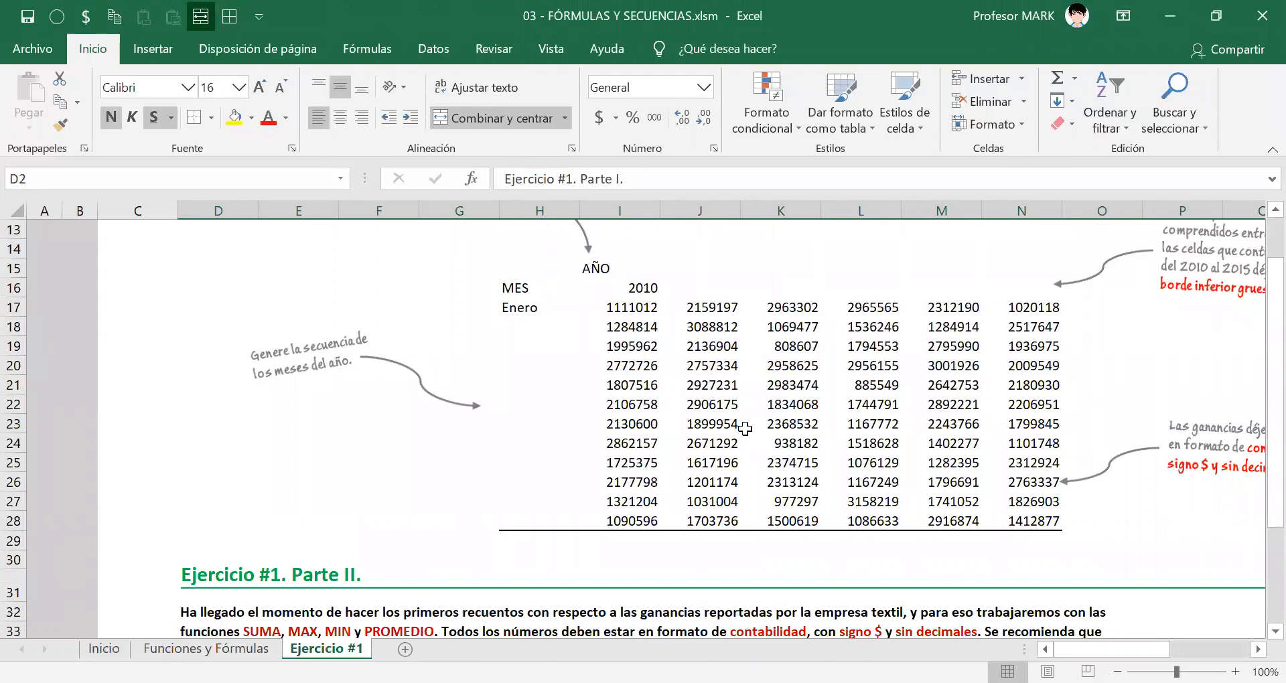
scroll(701, 494, up, 4)
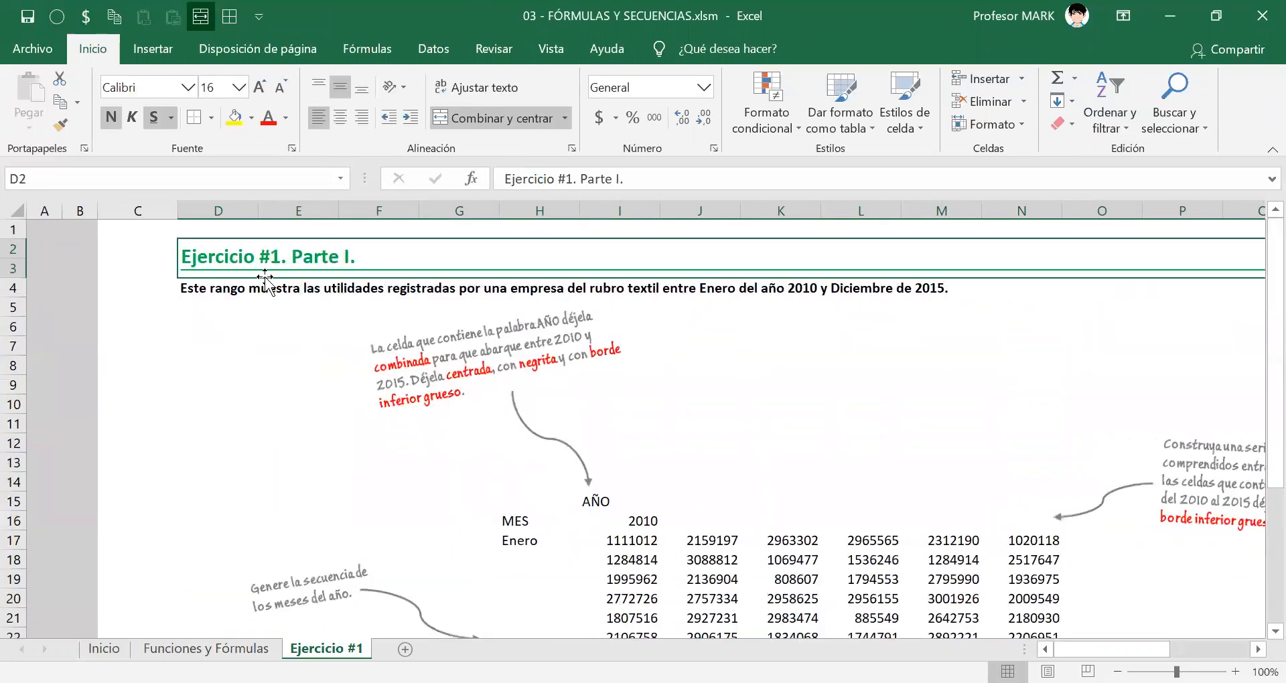
click(241, 295)
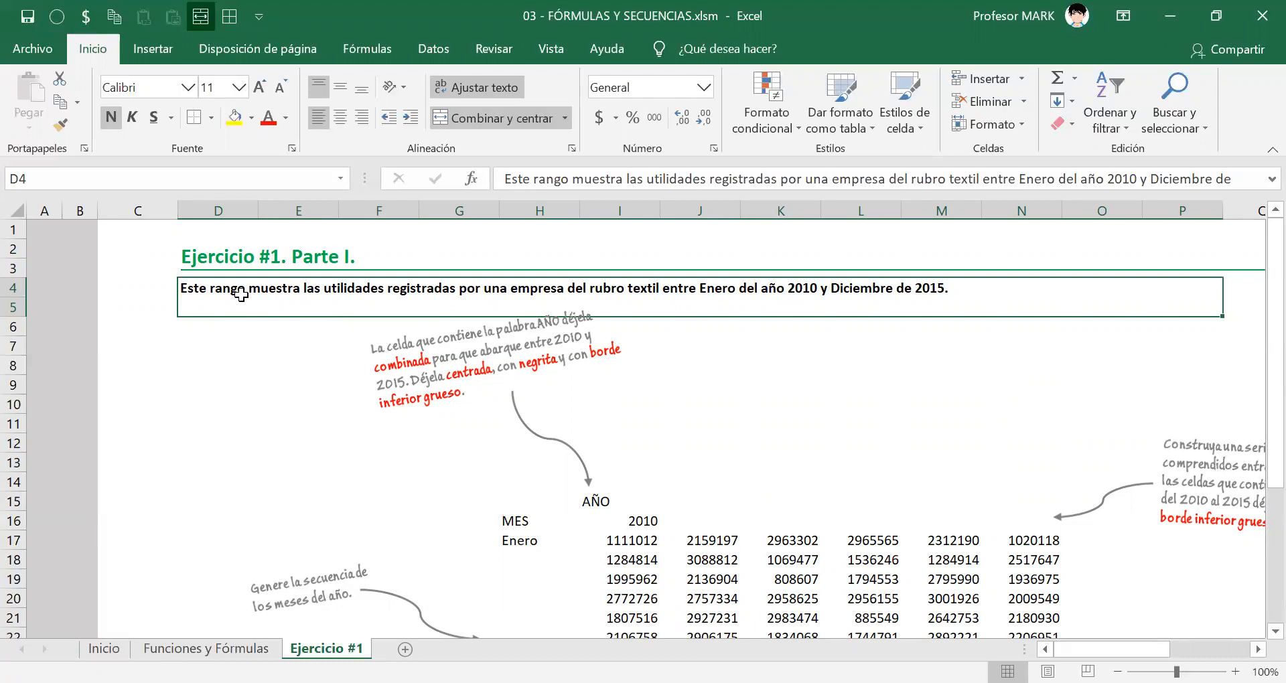
scroll(749, 439, down, 4)
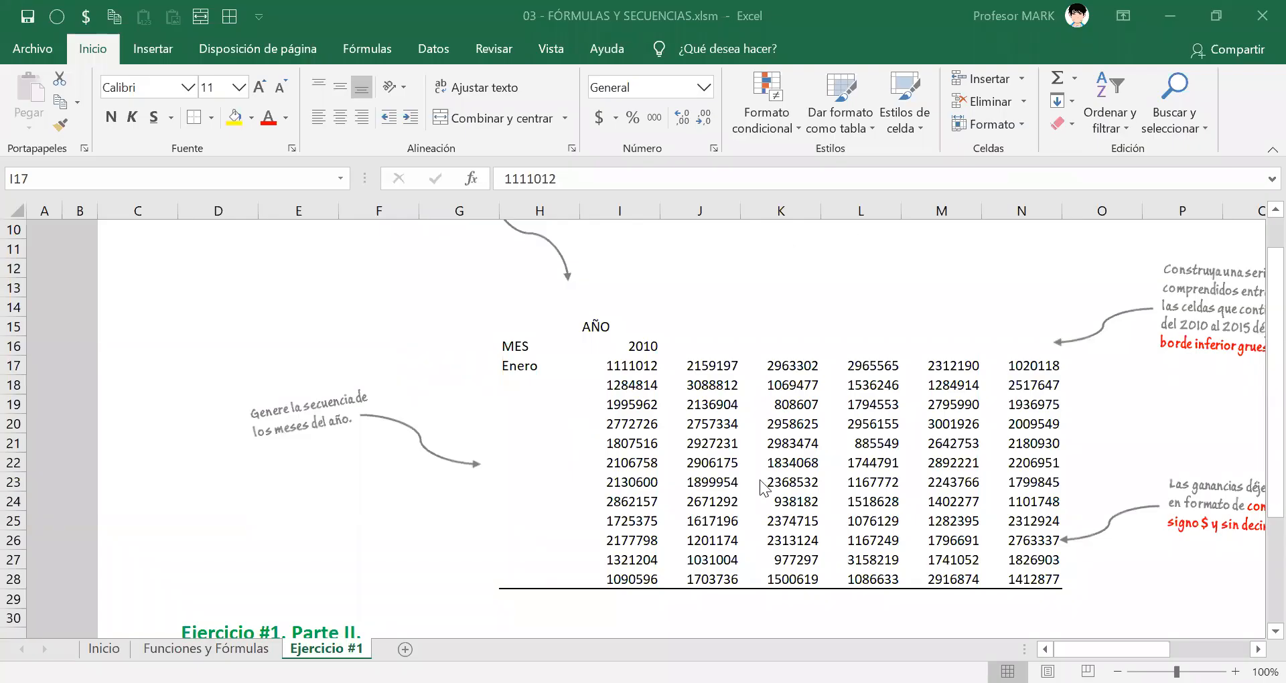
Shift the handwritten note about merging the AÑO cell slightly left, away from the AÑO heading.
scroll(760, 476, up, 2)
scroll(760, 477, up, 1)
scroll(760, 477, down, 4)
scroll(760, 477, up, 3)
drag(392, 226, 386, 267)
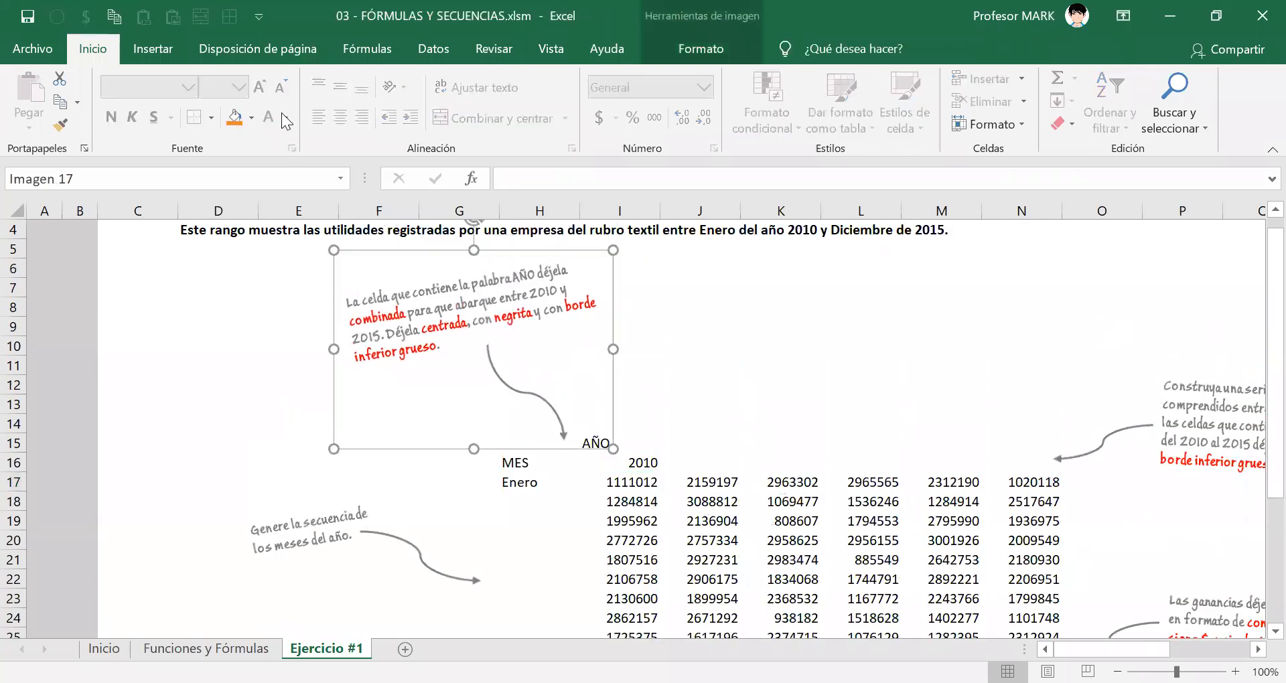
drag(524, 261, 505, 261)
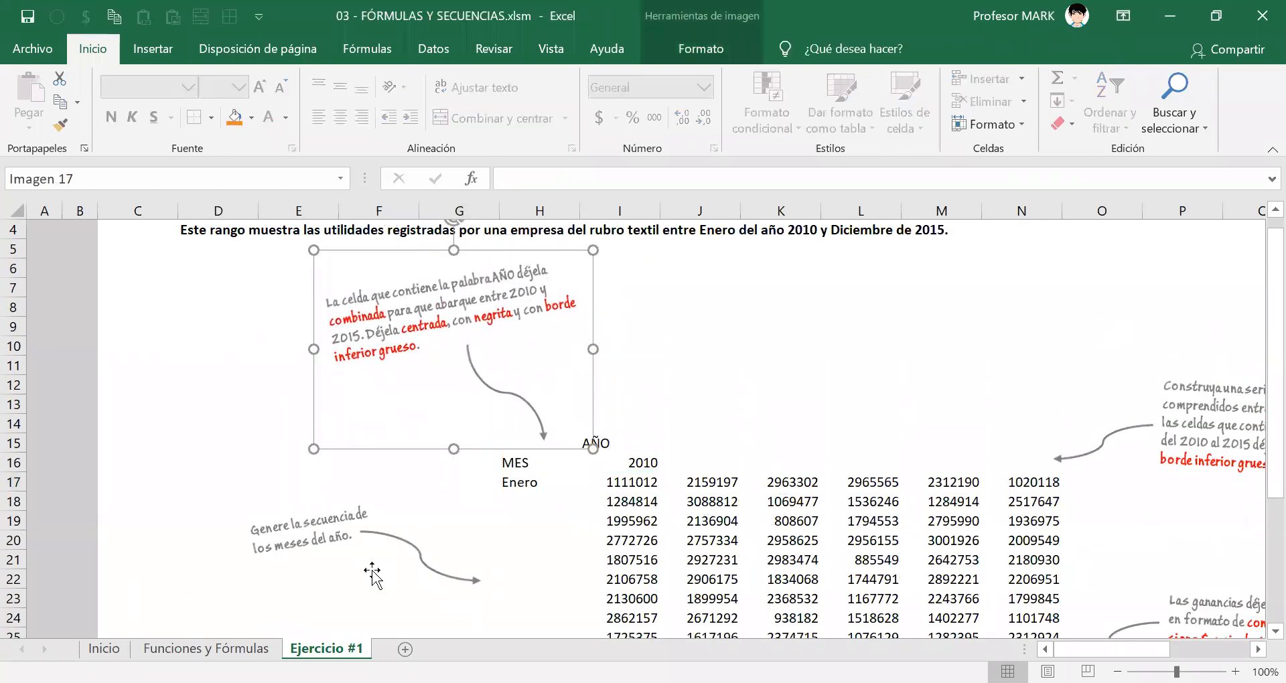
click(356, 533)
click(484, 331)
Shift the handwritten note about the profits' accounting format slightly right, clear of the table's last column.
click(1210, 409)
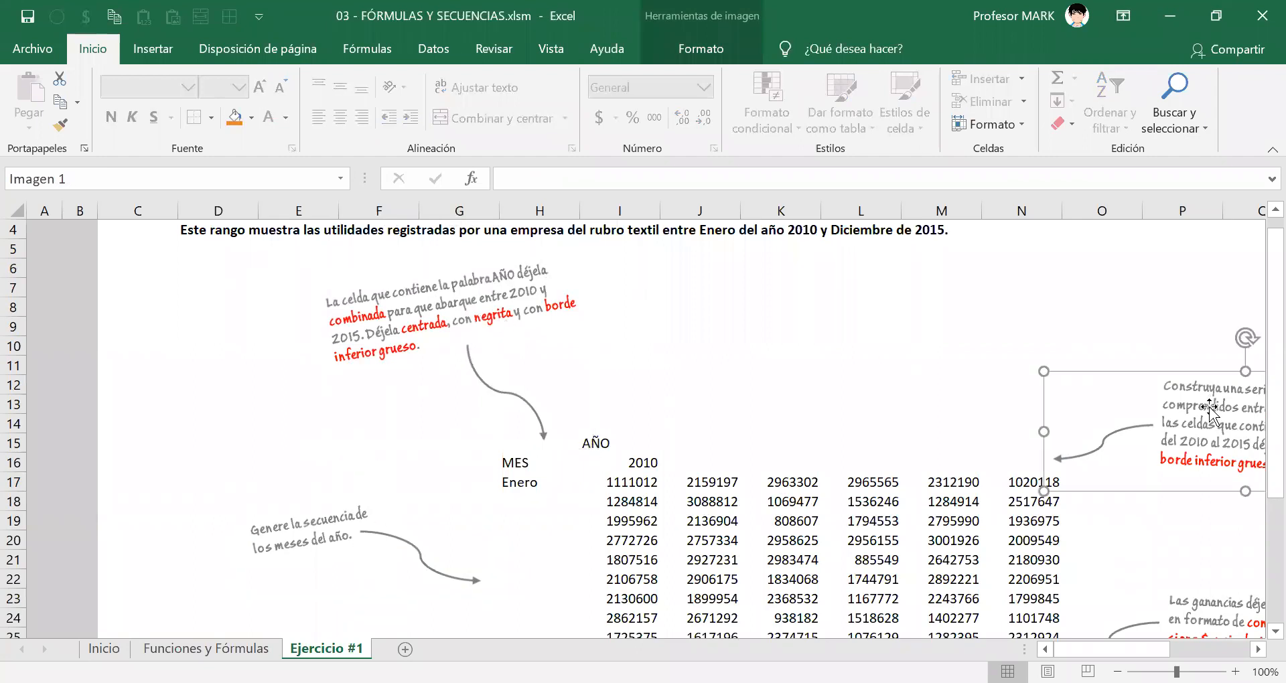
scroll(1210, 419, down, 3)
click(1210, 429)
scroll(818, 444, up, 2)
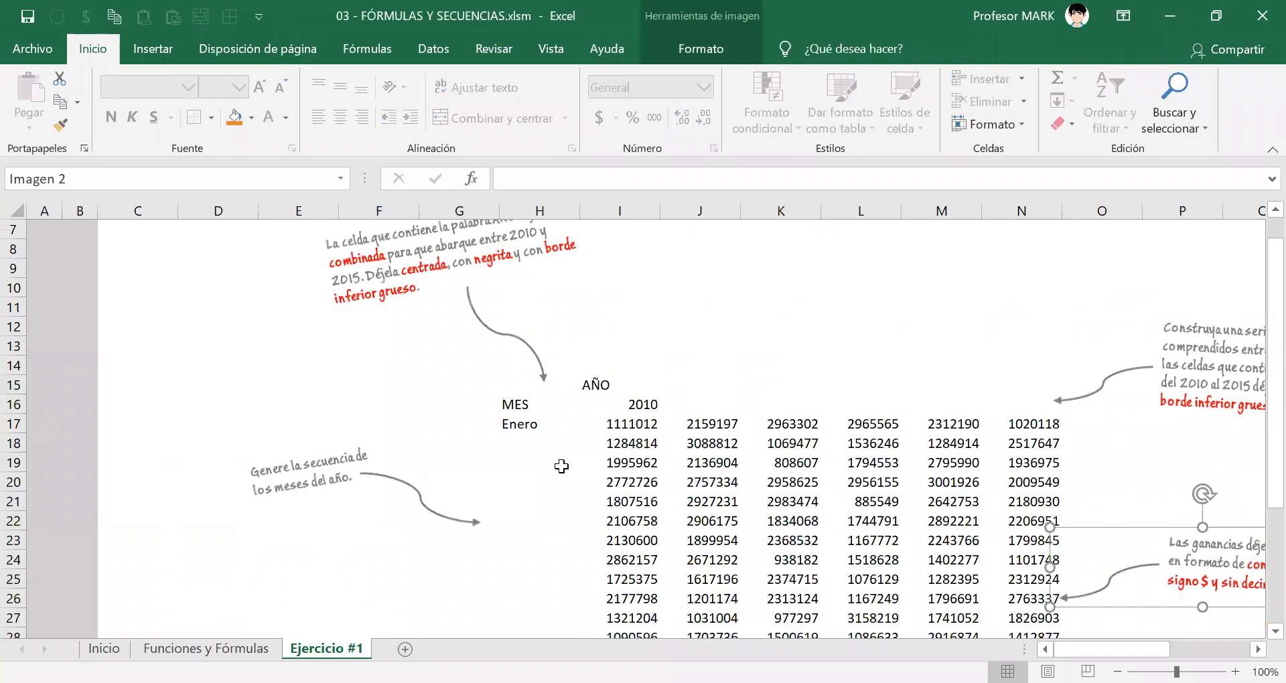
click(312, 462)
click(383, 275)
click(1211, 442)
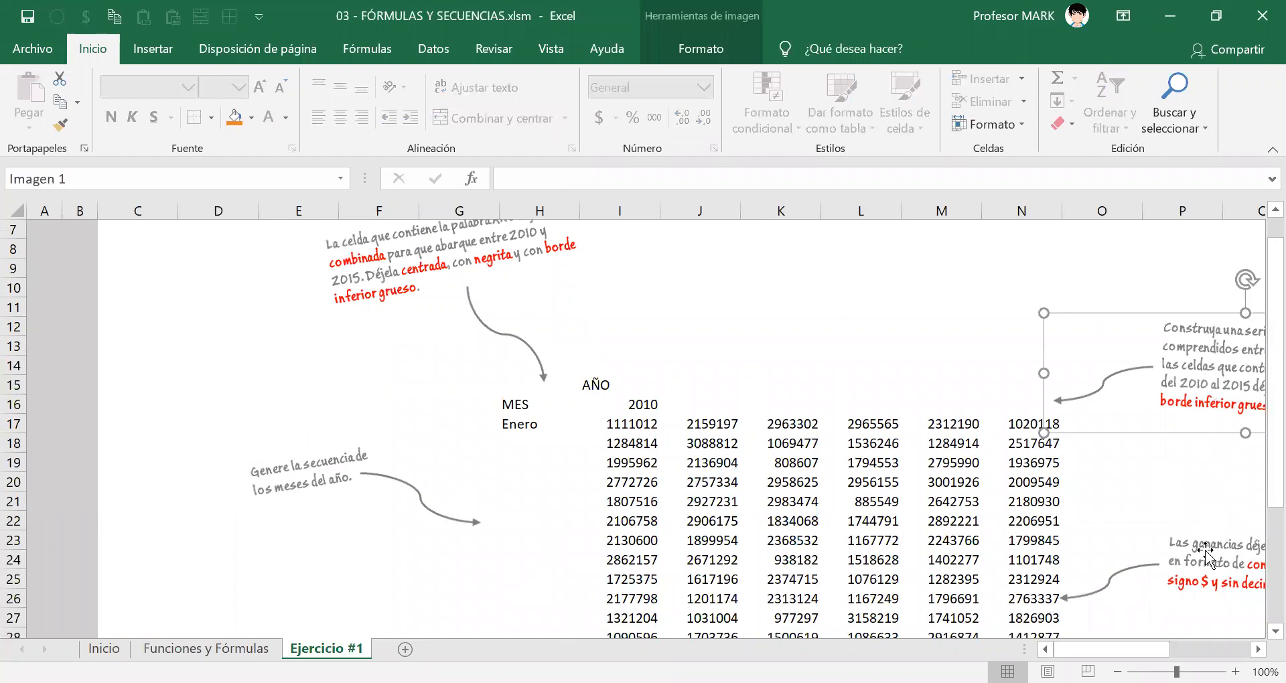
click(1182, 544)
drag(1182, 544, 1201, 536)
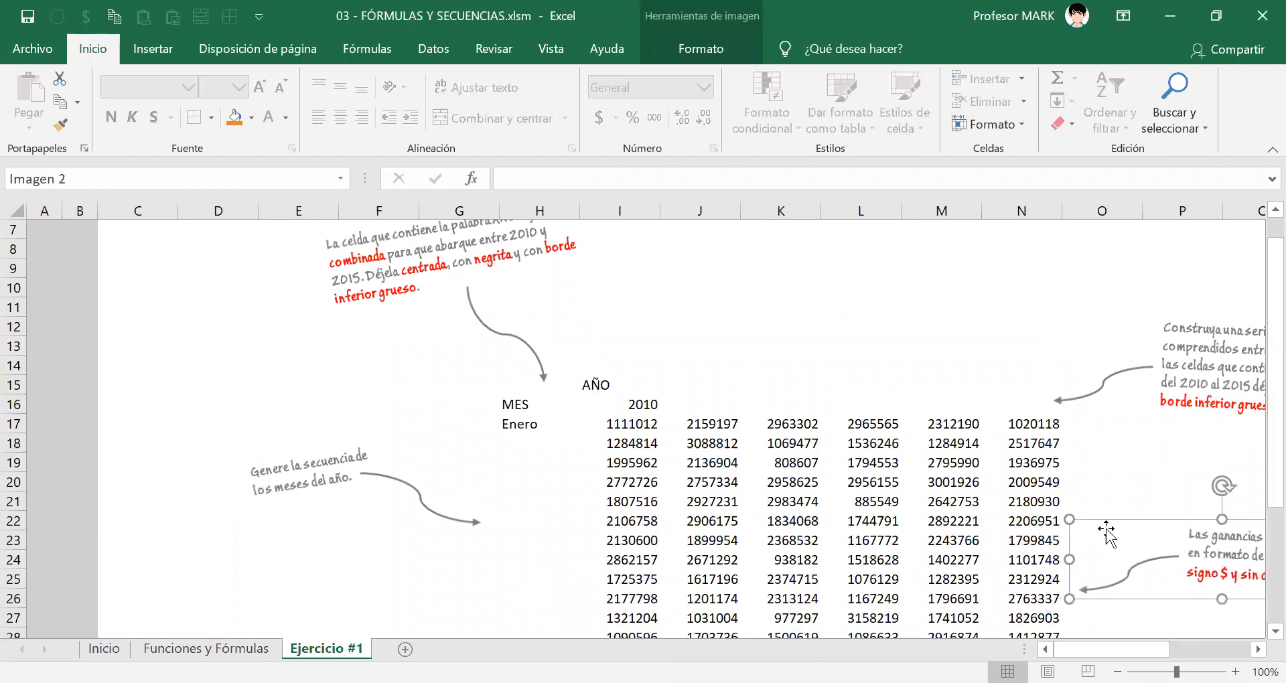
click(684, 442)
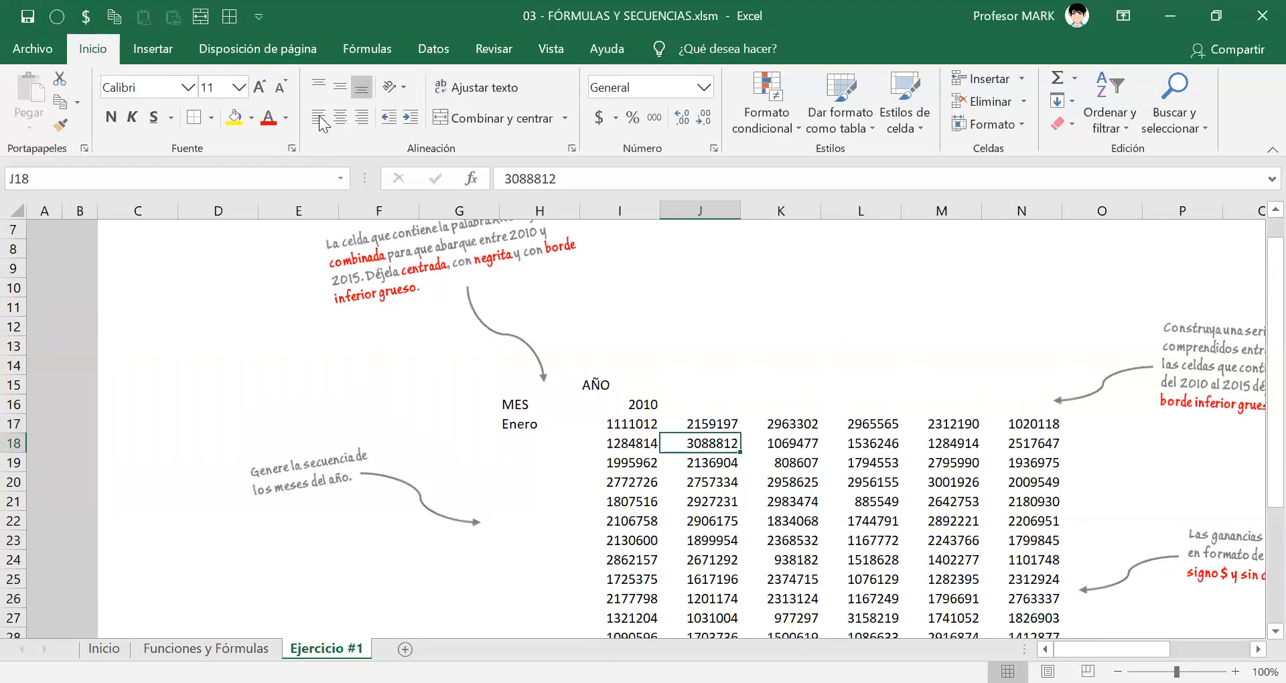
Examine the MES column close up, from Enero in H17 down to the bottom border under row 28.
scroll(418, 353, down, 3)
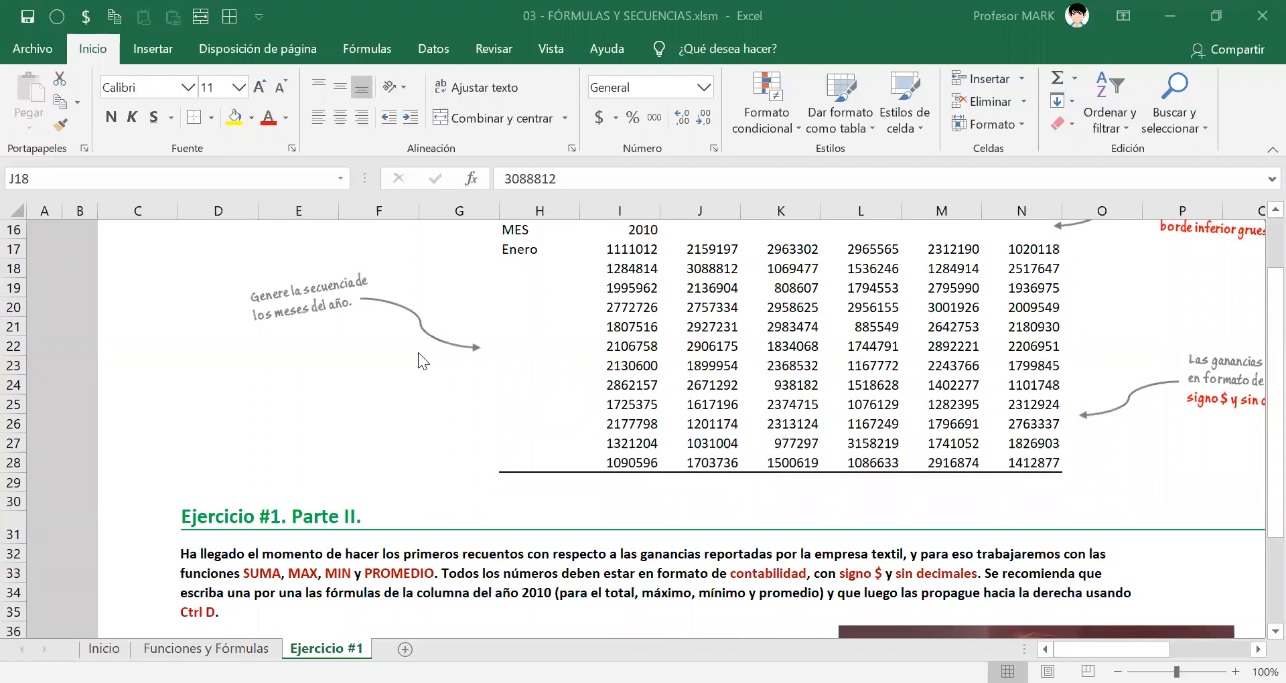
scroll(574, 377, up, 2)
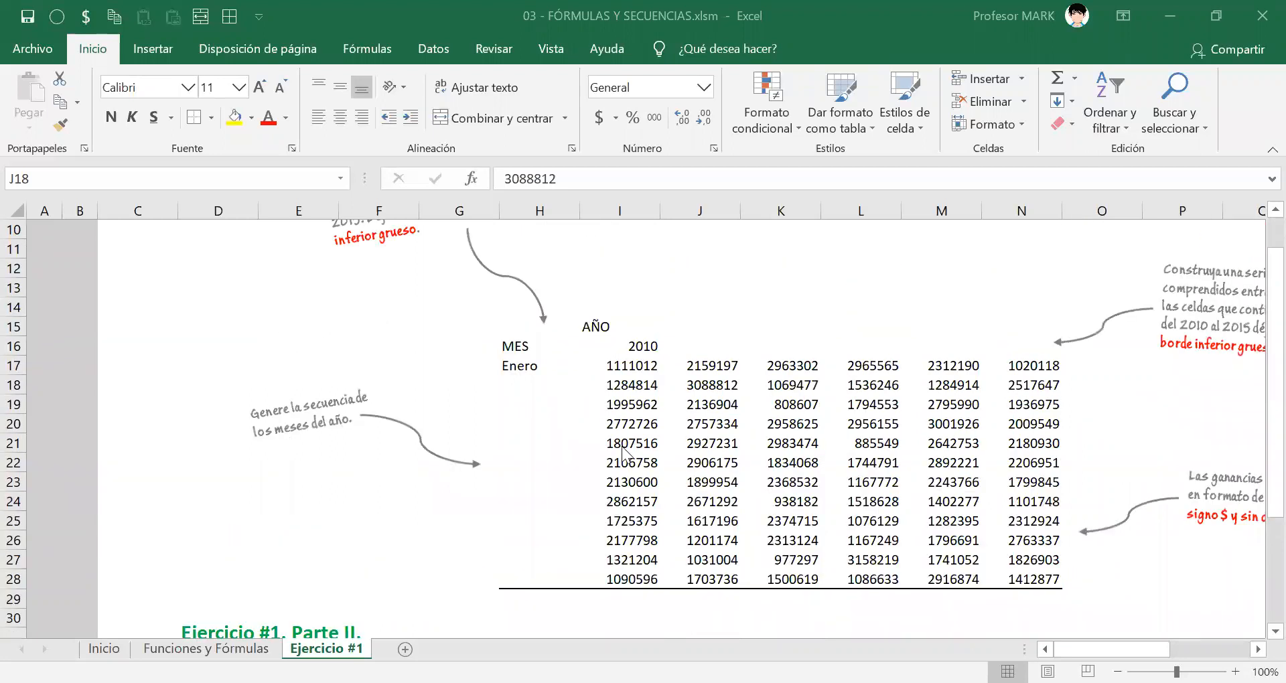
click(509, 365)
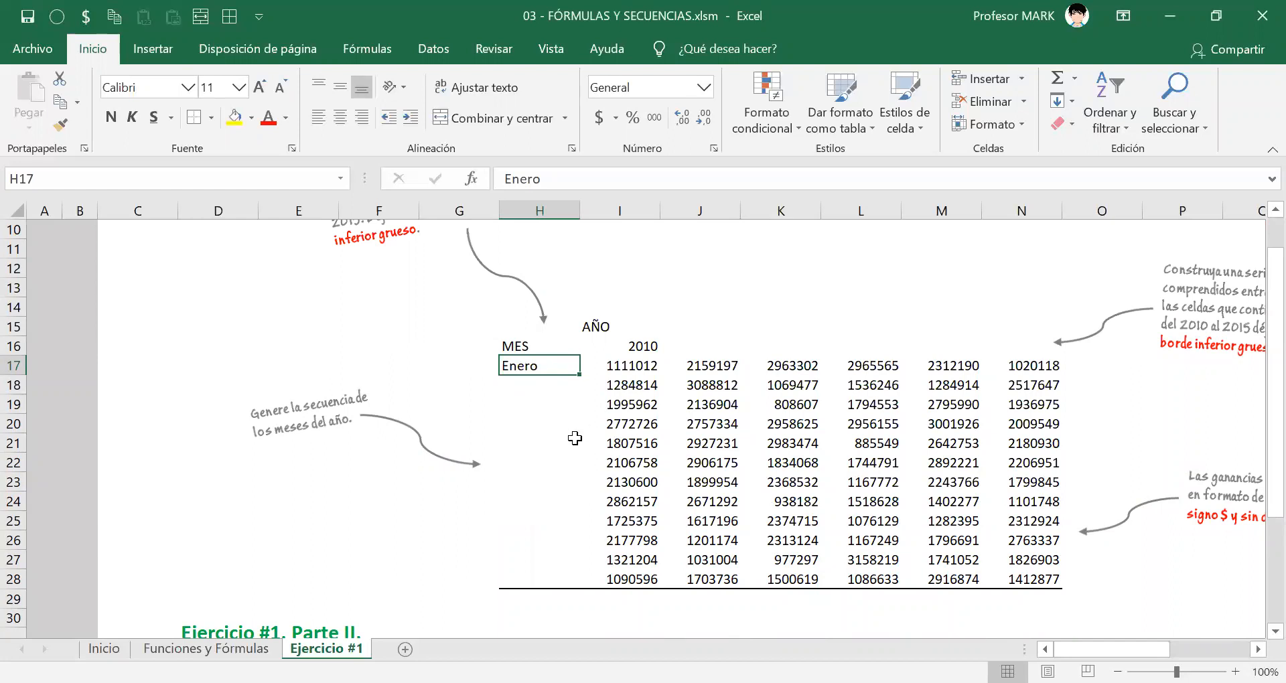
ctrl+scroll(575, 438, up, 3)
ctrl+scroll(575, 438, up, 5)
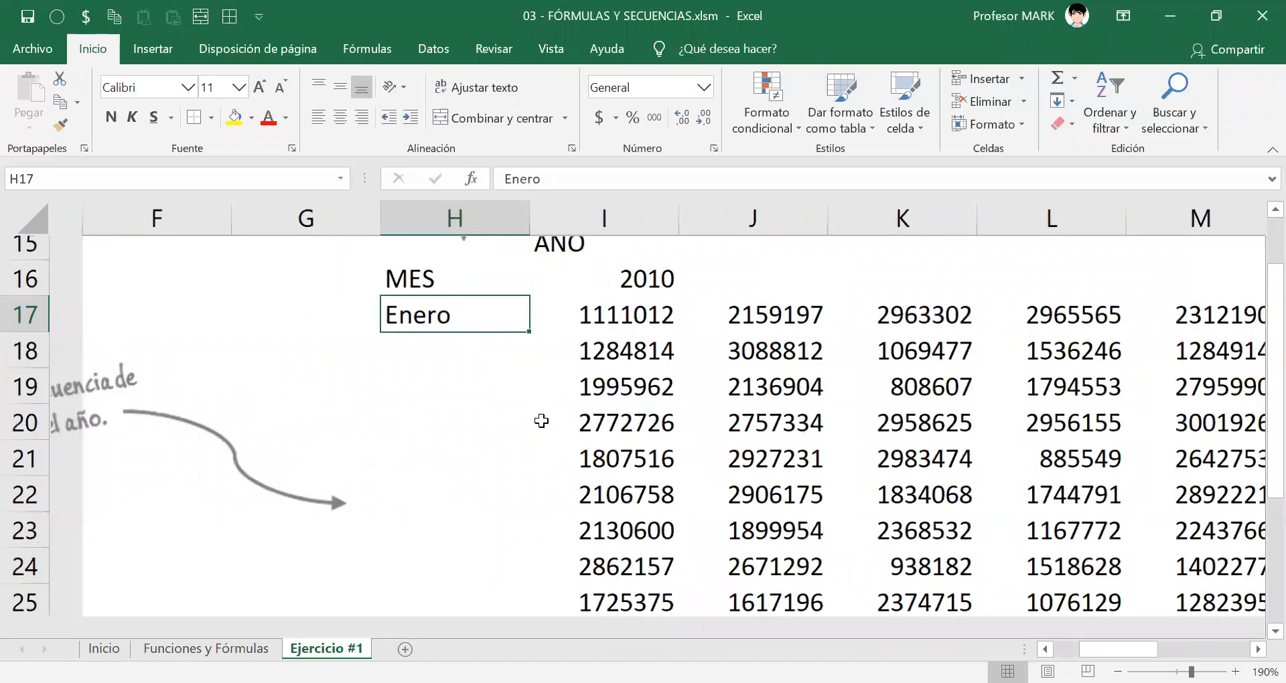
ctrl+scroll(540, 420, up, 2)
scroll(411, 387, down, 2)
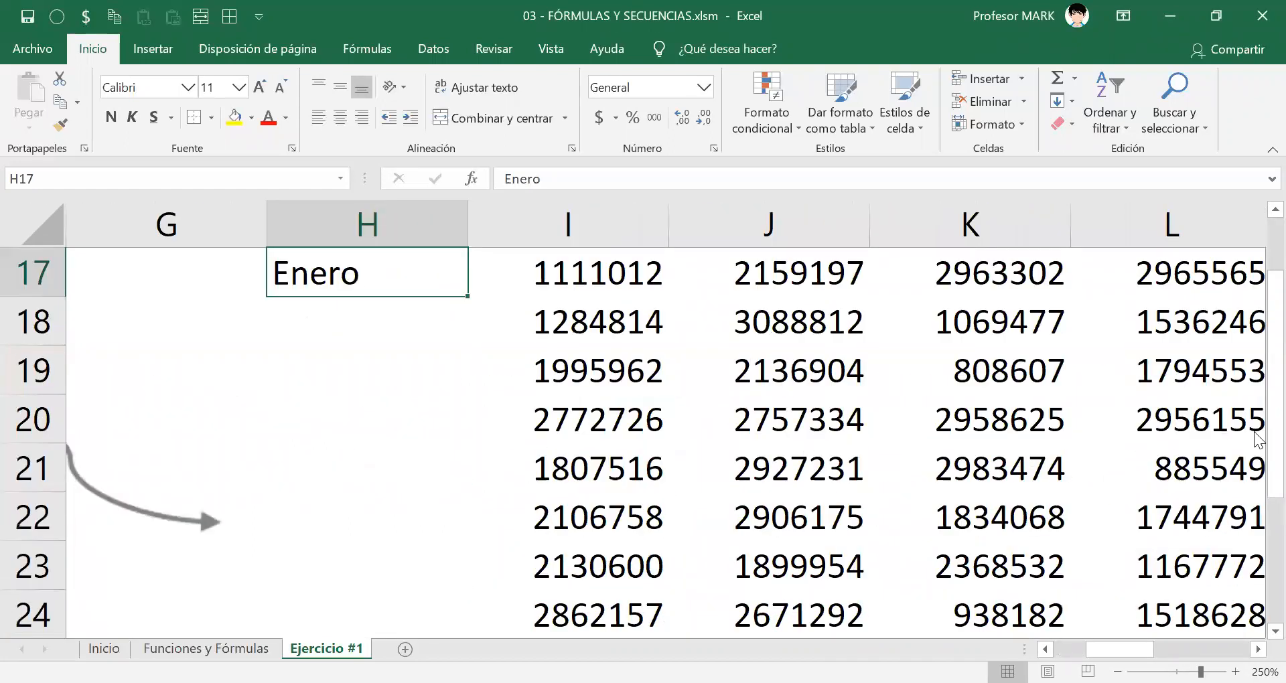
scroll(1255, 223, up, 1)
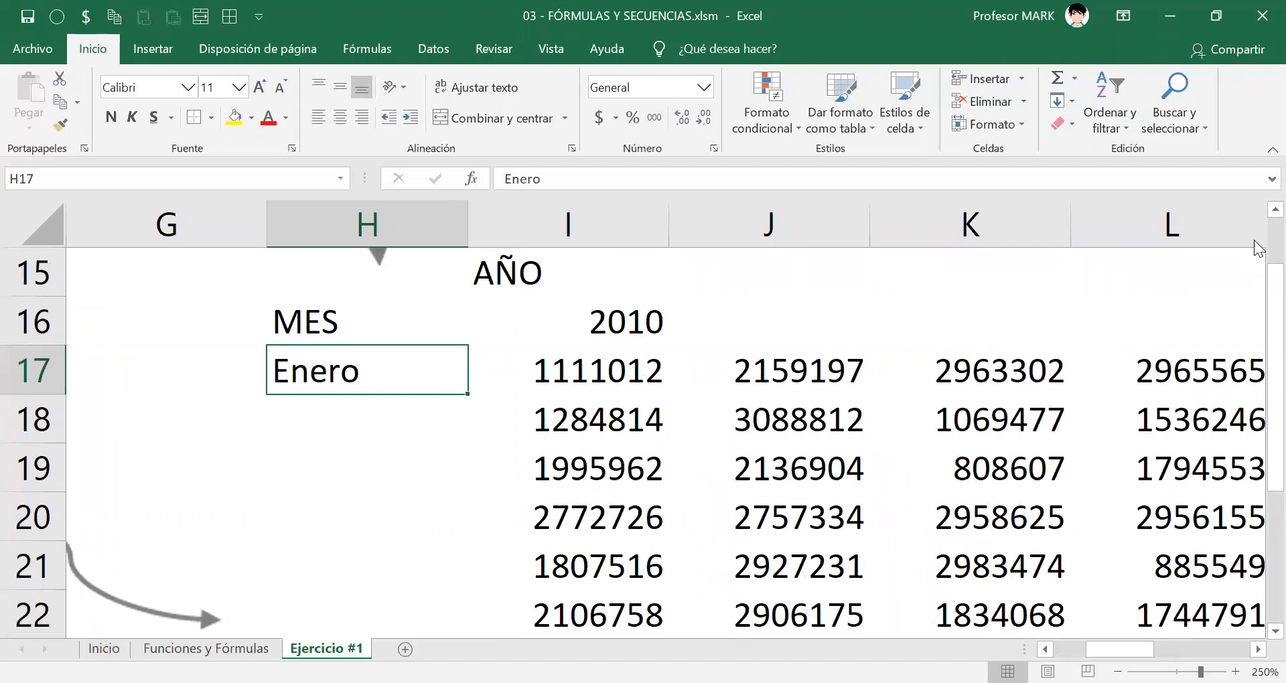
scroll(359, 310, down, 5)
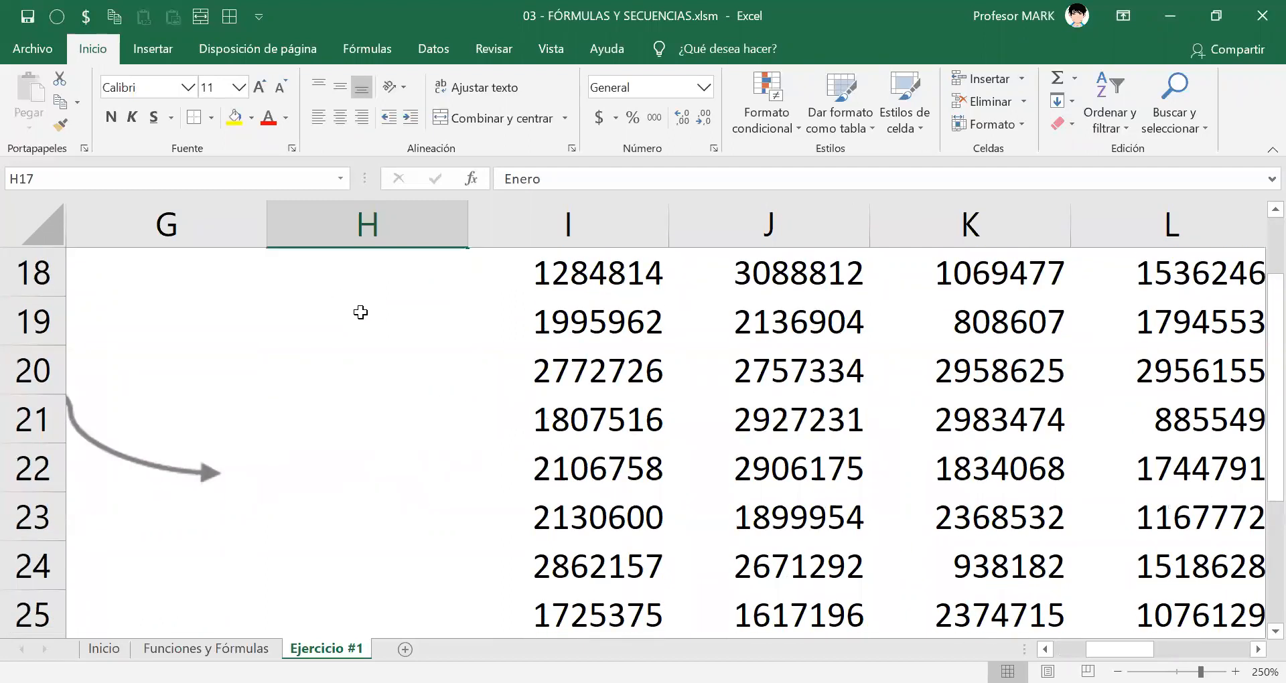
scroll(359, 310, up, 2)
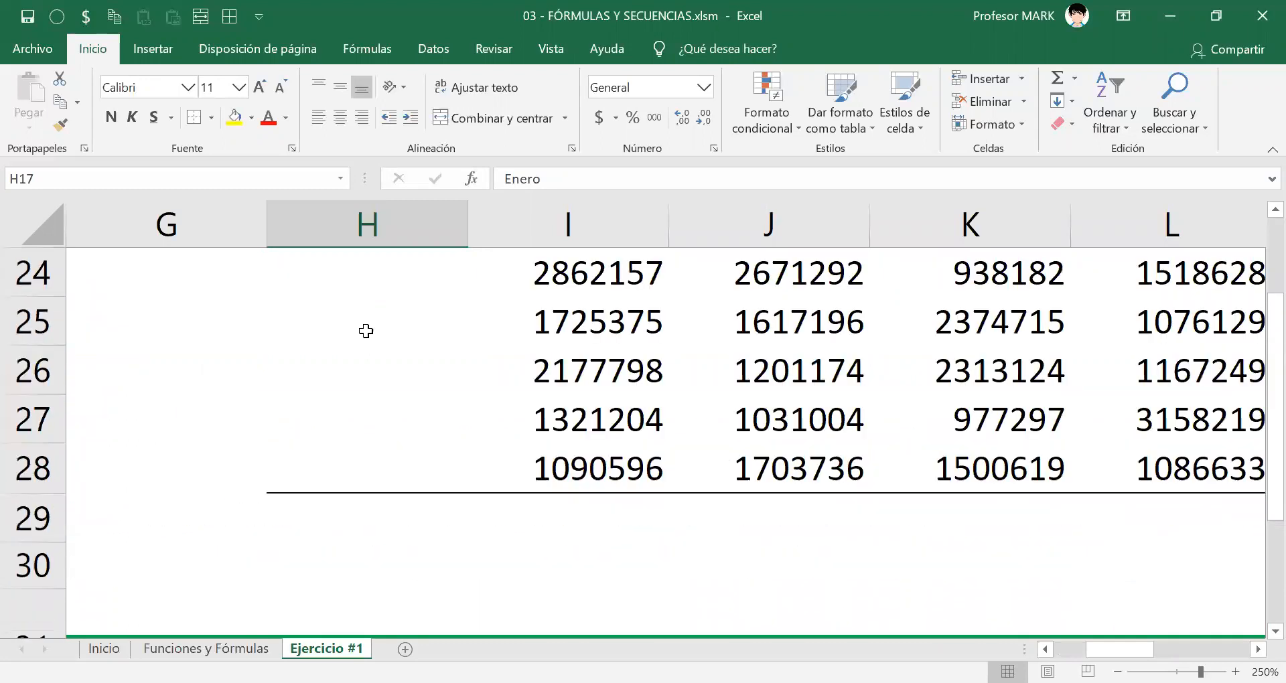
click(344, 462)
click(353, 390)
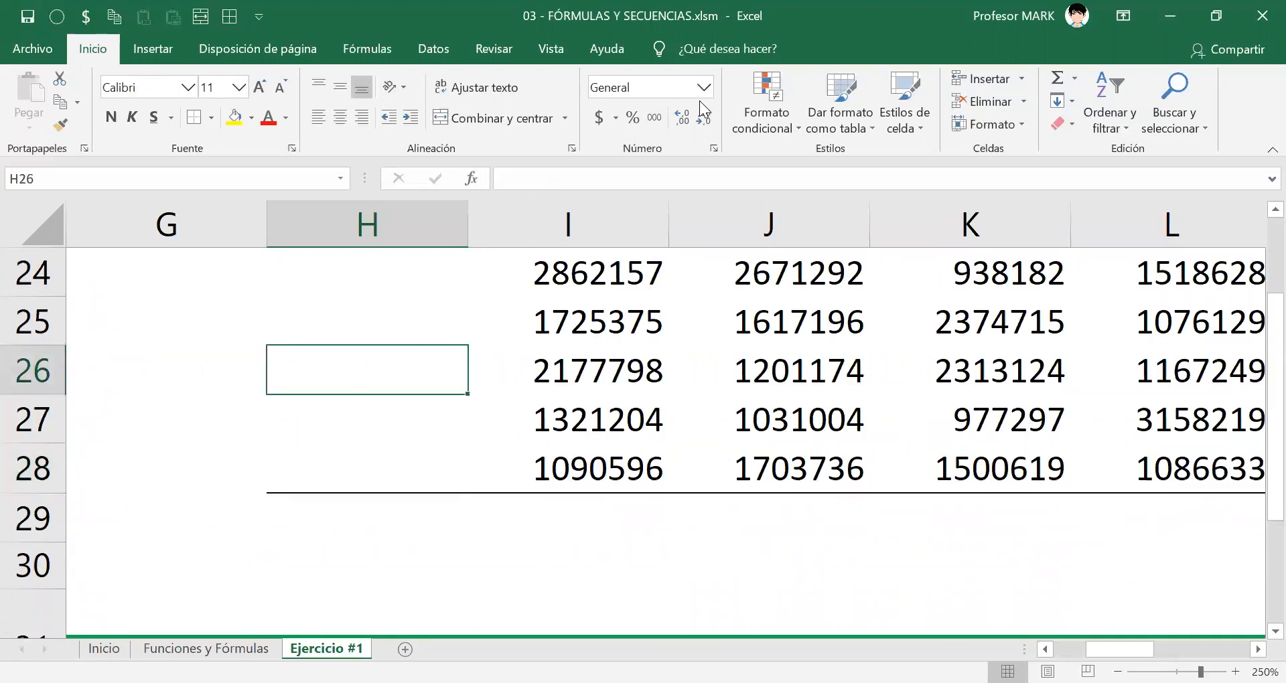
Draw red arrows on the screen pointing at the bottom border of cell H28, and erase them.
key(alt+Tab)
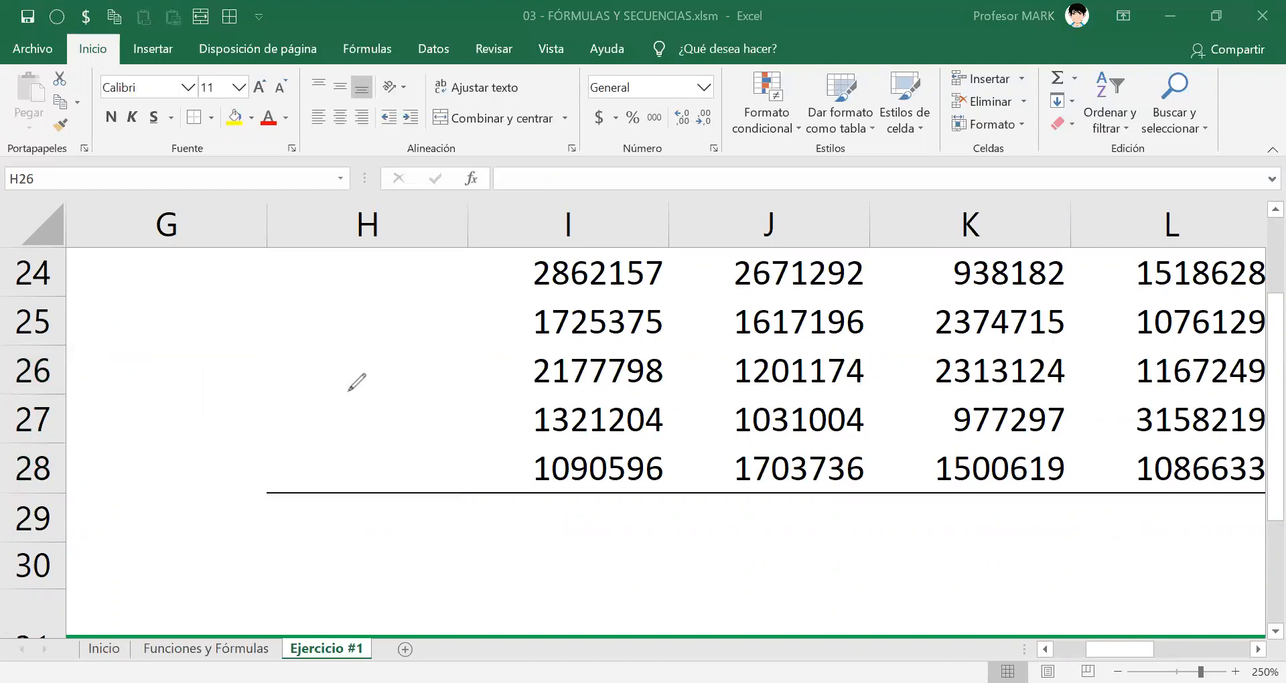
drag(387, 338, 369, 475)
drag(352, 600, 360, 504)
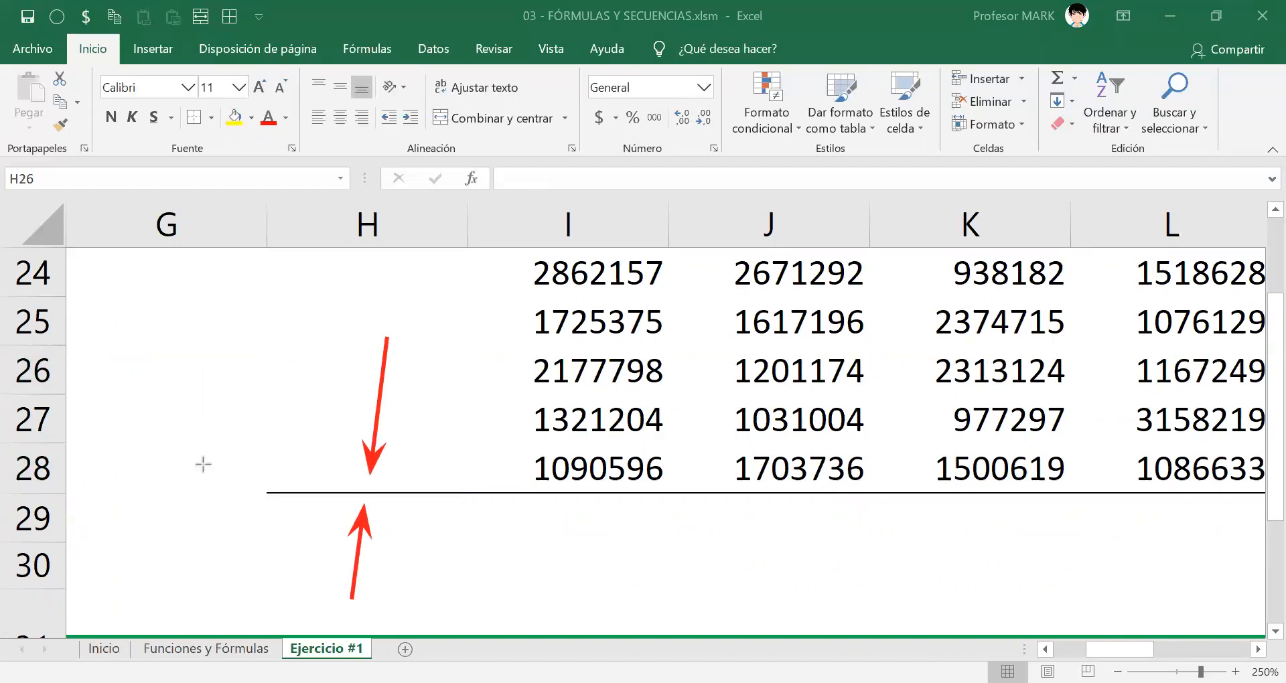
drag(115, 479, 258, 494)
drag(695, 424, 428, 474)
drag(507, 618, 402, 512)
mouse_move(286, 570)
mouse_down()
mouse_move(306, 498)
mouse_move(245, 244)
mouse_up()
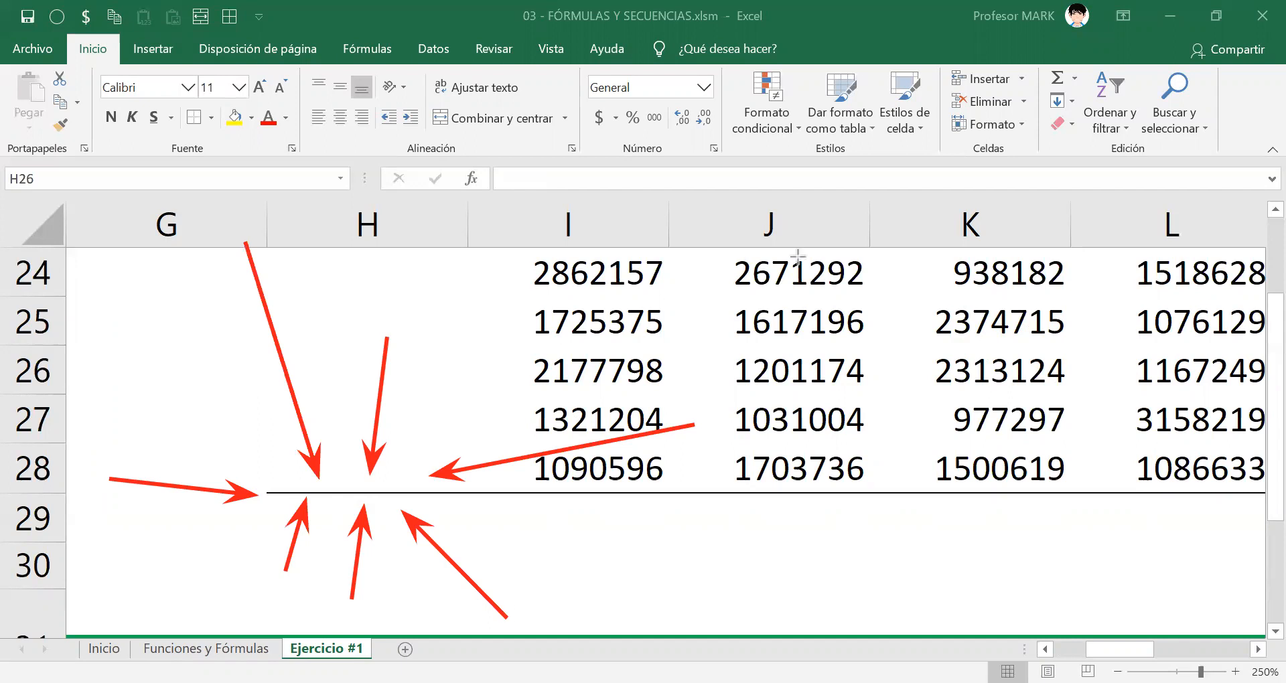
key(e)
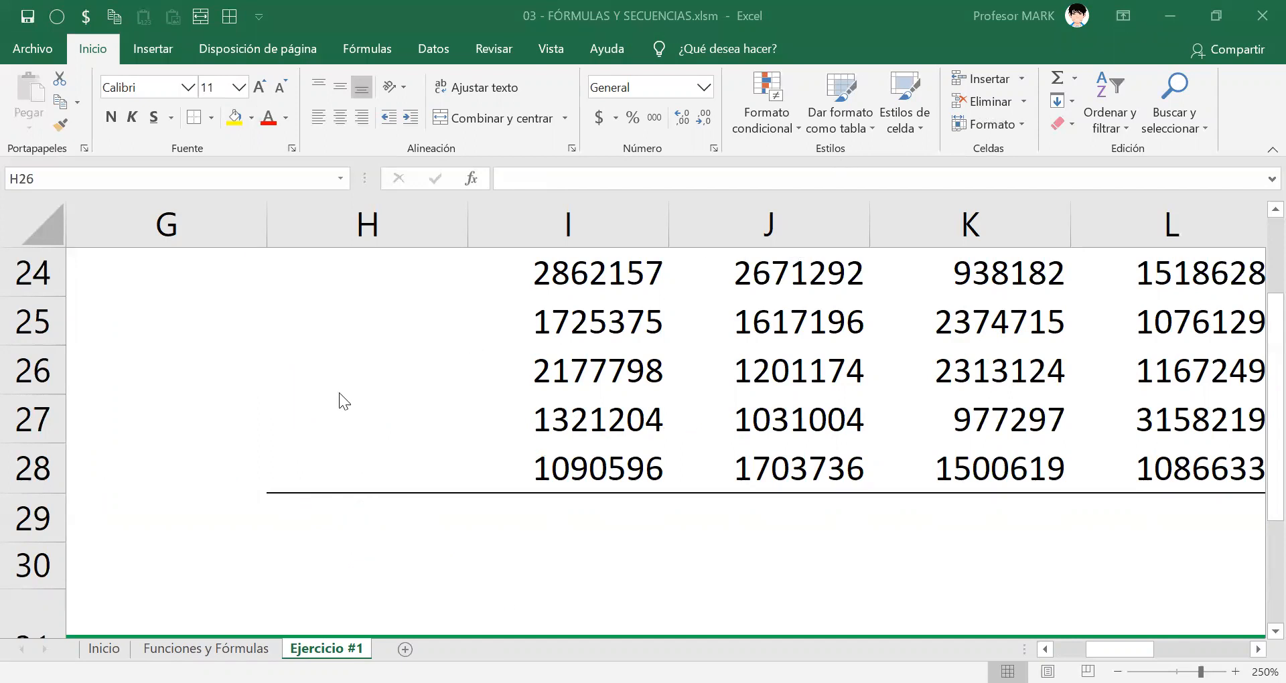
Auto-fill the month sequence from Enero in H17 down to Diciembre in H28.
scroll(414, 406, up, 5)
scroll(414, 408, down, 2)
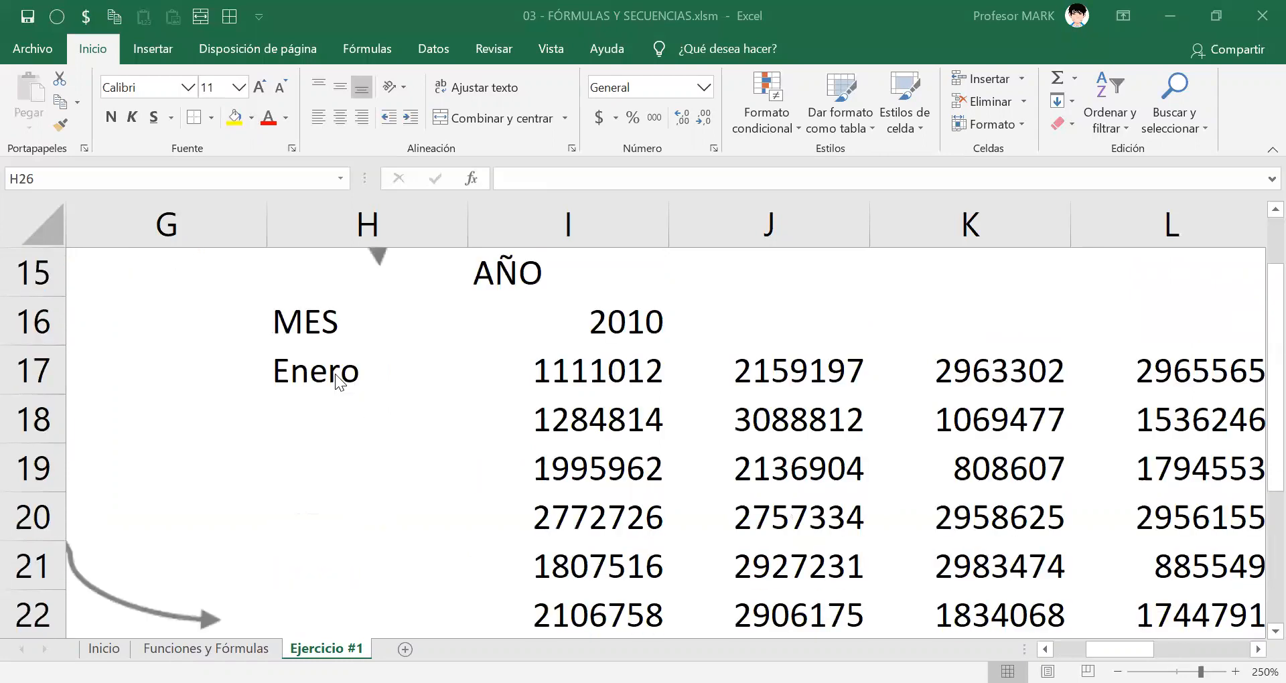
key(Escape)
click(342, 389)
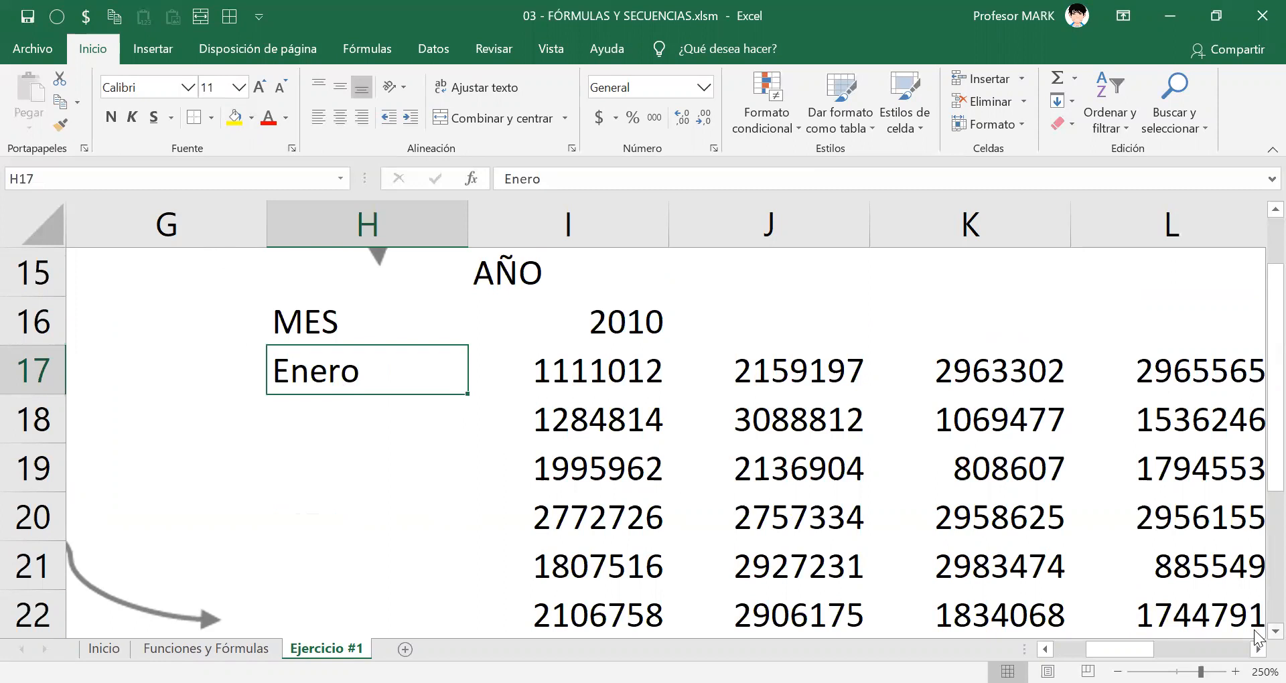
scroll(1256, 633, down, 1)
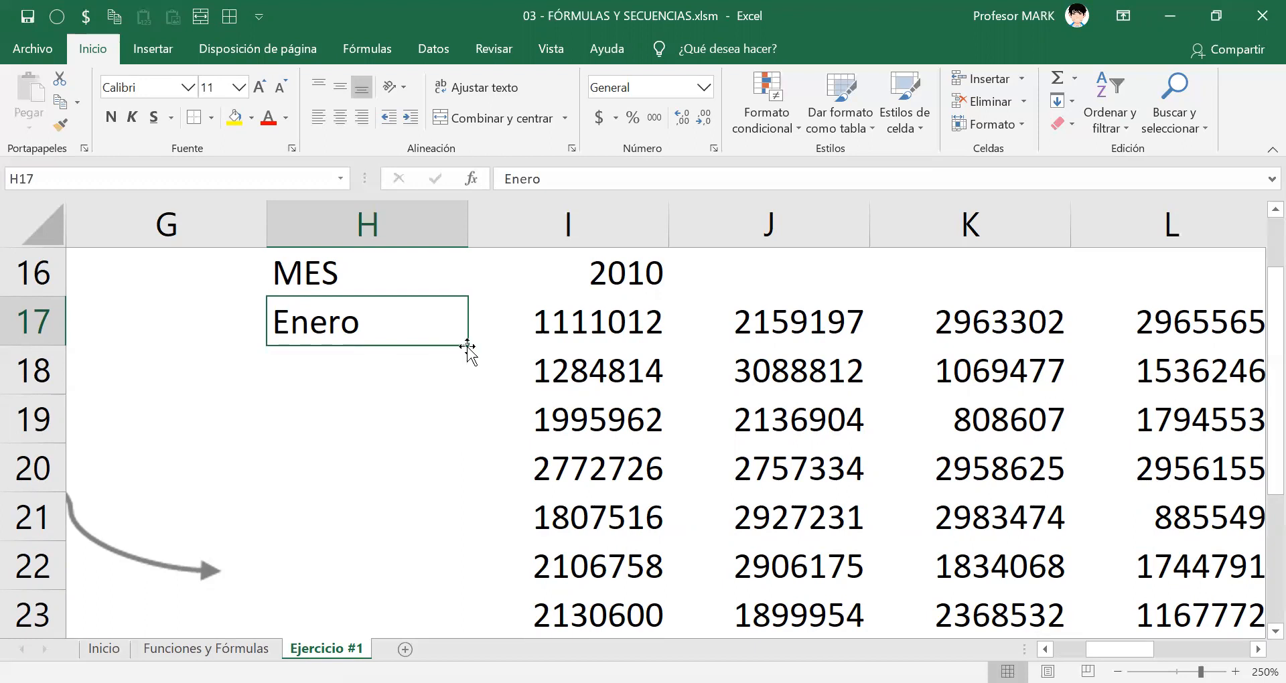
double_click(468, 348)
click(401, 402)
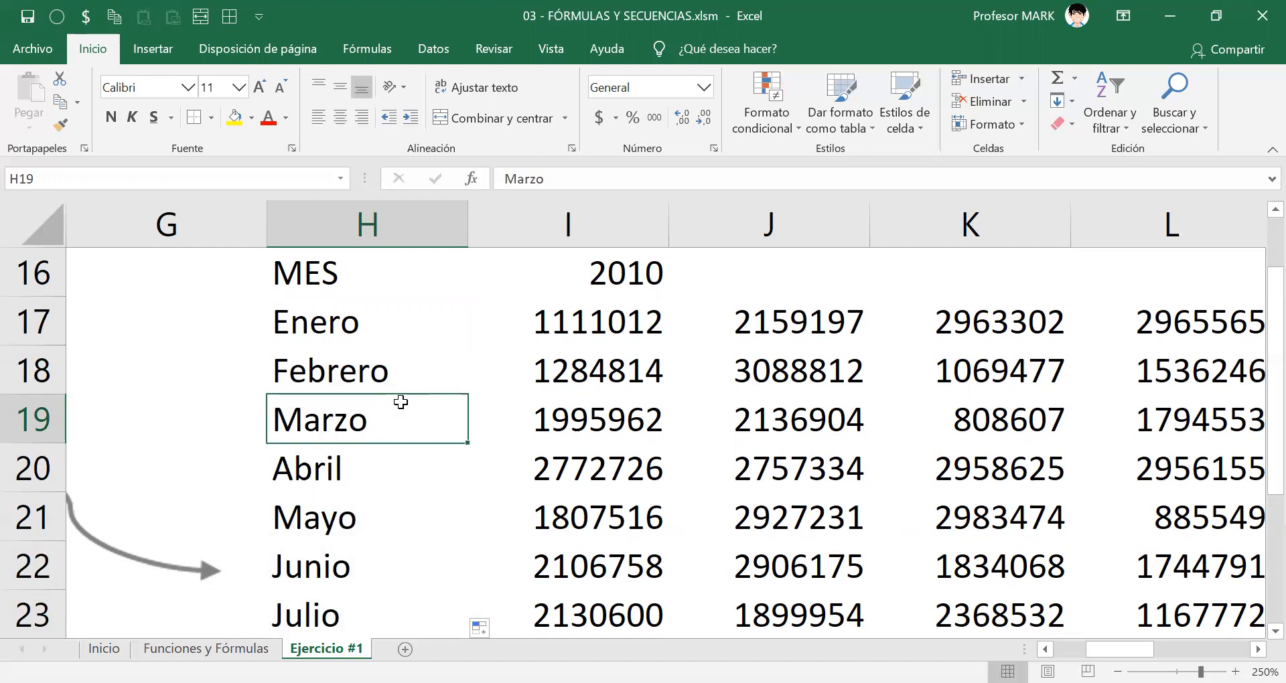
ctrl+scroll(400, 402, down, 9)
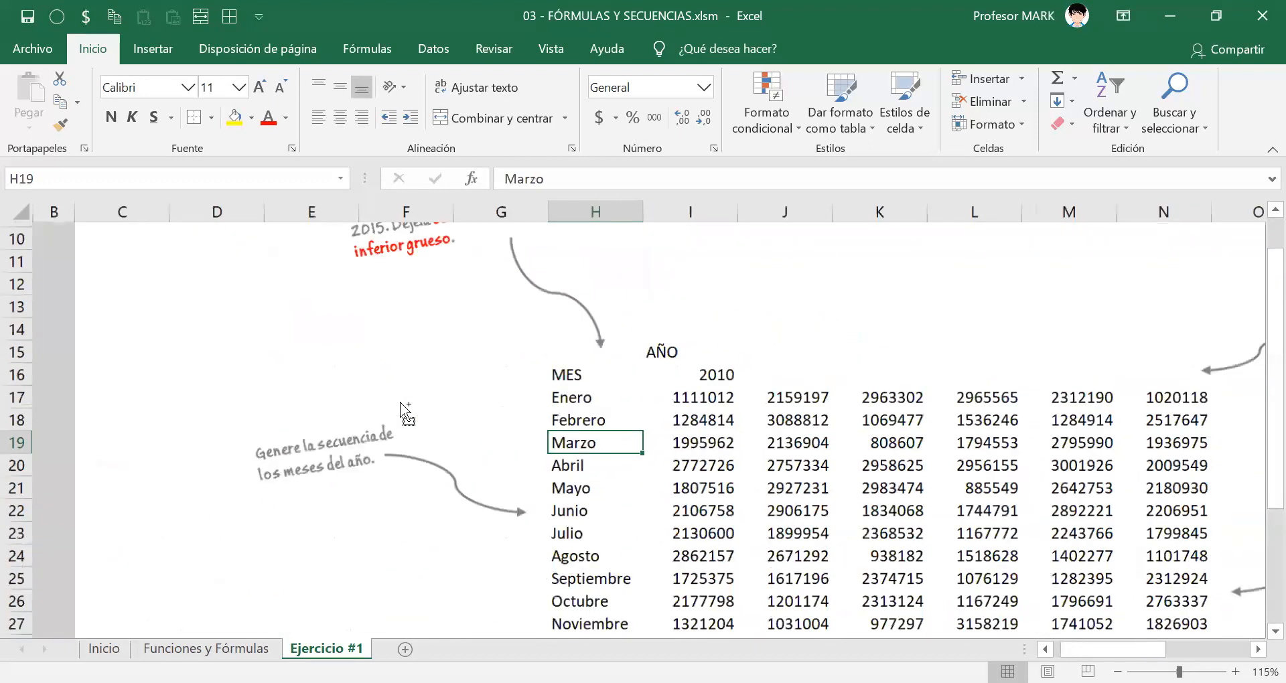
ctrl+scroll(401, 402, down, 1)
scroll(578, 394, down, 1)
click(545, 447)
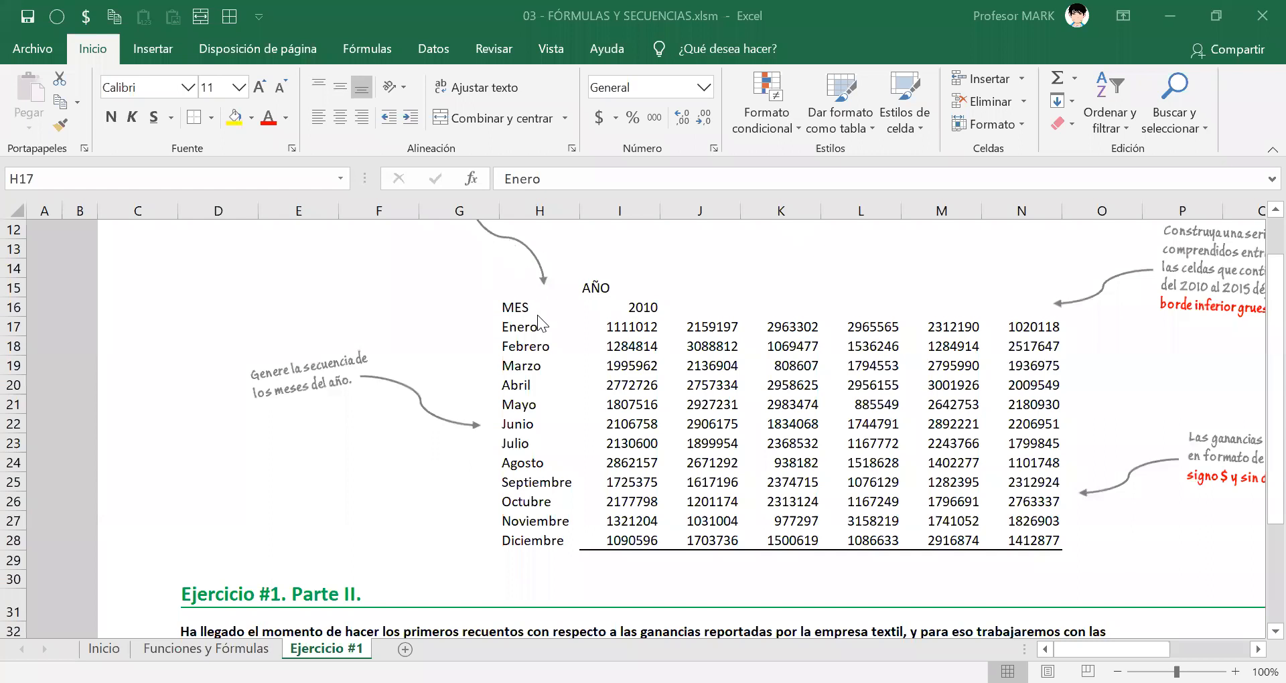
Draw red arrows across the Enero and Febrero profit rows, outline the month names in H17:H28, and erase the drawings.
click(861, 454)
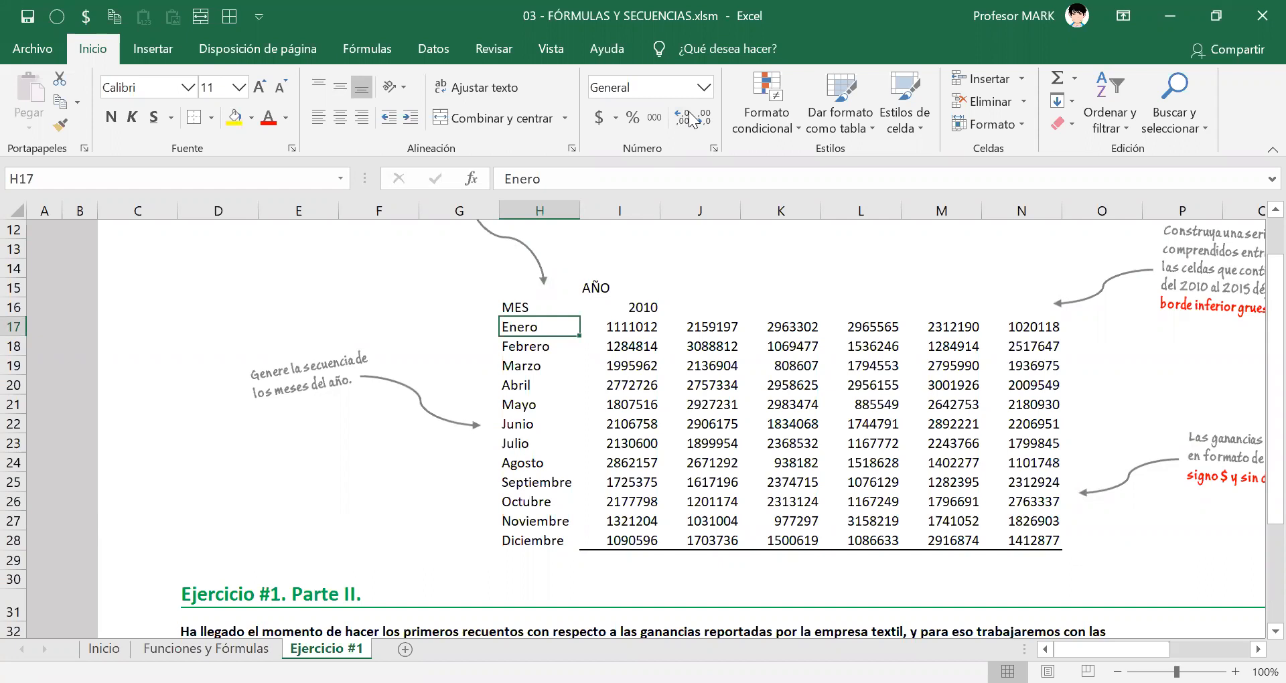
key(ctrl+2)
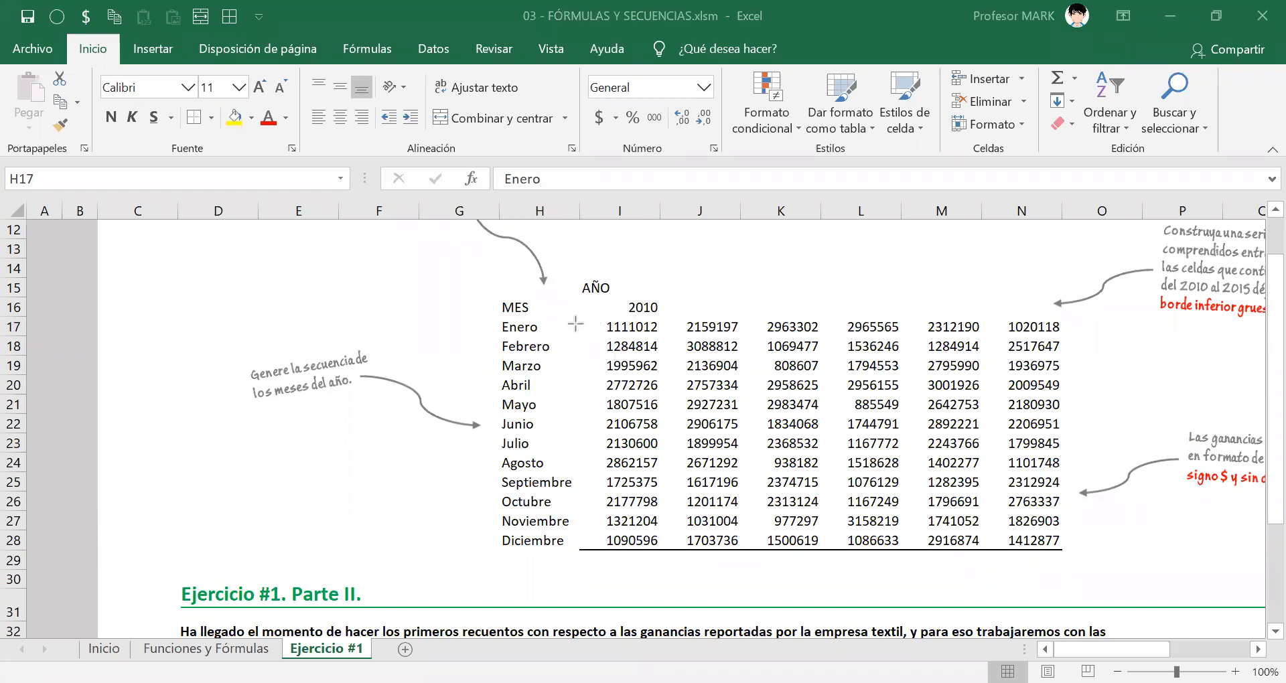
drag(575, 324, 1062, 322)
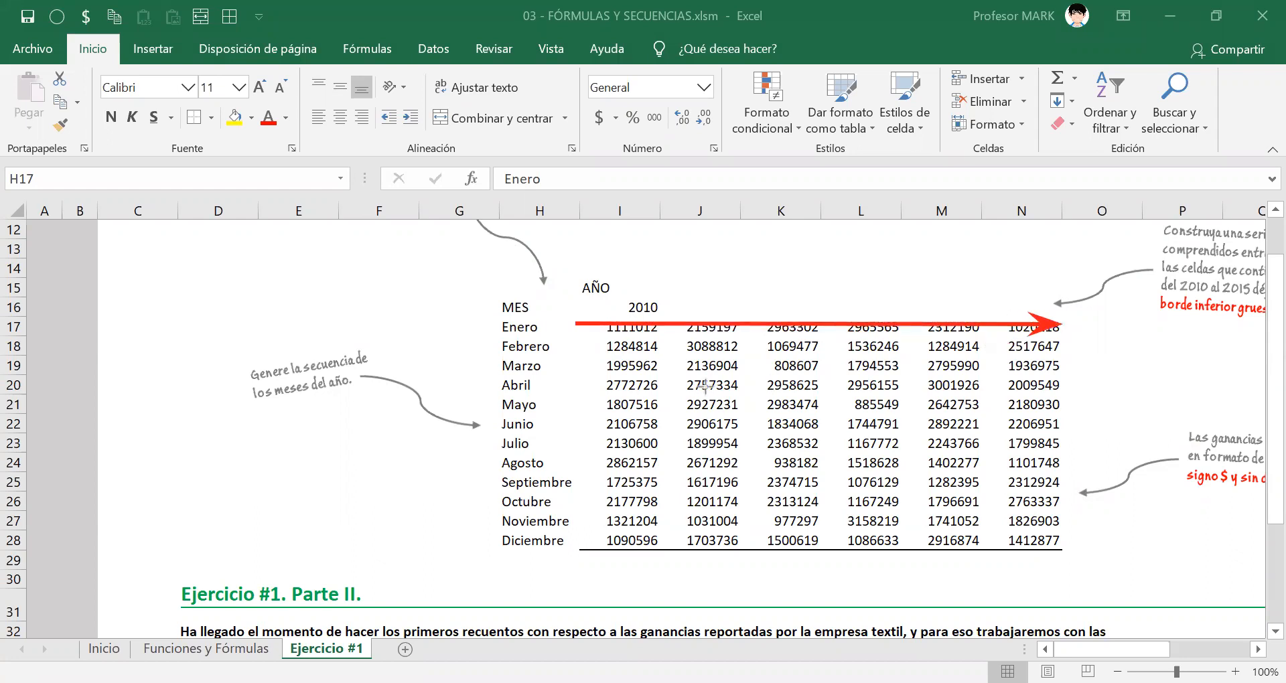
drag(588, 347, 1072, 345)
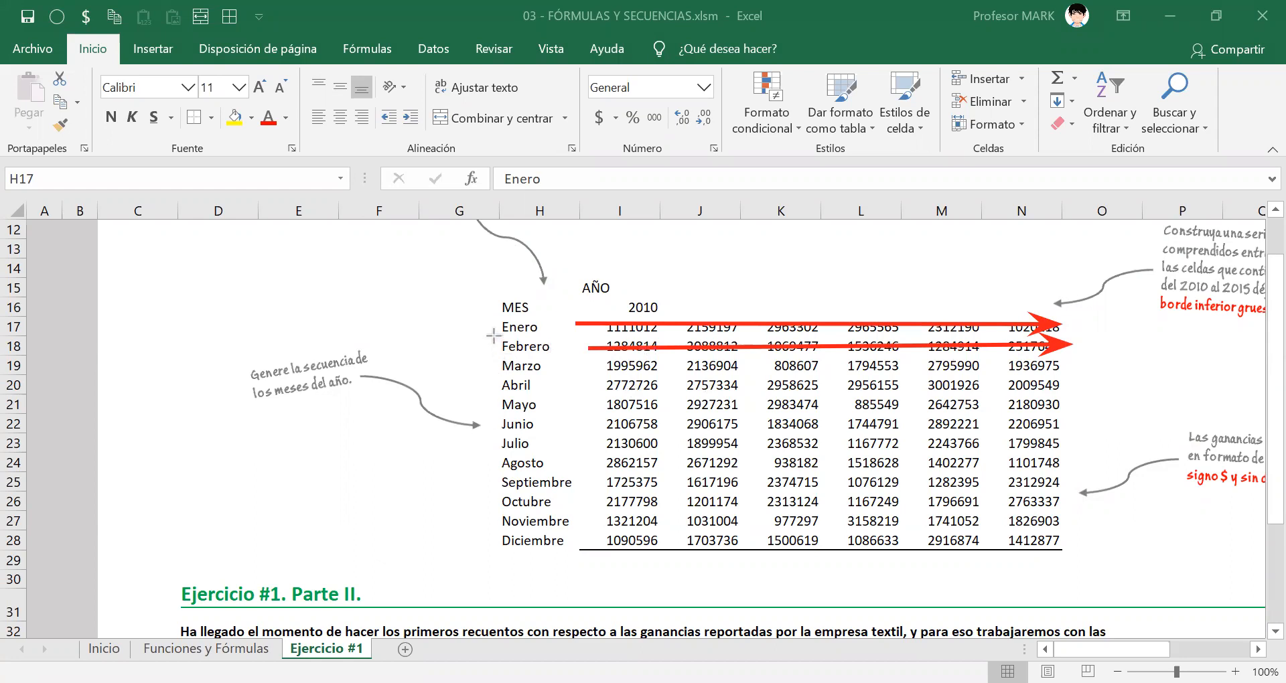
mouse_move(495, 336)
mouse_down()
mouse_move(552, 534)
mouse_move(582, 553)
mouse_up()
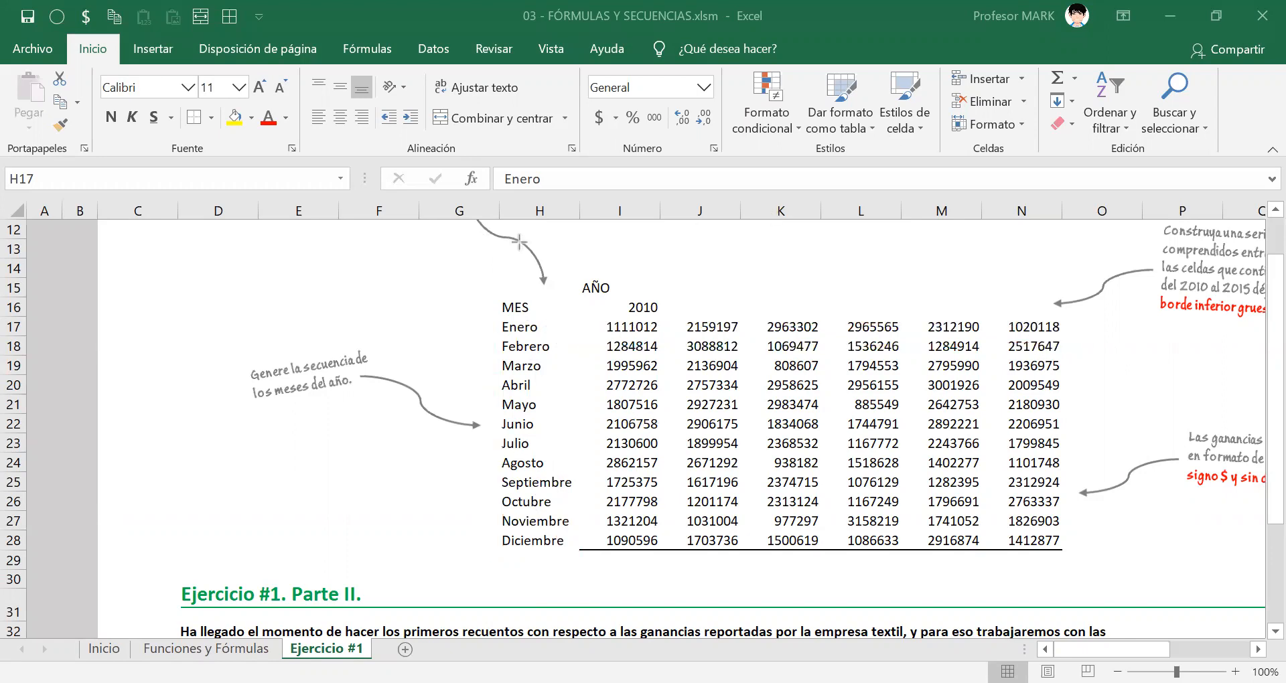
Frame the Diciembre profits in I28:N28 with a red rectangle, and remove it along with the stray text box.
click(530, 328)
click(511, 542)
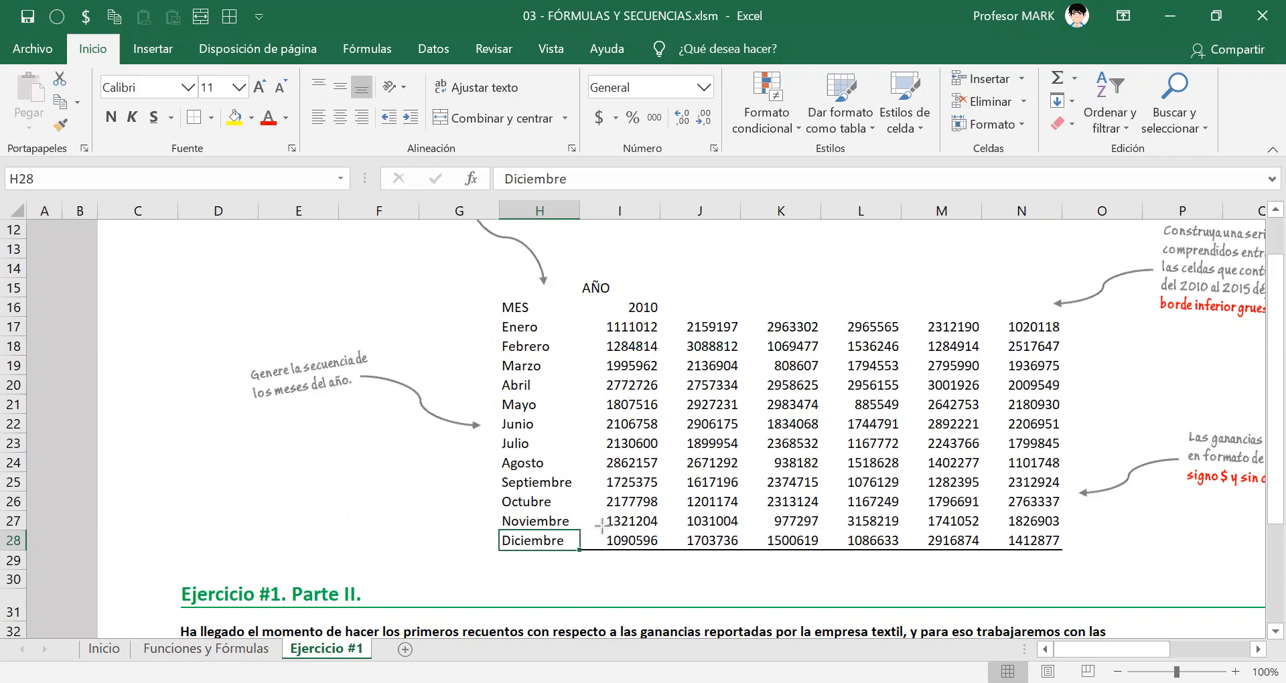
mouse_move(598, 526)
mouse_down()
mouse_move(649, 557)
mouse_move(1067, 554)
mouse_up()
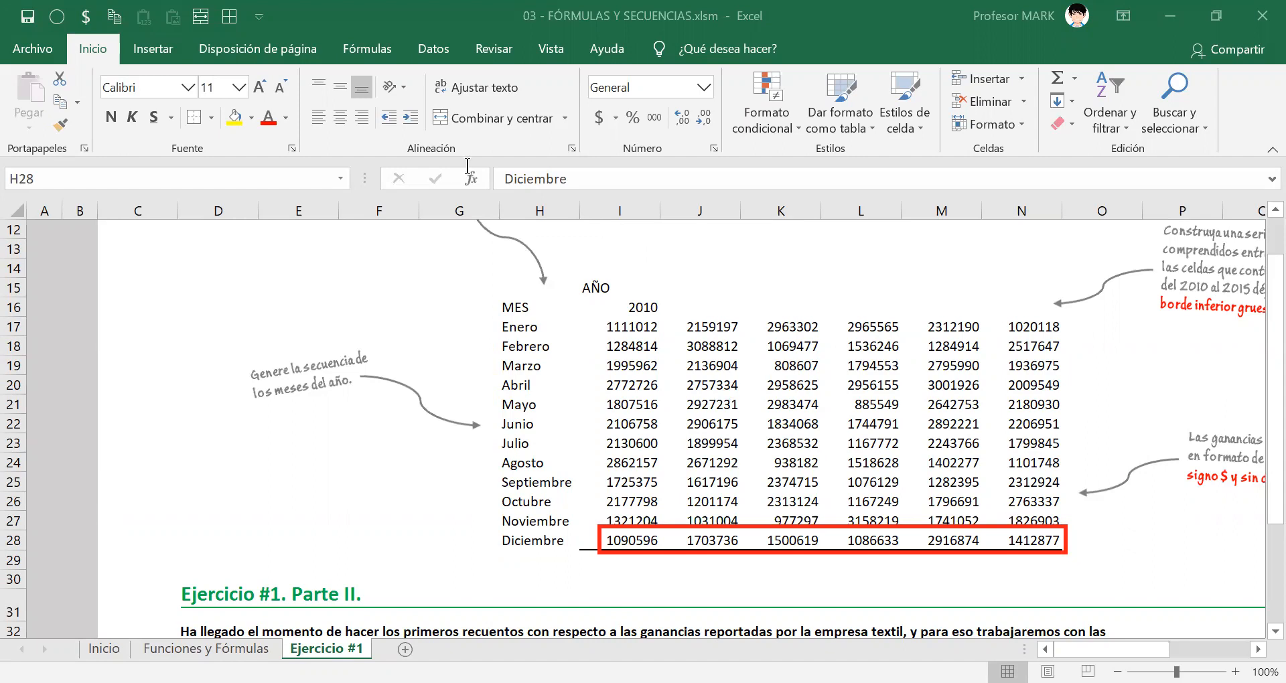
click(512, 519)
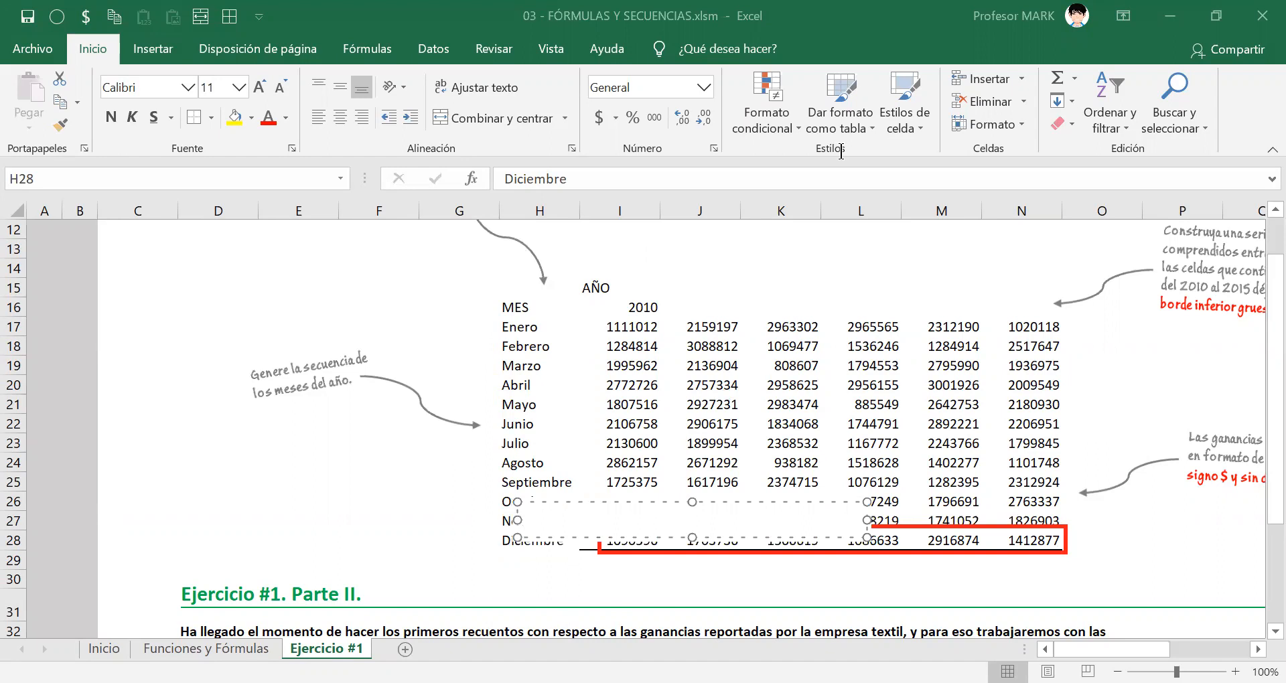
key(Escape)
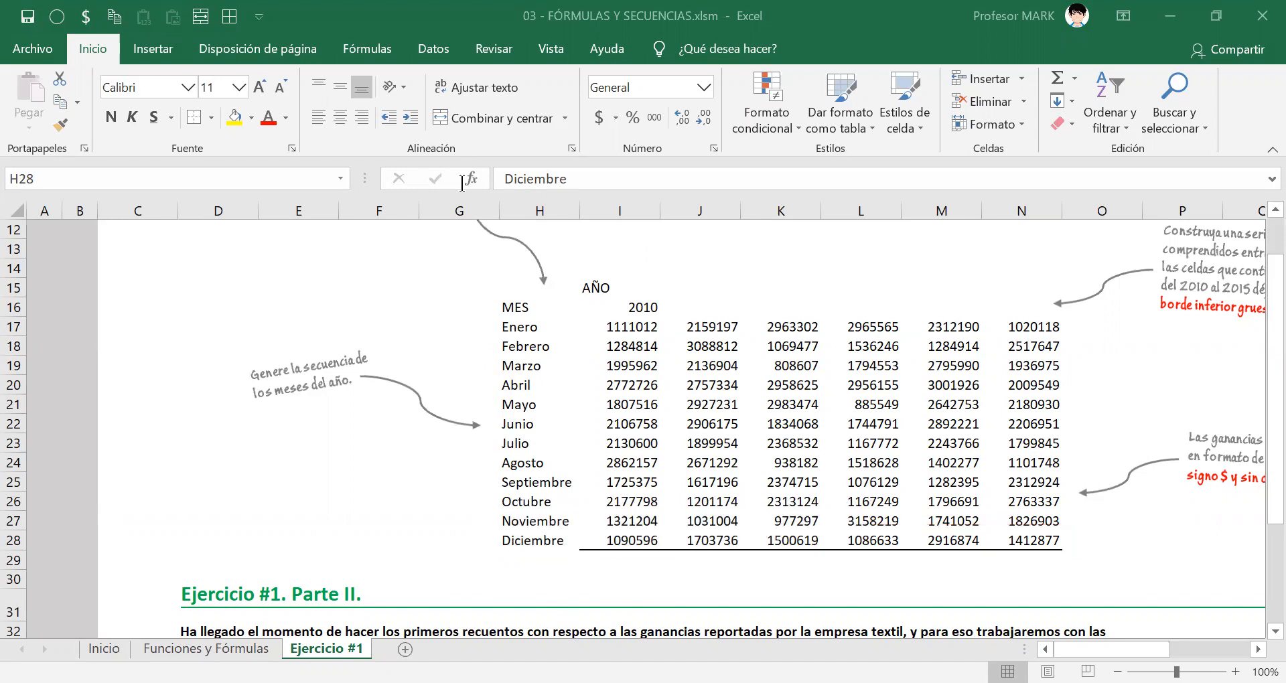
Circle Diciembre and its first profit, underline Julio in red, erase the marks, and select the MES cell.
mouse_move(512, 529)
mouse_down()
mouse_move(488, 534)
mouse_move(517, 556)
mouse_move(564, 529)
mouse_move(529, 517)
mouse_move(509, 528)
mouse_up()
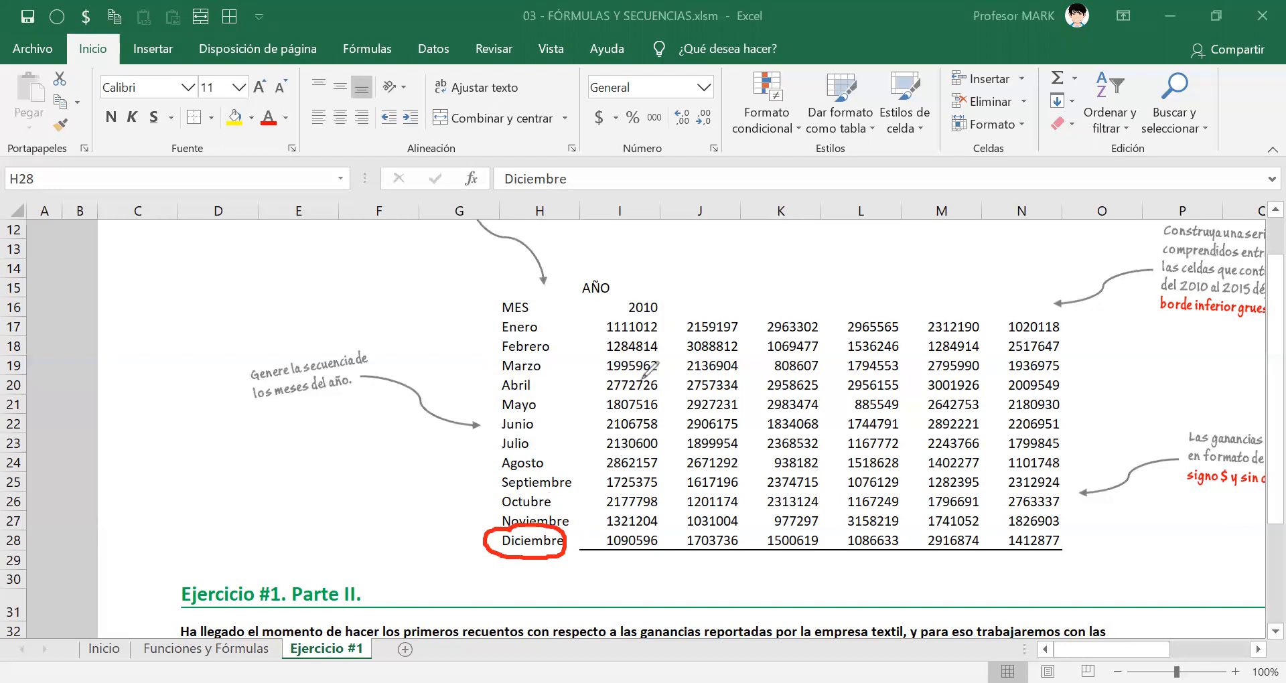
drag(501, 453, 669, 460)
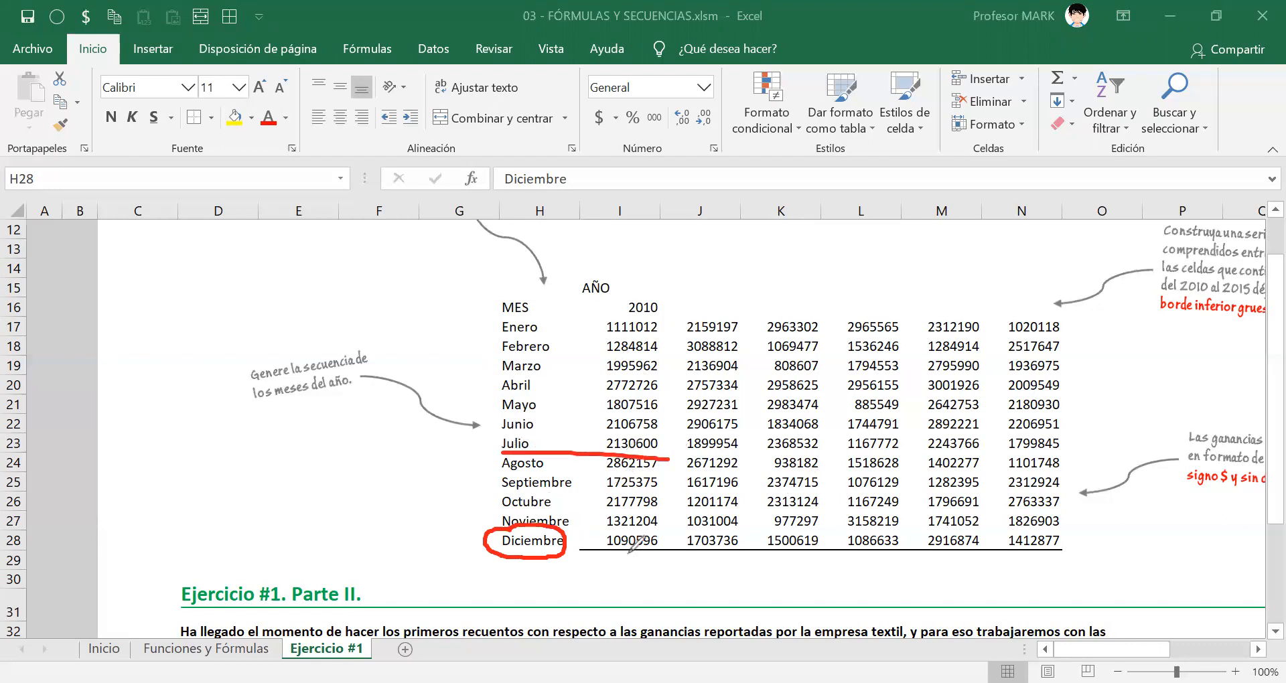
mouse_move(630, 526)
mouse_down()
mouse_move(598, 534)
mouse_move(653, 517)
mouse_move(582, 538)
mouse_up()
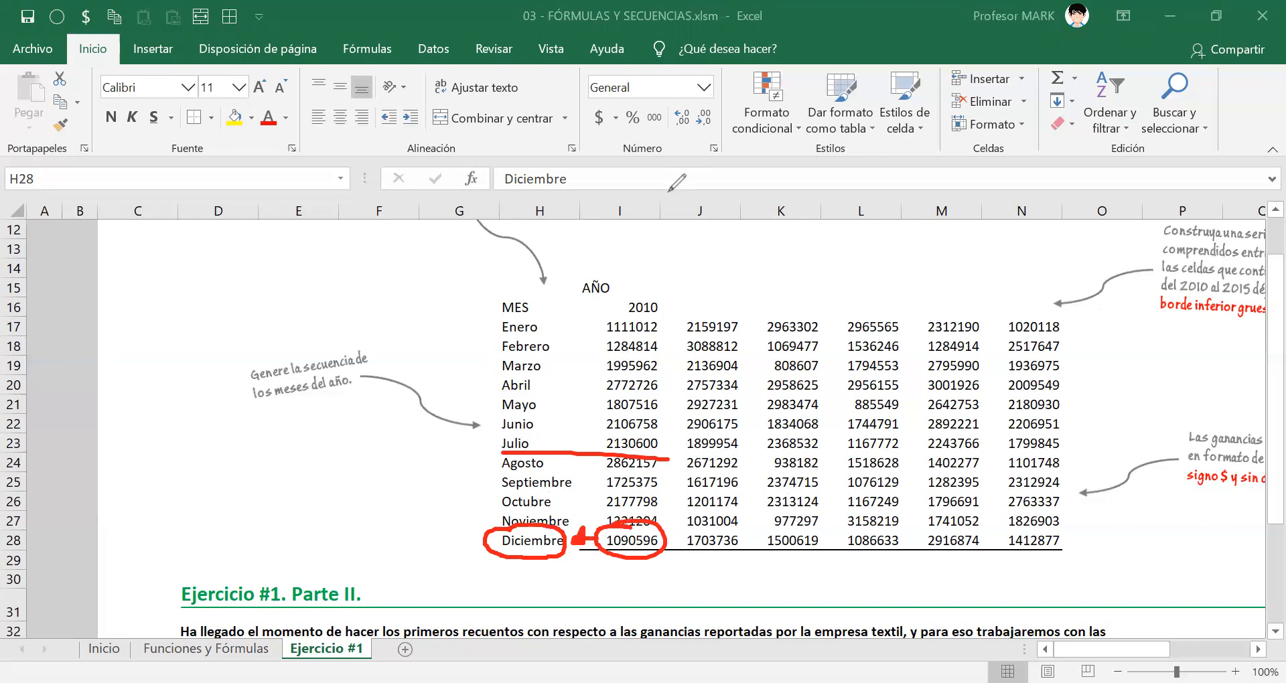
key(e)
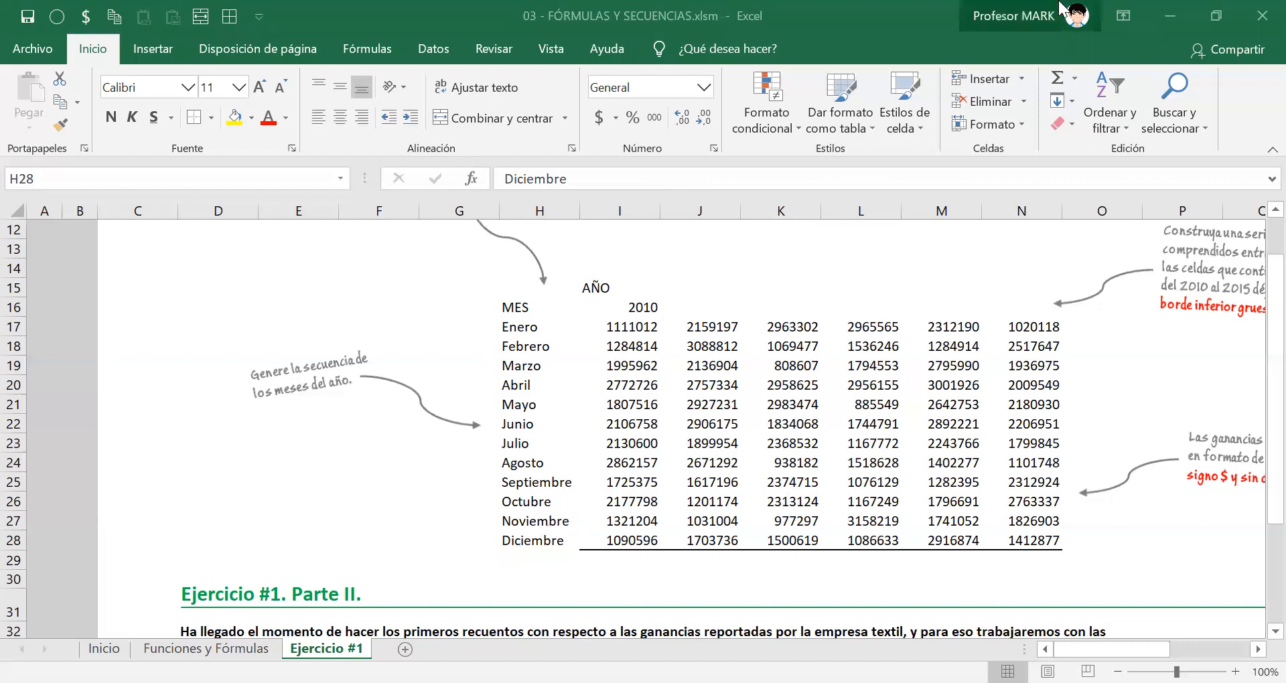
click(518, 311)
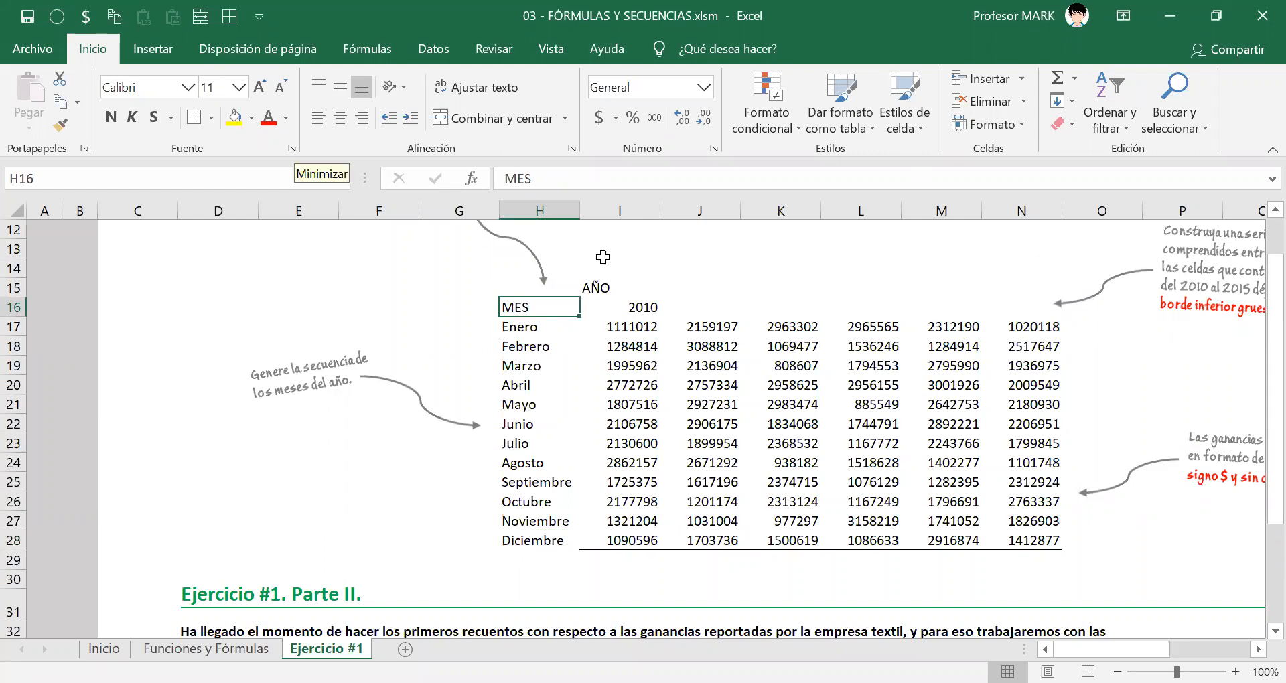
Try to build the year series by auto-filling 2010 alone from I16 across to N16.
key(alt+Tab)
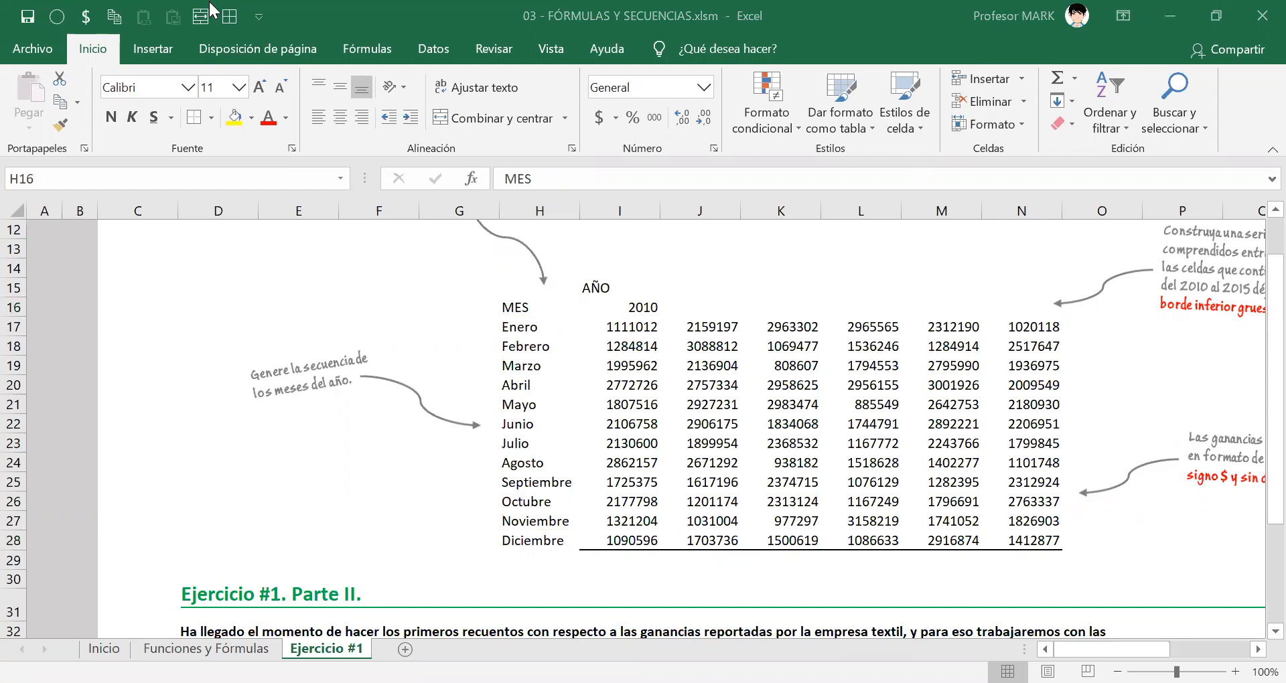
scroll(641, 394, up, 2)
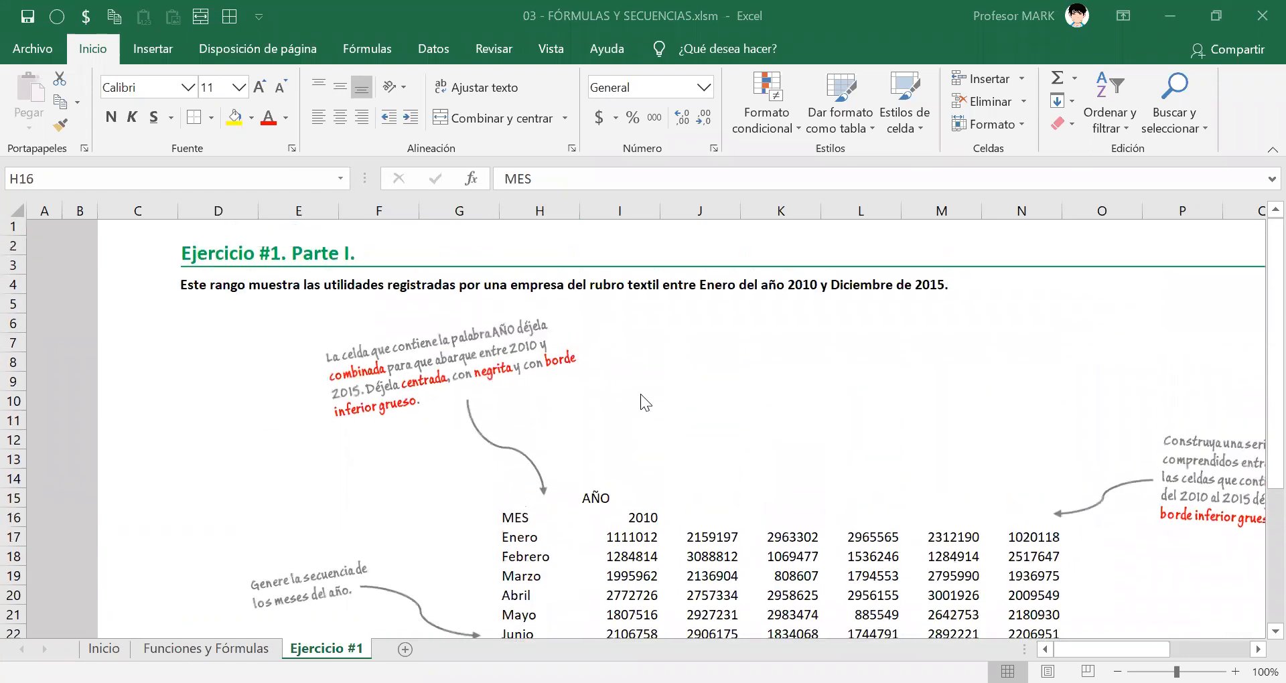
click(645, 404)
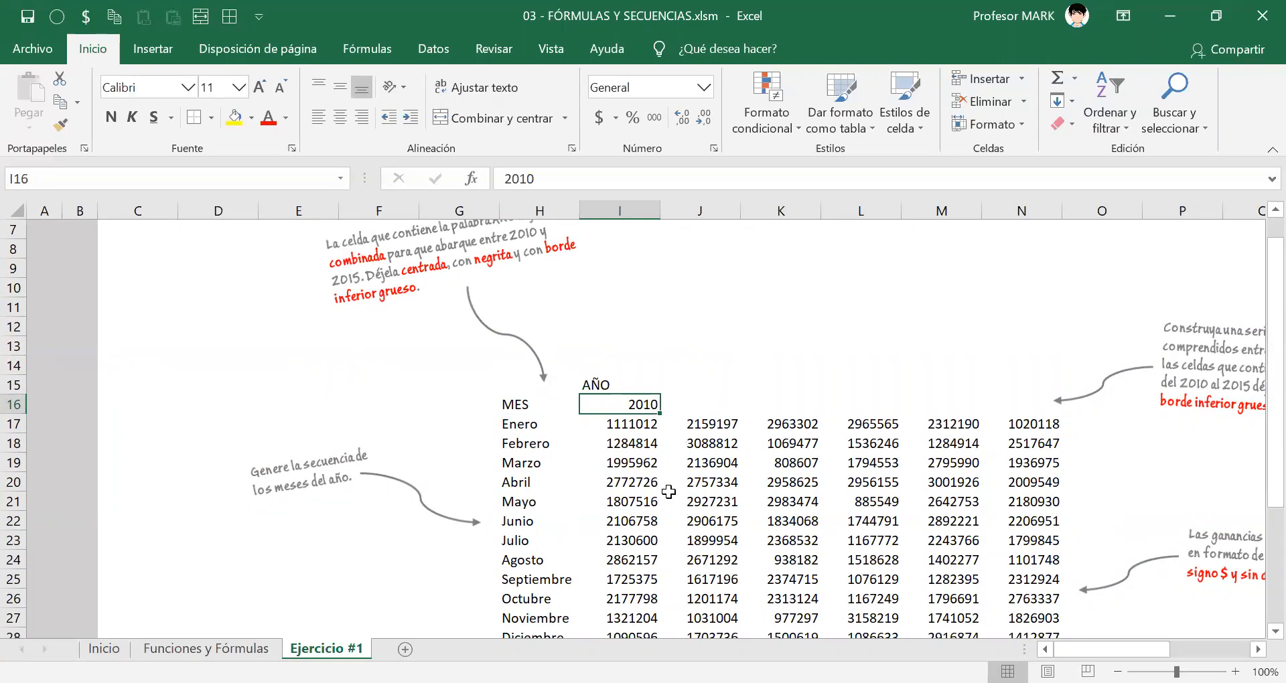
ctrl+scroll(669, 489, up, 7)
ctrl+scroll(666, 471, up, 2)
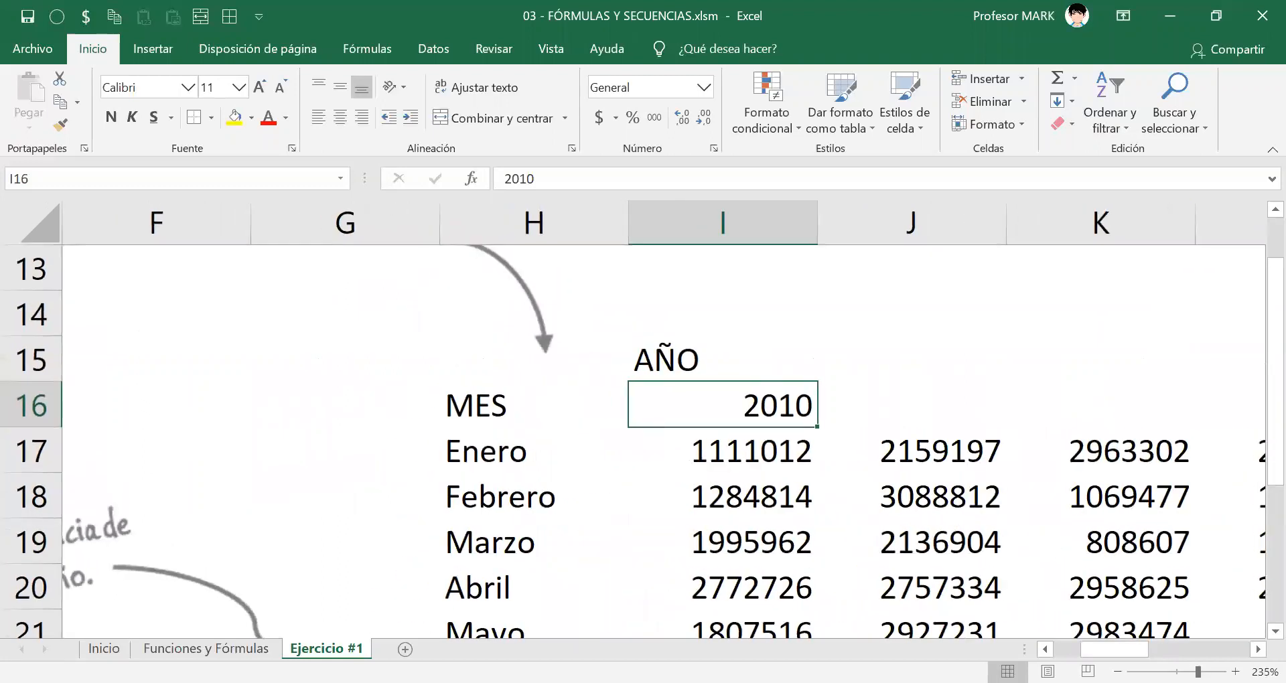
scroll(577, 424, right, 2)
scroll(576, 424, down, 1)
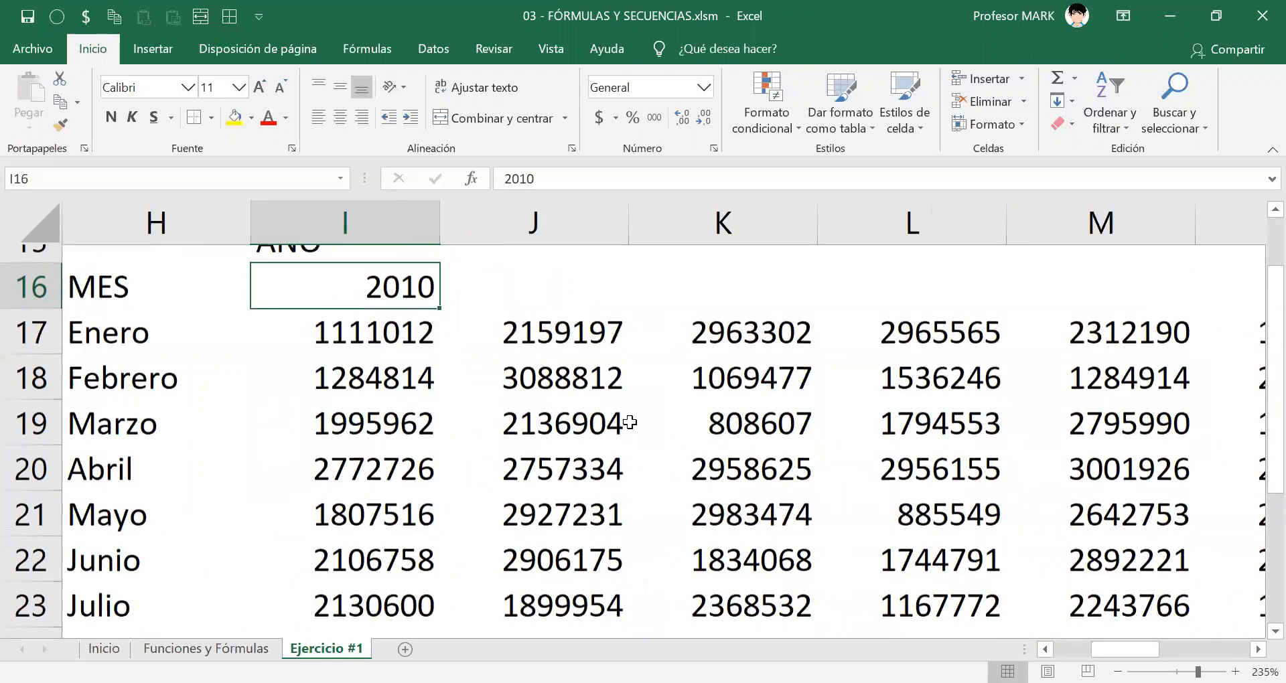
scroll(451, 465, up, 1)
drag(438, 428, 927, 432)
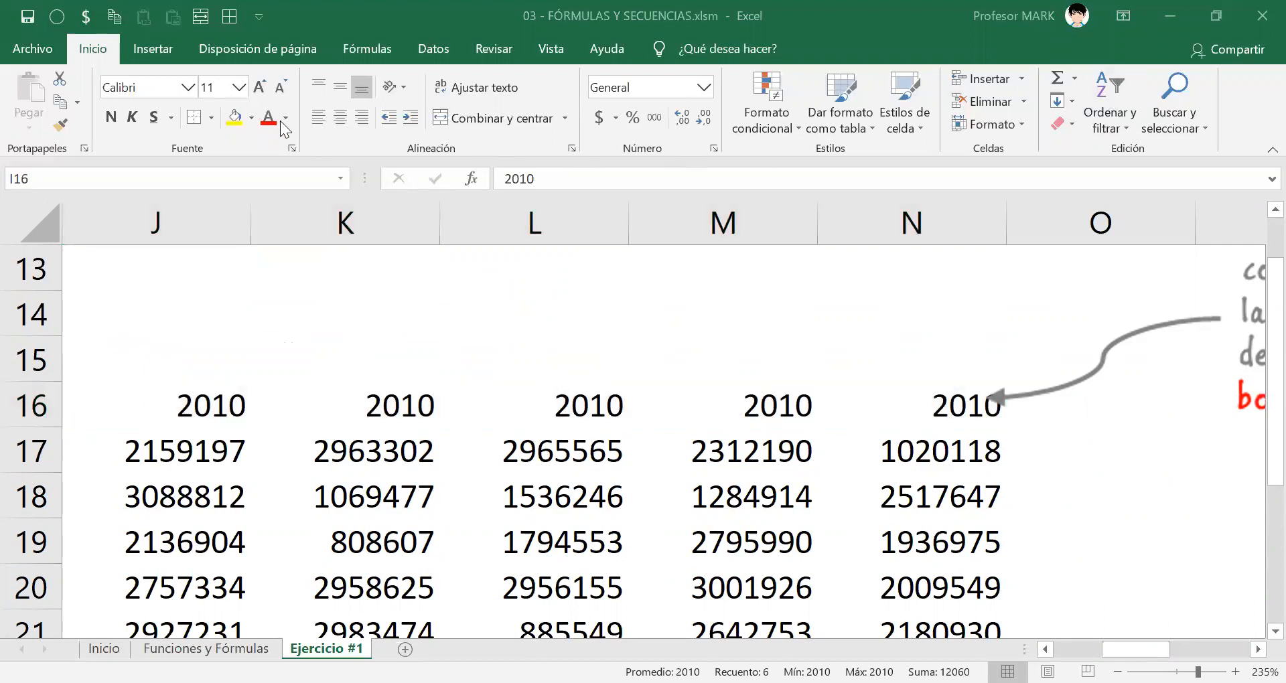
click(991, 407)
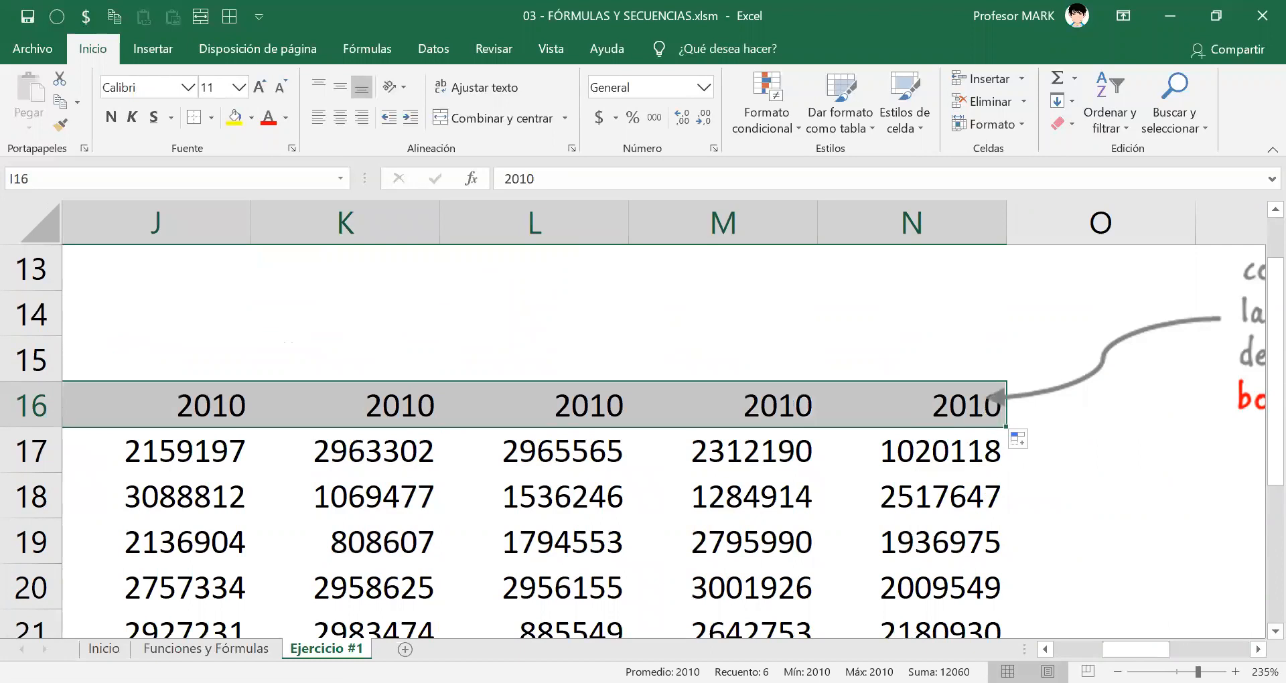
mouse_move(1136, 649)
mouse_down()
mouse_move(1112, 649)
mouse_move(1142, 649)
mouse_up()
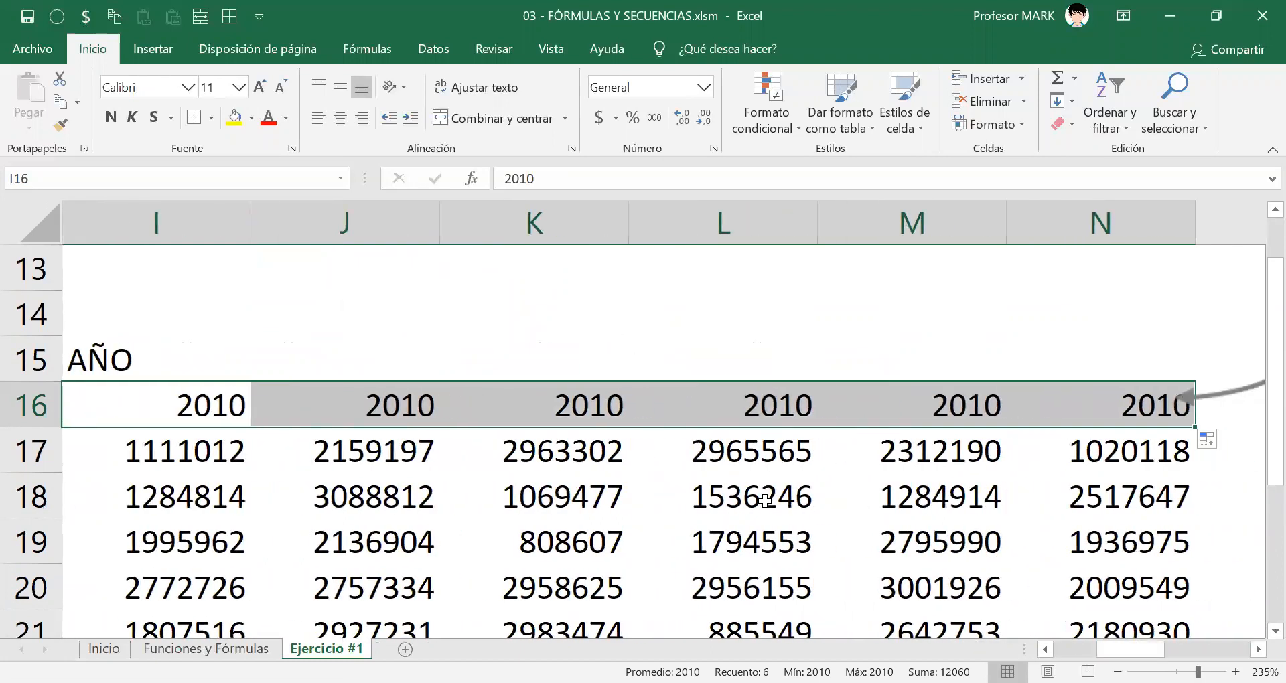
Clear the repeated years from J16 to N16.
scroll(765, 501, down, 3)
scroll(765, 501, down, 1)
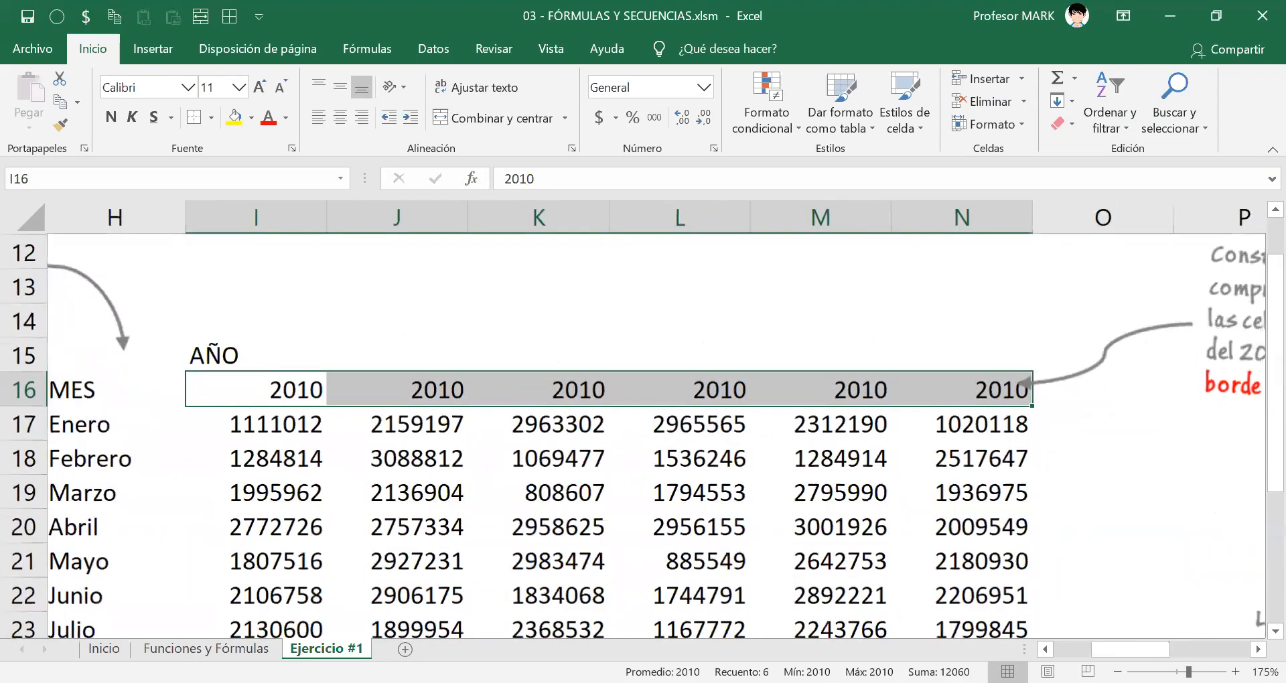
scroll(503, 391, left, 3)
drag(514, 421, 516, 526)
drag(680, 395, 974, 400)
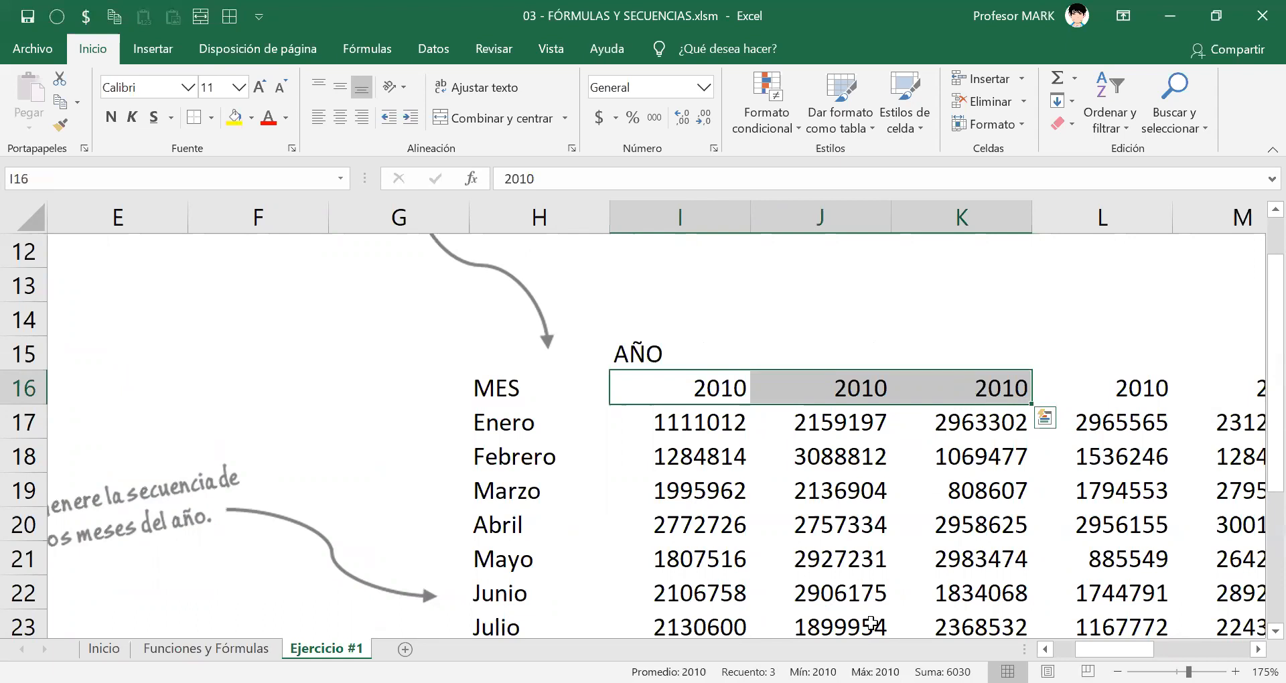
click(1257, 649)
click(1258, 649)
click(1258, 649)
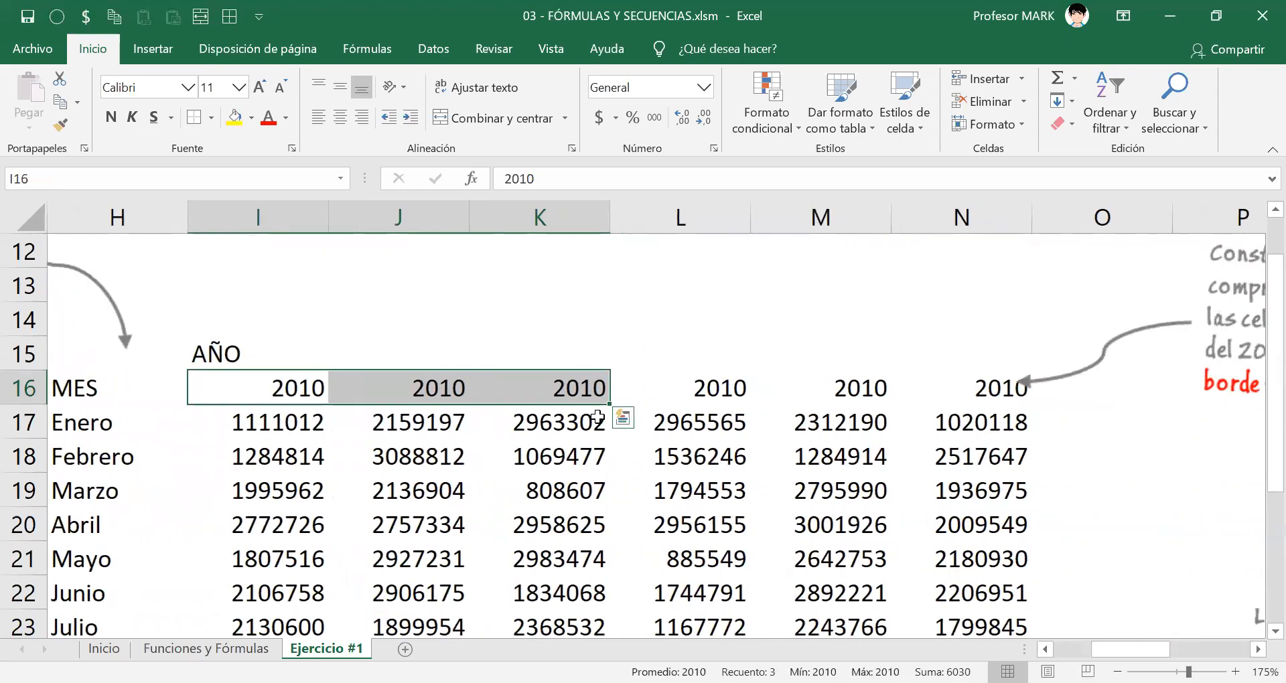
click(334, 392)
drag(469, 404, 907, 407)
key(Delete)
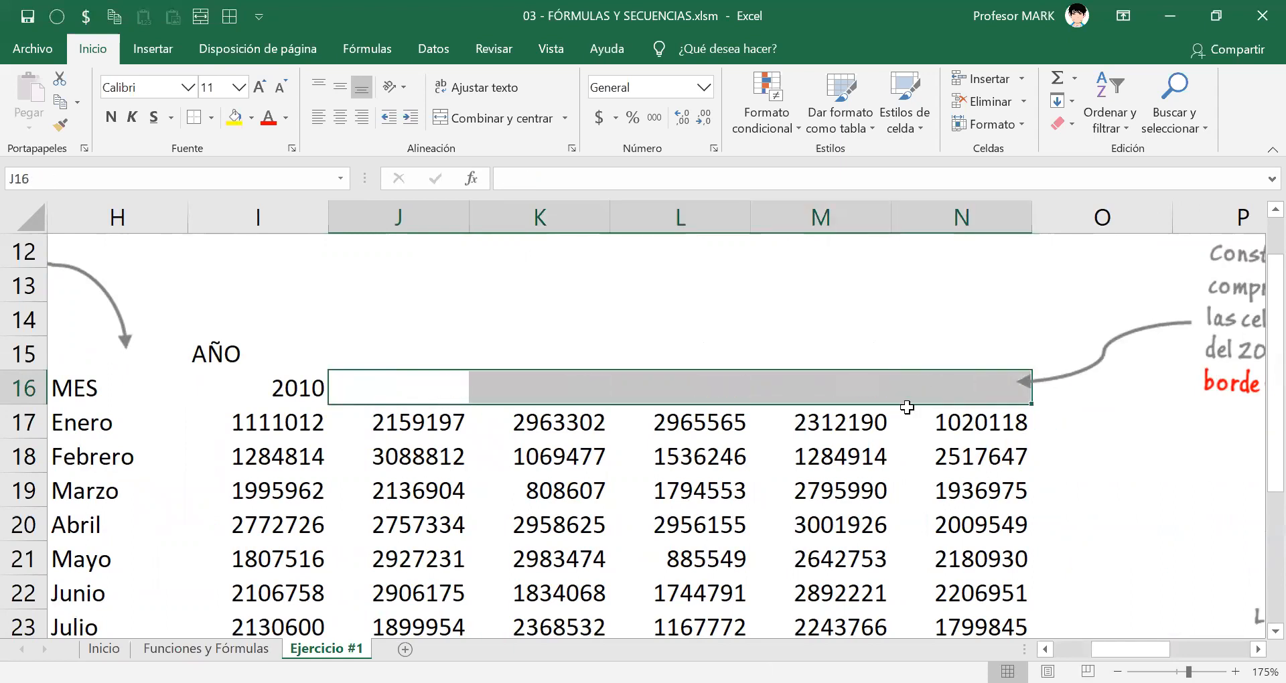
Auto-fill 2010 across from I16 to N16 once more, and clear the whole range I16:N16.
key(Left)
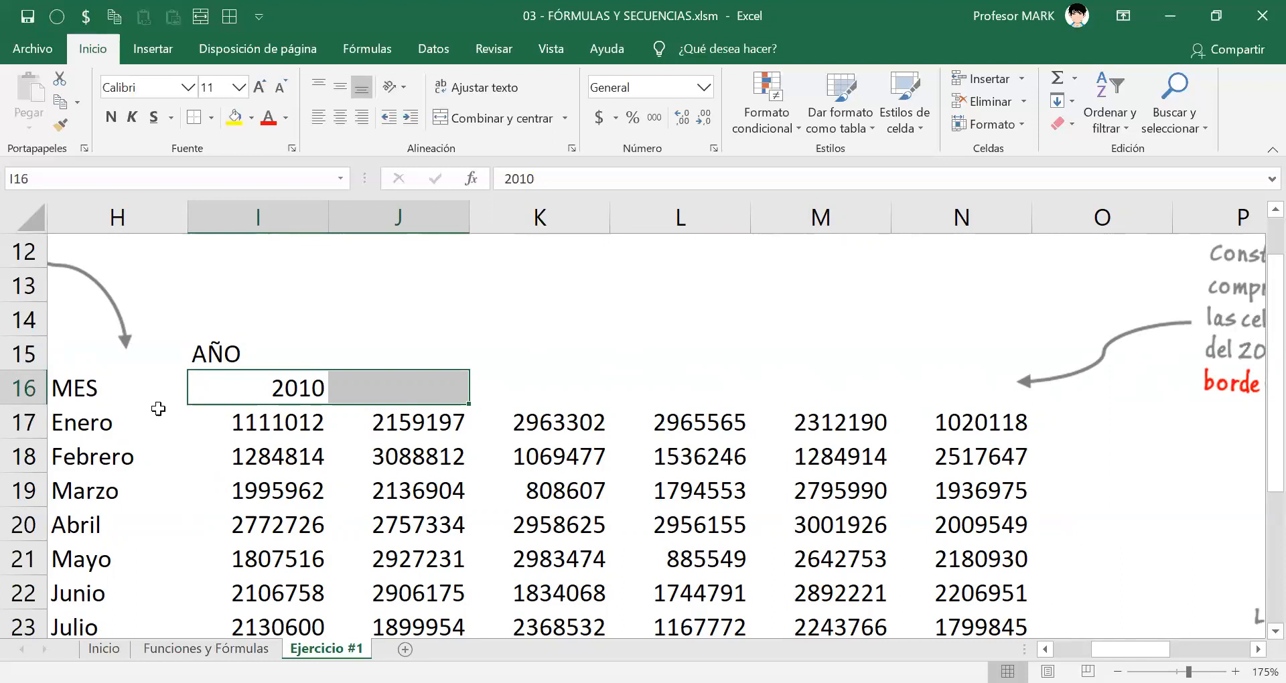
click(298, 387)
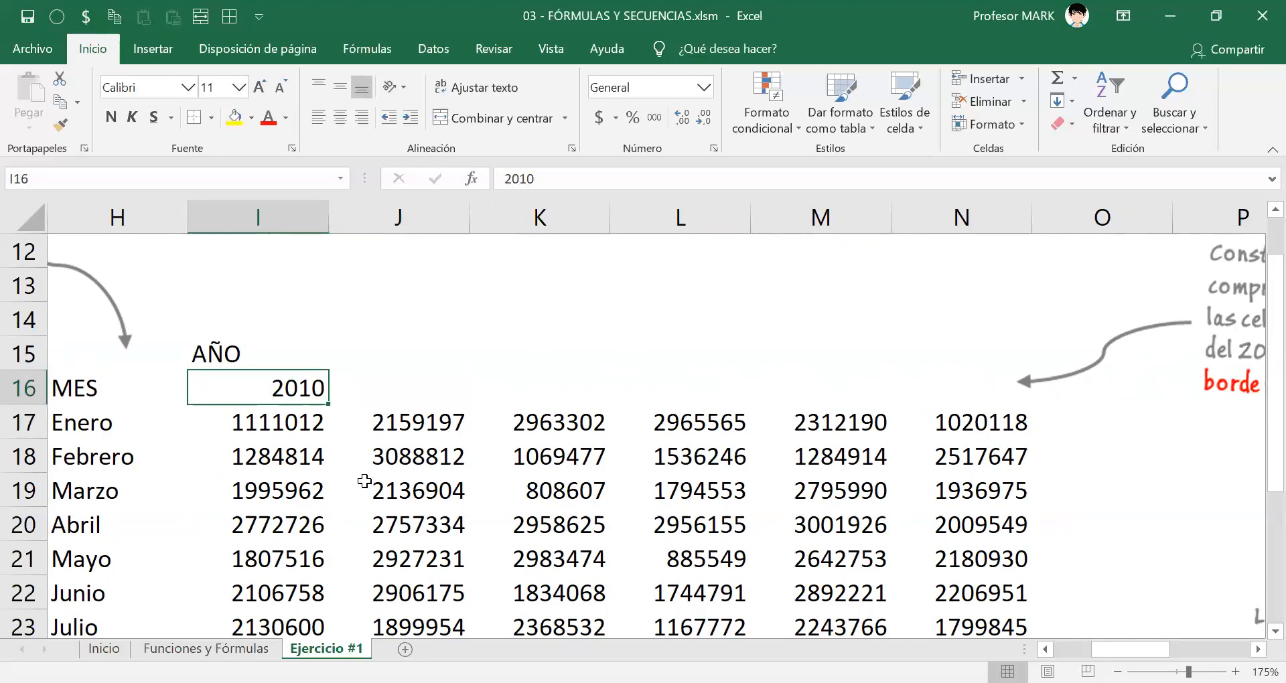
drag(328, 405, 1008, 401)
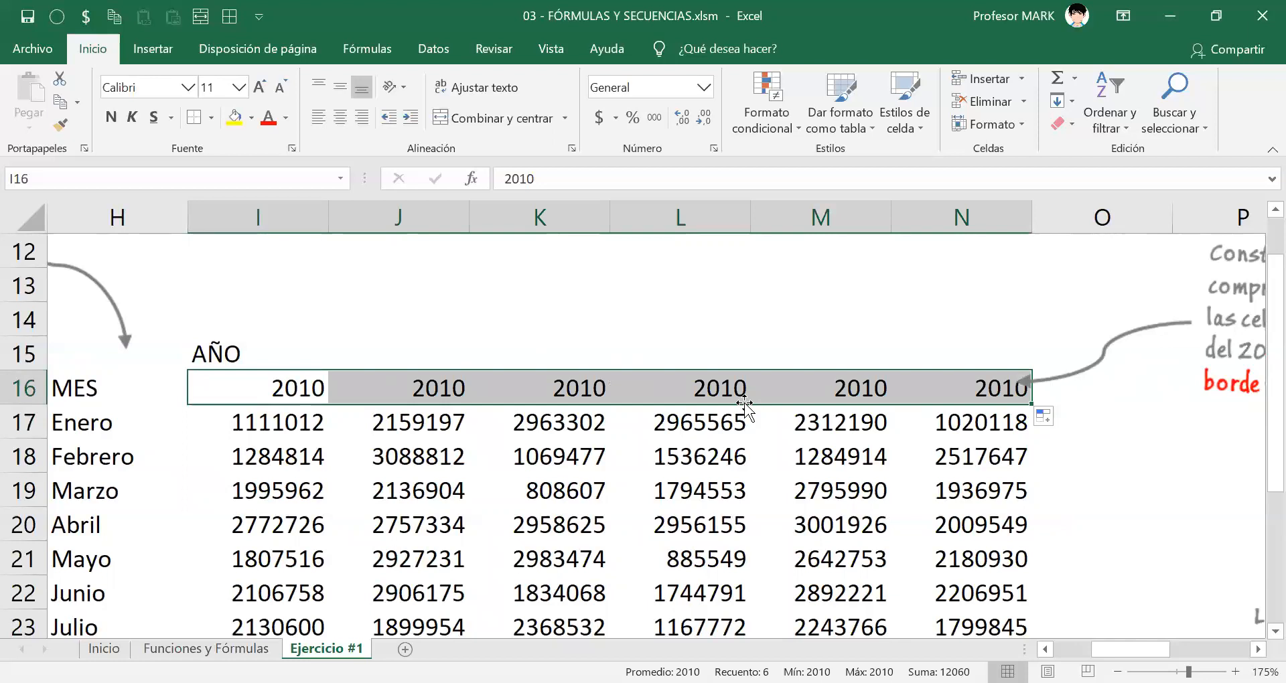
key(Delete)
Enter 2010 in I16 and 2011 in J16 as the two starting values of the year series.
click(287, 379)
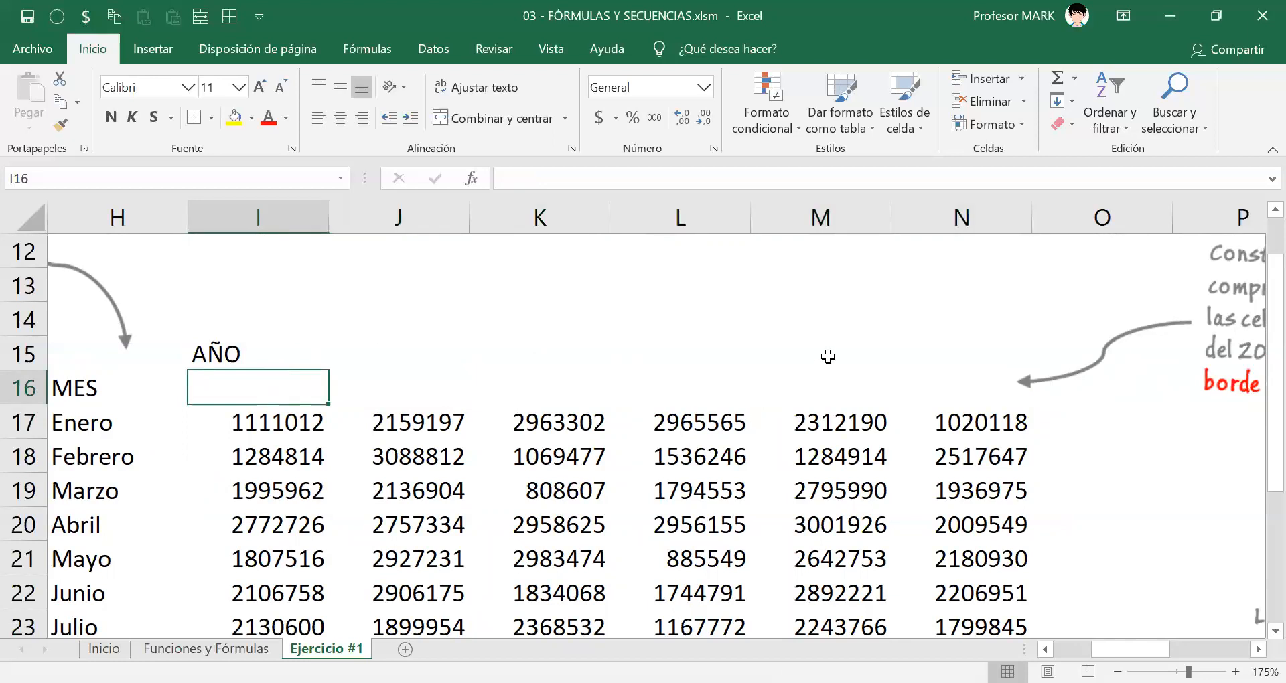
text(2010)
key(Return)
key(Up)
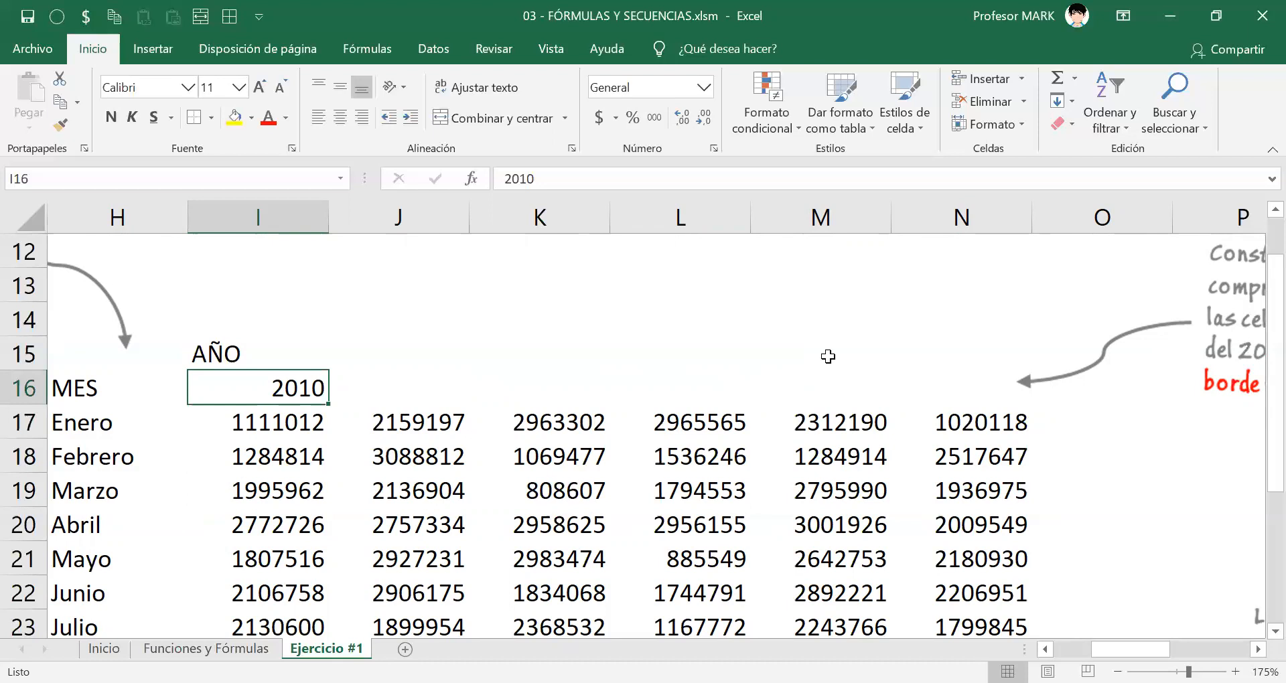
key(Right)
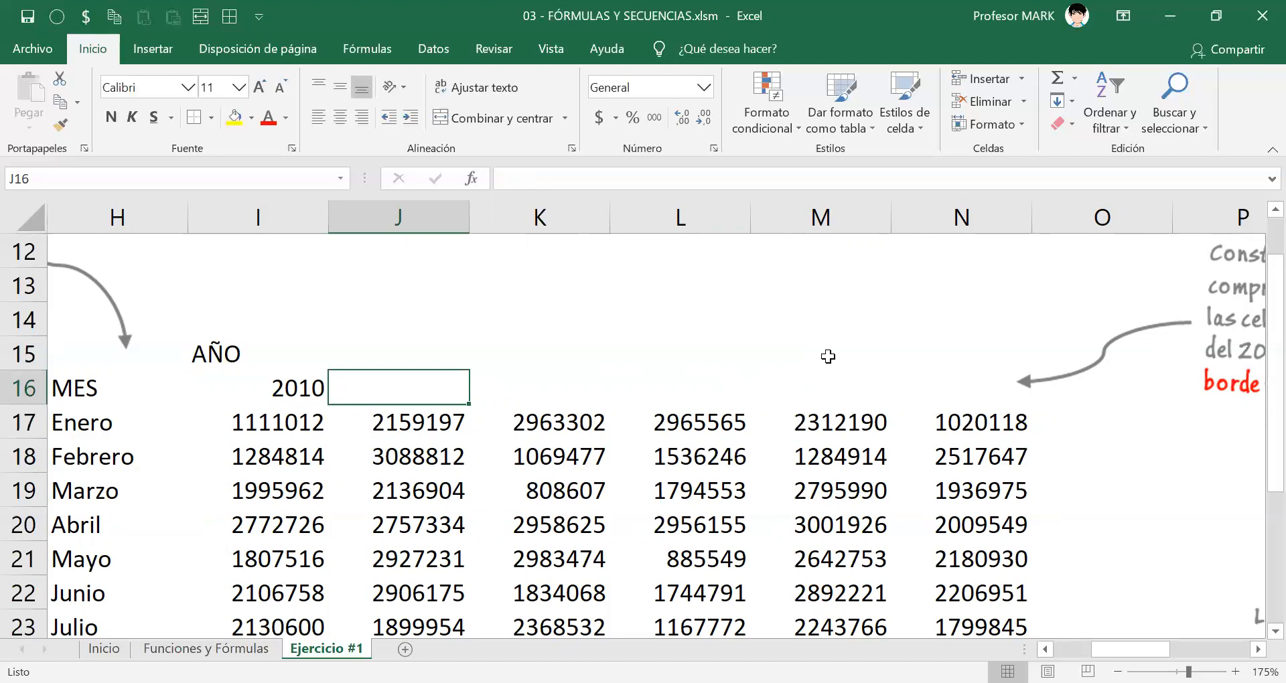
text(2011)
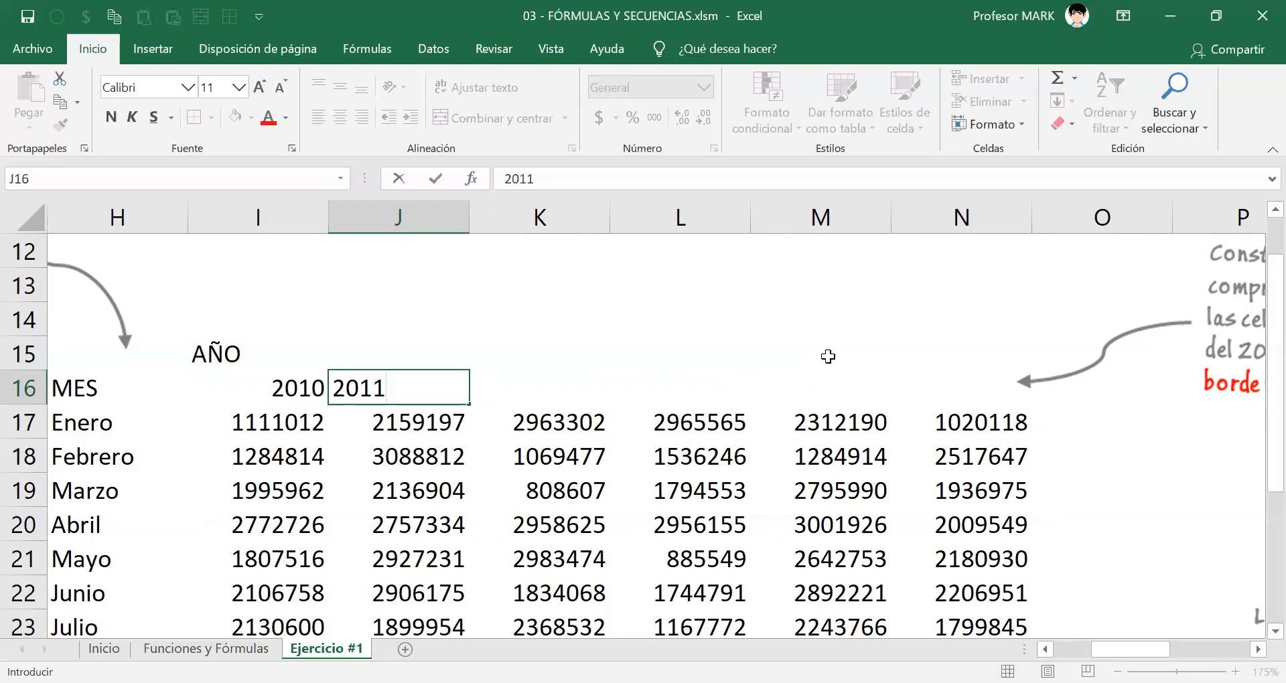
key(Return)
key(Left)
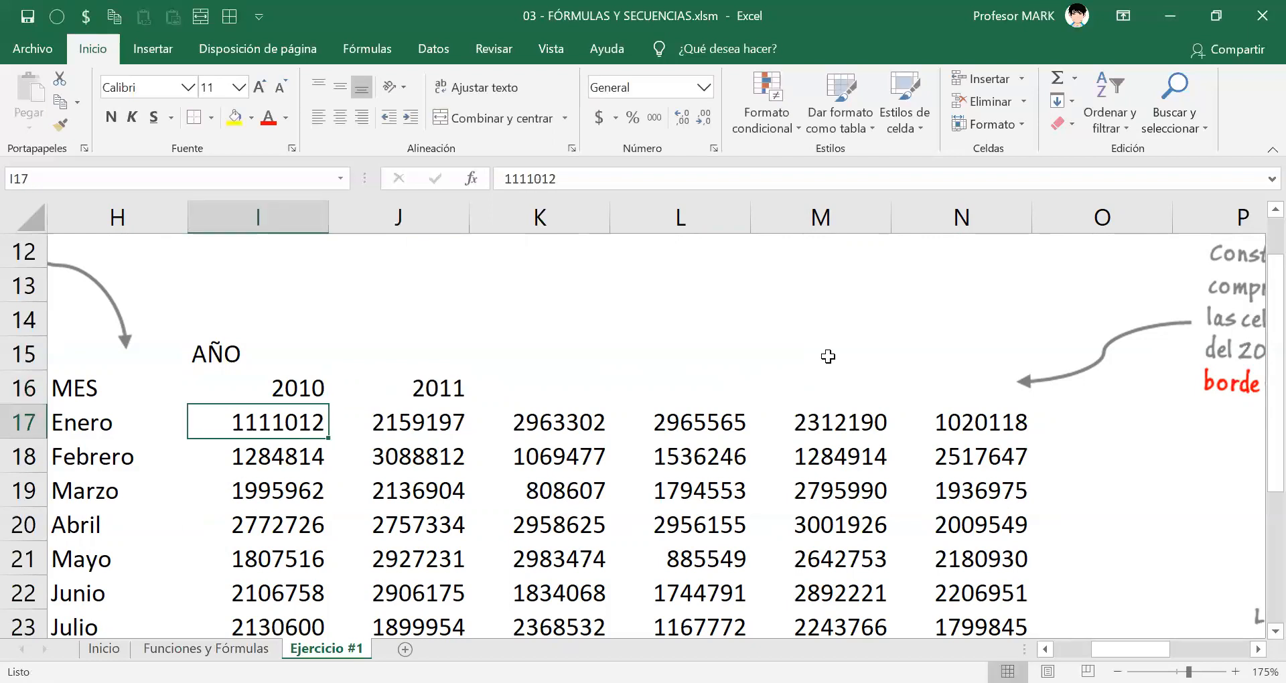
key(Up)
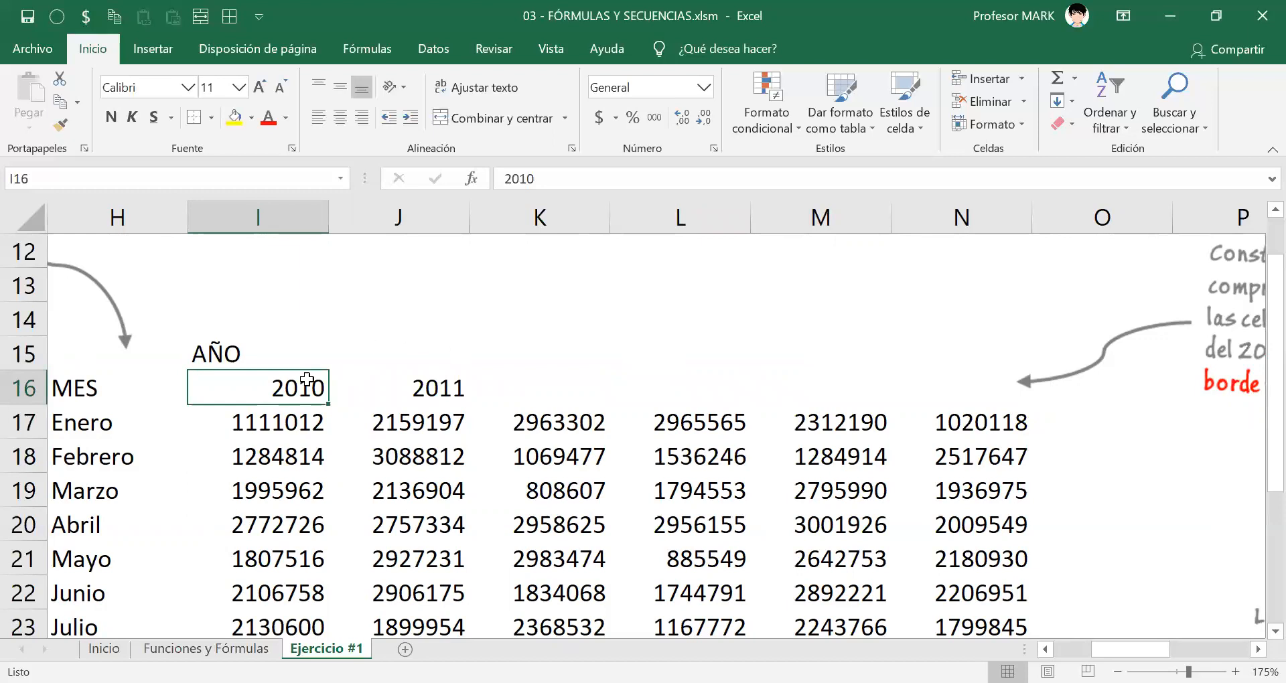
Auto-fill the year series from the two starting values in I16:J16 across to N16.
click(403, 383)
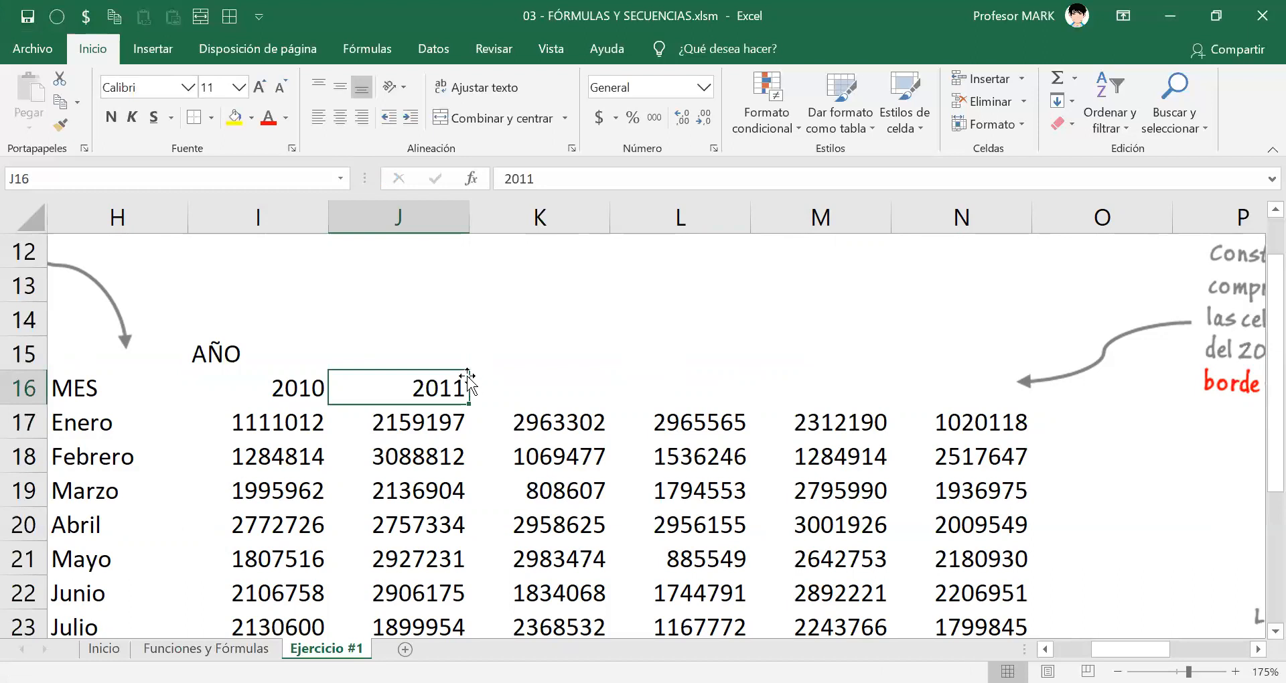
drag(295, 386, 361, 388)
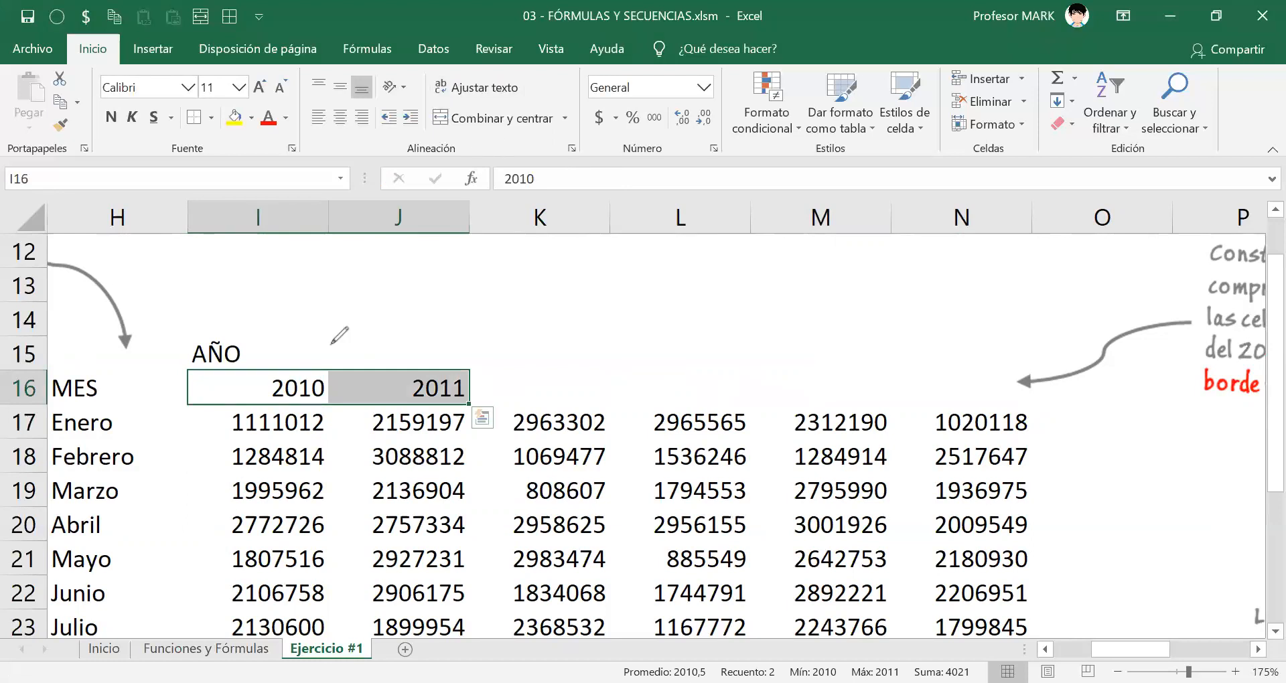
mouse_move(475, 393)
mouse_down()
mouse_move(457, 399)
mouse_move(476, 416)
mouse_move(473, 392)
mouse_up()
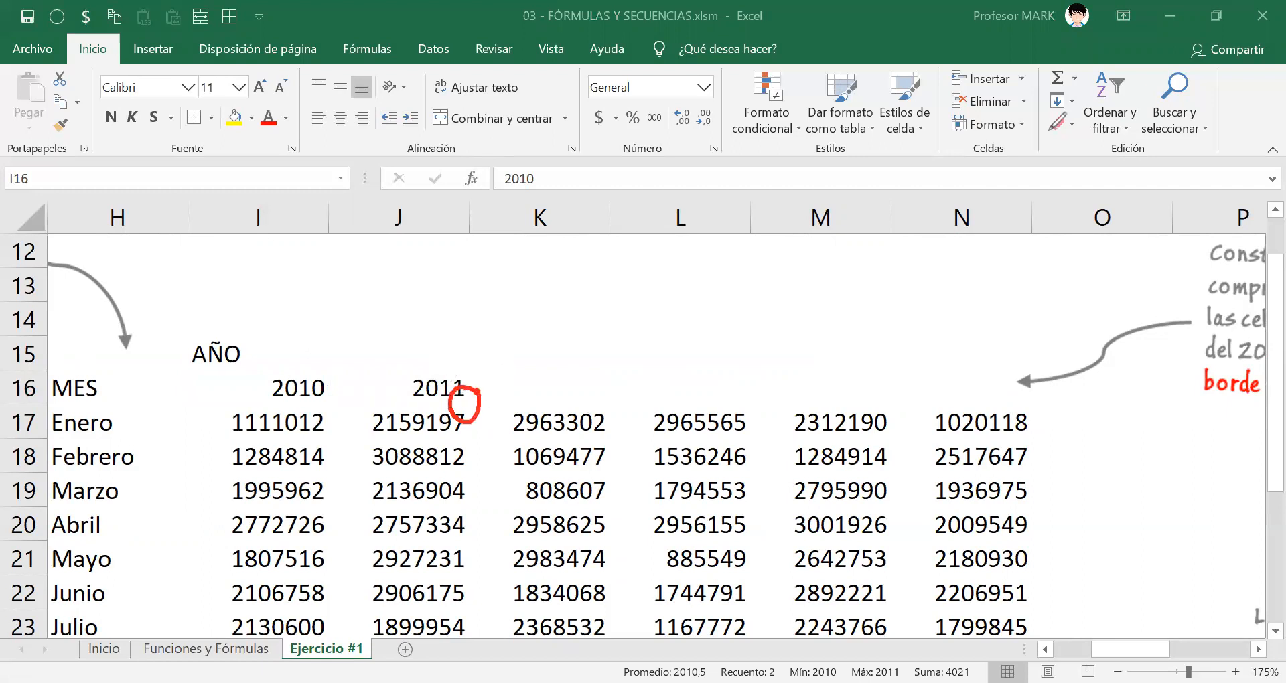
key(Escape)
drag(313, 397, 471, 398)
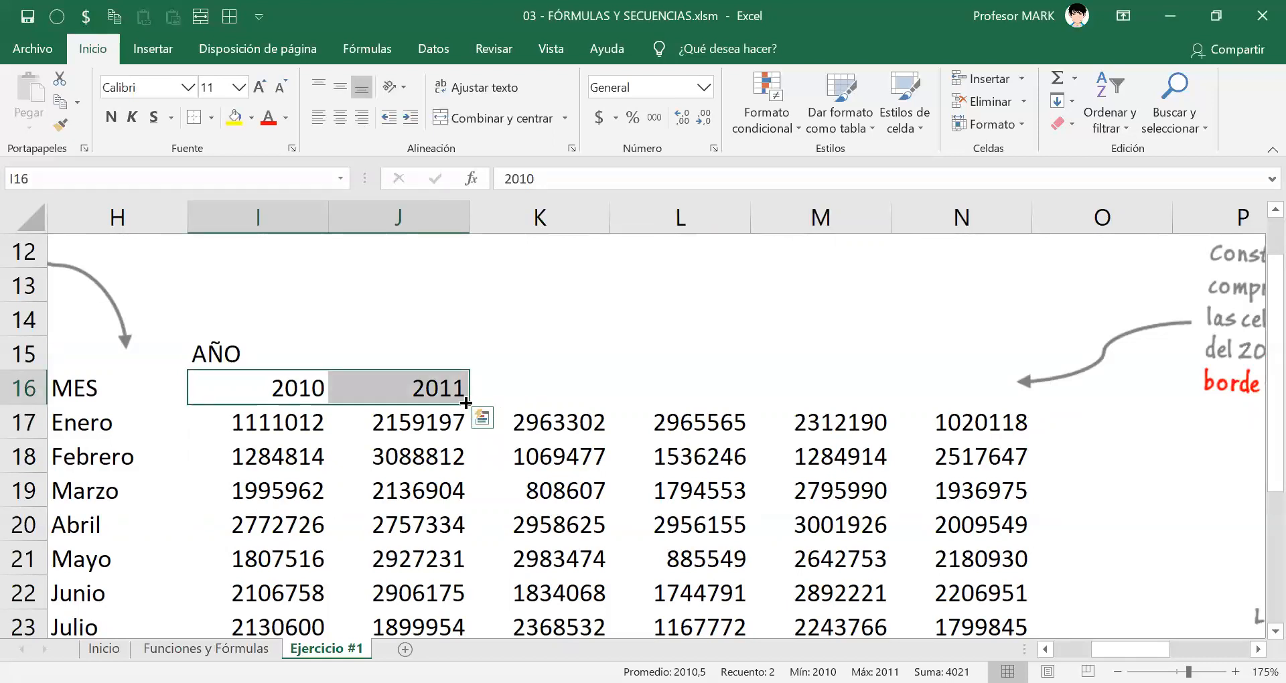
drag(296, 393, 378, 391)
drag(469, 405, 470, 405)
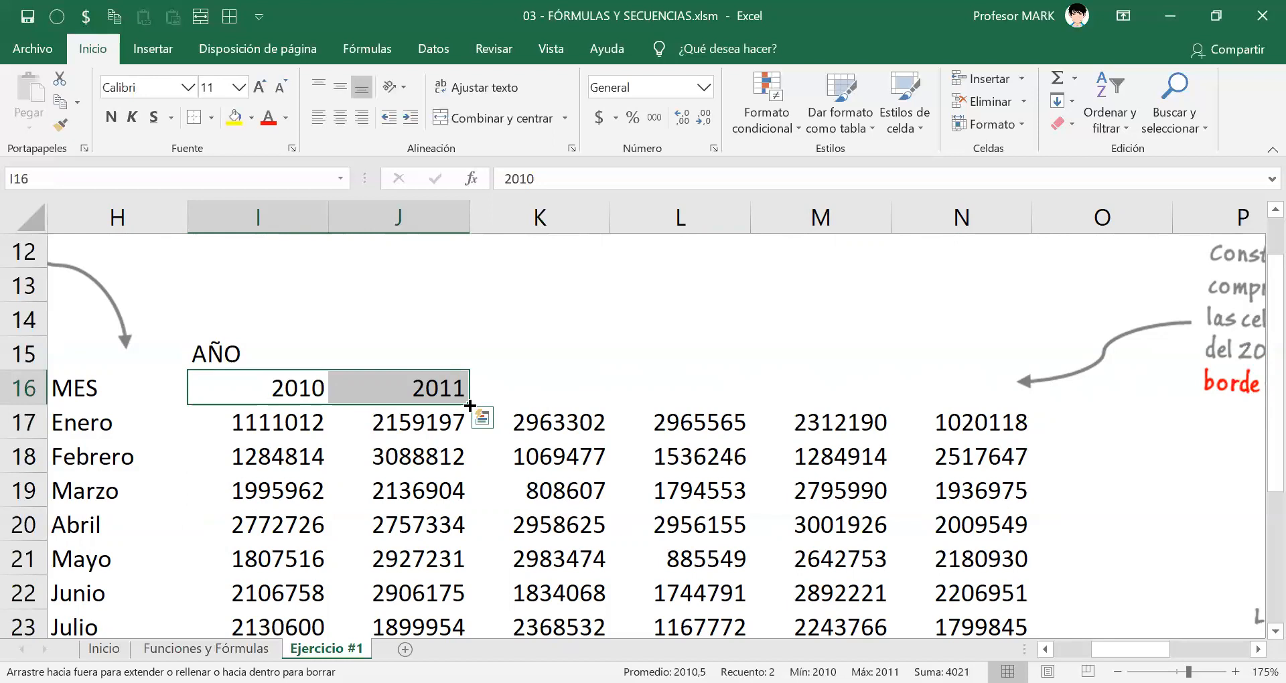
drag(469, 406, 836, 408)
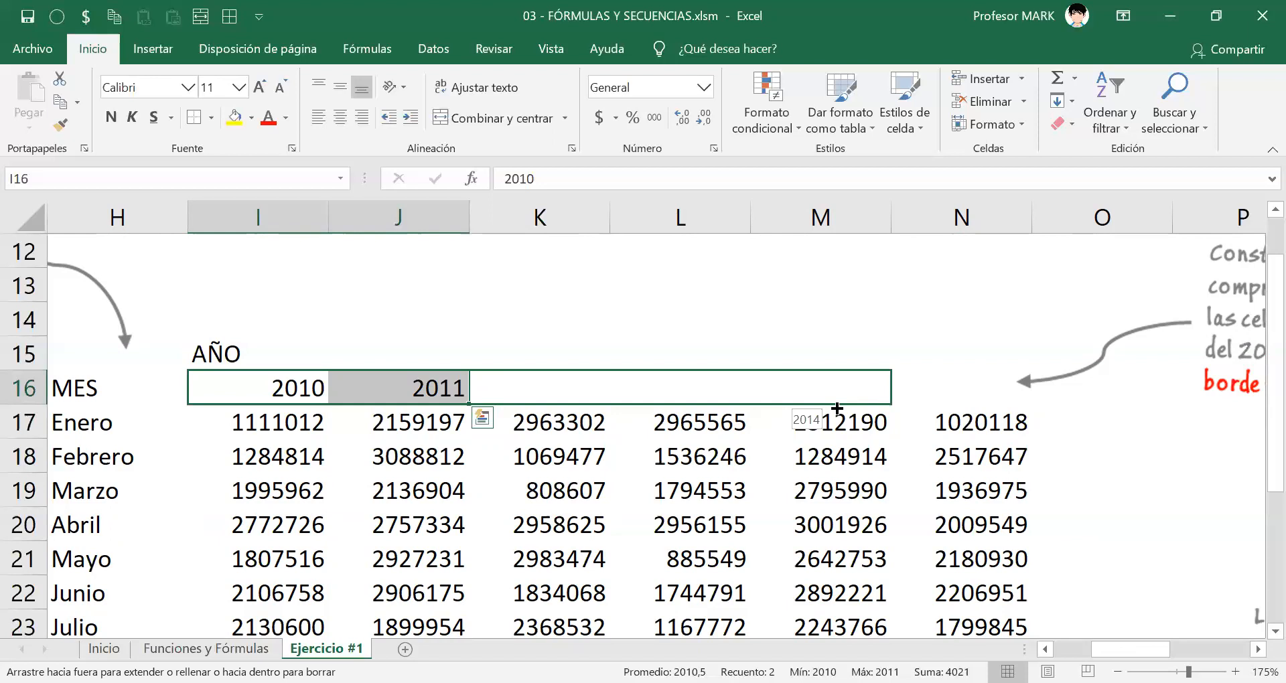
drag(837, 408, 990, 395)
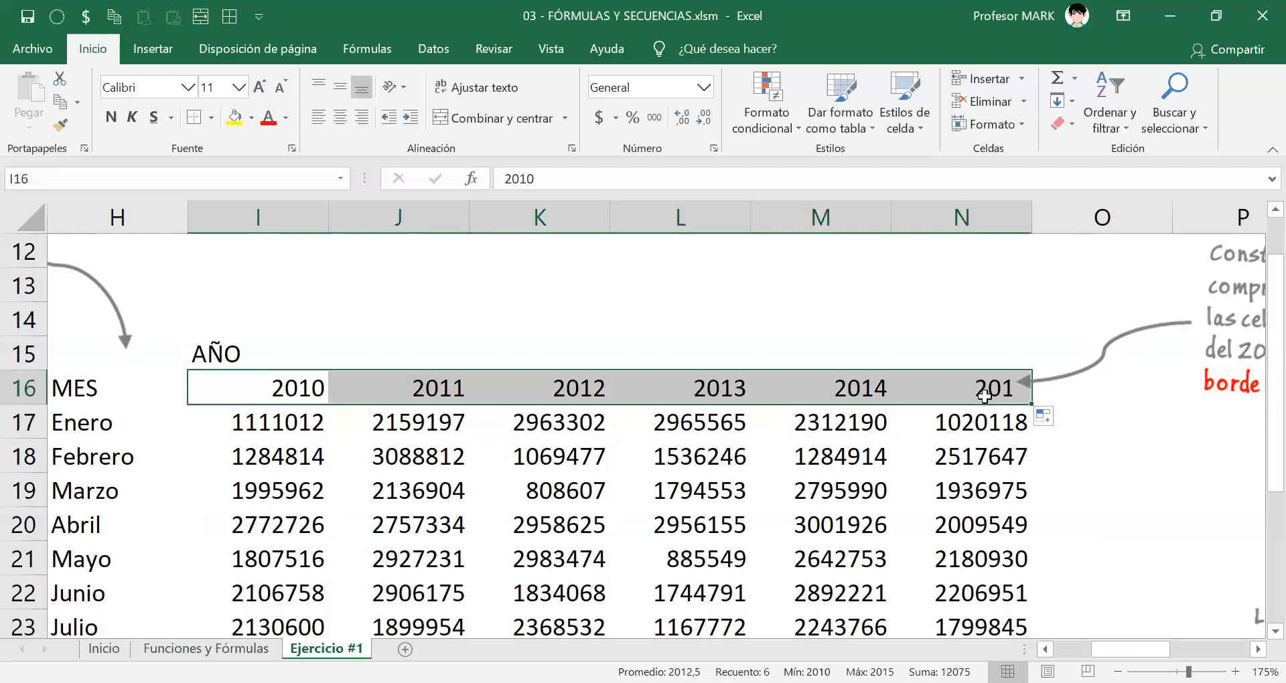
click(946, 376)
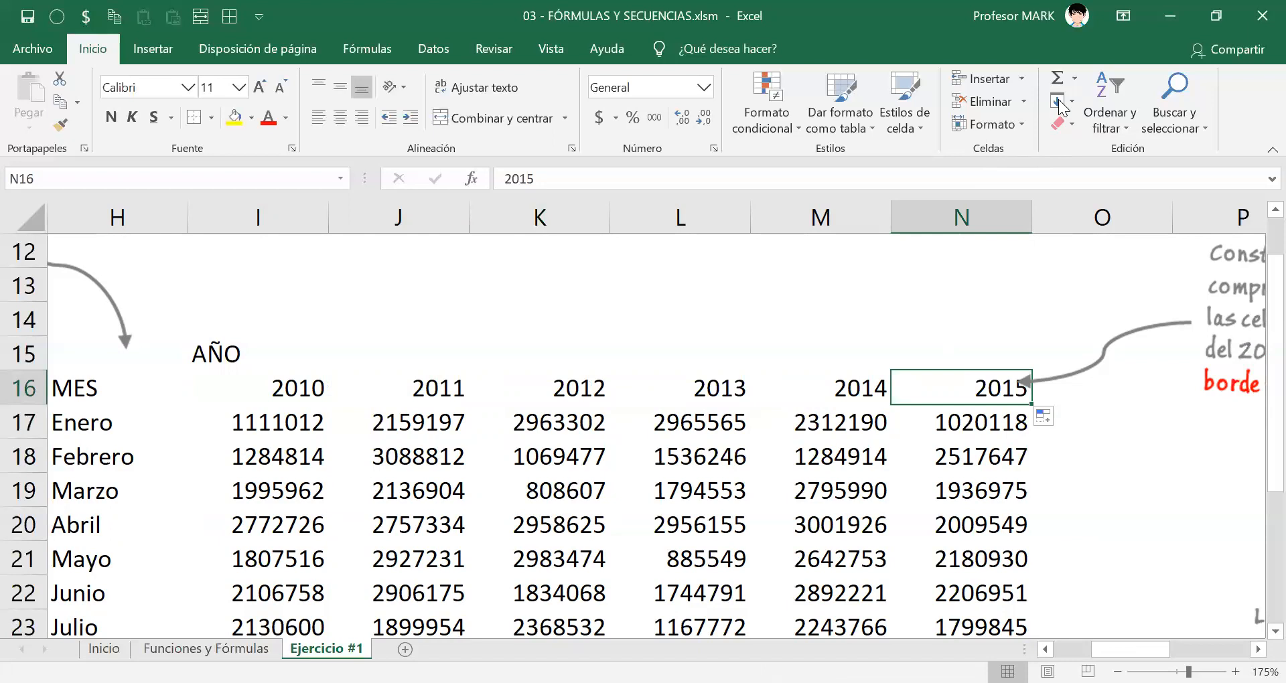
key(alt+Tab)
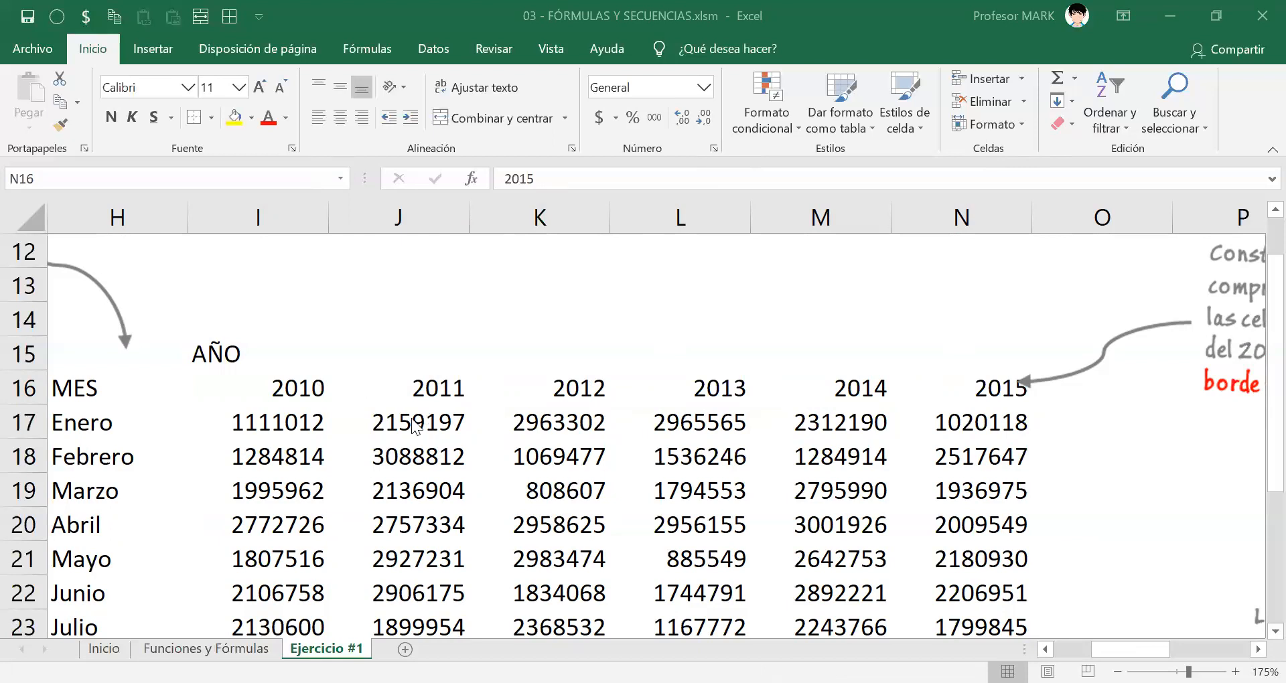
drag(288, 381, 396, 385)
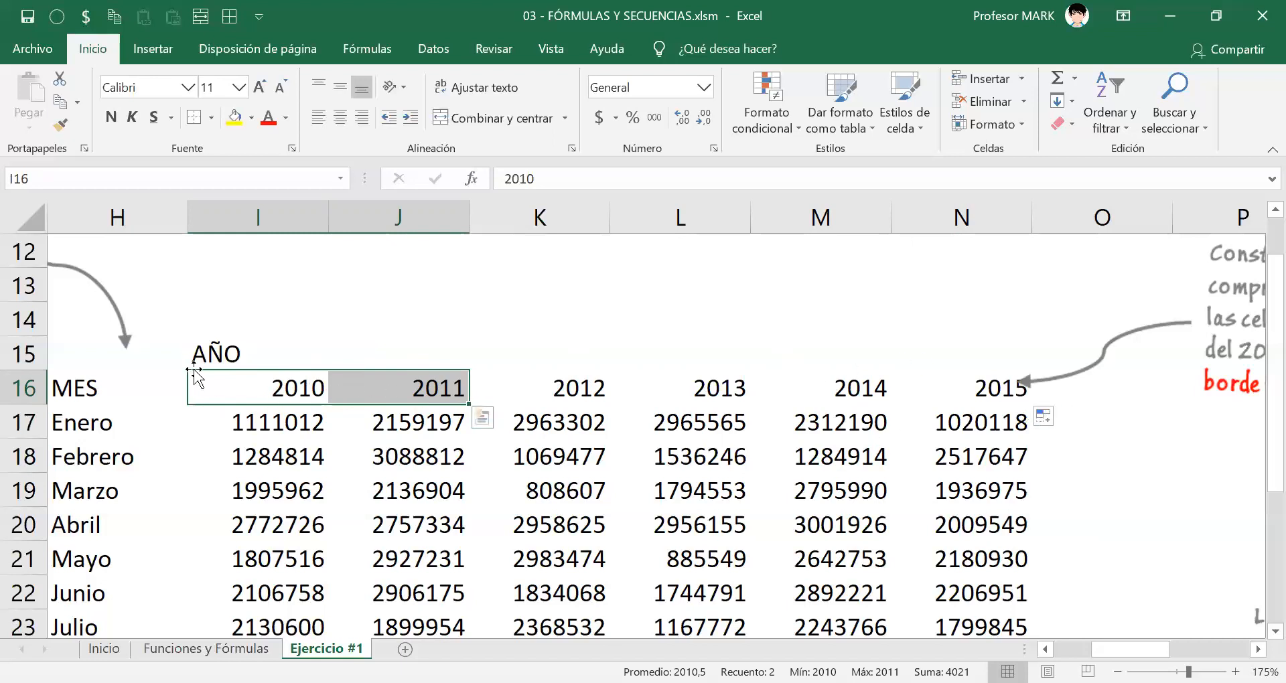
Replace the year in J16 with the formula =I16+1, copying the formula text before confirming the entry.
click(364, 386)
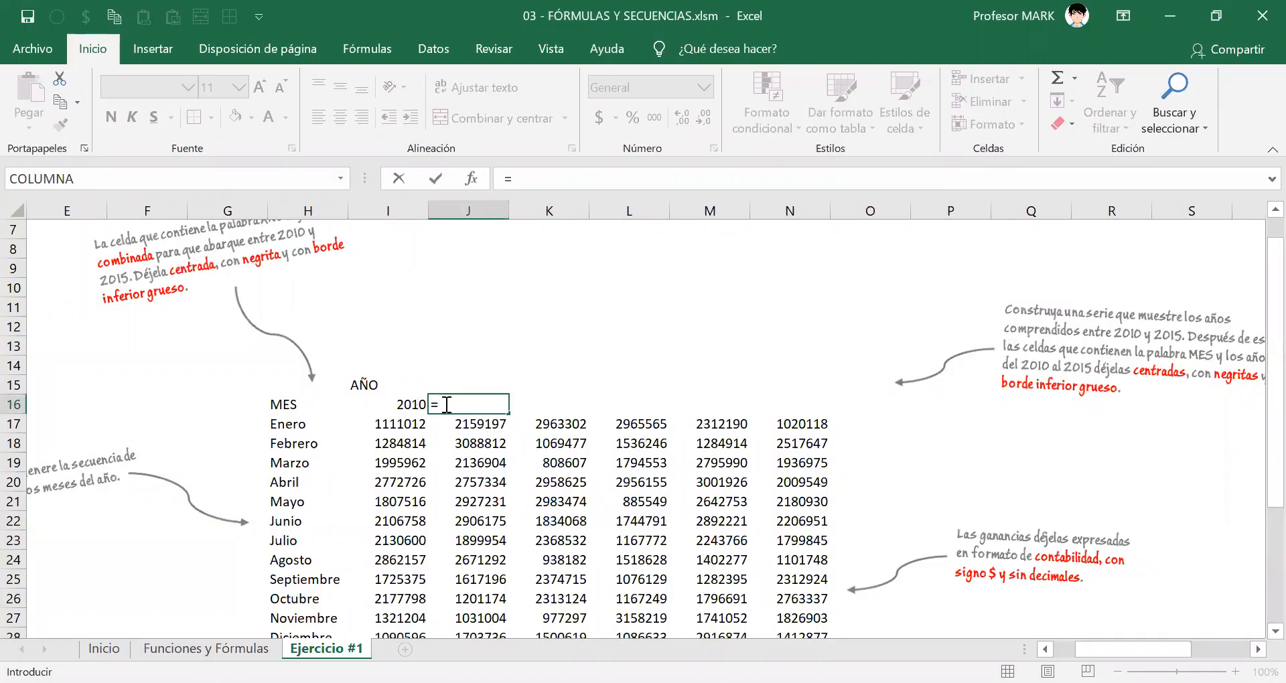
click(393, 406)
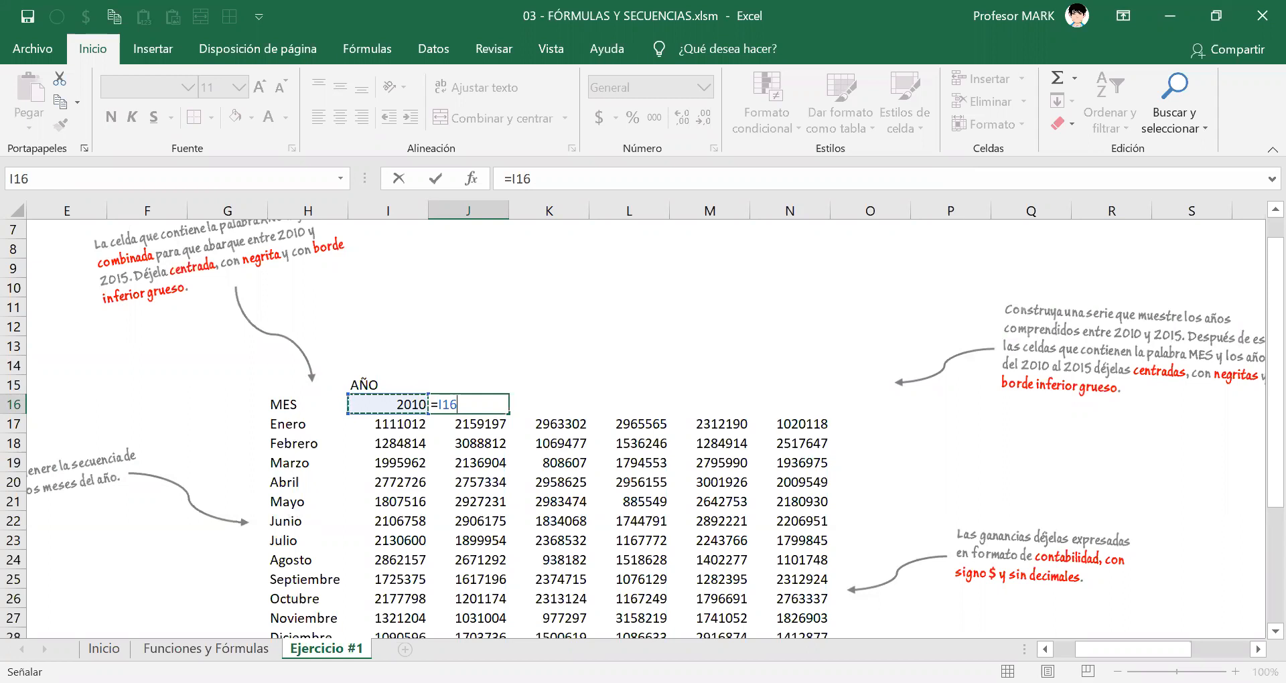
text(+1)
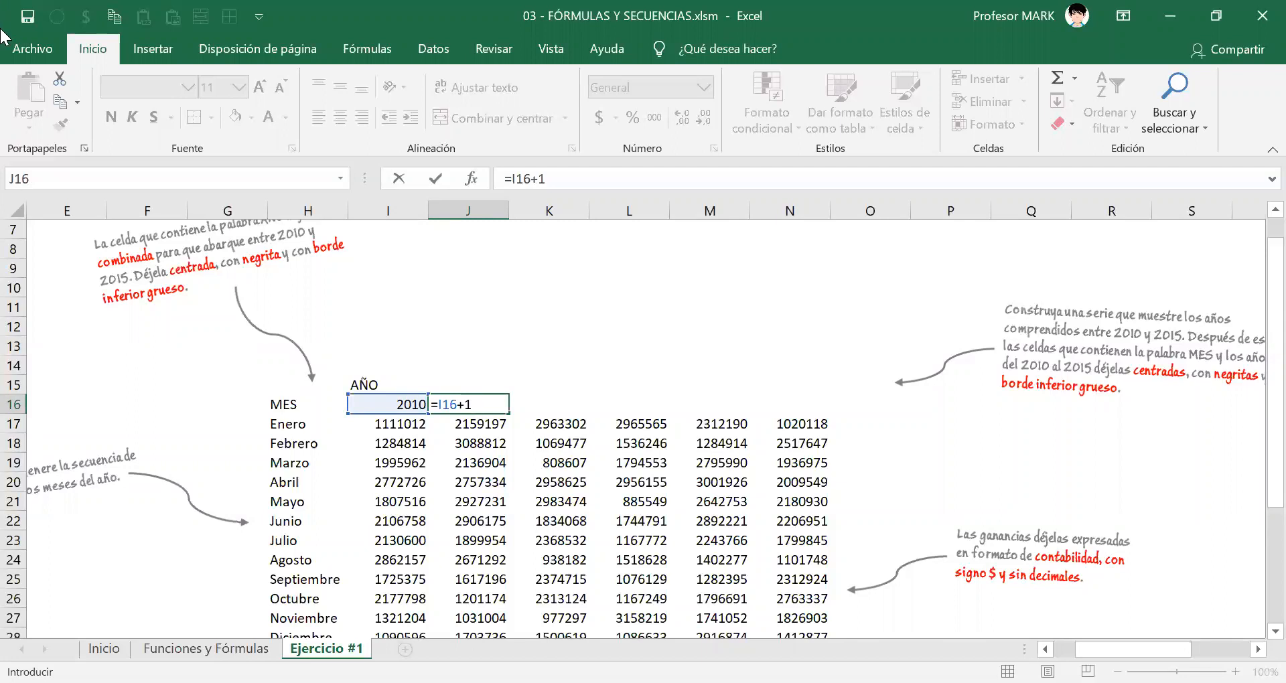
drag(483, 403, 434, 402)
click(456, 401)
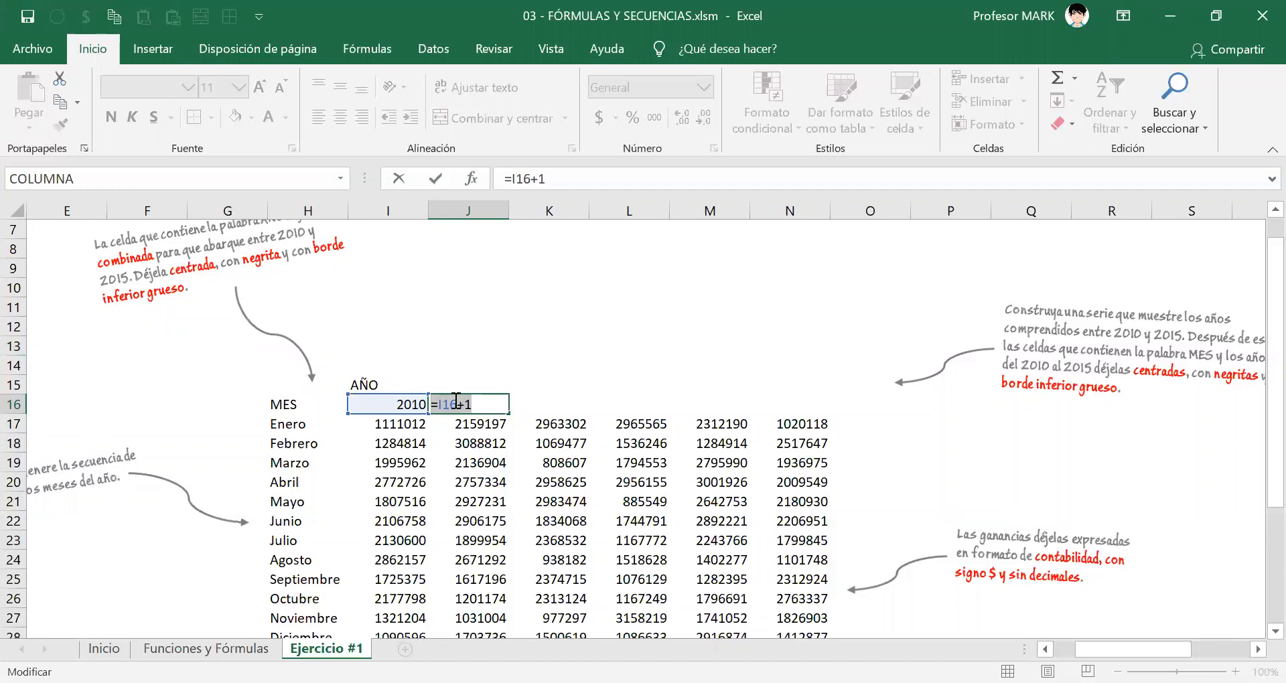
right_click(456, 400)
click(505, 439)
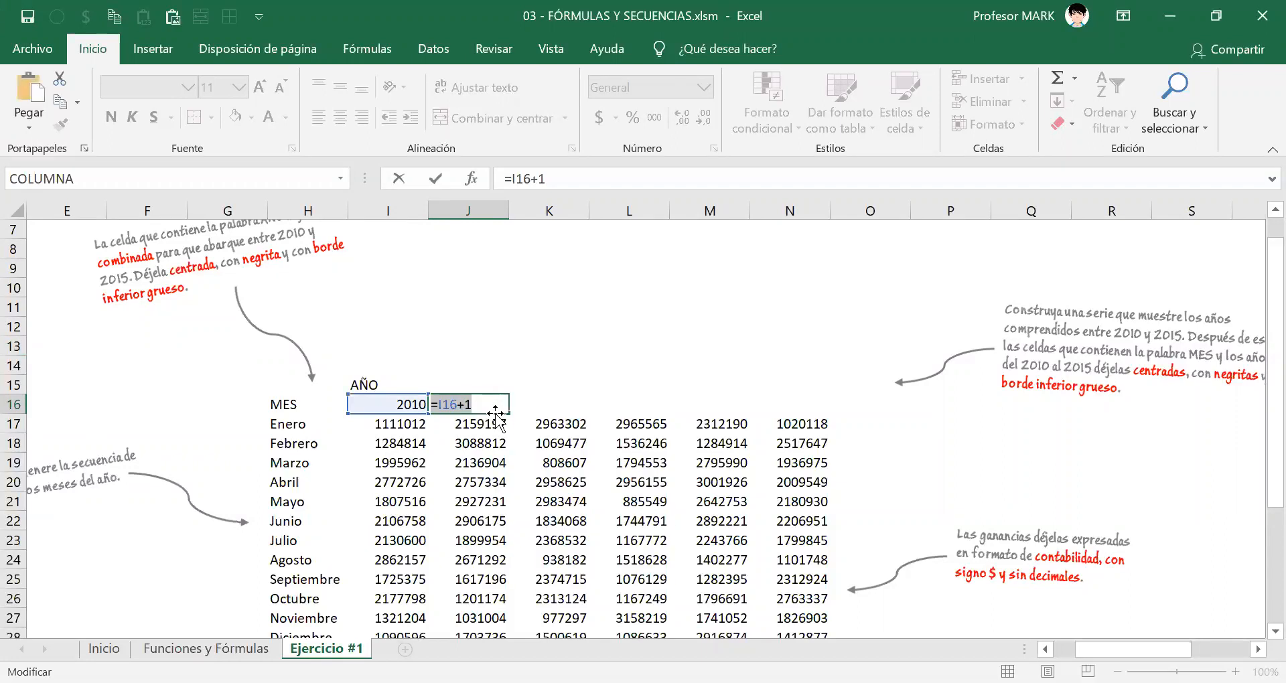
key(Return)
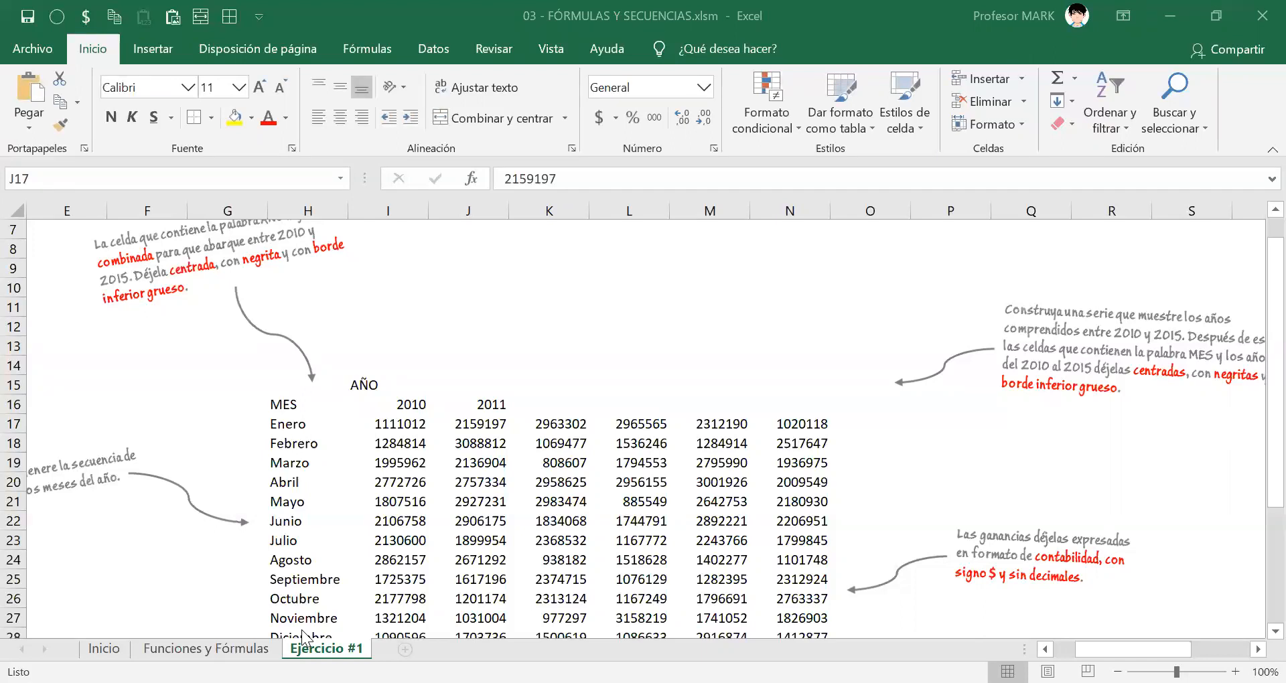
Auto-fill the formula in J16 across the row to N16.
click(494, 405)
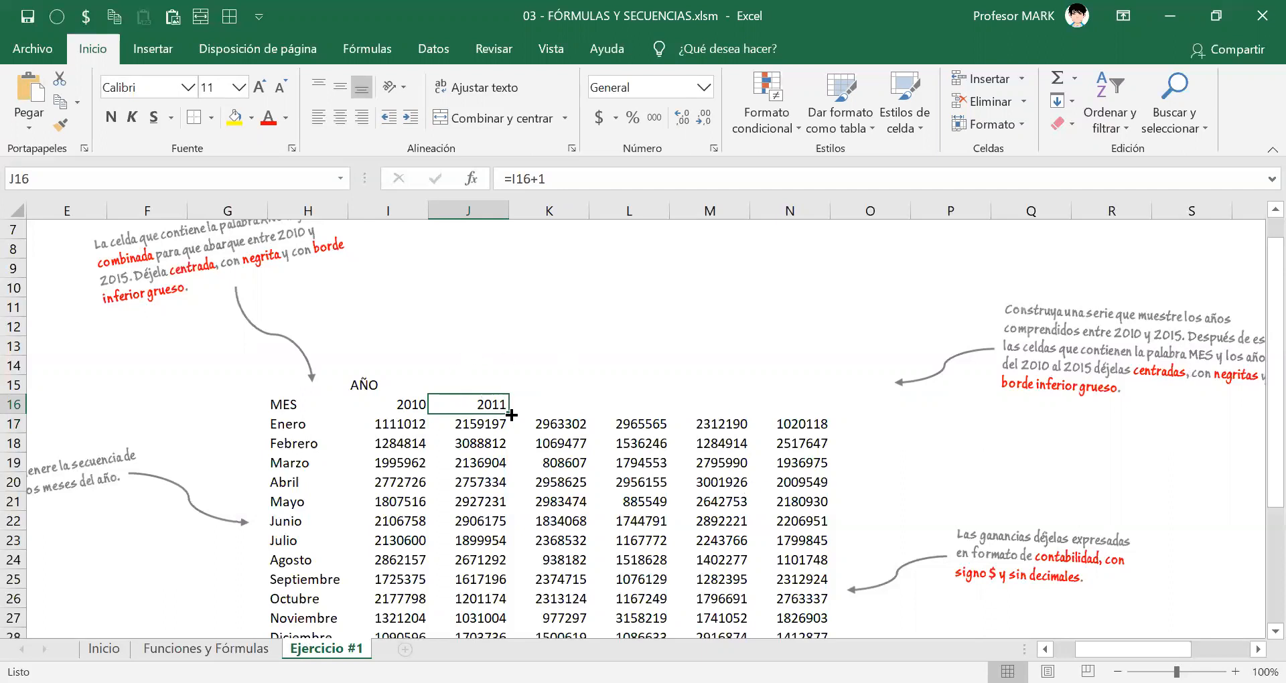
drag(511, 415, 802, 405)
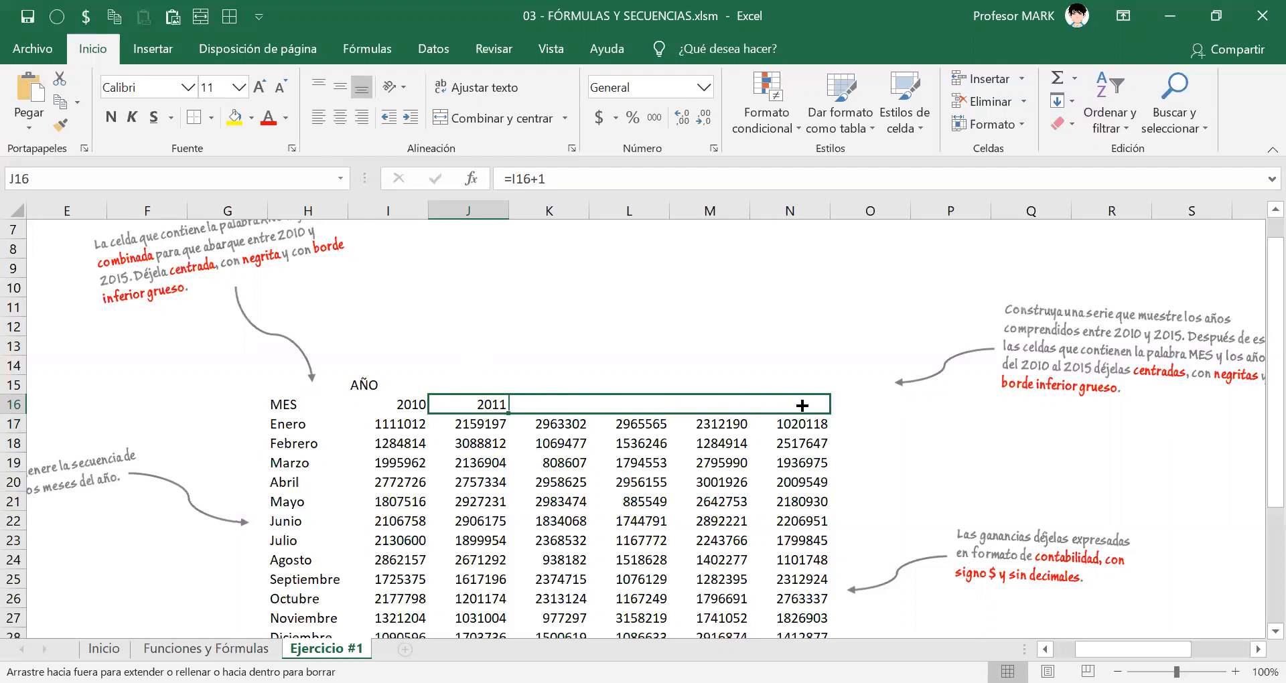
drag(802, 405, 802, 405)
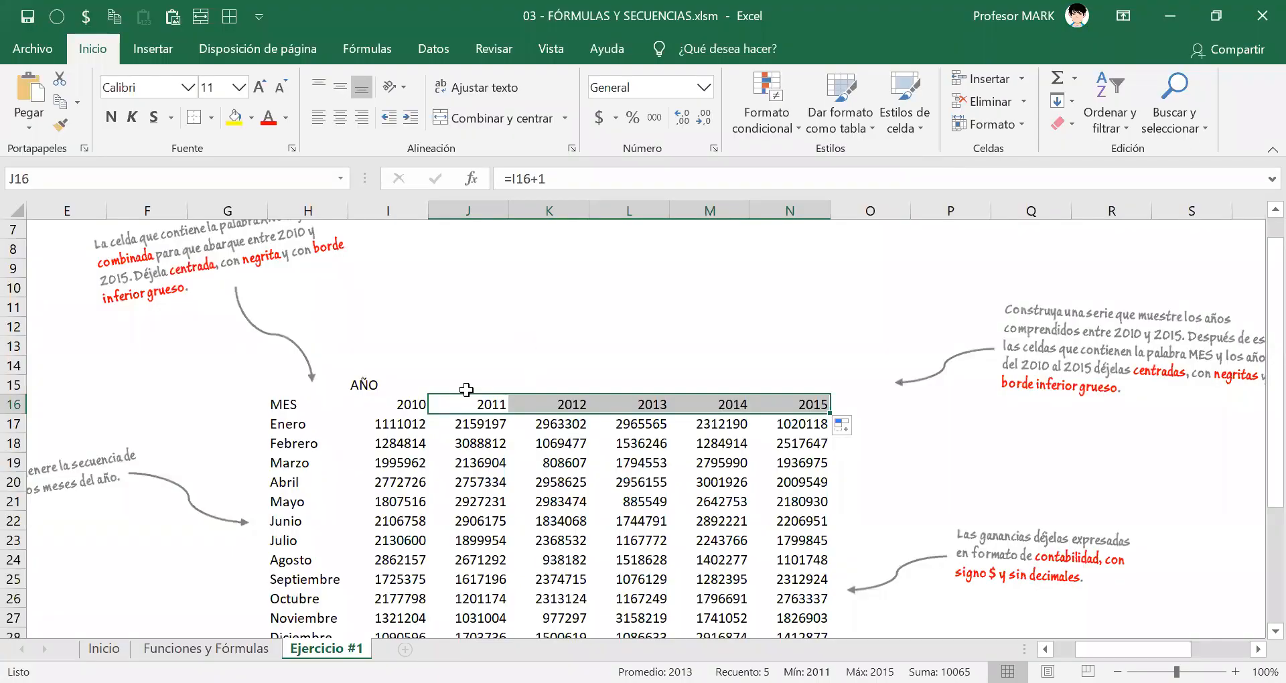
Examine the cell references used by the year formulas in J16, K16 and L16 without changing them.
click(489, 407)
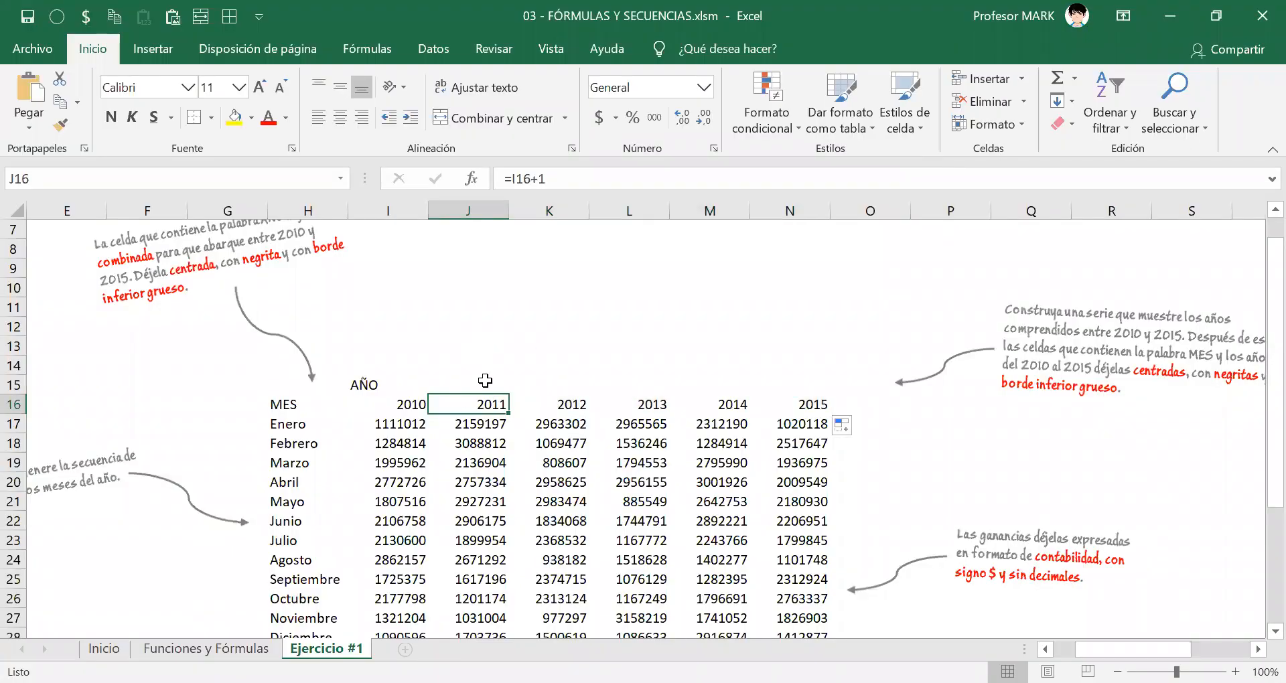
double_click(499, 406)
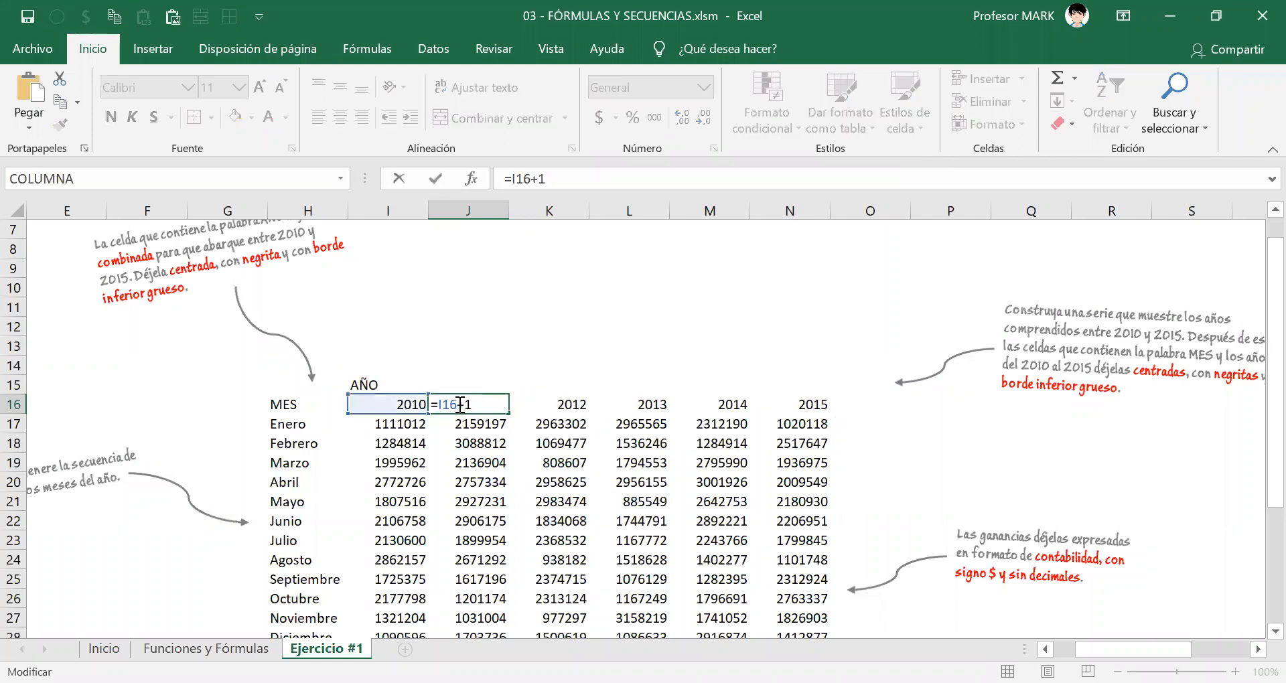
drag(431, 404, 456, 405)
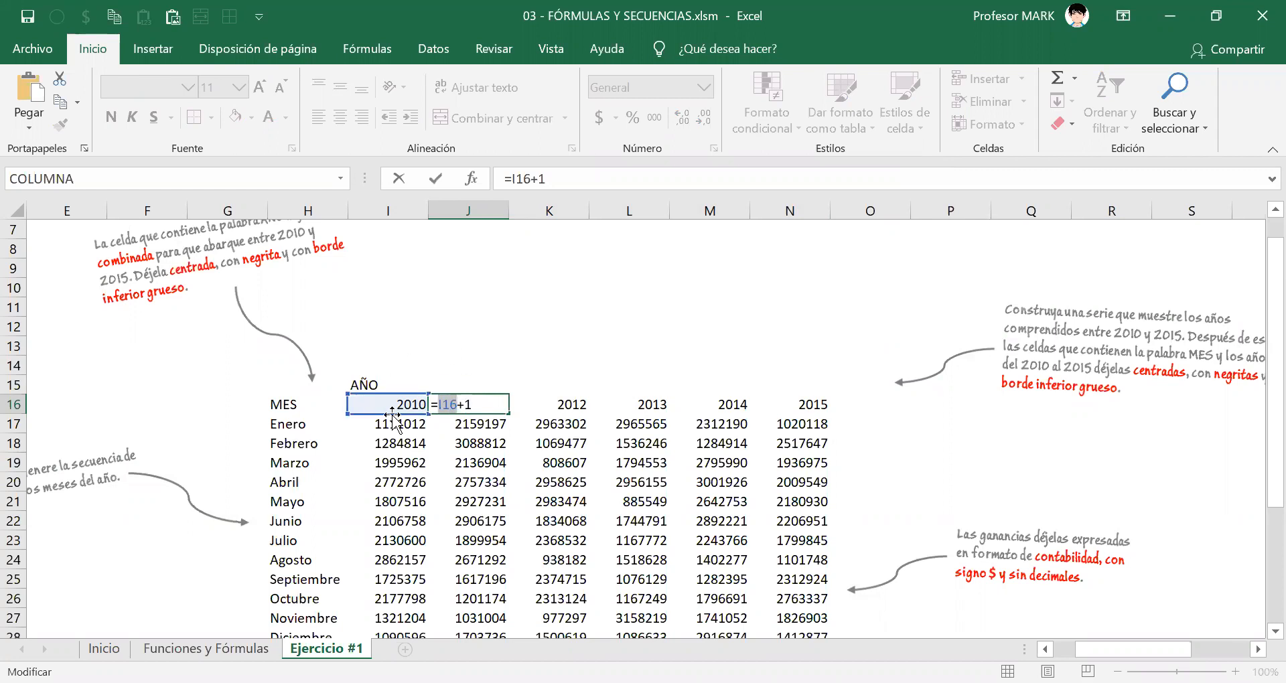
key(ctrl+Return)
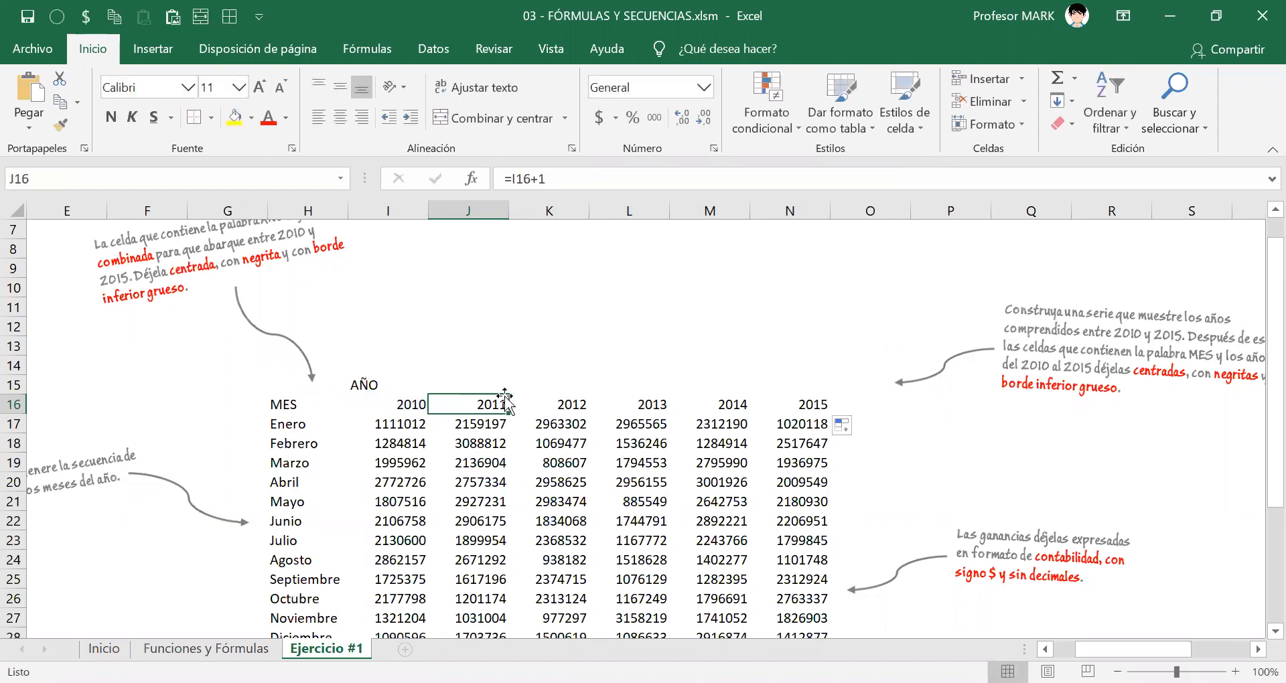
click(577, 404)
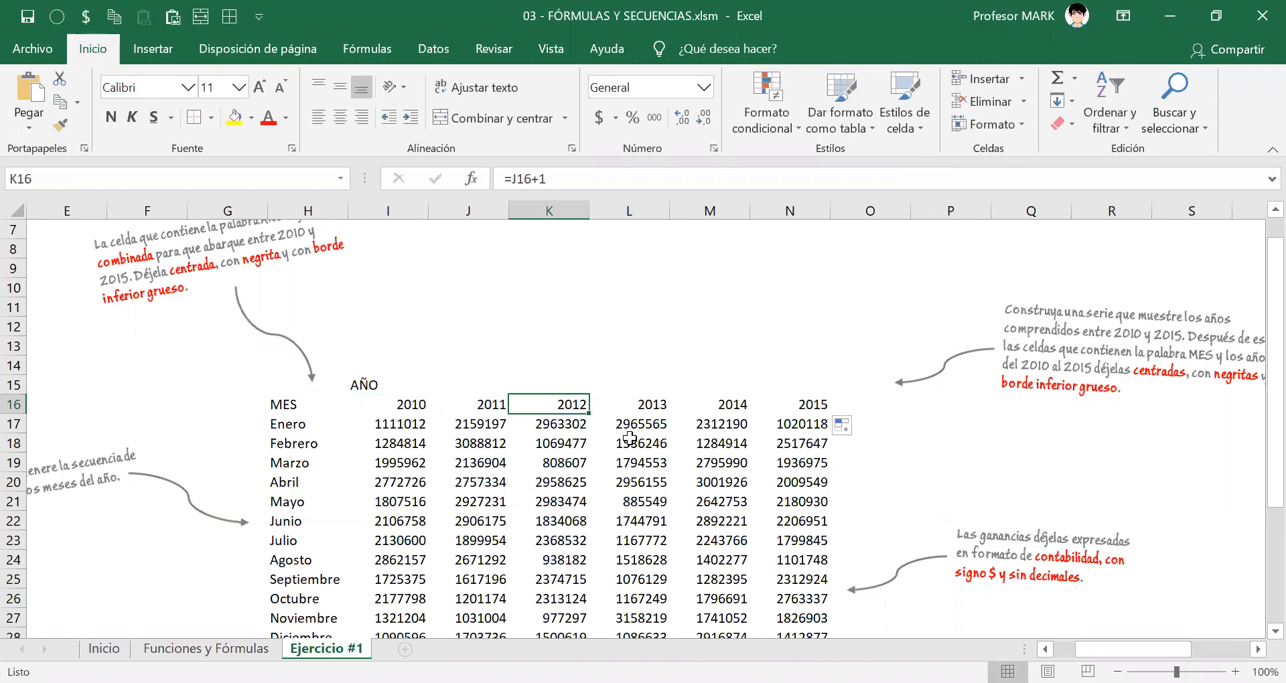
double_click(549, 403)
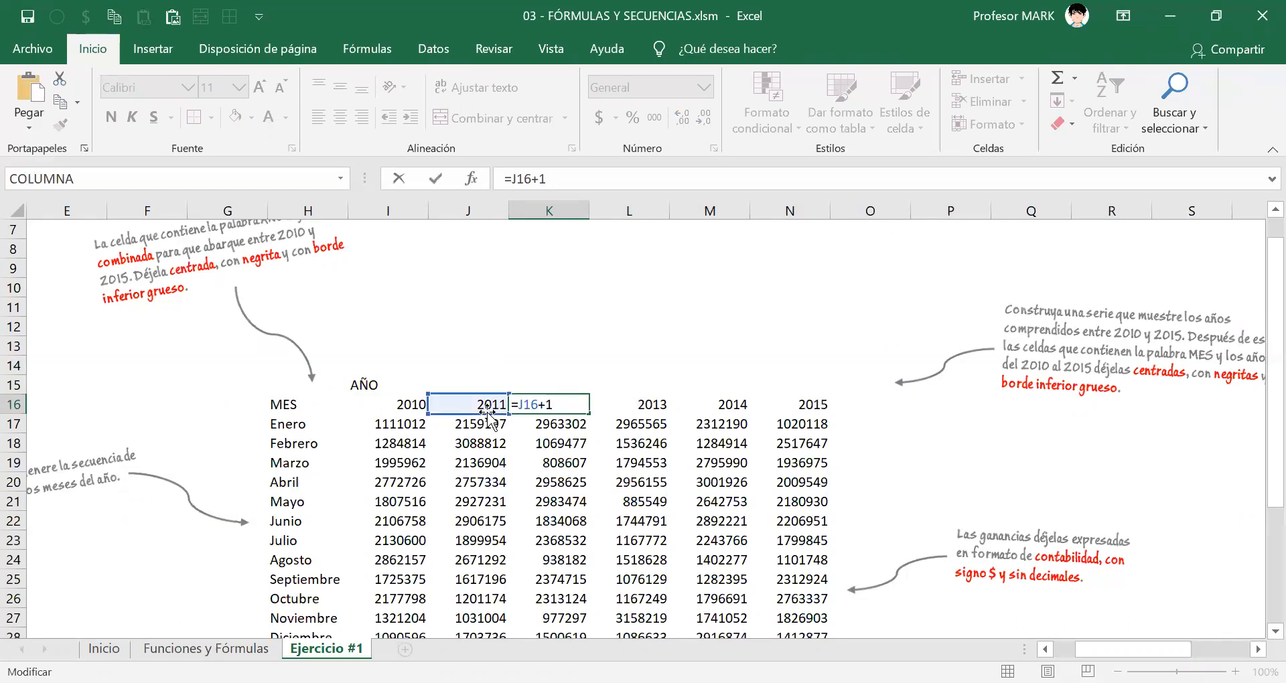
key(ctrl+Return)
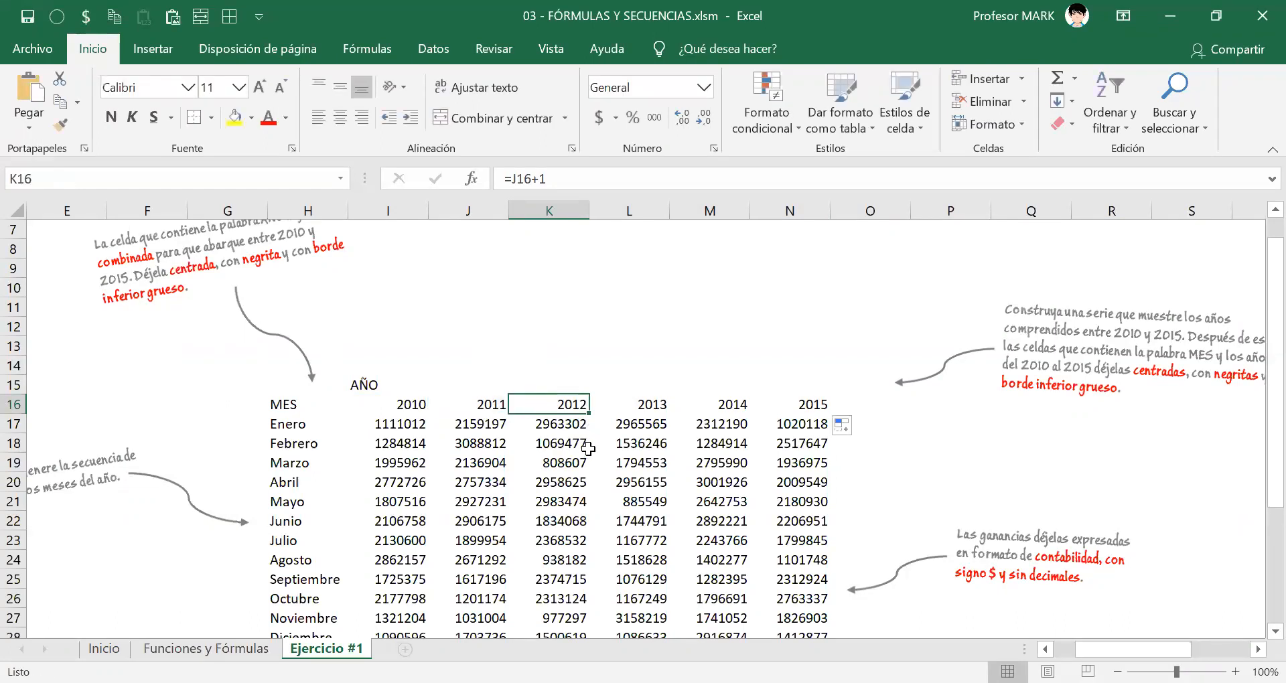
click(639, 404)
double_click(640, 405)
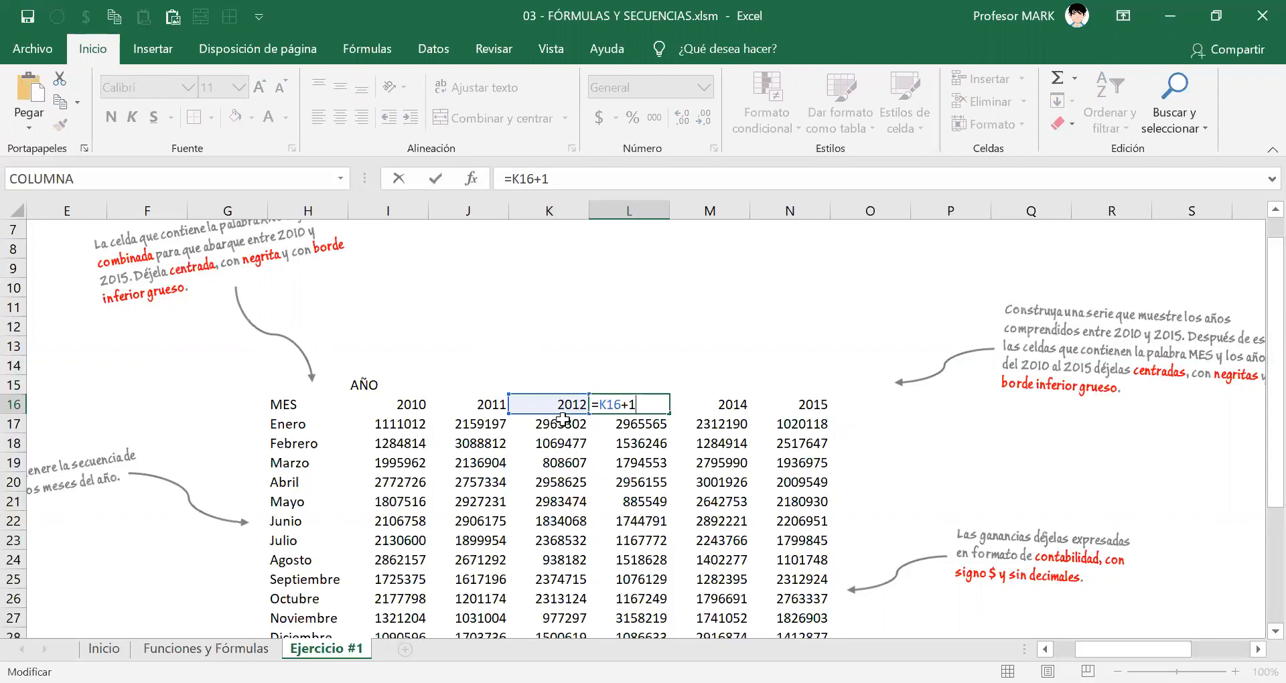
key(ctrl+Return)
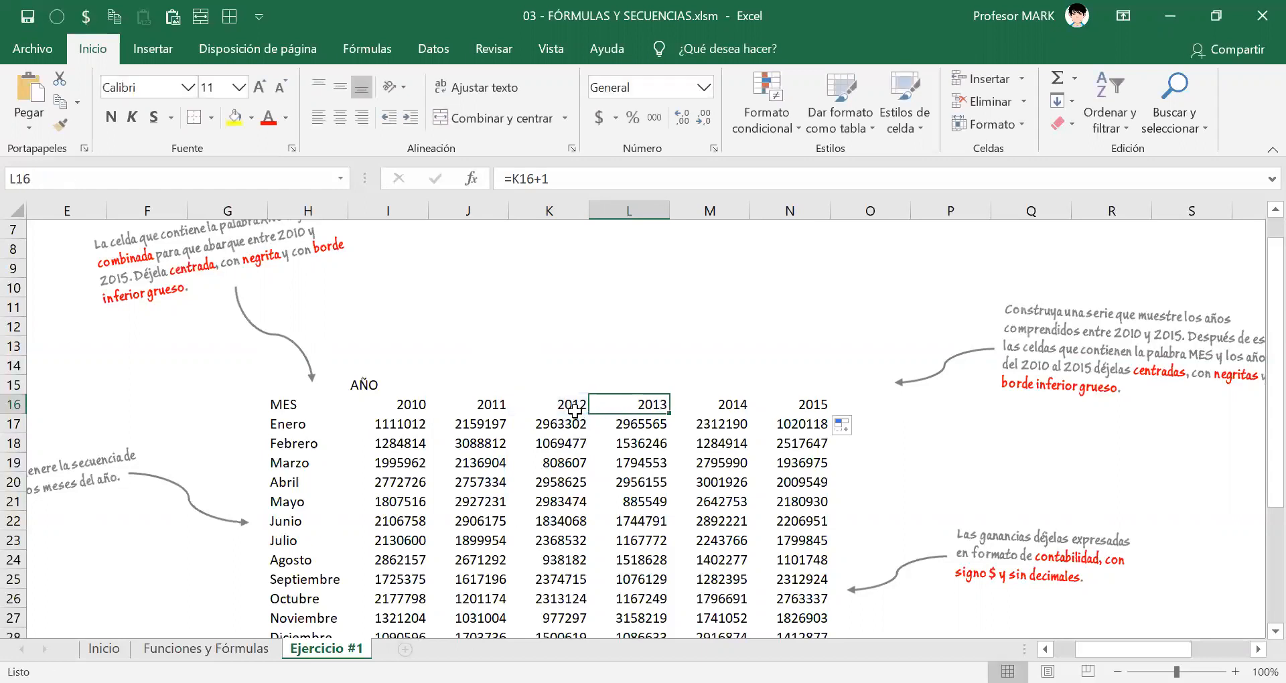
click(475, 400)
double_click(475, 401)
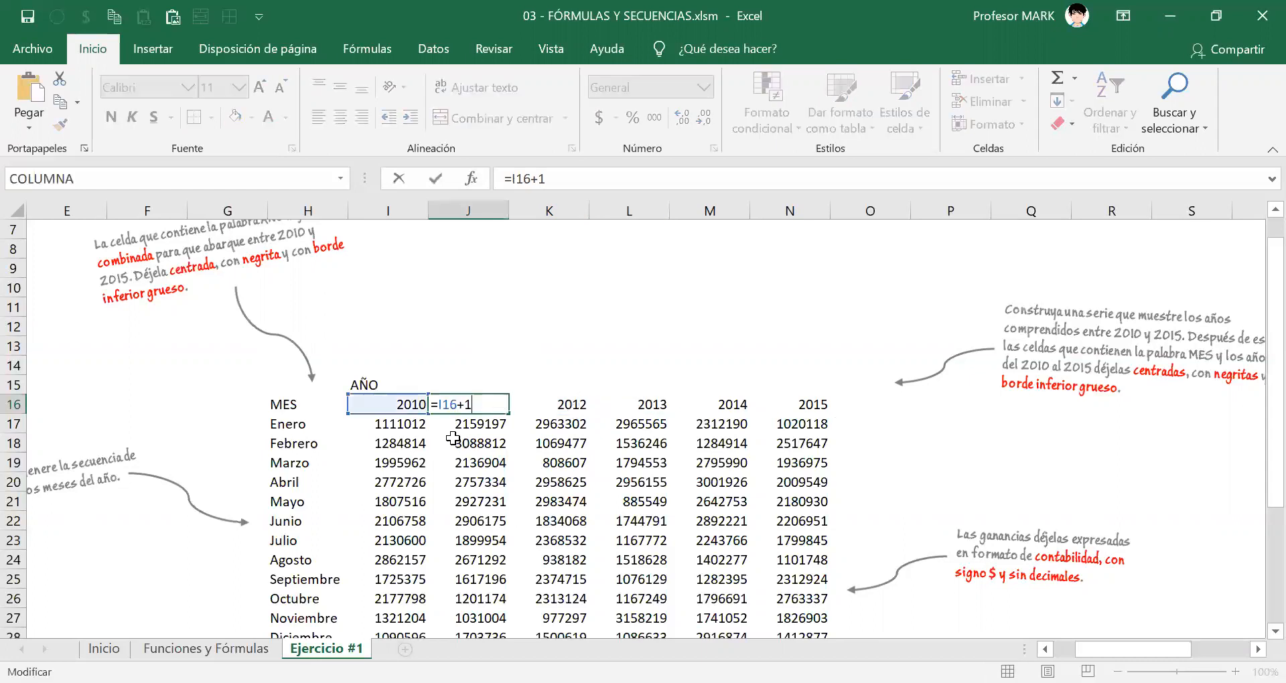
drag(439, 404, 459, 404)
key(Escape)
key(Left)
key(shift+Right)
key(shift+Right)
key(shift+Right)
key(shift+Right)
key(shift+Right)
key(shift+Right)
key(shift+Right)
key(shift+Right)
key(shift+Right)
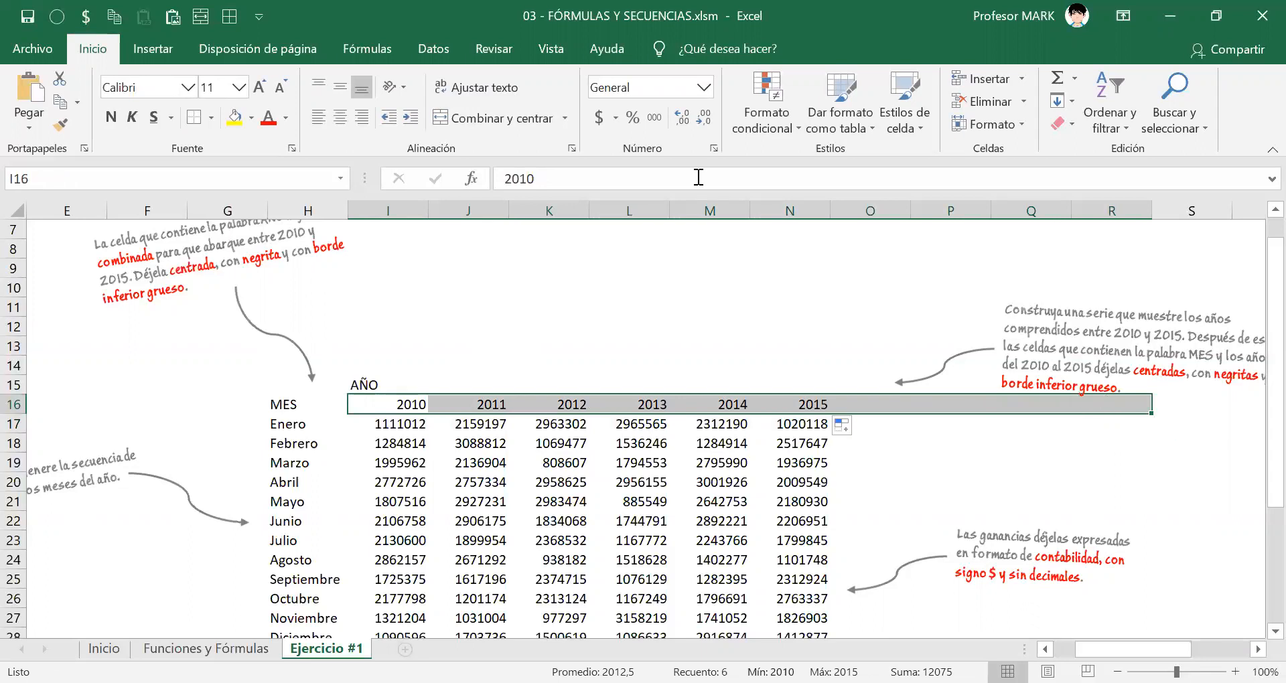
key(ctrl+shift+3)
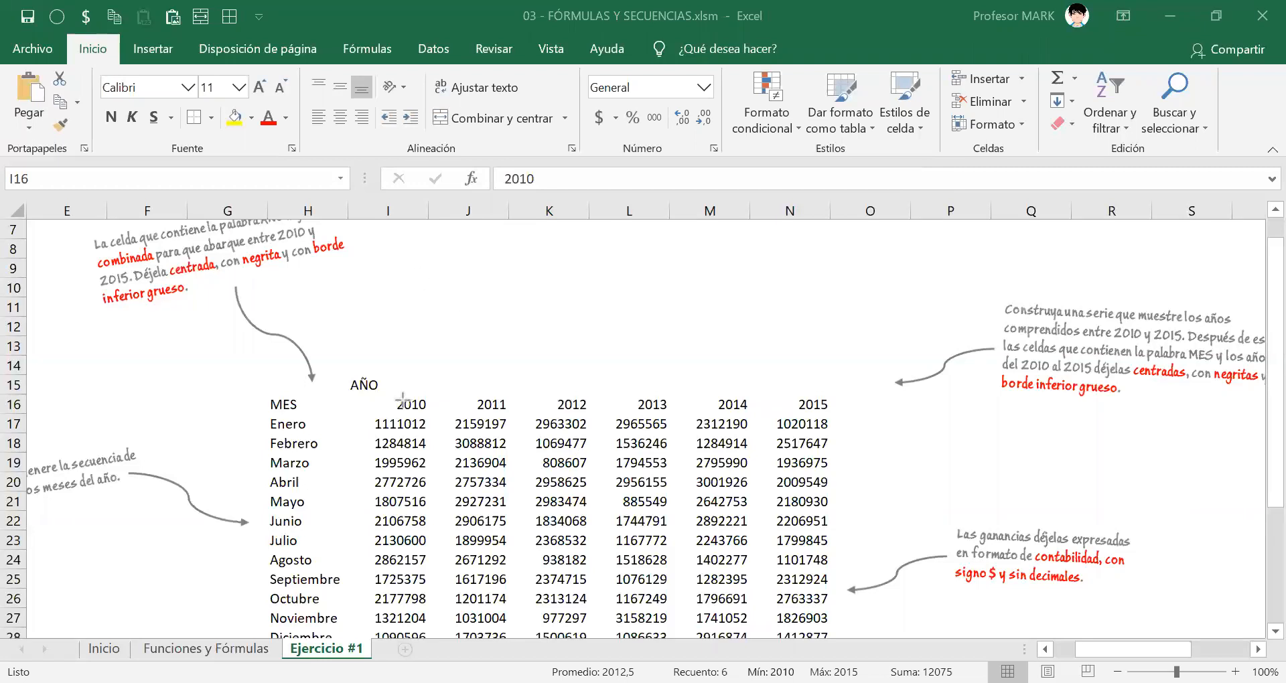
drag(387, 404, 930, 401)
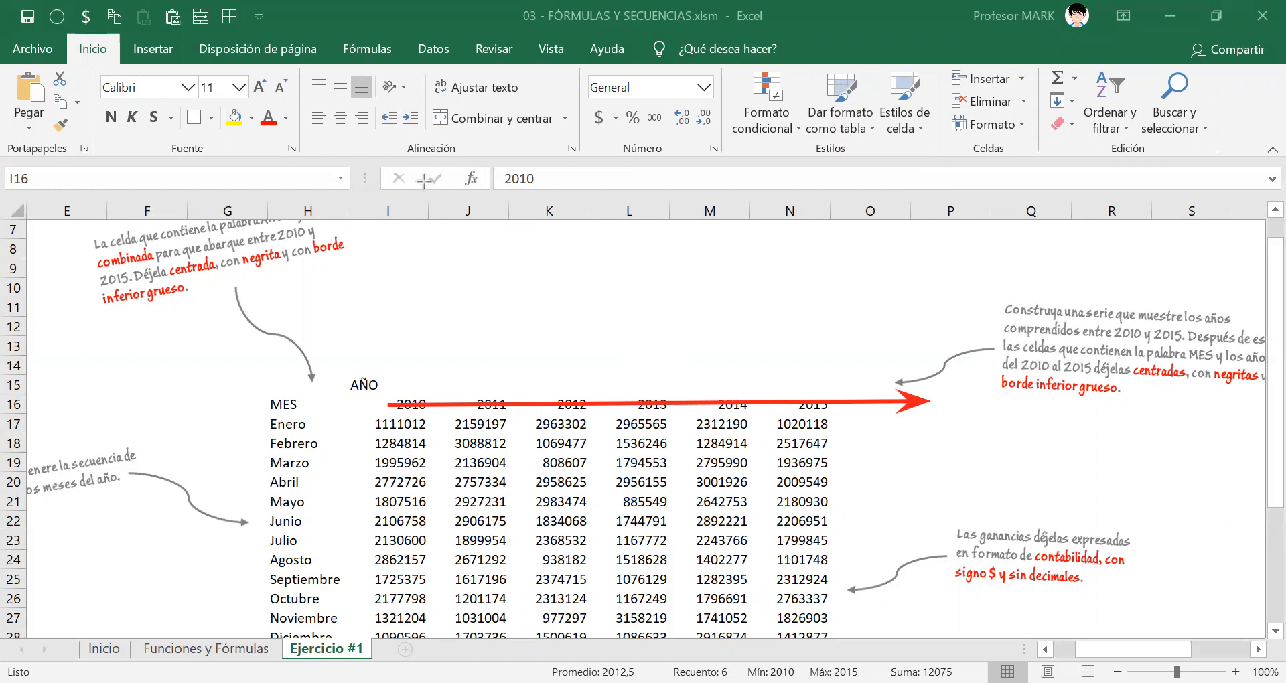
drag(429, 194, 508, 222)
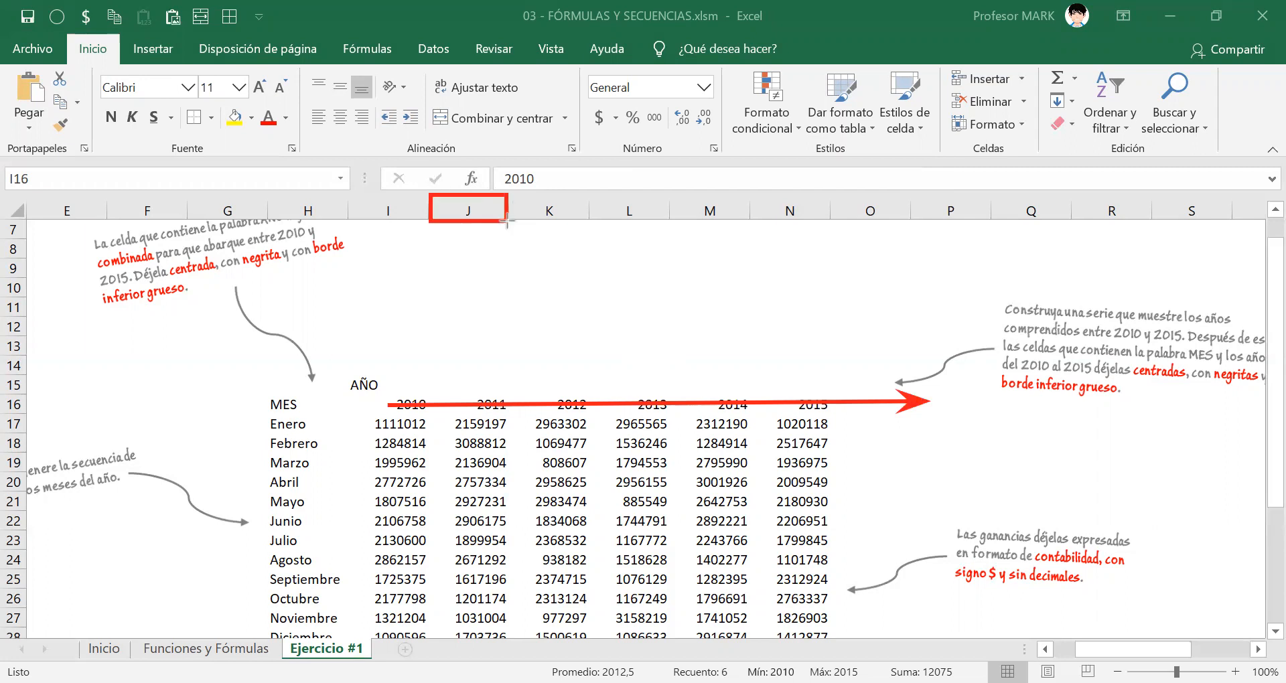
drag(353, 196, 412, 224)
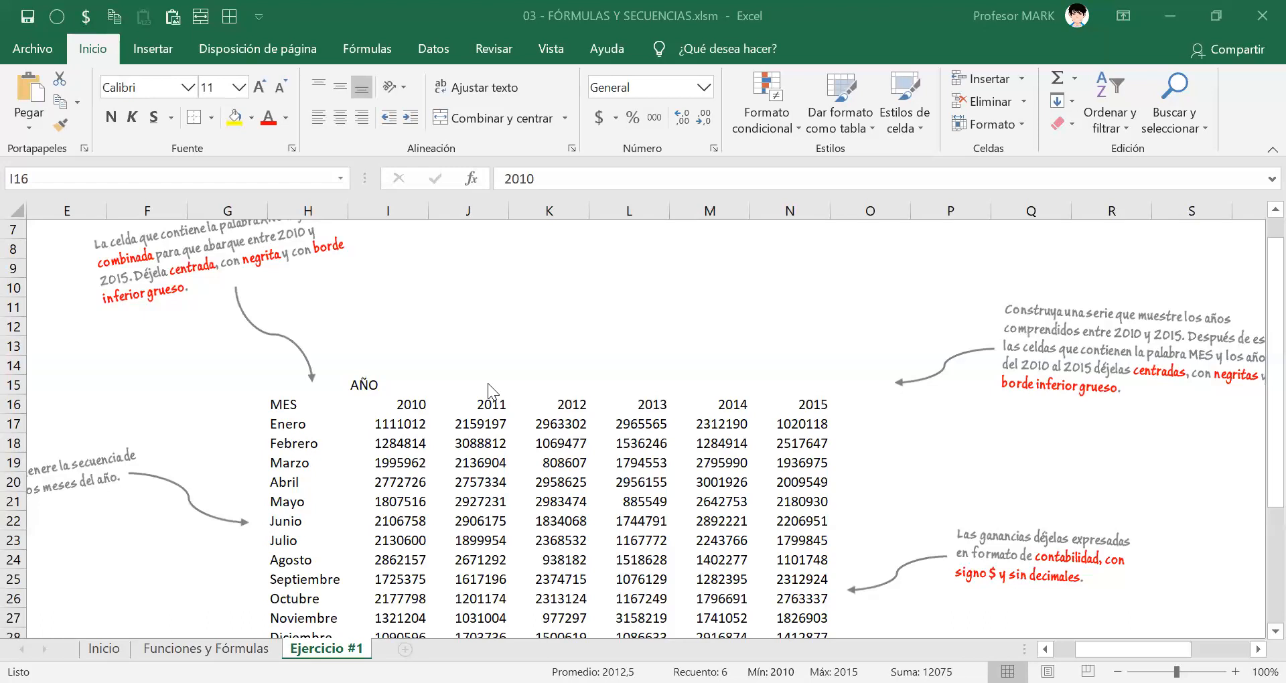
click(589, 415)
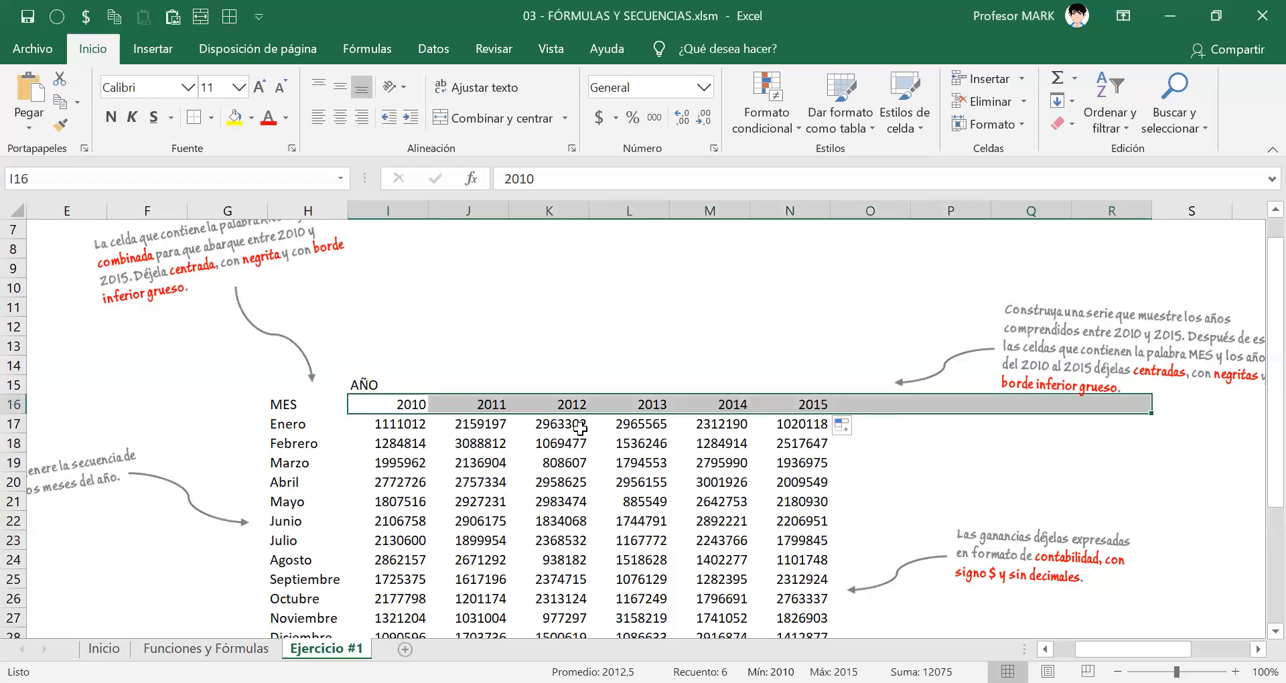
Examine the relative references used by the year formulas in J16, L16 and N16, keeping =I16+1 in J16.
click(492, 406)
text(=I16+1)
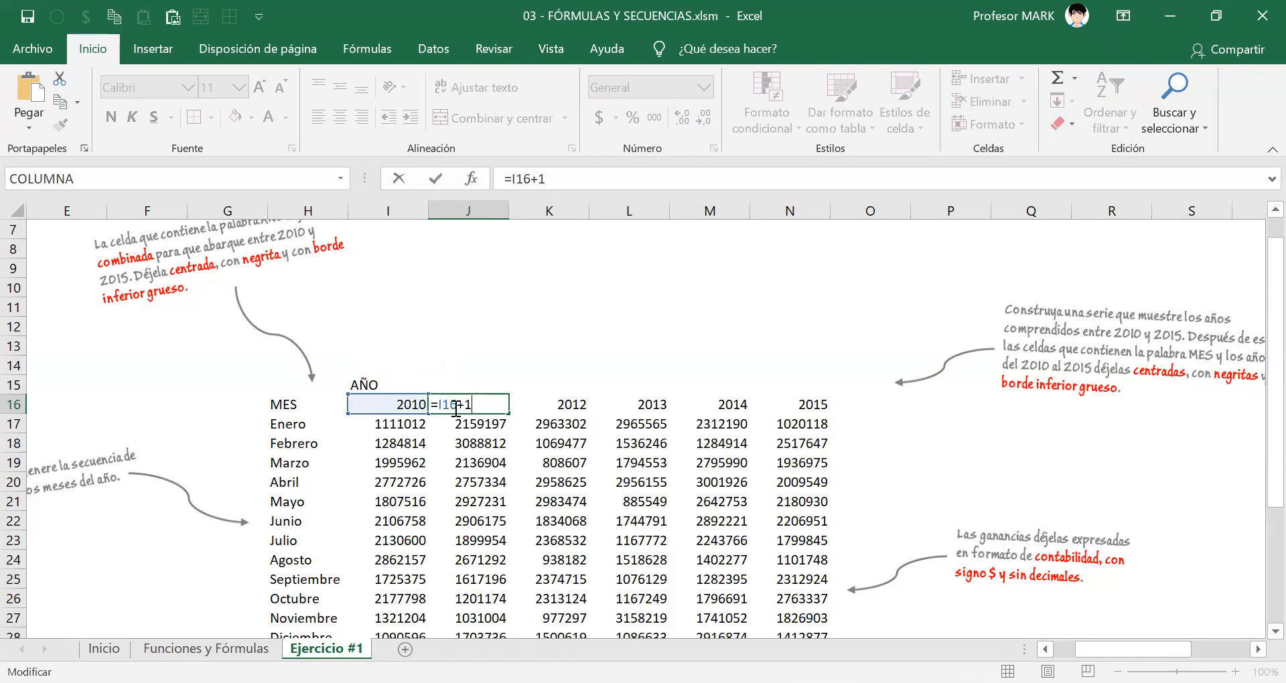
key(ctrl+Return)
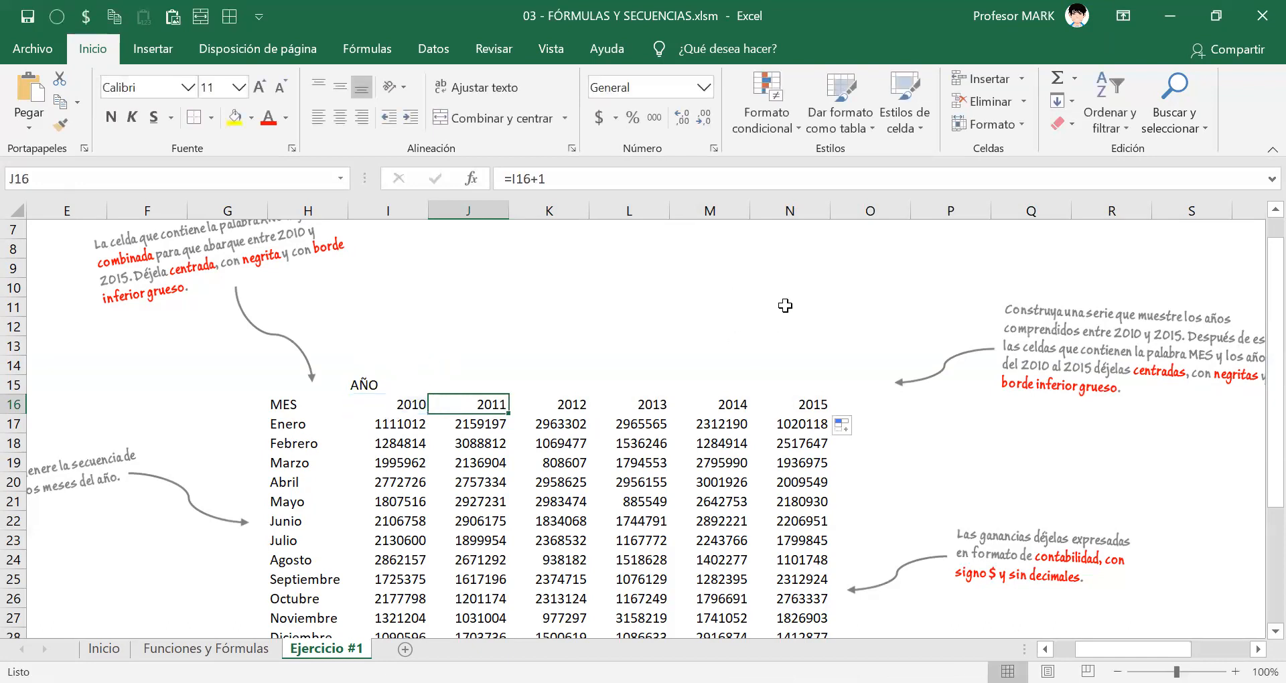
click(633, 406)
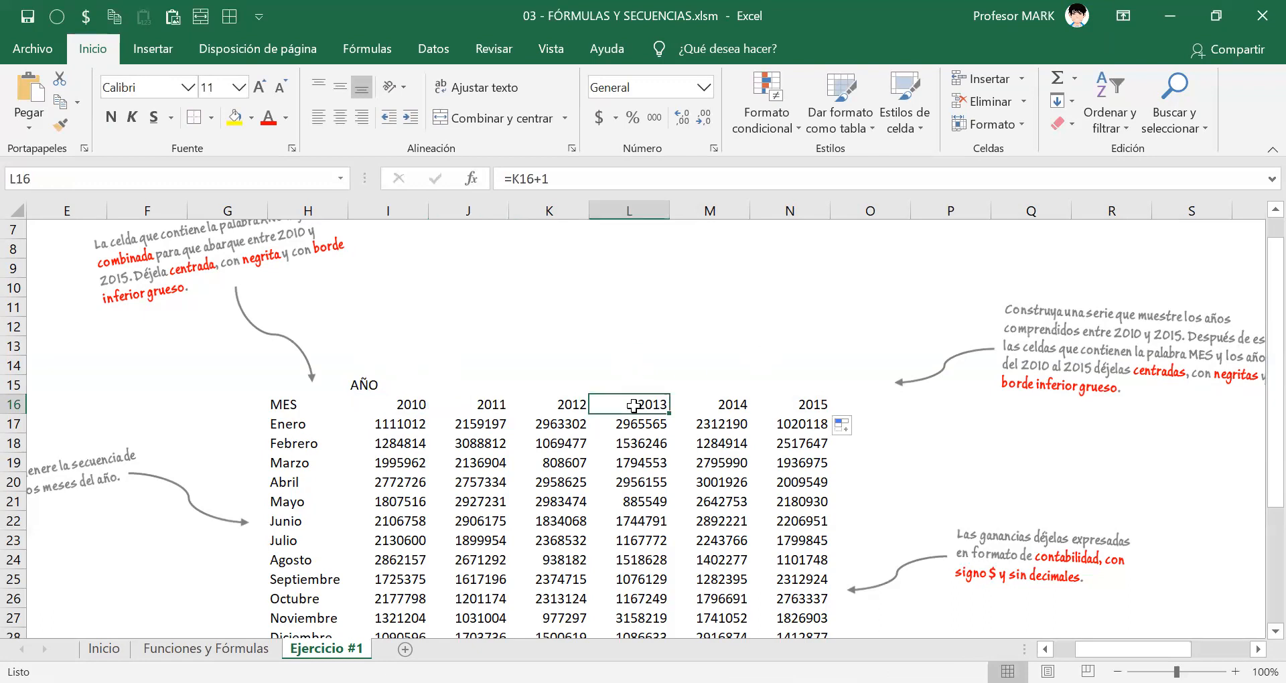
double_click(648, 405)
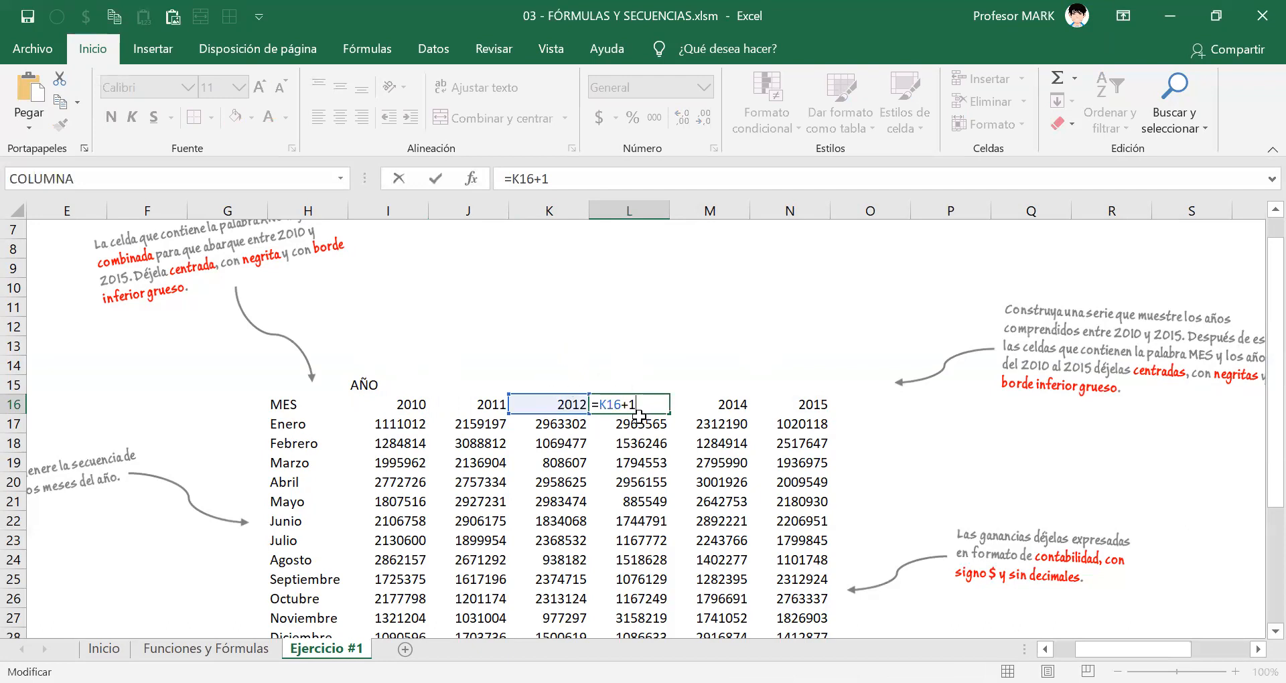
key(Escape)
click(576, 405)
click(633, 406)
click(643, 384)
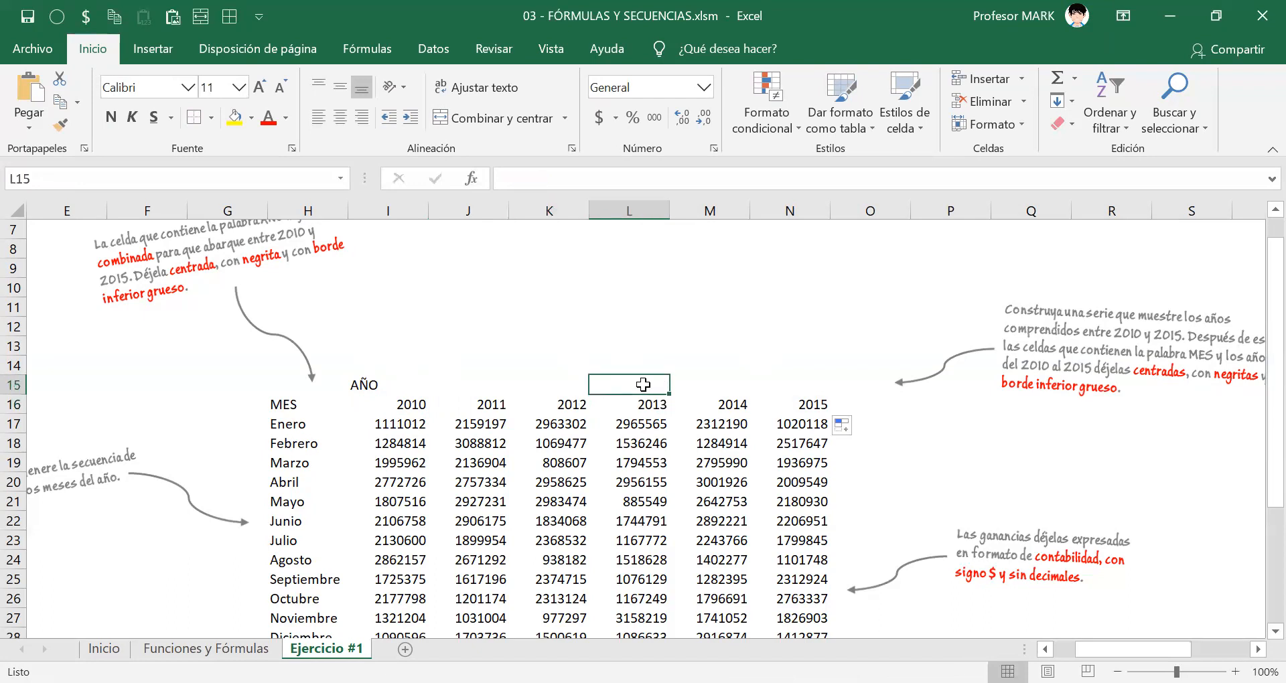
click(639, 405)
drag(407, 406, 797, 402)
click(794, 404)
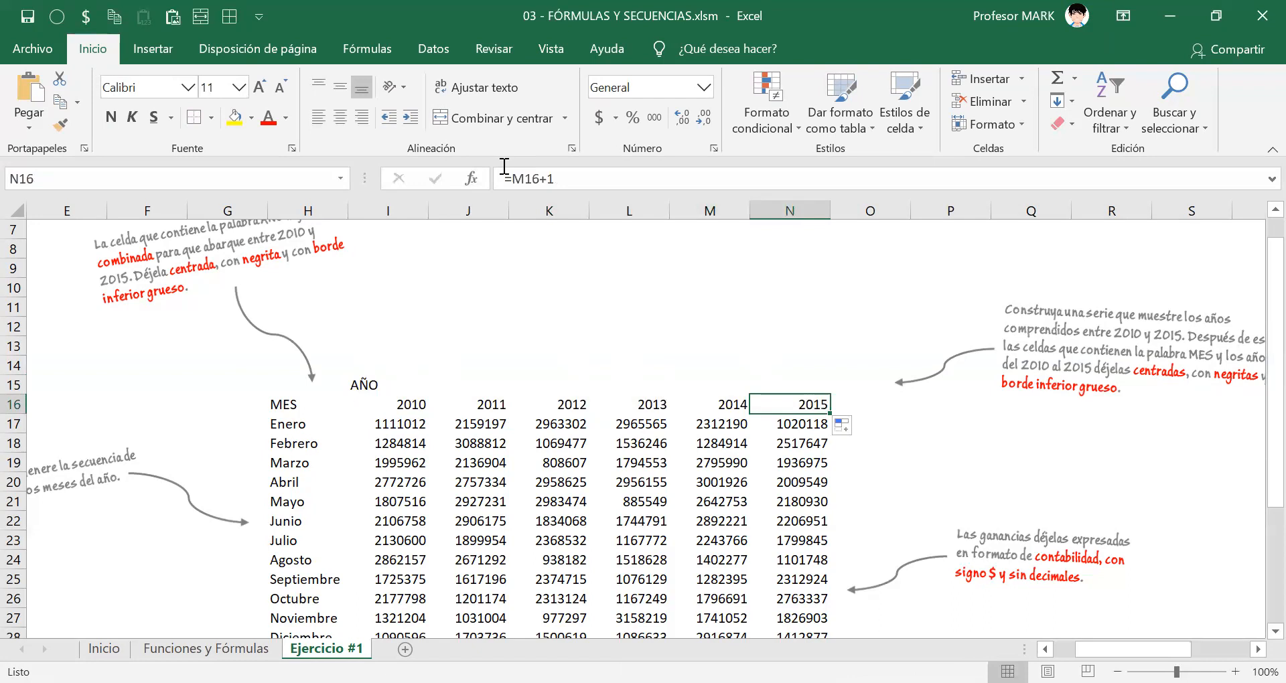
key(ctrl+2)
drag(374, 404, 1000, 404)
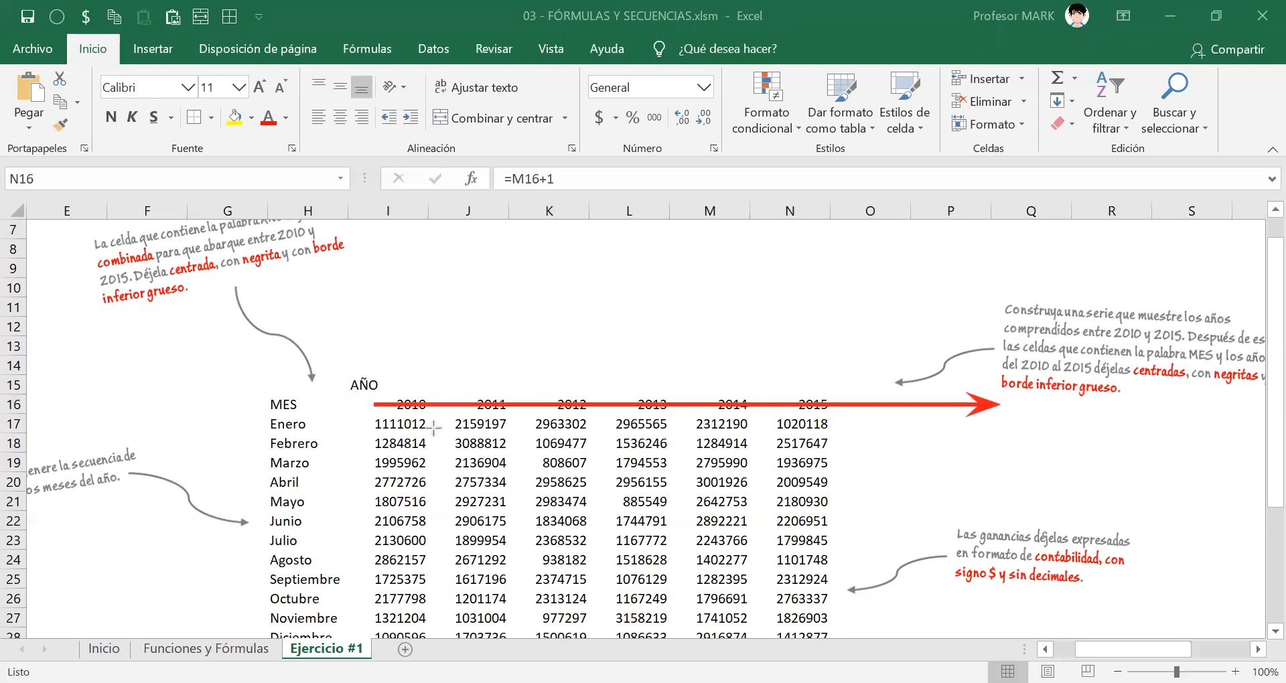
mouse_move(380, 209)
mouse_down()
mouse_move(1206, 209)
mouse_move(1115, 207)
mouse_up()
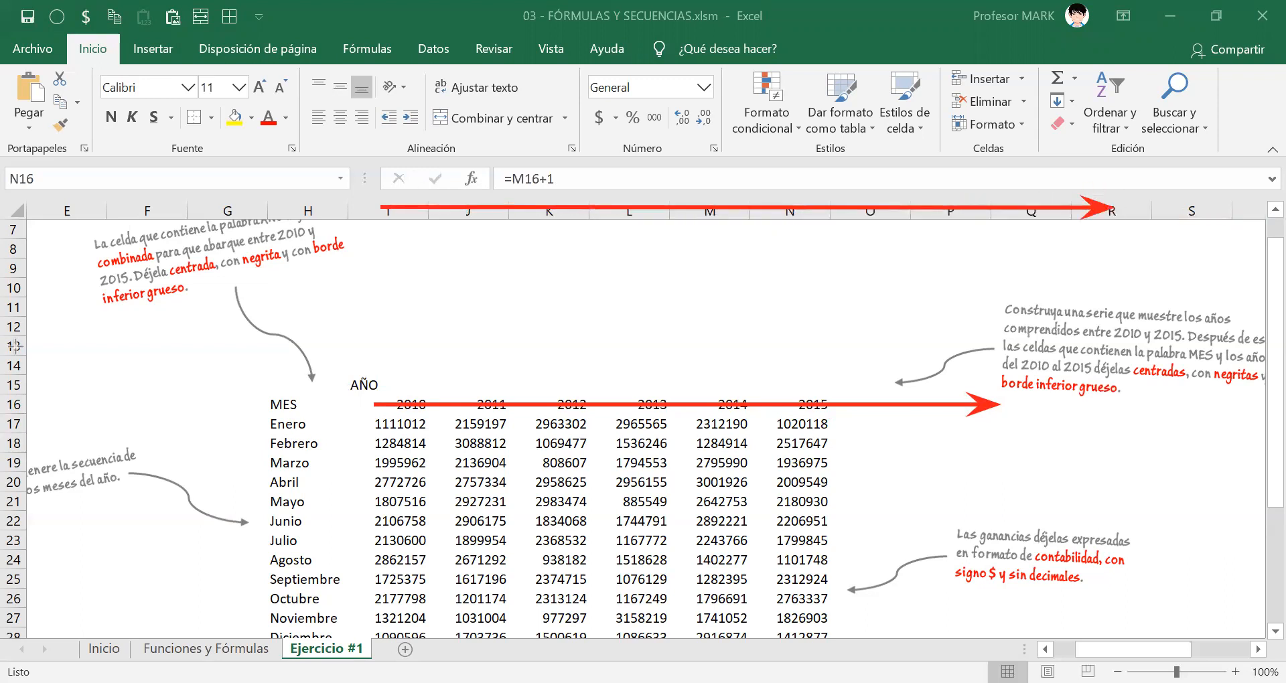
mouse_move(86, 238)
mouse_down()
mouse_move(67, 543)
mouse_move(86, 566)
mouse_up()
drag(15, 248, 14, 623)
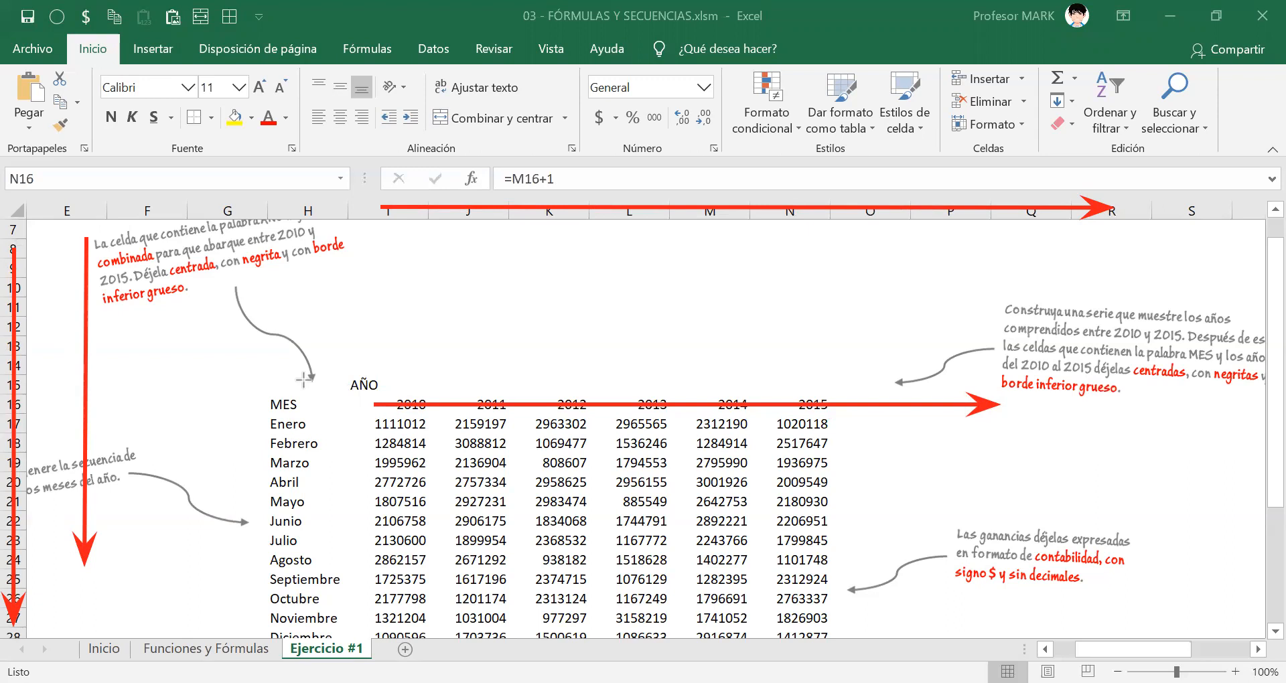
key(Escape)
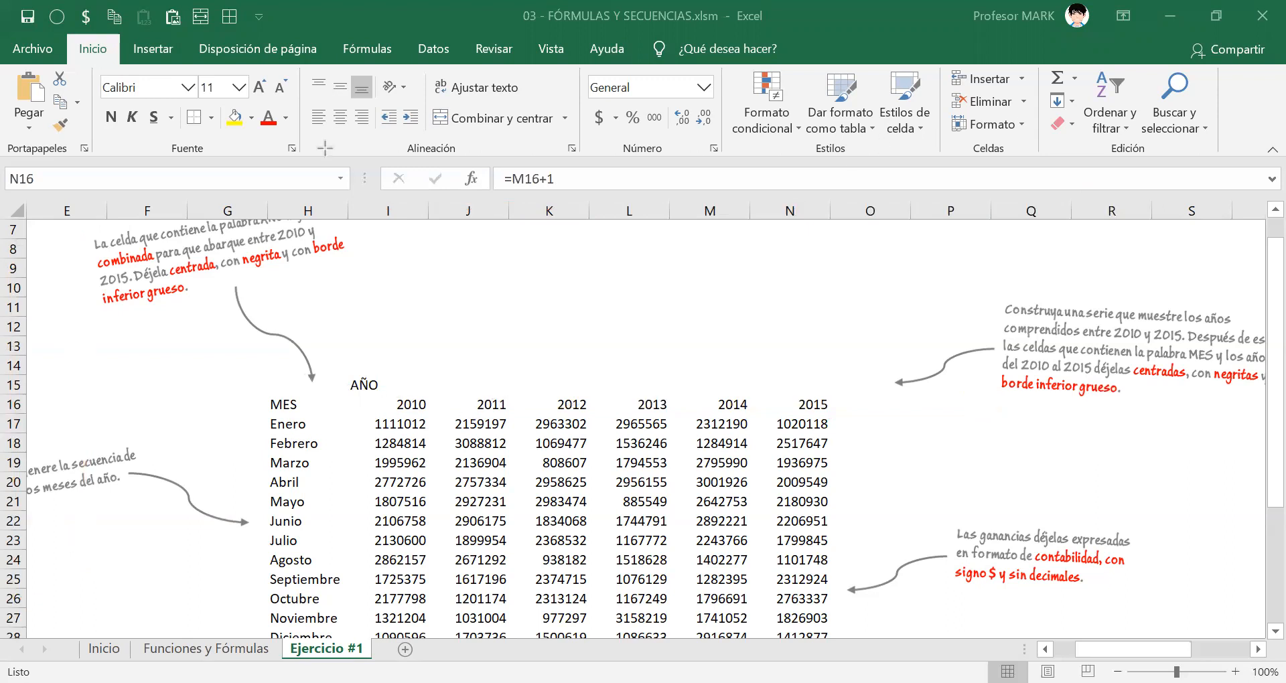
click(790, 404)
drag(405, 401, 796, 409)
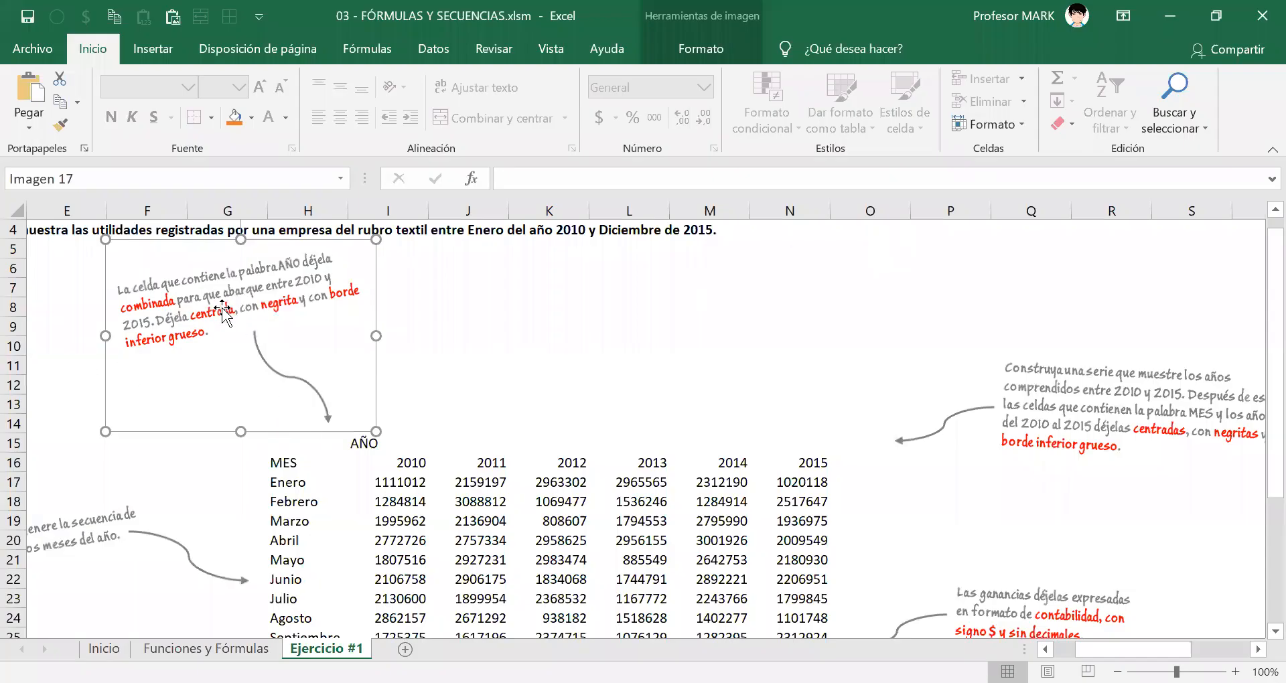
mouse_move(223, 311)
mouse_down()
mouse_move(195, 319)
mouse_move(221, 305)
mouse_up()
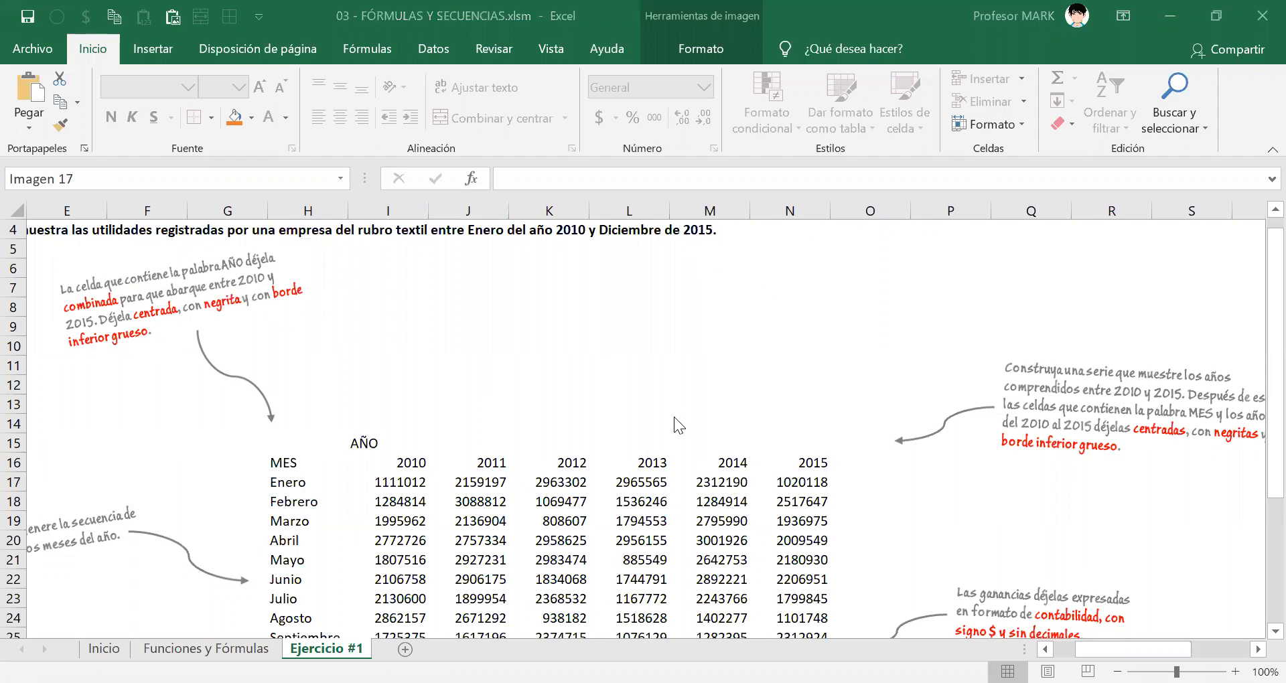
Try auto-filling the AÑO heading from I15 across to N15, and undo the fill.
click(383, 445)
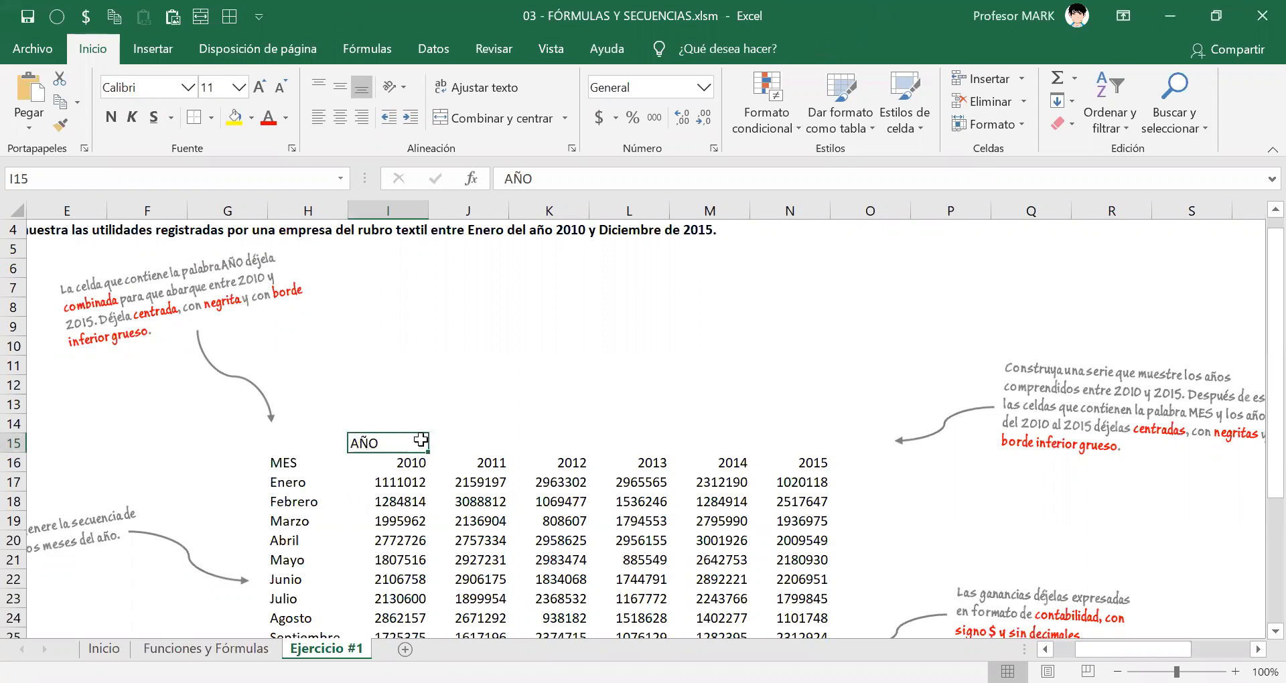
drag(397, 446, 811, 460)
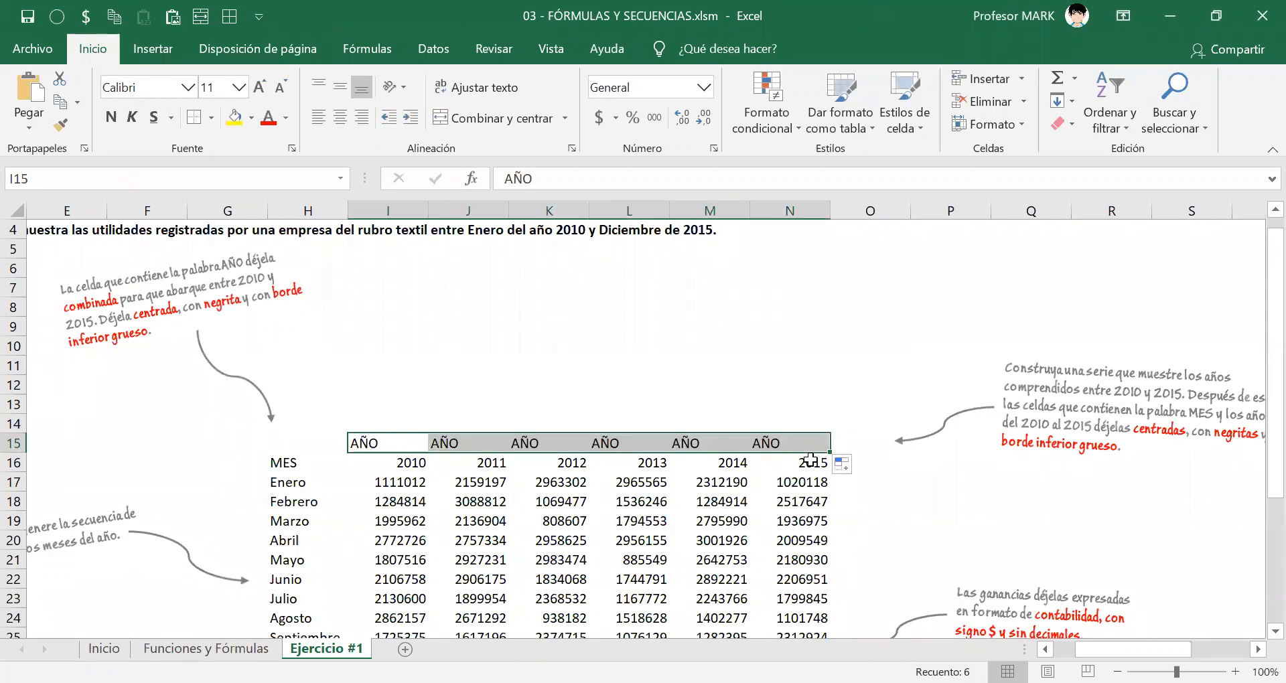
key(ctrl+z)
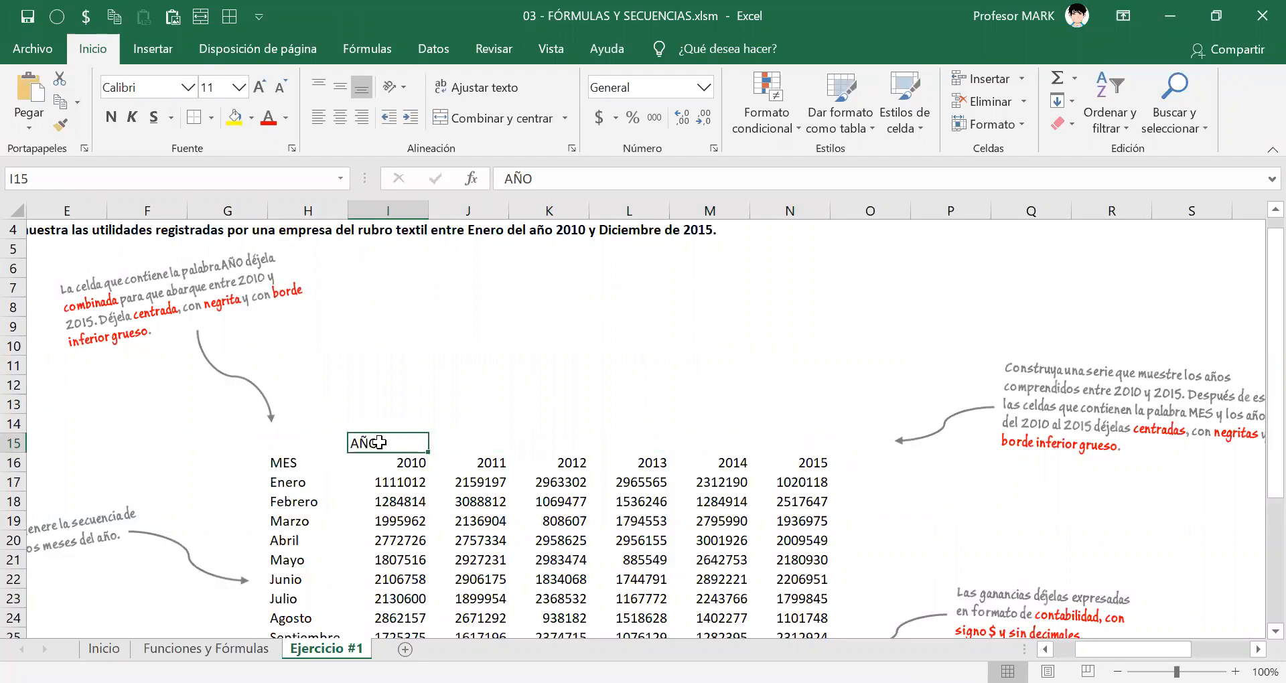
Merge and center the AÑO heading across cells I15:N15.
drag(379, 443, 813, 453)
drag(358, 442, 787, 445)
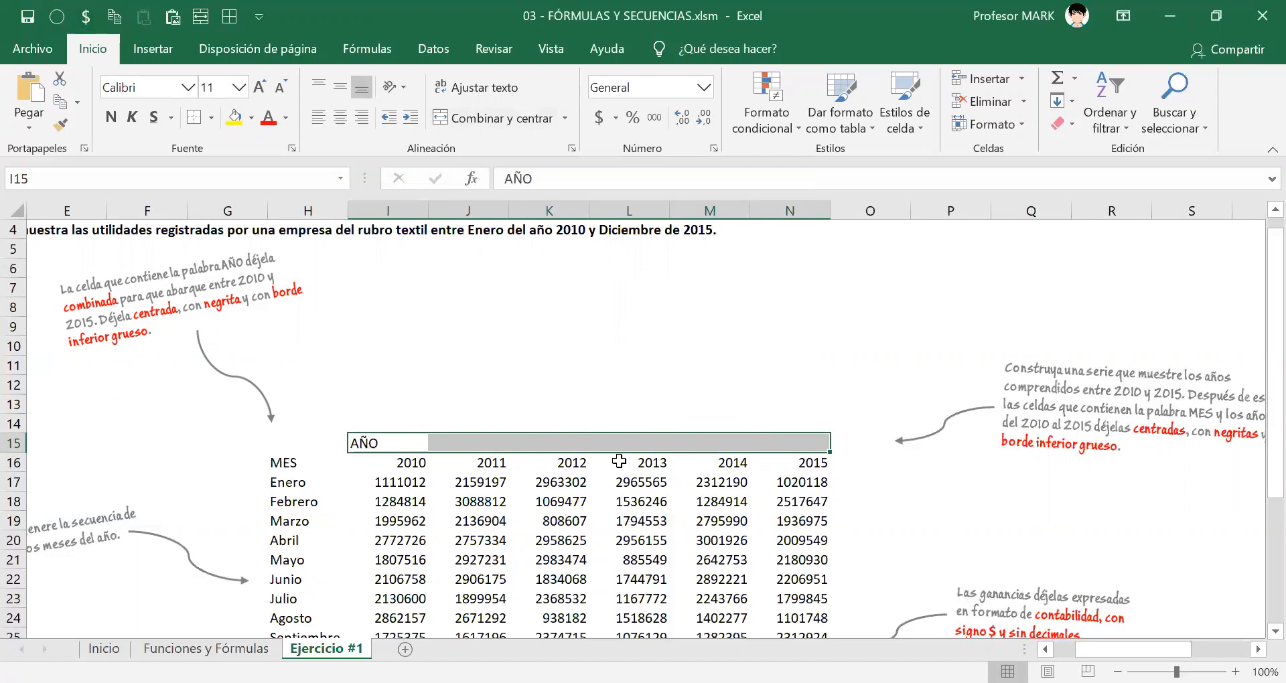
click(442, 118)
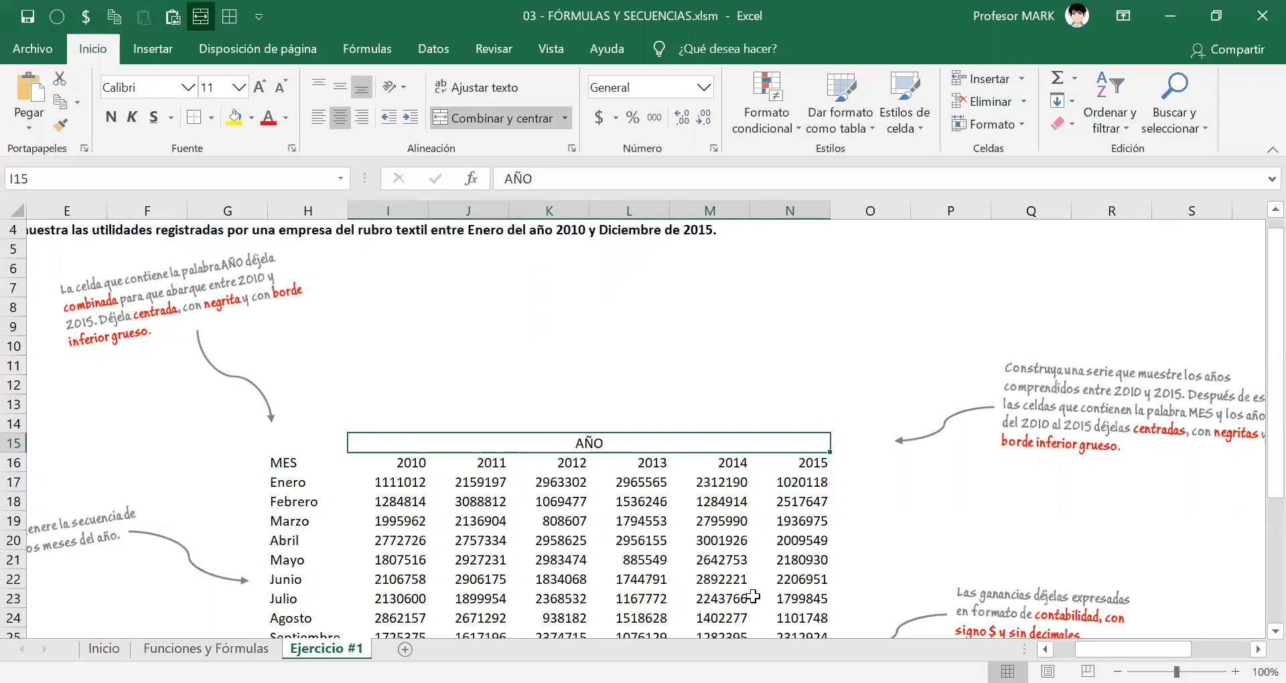
key(ctrl+2)
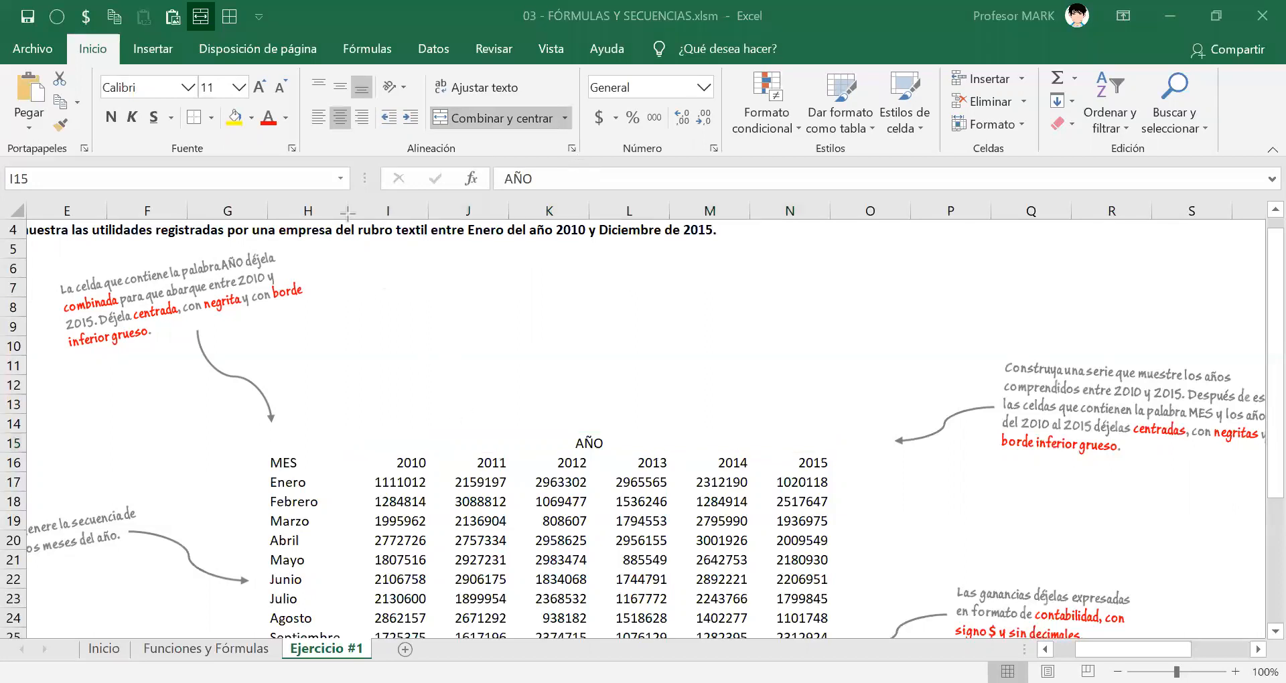
mouse_move(345, 196)
mouse_down()
mouse_move(740, 233)
mouse_move(838, 226)
mouse_up()
click(564, 430)
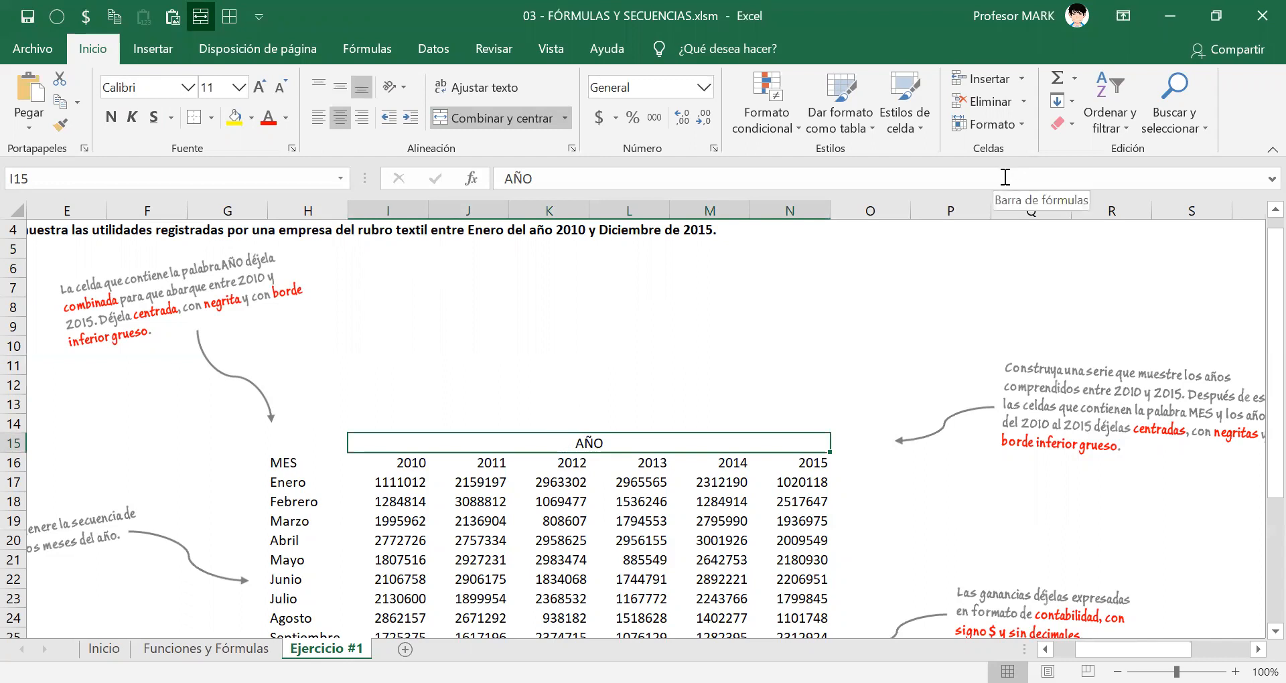
Undo the merge of the AÑO heading and merge and center it across I15:L15 only.
key(ctrl+z)
key(shift+Right)
key(shift+Right)
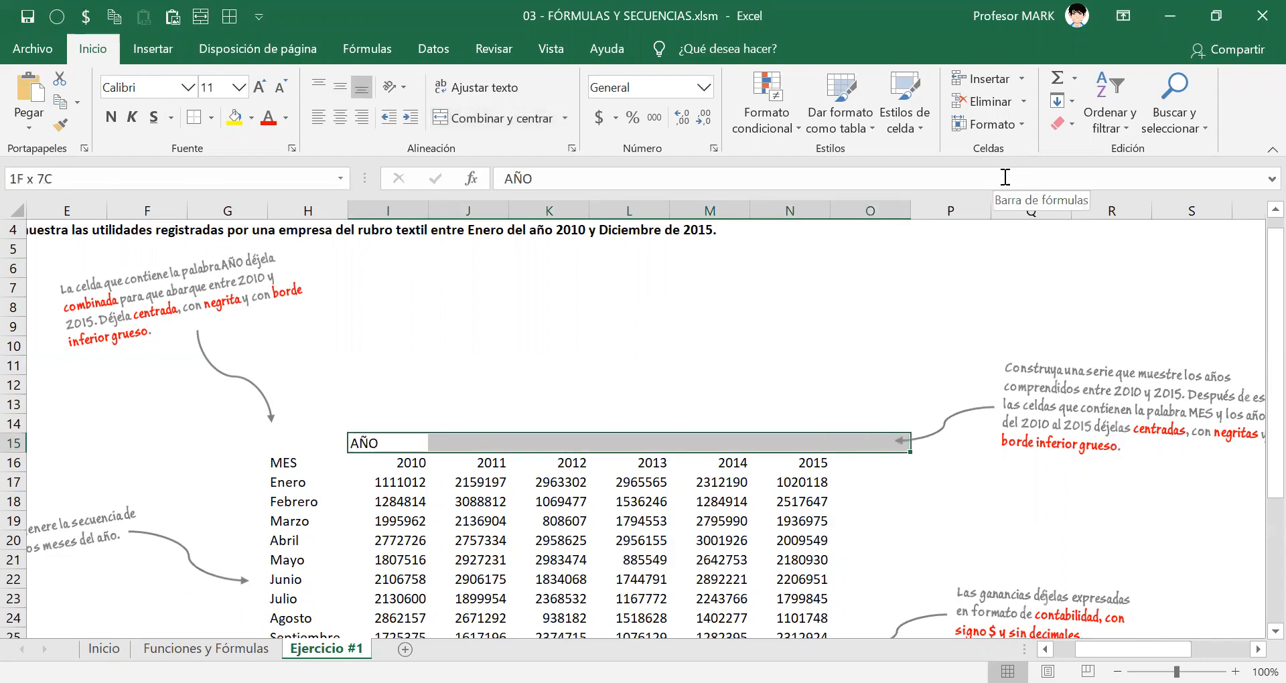
key(shift+Left)
key(shift+Left)
key(shift+Left)
key(shift+Left)
key(shift+Left)
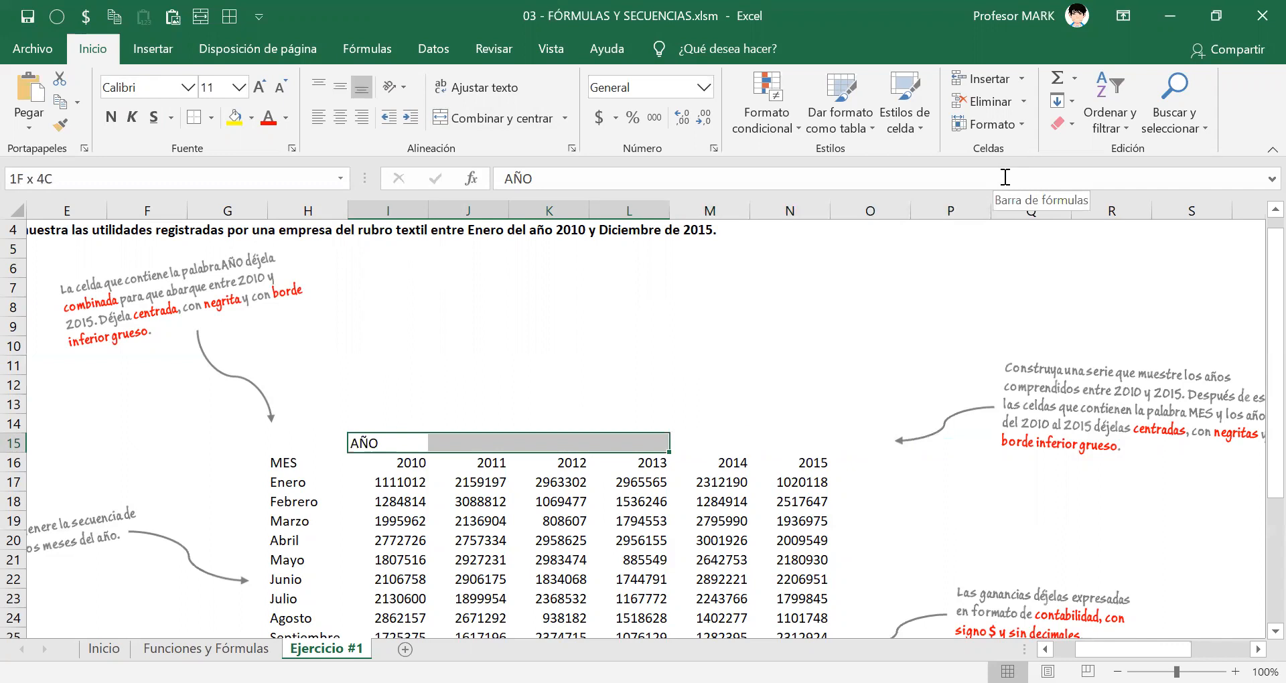
key(shift+Right)
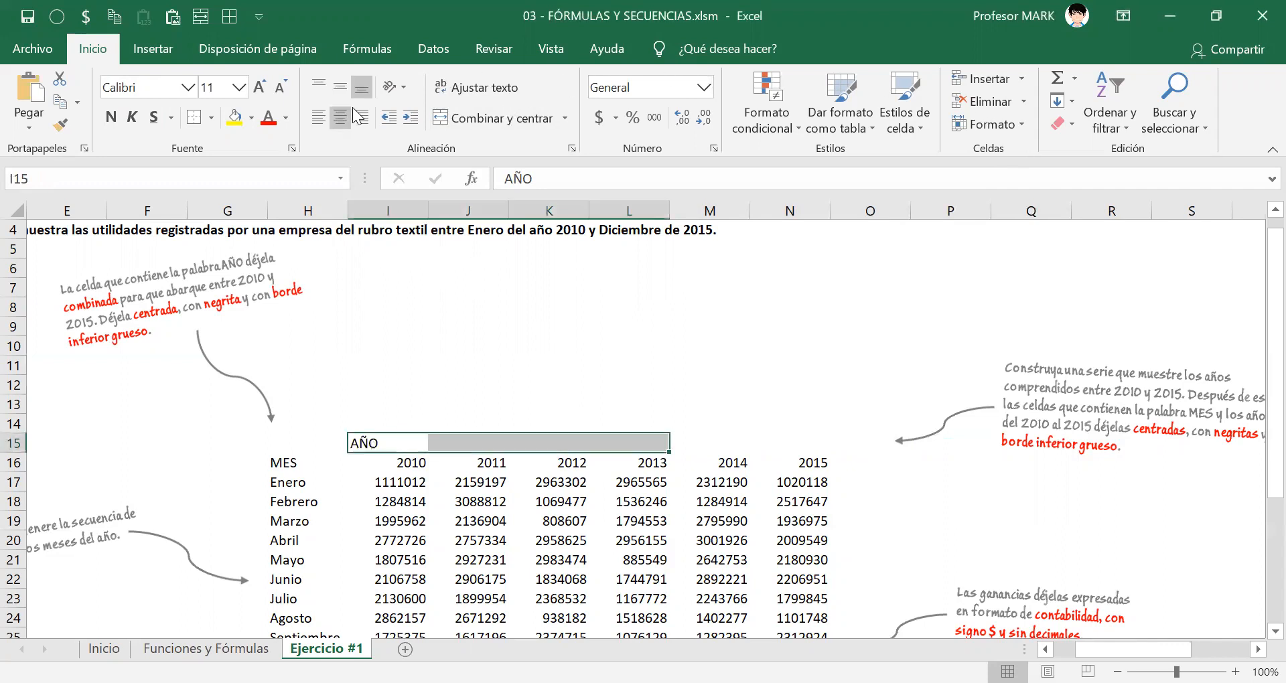
click(463, 117)
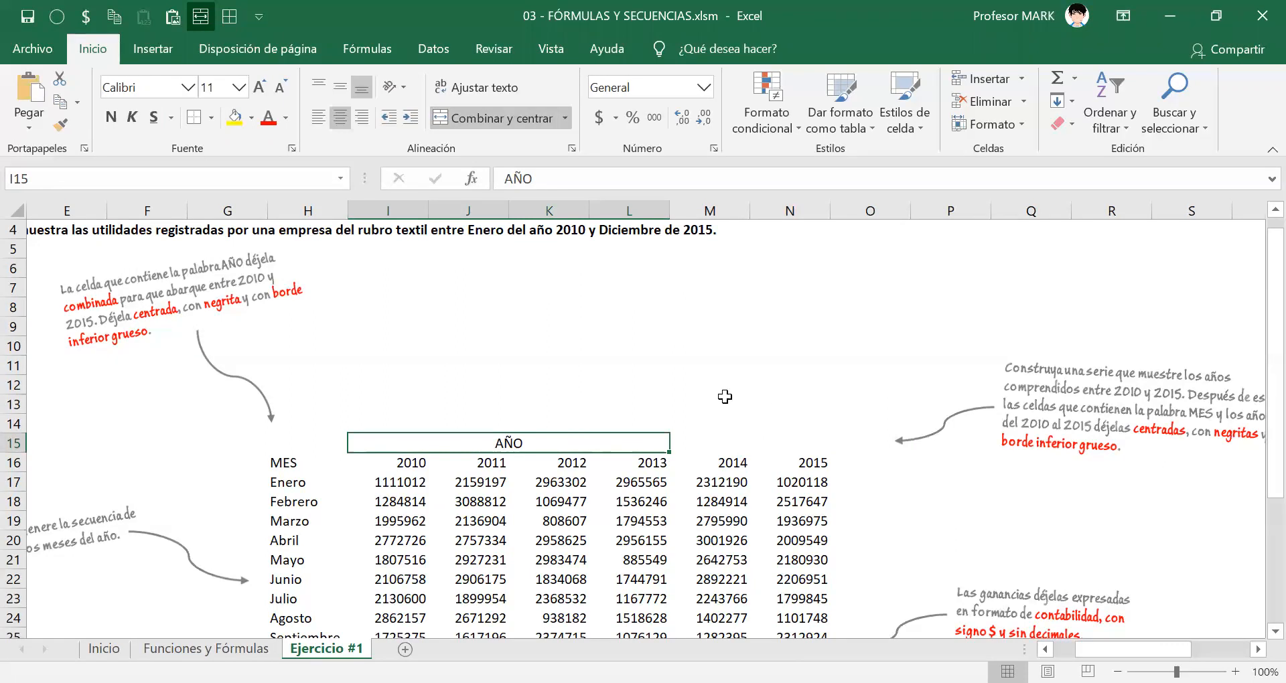
Extend the selection to I15:N15, unmerge the AÑO heading, and merge and center it again over the whole range.
drag(600, 442, 785, 435)
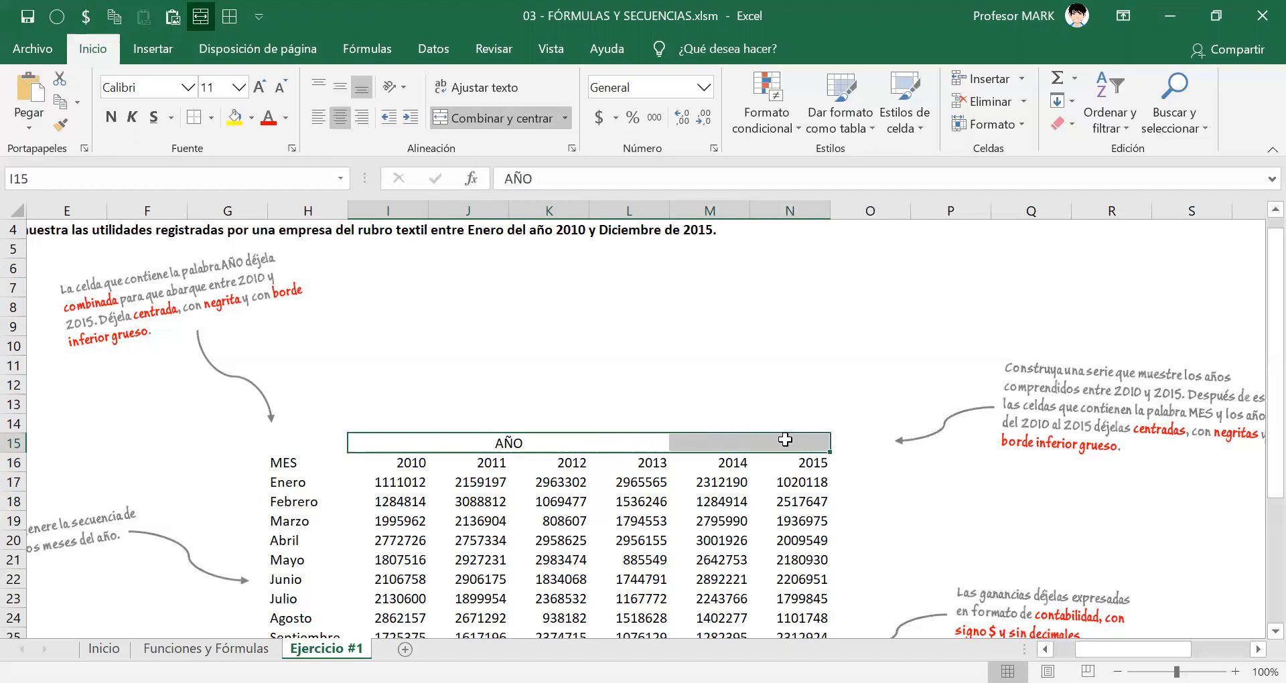
click(480, 115)
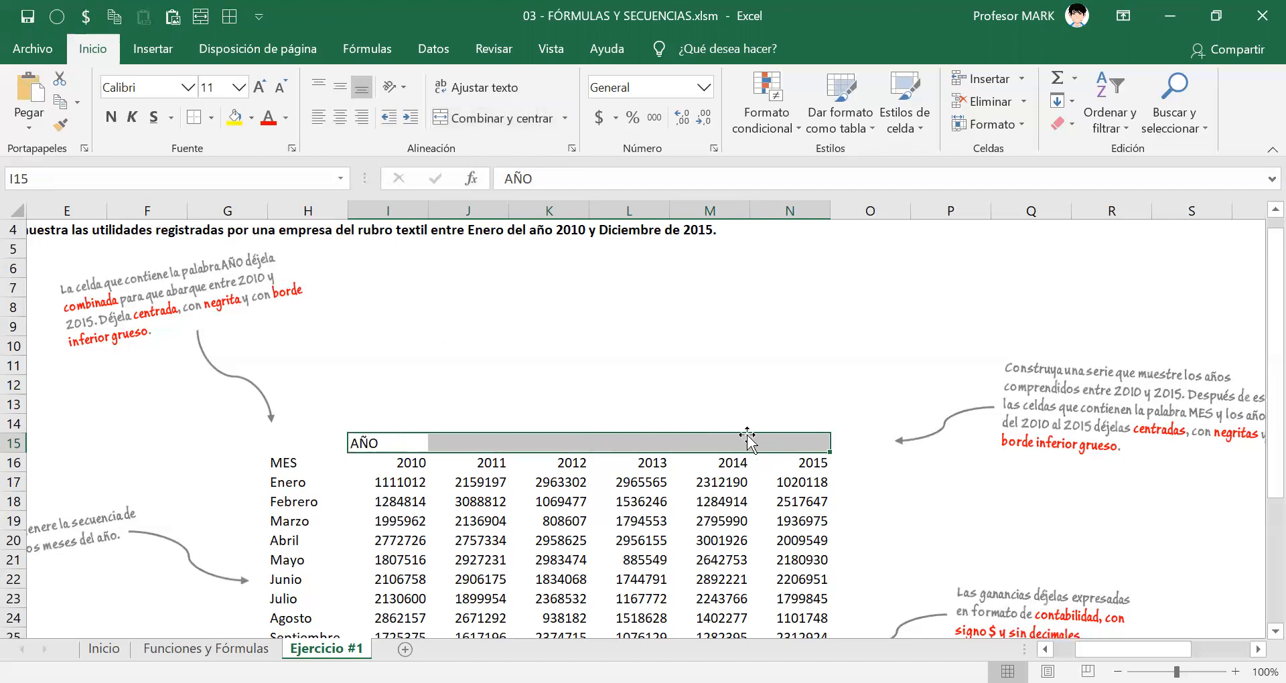
click(455, 117)
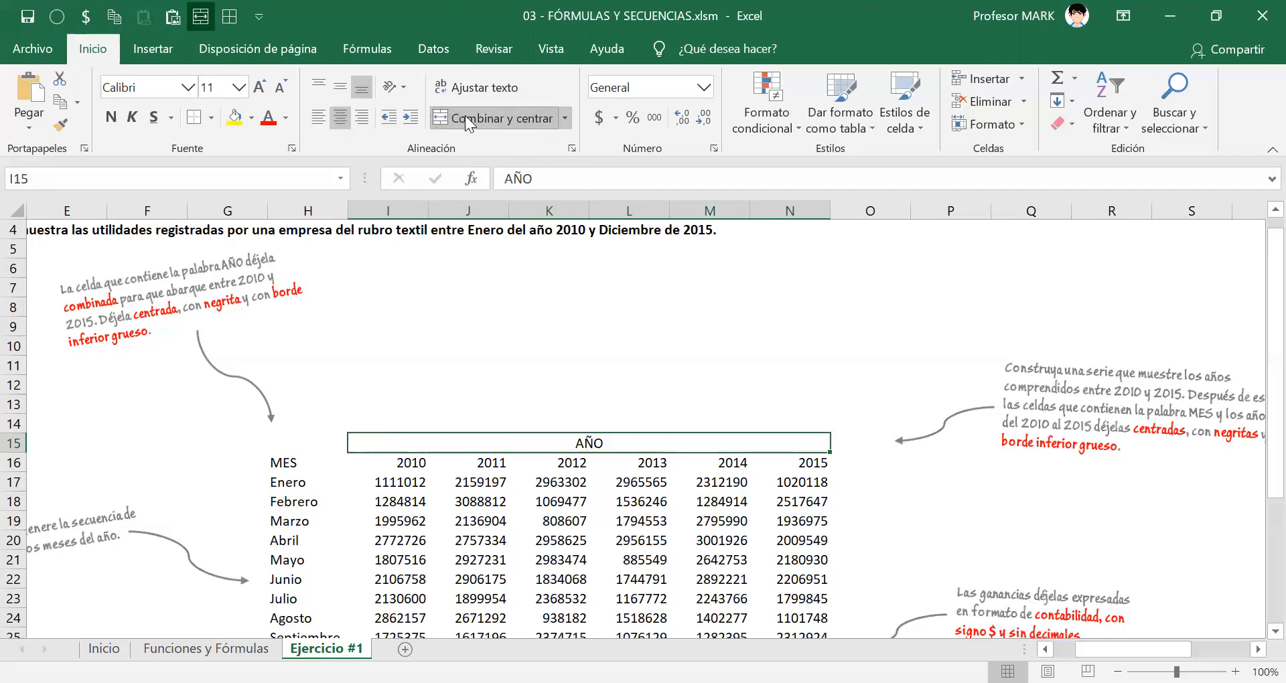
click(585, 374)
Make the merged AÑO heading bold and give it a thick bottom border (Borde inferior grueso).
click(562, 439)
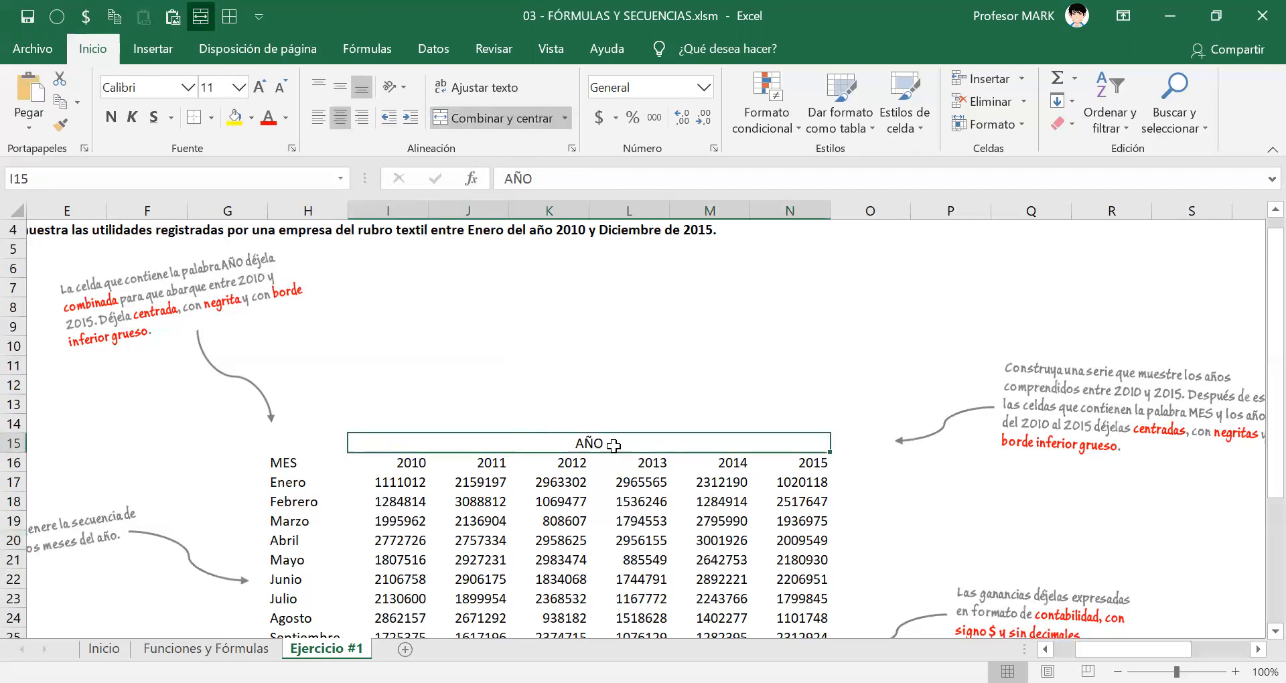
click(112, 117)
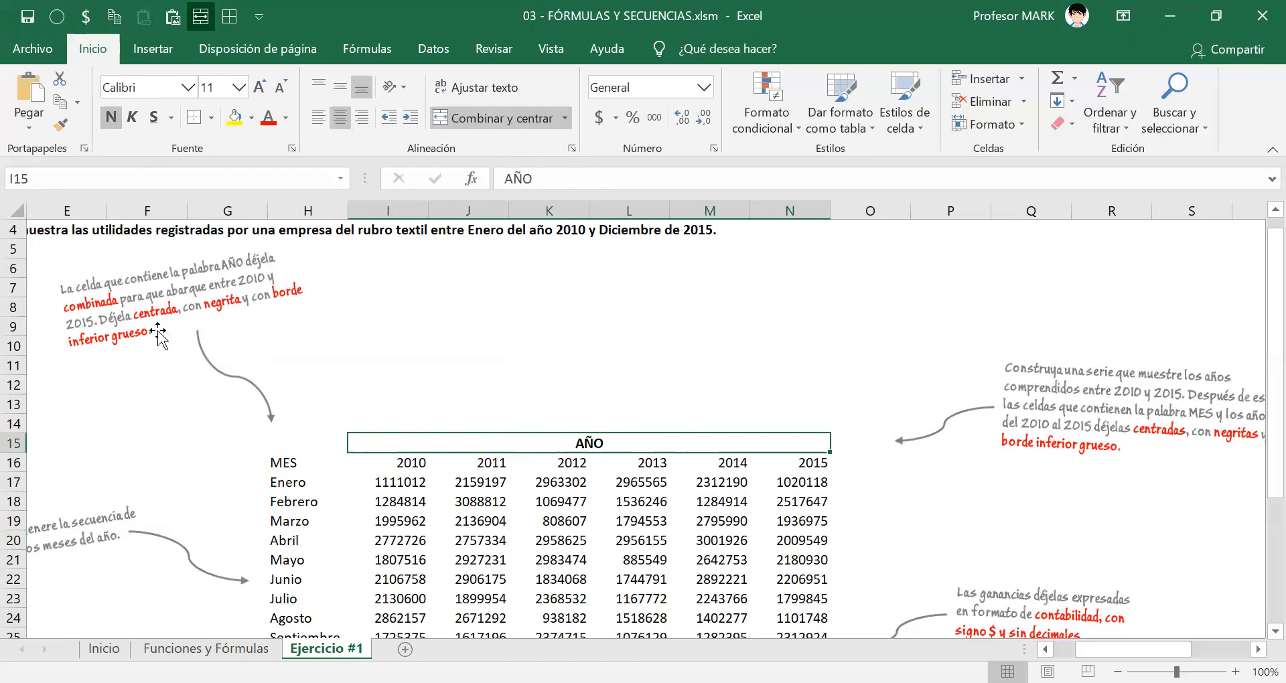
click(211, 118)
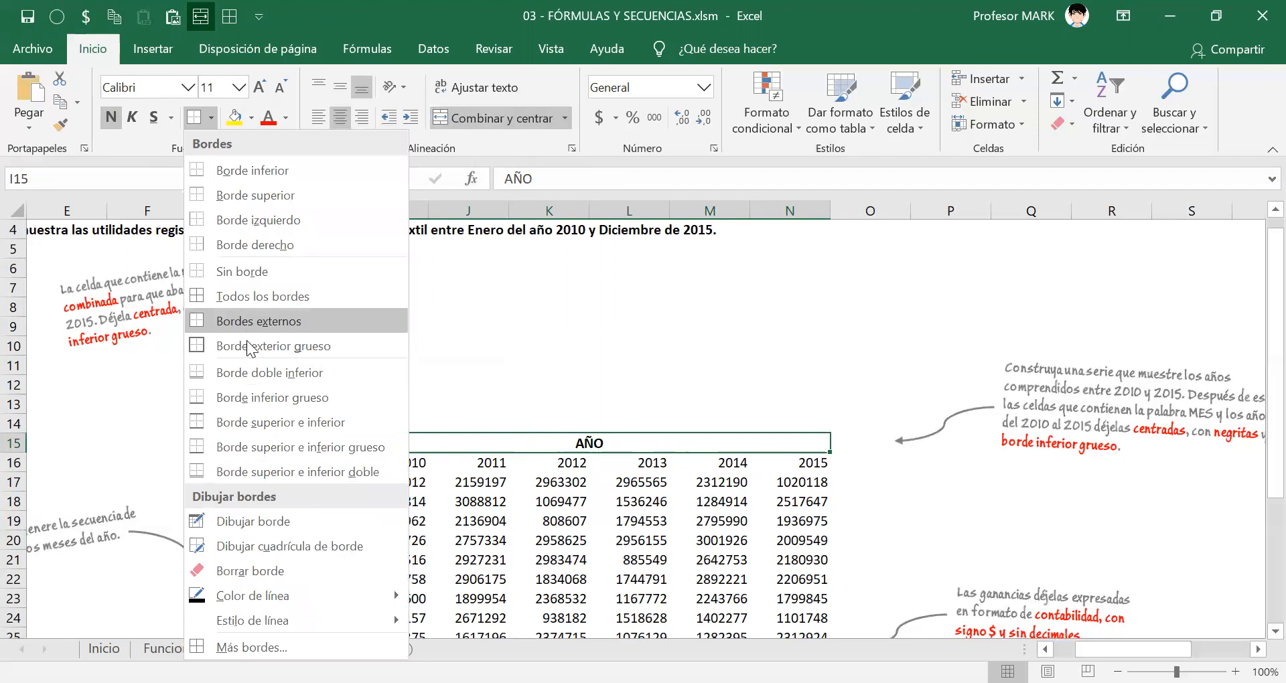
click(263, 398)
click(548, 384)
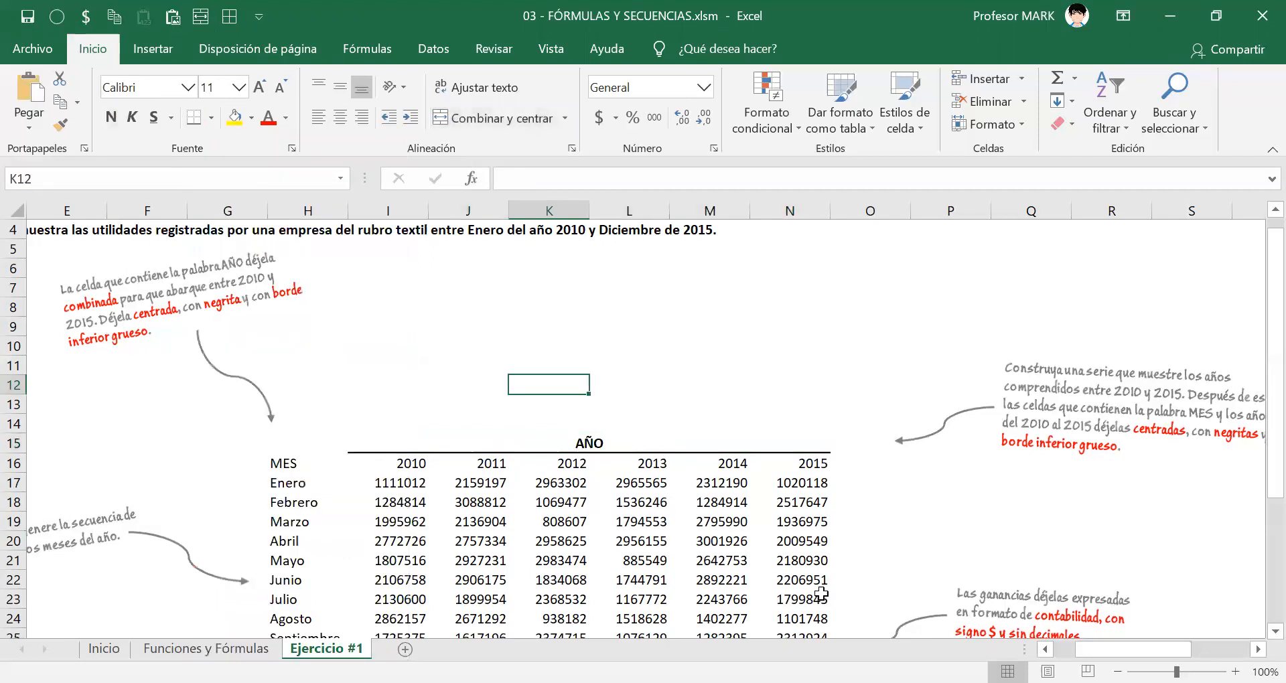
Unmerge the AÑO heading in I15:N15 and select cell I15 alone.
scroll(820, 593, down, 2)
click(406, 328)
click(545, 405)
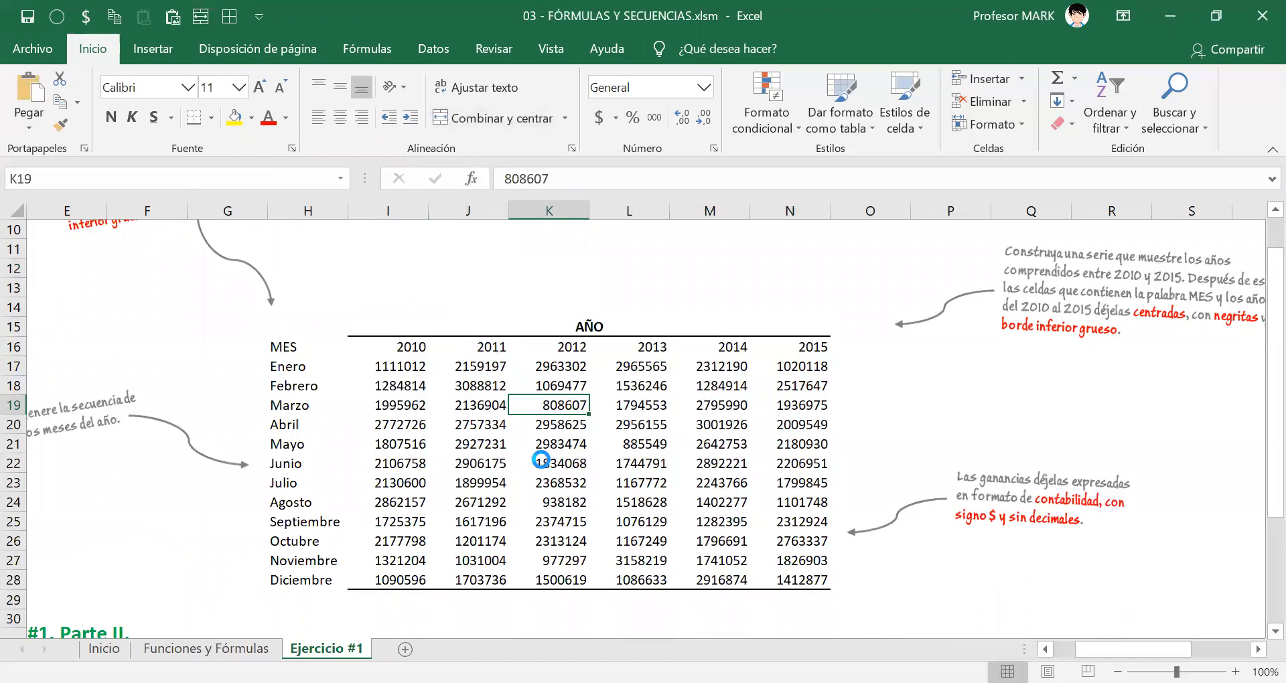
scroll(544, 452, up, 3)
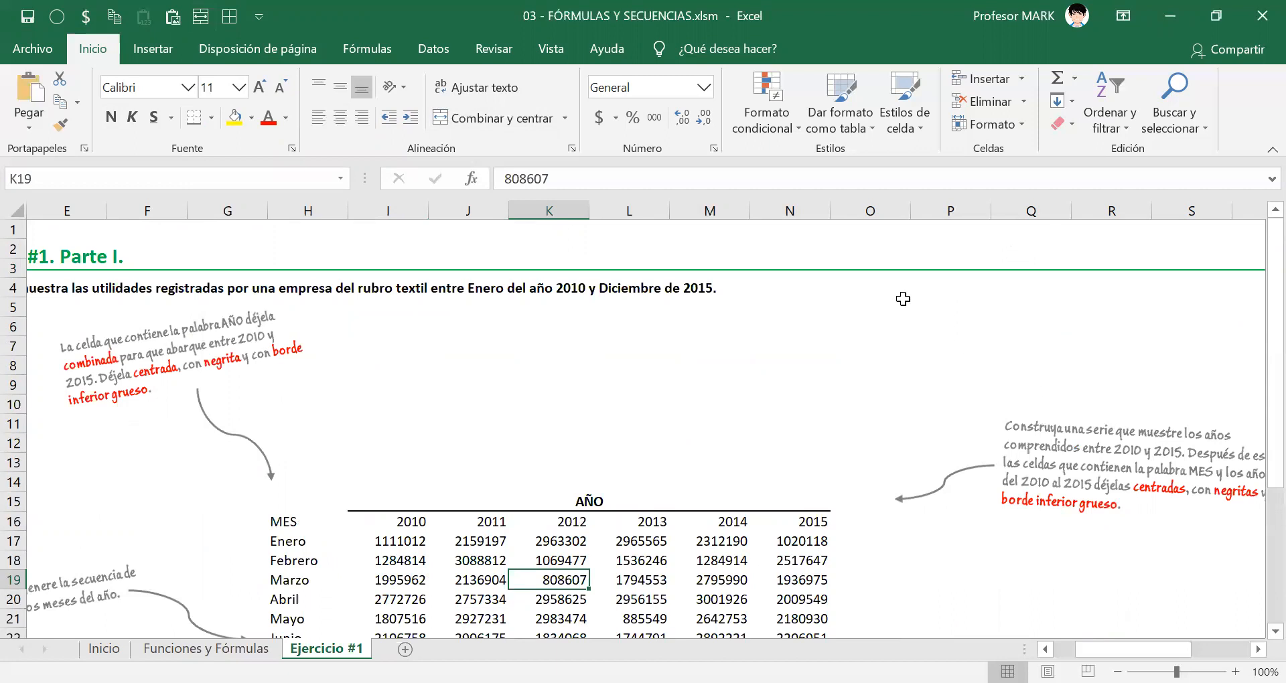
key(F2)
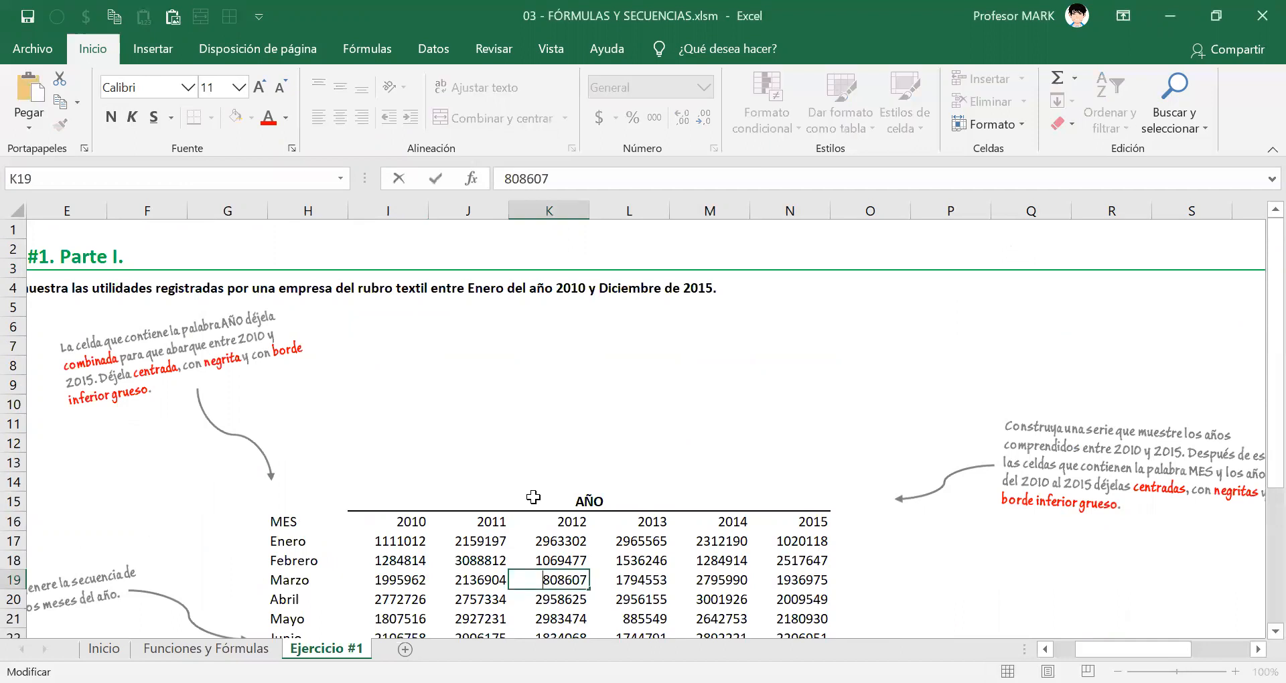
click(533, 497)
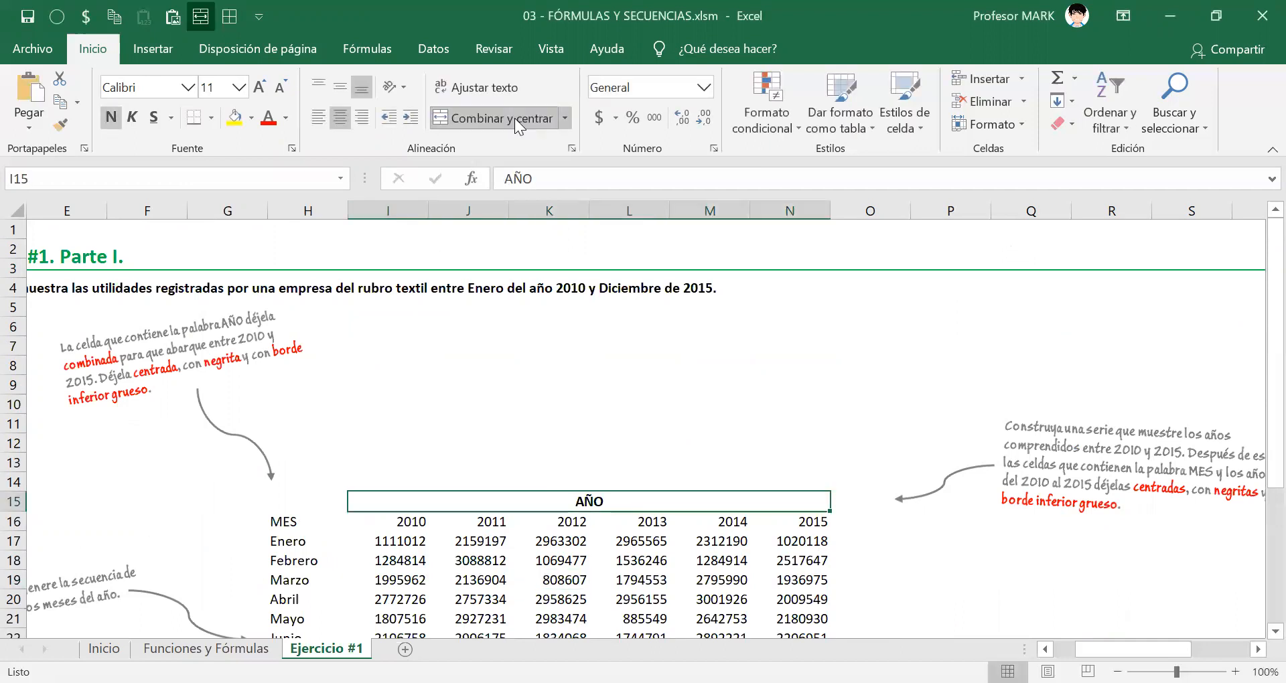
click(514, 118)
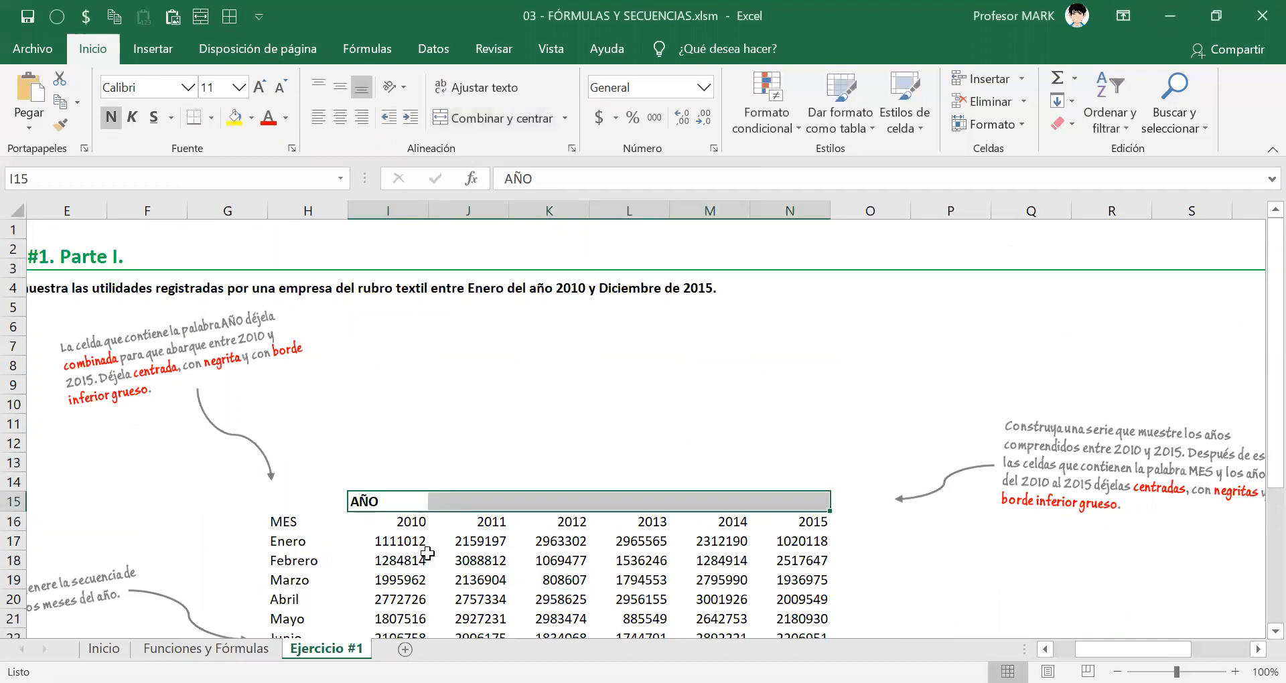
click(395, 432)
click(369, 501)
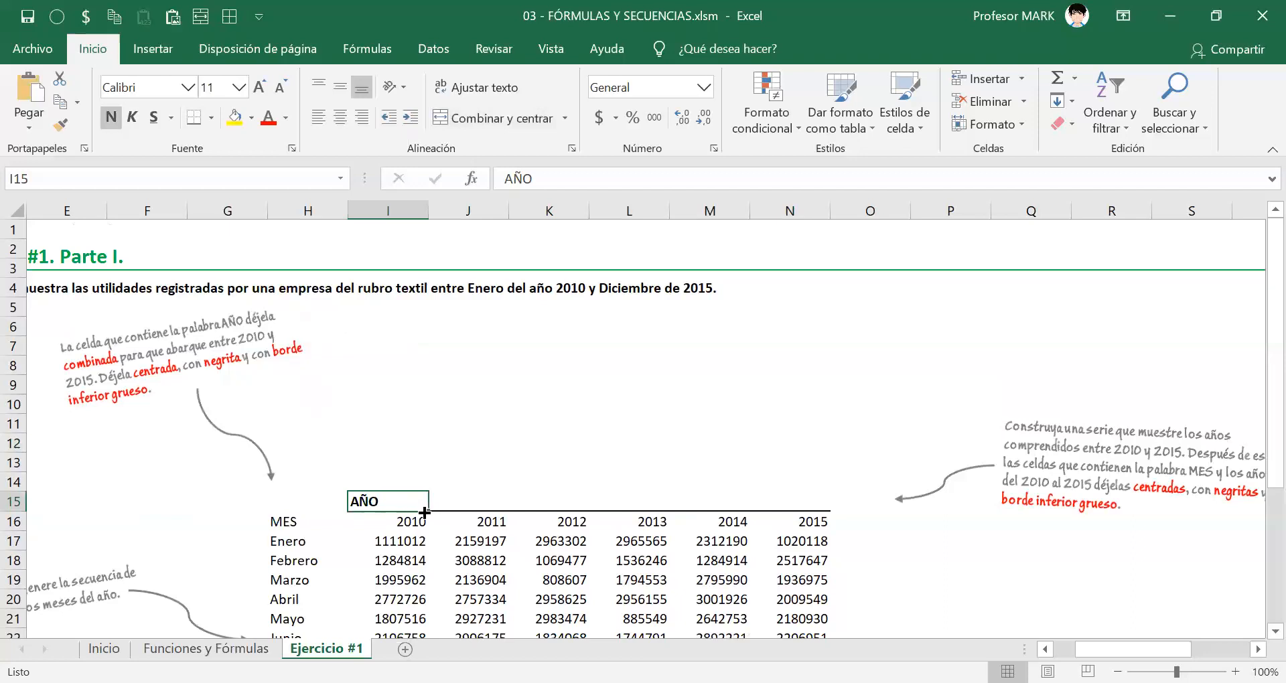
Merge and center the AÑO heading across I15:N15 again.
drag(378, 501, 794, 509)
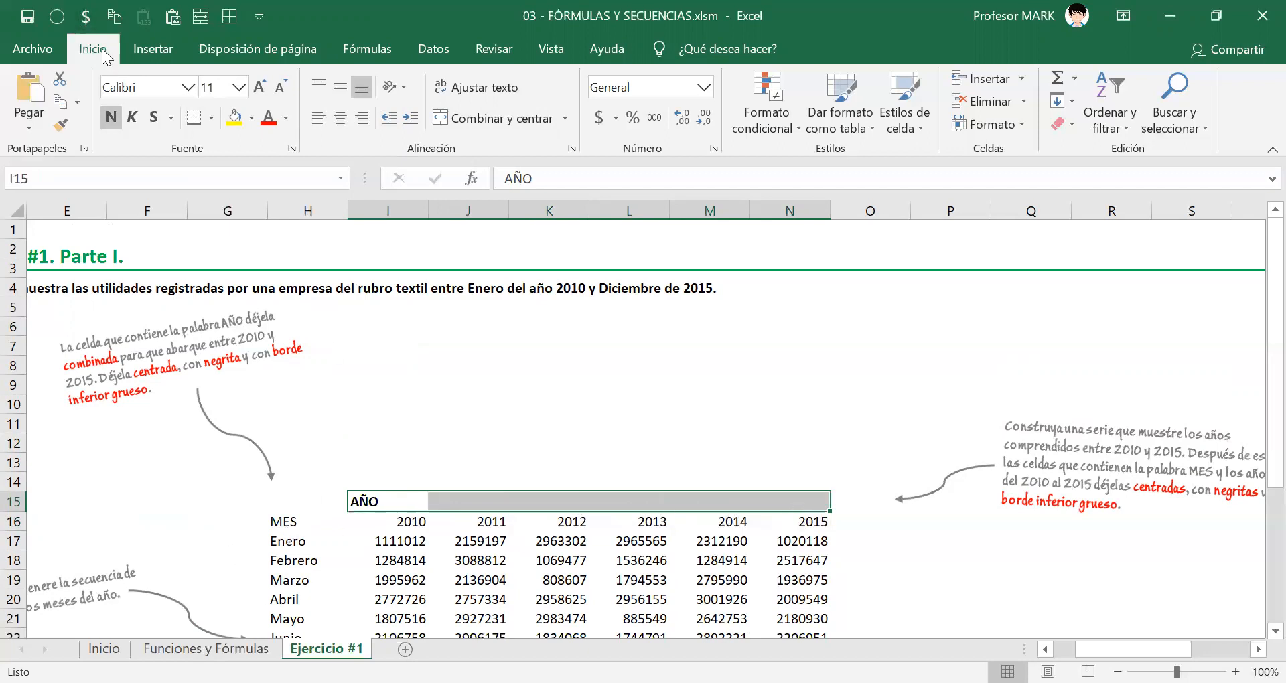
click(473, 121)
click(582, 419)
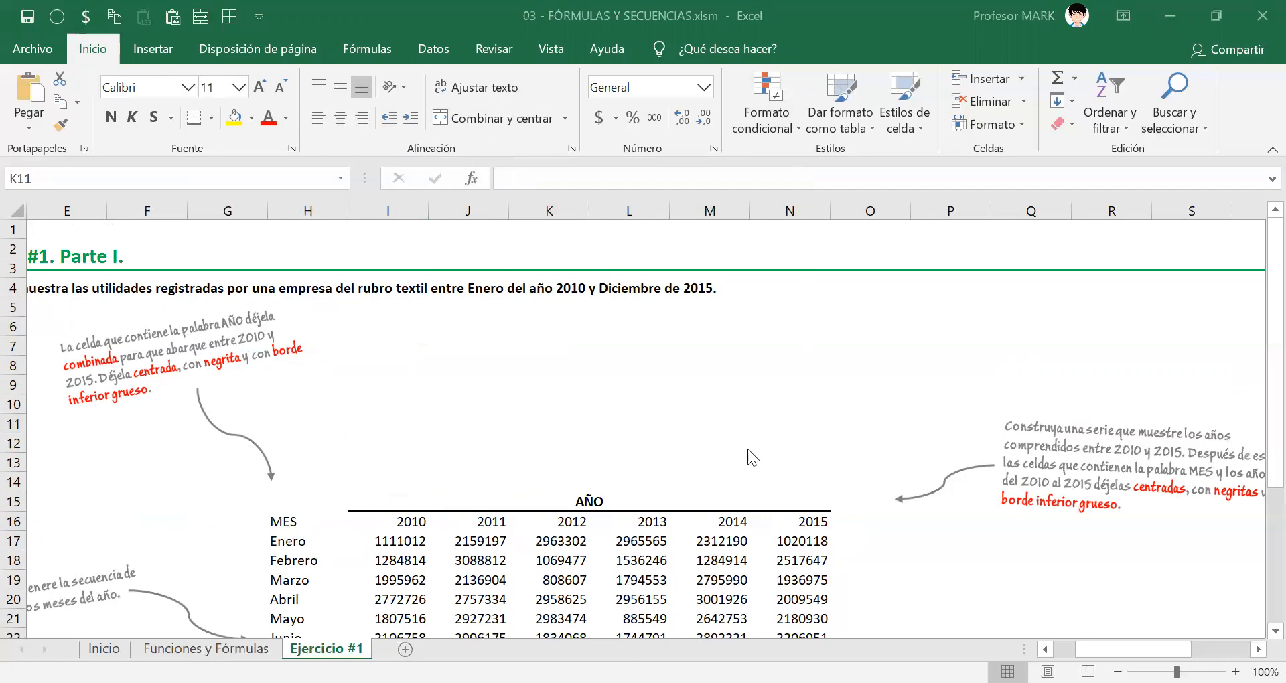
Move the instruction note about the 2010 to 2015 series closer to the table's upper edge.
scroll(743, 443, down, 2)
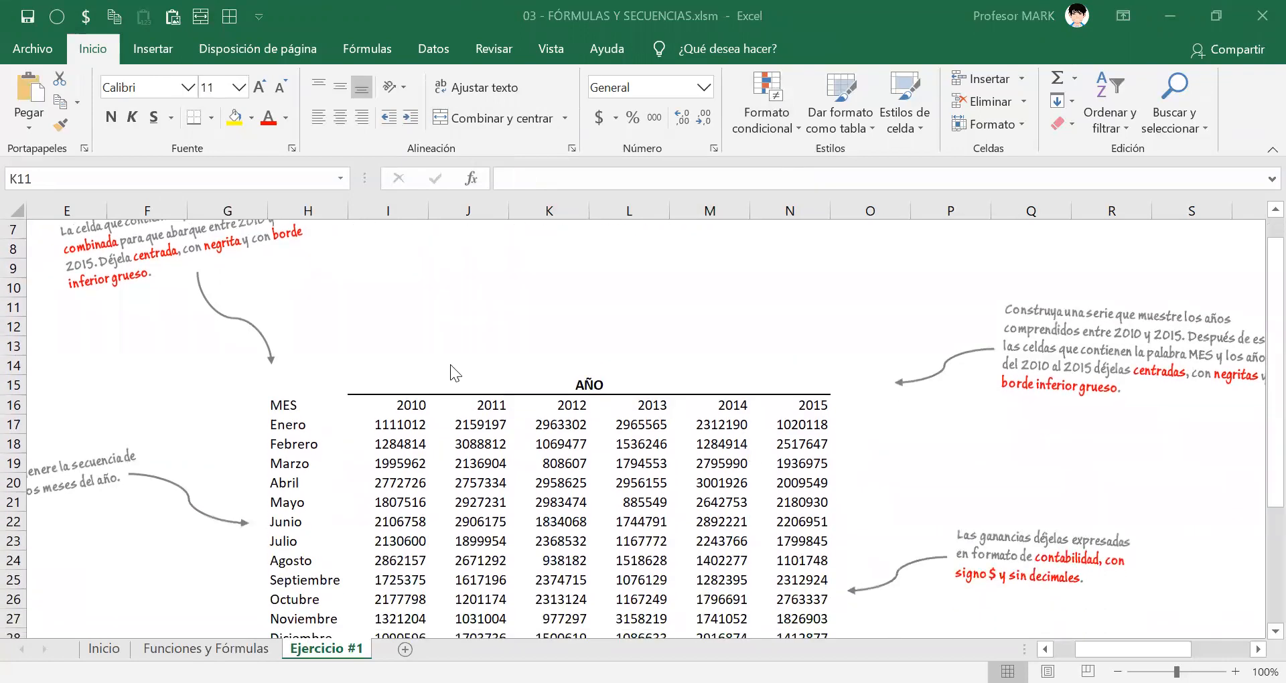
scroll(470, 413, up, 1)
scroll(485, 425, down, 2)
scroll(487, 426, up, 1)
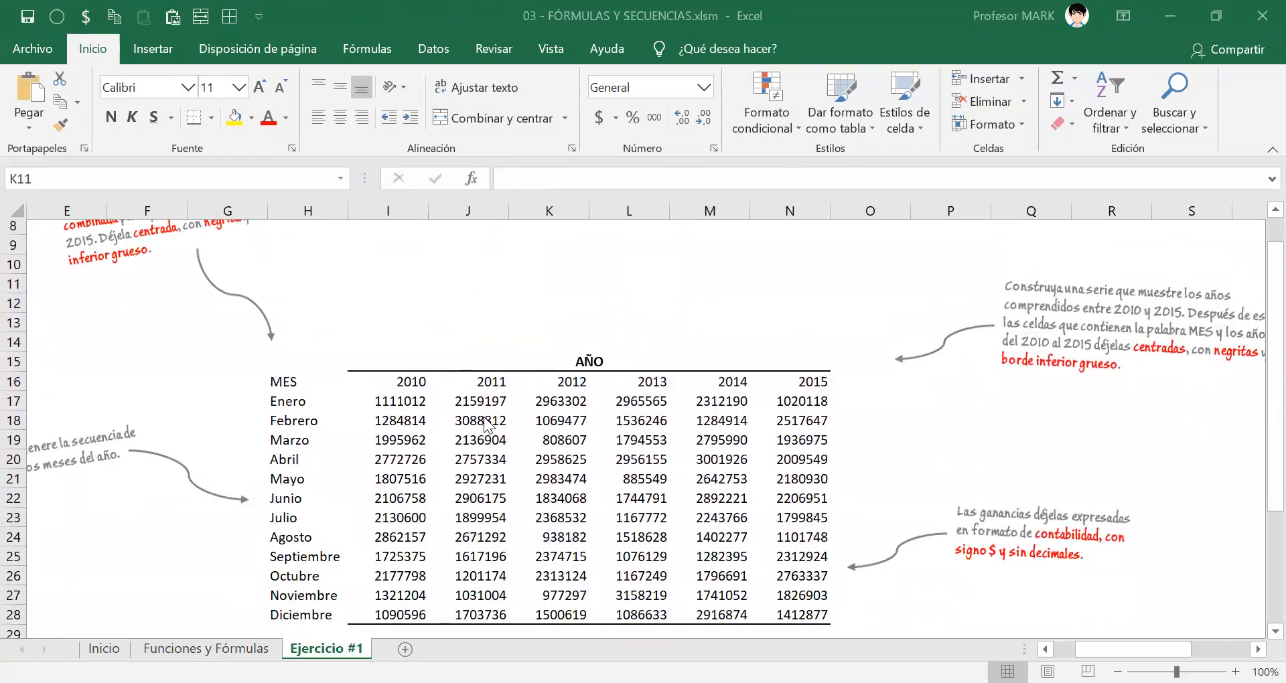
drag(1080, 374, 960, 338)
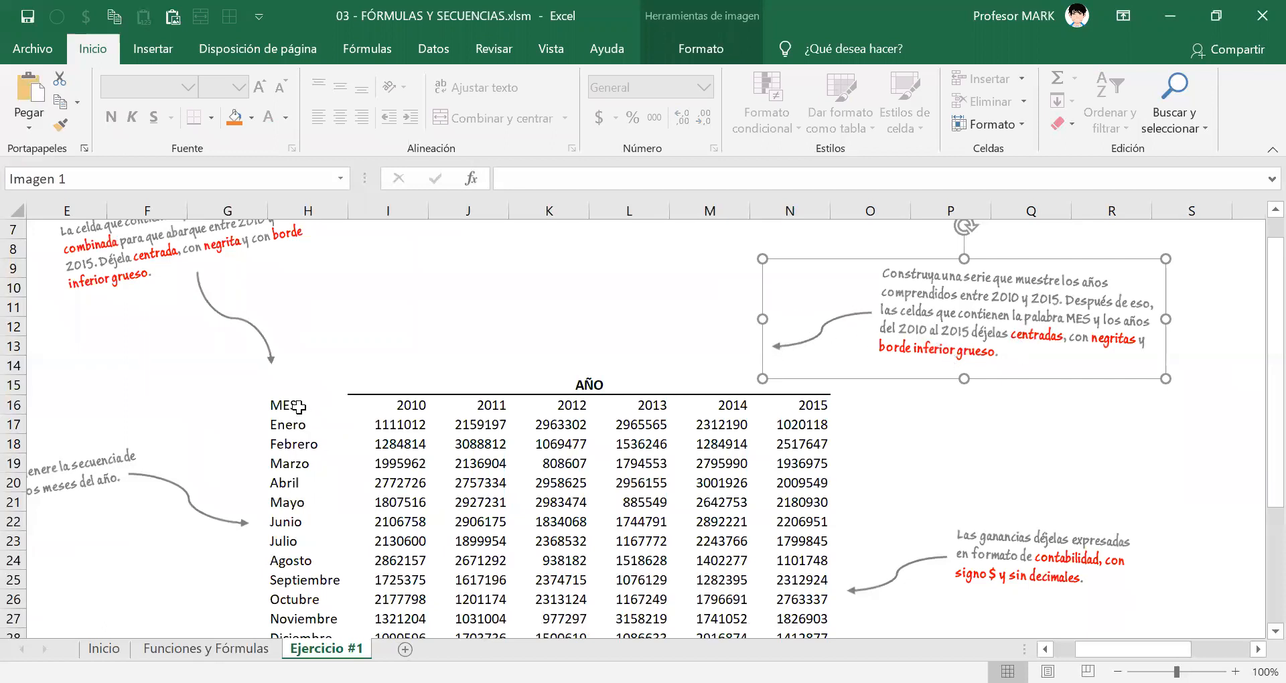
Center the MES and year headings in H16:N16, make them bold, and give them a thick bottom border (Borde inferior grueso).
drag(298, 406, 781, 412)
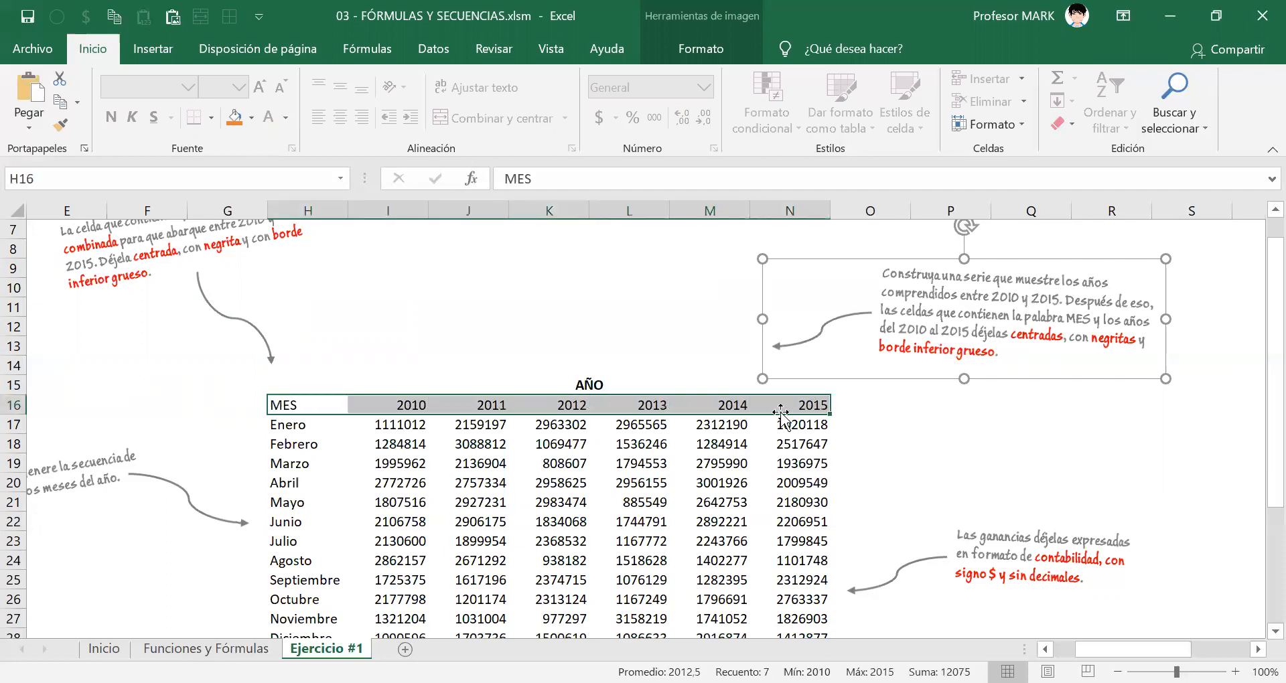
drag(292, 408, 827, 406)
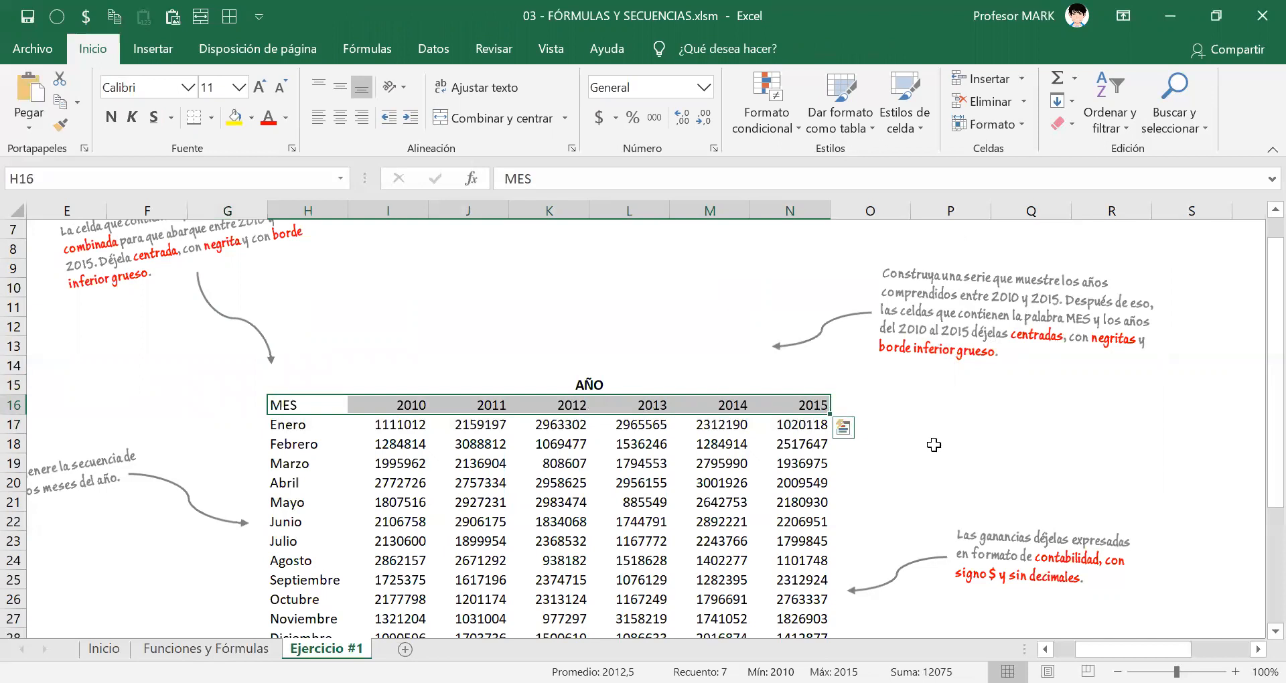
click(341, 118)
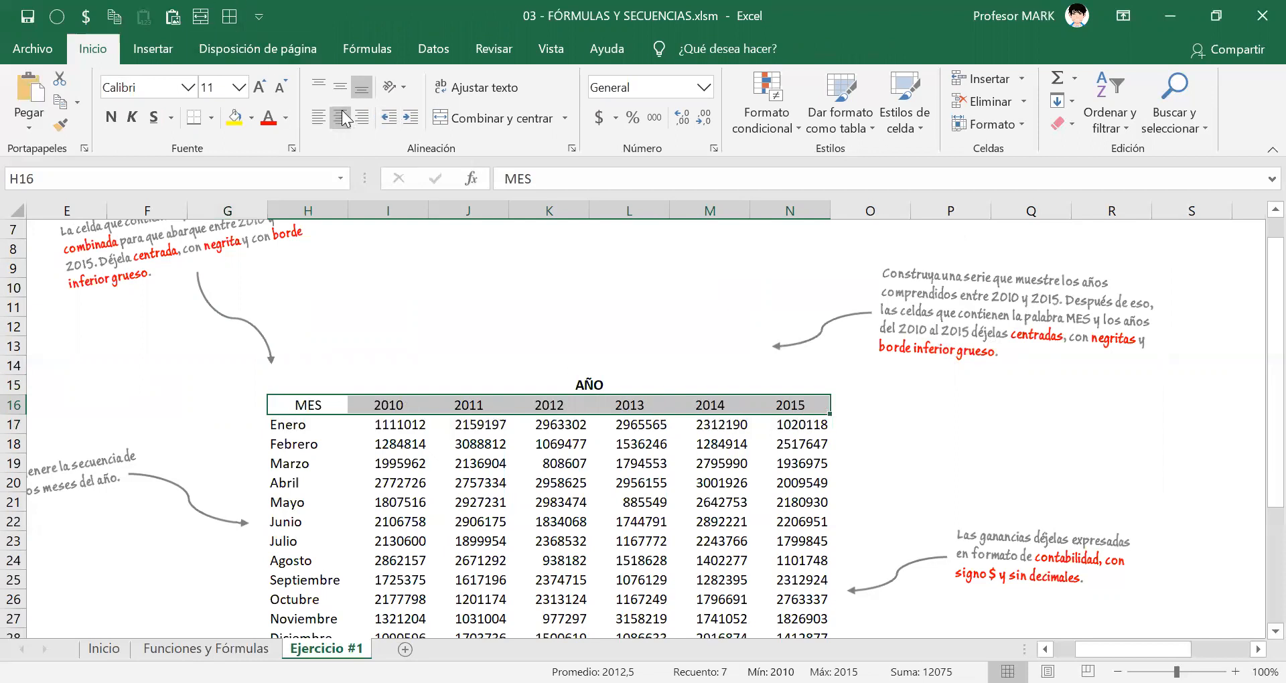
click(111, 117)
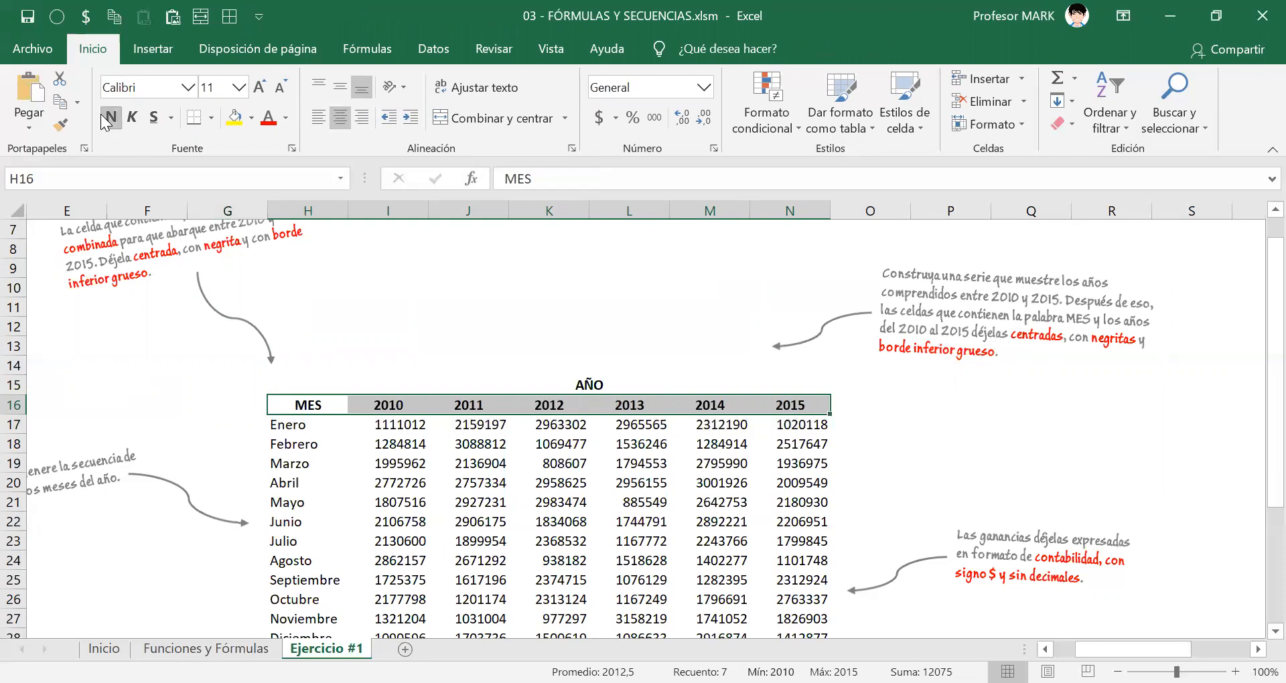
click(210, 124)
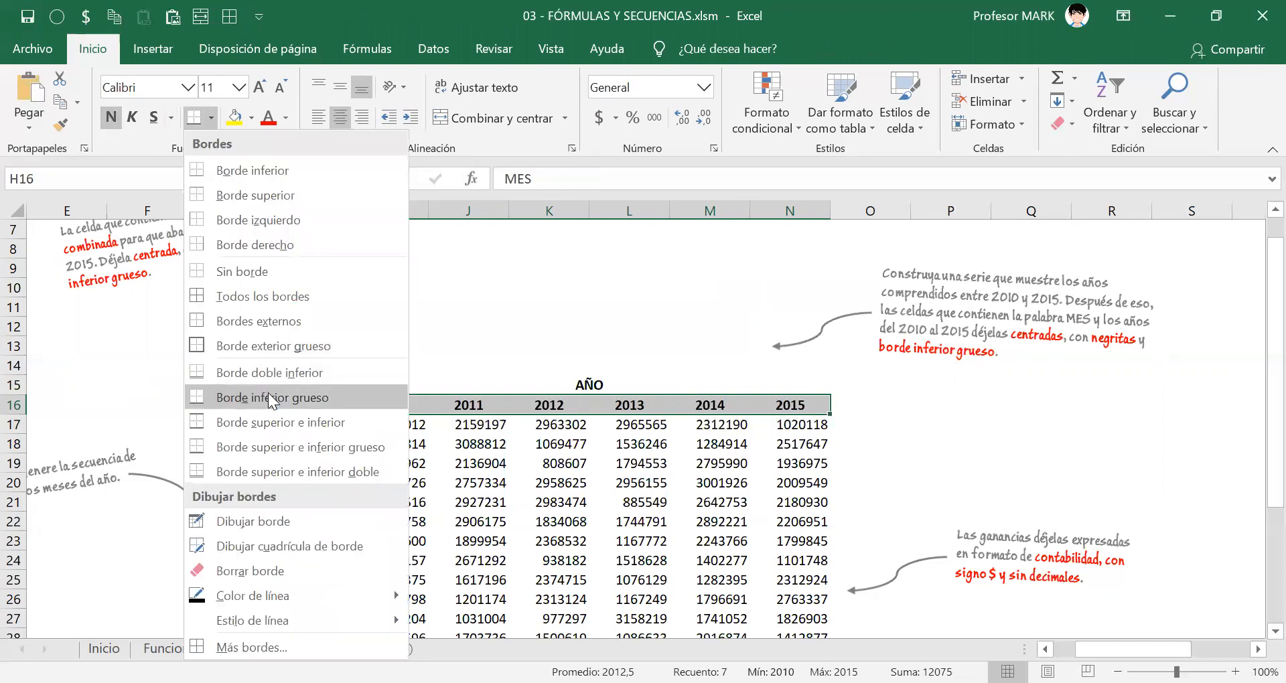
click(255, 398)
click(952, 529)
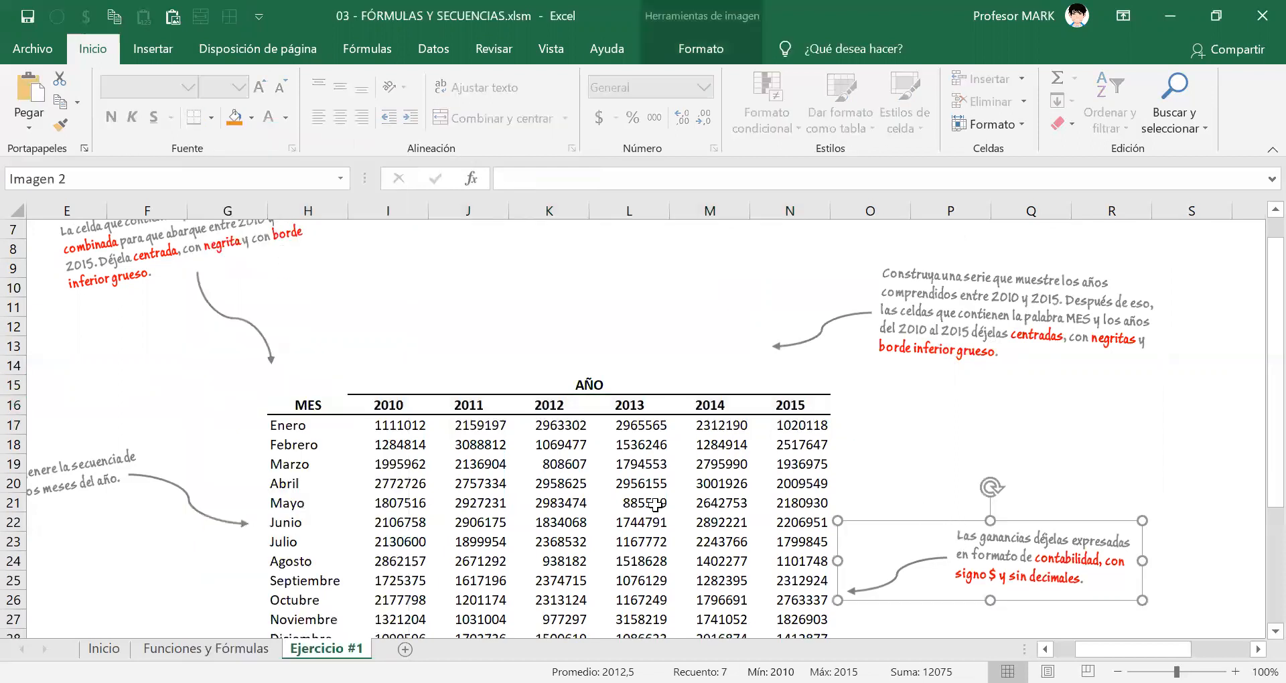
Examine the month column from Enero to Diciembre and check the border along the table's bottom edge under Diciembre.
click(603, 506)
scroll(361, 522, down, 1)
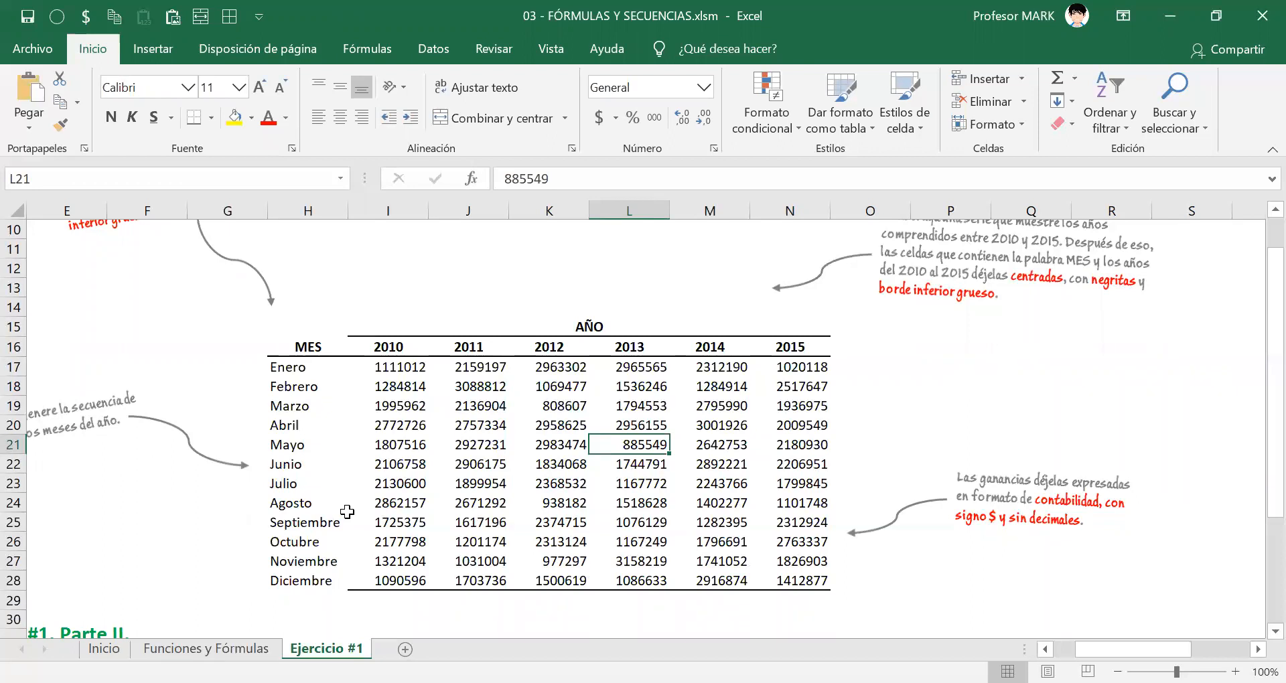
scroll(347, 512, down, 3)
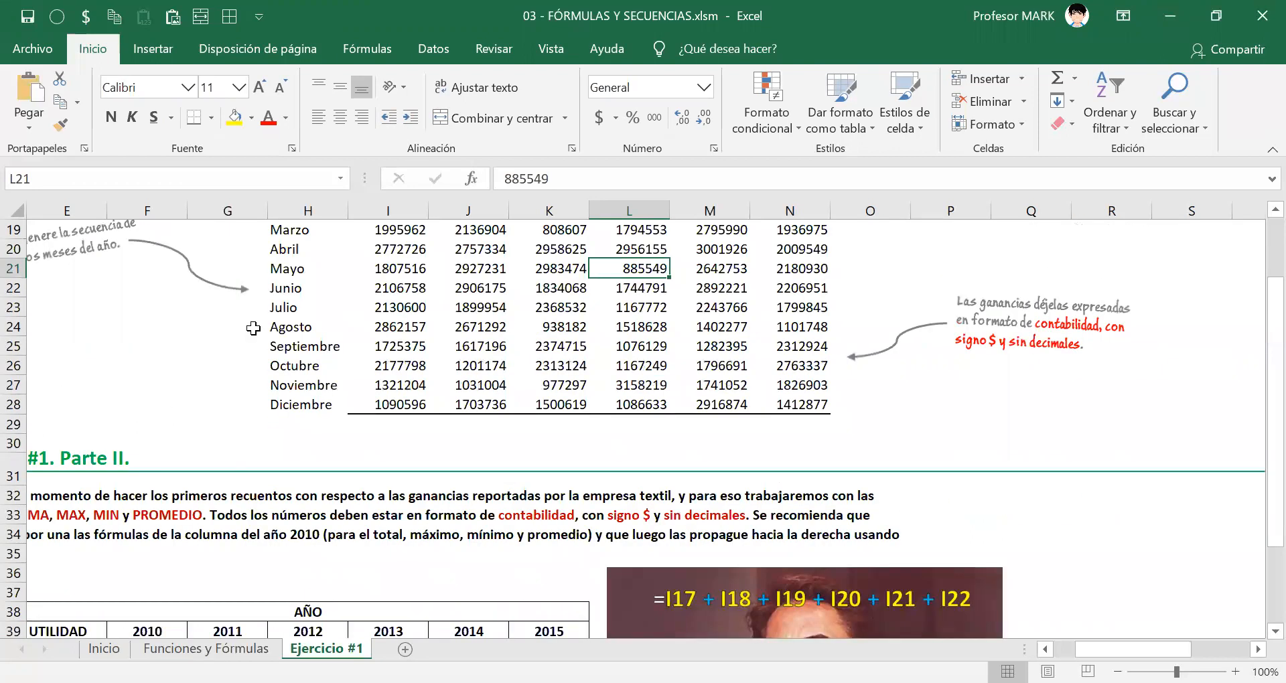
click(298, 403)
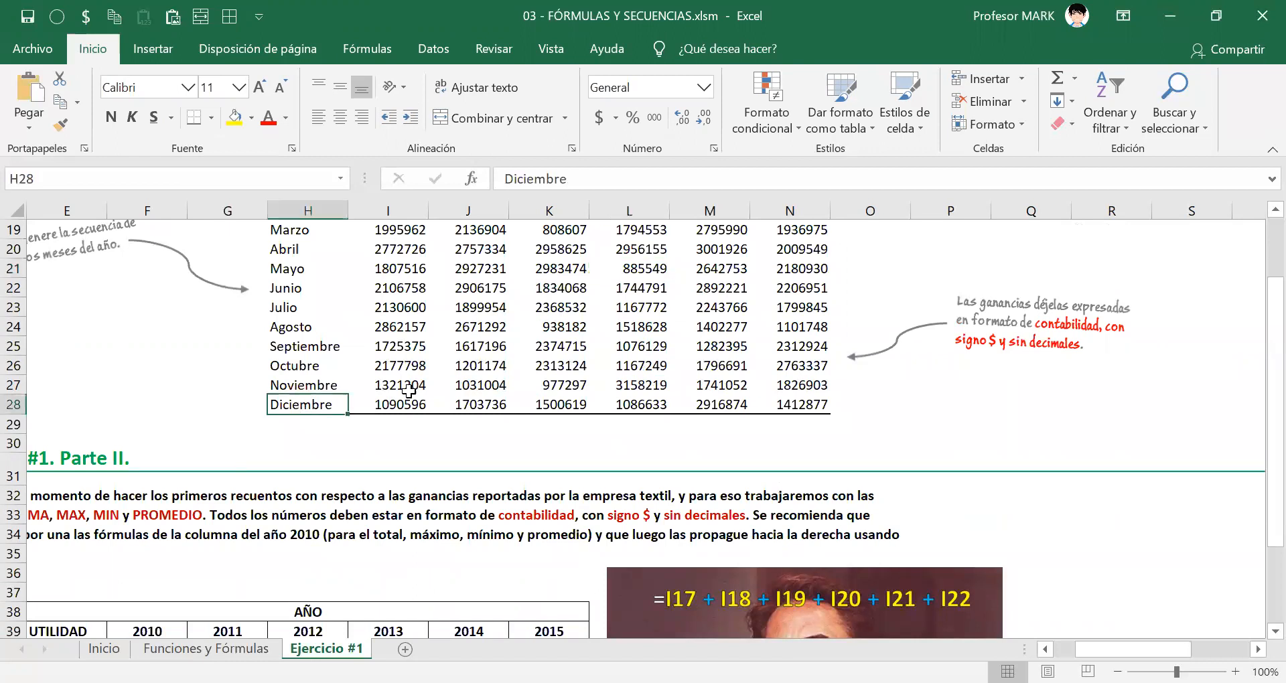
click(305, 348)
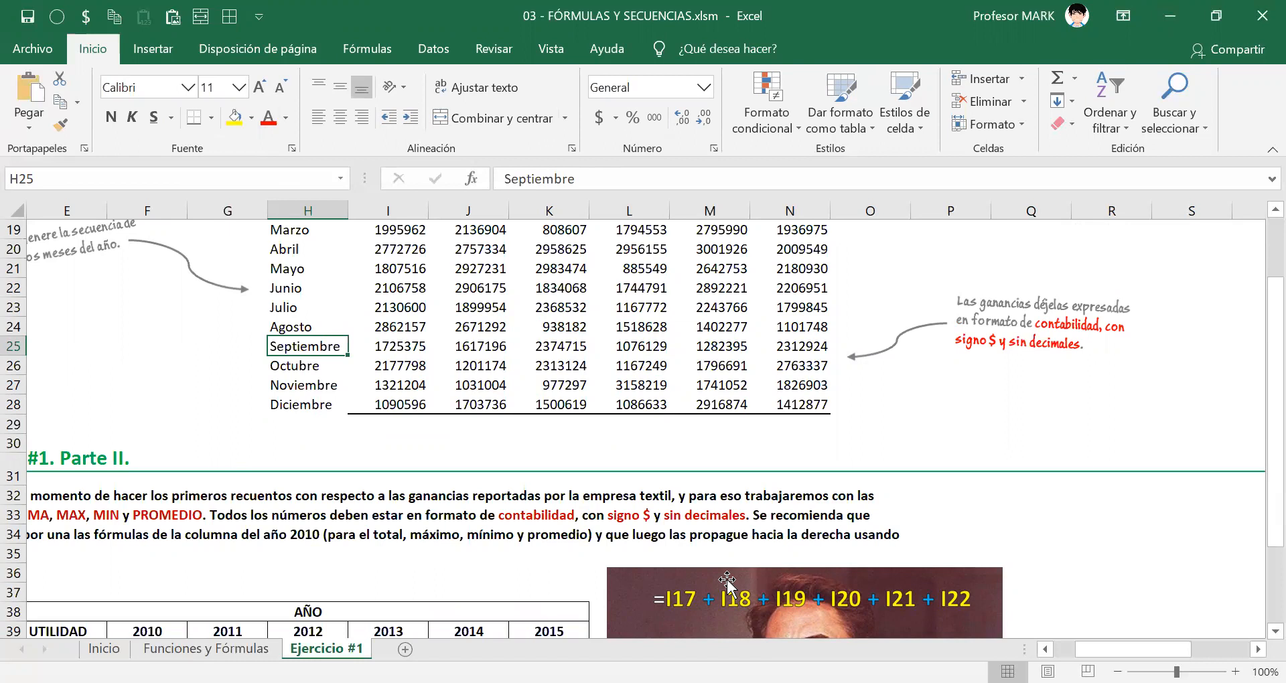
drag(263, 416, 346, 415)
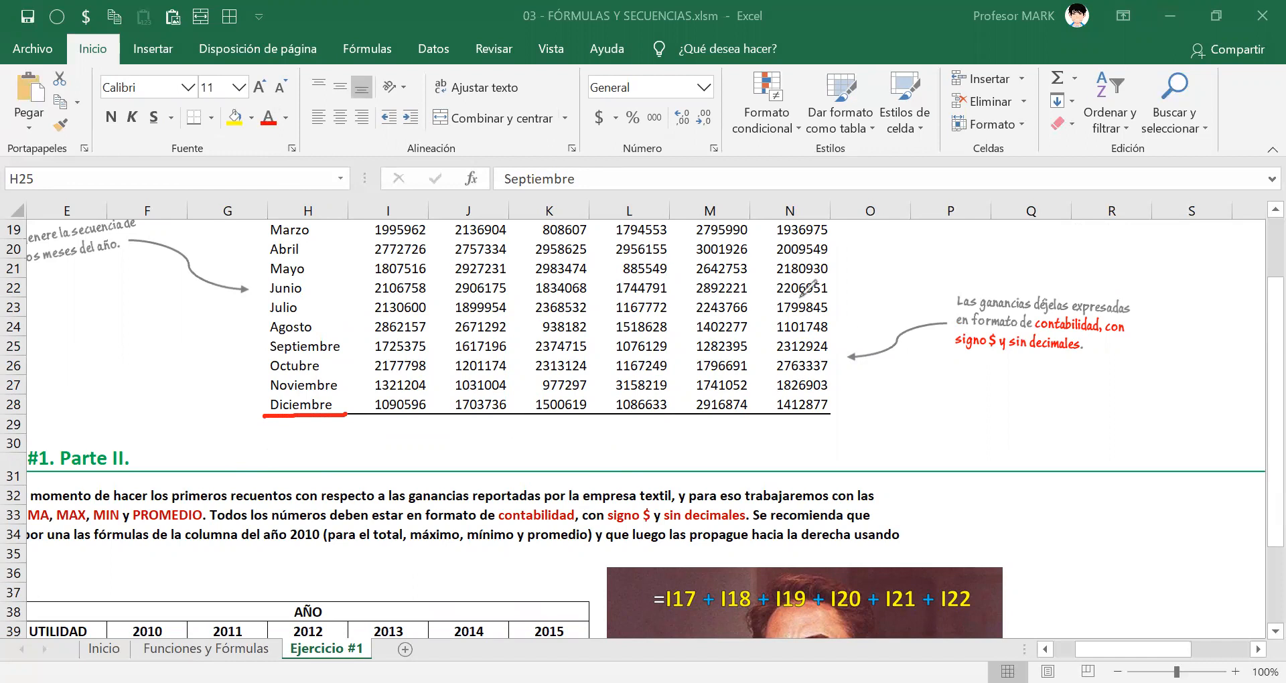
key(Escape)
scroll(308, 398, up, 2)
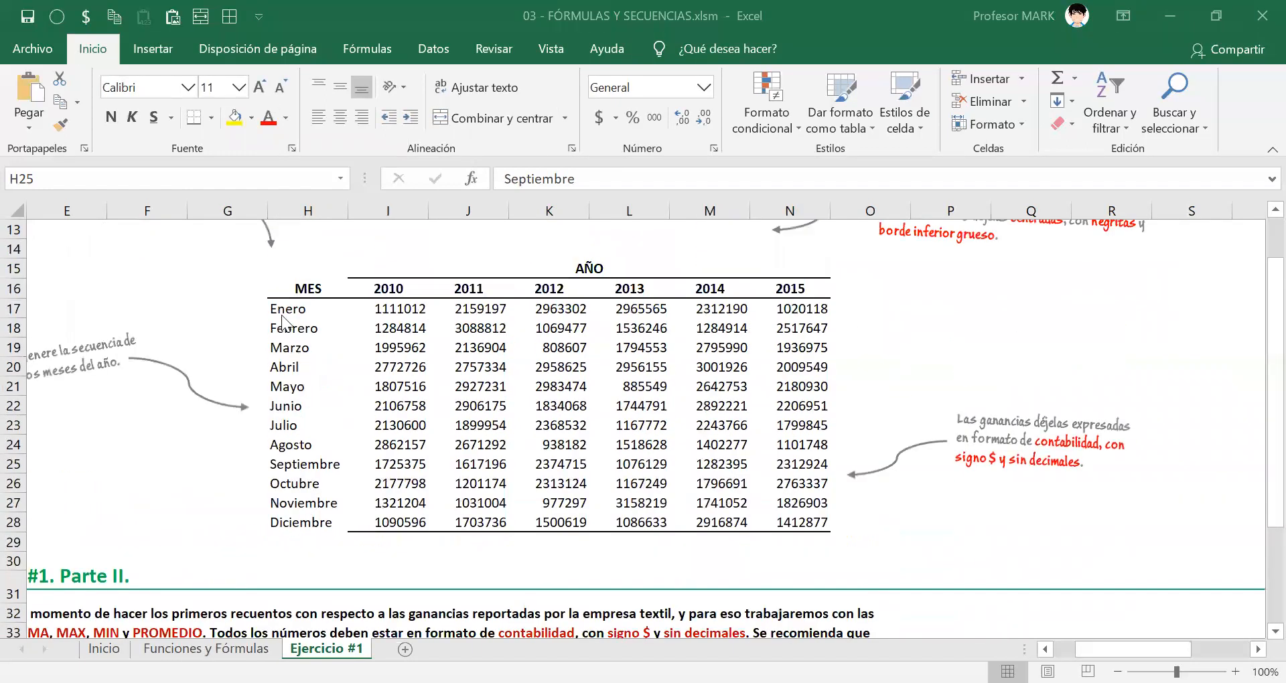
click(283, 314)
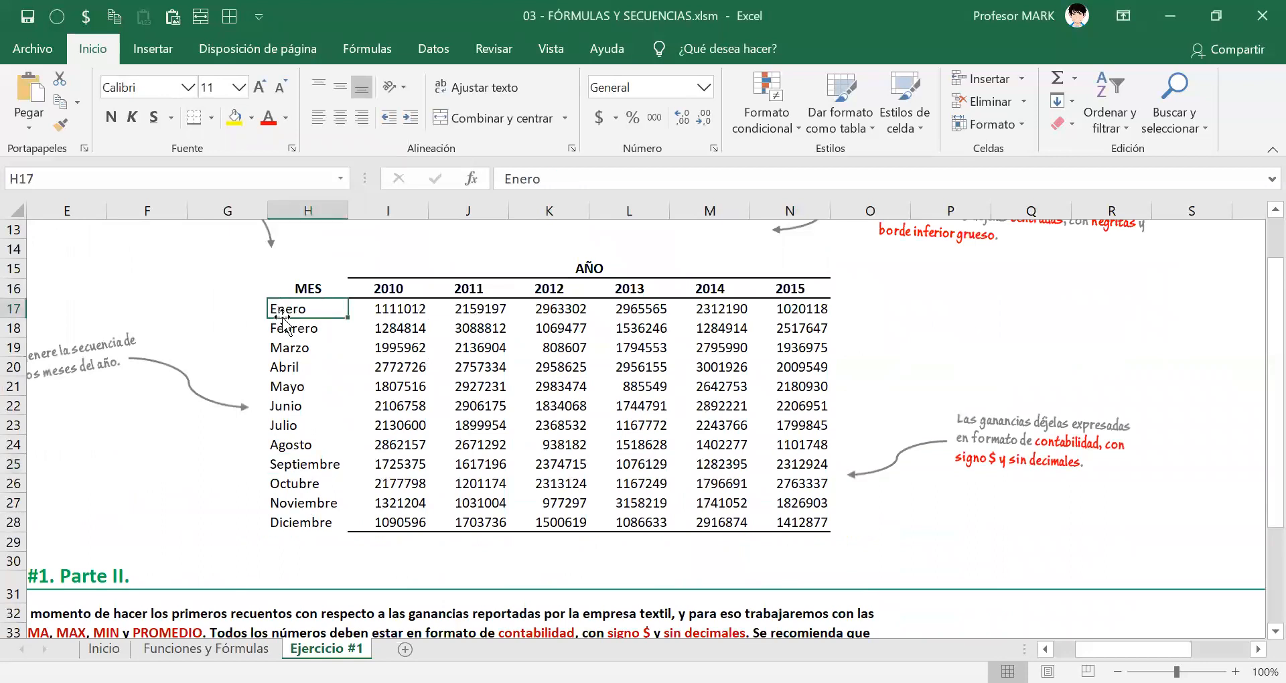
click(296, 362)
click(304, 314)
click(254, 359)
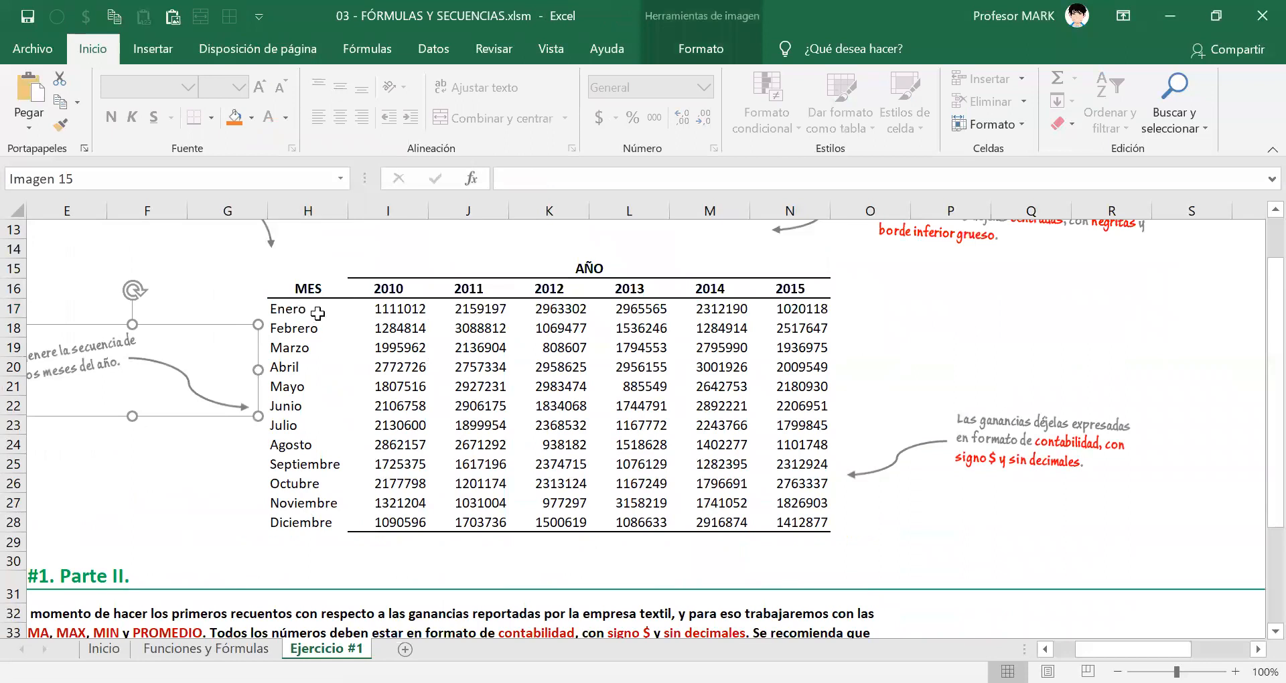
click(314, 525)
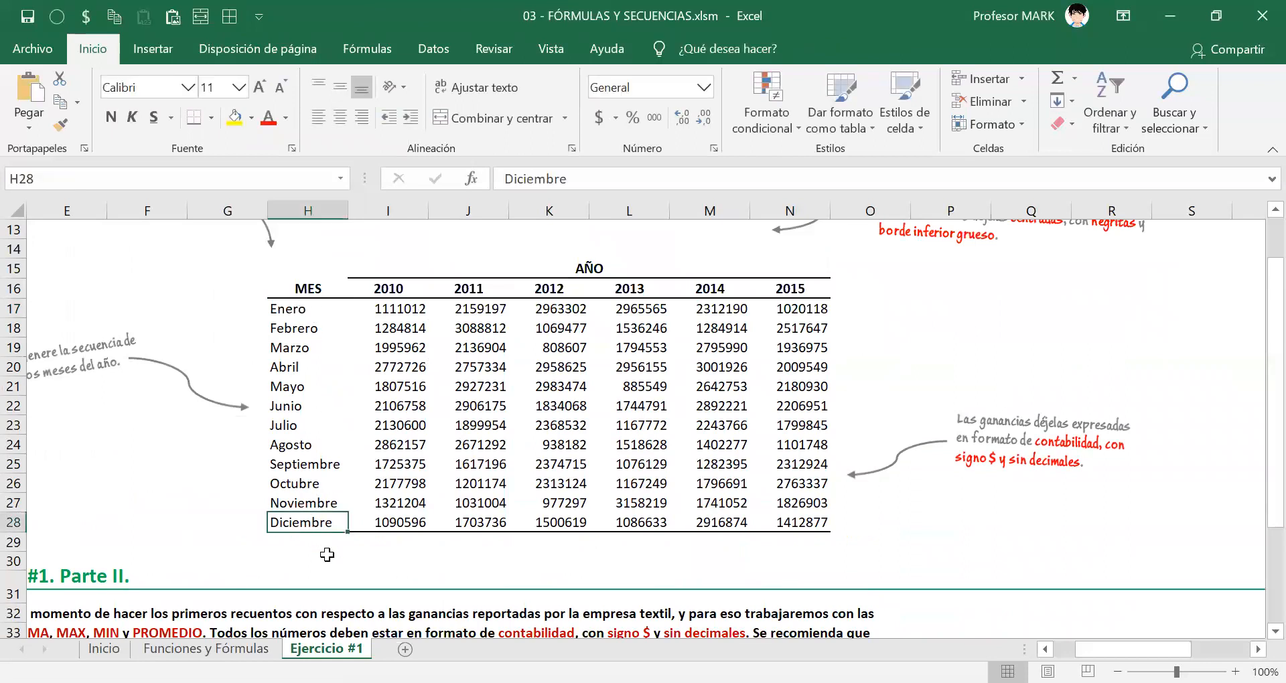
click(307, 412)
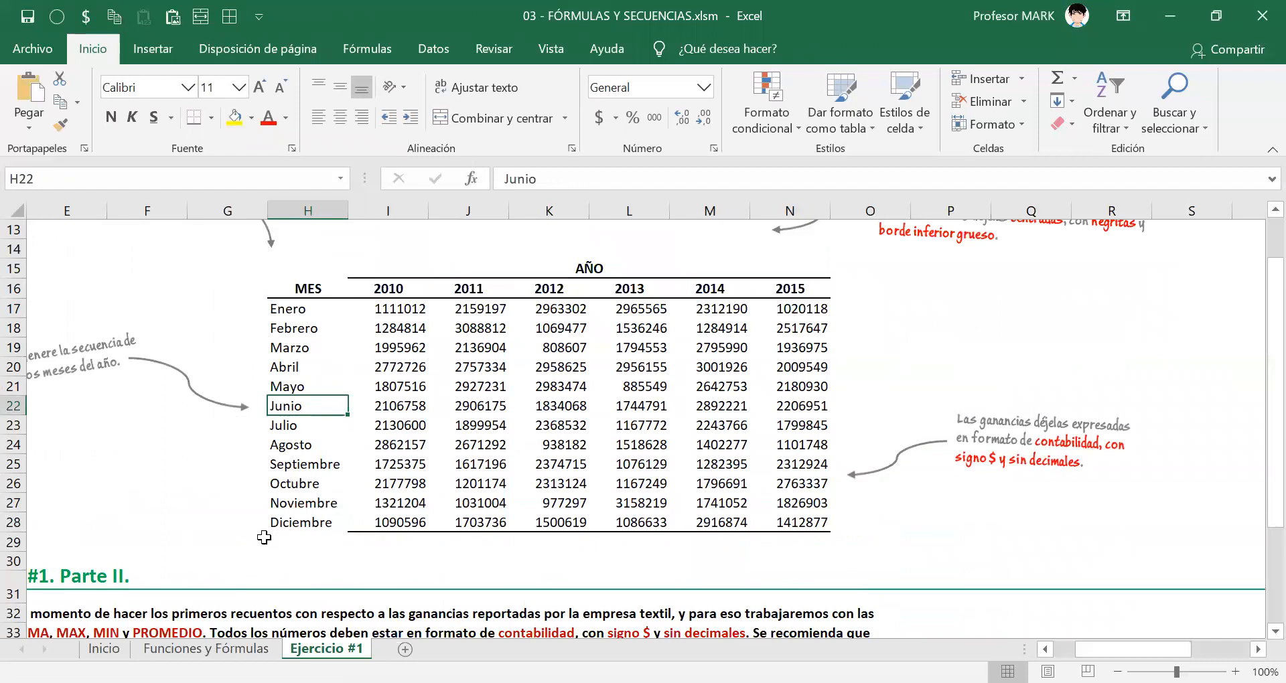
Add a thick bottom border (Borde inferior grueso) to the Diciembre cell H28.
click(287, 519)
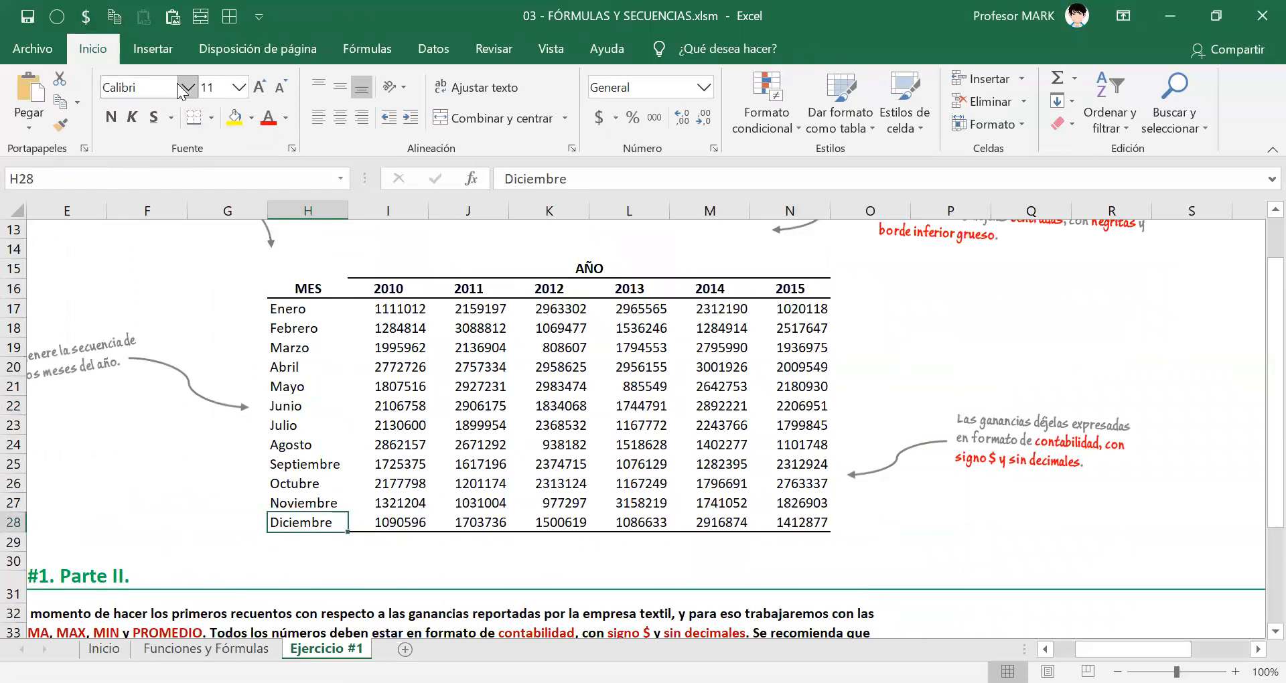
click(212, 121)
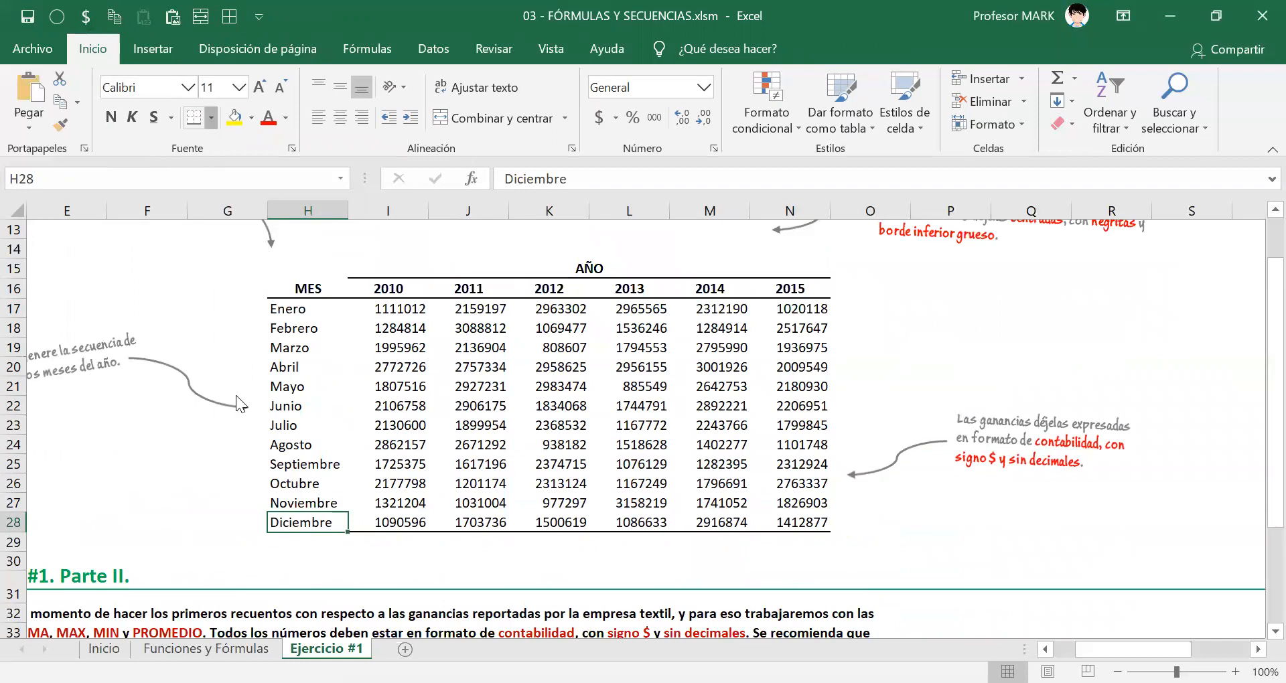
click(449, 464)
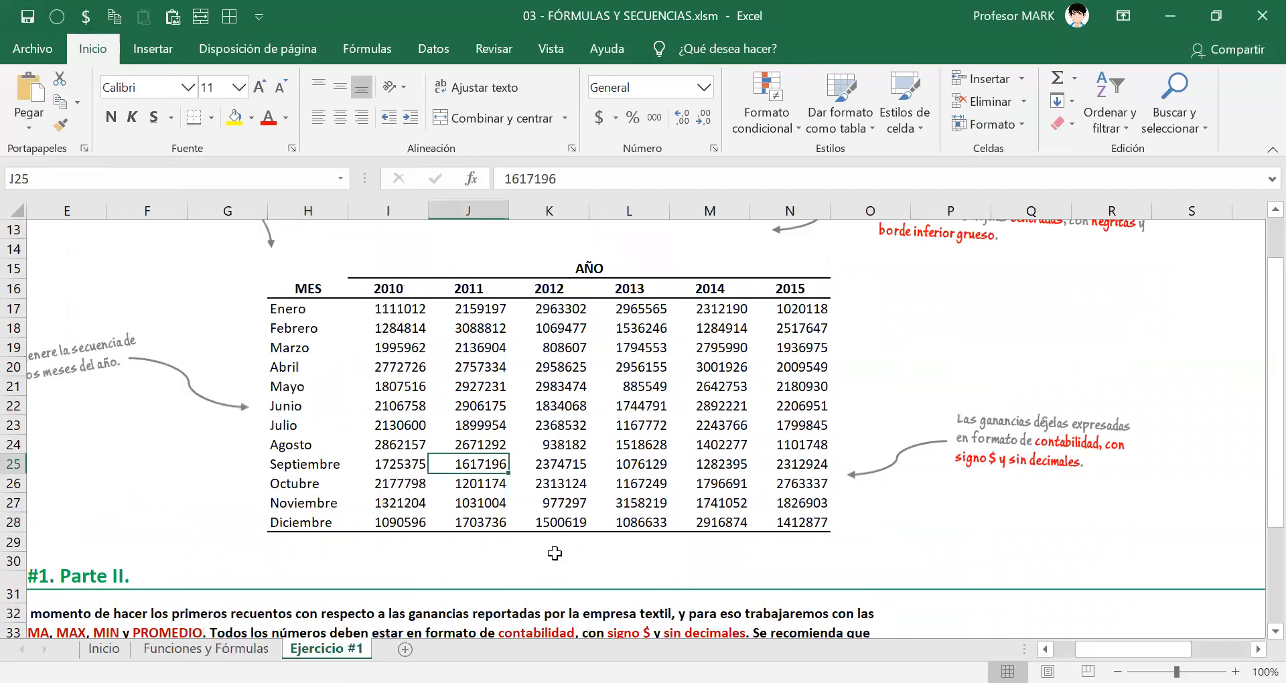
click(447, 575)
click(102, 402)
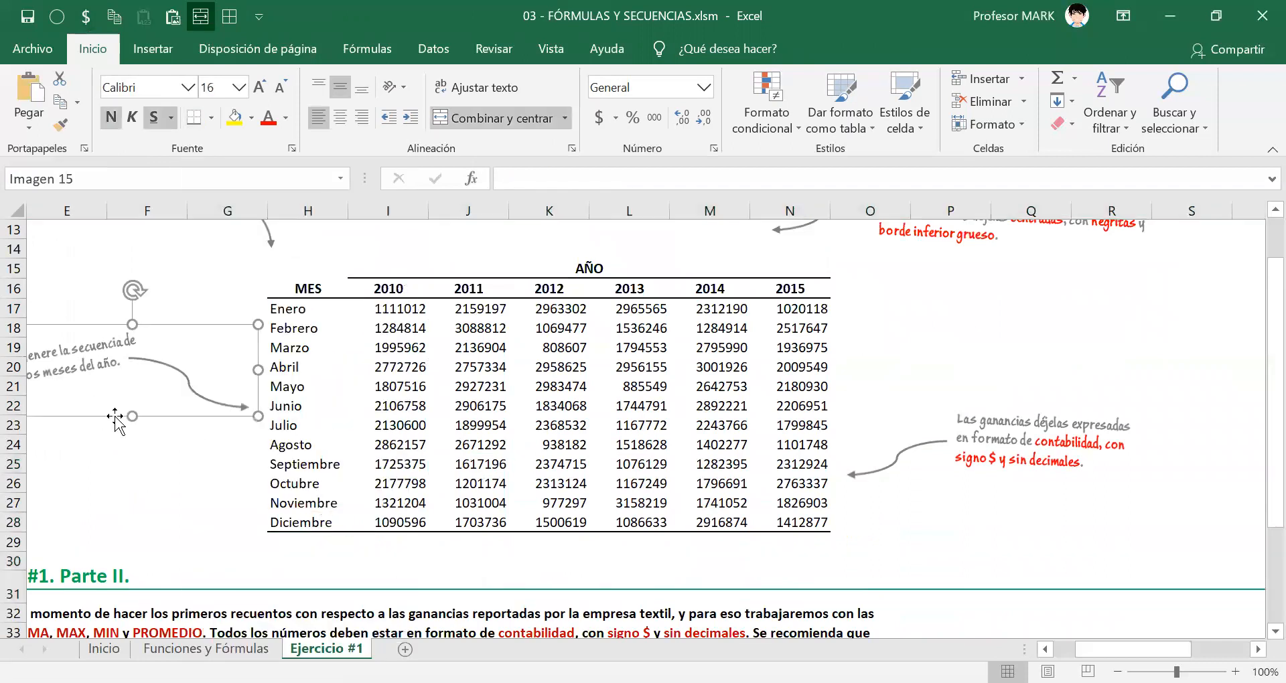
click(137, 457)
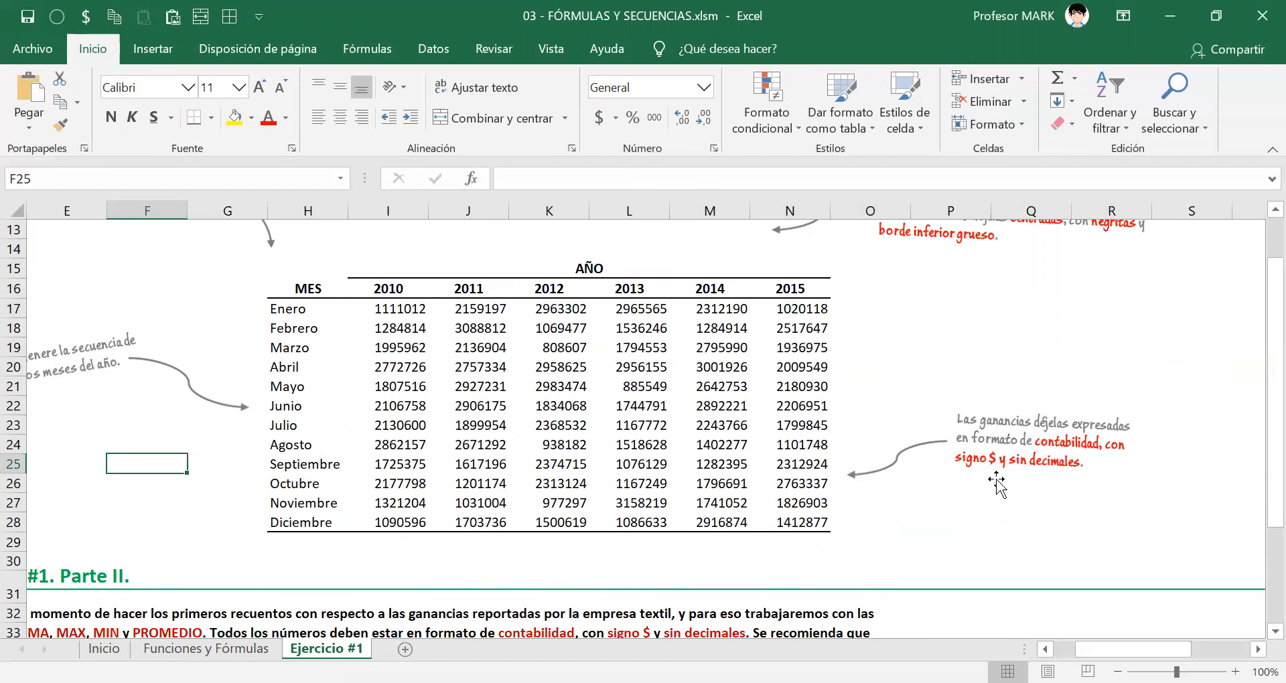
drag(395, 310, 787, 518)
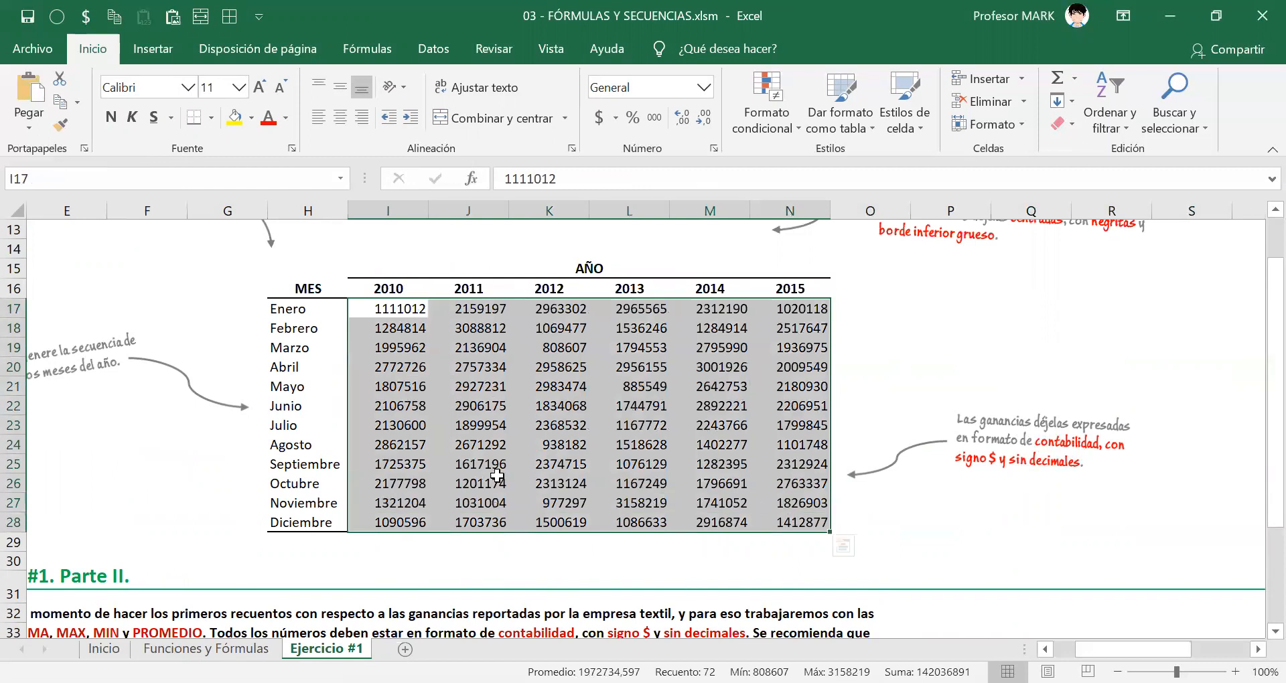
click(379, 311)
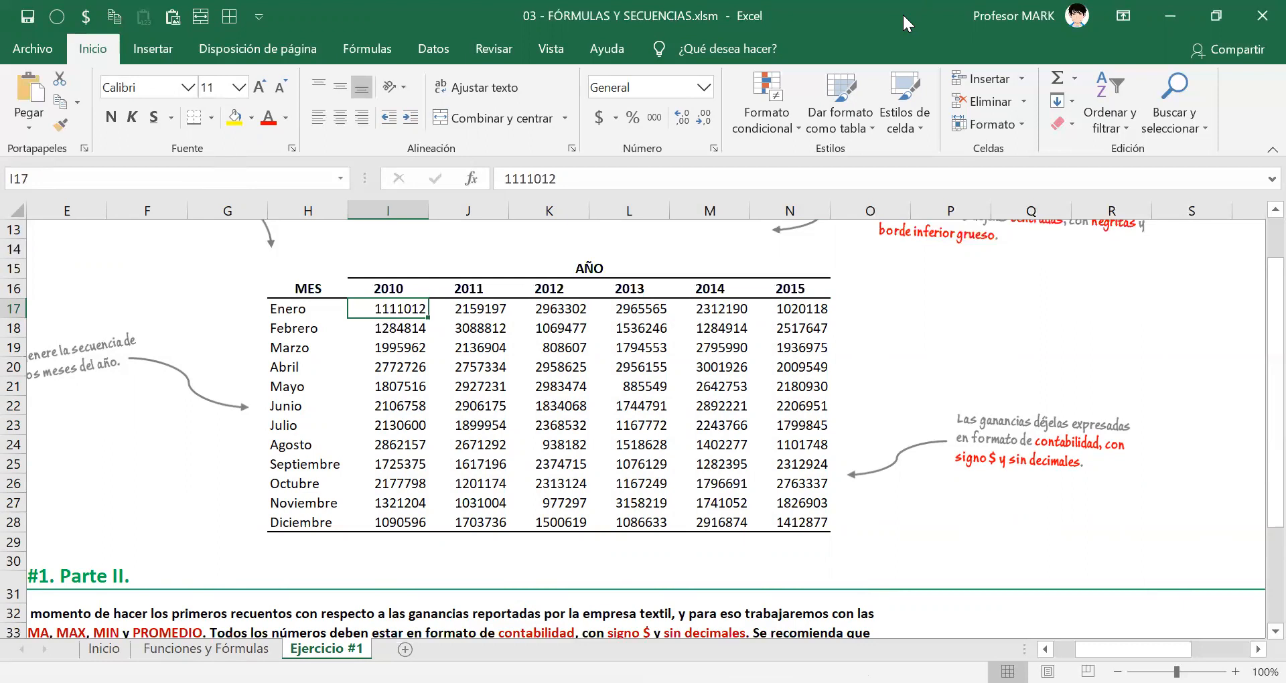
key(ctrl+shift+Down)
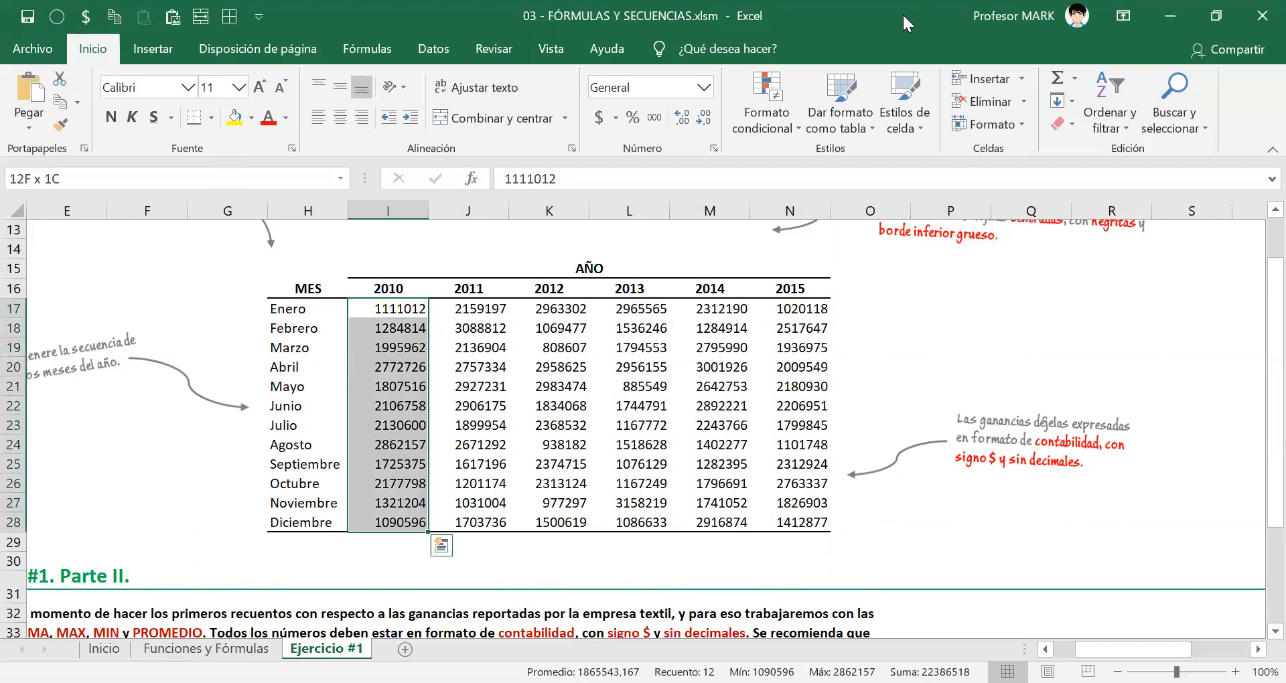
key(ctrl+shift+Right)
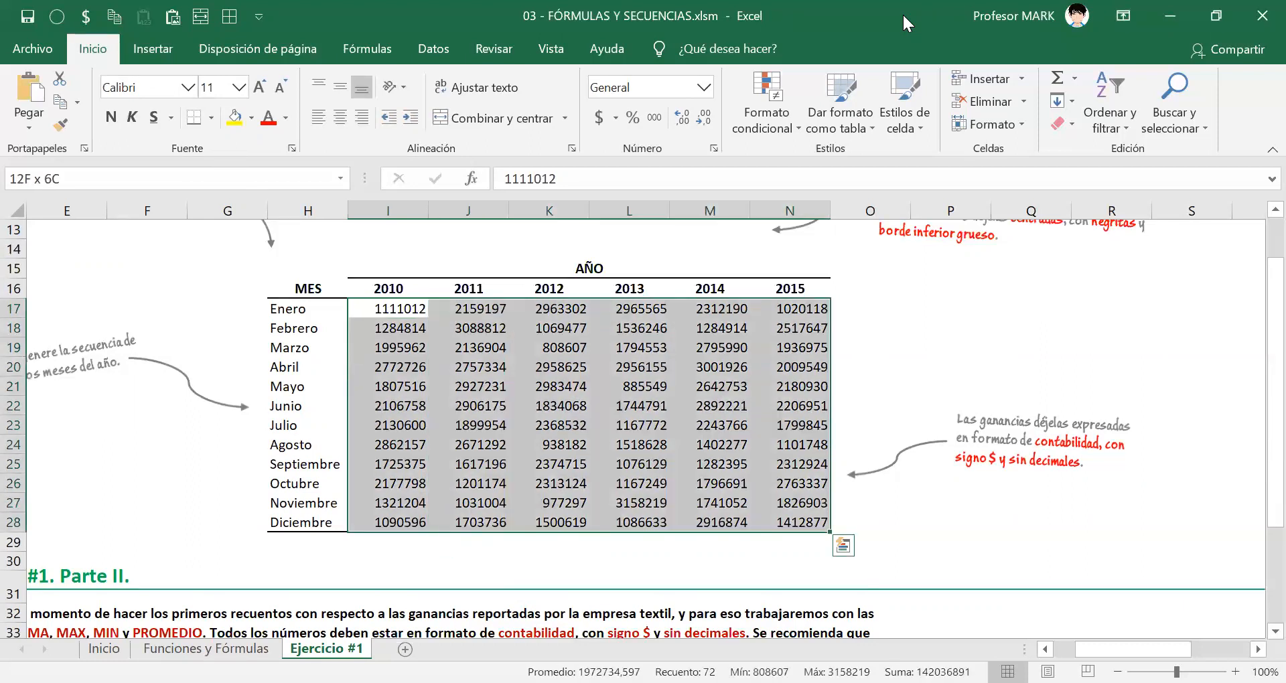
key(Up)
key(Down)
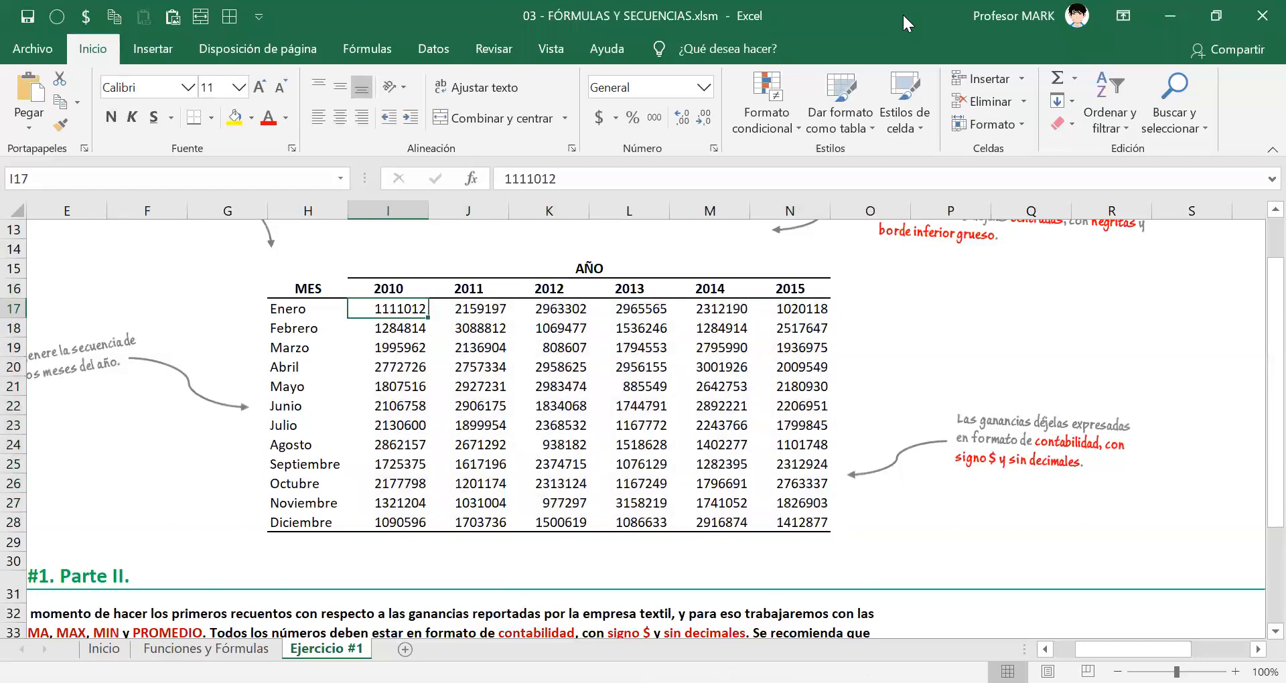
Format the profits in I17:N28 as Contabilidad with the $ symbol and 0 decimal places.
key(ctrl+shift+Right)
key(ctrl+shift+Down)
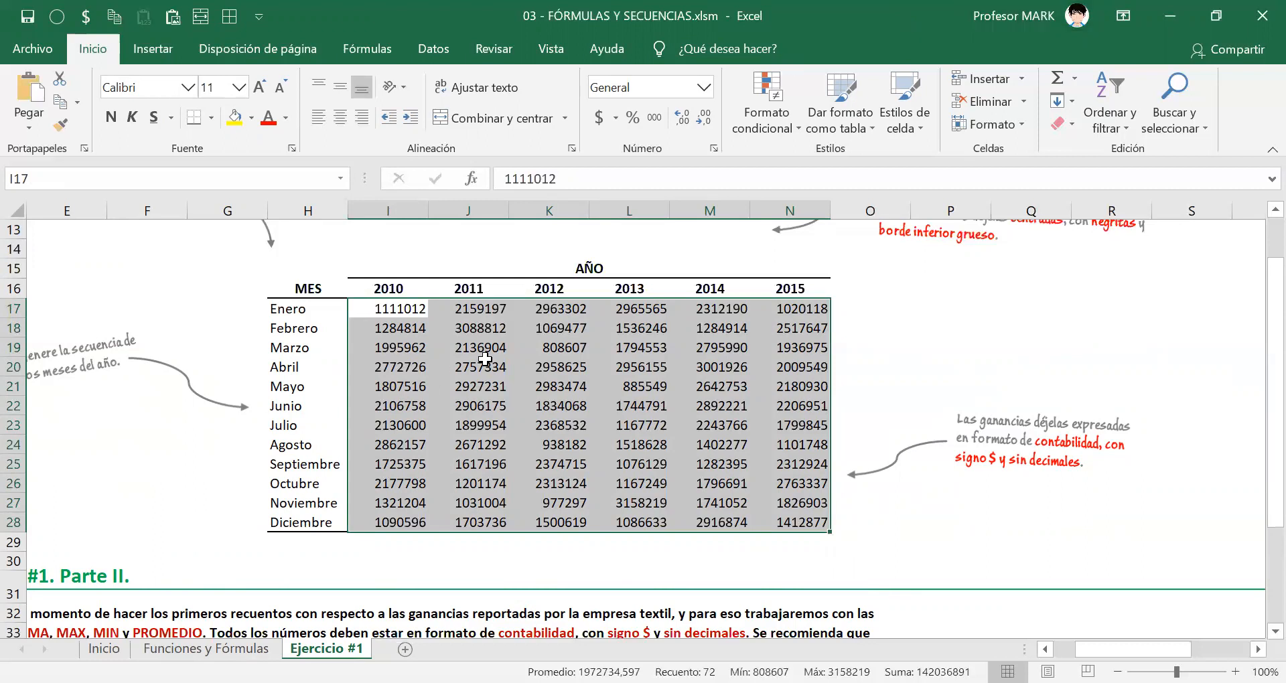
right_click(487, 526)
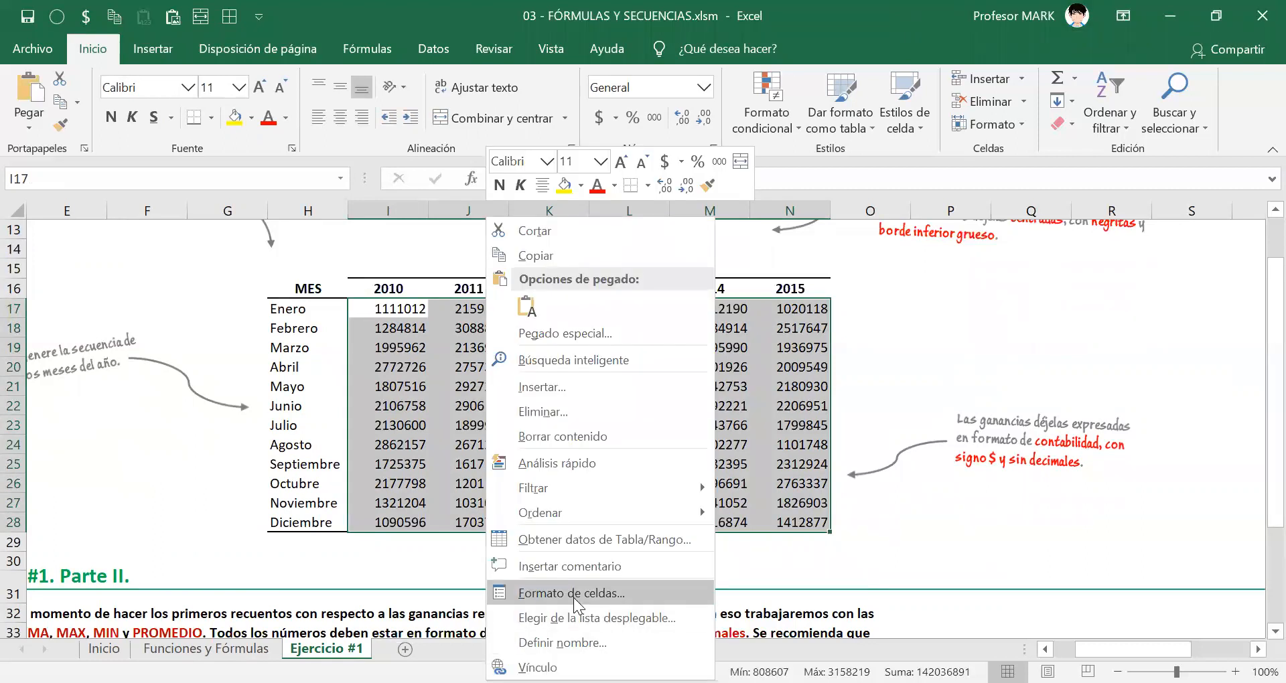
click(574, 595)
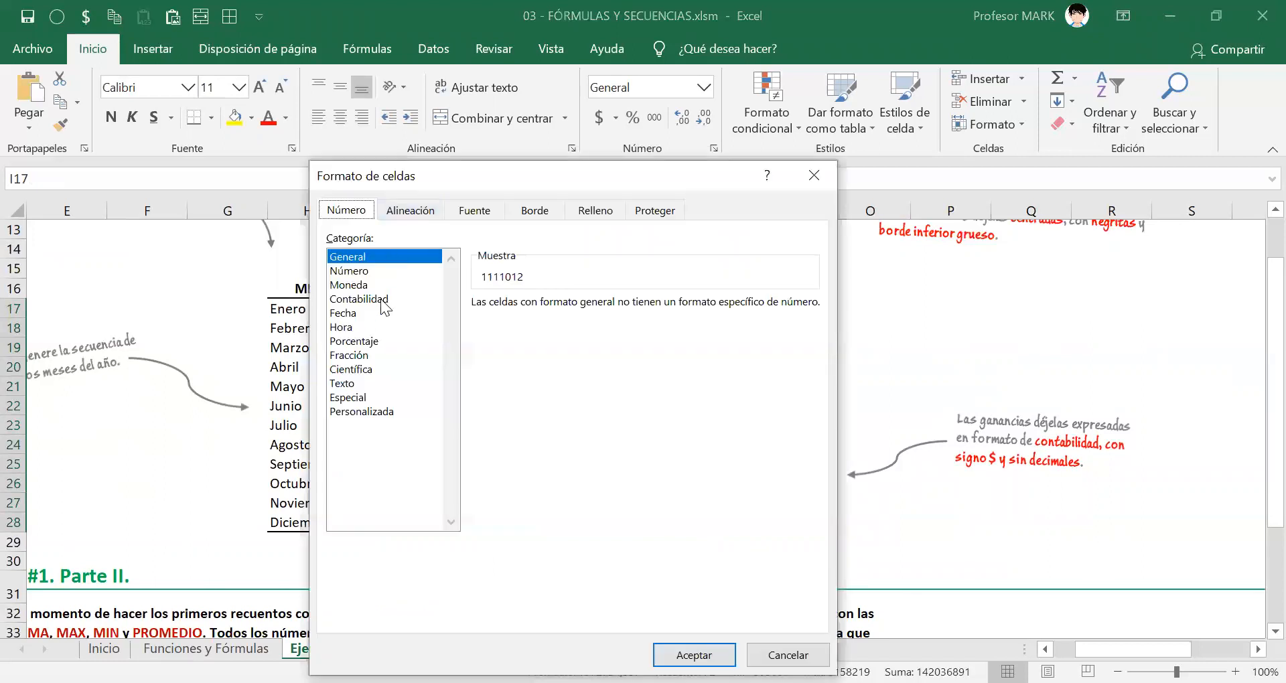
click(382, 301)
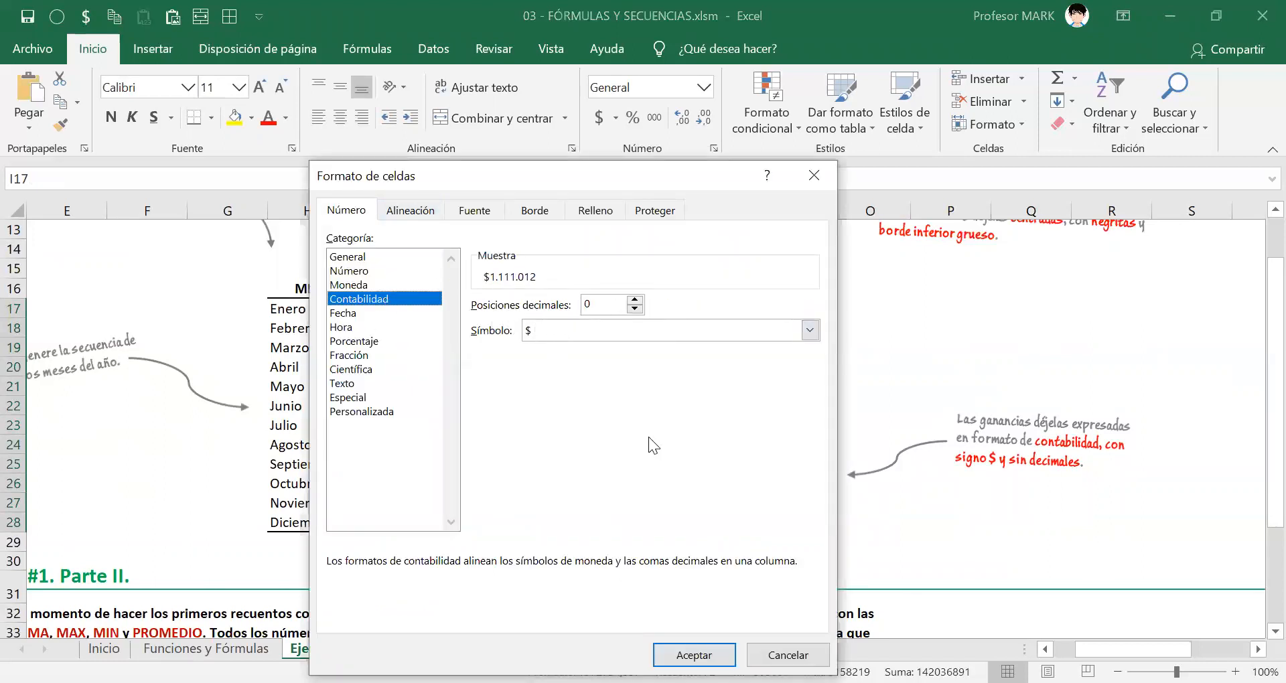
drag(521, 165, 356, 118)
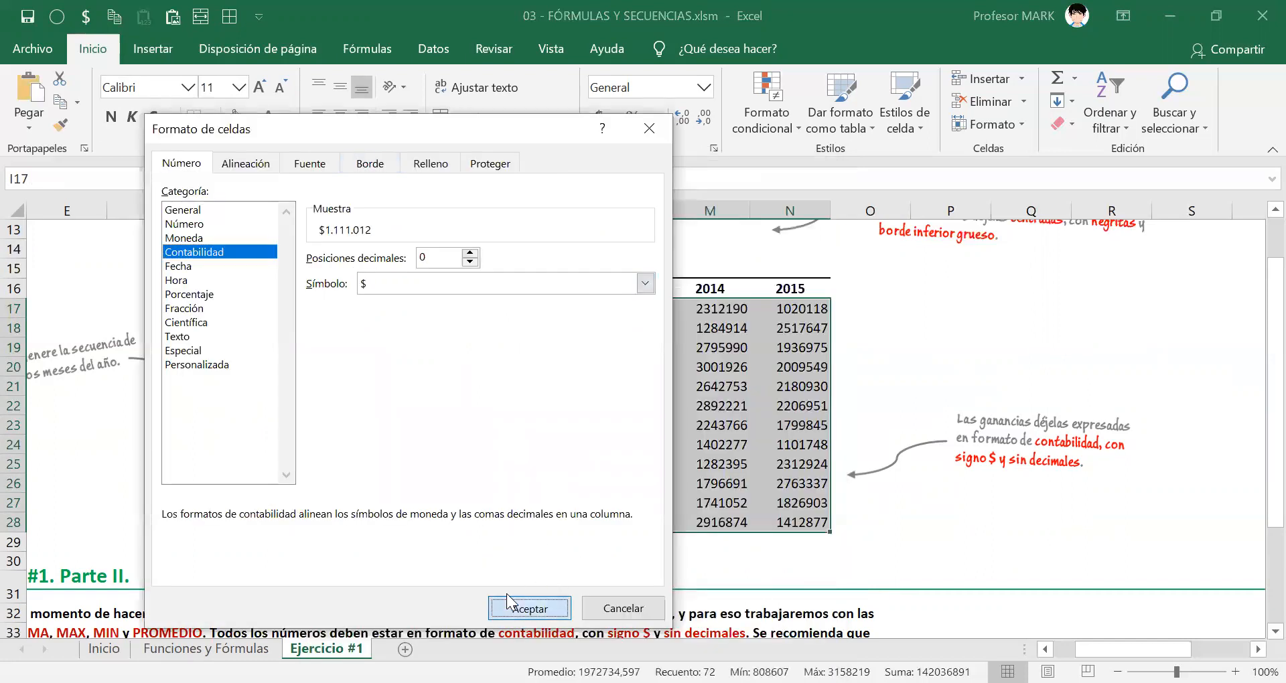
click(506, 593)
click(521, 410)
click(621, 406)
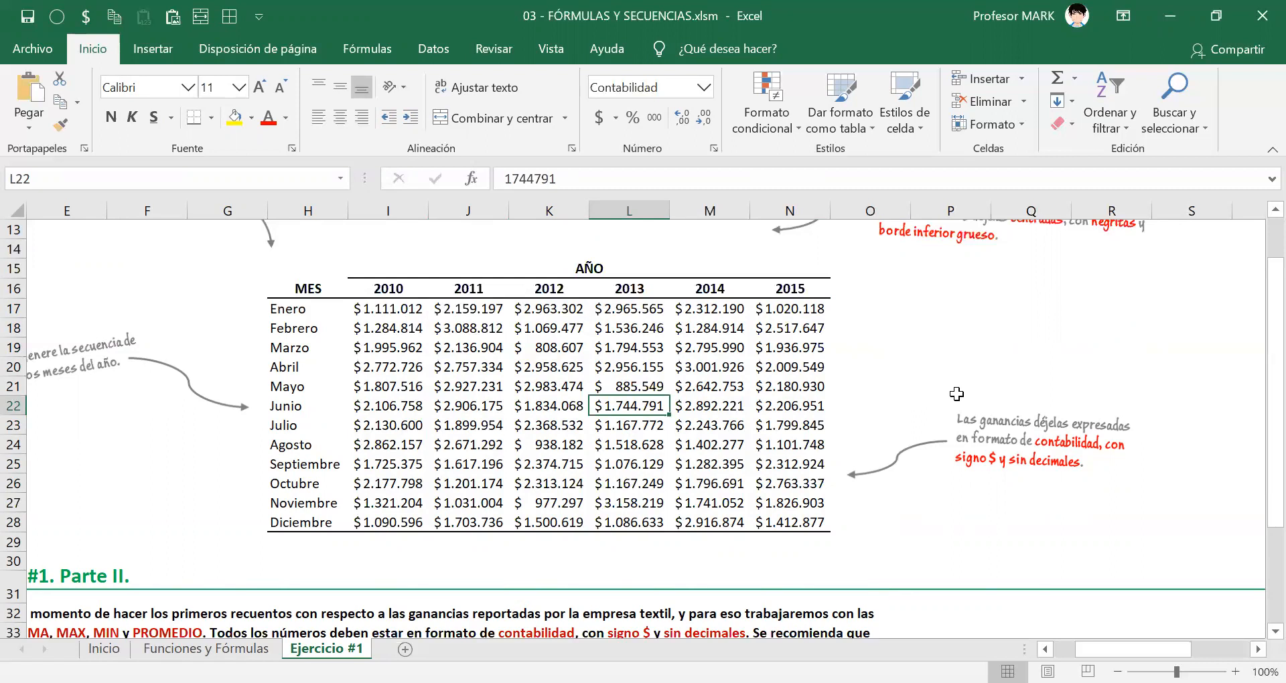
Examine the Ejercicio #1 Parte II instructions, the empty summary table and the recommended function for each type of UTILIDAD.
click(723, 15)
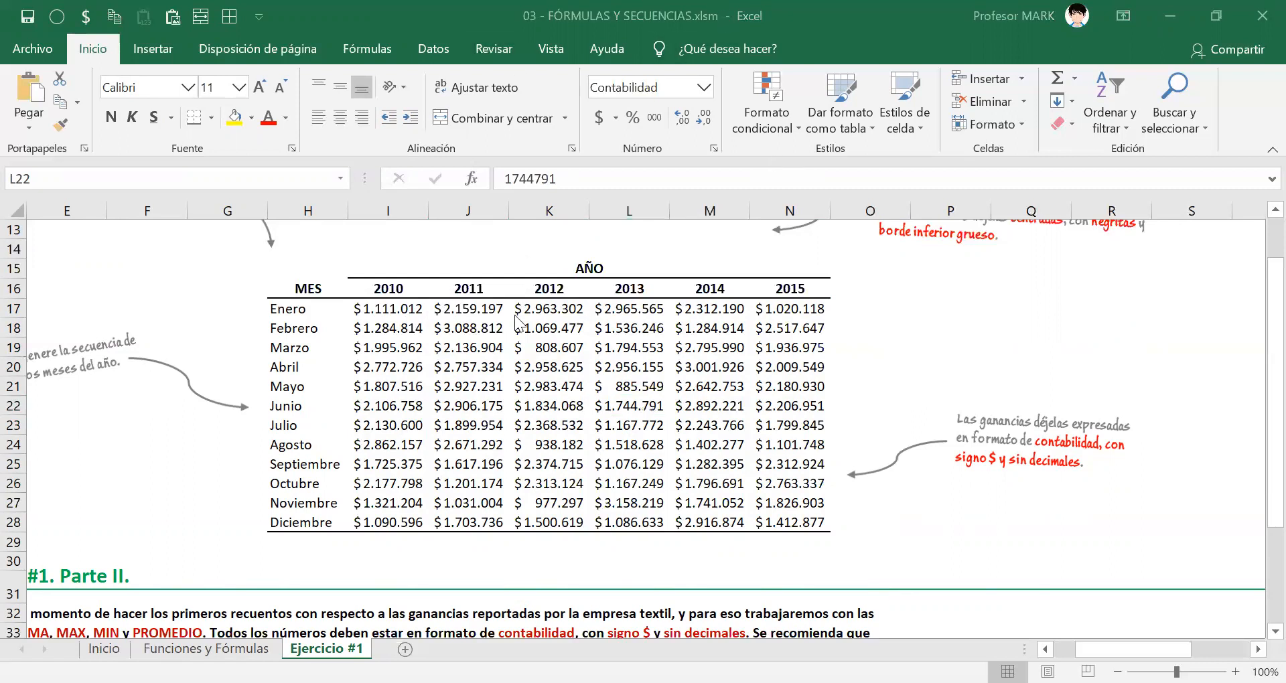
scroll(379, 365, down, 10)
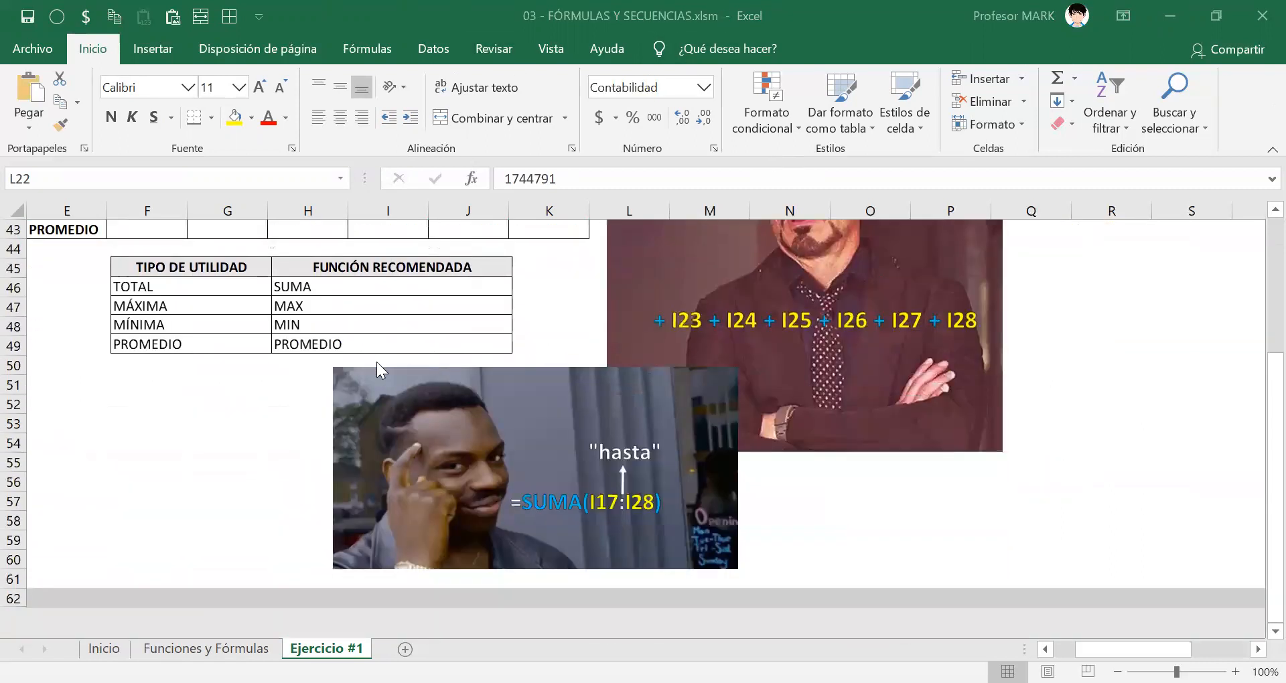
scroll(377, 362, up, 12)
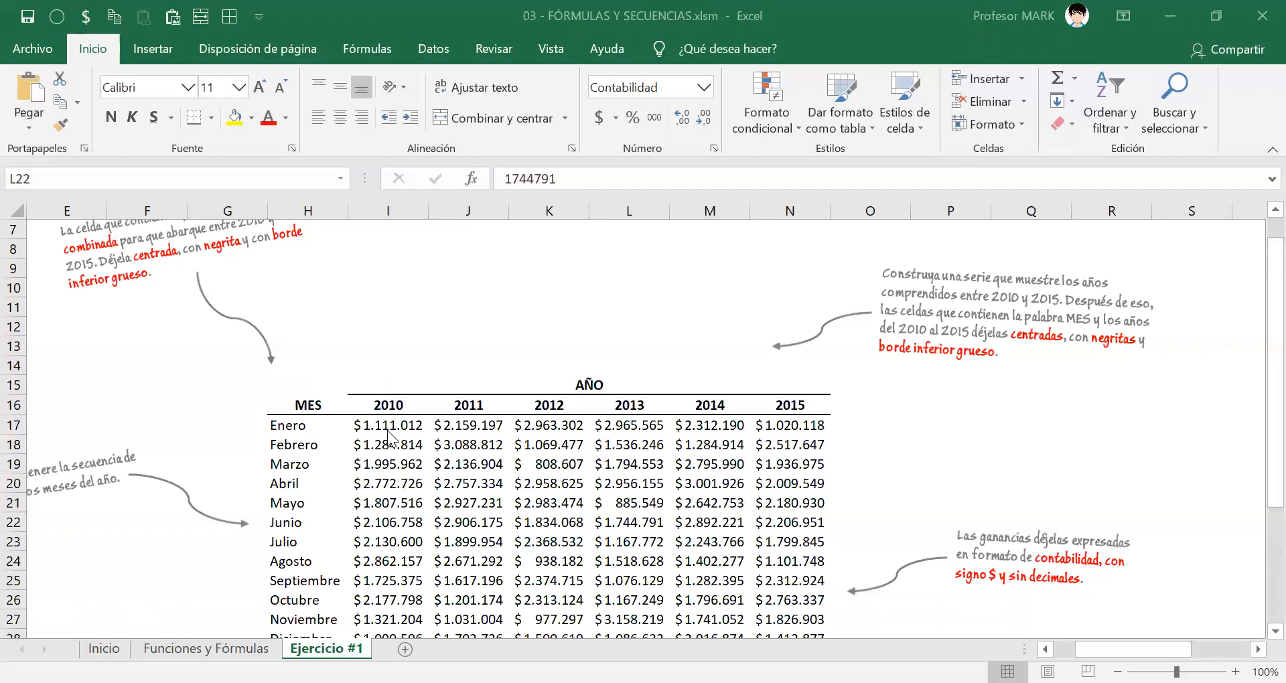
click(387, 424)
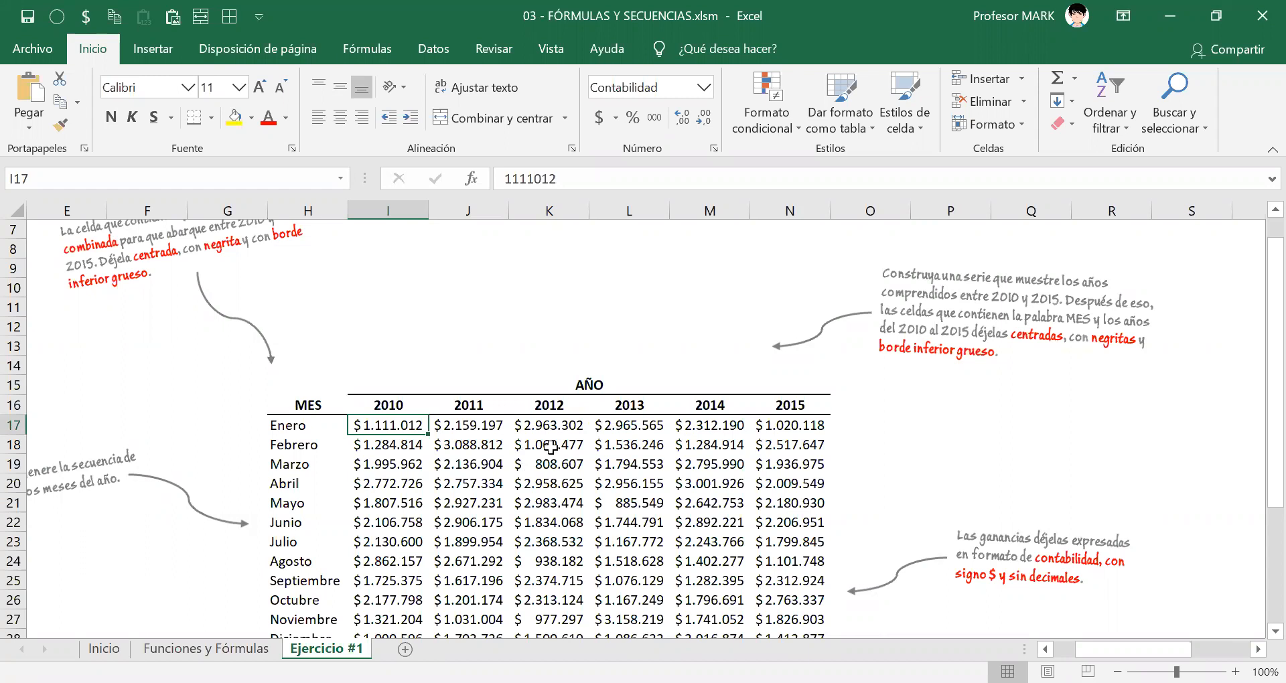
scroll(545, 391, down, 6)
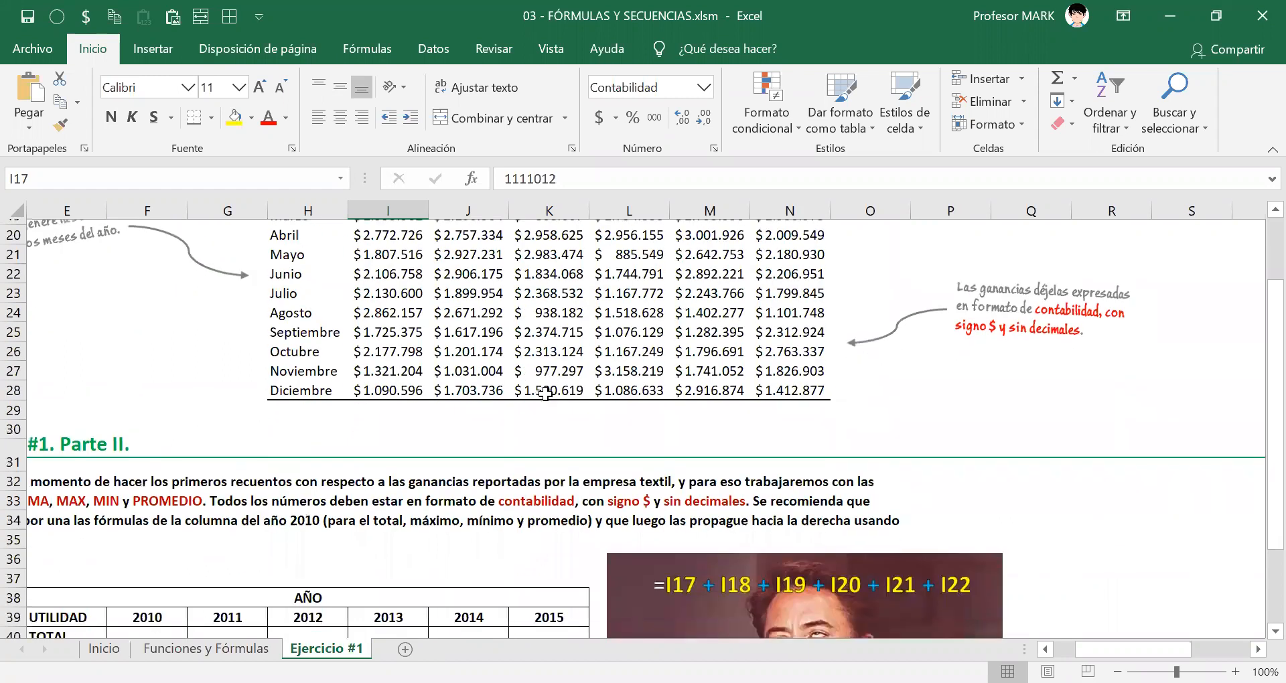
scroll(860, 355, left, 3)
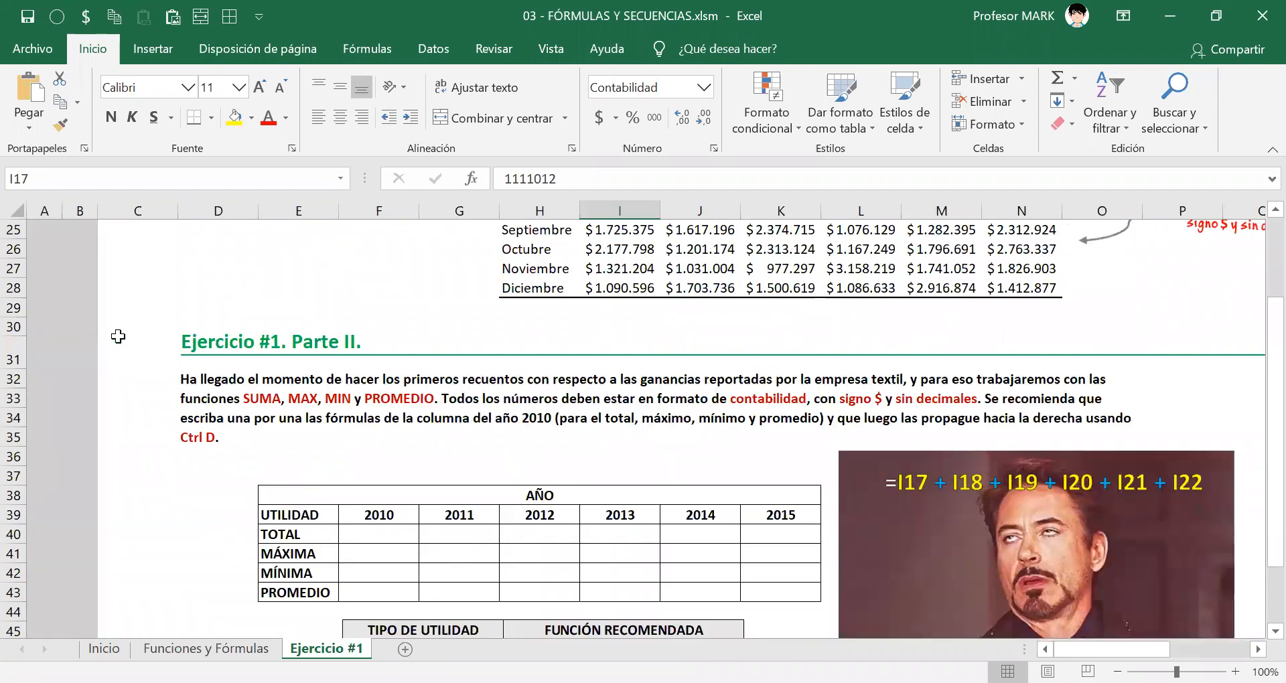
scroll(860, 355, down, 5)
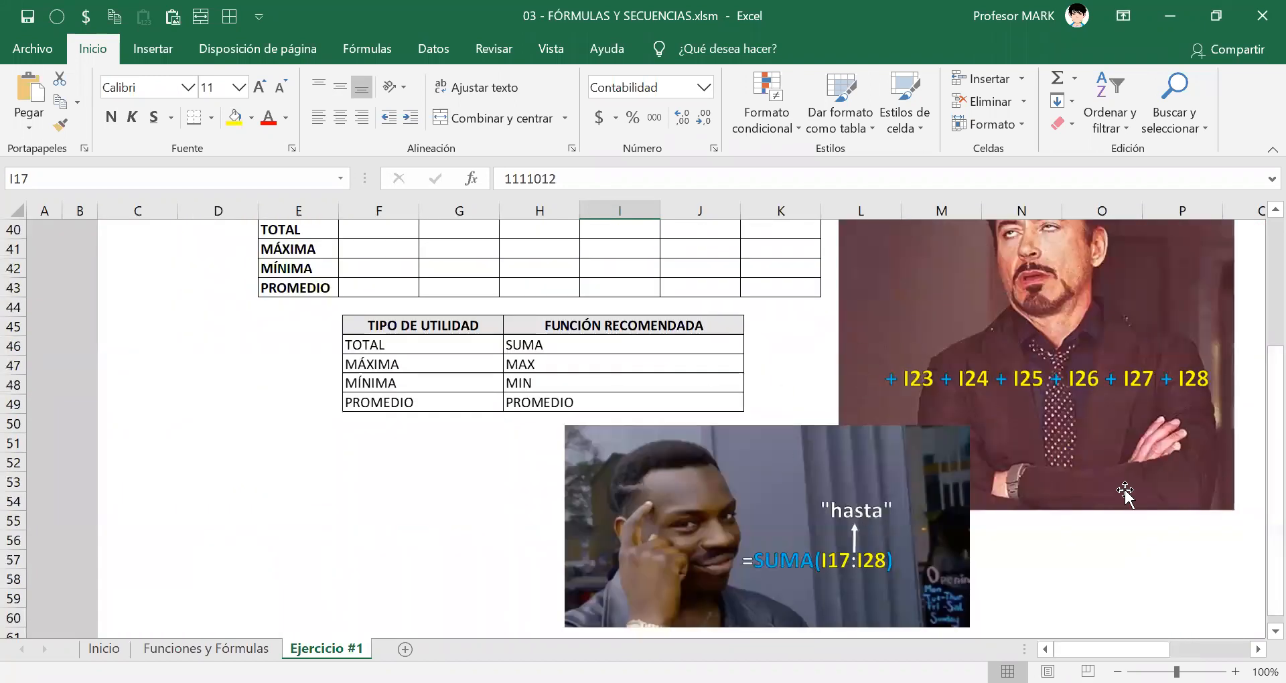
scroll(1125, 492, up, 4)
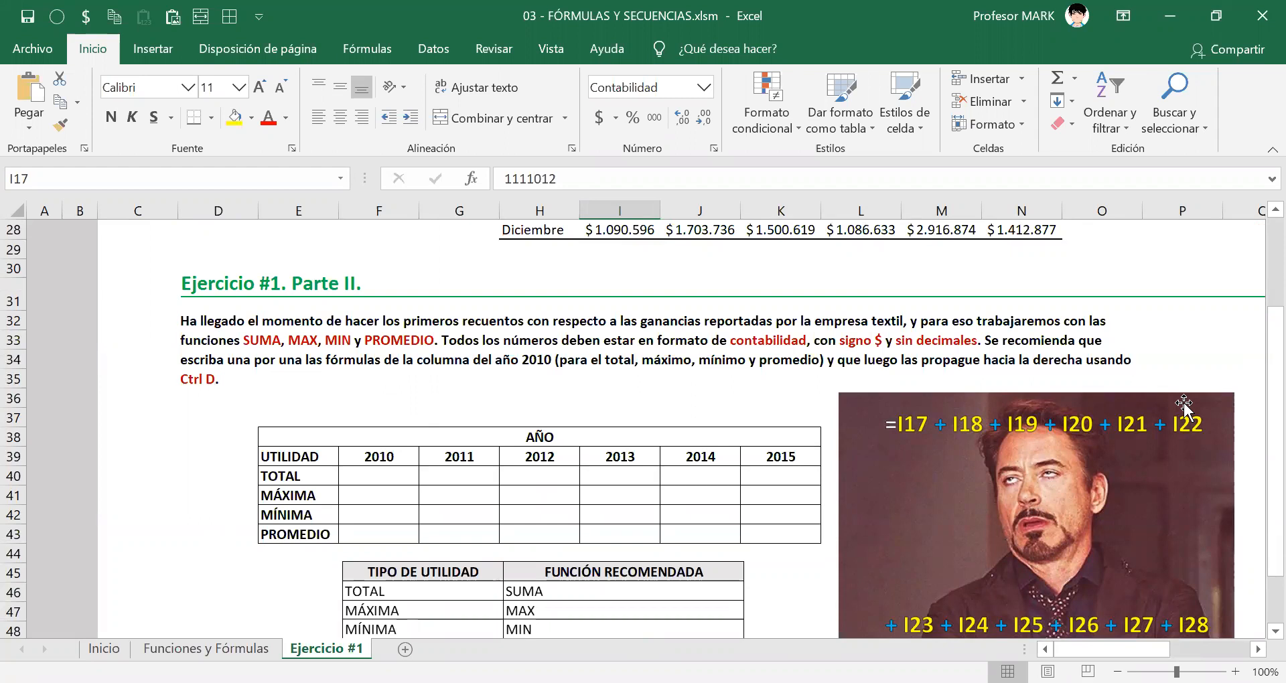
scroll(1185, 405, up, 4)
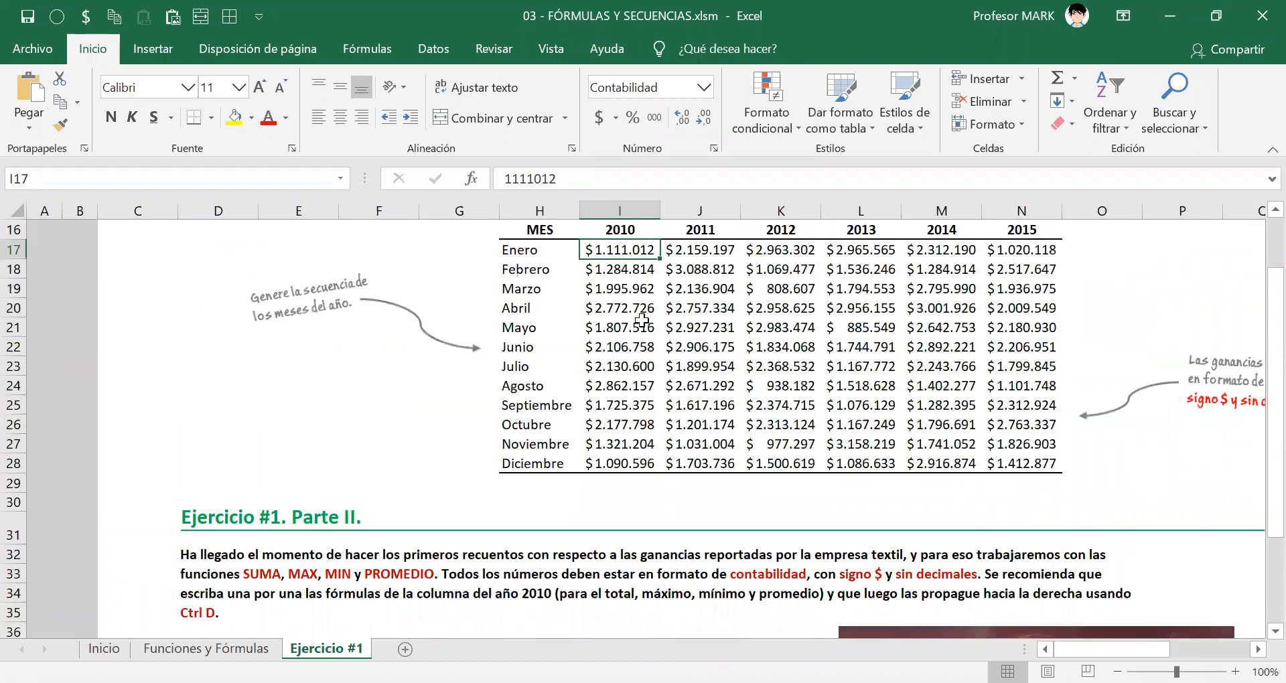
Review the 2010 and 2011 profit columns, then the UTILIDAD labels and year headings of the Parte II table.
drag(630, 396, 653, 484)
drag(703, 254, 703, 470)
scroll(703, 470, down, 5)
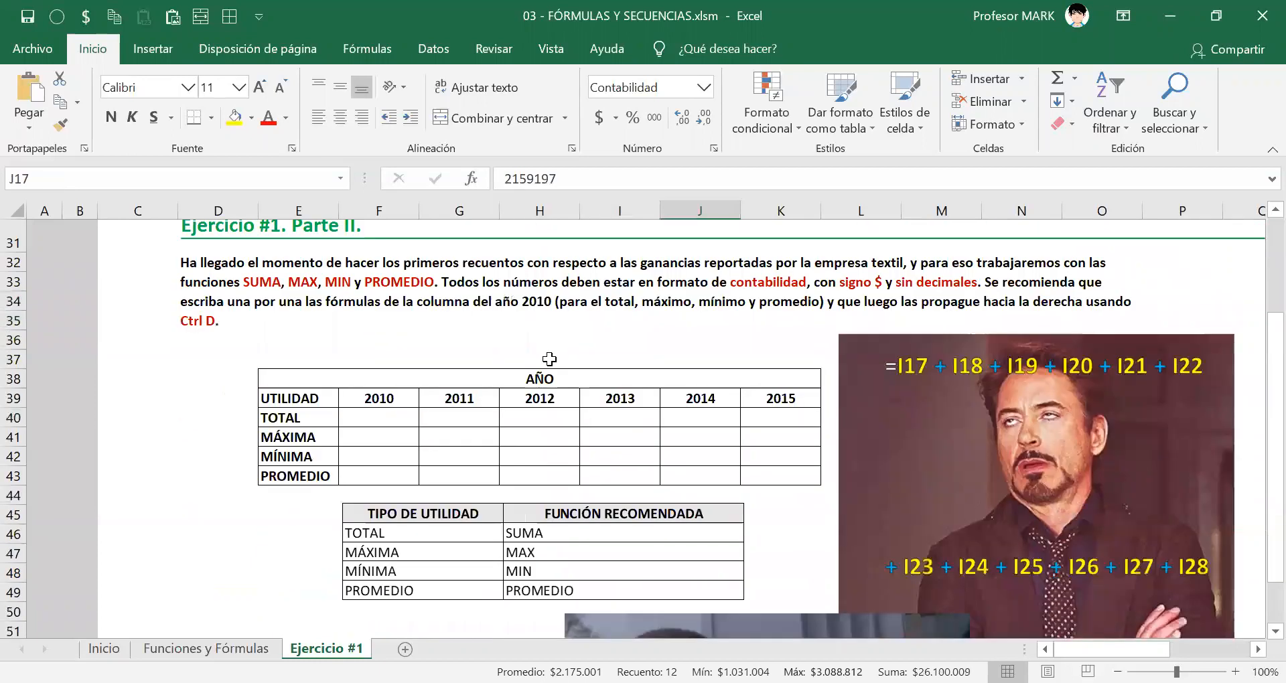
click(278, 420)
click(280, 438)
click(282, 456)
key(Down)
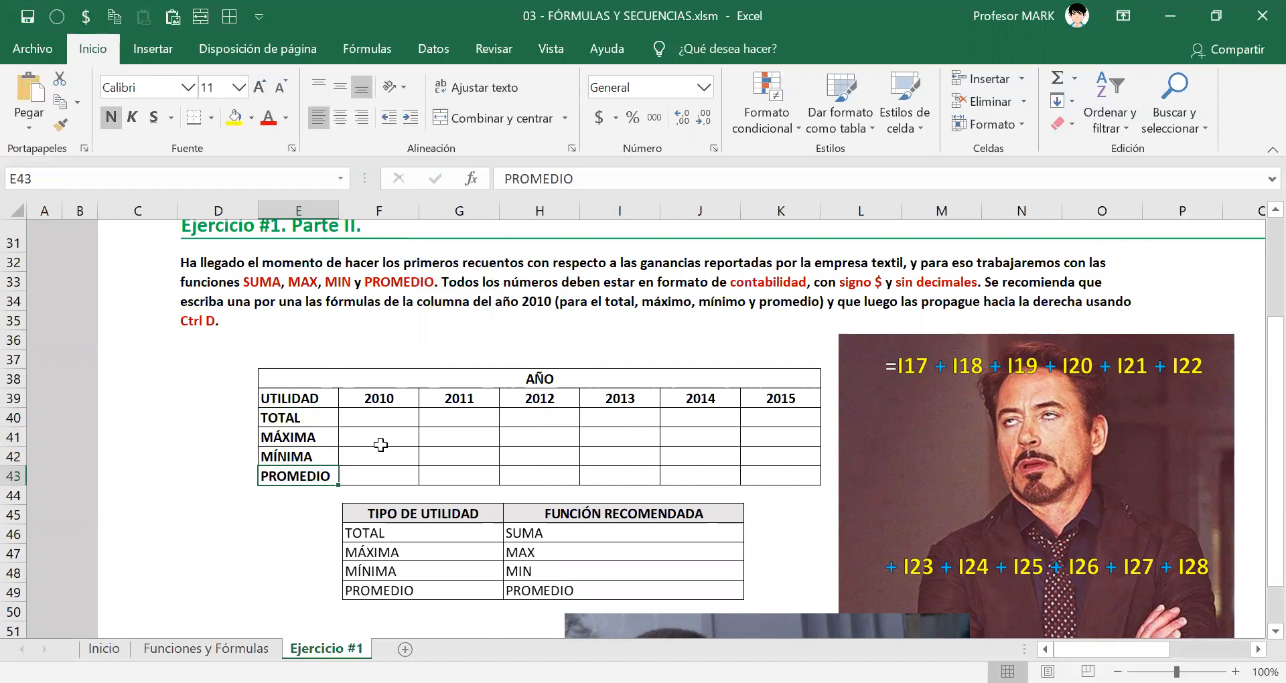
drag(380, 400, 774, 409)
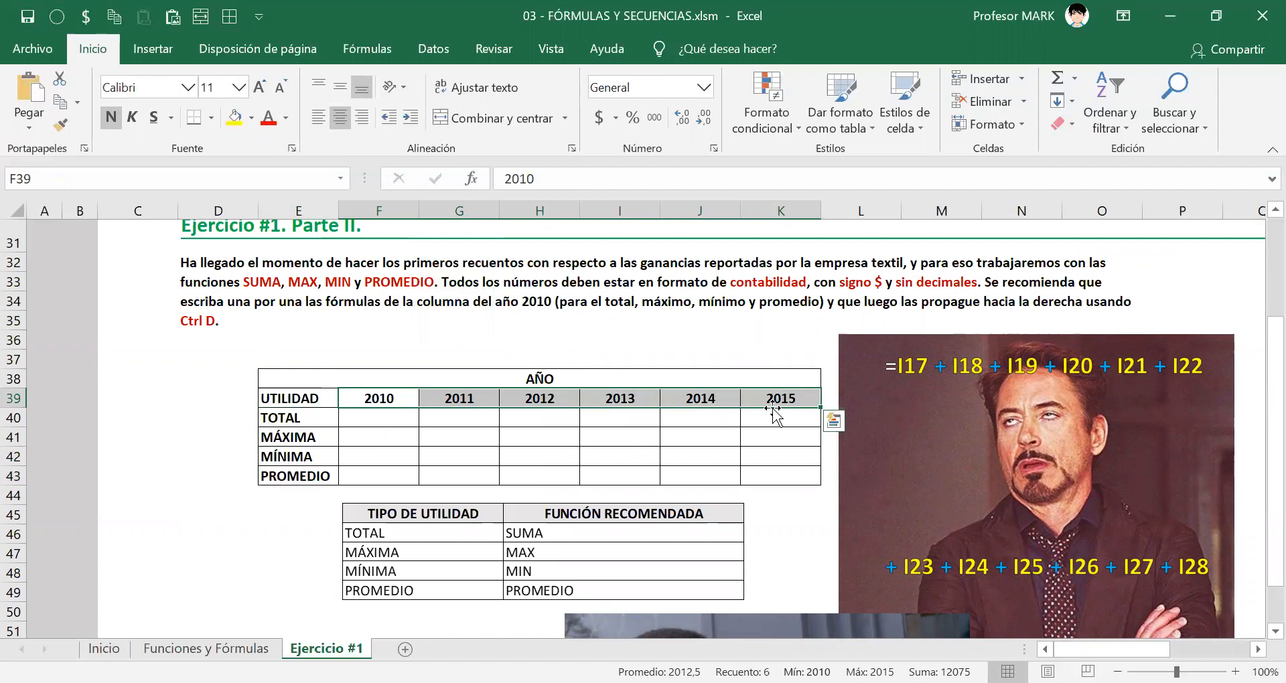
click(389, 420)
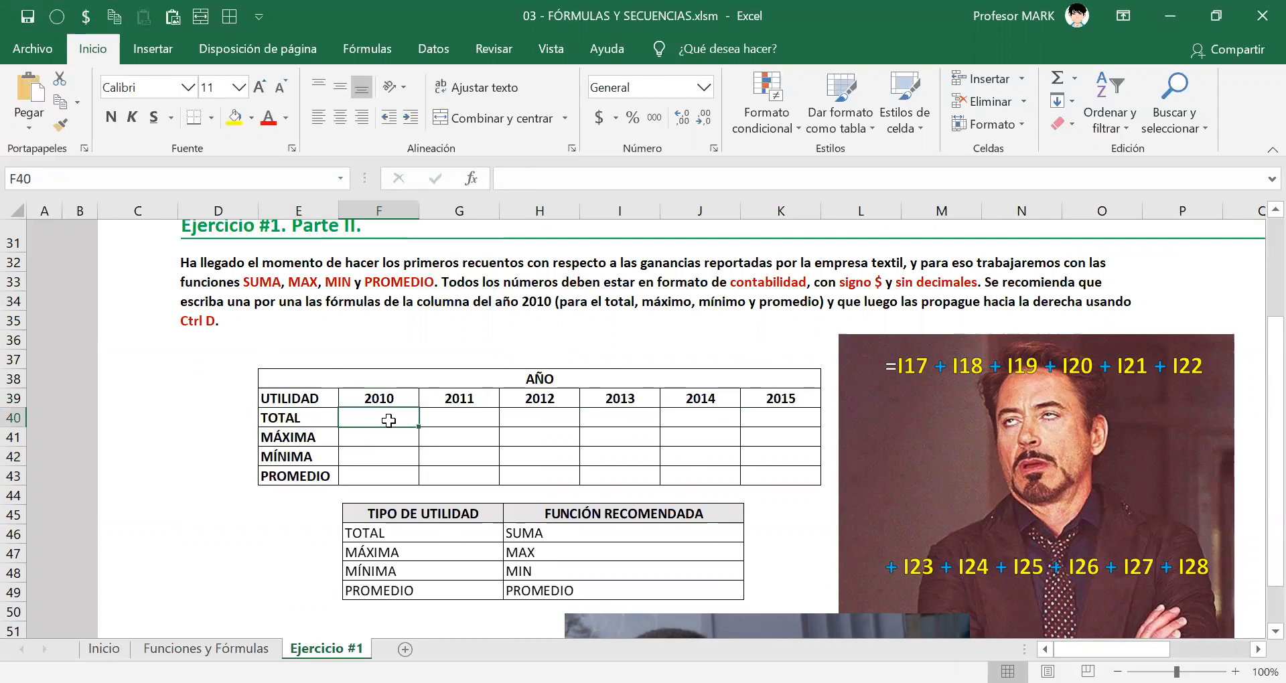
Move the TIPO DE UTILIDAD picture left and slightly down, leaving a gap below the summary table, and select cell F40.
scroll(429, 423, down, 2)
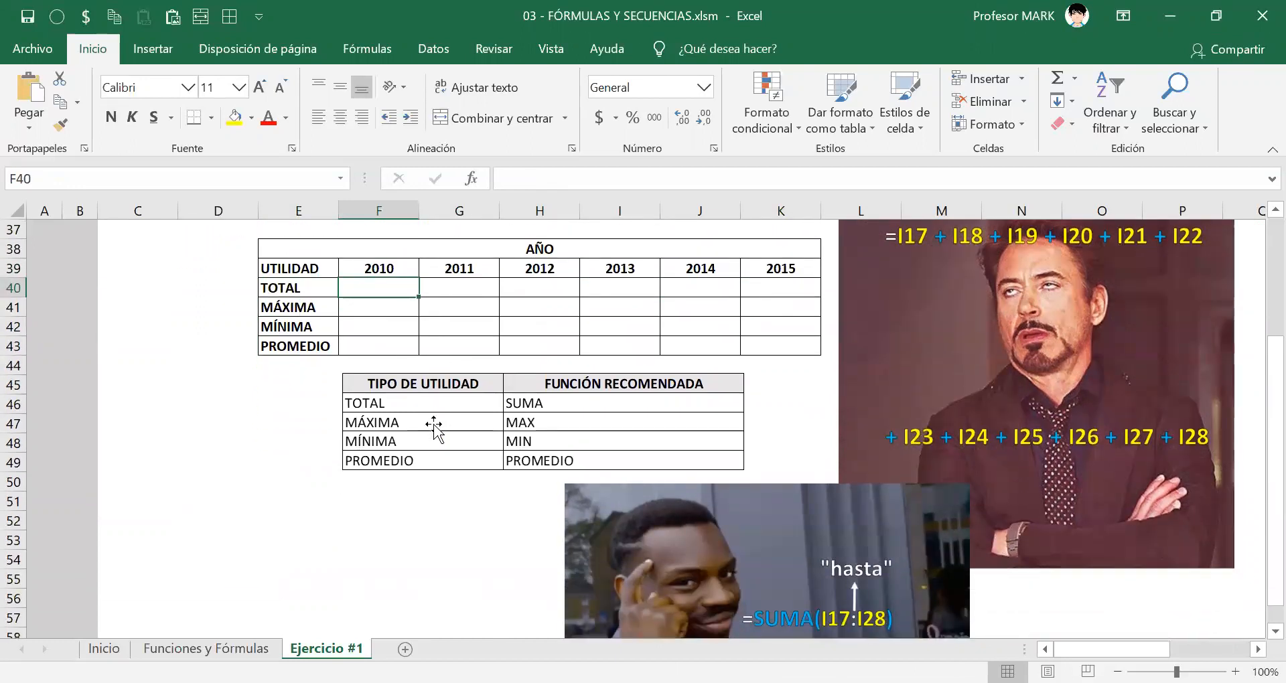
click(417, 405)
drag(495, 401, 351, 405)
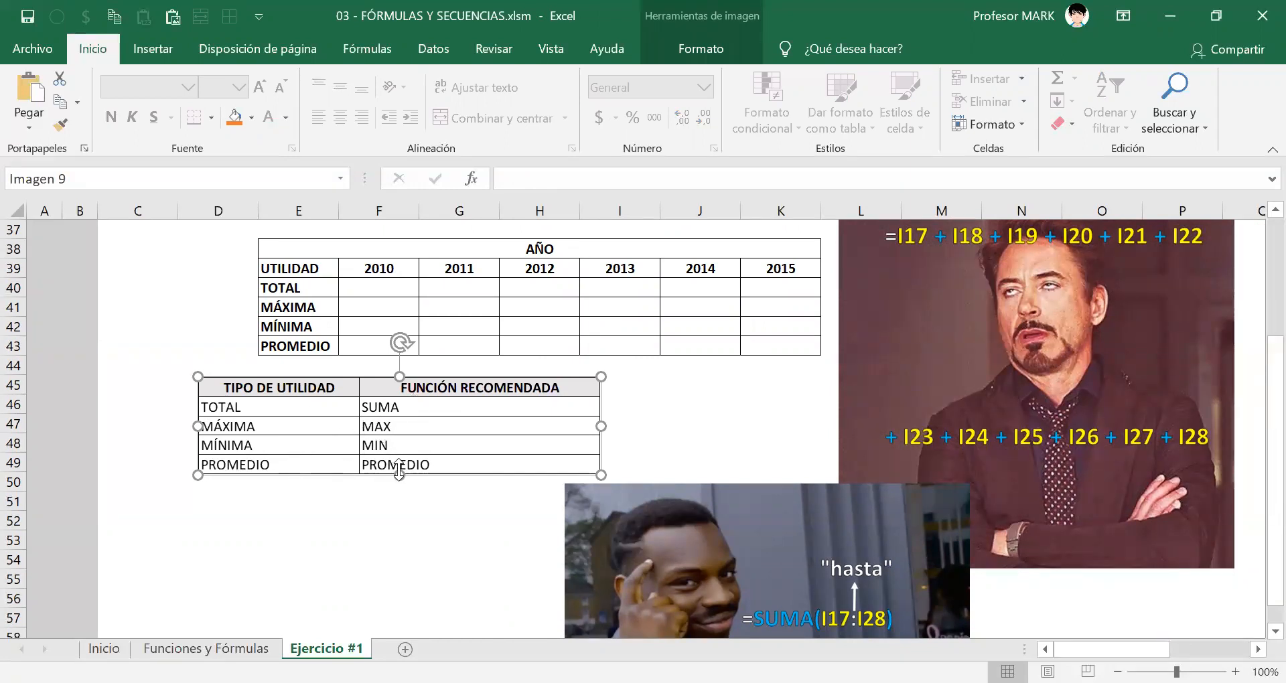
drag(417, 441, 418, 459)
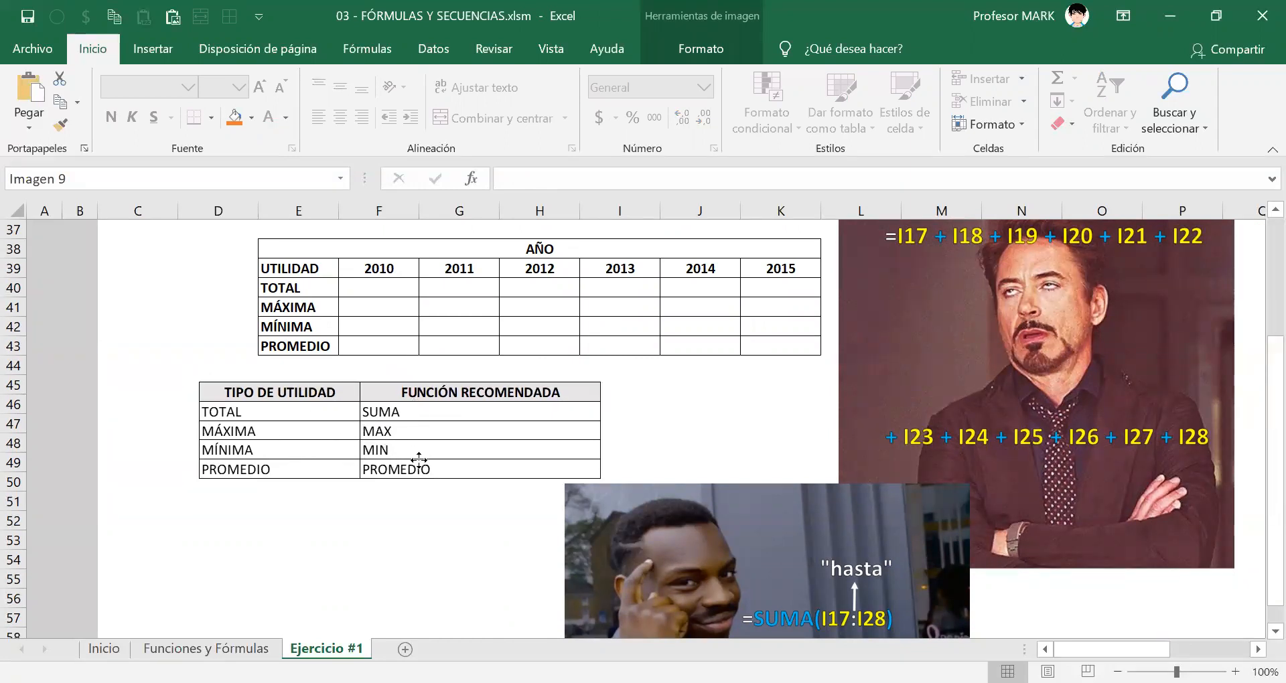
click(377, 296)
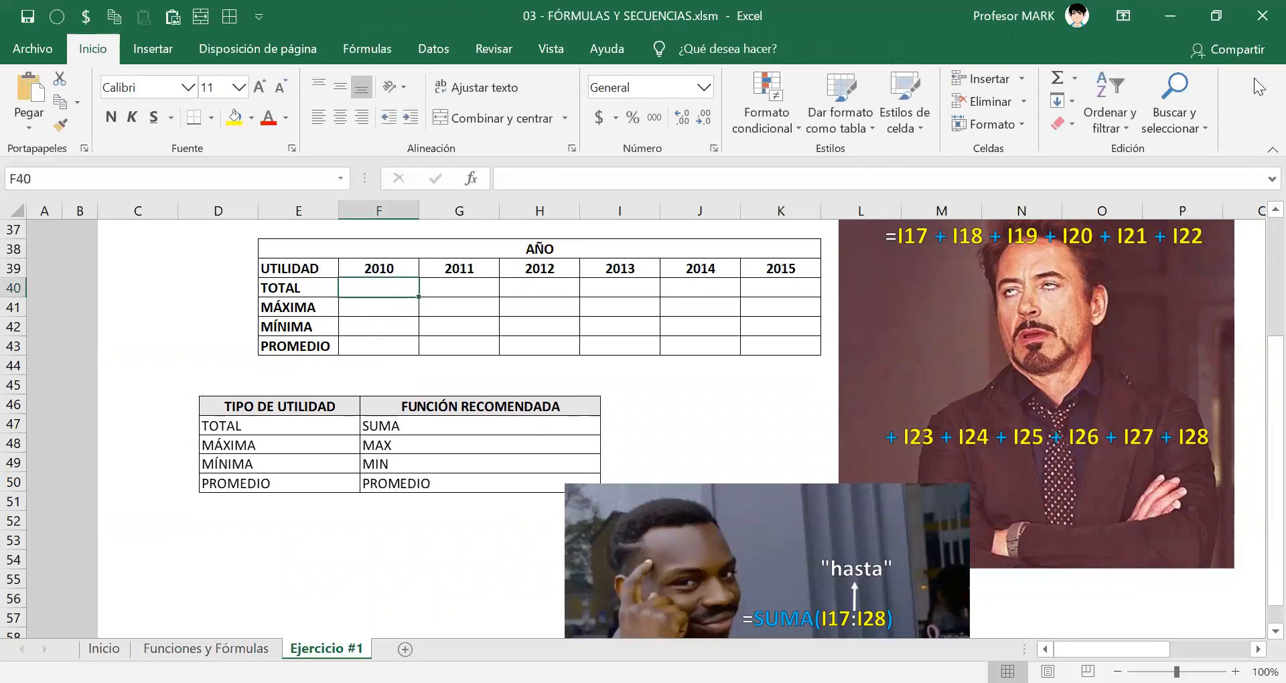
Begin a formula in cell F40, the 2010 TOTAL of the Parte II summary table.
scroll(593, 374, up, 8)
scroll(597, 377, down, 6)
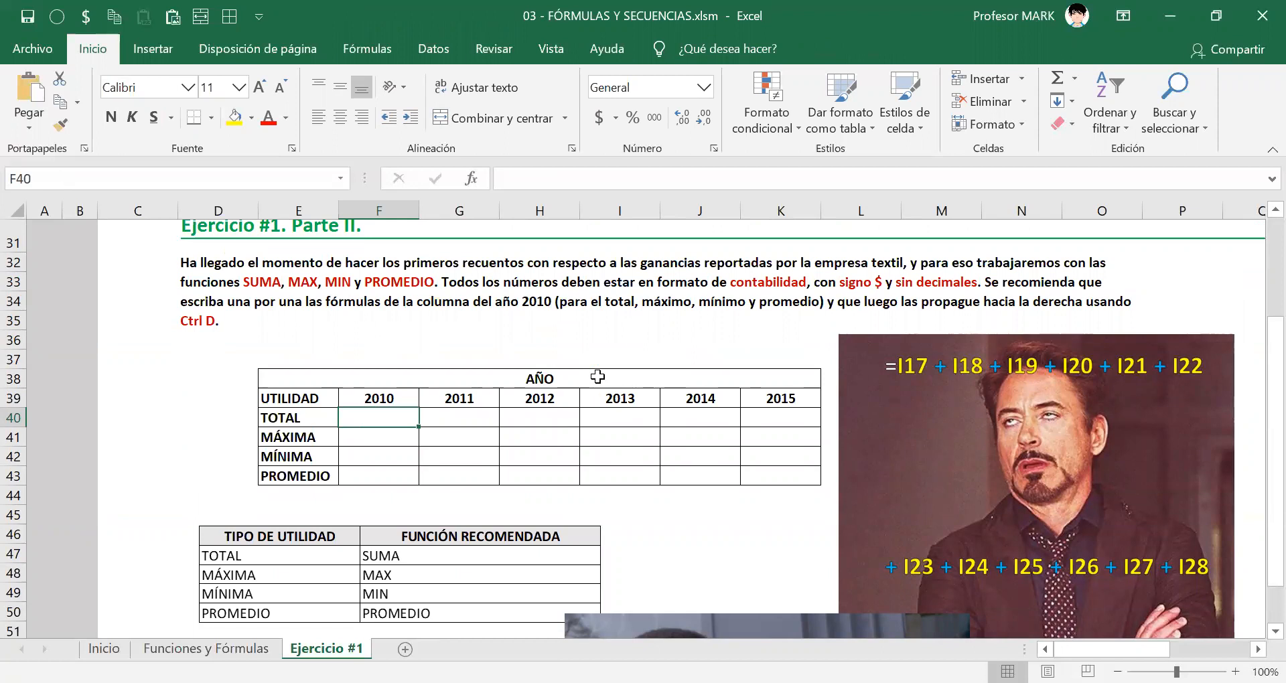
text(=)
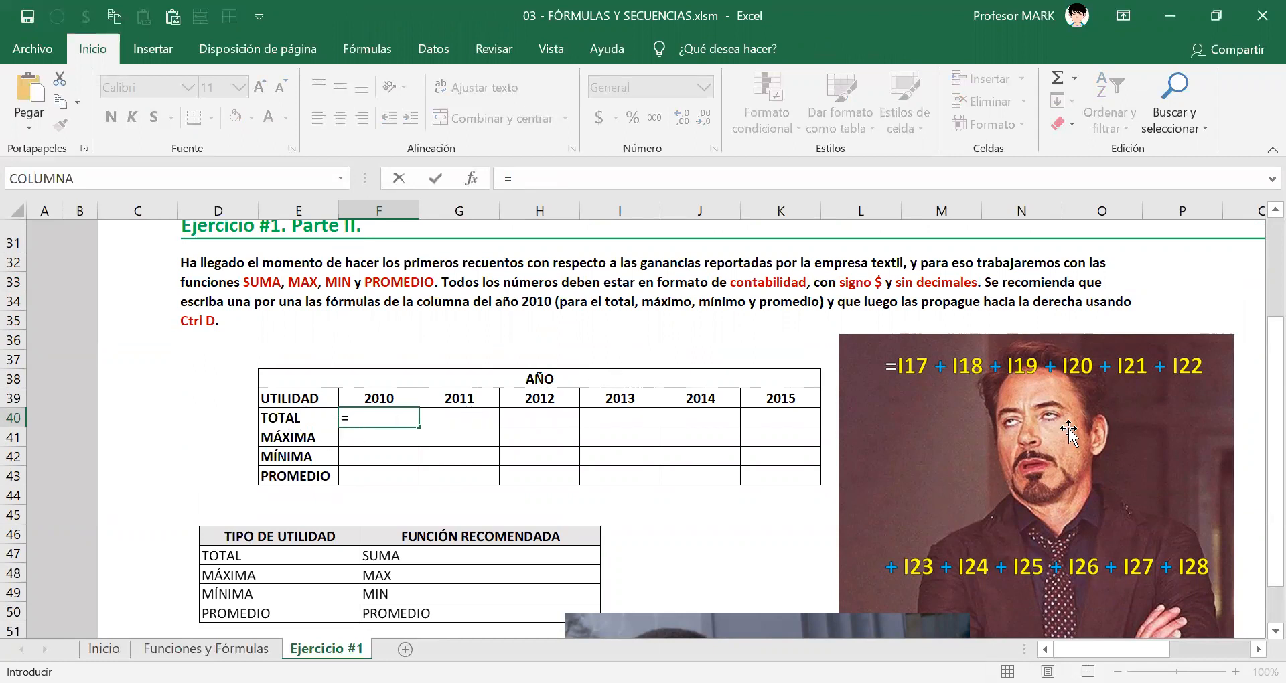
scroll(872, 443, up, 5)
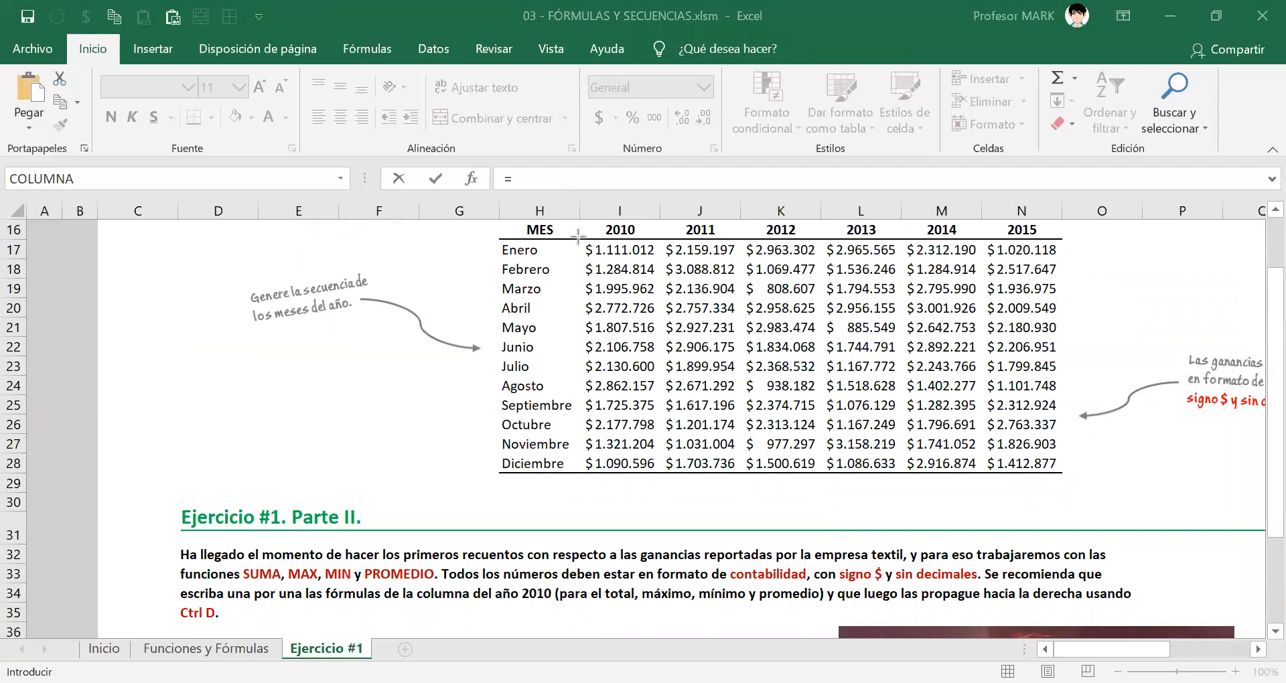
drag(578, 235, 663, 473)
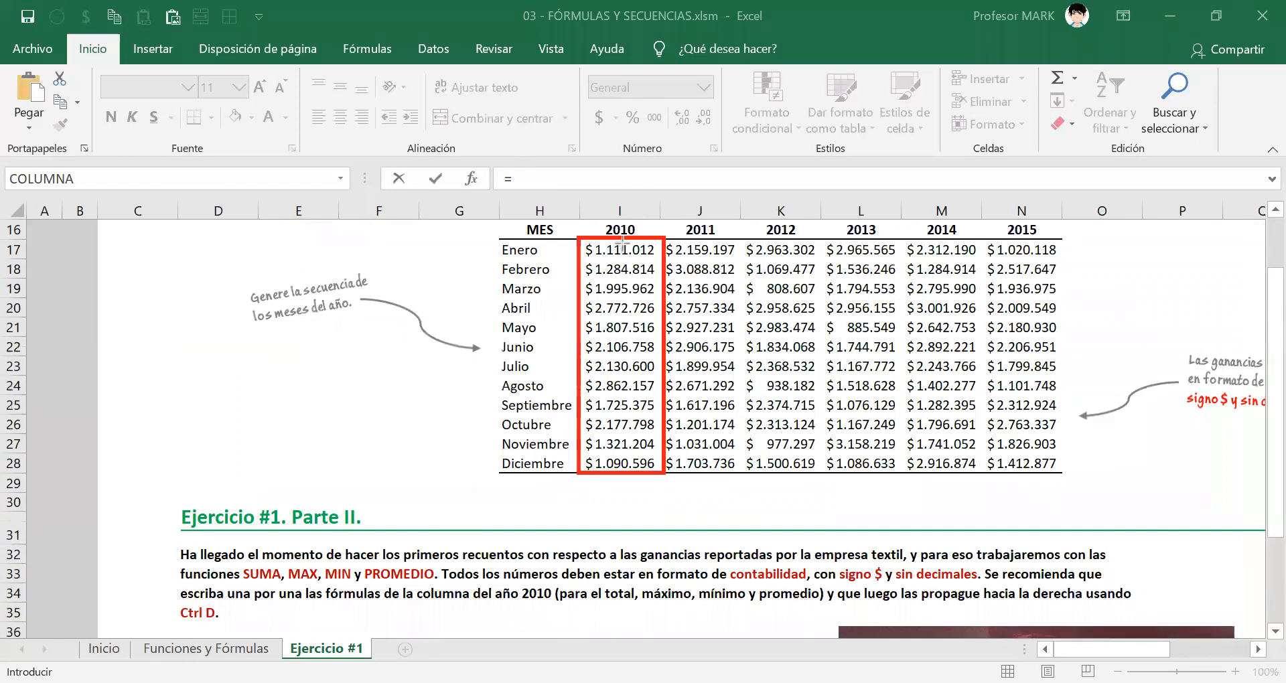
drag(622, 244, 622, 462)
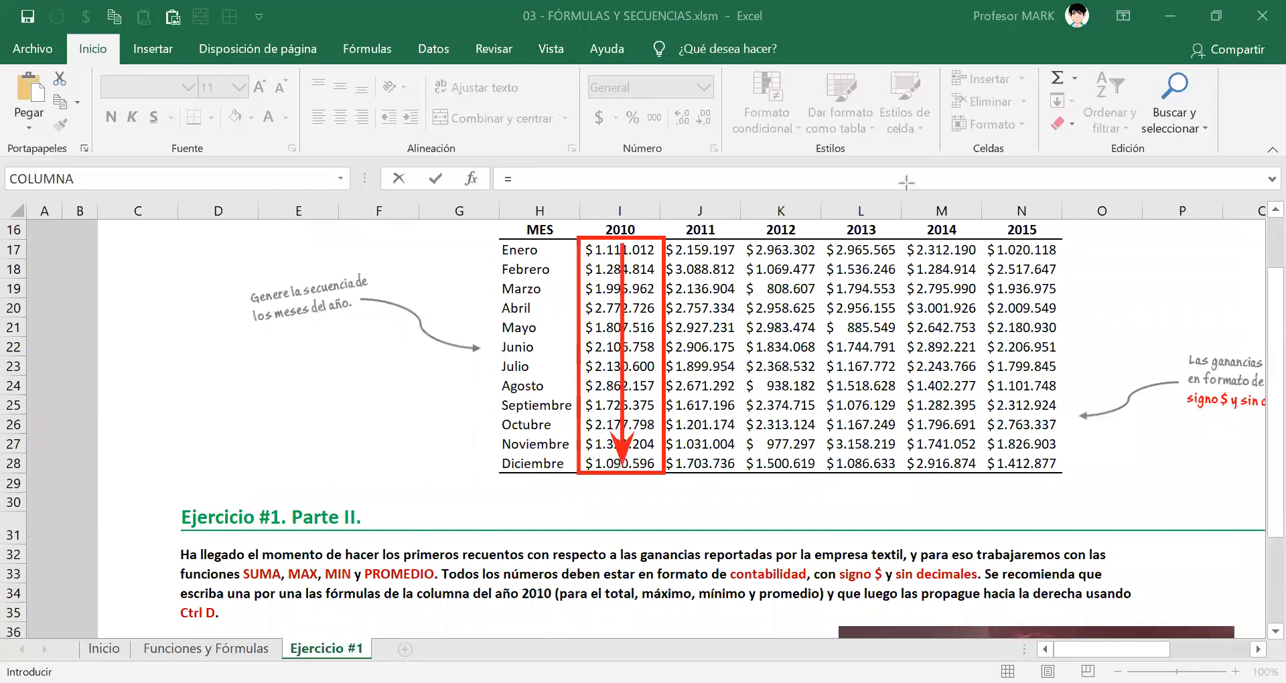
key(e)
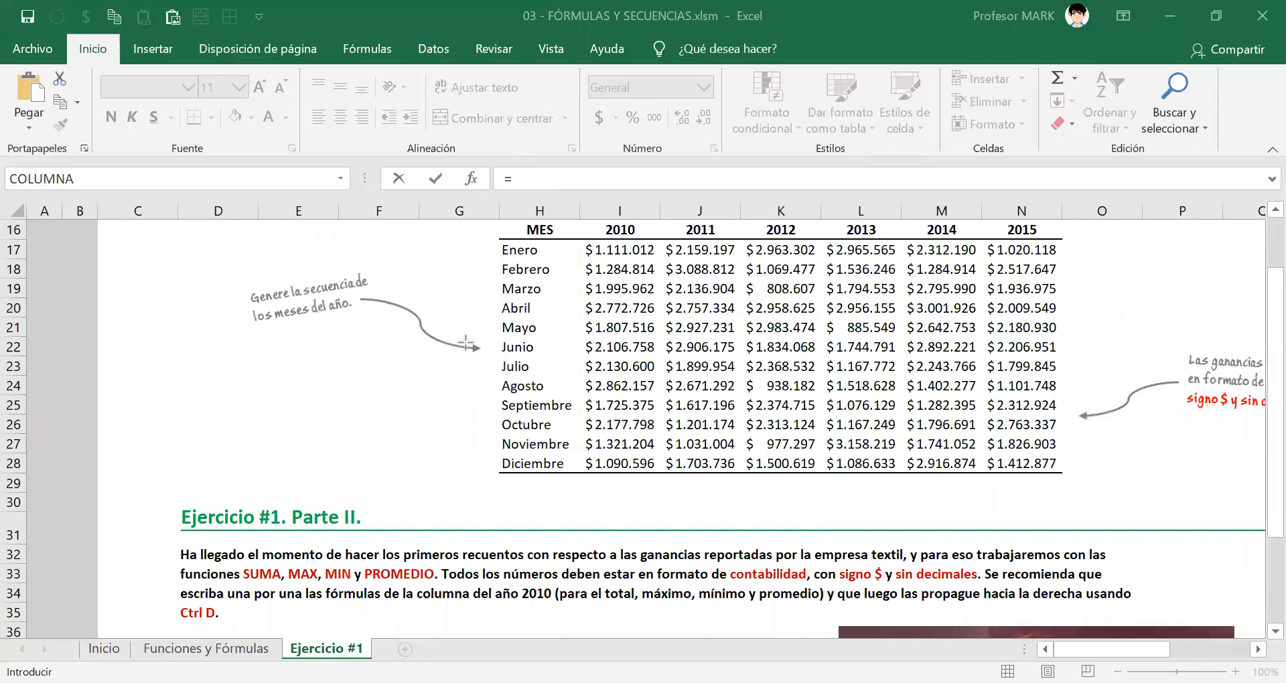
Reference the Enero 2010 profit in I17 as the first term of the F40 formula.
scroll(403, 533, down, 3)
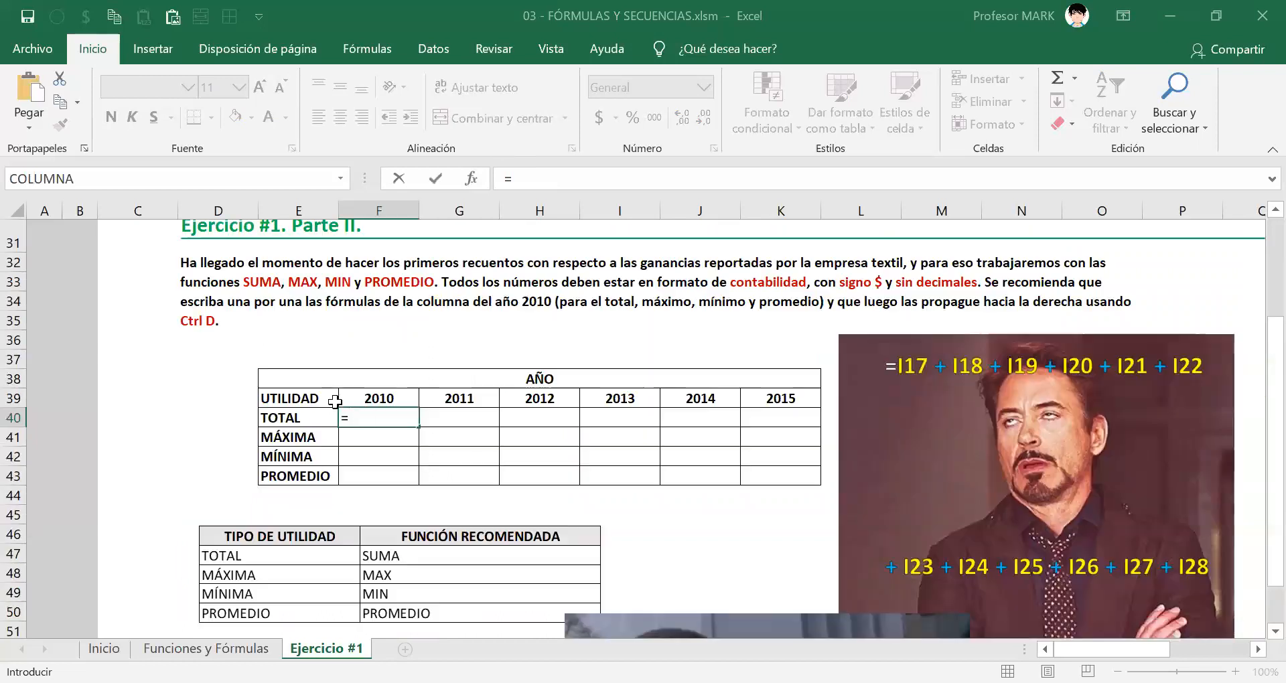
key(F2)
scroll(706, 473, up, 4)
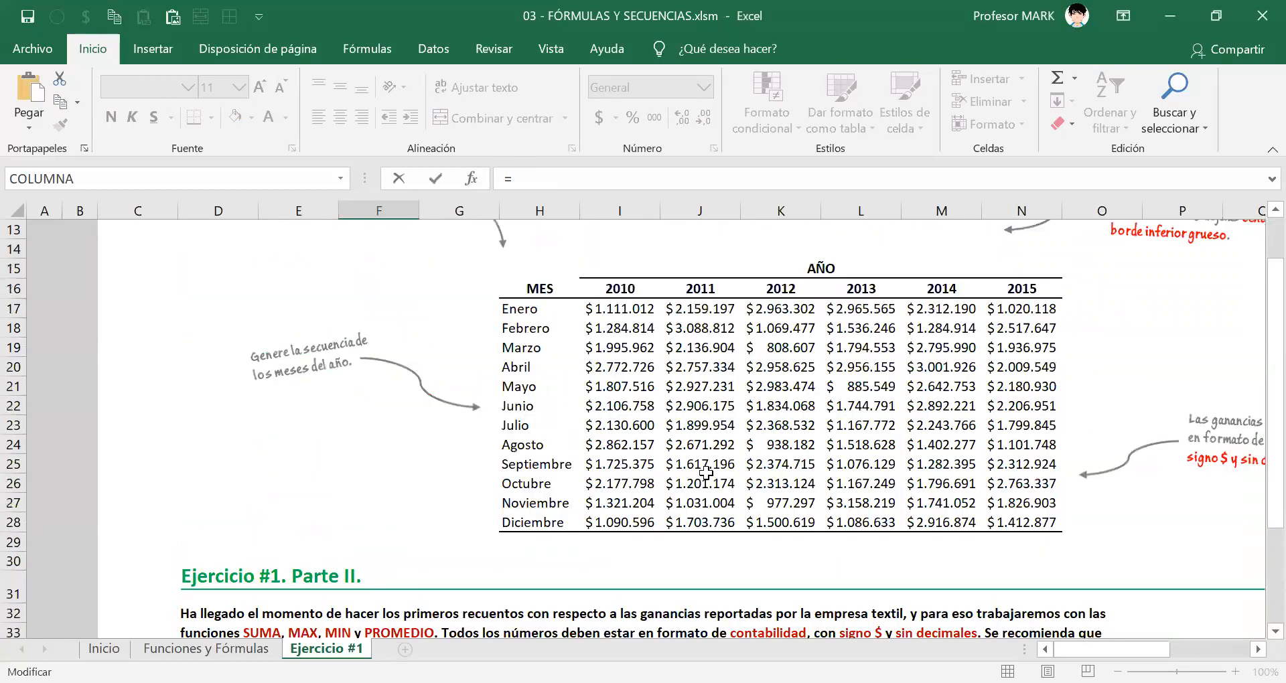
click(613, 307)
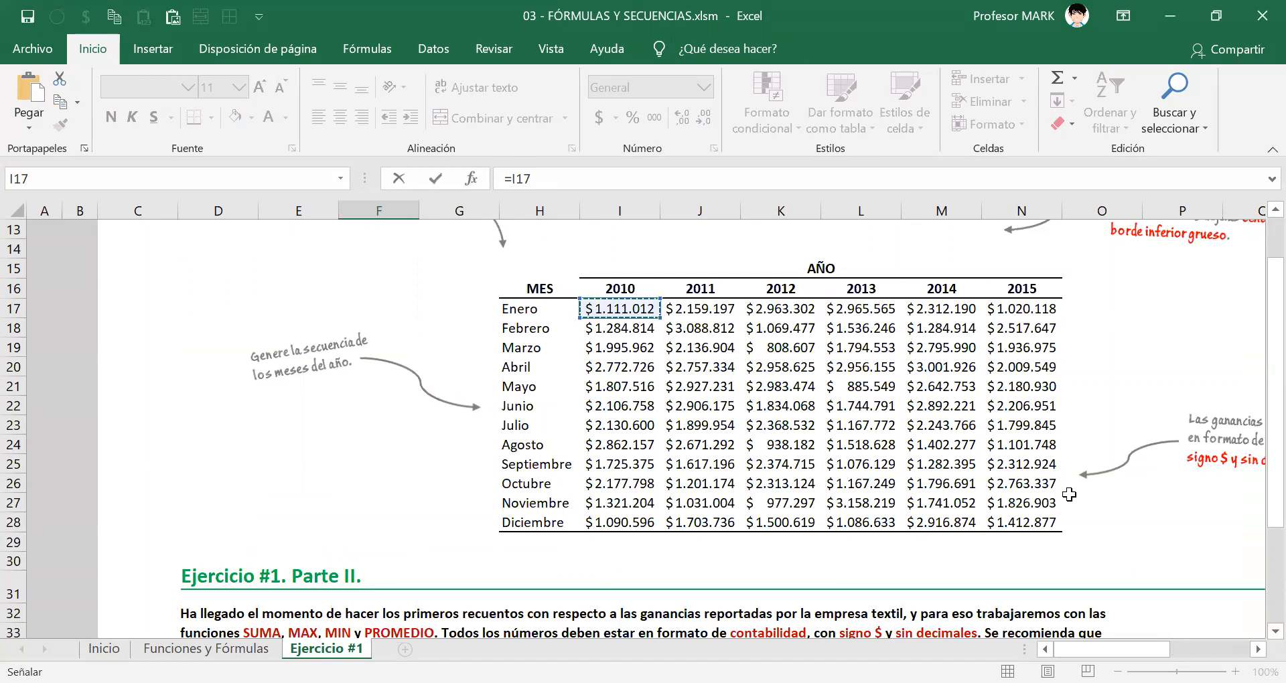
scroll(708, 388, up, 4)
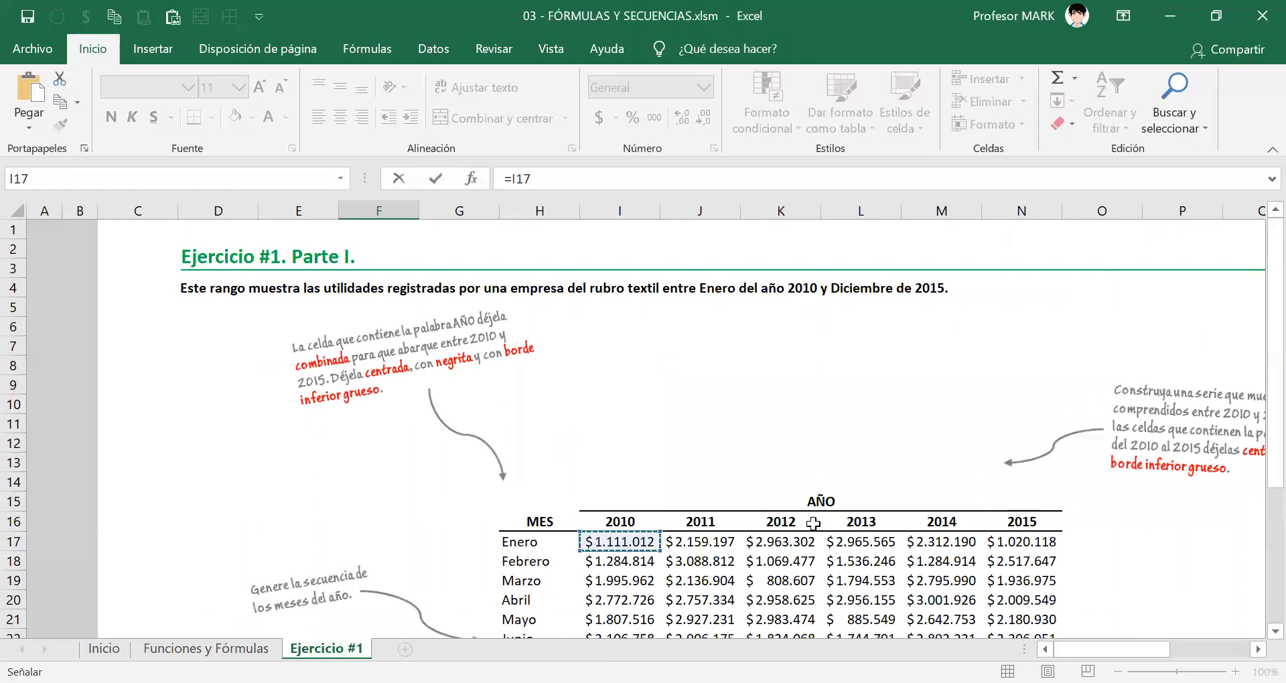
scroll(813, 524, down, 3)
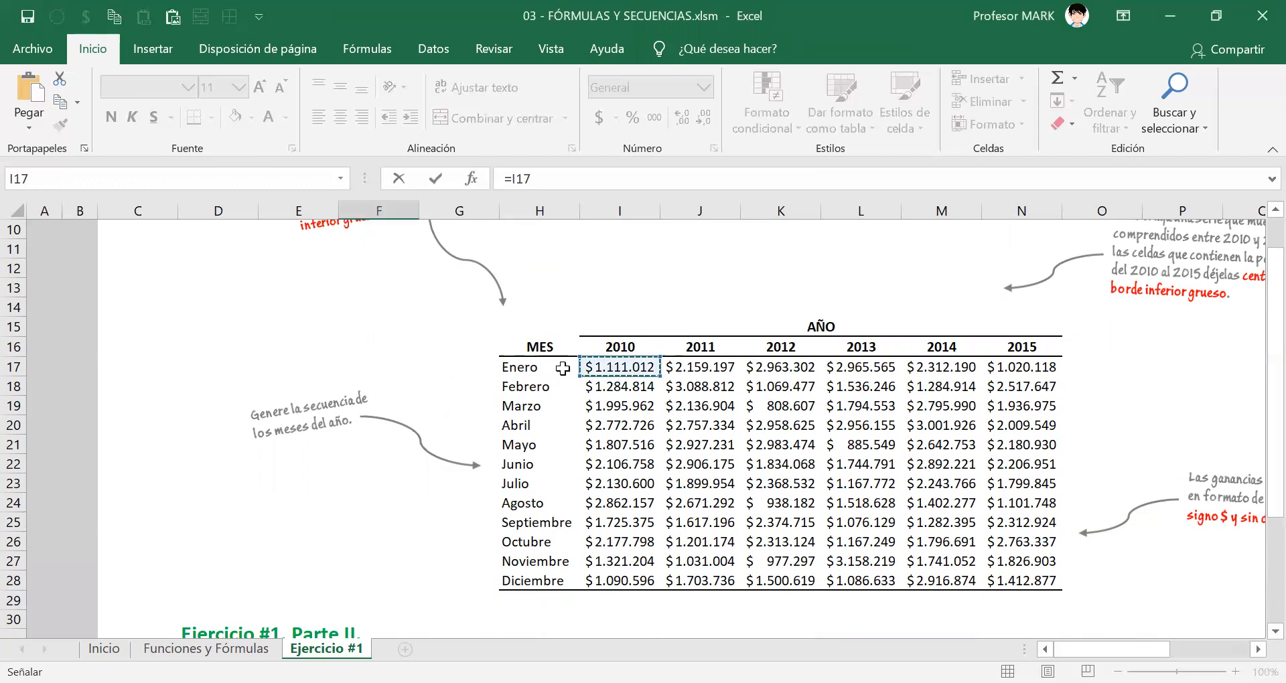
Extend the F40 formula by adding the Febrero to Julio 2010 profits, cells I18 through I23, one by one with plus signs.
scroll(469, 563, down, 5)
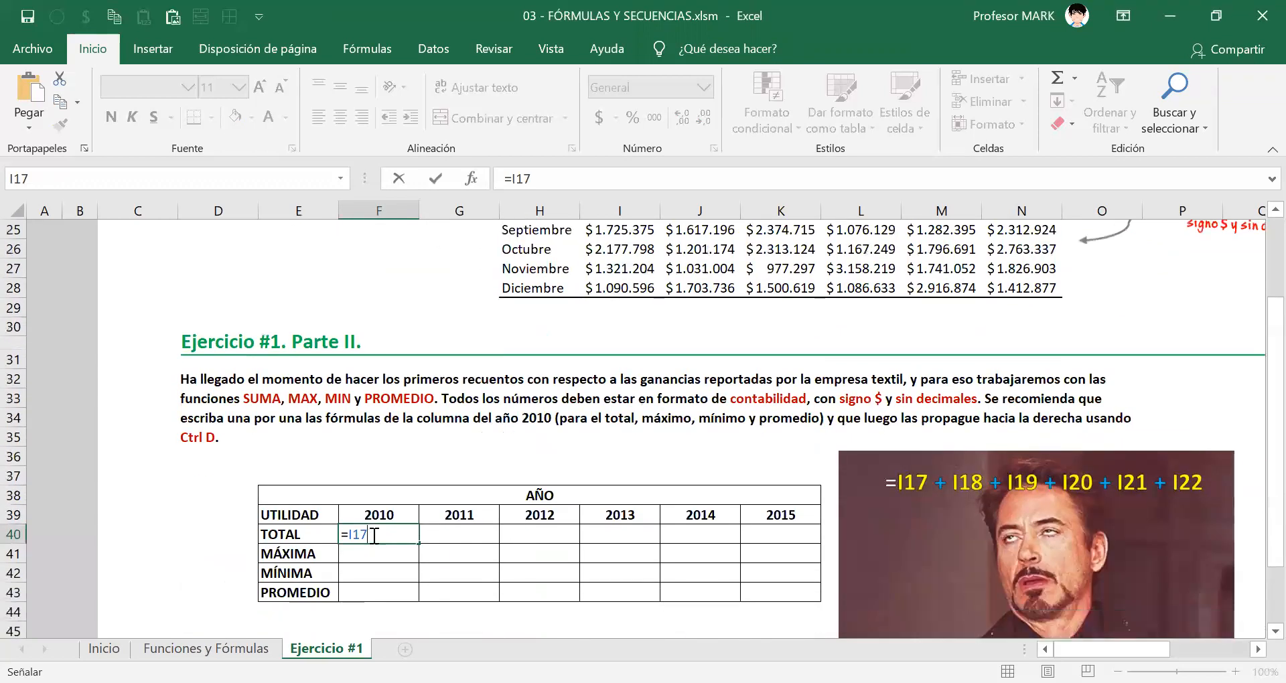
key(F2)
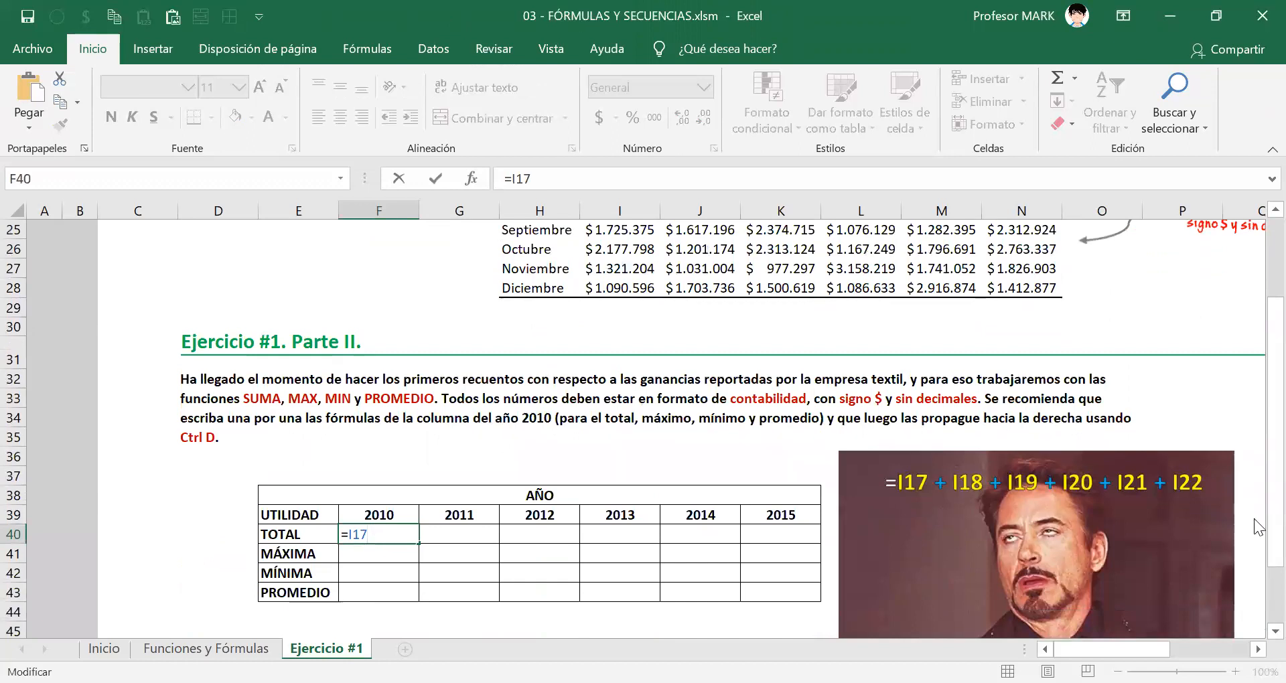
text(+)
scroll(1259, 542, up, 6)
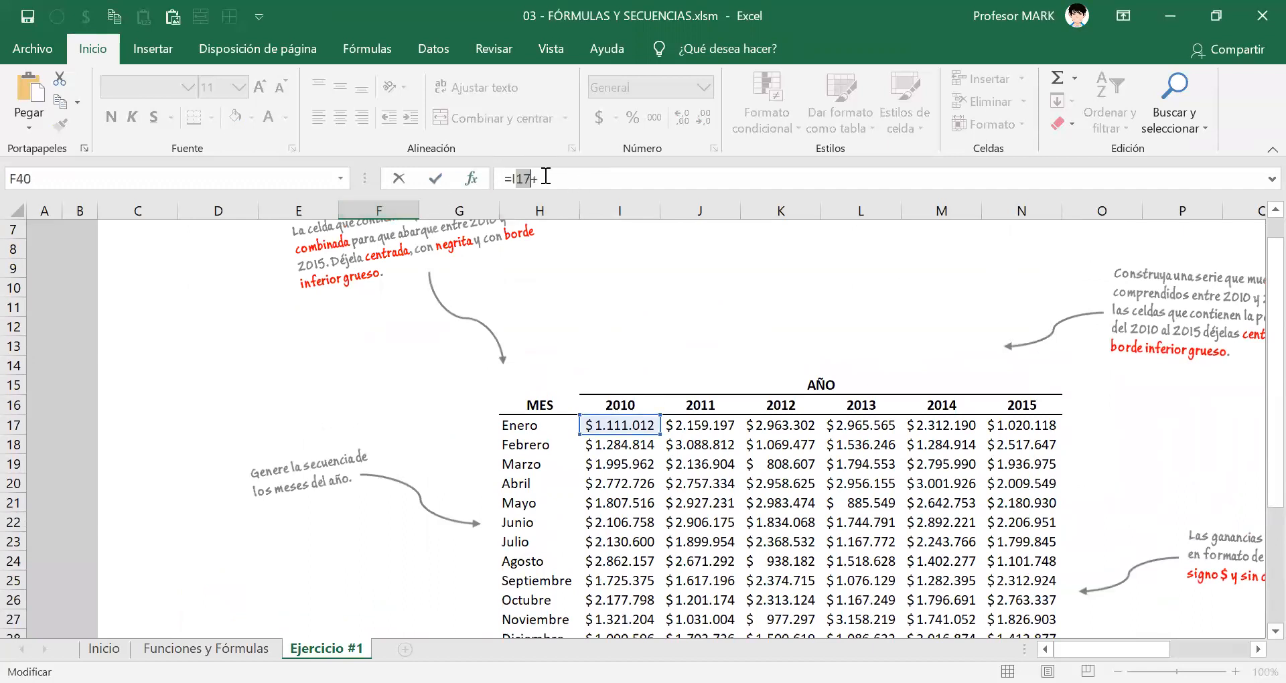
click(634, 447)
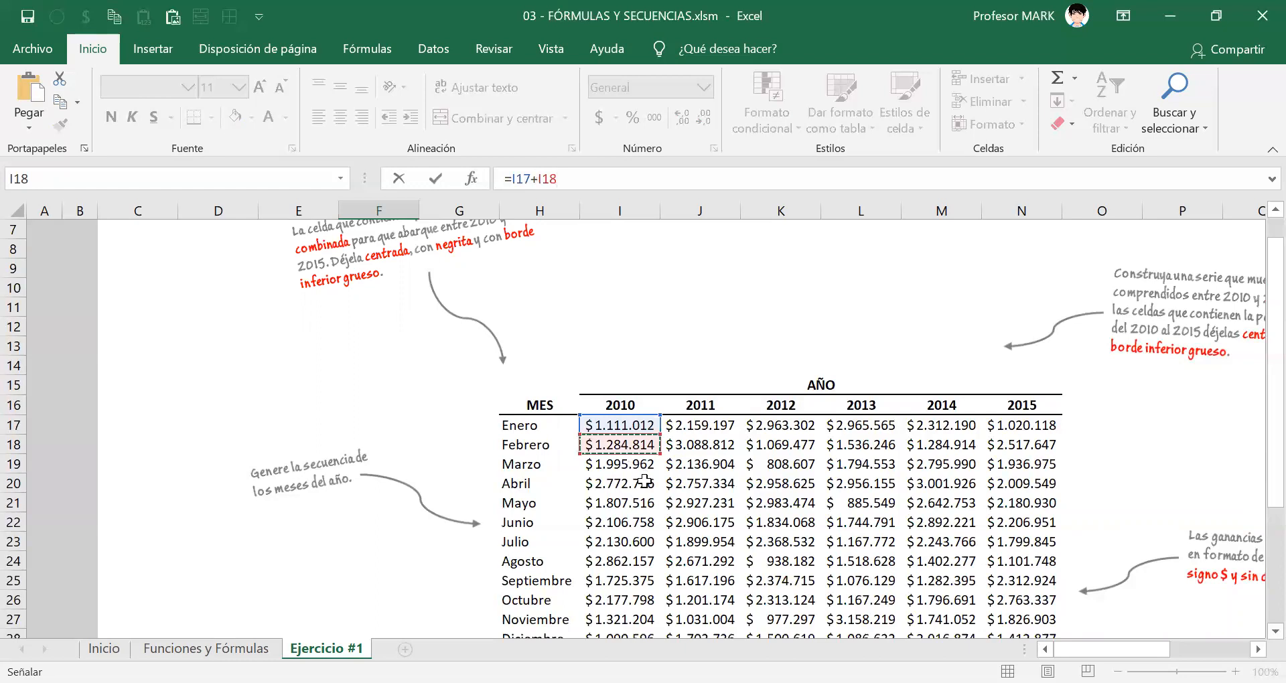
text(+)
click(639, 469)
text(+)
click(631, 486)
text(+)
click(619, 504)
text(+)
click(625, 522)
text(+)
click(640, 544)
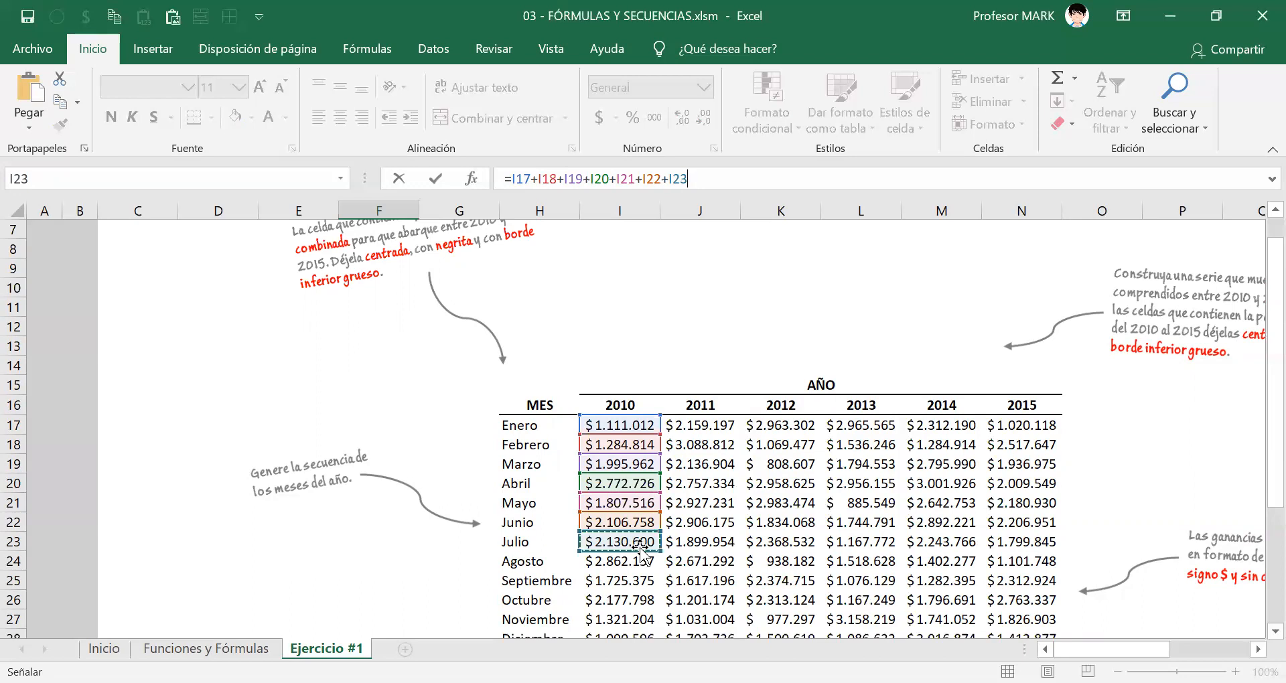
Add the Agosto to Diciembre 2010 profits, I24 through I28, one by one to the formula and enter it, leaving F40 selected.
text(+)
scroll(640, 544, down, 1)
click(601, 502)
text(+)
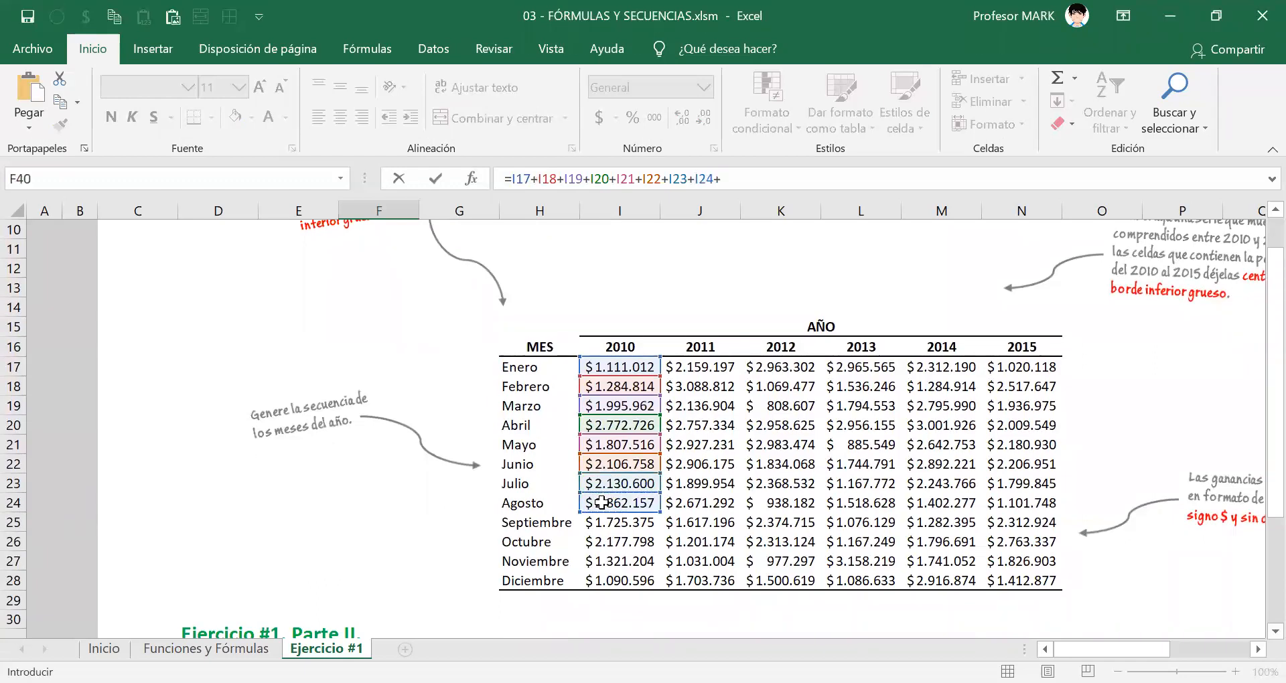
click(615, 522)
text(+)
click(651, 544)
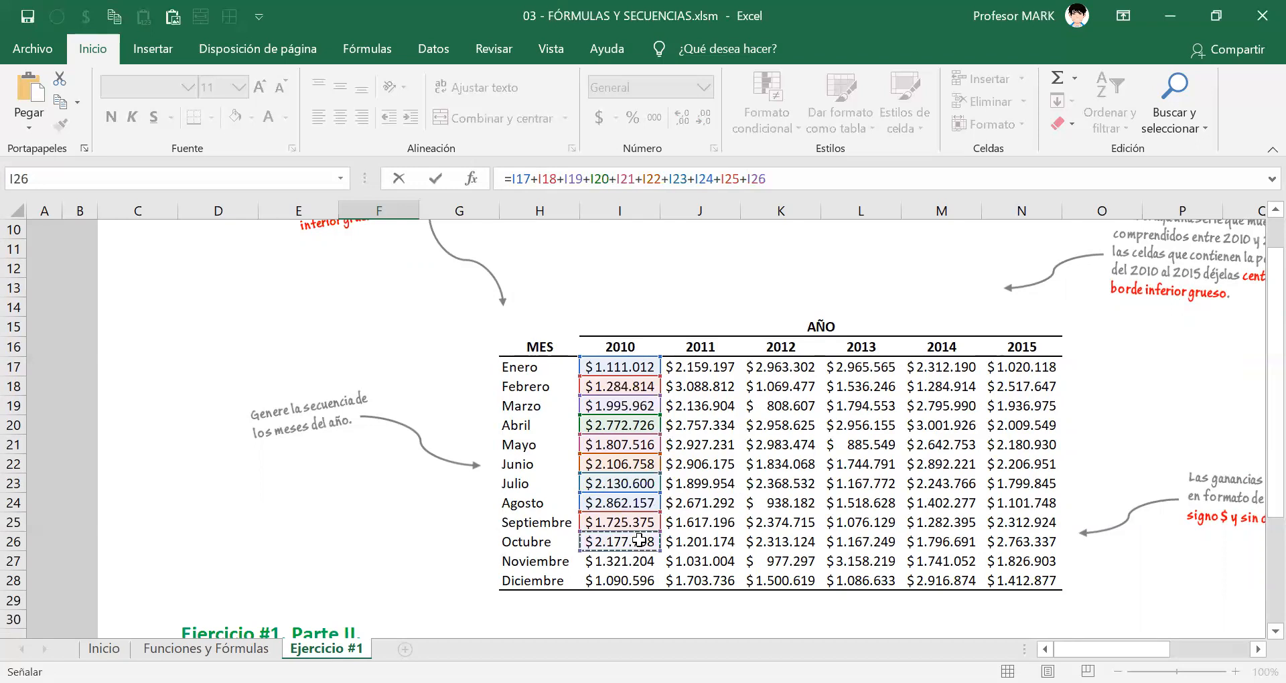
text(+)
click(617, 561)
text(+)
click(619, 580)
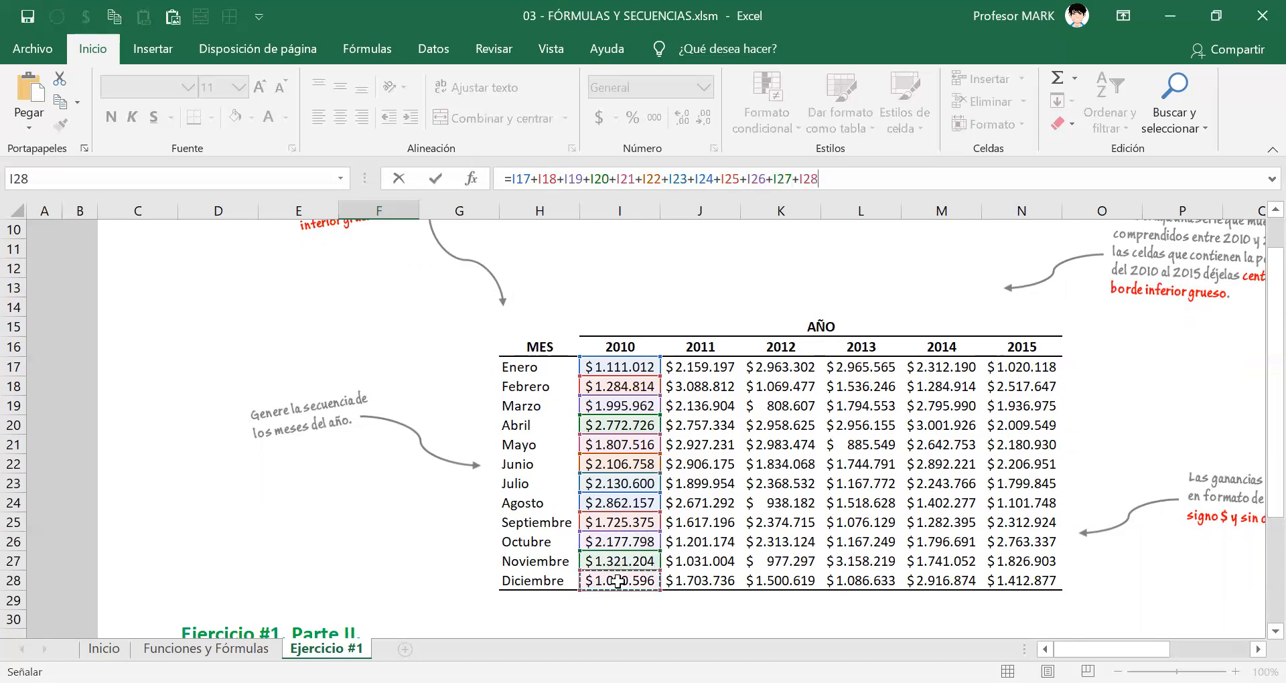
drag(819, 179, 504, 178)
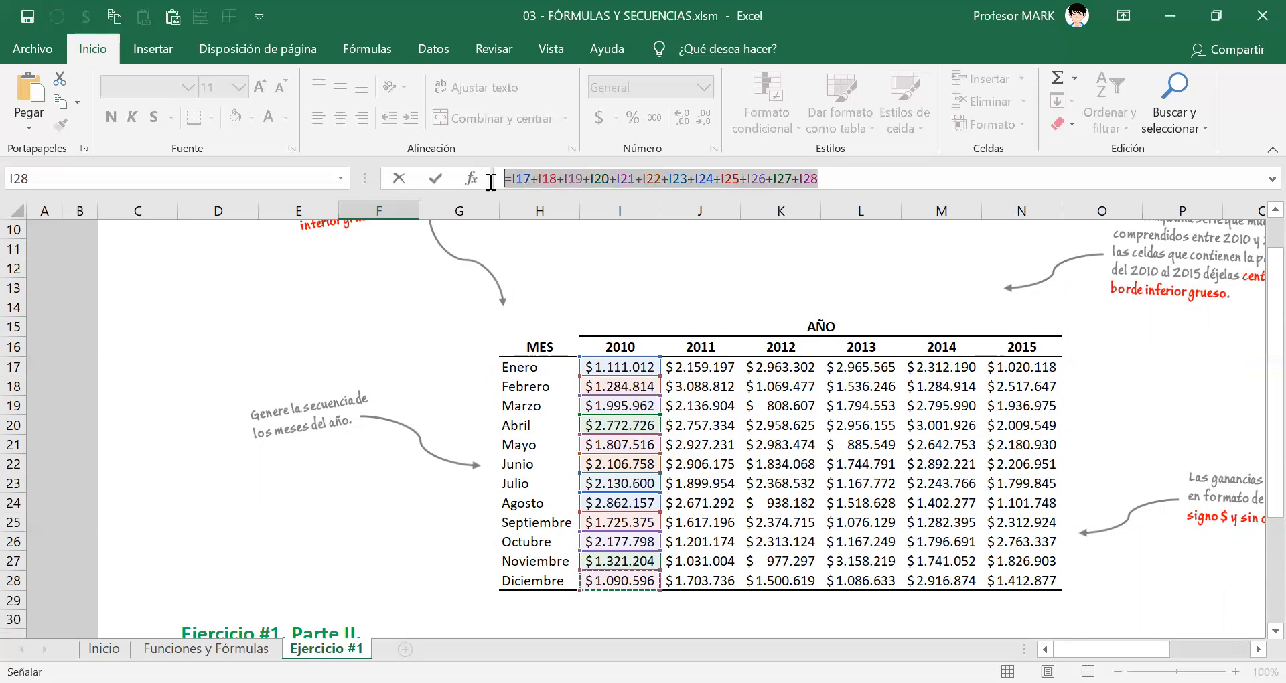
right_click(530, 179)
click(848, 178)
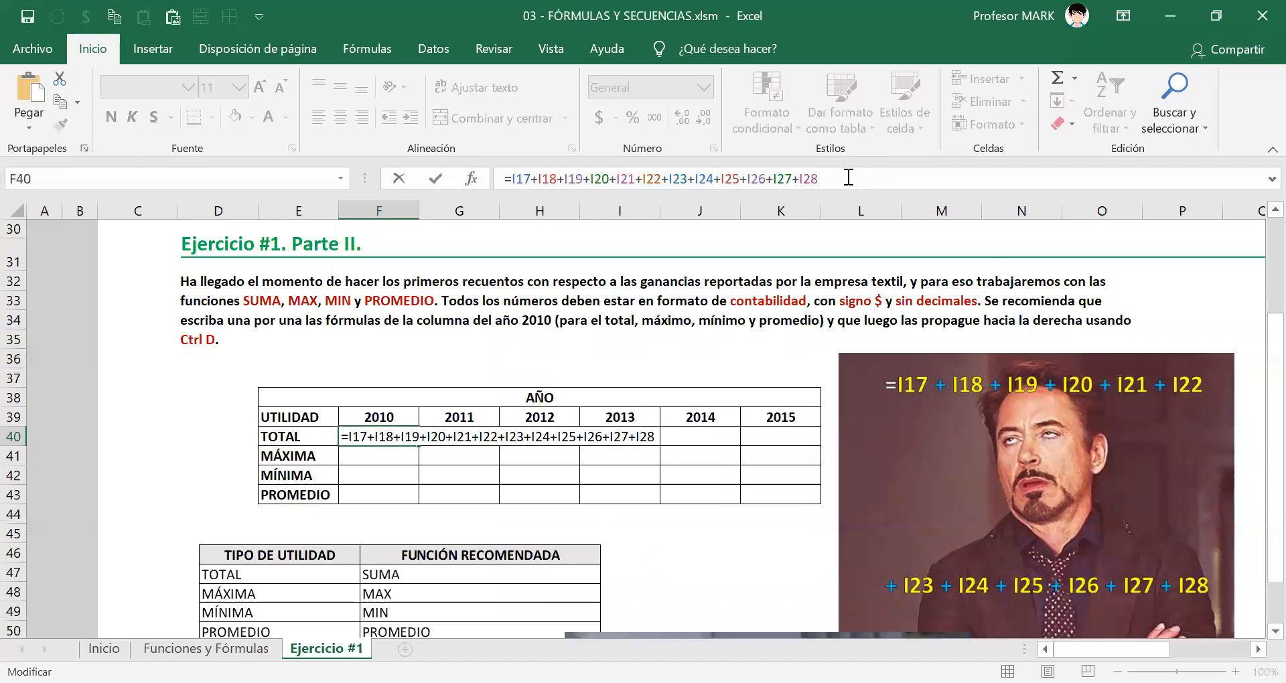
key(Return)
key(Up)
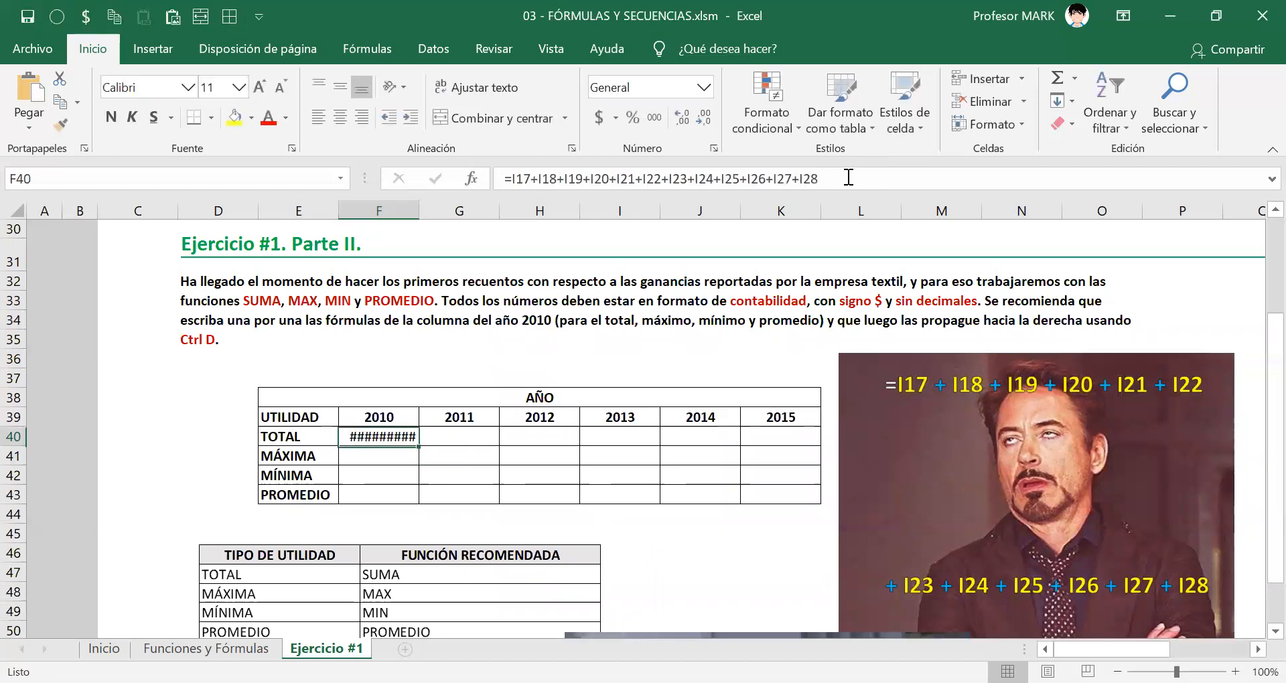
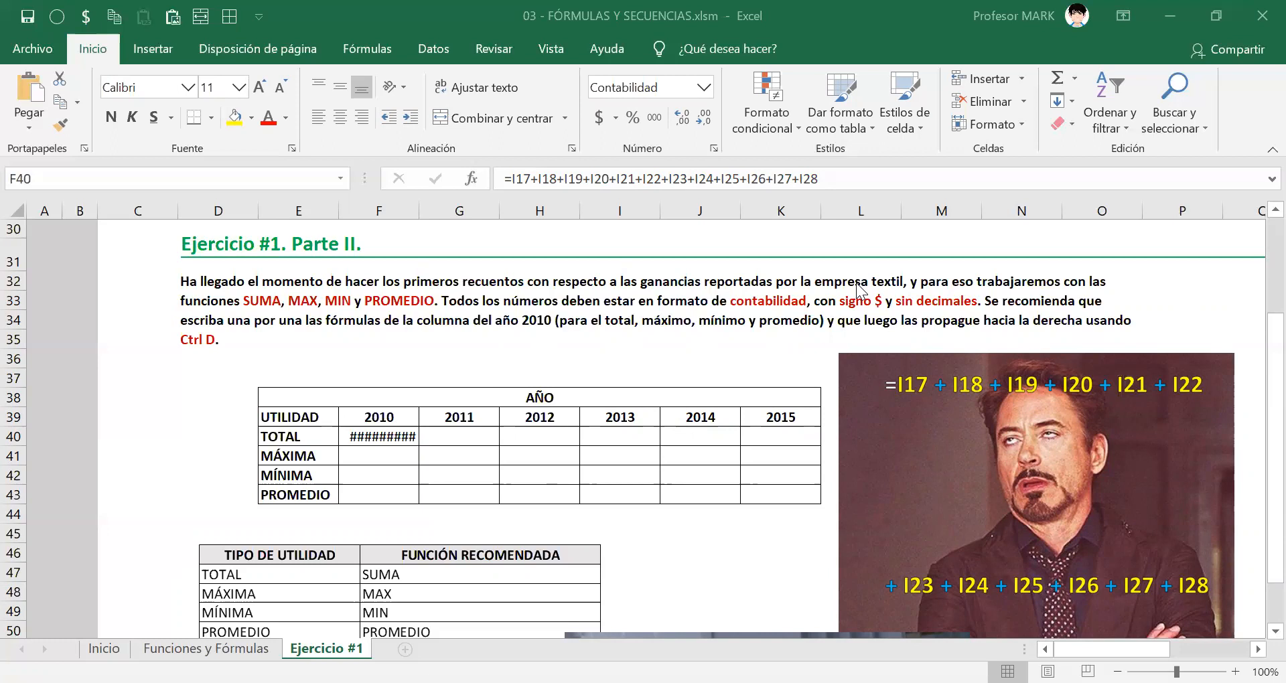
Shift the picture below the recommended-functions table slightly sideways and delete the long addition formula from F40.
scroll(975, 384, down, 1)
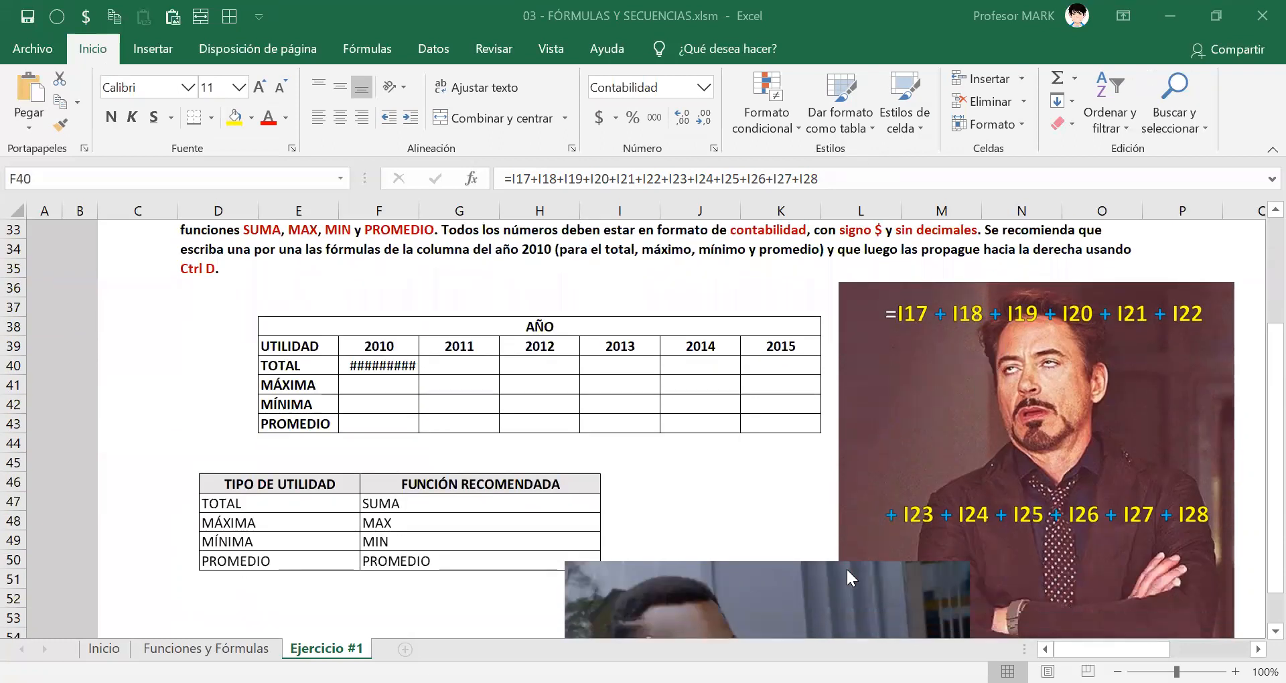
click(852, 576)
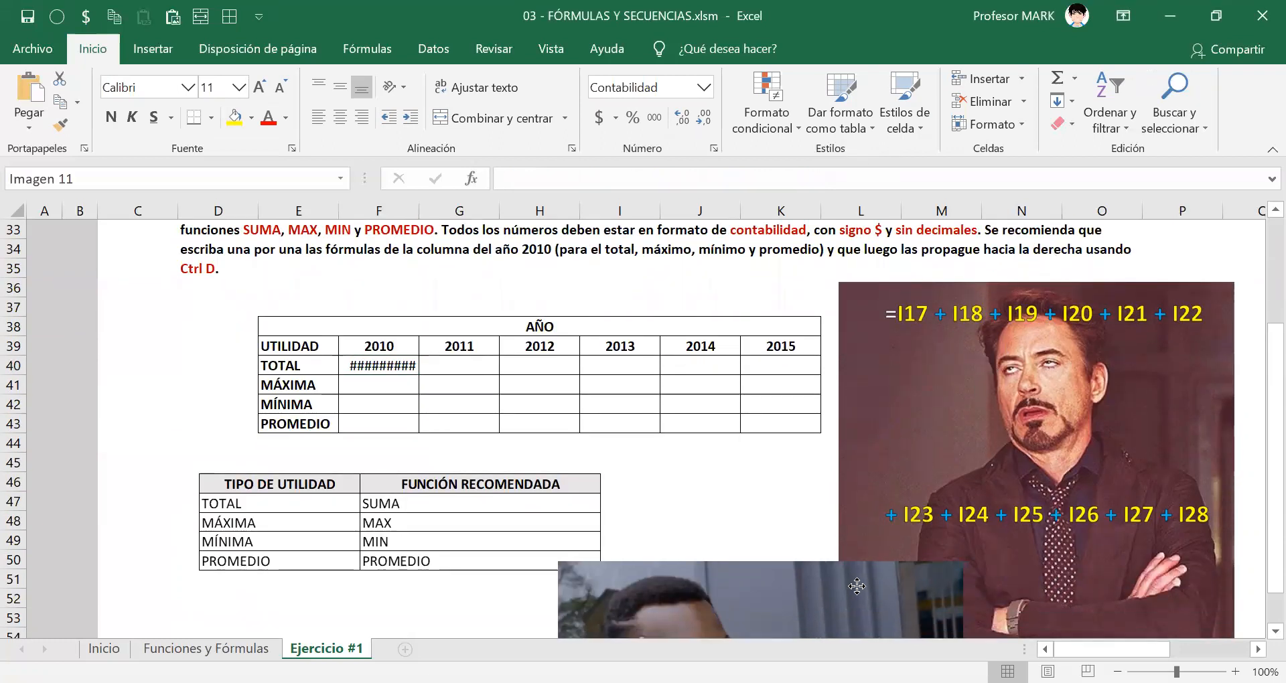
drag(858, 586, 805, 596)
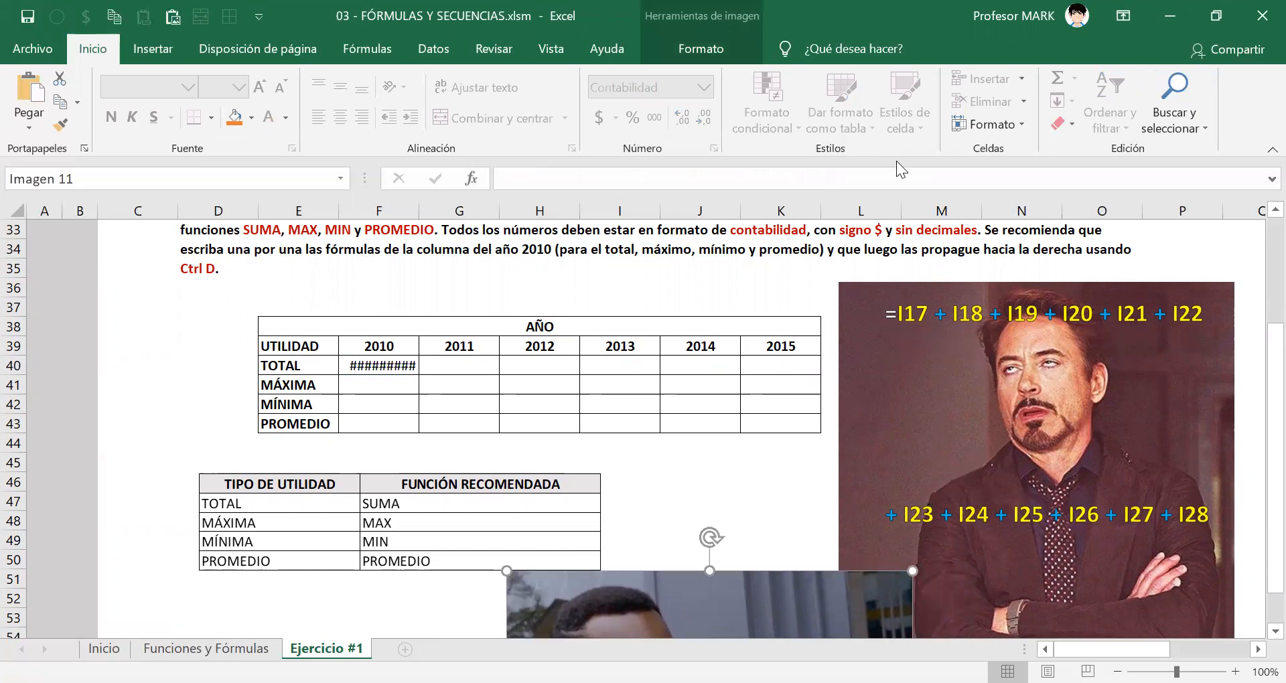
key(alt+Tab)
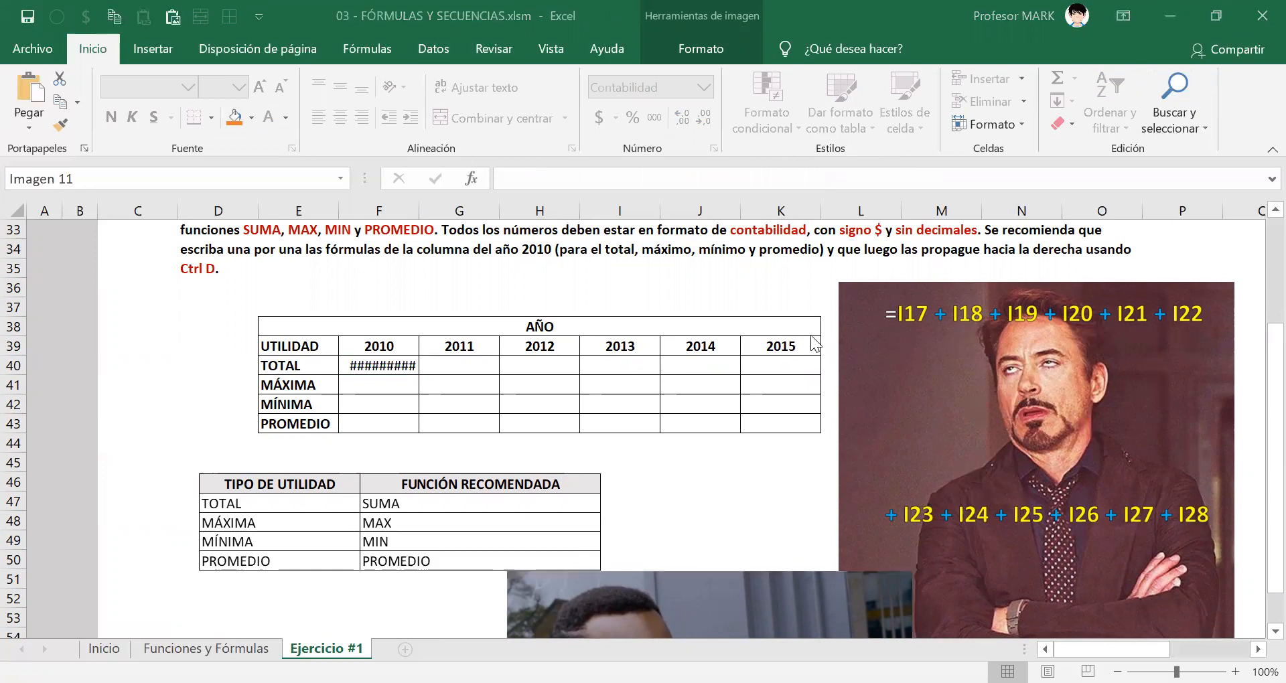
click(379, 365)
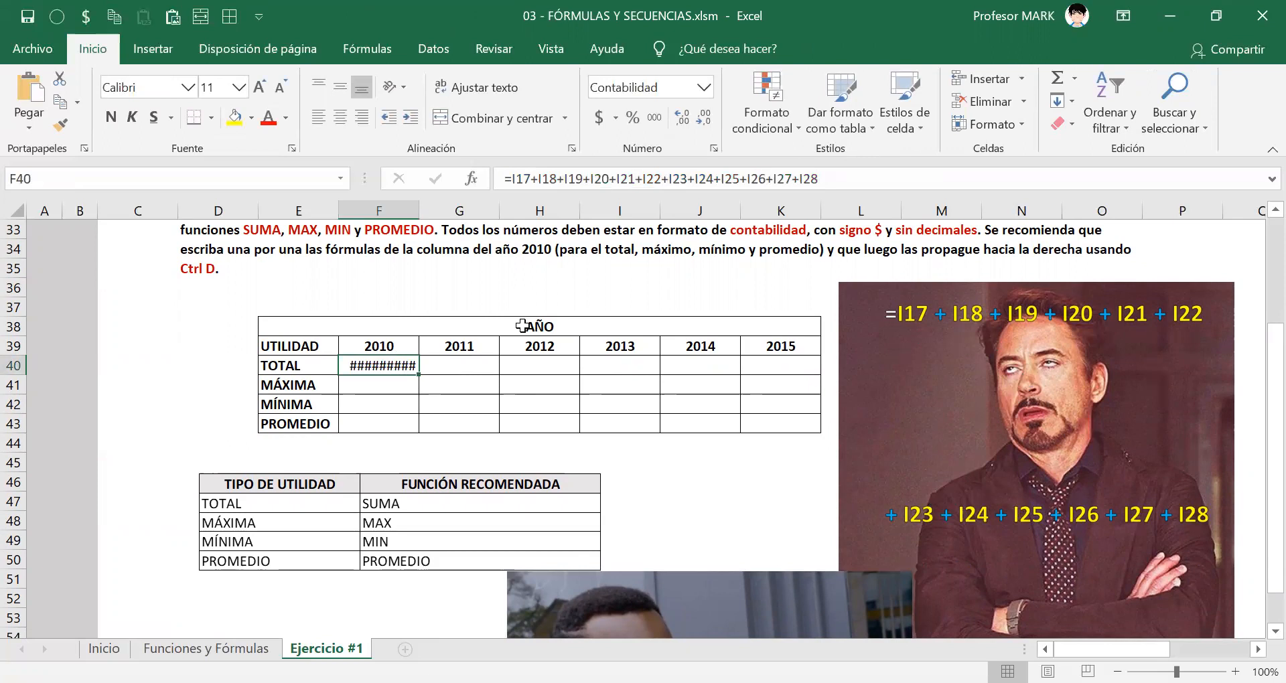
key(Delete)
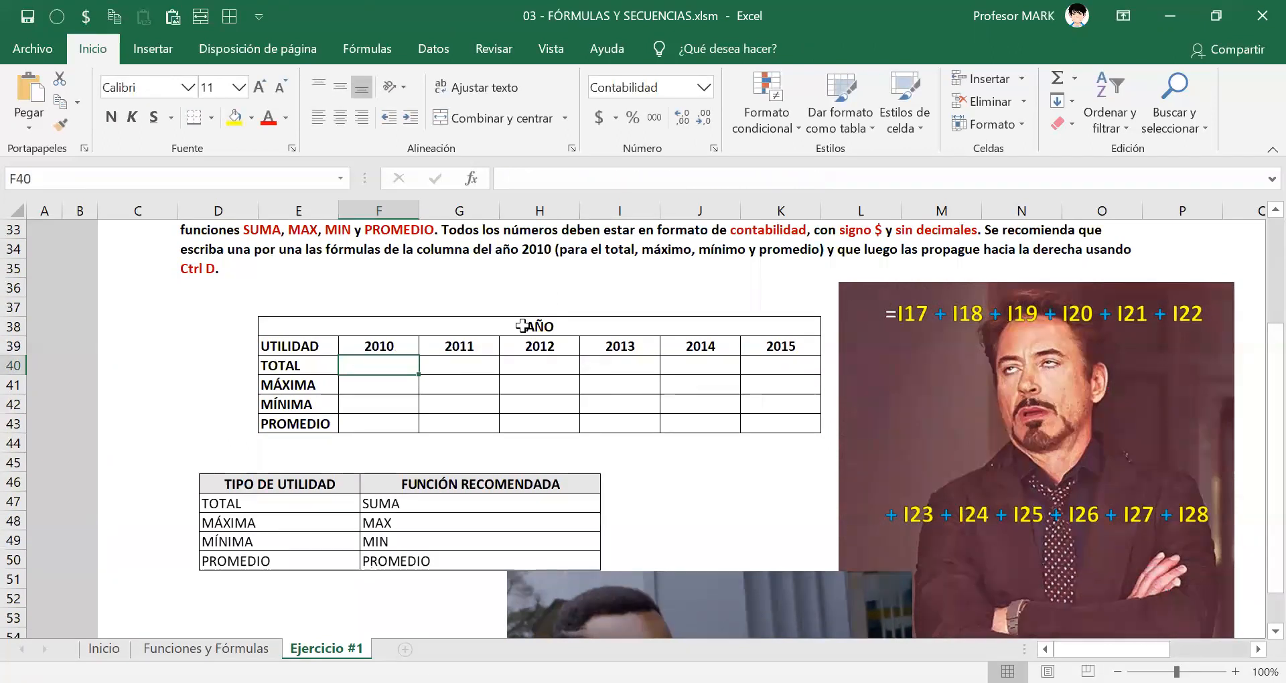
Move the picture showing =SUMA(I17:I28) up over the Parte II tables and enlarge it for reading.
scroll(435, 531, down, 3)
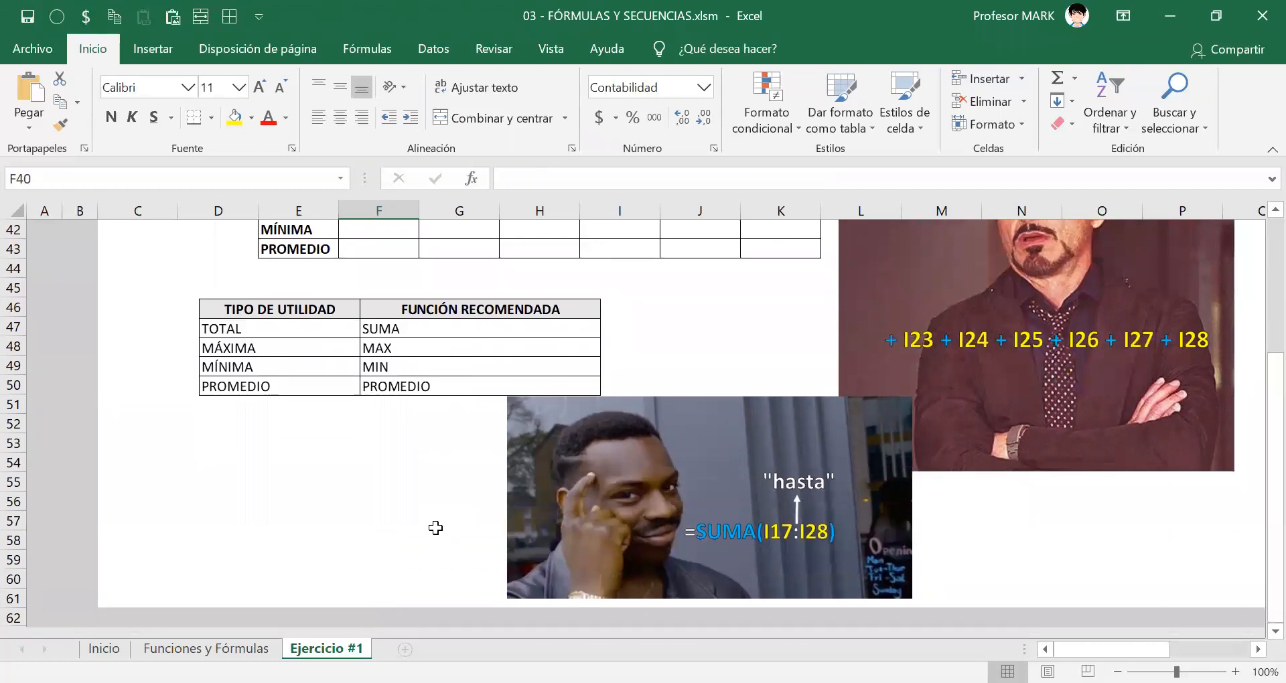
scroll(533, 539, up, 1)
drag(546, 544, 484, 314)
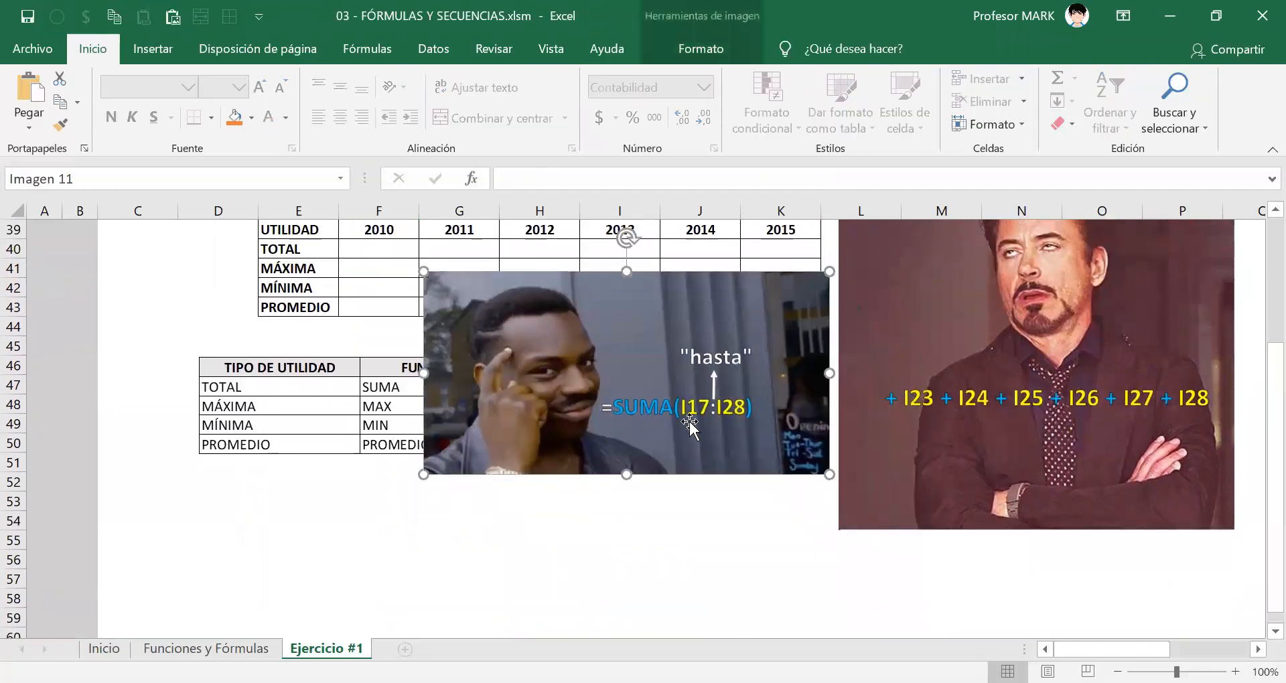
scroll(689, 422, up, 2)
drag(536, 469, 535, 360)
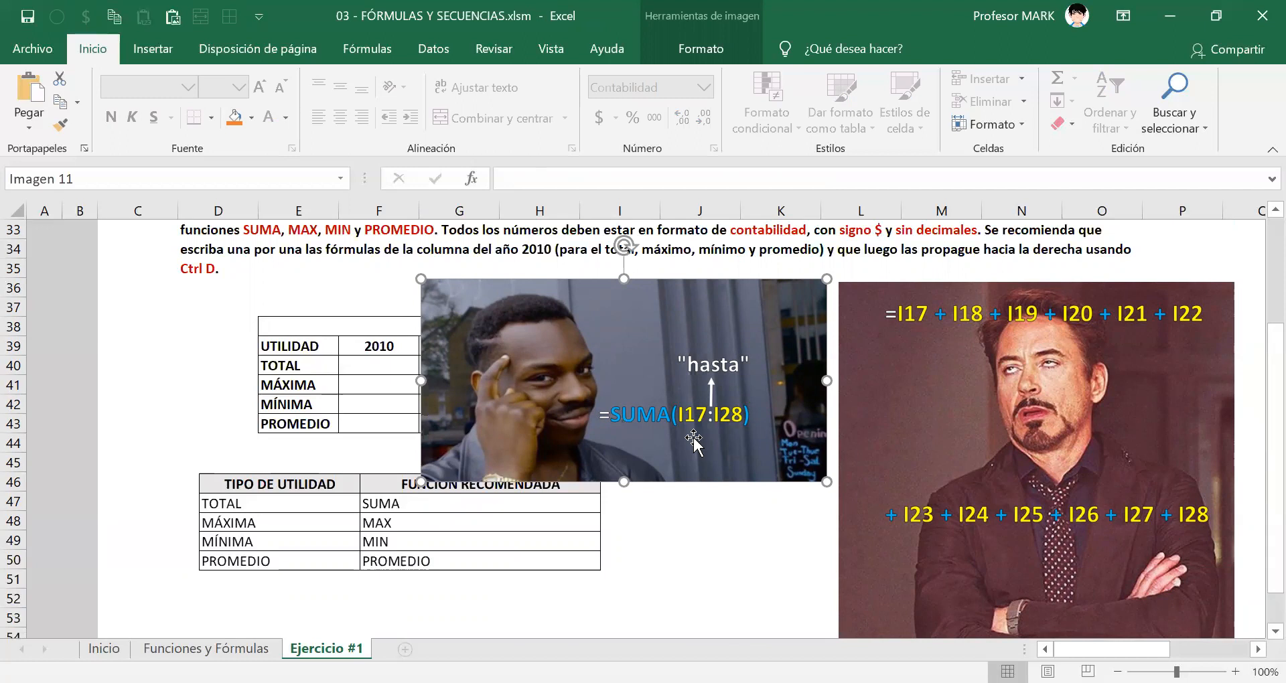
drag(420, 481, 159, 588)
drag(477, 574, 407, 552)
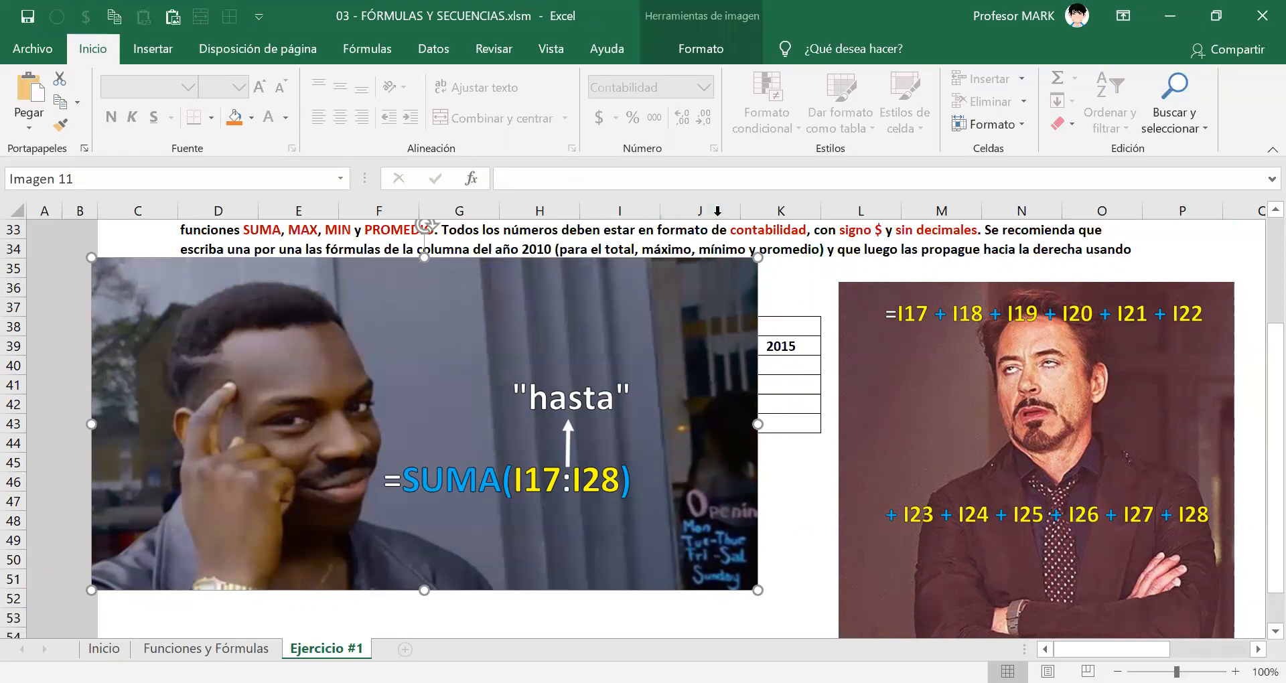
Mark I17 and I28 in the enlarged picture's SUMA formula with red circles and arrows, and erase the marks.
mouse_move(535, 461)
mouse_down()
mouse_move(501, 464)
mouse_move(544, 506)
mouse_move(561, 479)
mouse_move(512, 454)
mouse_move(640, 492)
mouse_move(566, 469)
mouse_up()
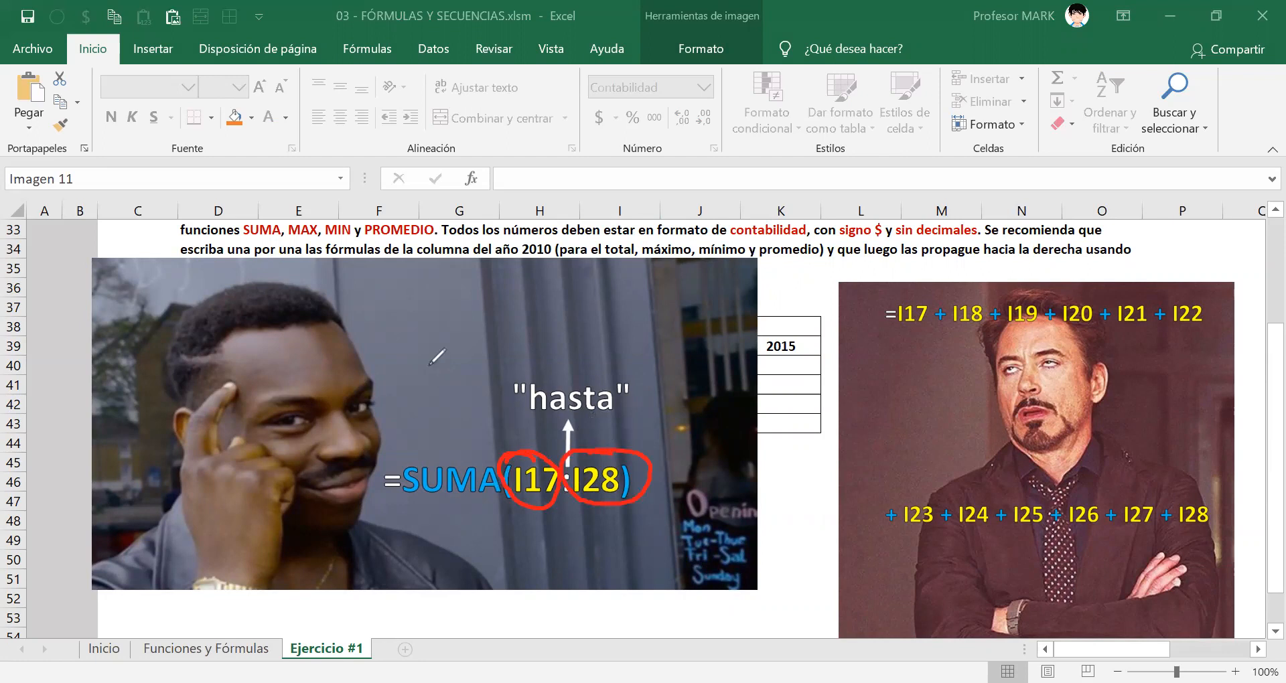
mouse_move(423, 387)
mouse_down()
mouse_move(503, 434)
mouse_move(509, 421)
mouse_up()
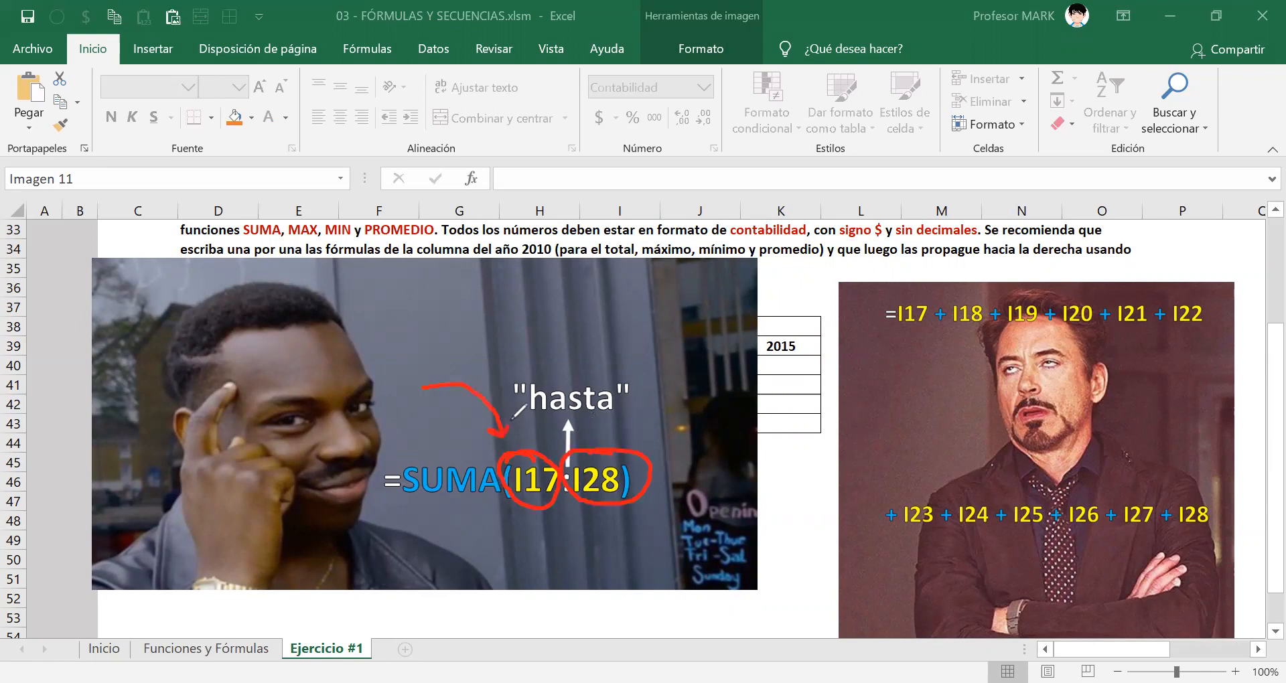
drag(673, 389, 617, 444)
key(e)
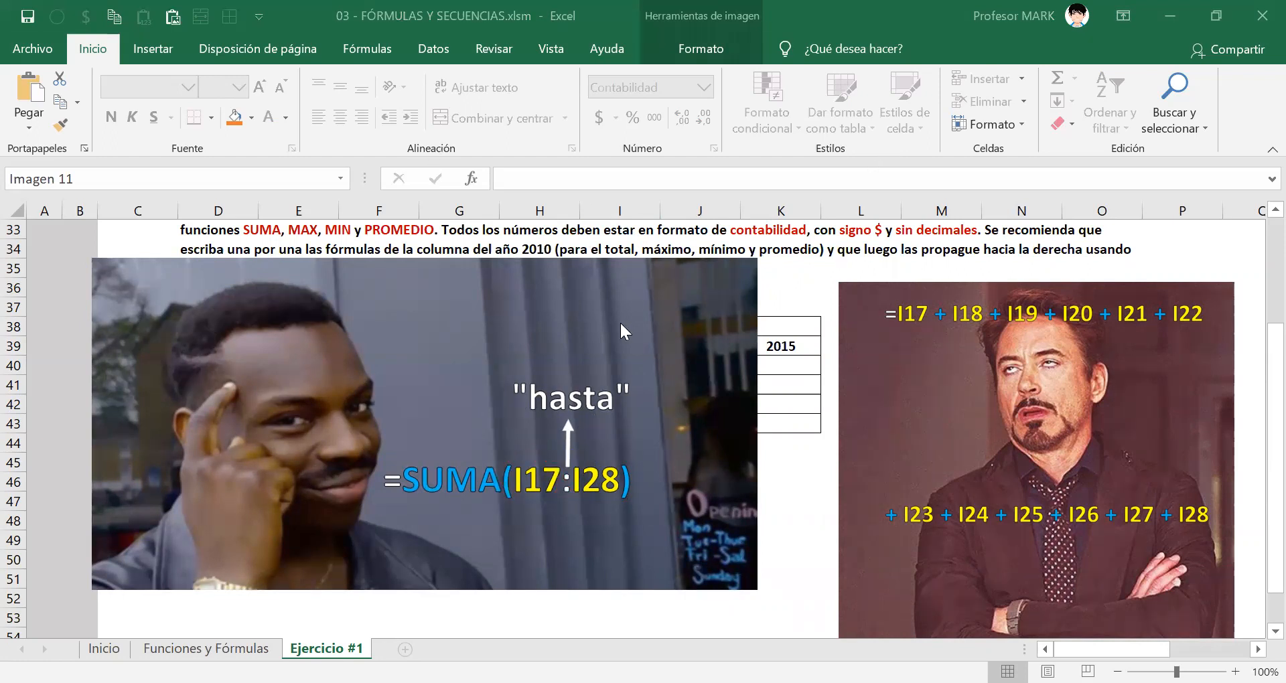
Shrink the SUMA picture, place it below the Parte II summary table, and select cell F40.
click(504, 327)
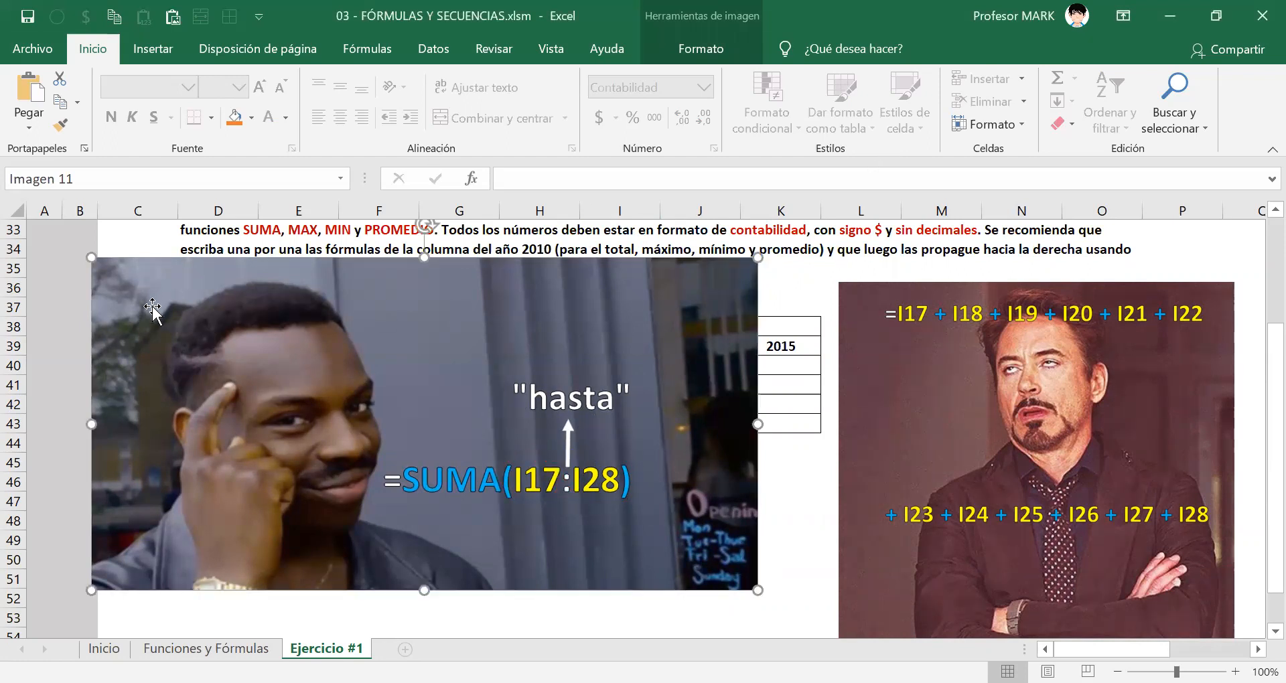
drag(92, 258, 416, 420)
drag(582, 532, 684, 567)
click(376, 365)
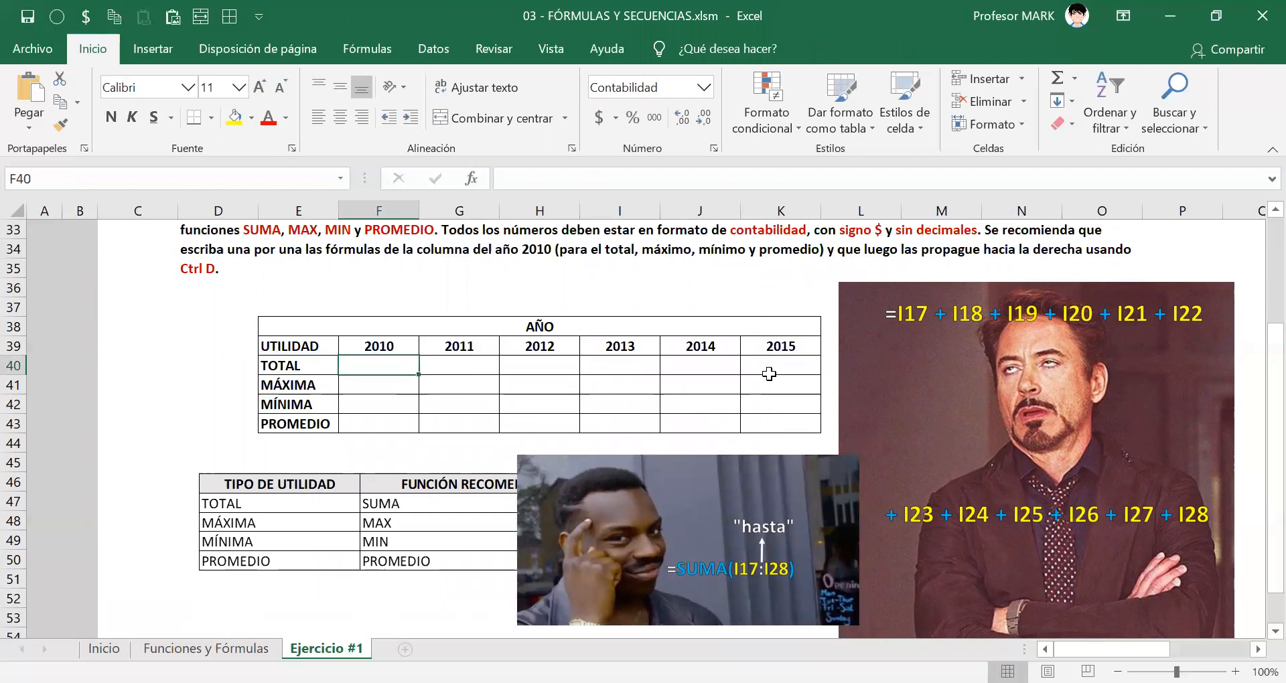
Examine the 2010 profit range in the Parte I table by selecting I17, I28 and the whole span I17:I28.
scroll(626, 366, up, 7)
click(615, 328)
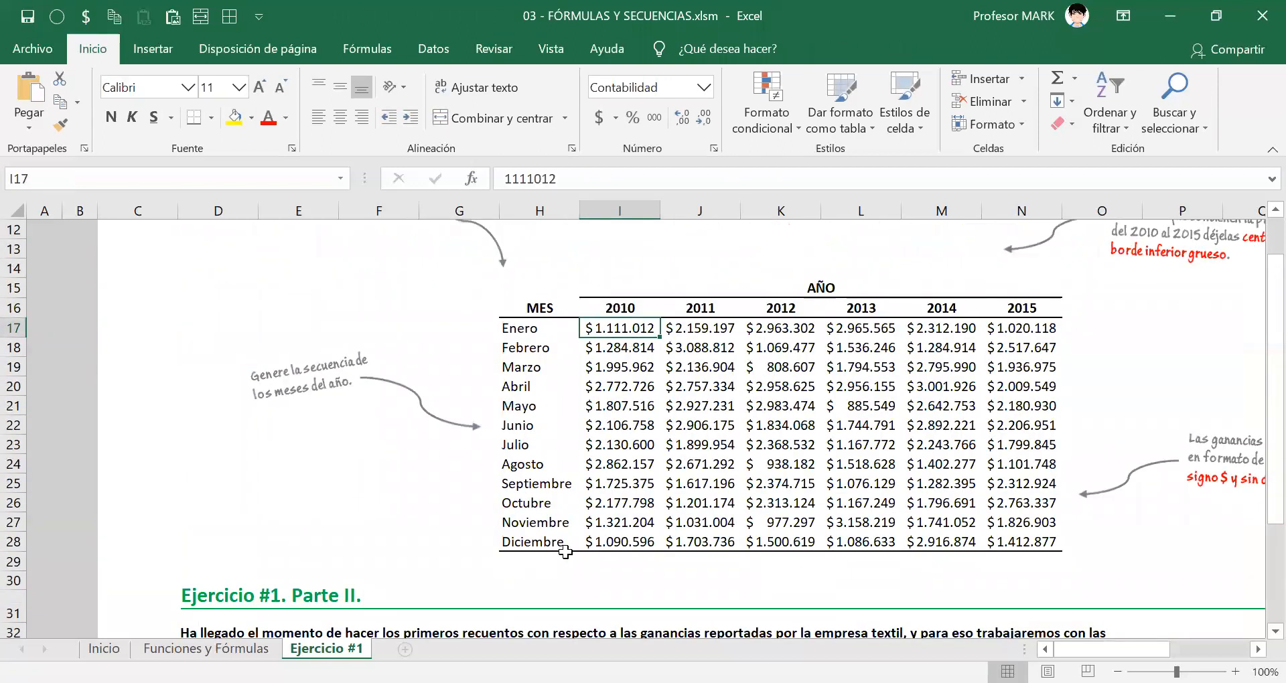
click(603, 539)
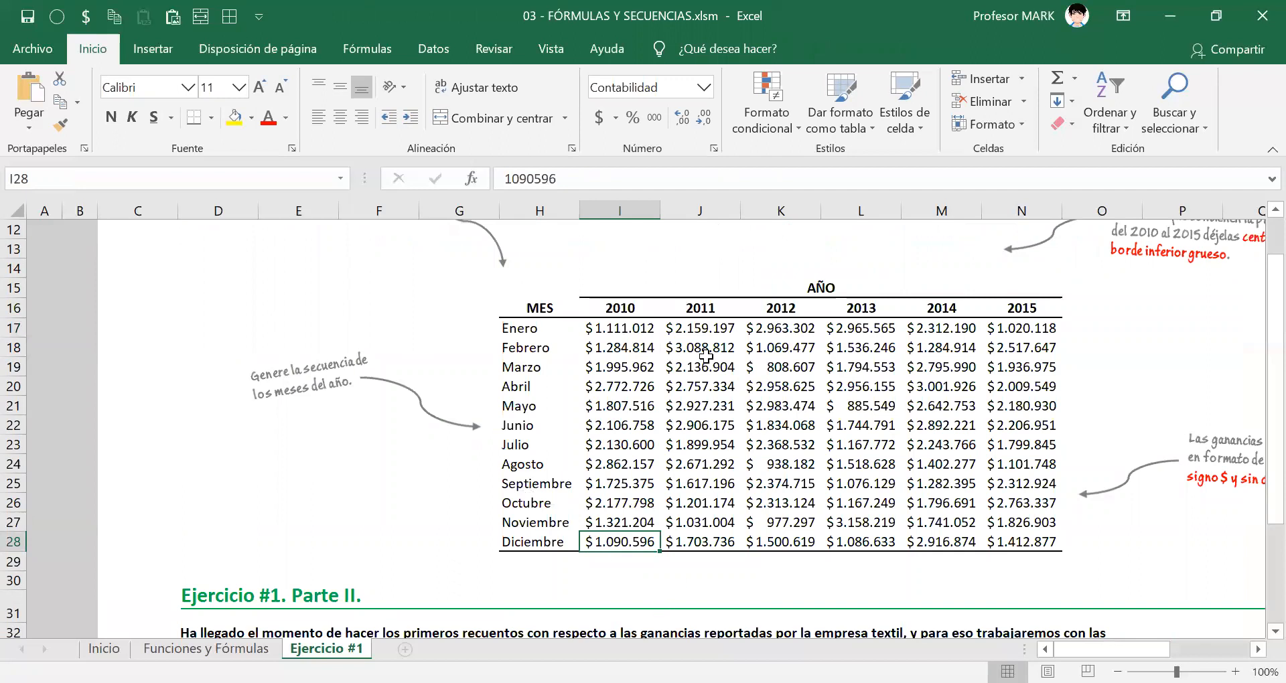
click(625, 329)
ctrl+click(625, 543)
drag(617, 331, 612, 536)
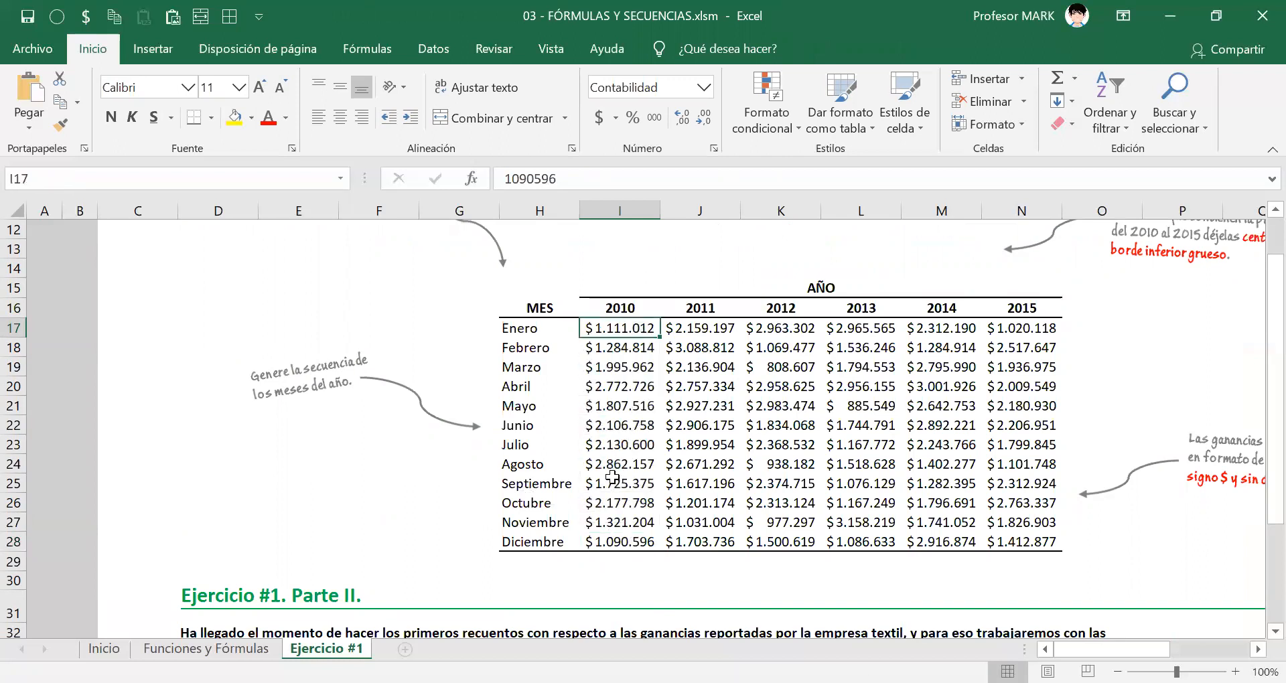
drag(620, 328, 619, 537)
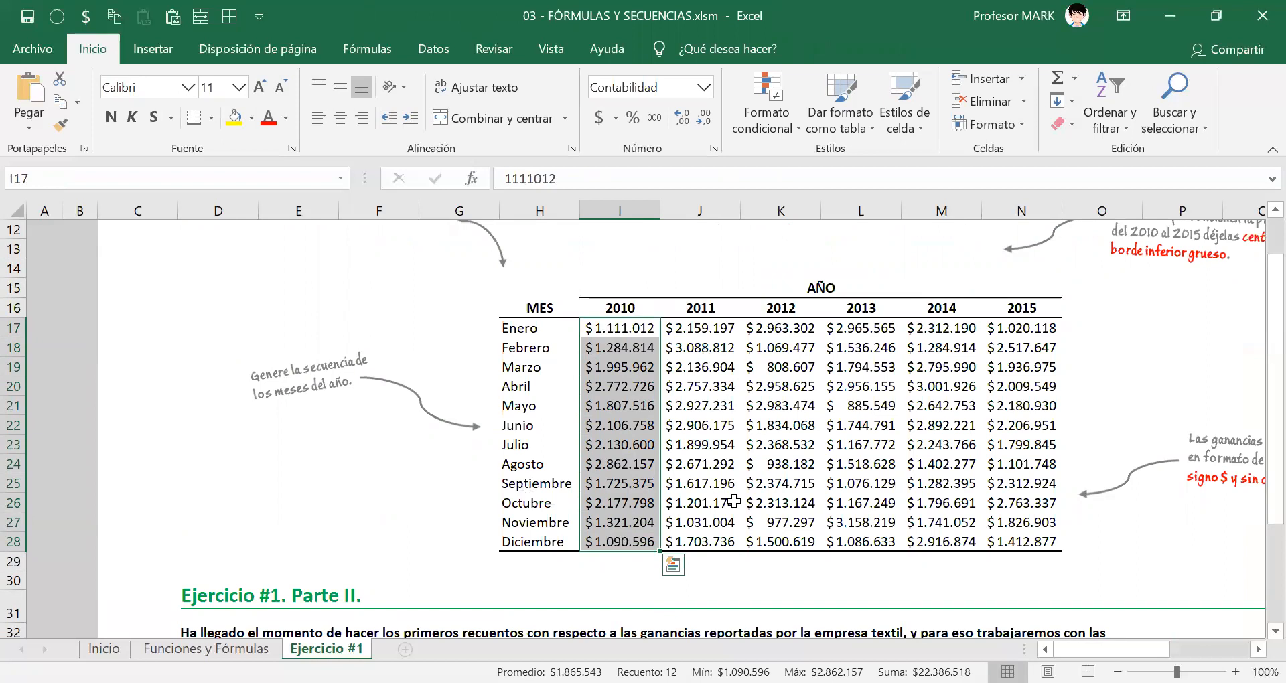
scroll(683, 512, down, 1)
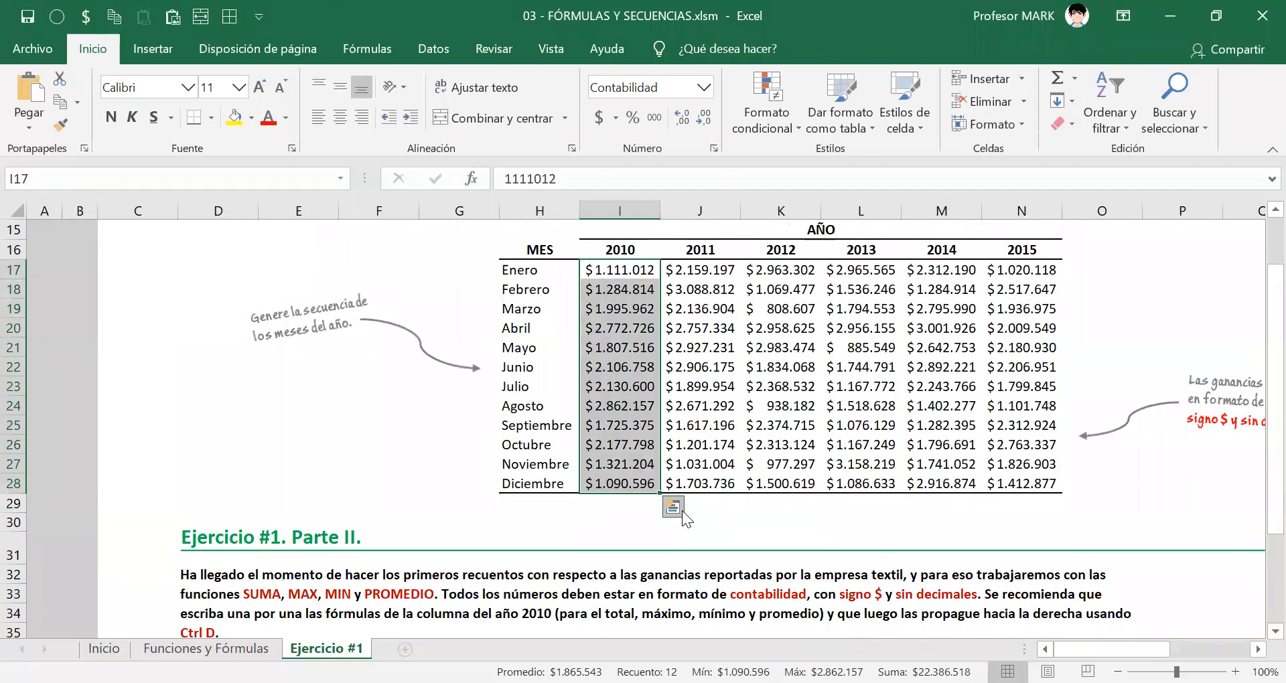
click(679, 529)
Begin a formula with the SUMA function in F40, the 2010 TOTAL of the Parte II table.
scroll(376, 377, down, 6)
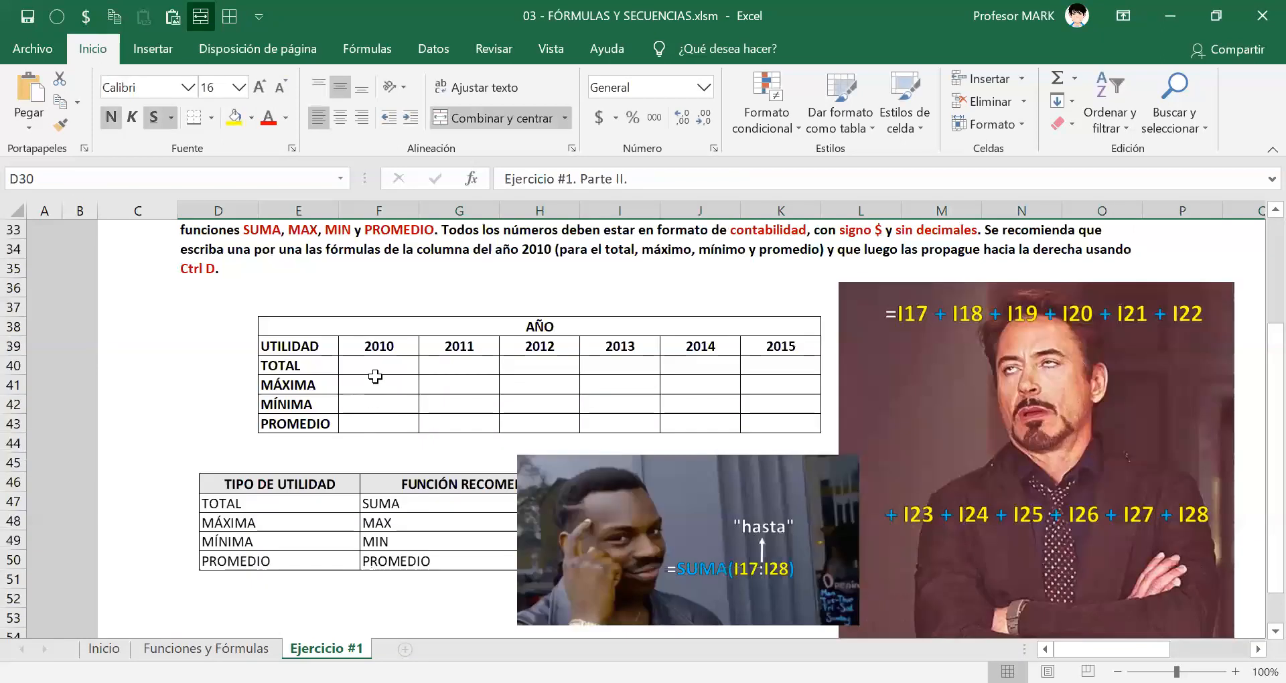
click(375, 372)
text(=)
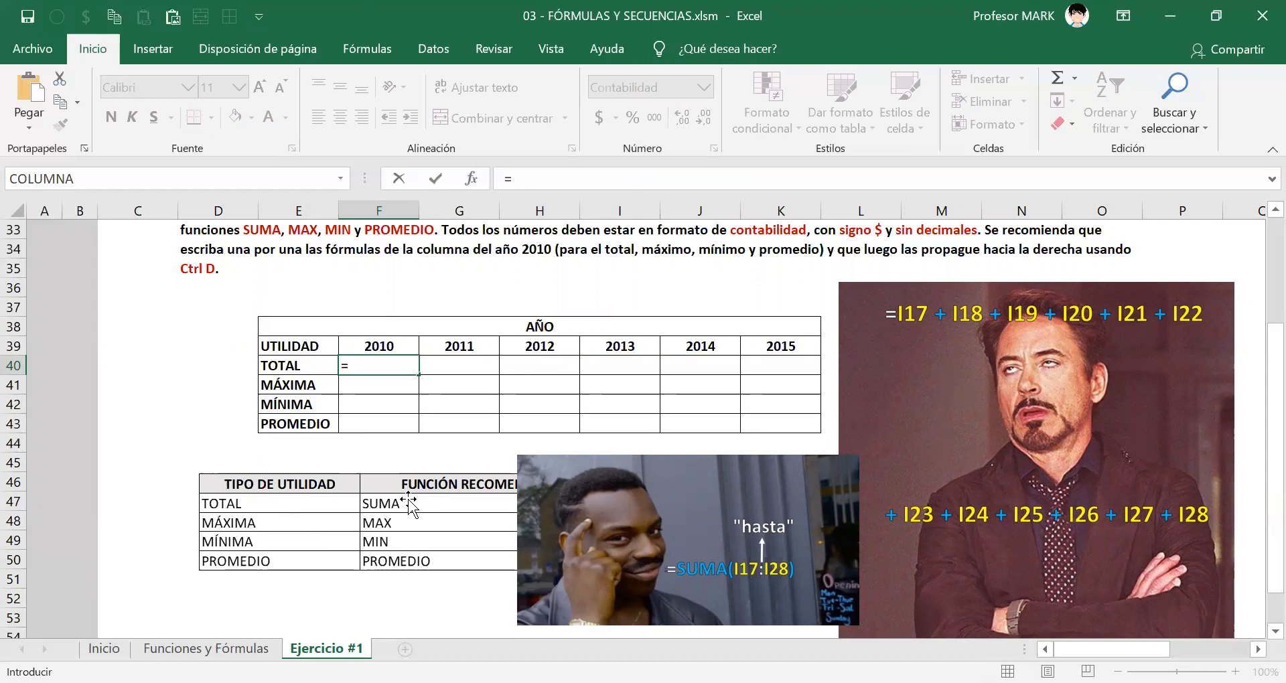
text(s)
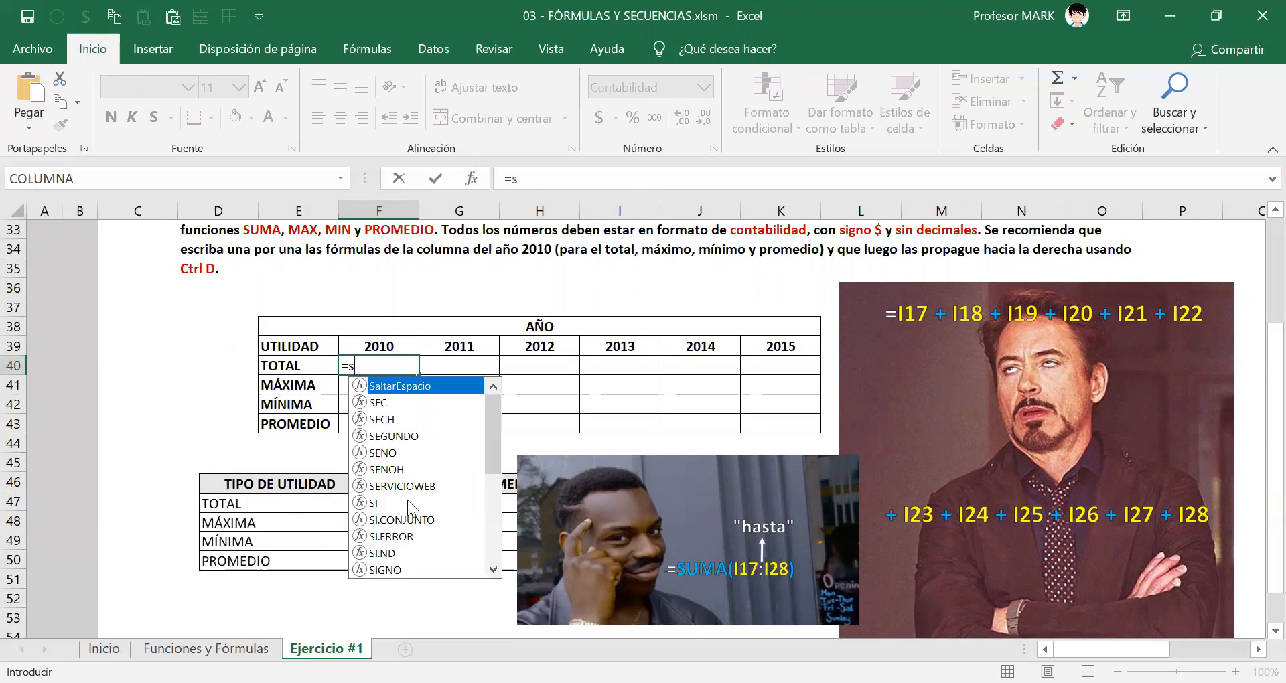
text(um)
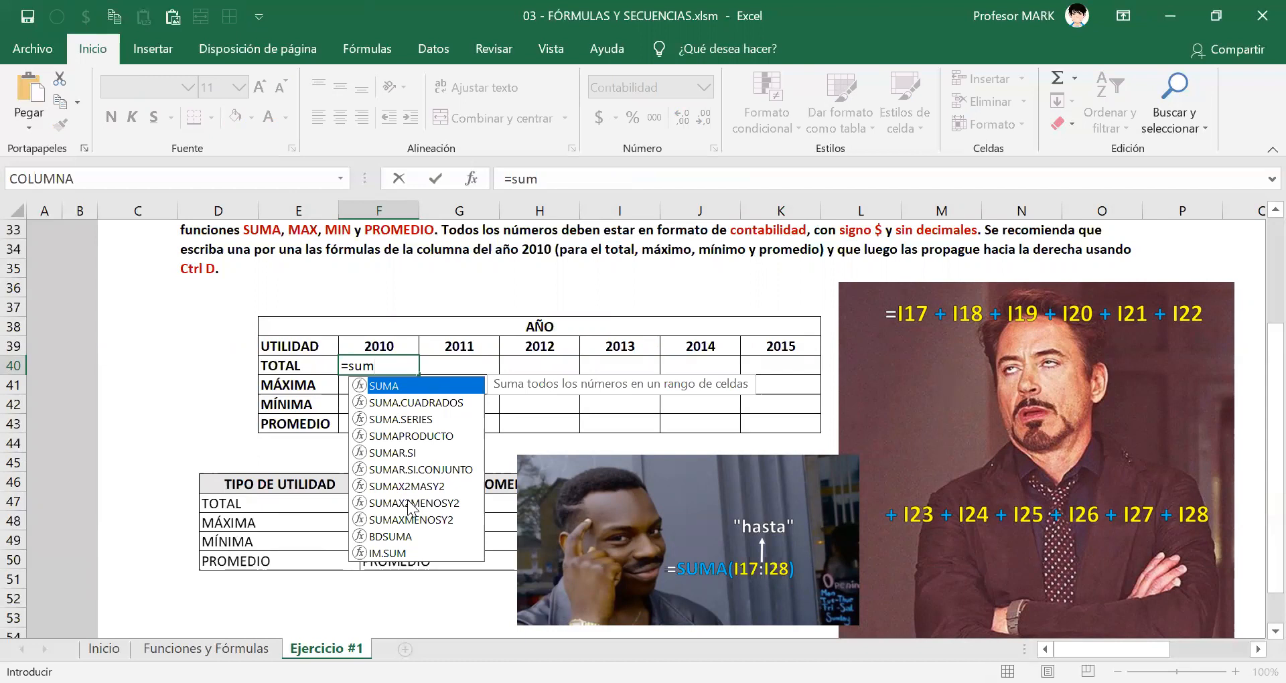
key(Tab)
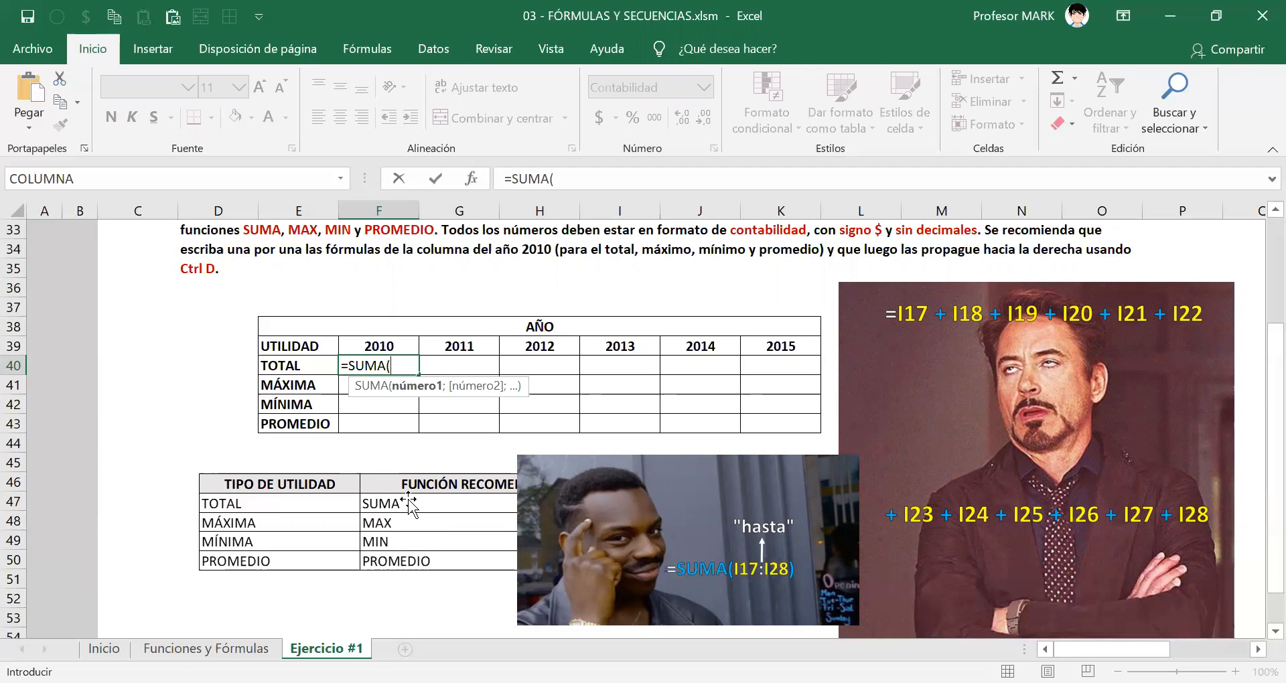
Use the Enero to Diciembre 2010 profits, I17:I28, as the SUMA argument in F40 and close the parenthesis.
scroll(333, 458, up, 1)
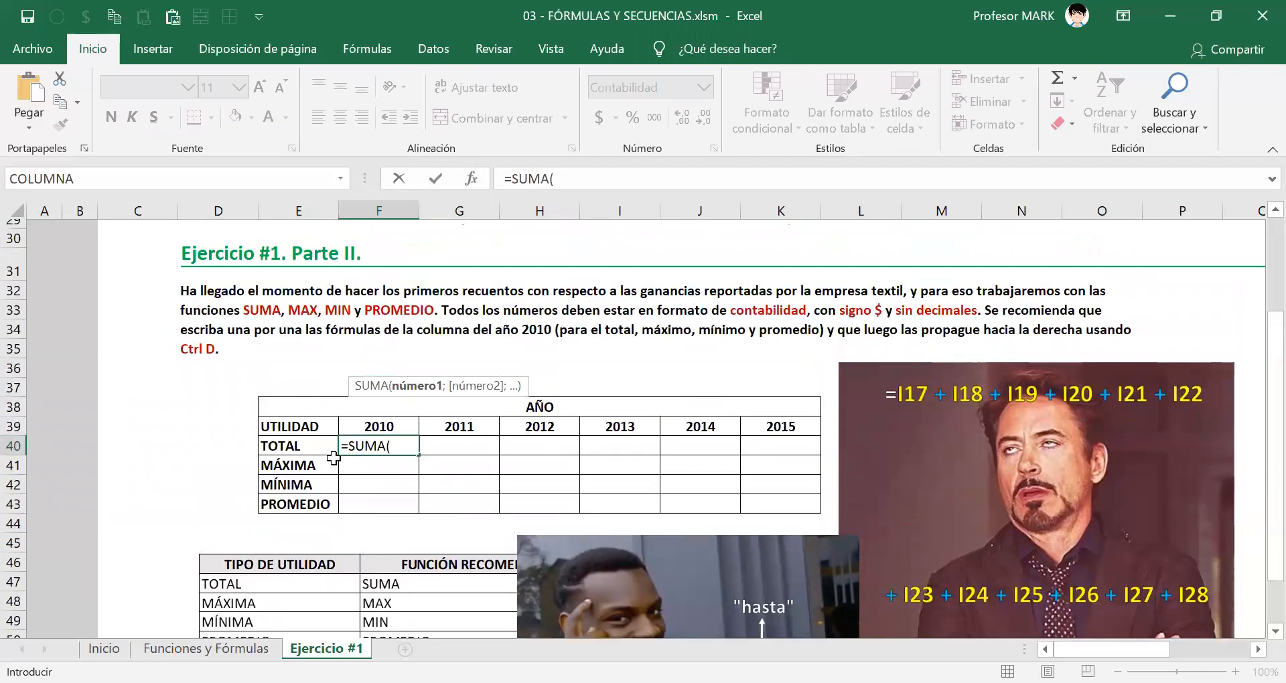
scroll(334, 459, up, 6)
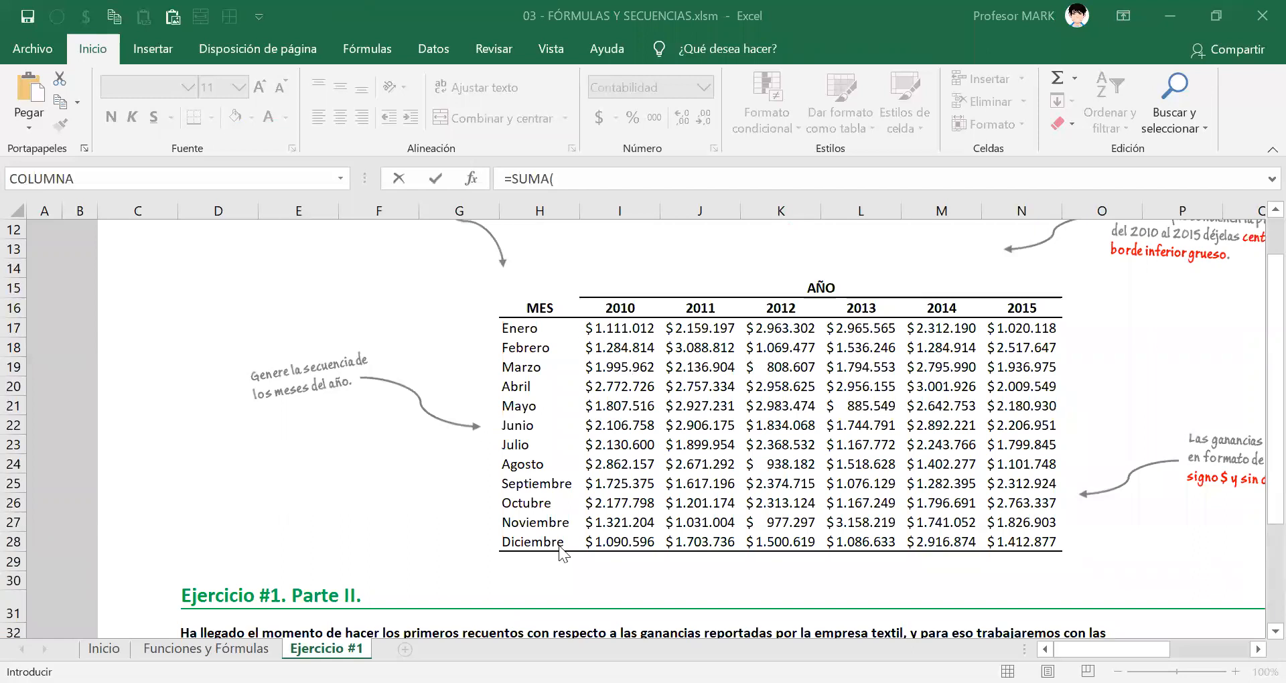
scroll(543, 558, down, 7)
scroll(583, 469, up, 7)
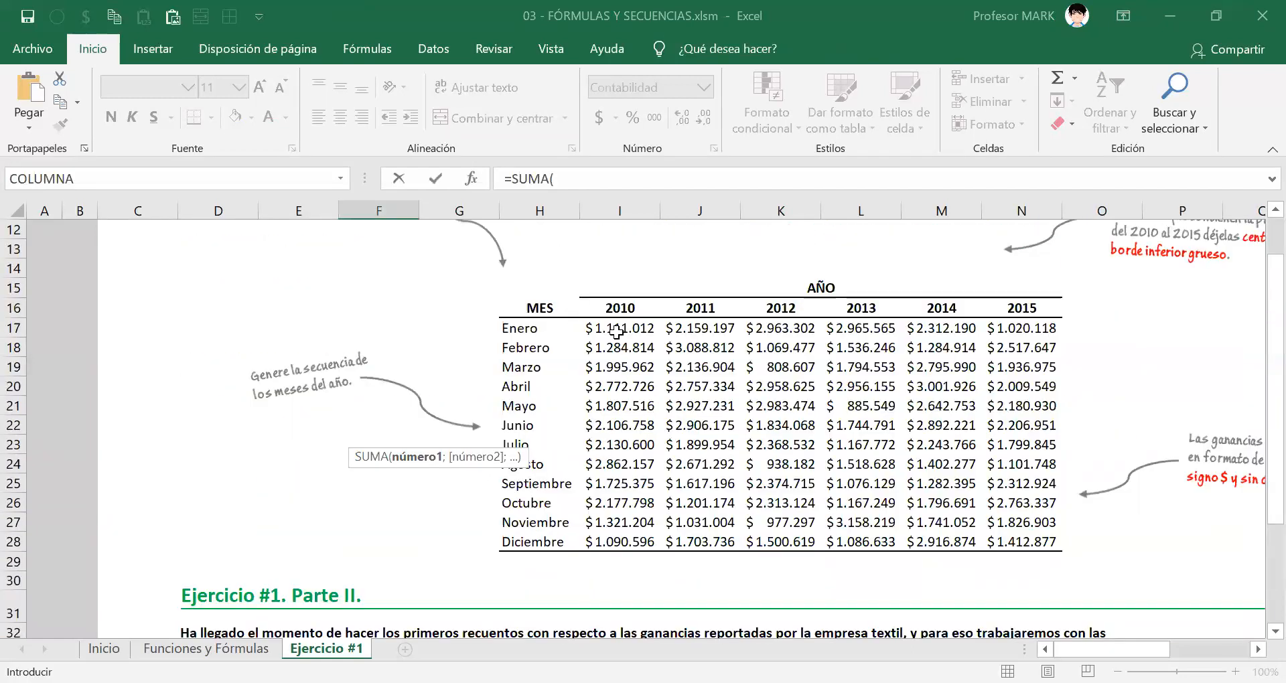
click(617, 333)
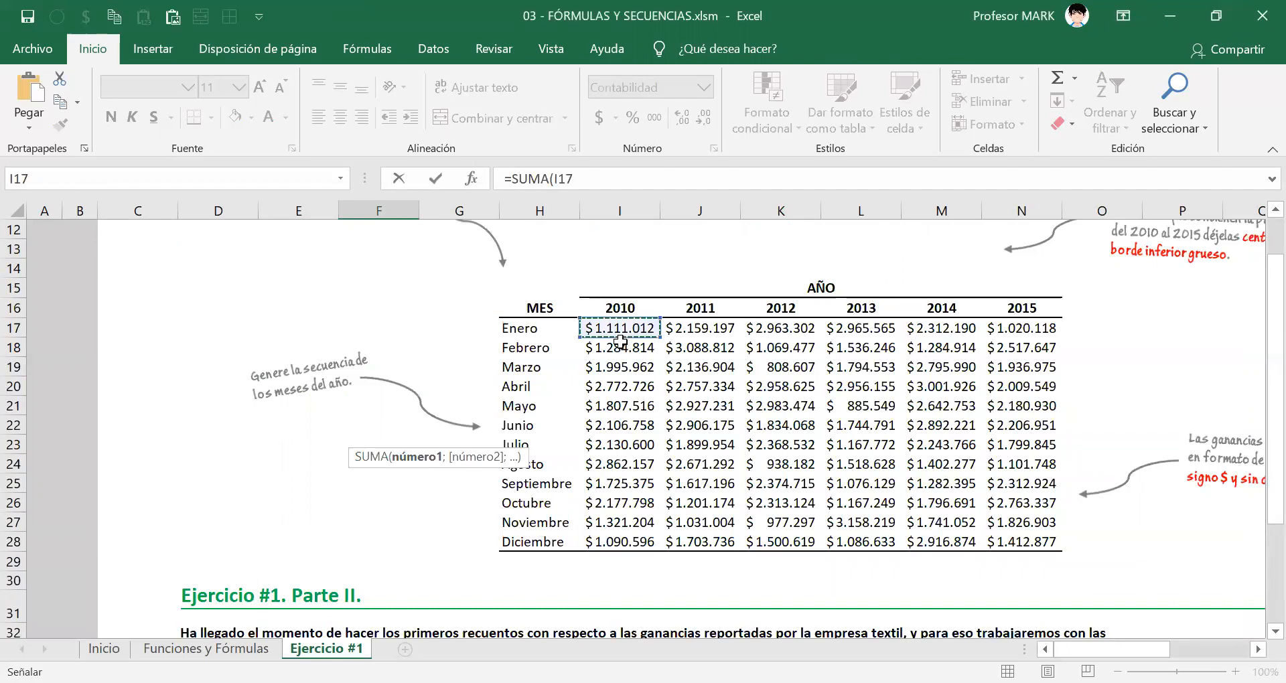
drag(620, 342, 588, 540)
scroll(587, 523, down, 3)
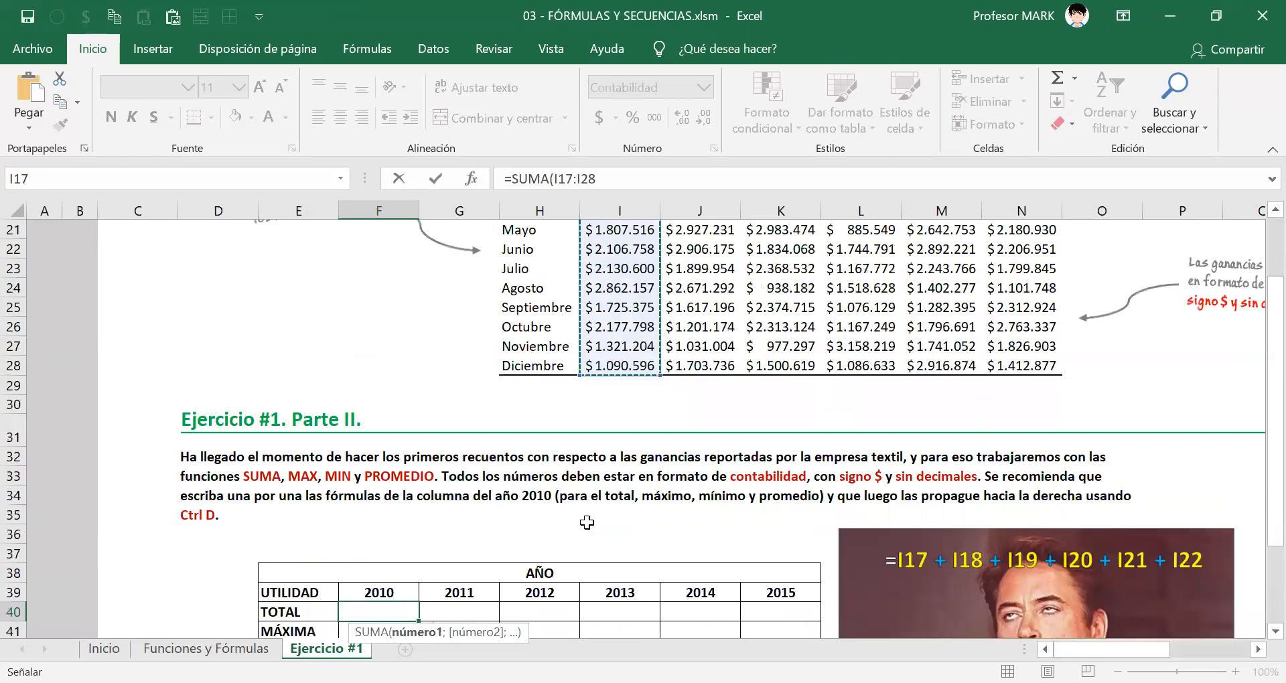
scroll(587, 523, down, 2)
text())
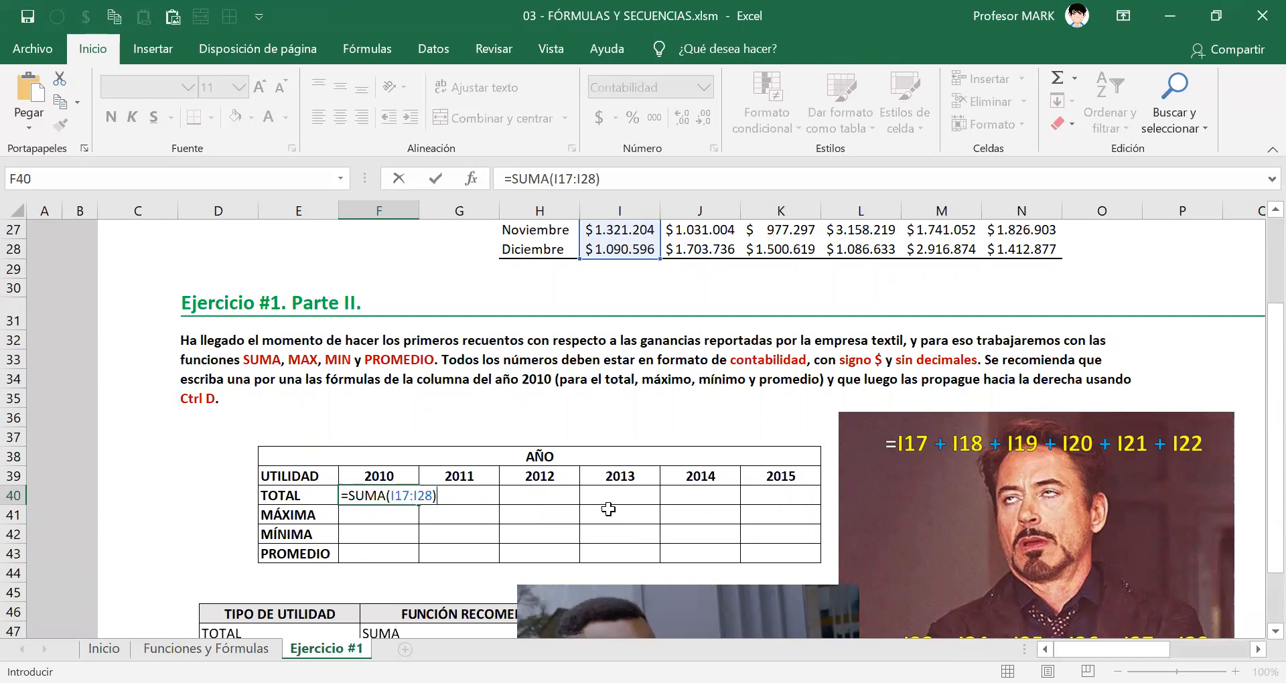
Review the I17:I28 argument of the SUMA formula, enter the formula in F40 and leave that cell selected.
scroll(603, 509, up, 5)
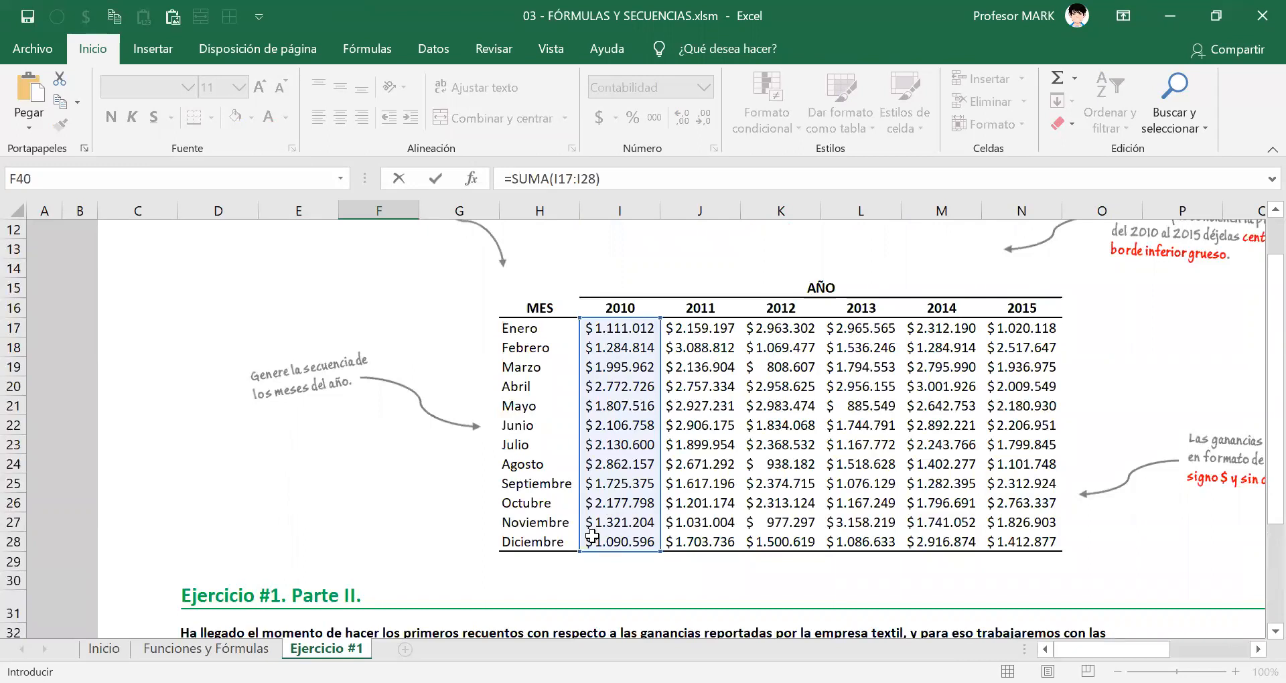
scroll(592, 535, down, 5)
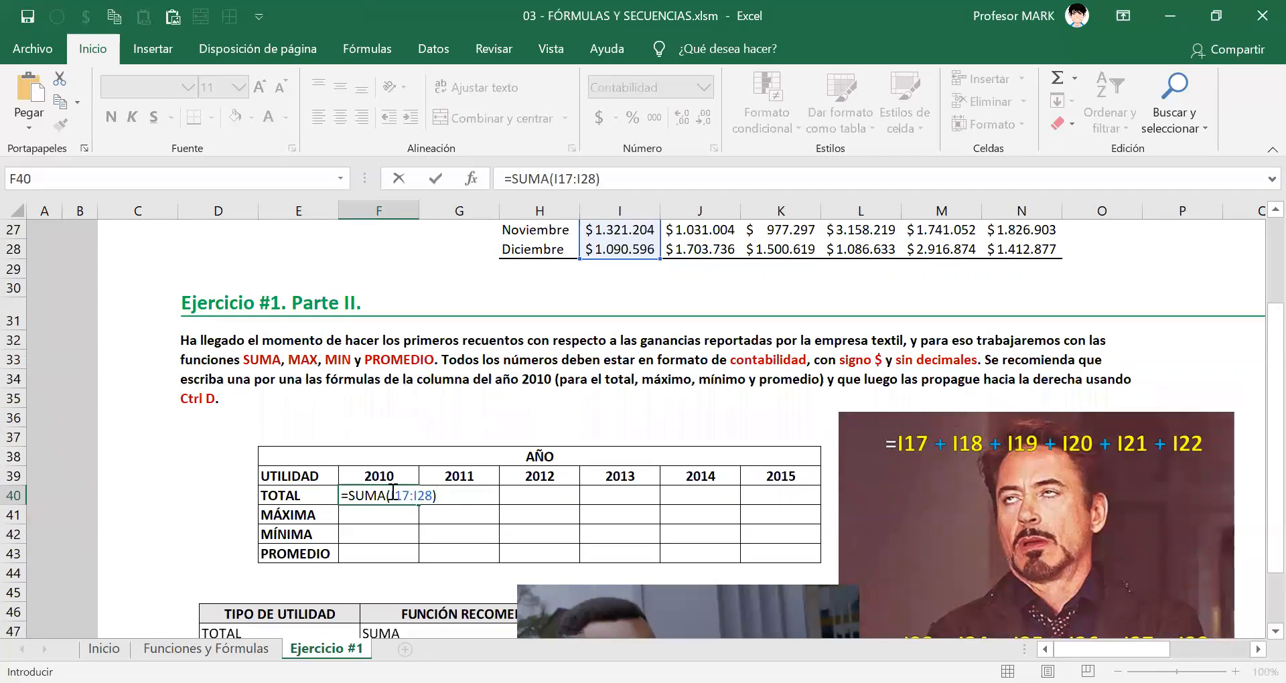
drag(391, 495, 434, 495)
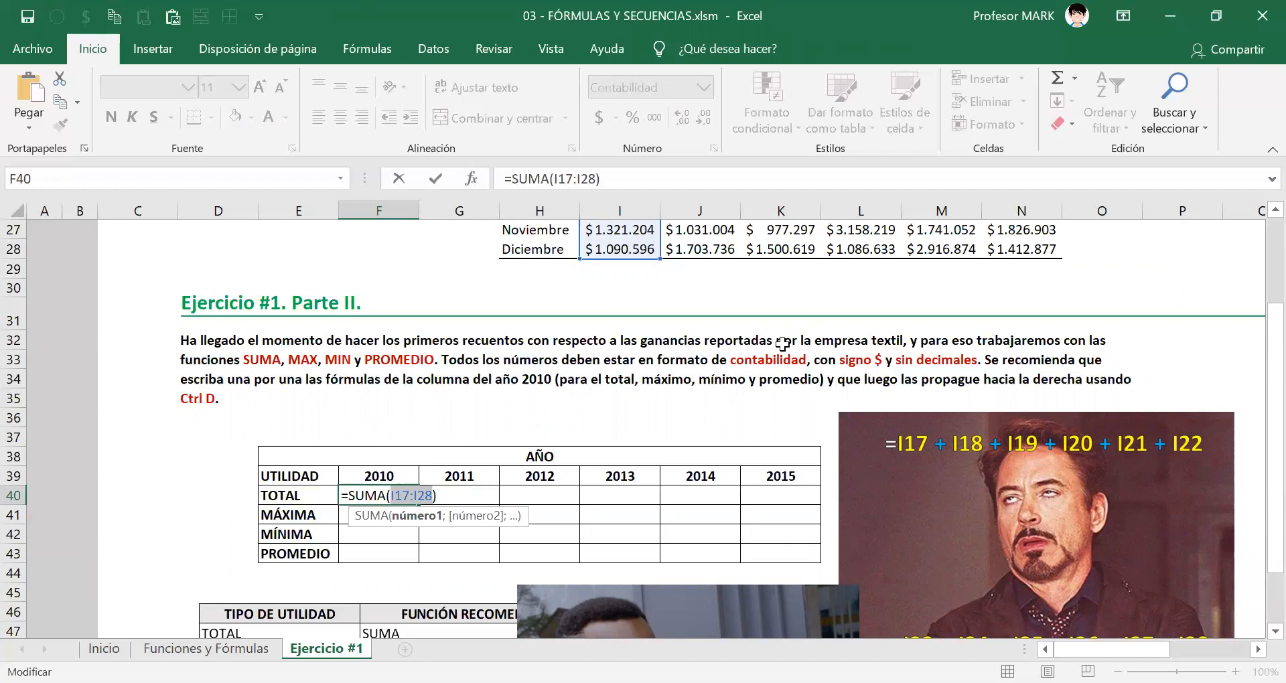
key(Return)
key(Up)
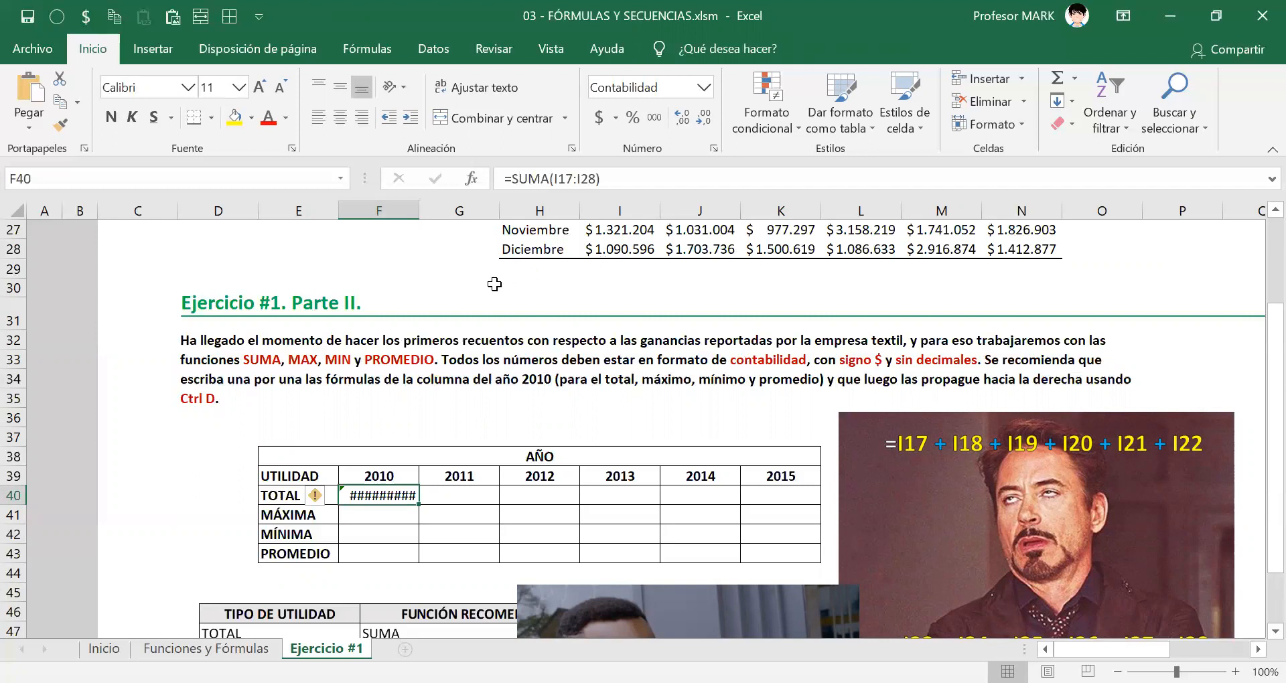
Widen column F to fit the 2010 total in F40.
double_click(419, 210)
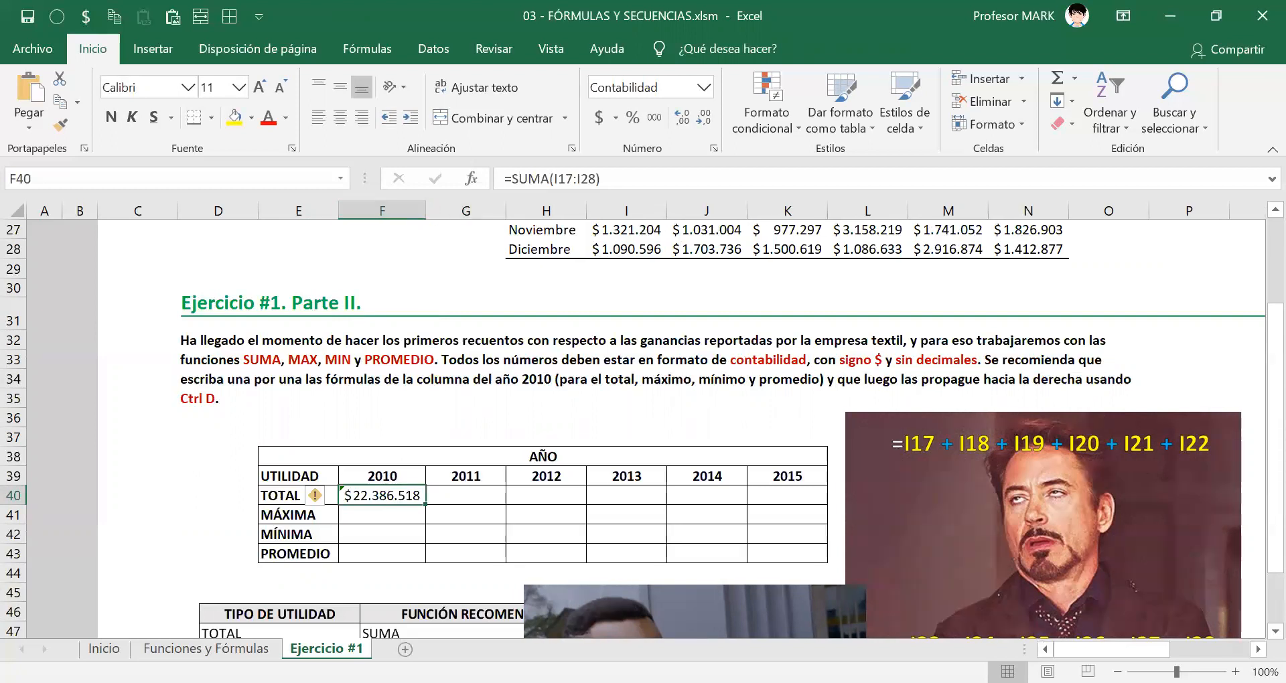
mouse_move(318, 505)
key(alt+Tab)
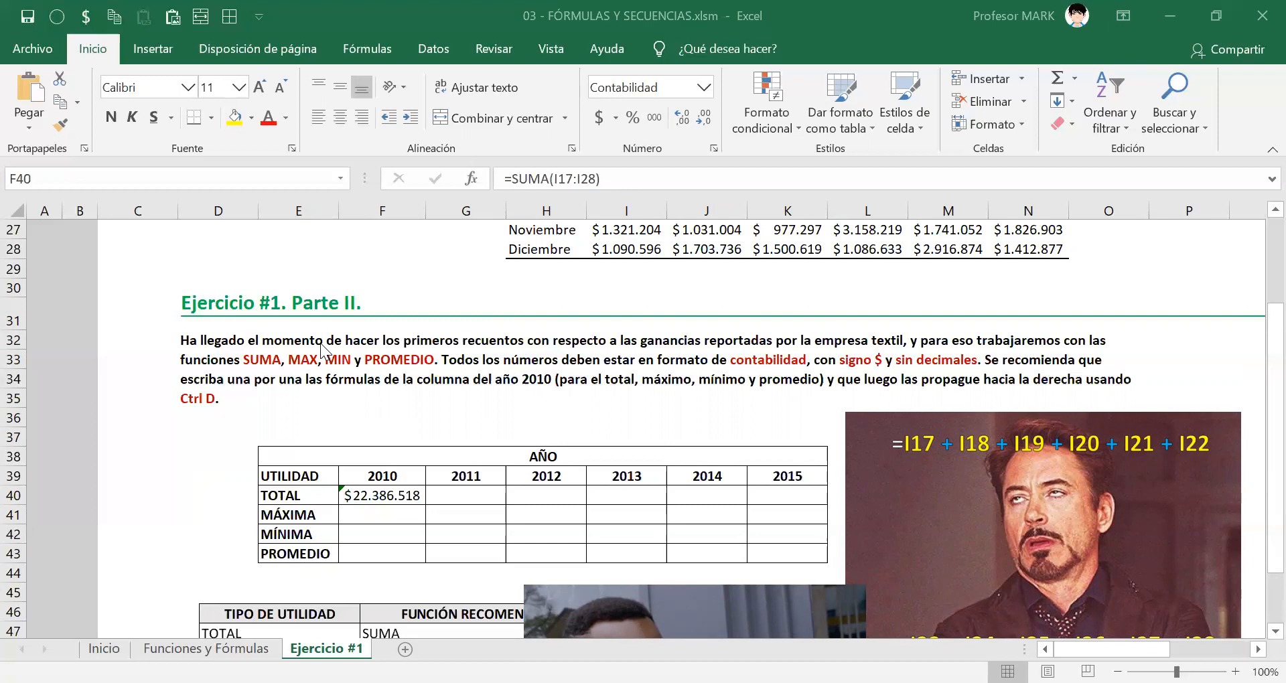
Examine the error-checking options of the SUMA formula in F40 and close them without applying any.
click(380, 495)
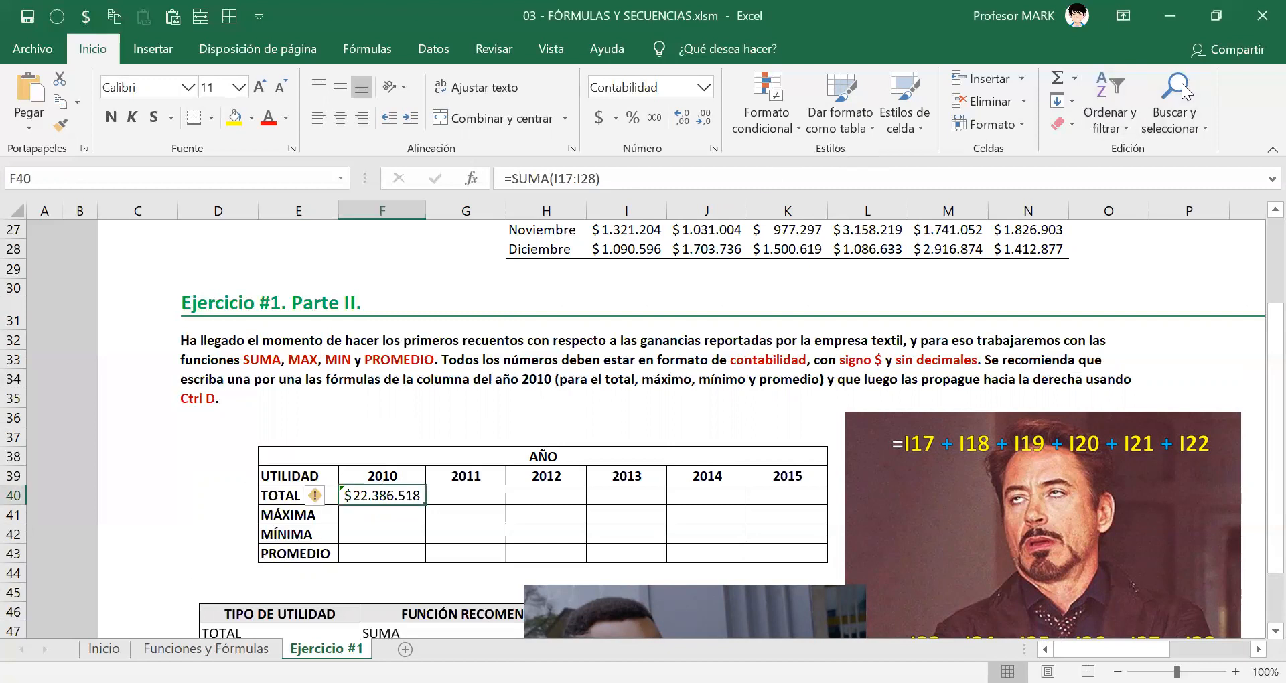
click(1182, 84)
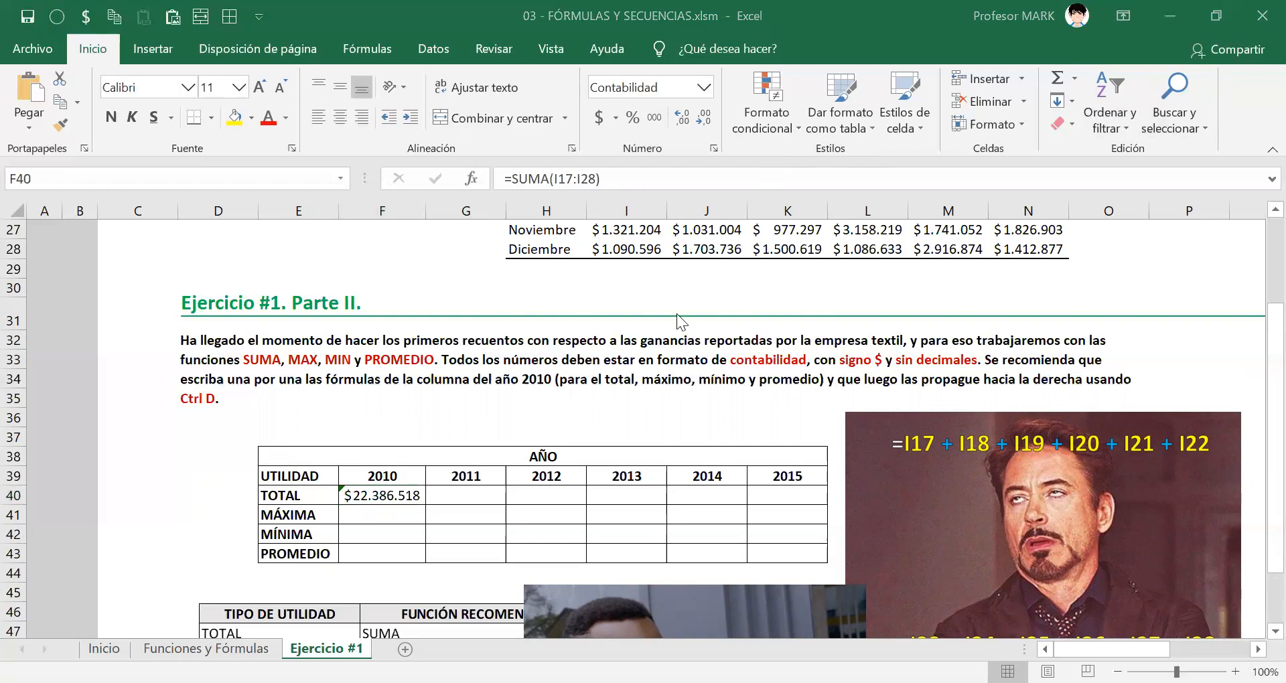
click(399, 491)
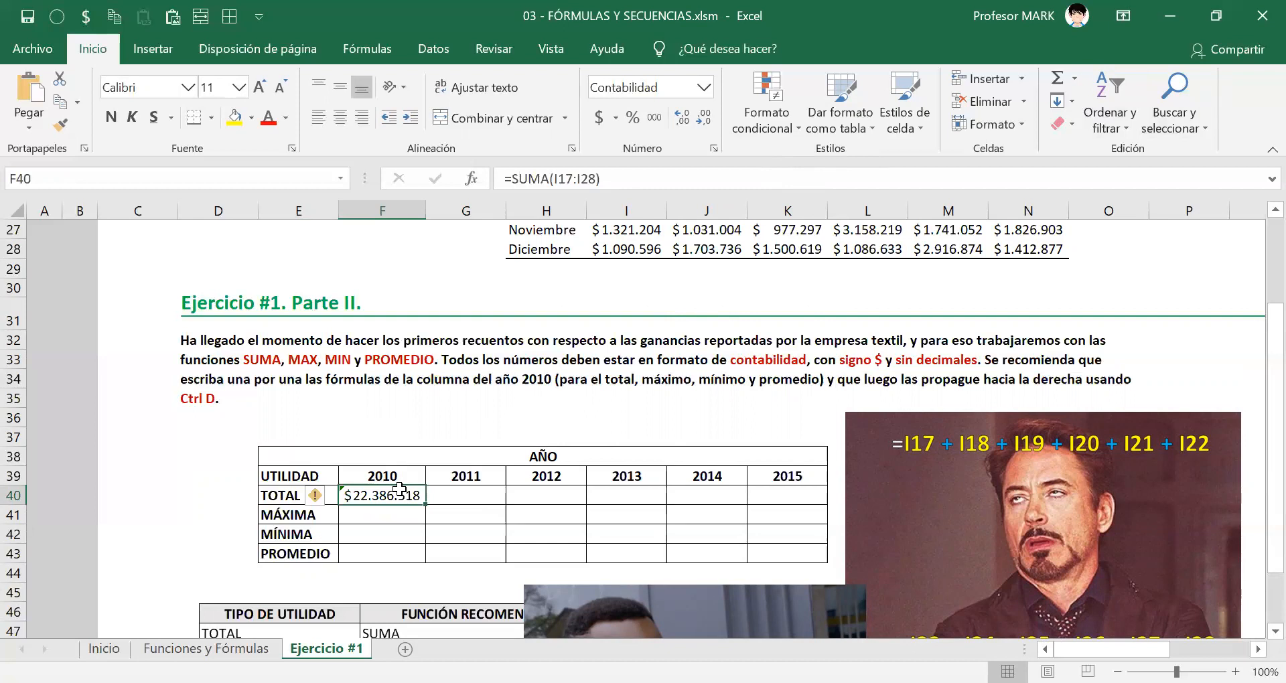
click(316, 495)
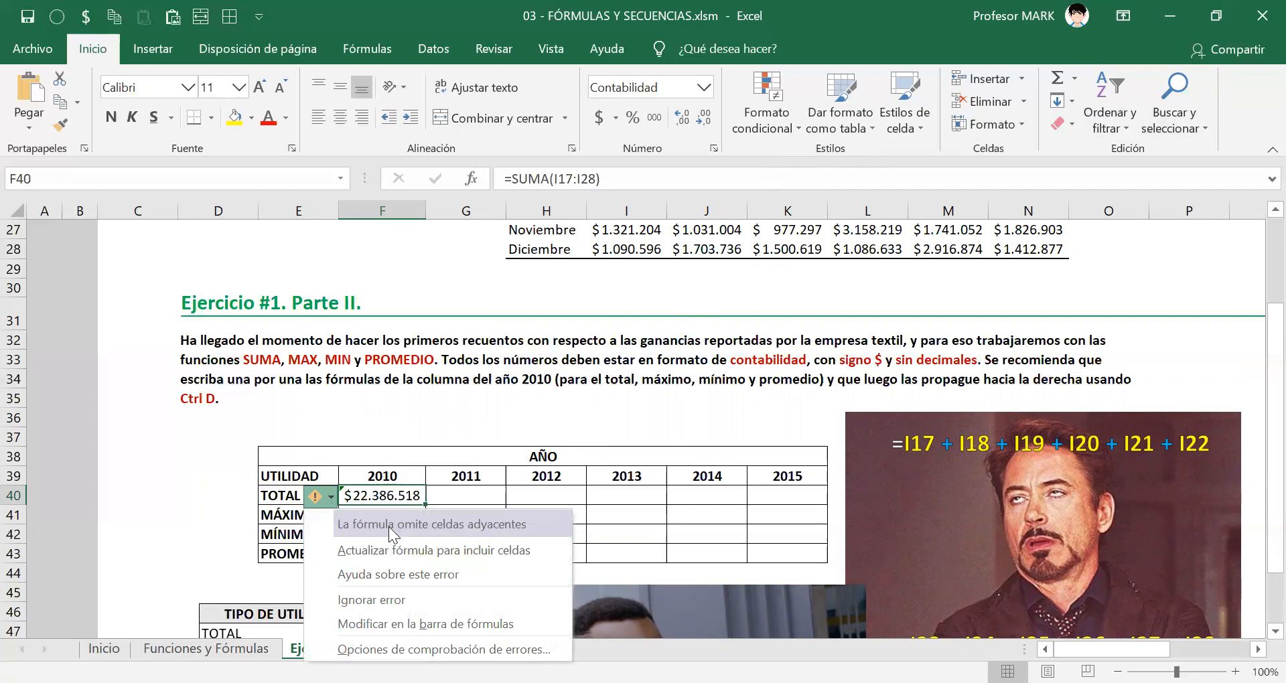
click(411, 493)
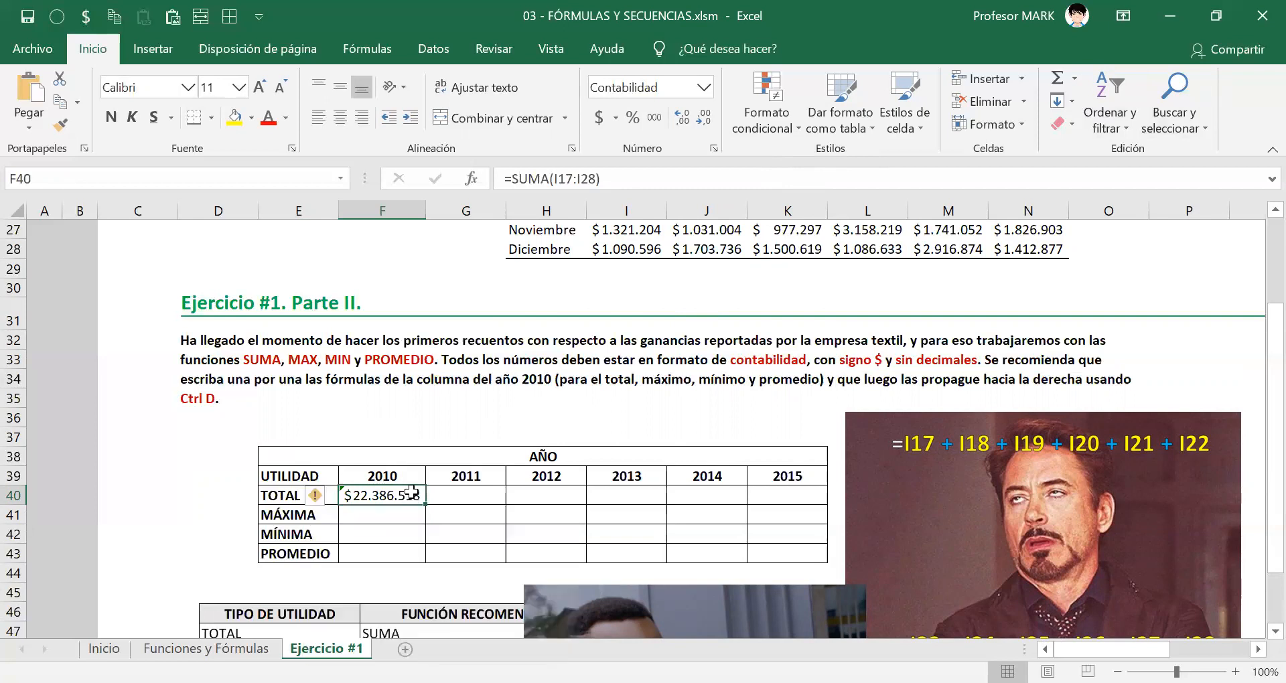
Examine the 2010 heading and its monthly profits, I17:I28, in the Parte I table that the SUMA formula adds up.
scroll(536, 469, up, 5)
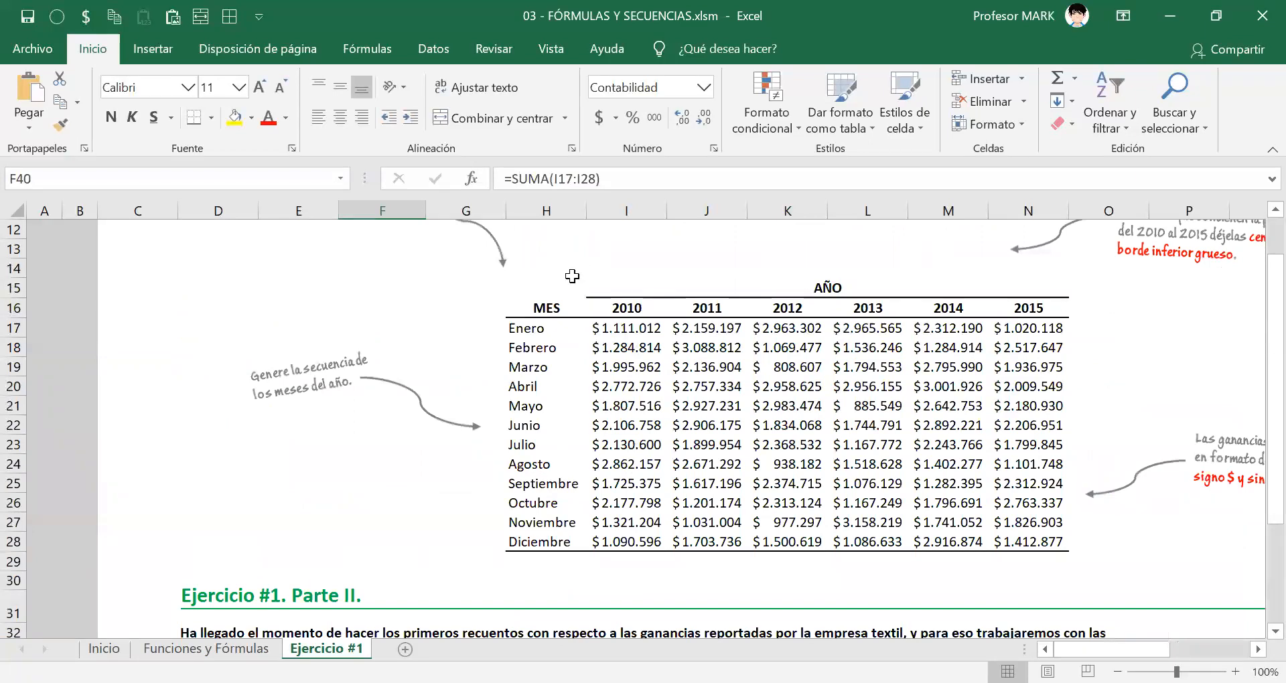
click(605, 328)
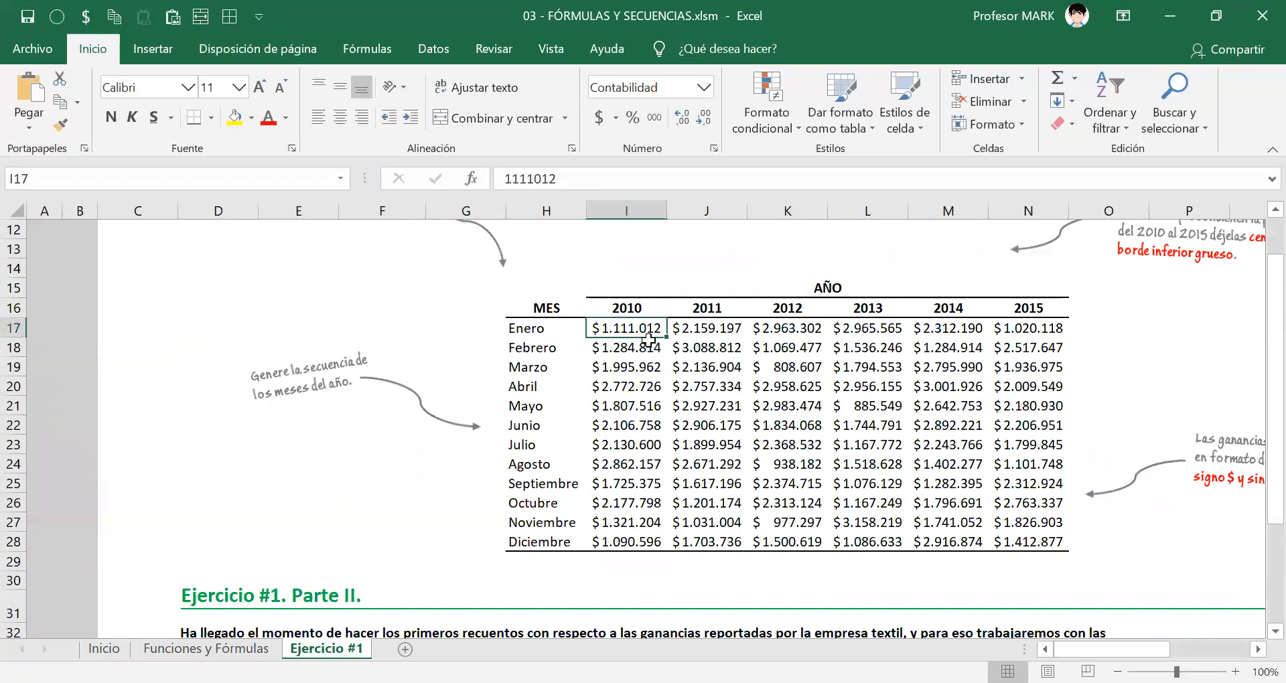
drag(636, 329, 631, 534)
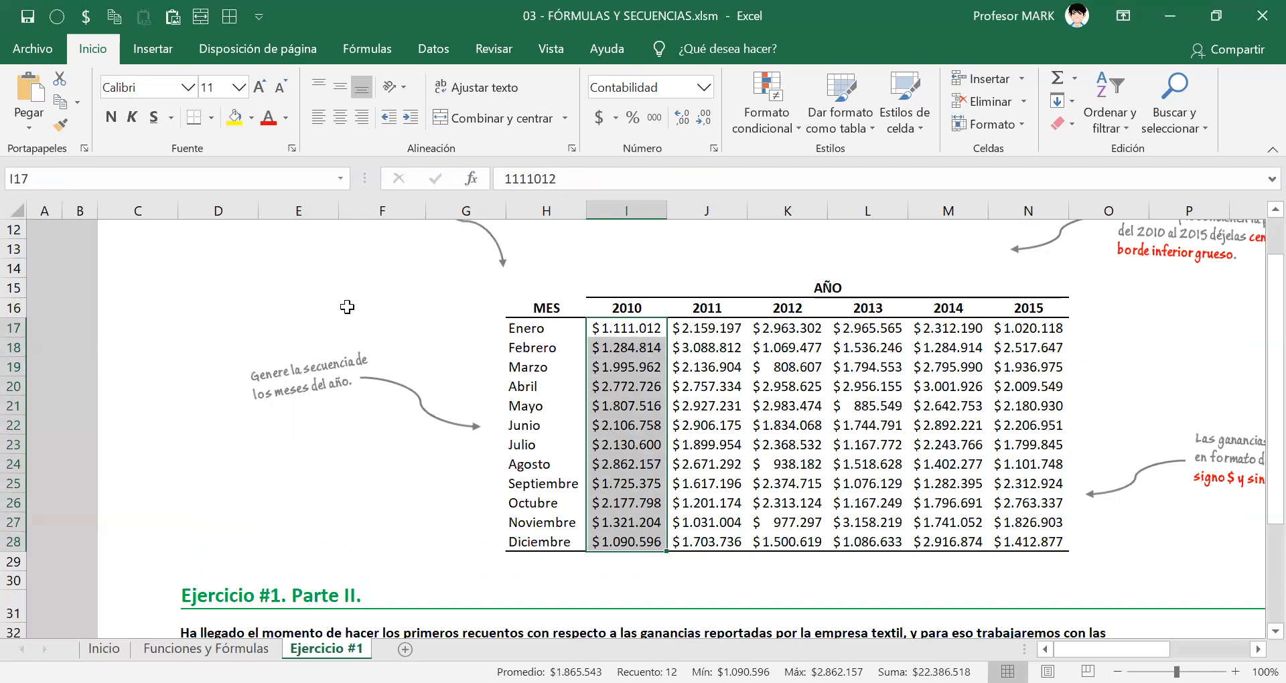
key(ctrl+shift+3)
mouse_move(632, 290)
mouse_down()
mouse_move(585, 295)
mouse_move(643, 277)
mouse_move(627, 286)
mouse_up()
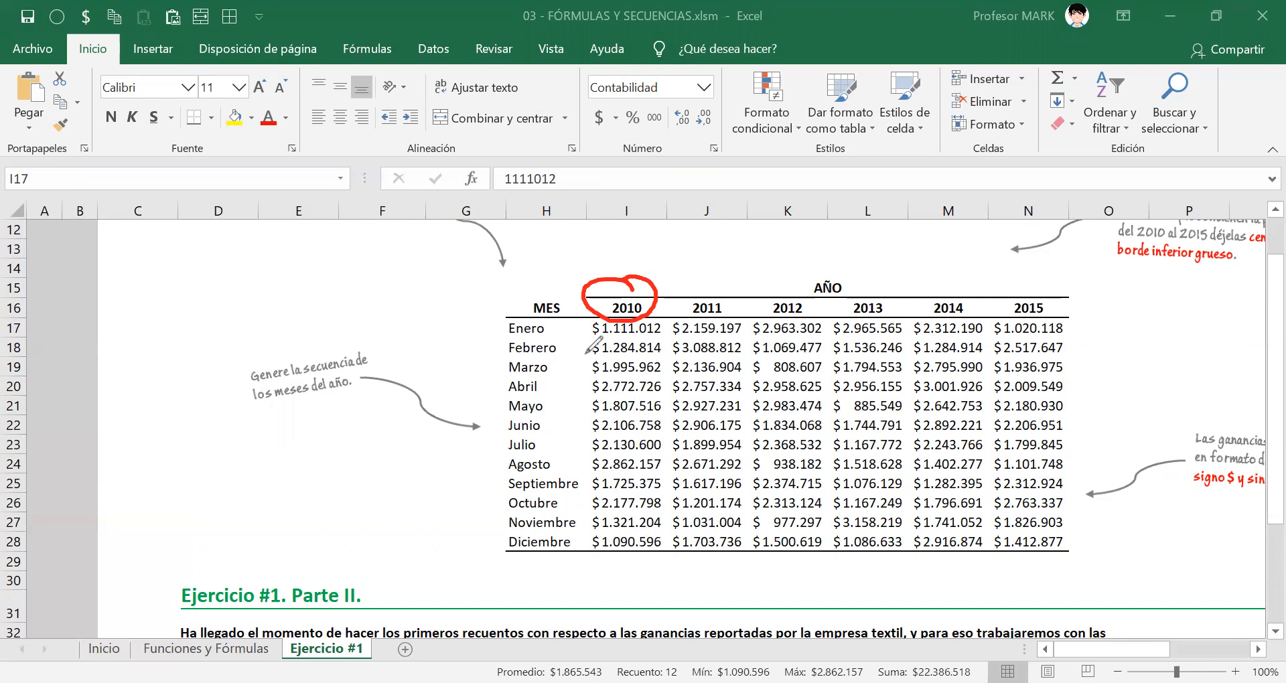
mouse_move(716, 235)
mouse_down()
mouse_move(655, 259)
mouse_move(634, 285)
mouse_move(647, 287)
mouse_up()
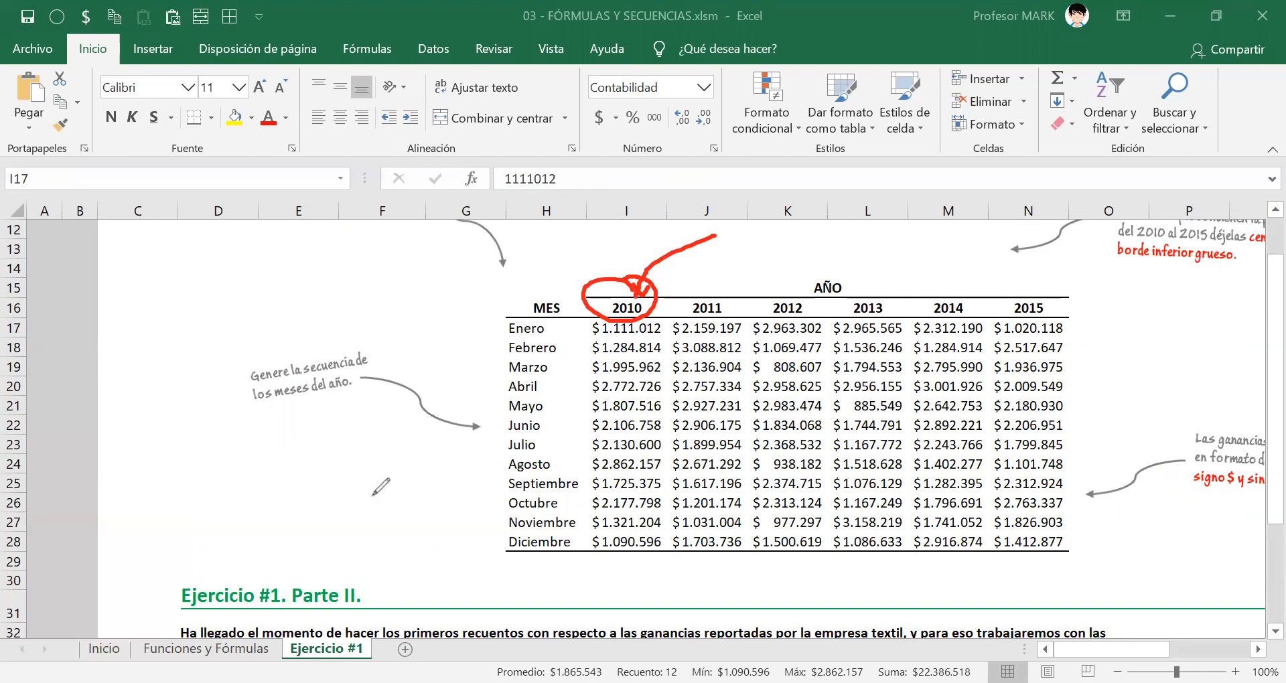
mouse_move(585, 325)
mouse_down()
mouse_move(588, 540)
mouse_move(627, 561)
mouse_move(663, 531)
mouse_move(670, 354)
mouse_move(588, 327)
mouse_move(489, 227)
mouse_move(591, 271)
mouse_move(606, 253)
mouse_up()
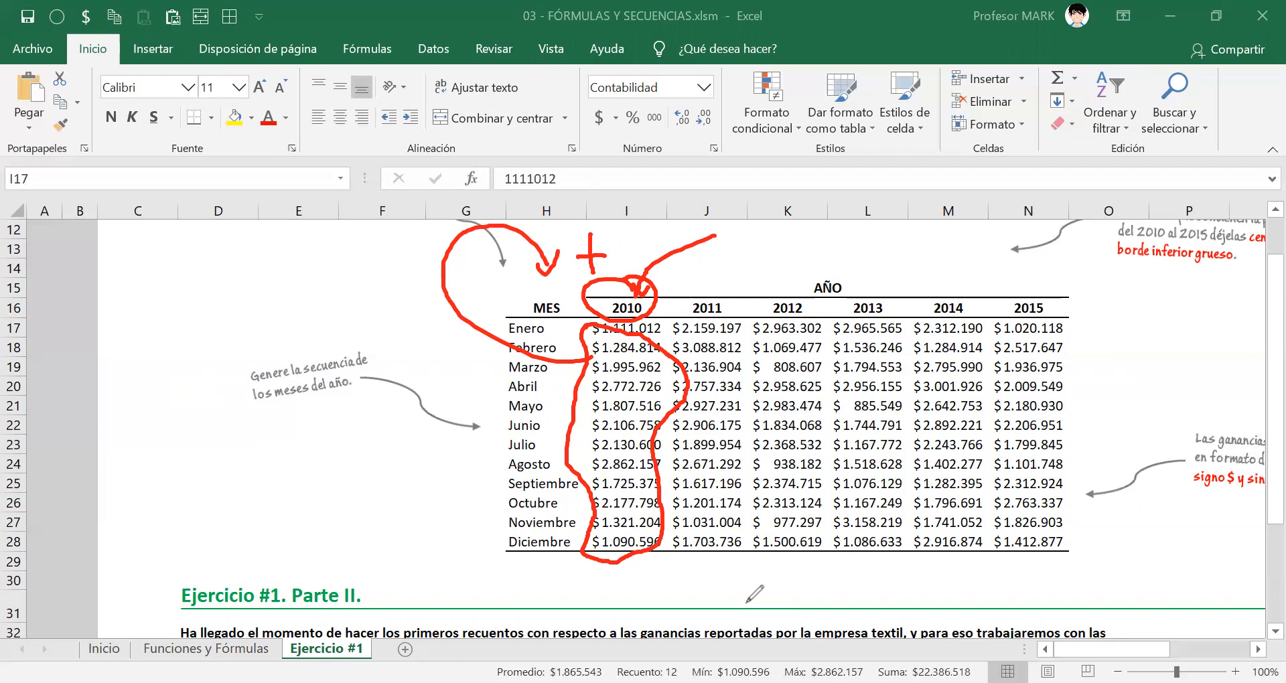
key(Escape)
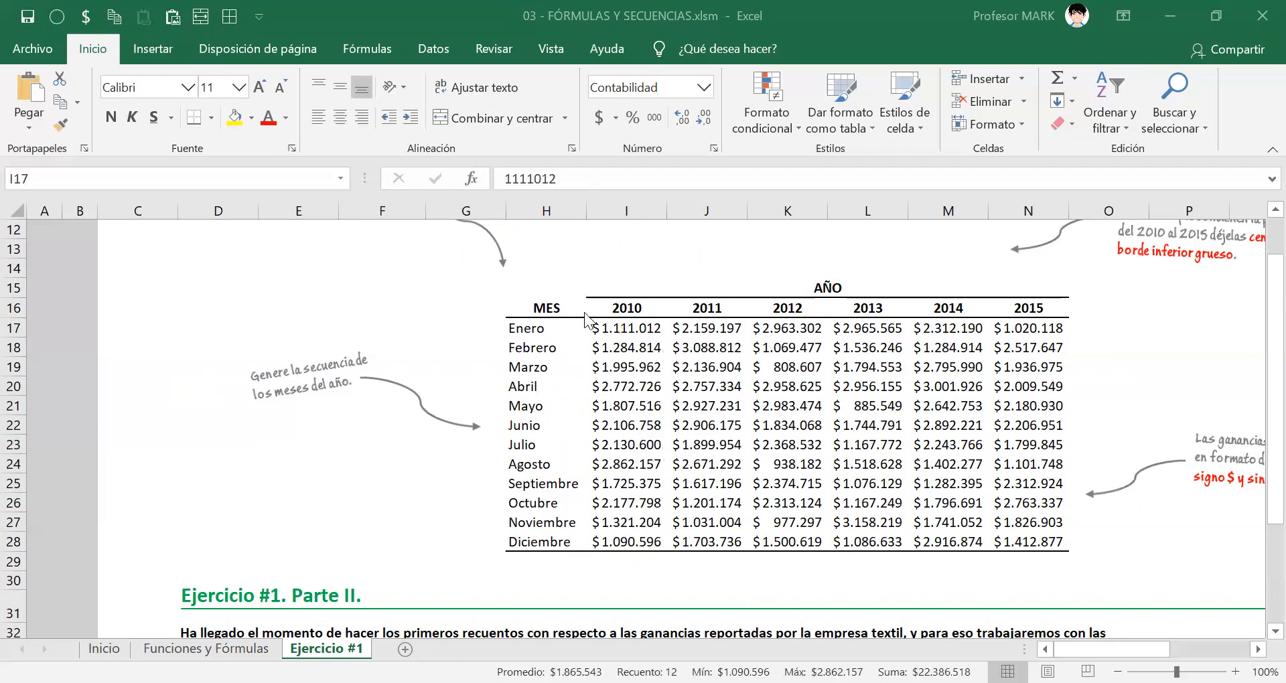
Update the SUMA formula in F40 to include the adjacent cells, as the error check suggests.
scroll(586, 320, down, 8)
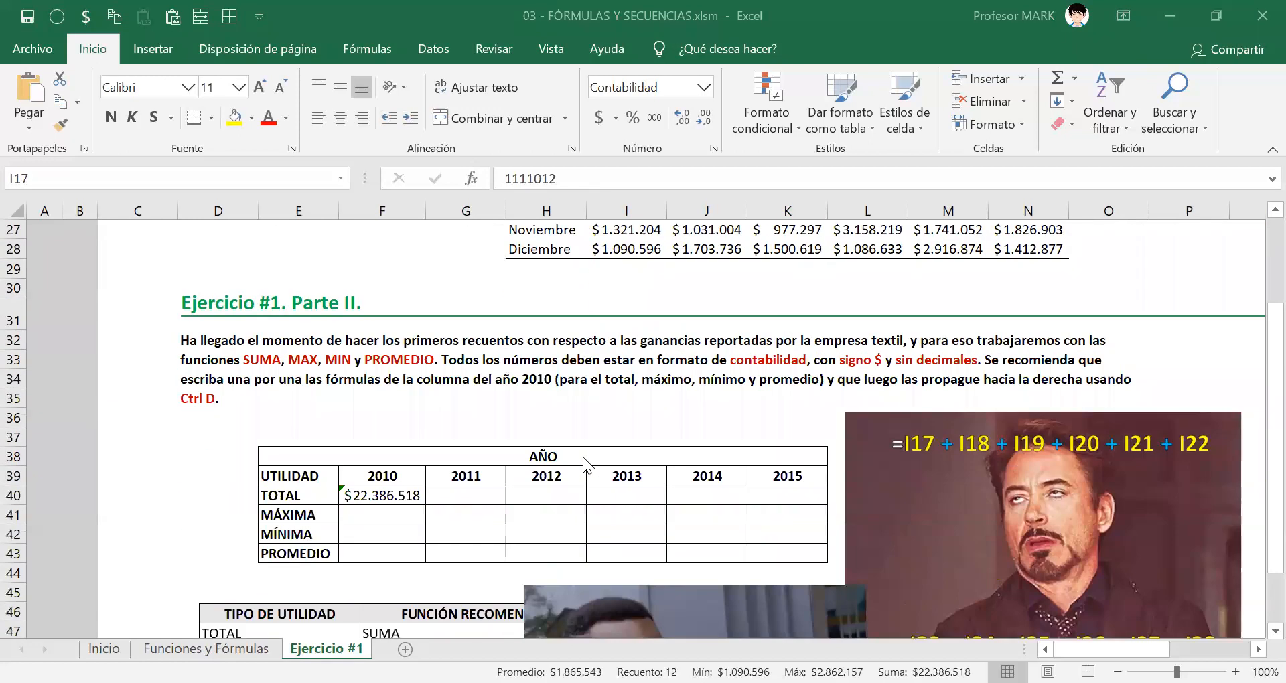
click(360, 309)
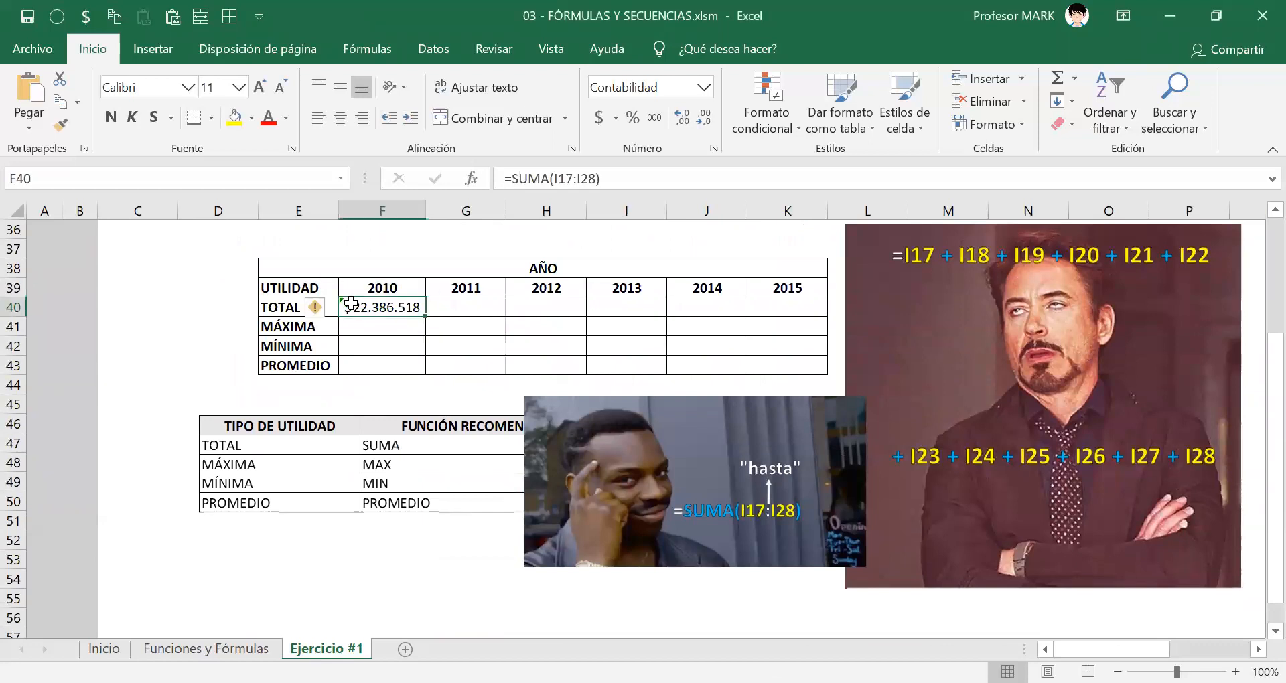
click(323, 308)
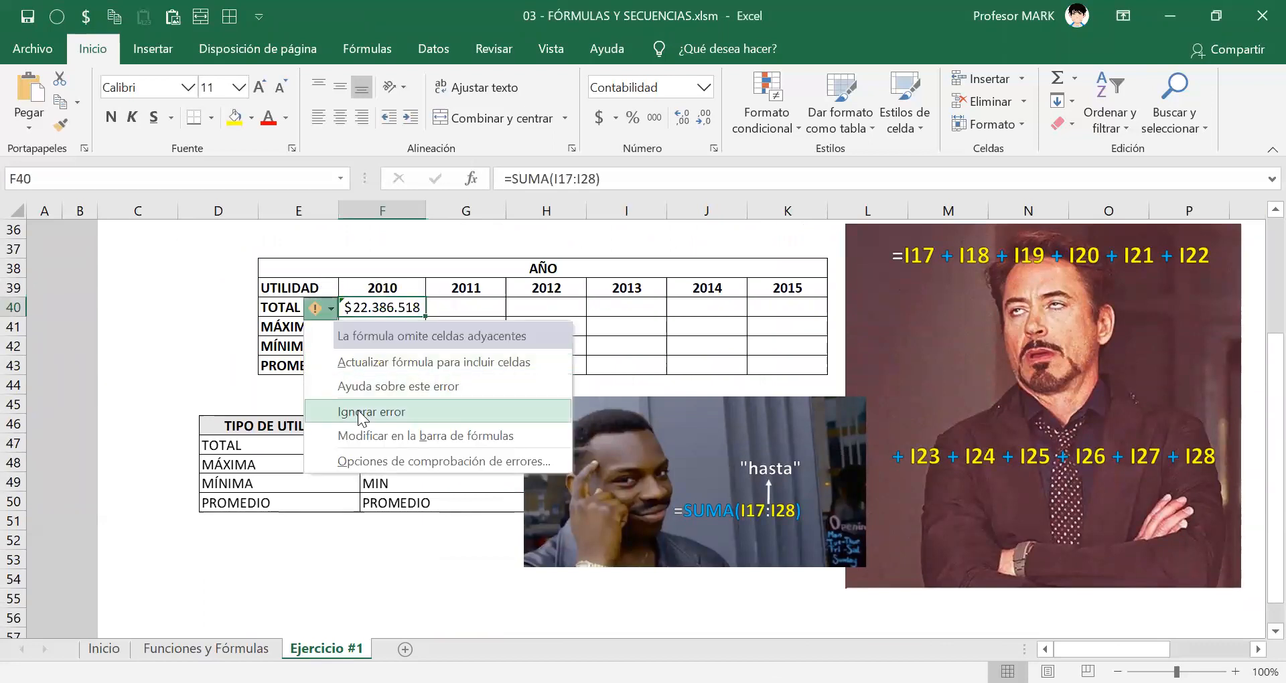
click(485, 368)
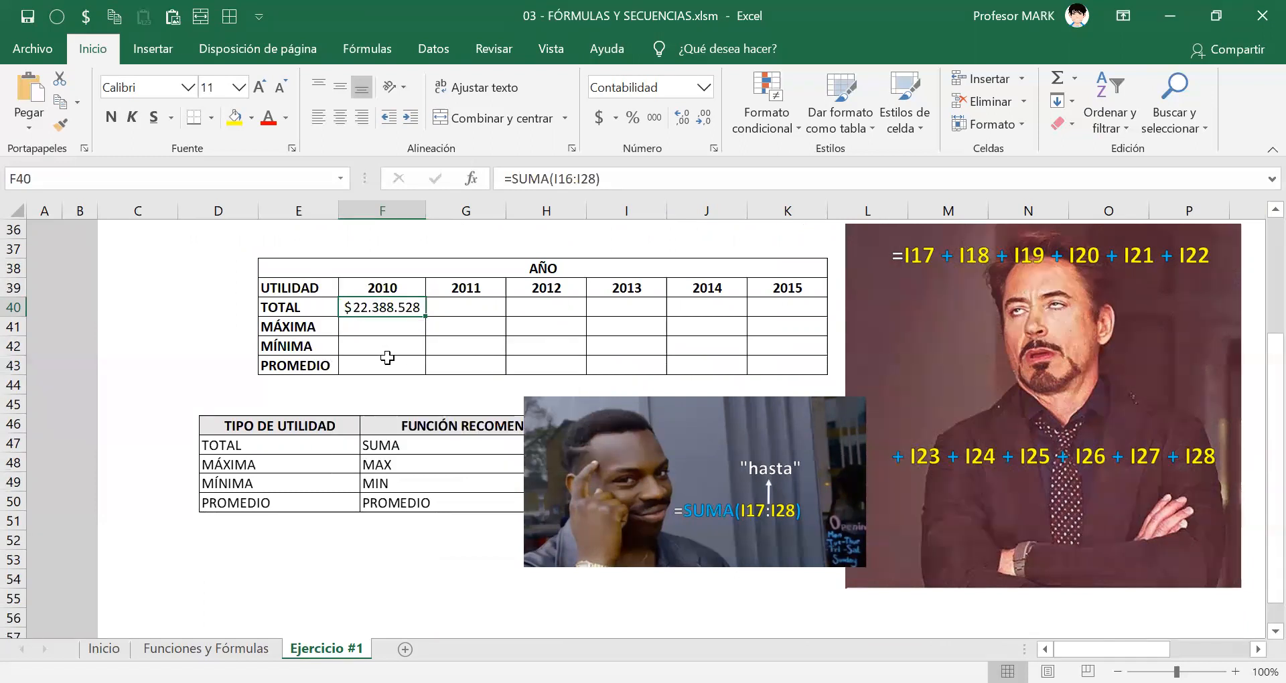
Correct the SUMA argument in F40 to I17:I28, enter the formula and leave that cell selected.
scroll(408, 368, up, 2)
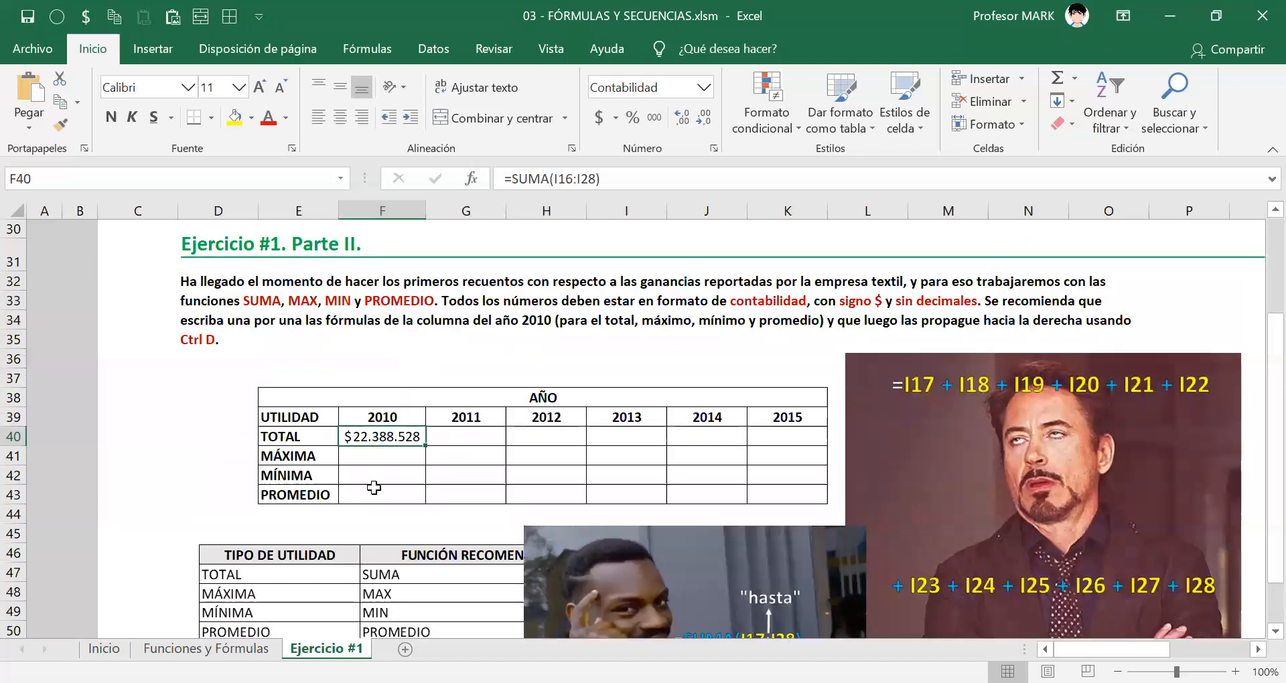
double_click(367, 432)
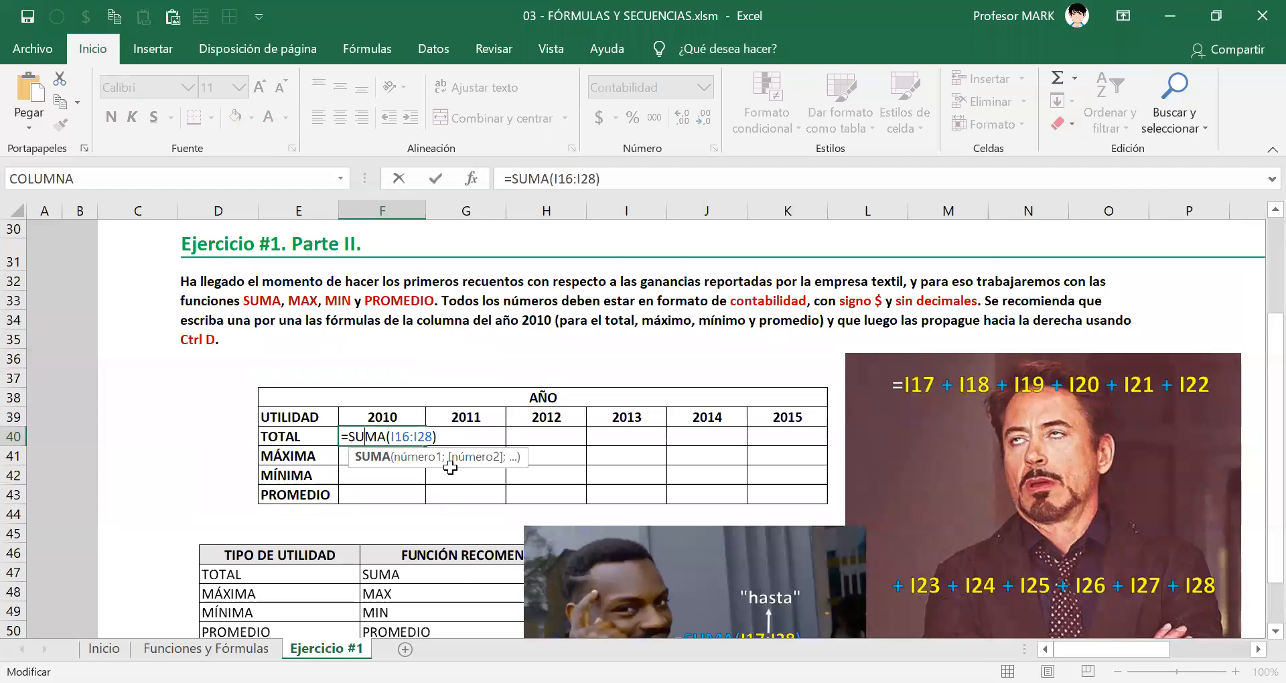
click(366, 437)
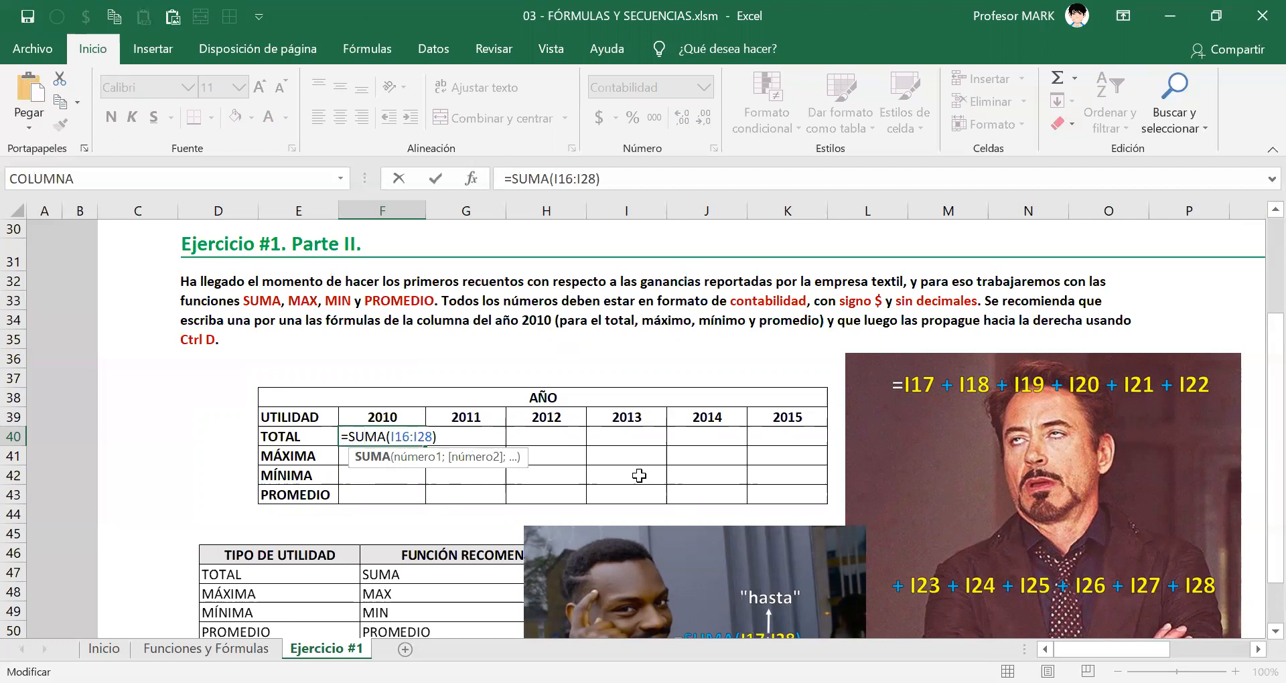
scroll(592, 438, up, 1)
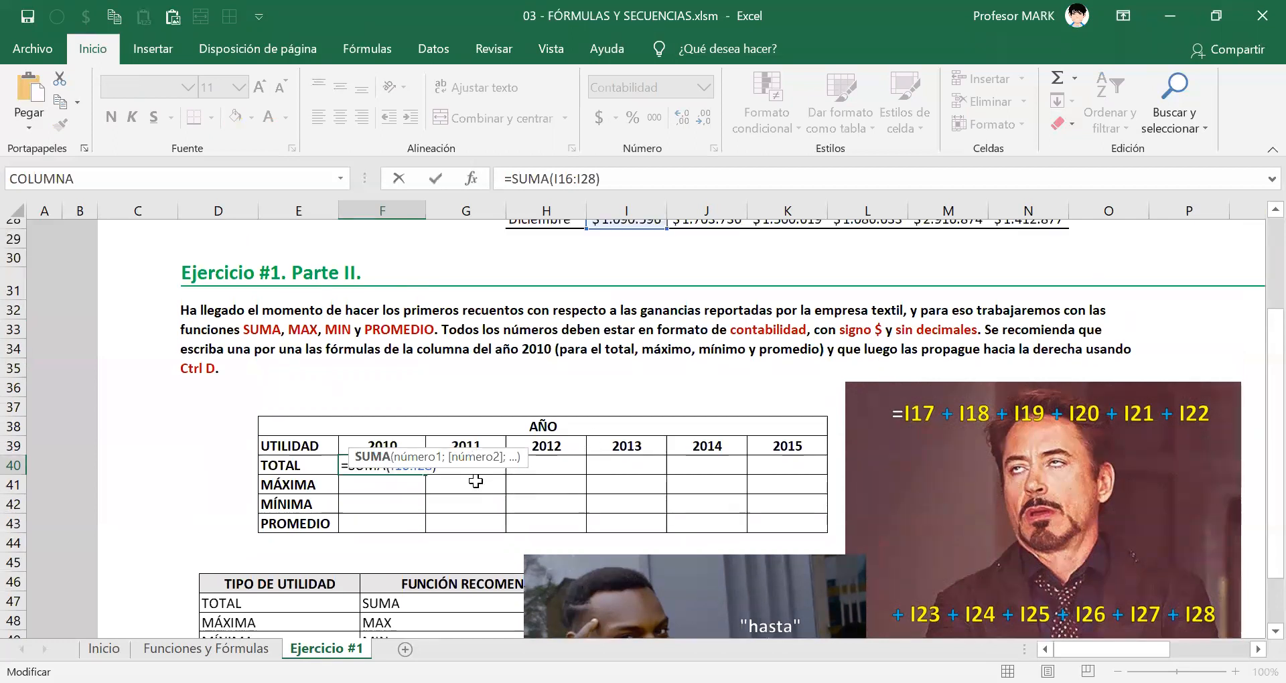
scroll(593, 438, up, 5)
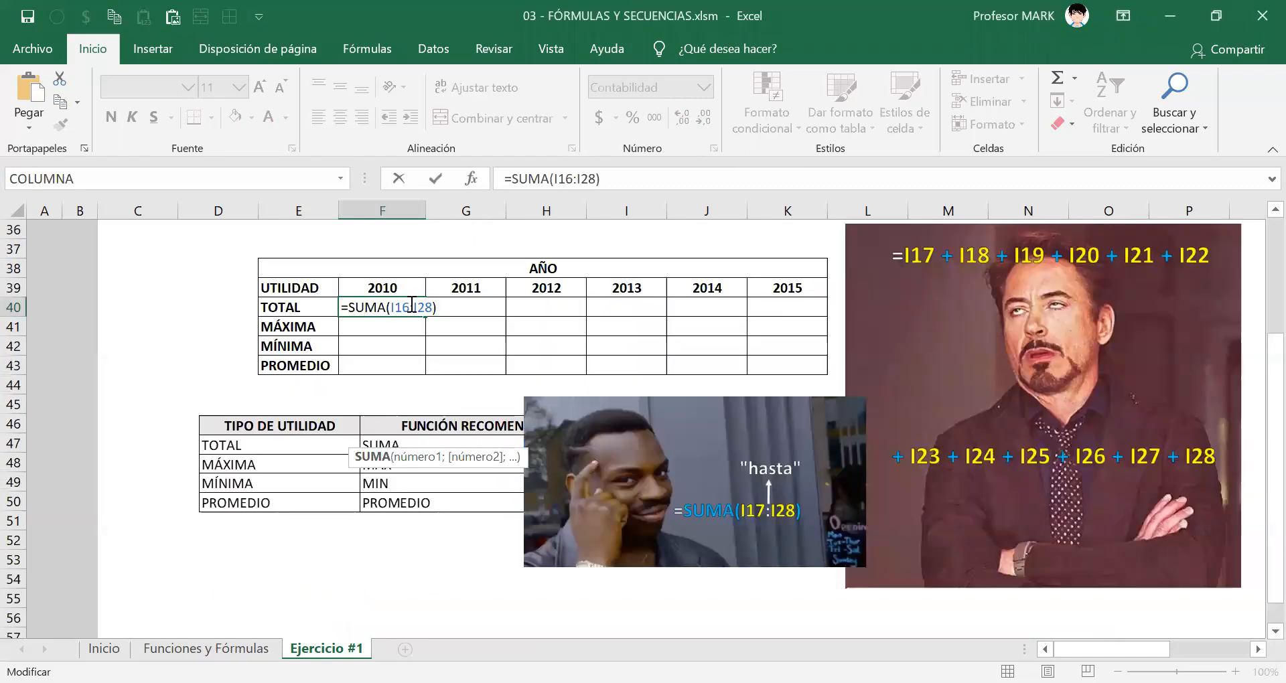
key(BackSpace)
text(7)
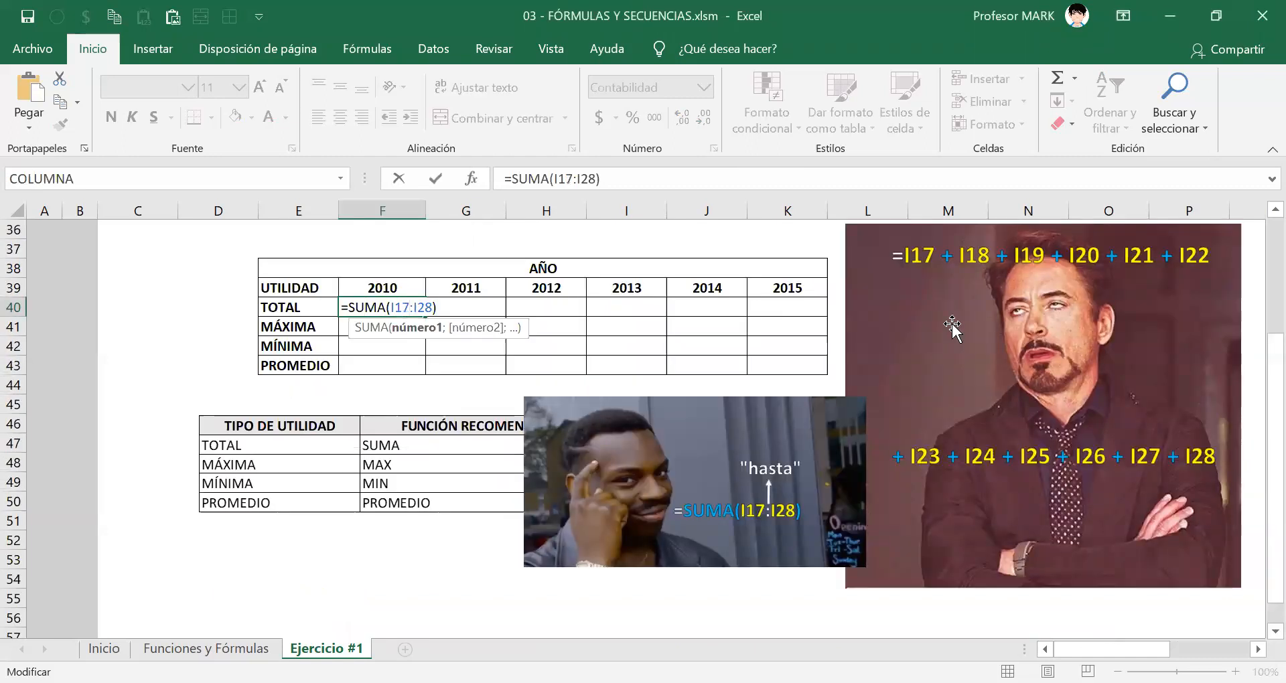
key(Return)
key(Up)
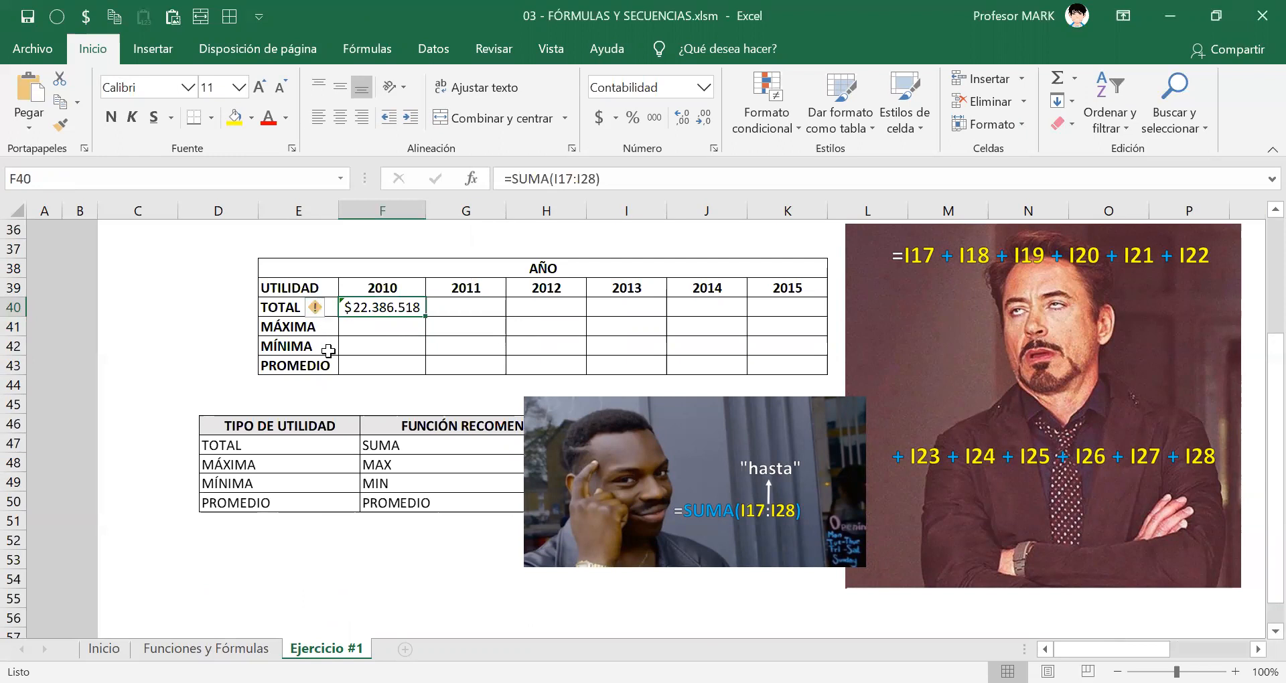
Ignore the omitted-adjacent-cells error in F40 and select F41, the 2010 MÁXIMA cell.
click(328, 310)
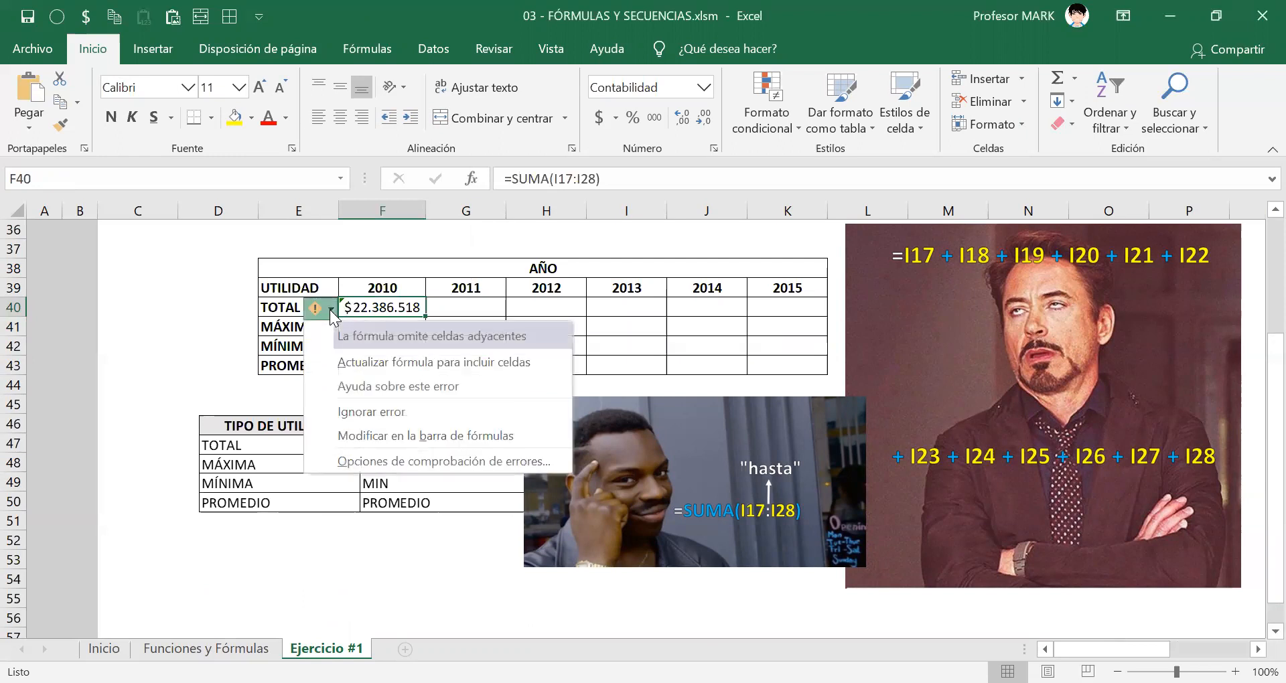
click(363, 411)
click(359, 329)
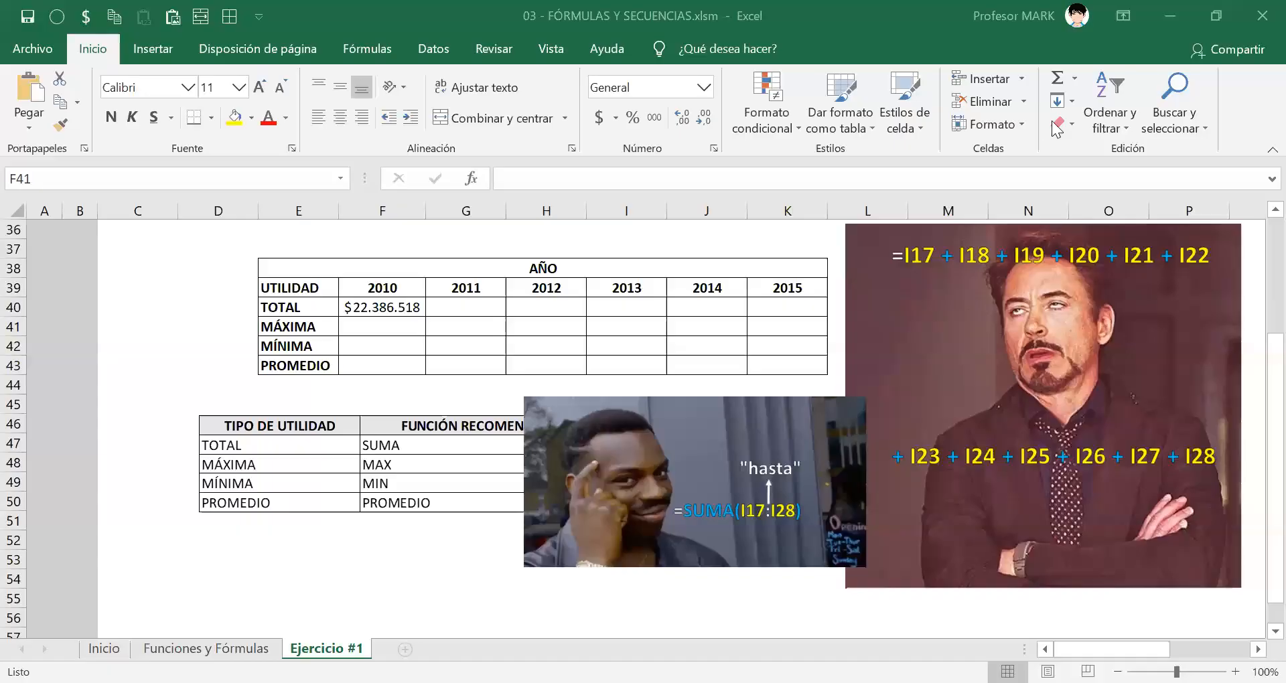
click(359, 326)
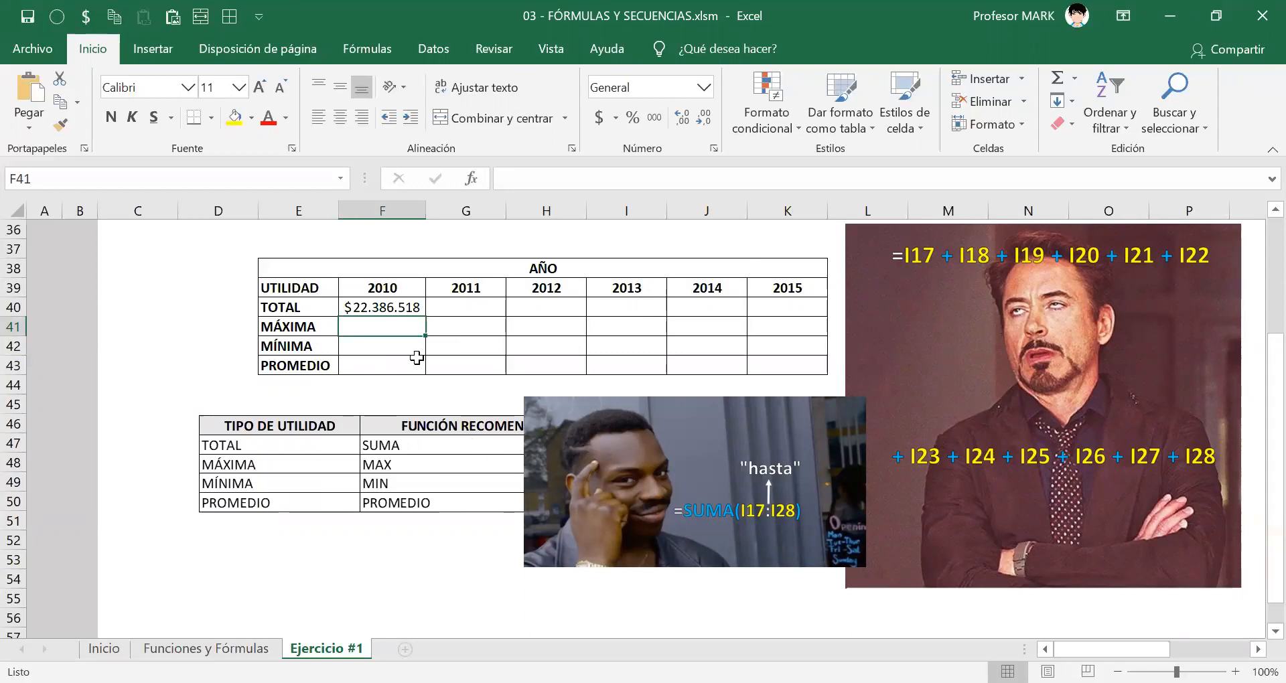
Review the 2011 to 2015 headings and move the recommended-functions picture so it starts in column C at row 48.
drag(453, 285, 766, 292)
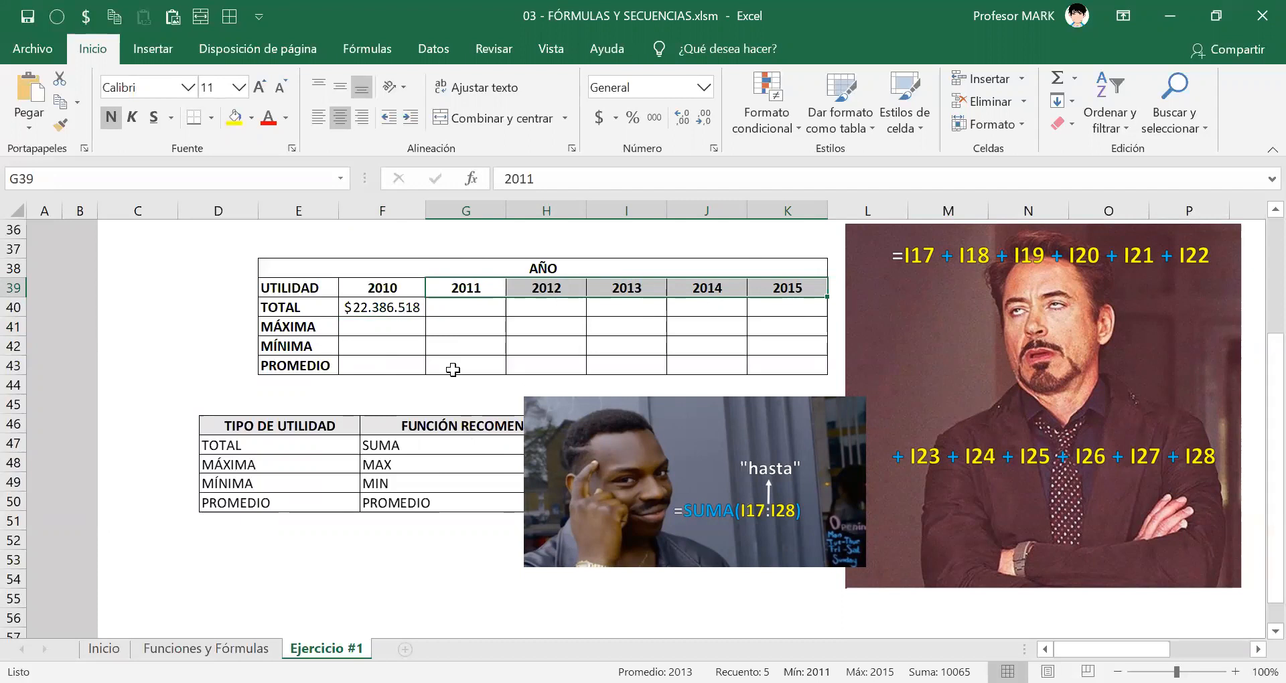
click(383, 331)
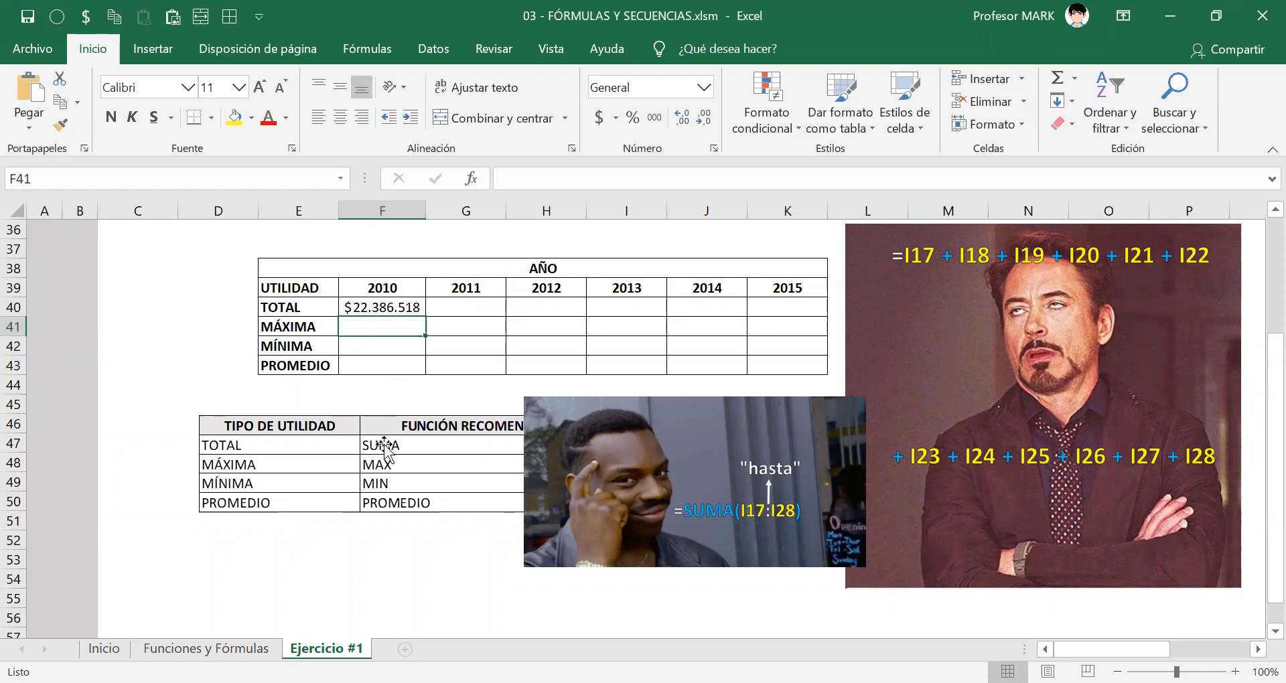
drag(376, 451, 299, 472)
drag(417, 494, 423, 512)
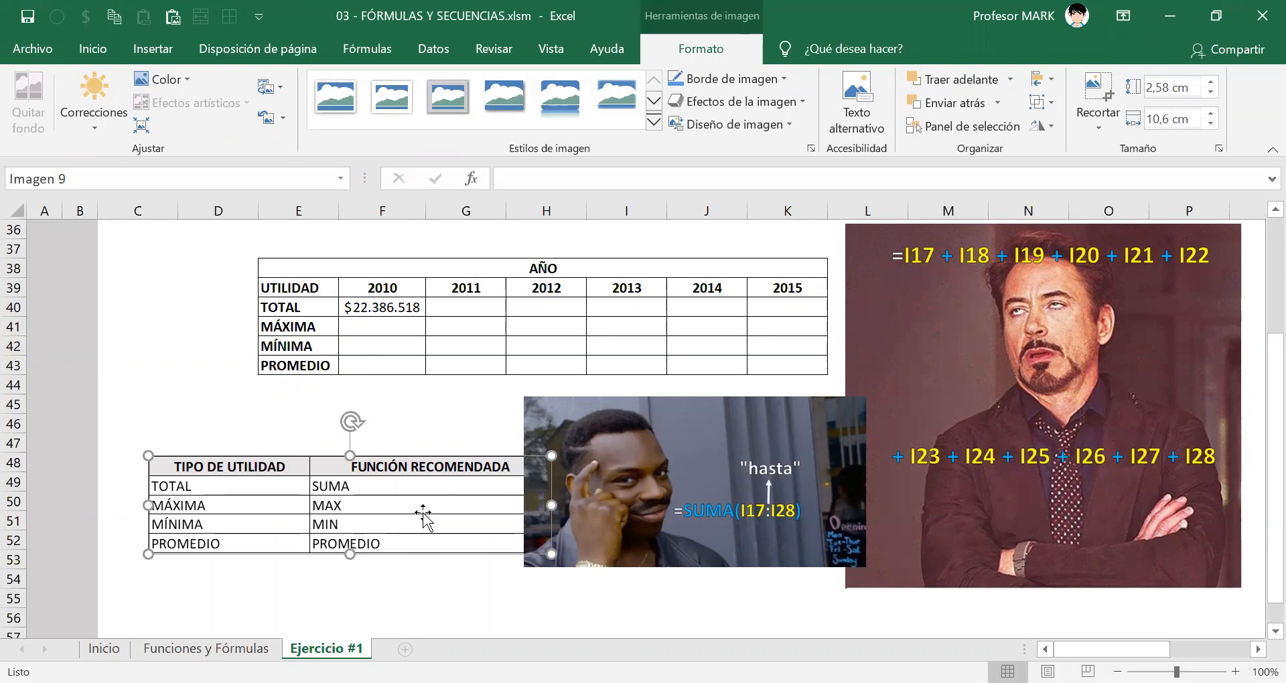
Begin a formula with the MAX function in F41, the 2010 MÁXIMA cell.
click(351, 325)
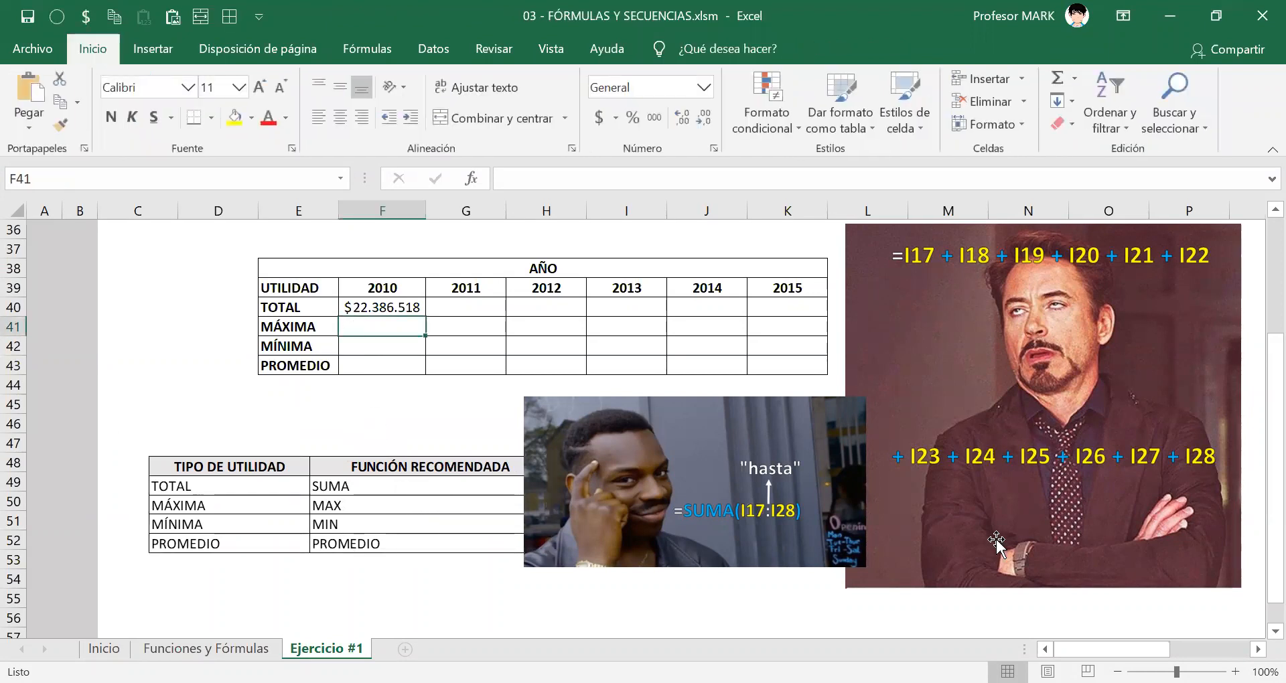
text(=)
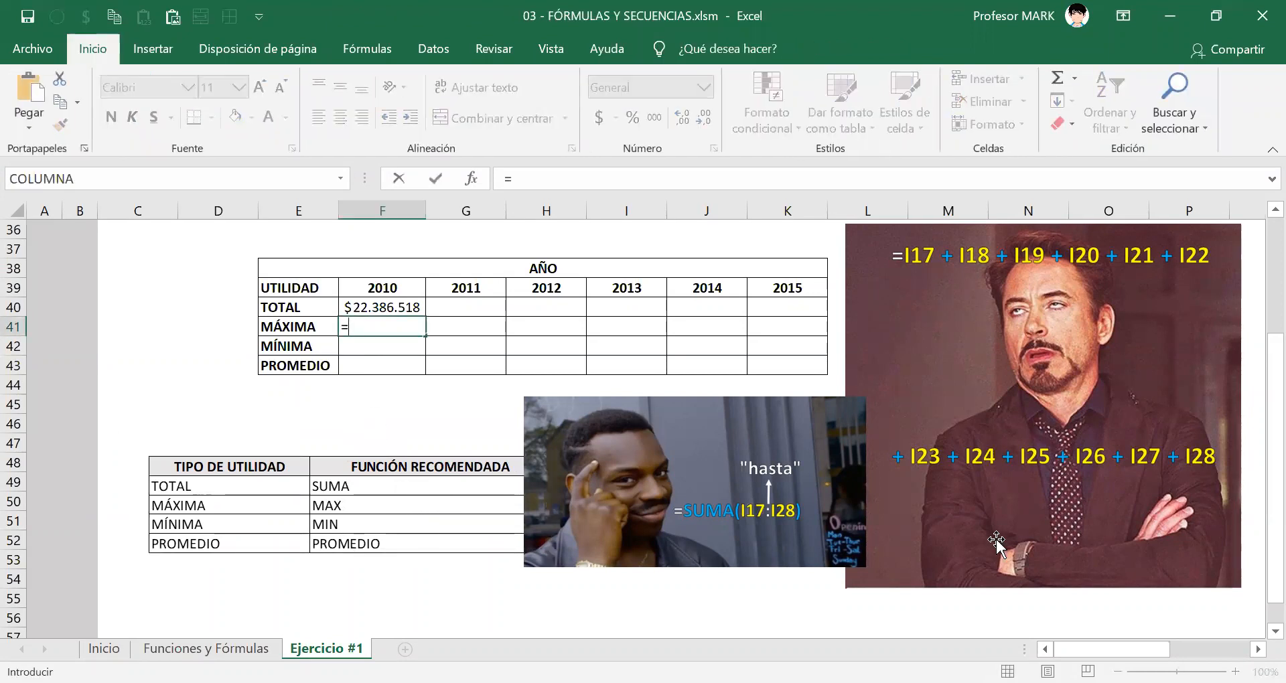
text(ma)
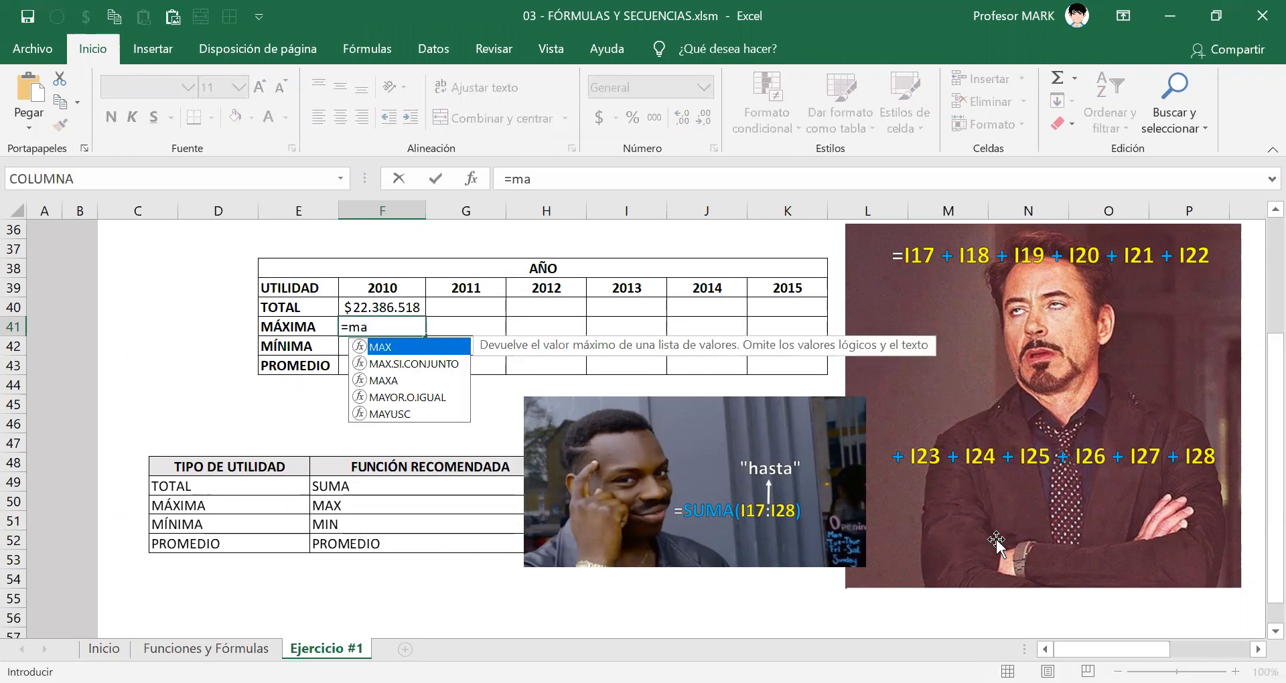
text(x)
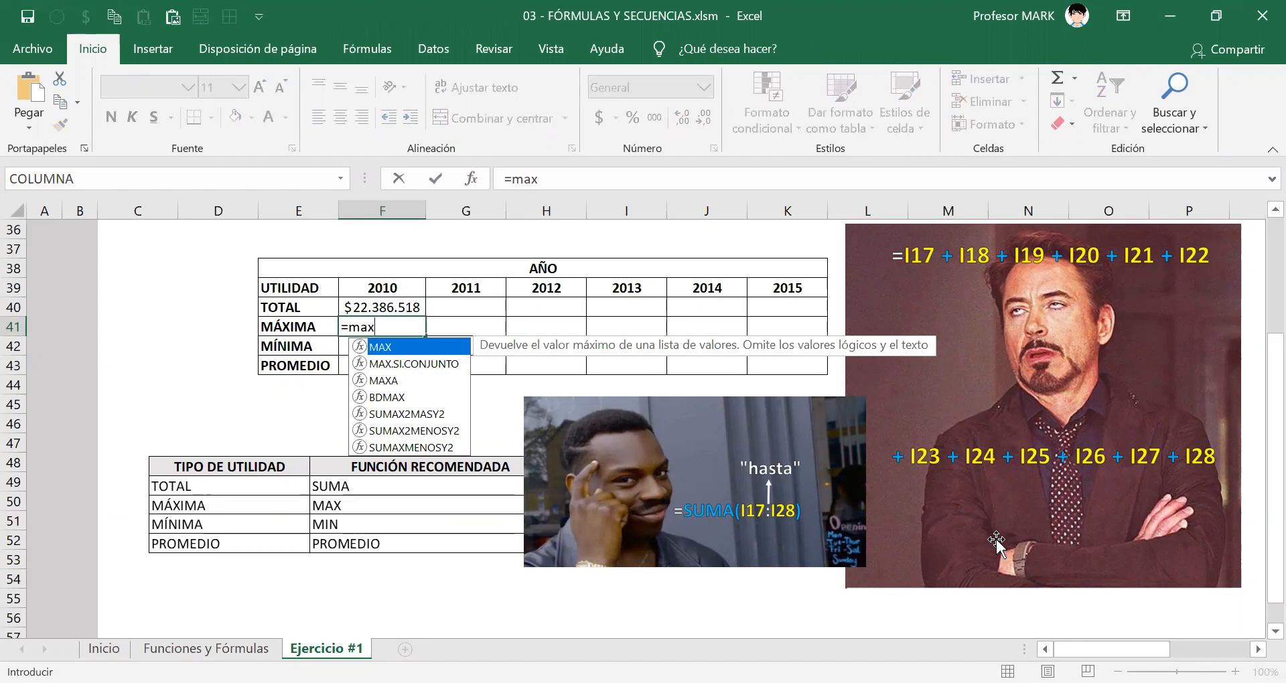
key(Tab)
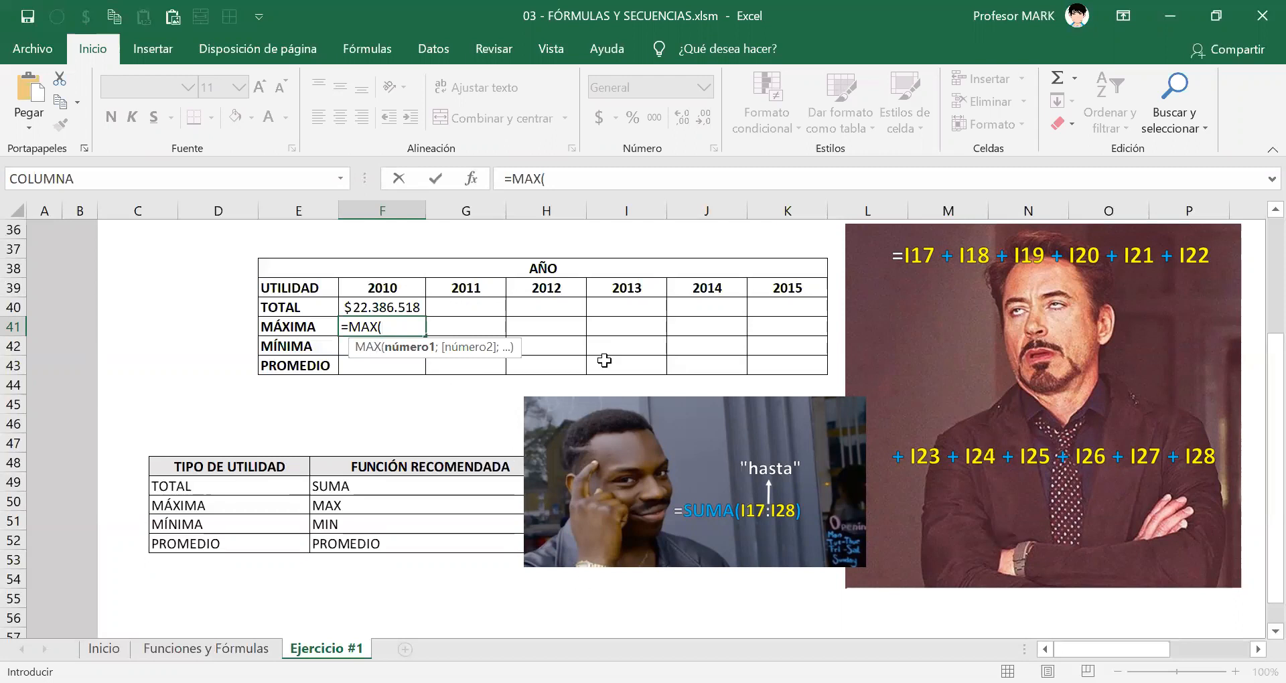
Set the MAX argument in F41 to the 2010 profits I17:I28, enter the formula and leave that cell selected.
scroll(628, 343, up, 1)
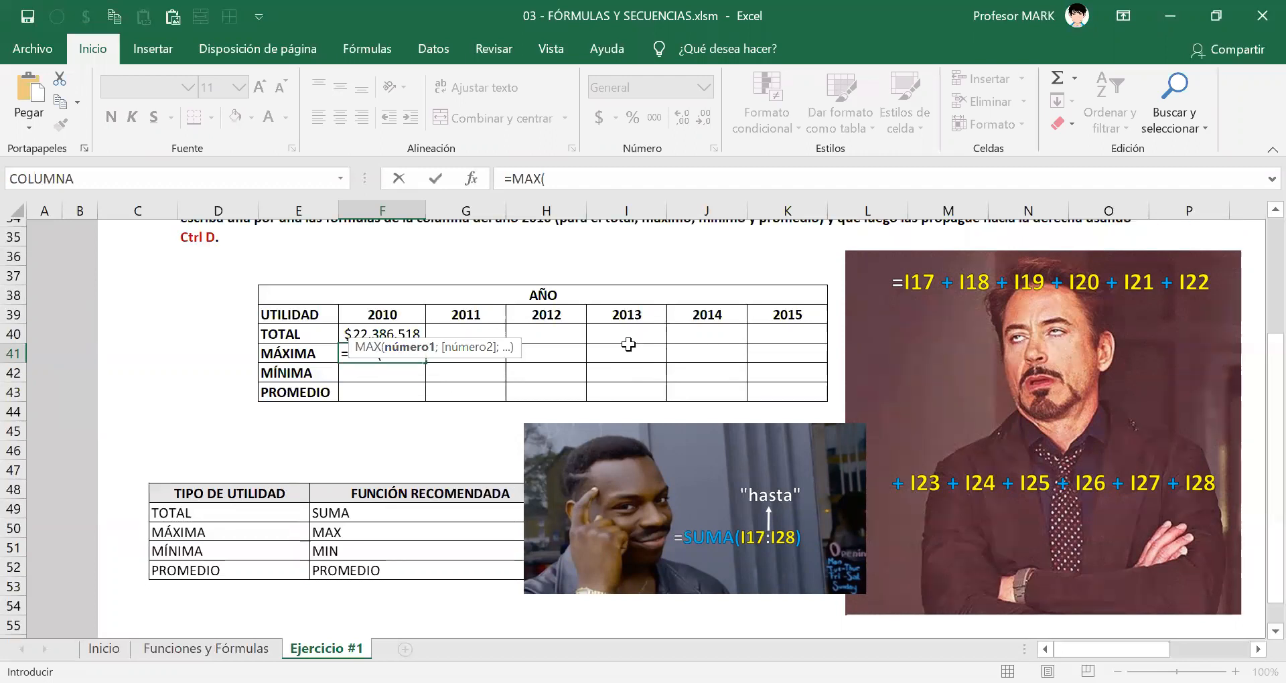
scroll(629, 343, up, 7)
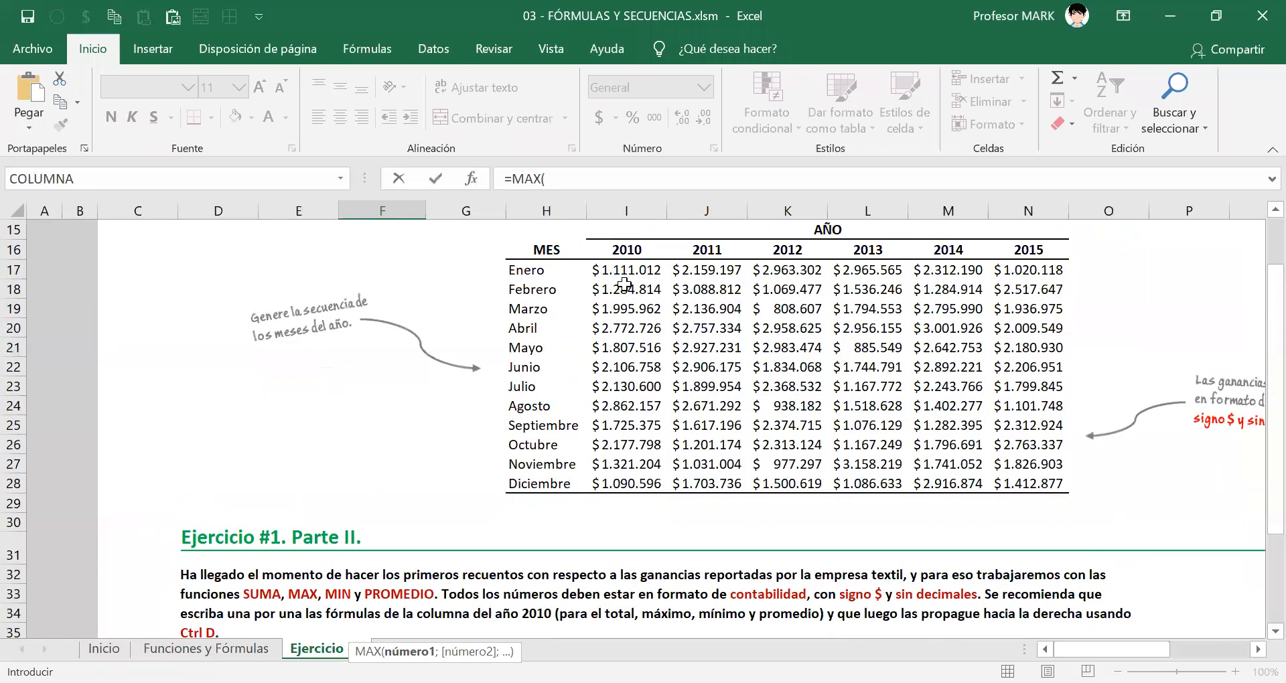
click(627, 274)
drag(627, 276, 626, 484)
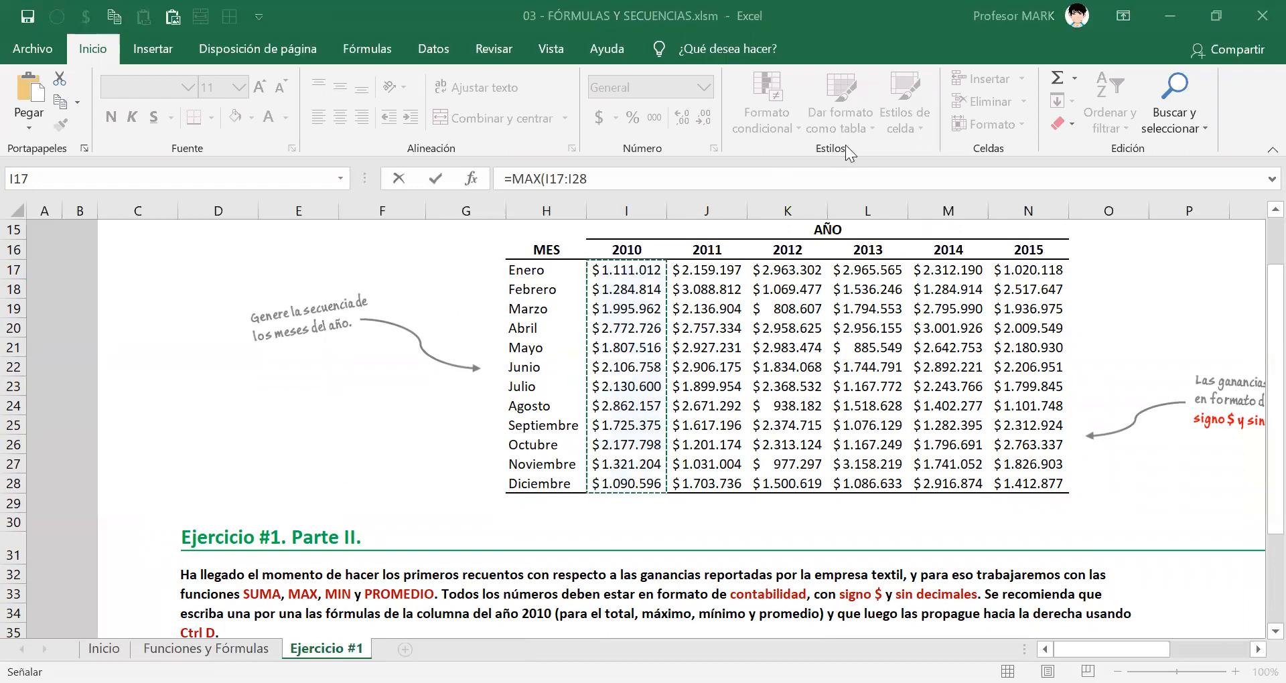
scroll(539, 420, down, 1)
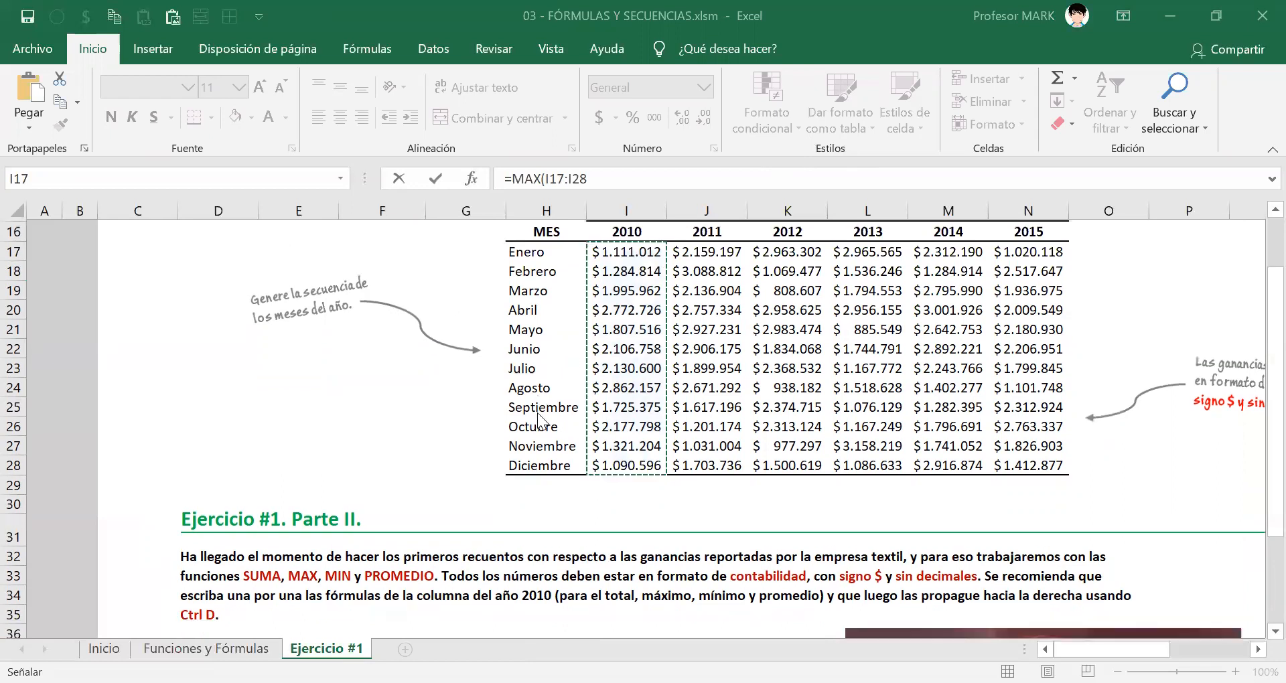
scroll(539, 421, down, 6)
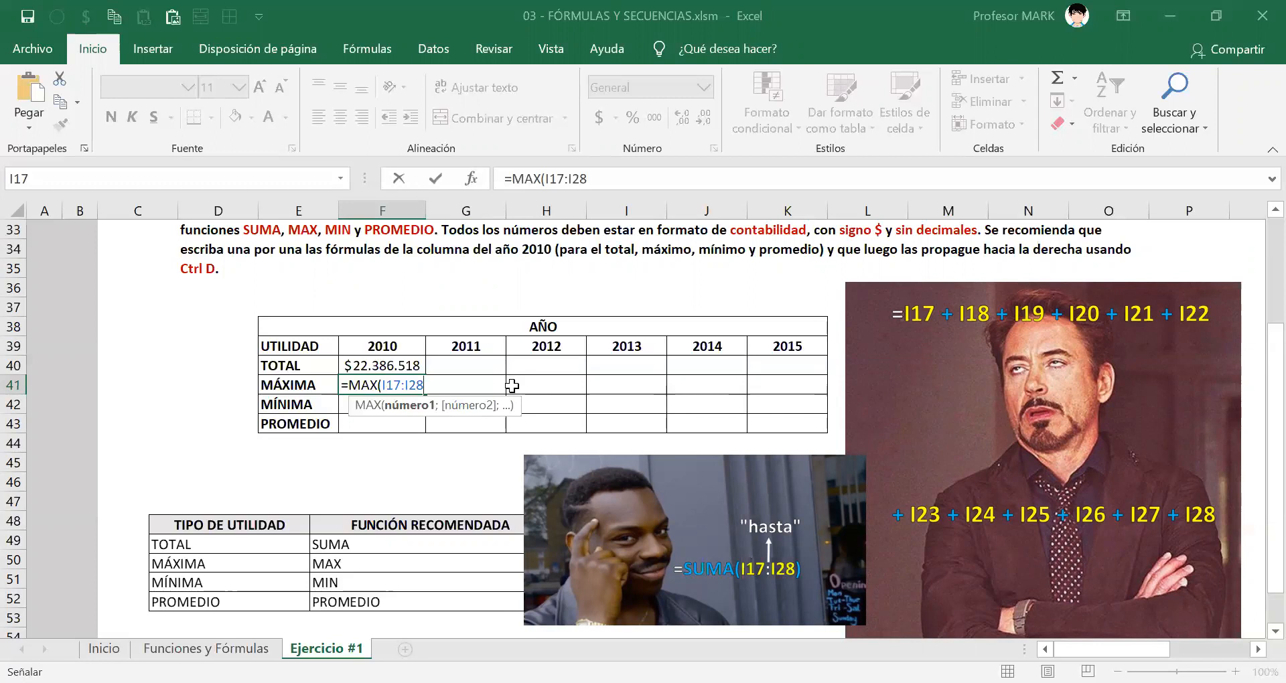
click(432, 379)
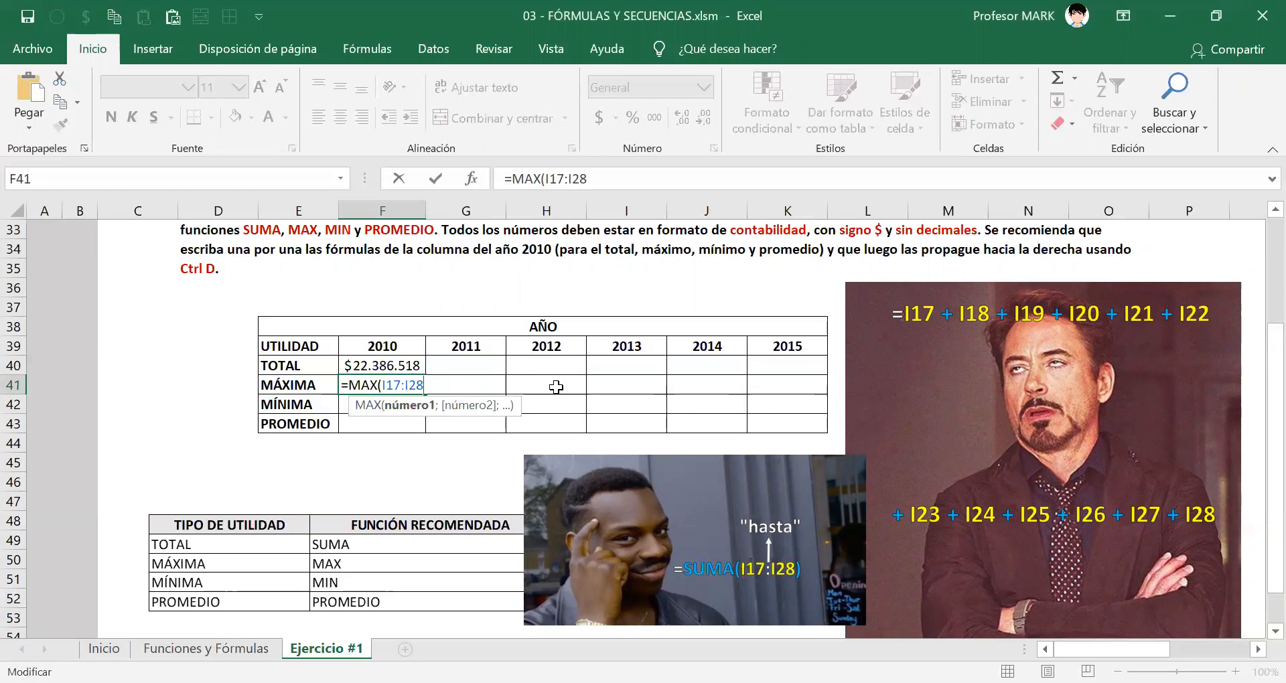
text())
key(Return)
key(Up)
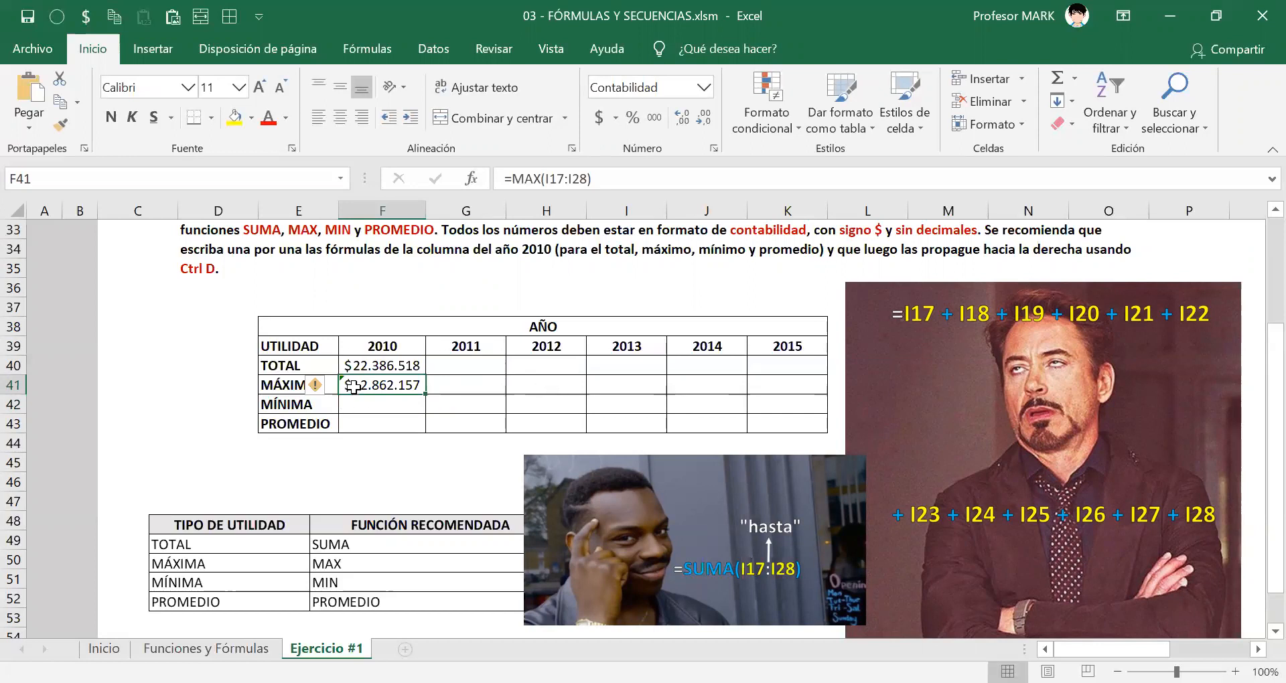
Check the error options for F41 and compare them with the 2010 column I16:I28, including its year heading.
click(322, 386)
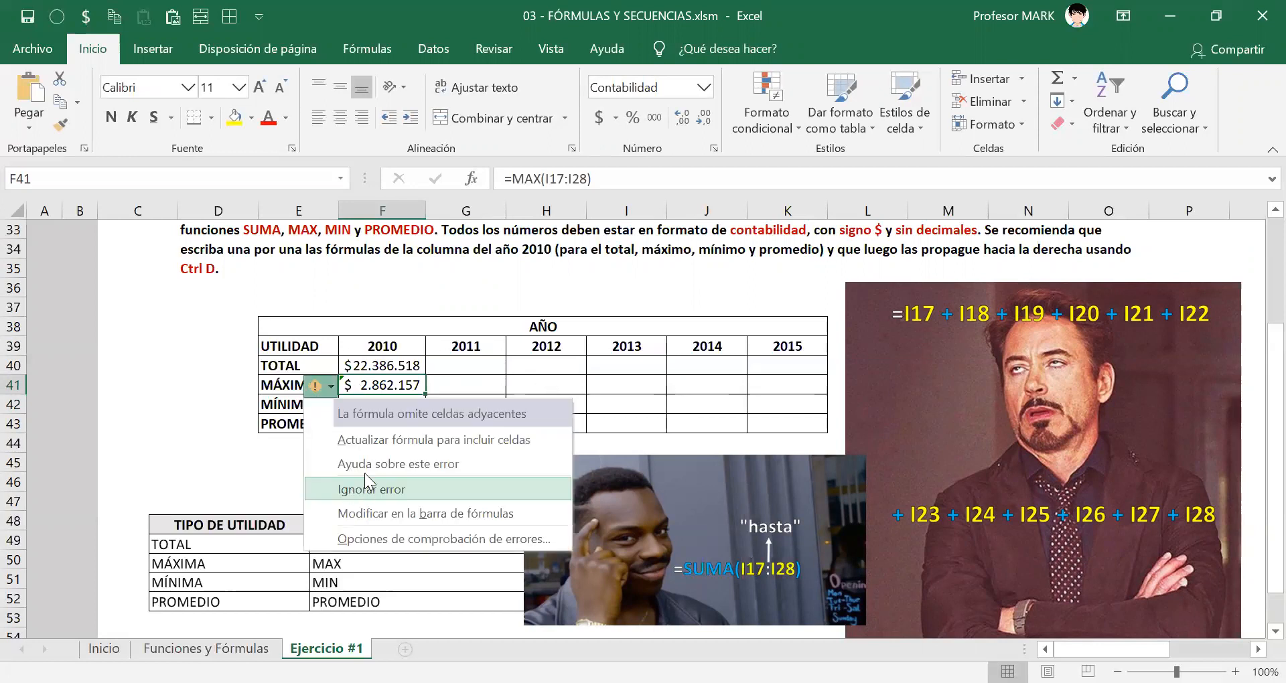
click(383, 385)
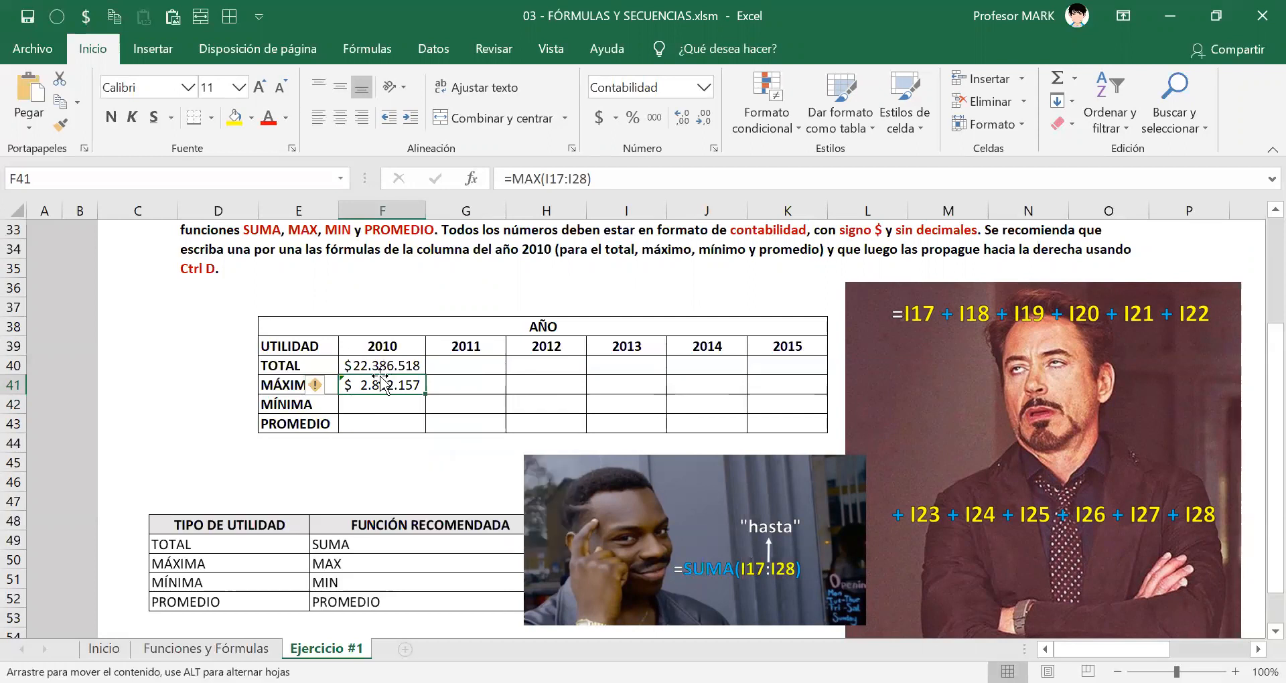
scroll(382, 385, up, 8)
drag(653, 368, 655, 601)
scroll(629, 569, down, 4)
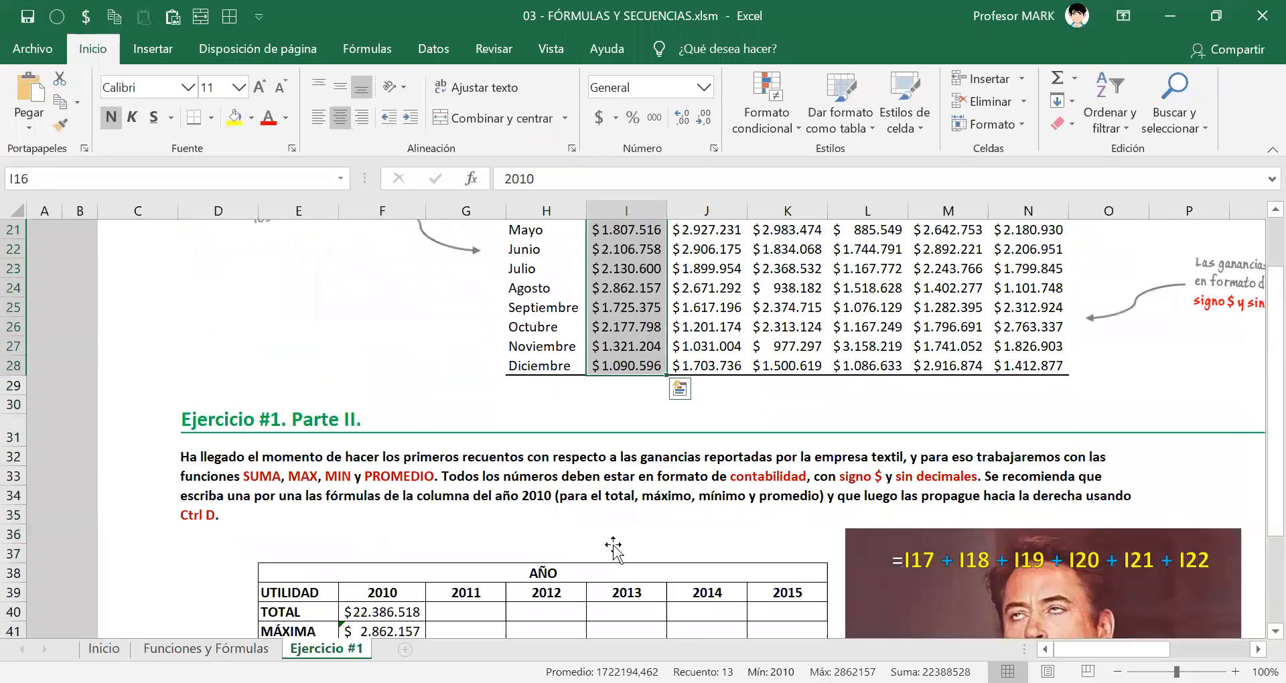
scroll(613, 546, down, 5)
Ignore the omitted-adjacent-cells error in F41.
click(349, 327)
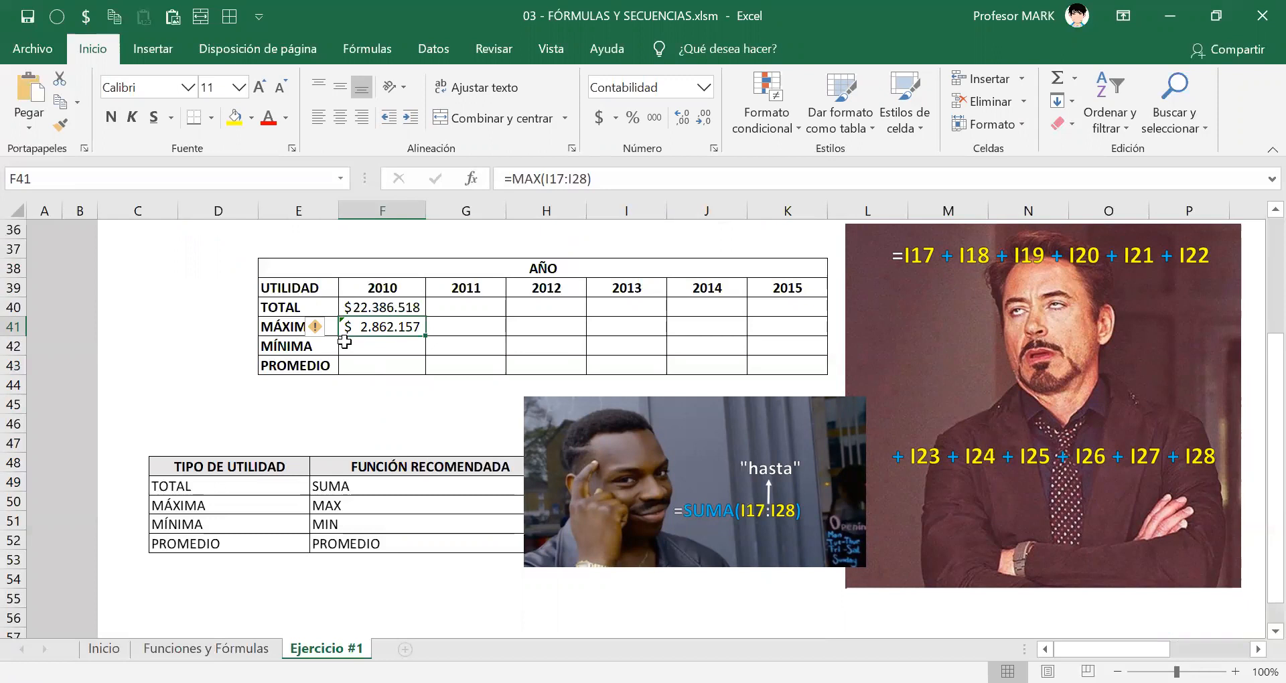
click(333, 329)
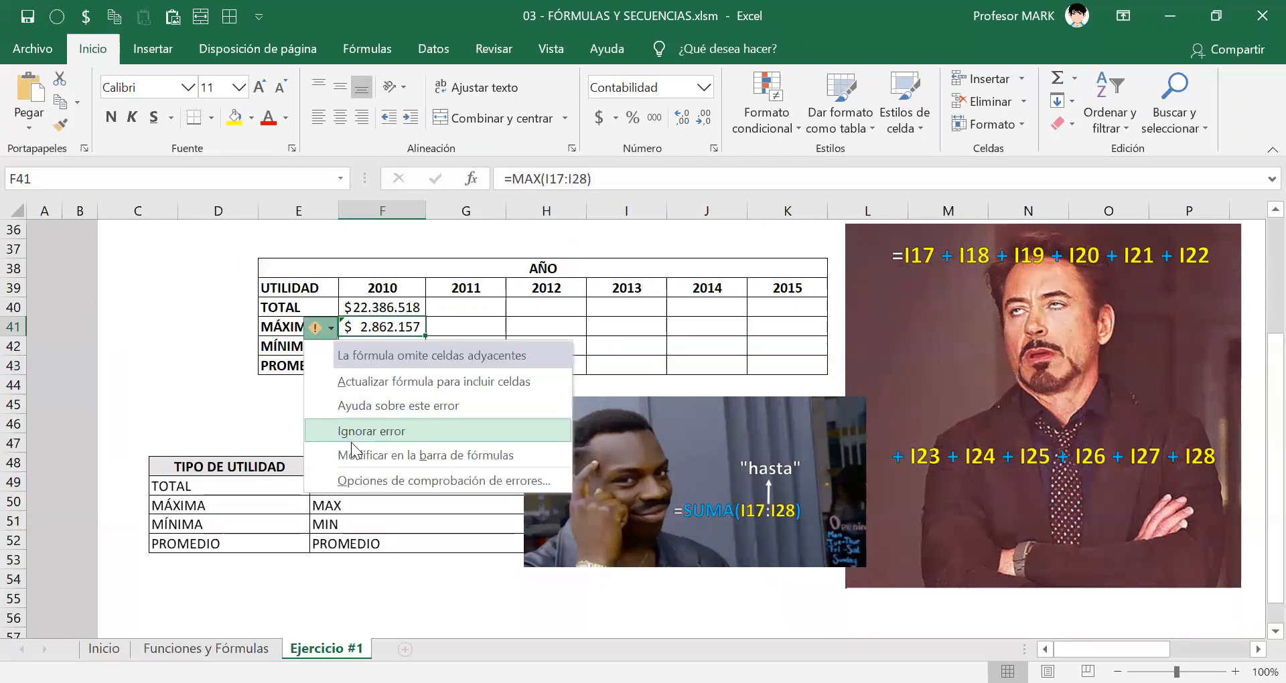
click(355, 438)
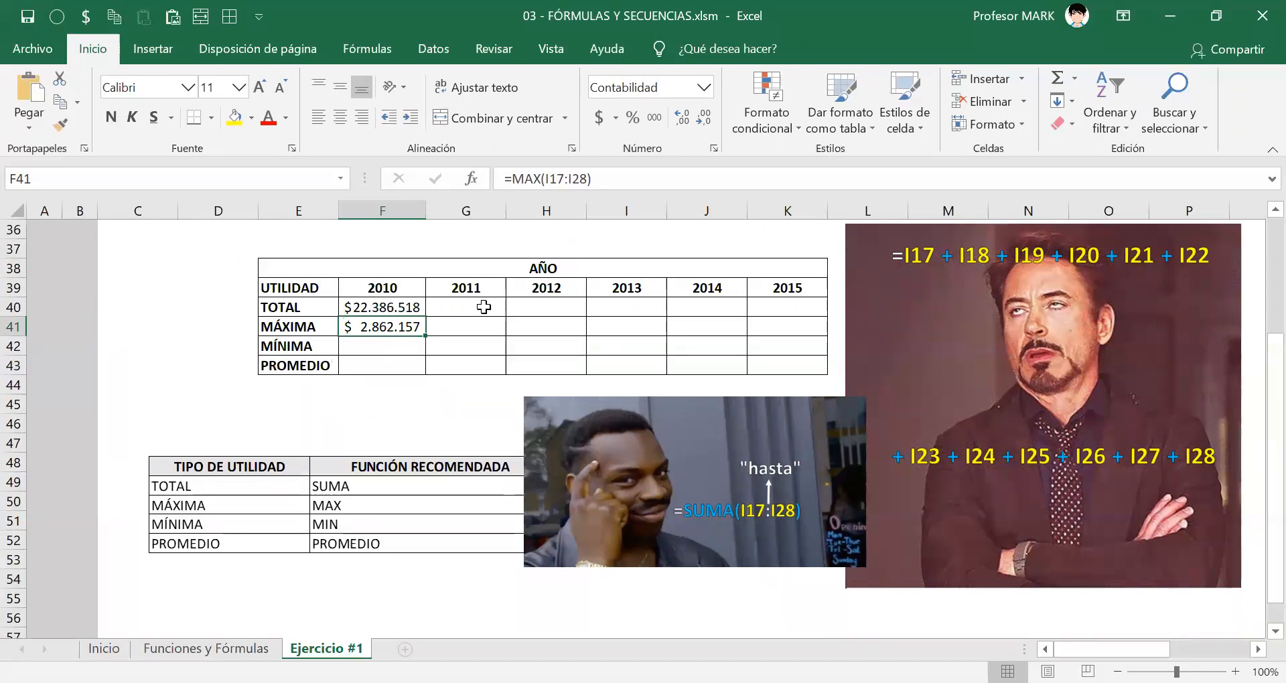
click(1183, 17)
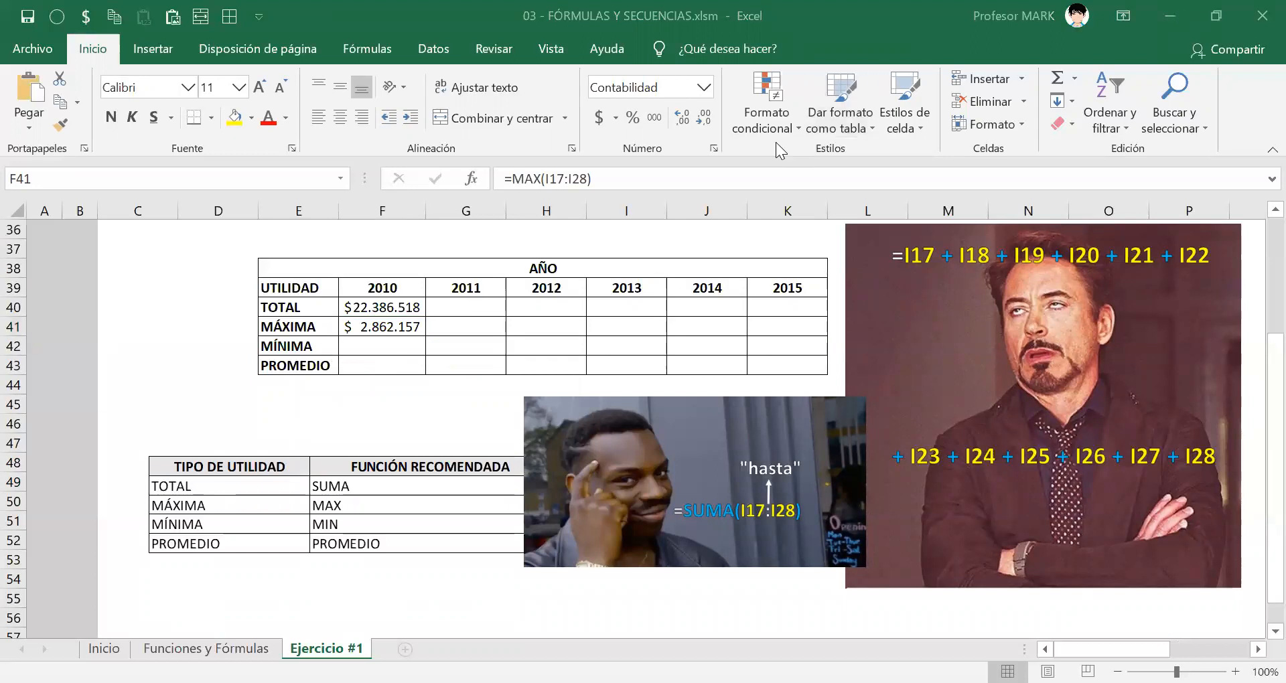
Enlarge the recommended-functions picture slightly and shift it closer to the left edge of column C at row 48.
click(369, 343)
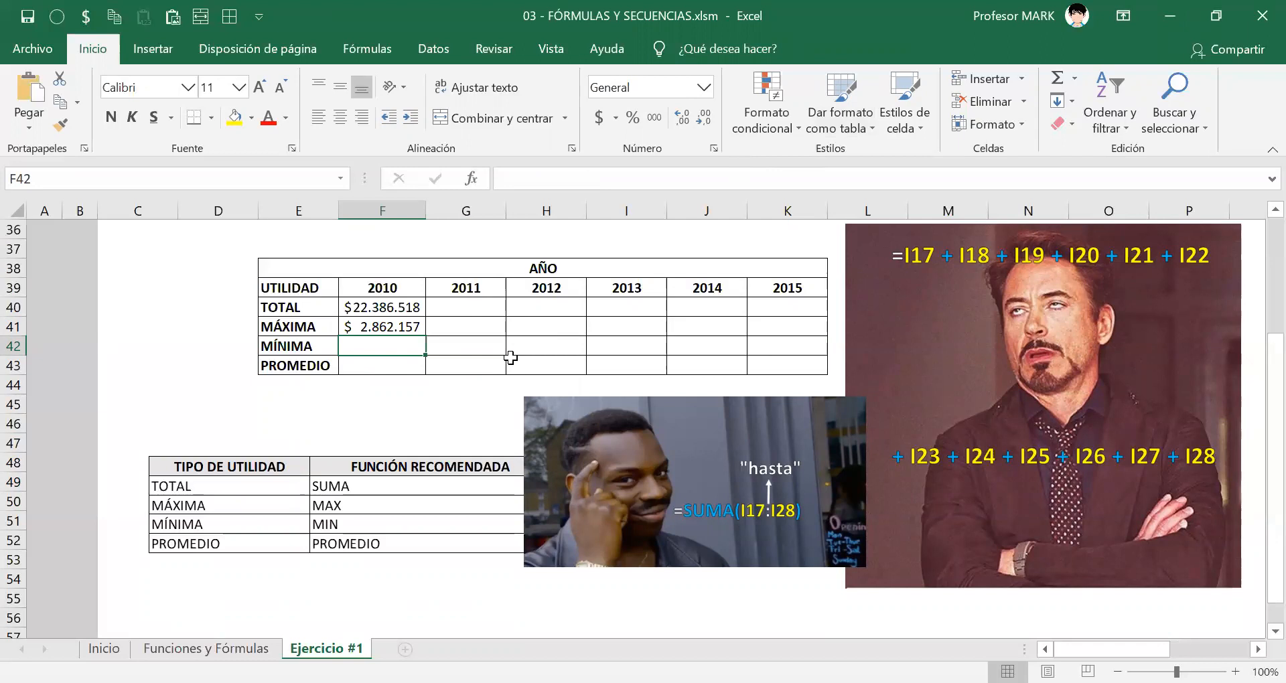
drag(431, 522, 383, 498)
drag(504, 529, 474, 533)
drag(343, 516, 355, 537)
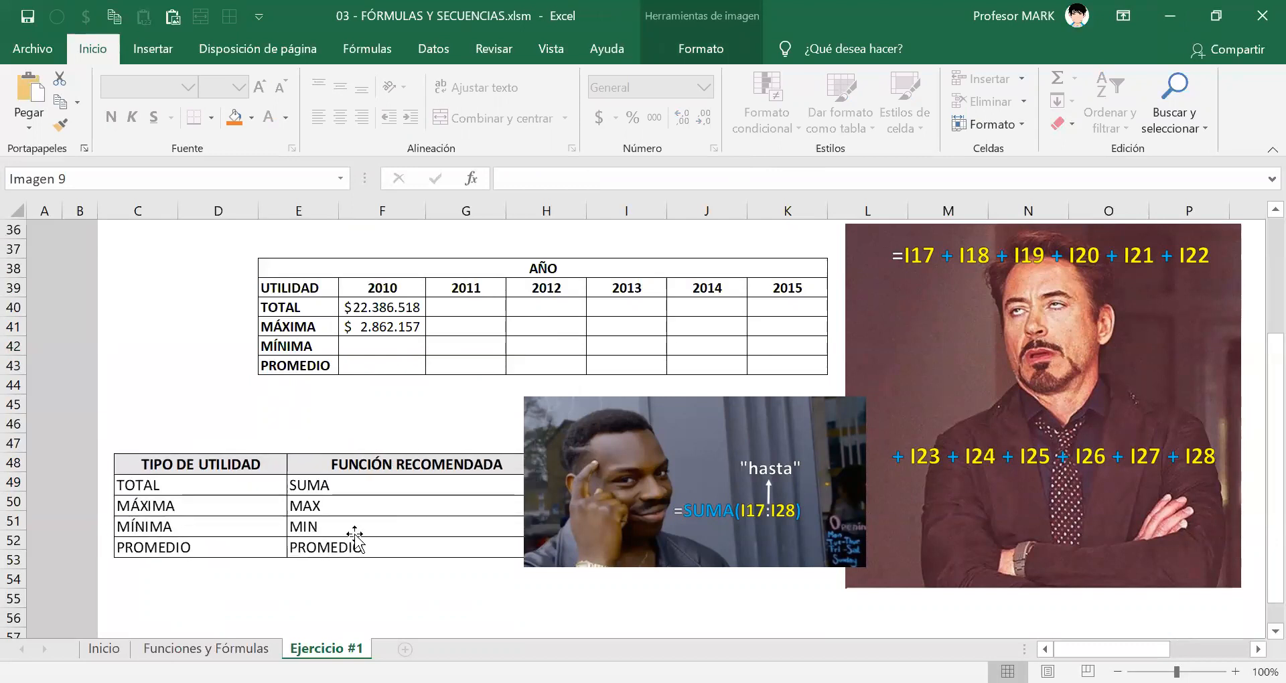
Begin a formula with the MIN function in F42, the 2010 MÍNIMA cell.
click(364, 345)
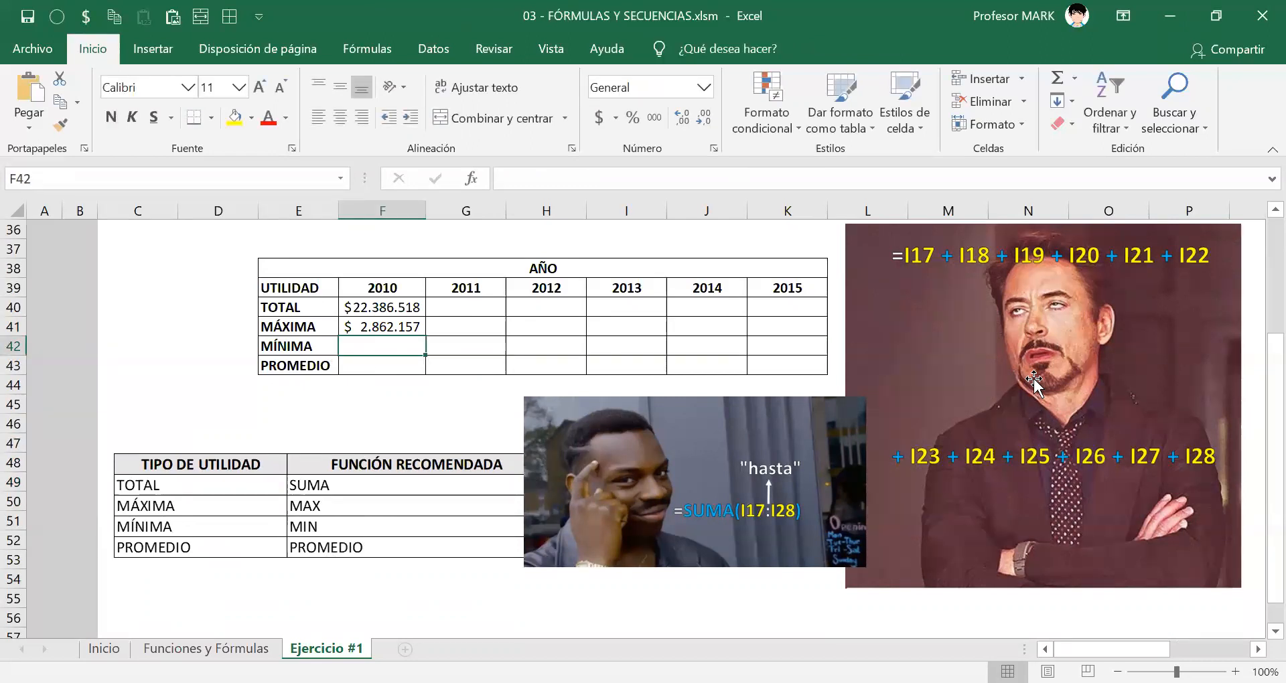
text(0)
key(BackSpace)
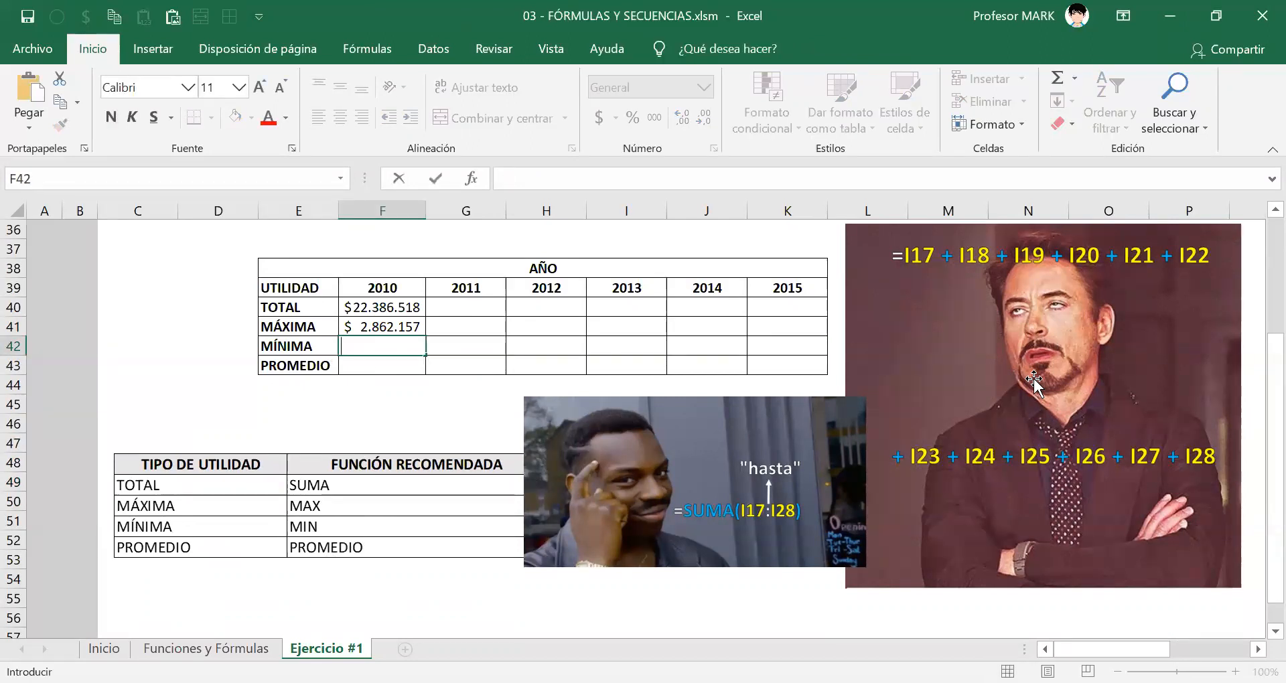
text(=)
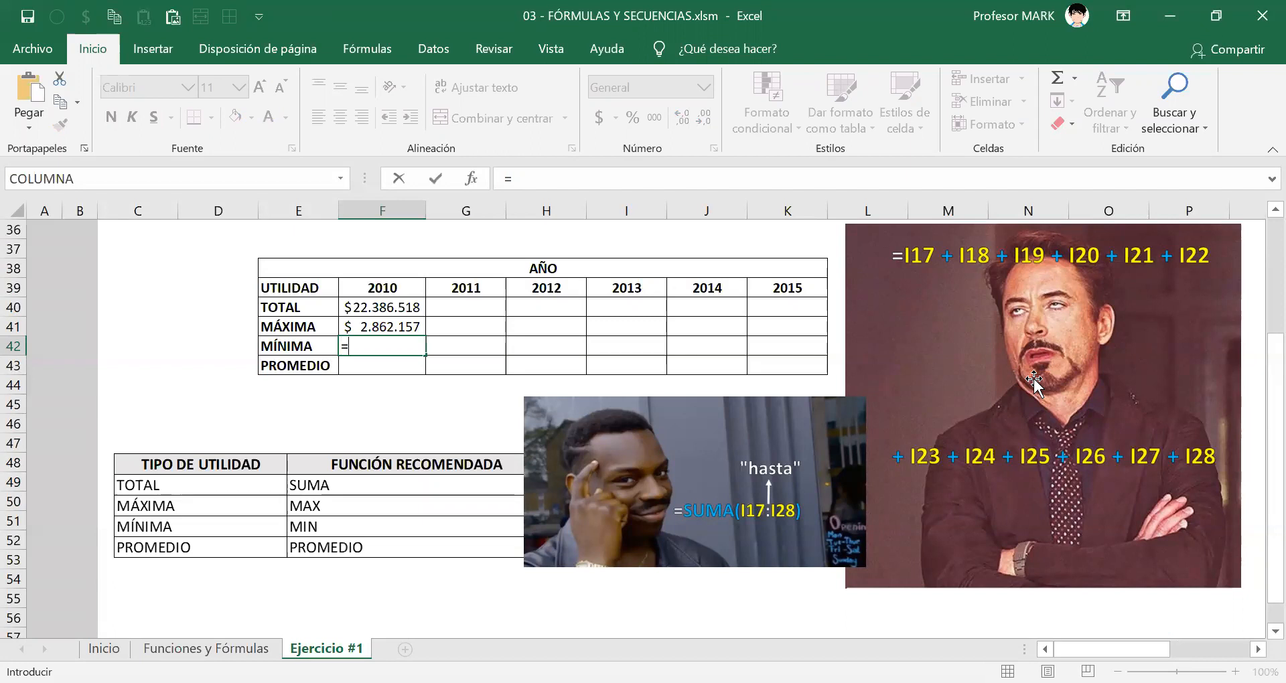
text(MI)
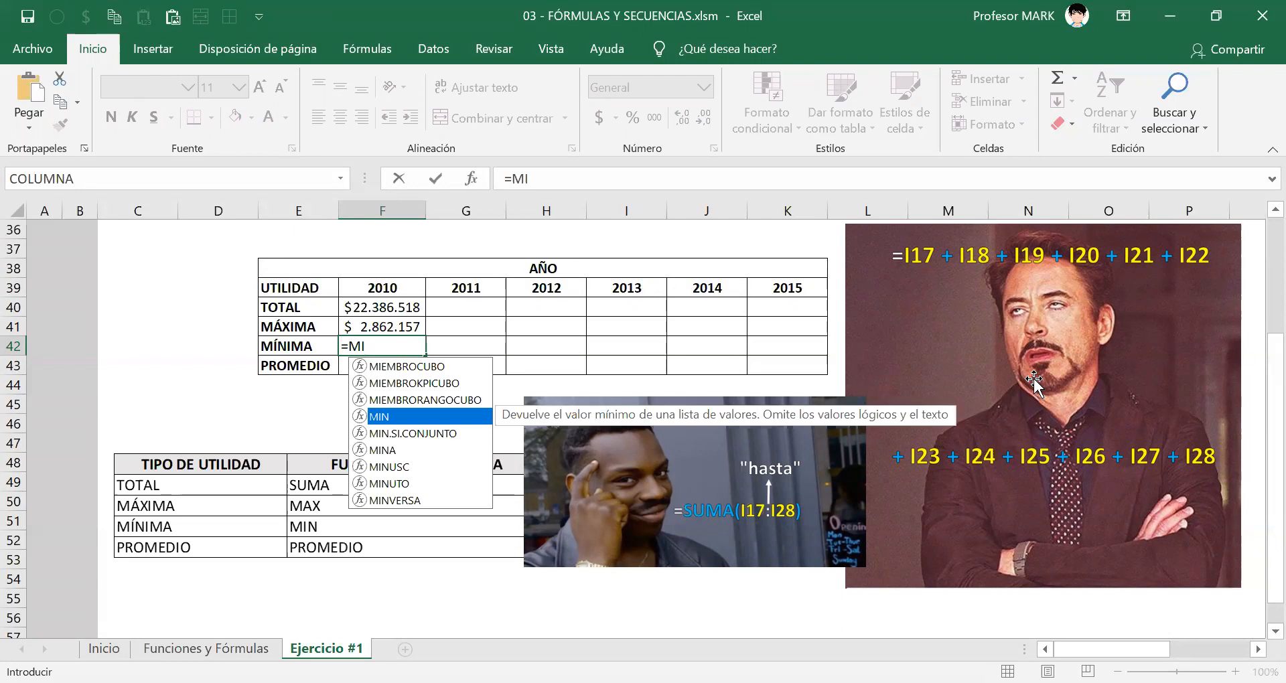
key(Escape)
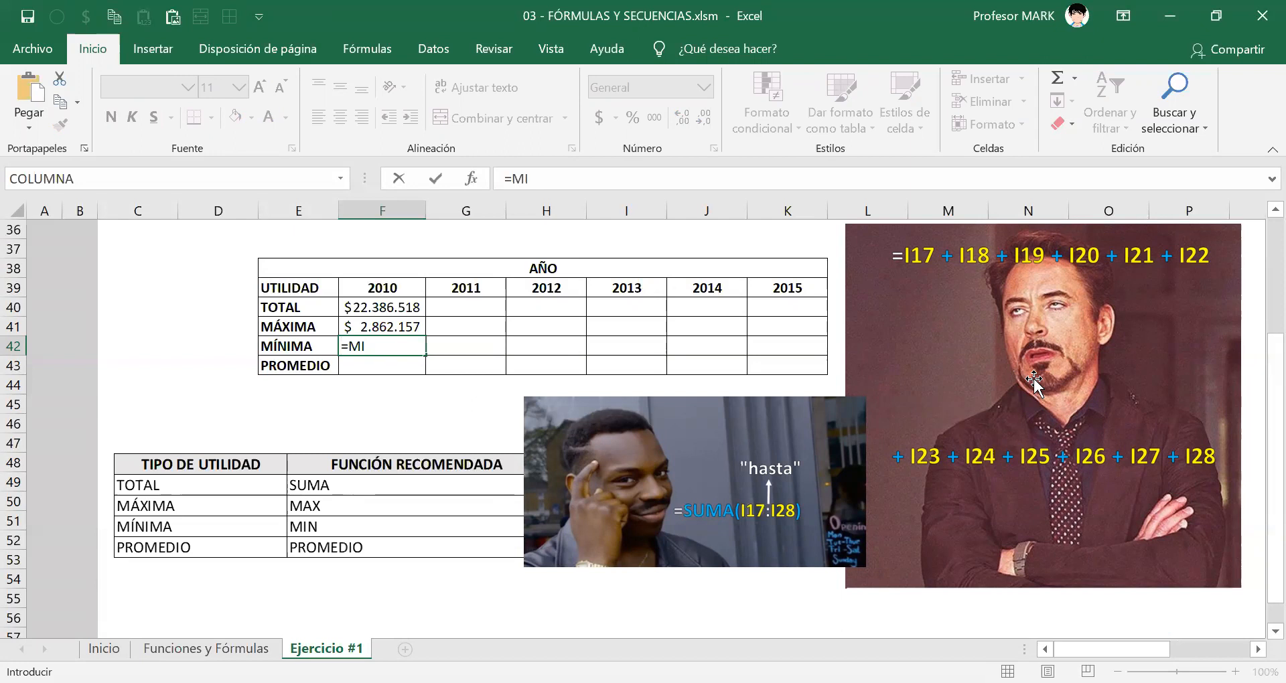
key(BackSpace)
text(in)
key(Tab)
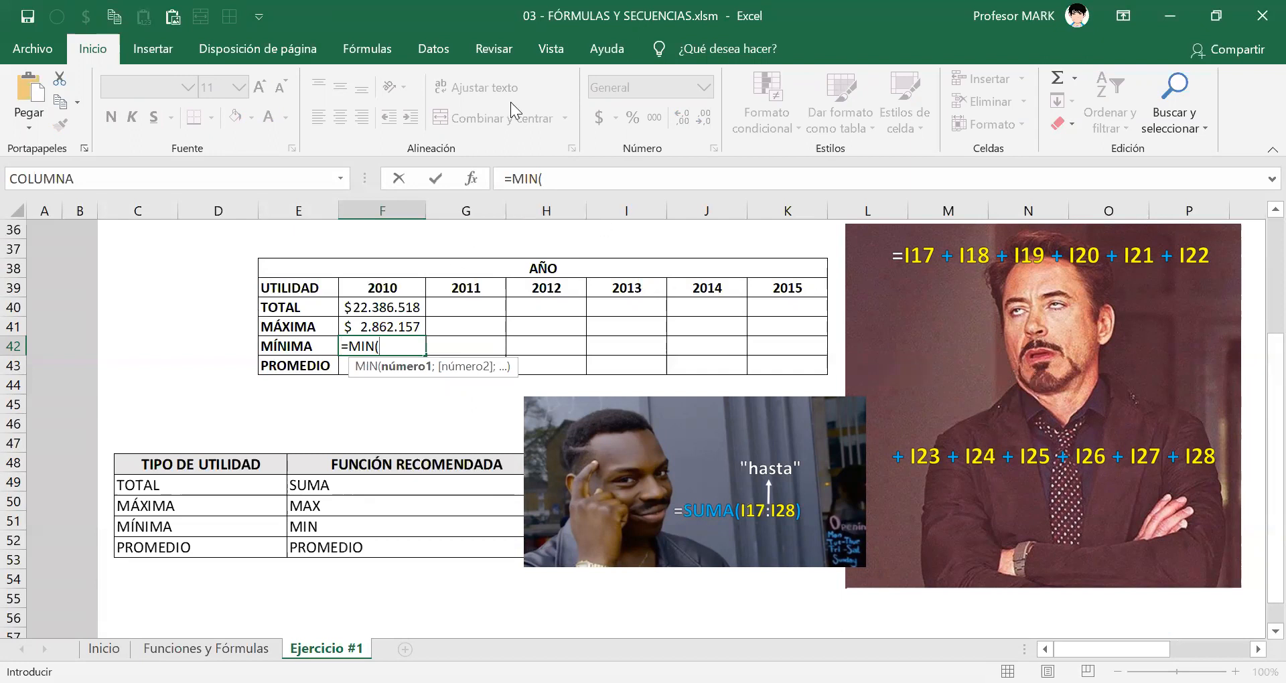
key(ctrl+shift+3)
mouse_move(290, 328)
mouse_down()
mouse_move(284, 361)
mouse_move(292, 316)
mouse_move(242, 349)
mouse_move(299, 361)
mouse_move(325, 338)
mouse_move(267, 327)
mouse_up()
mouse_move(351, 287)
mouse_down()
mouse_move(419, 288)
mouse_move(365, 262)
mouse_move(338, 290)
mouse_up()
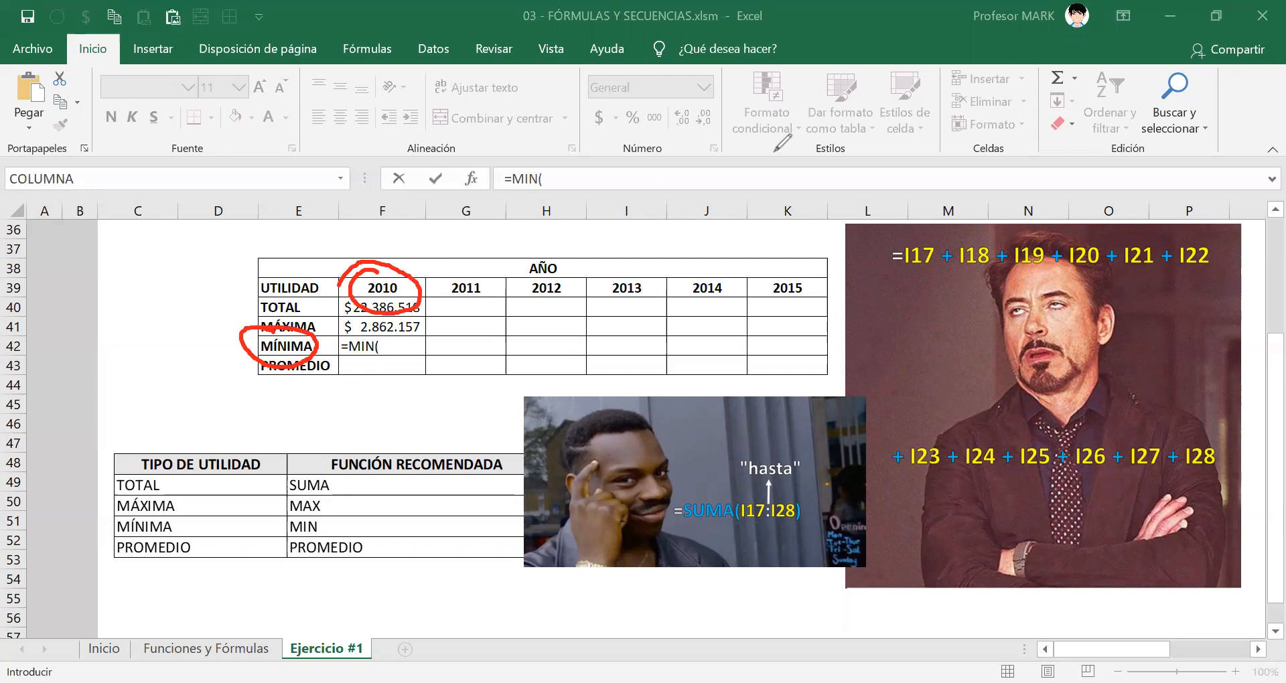
key(Escape)
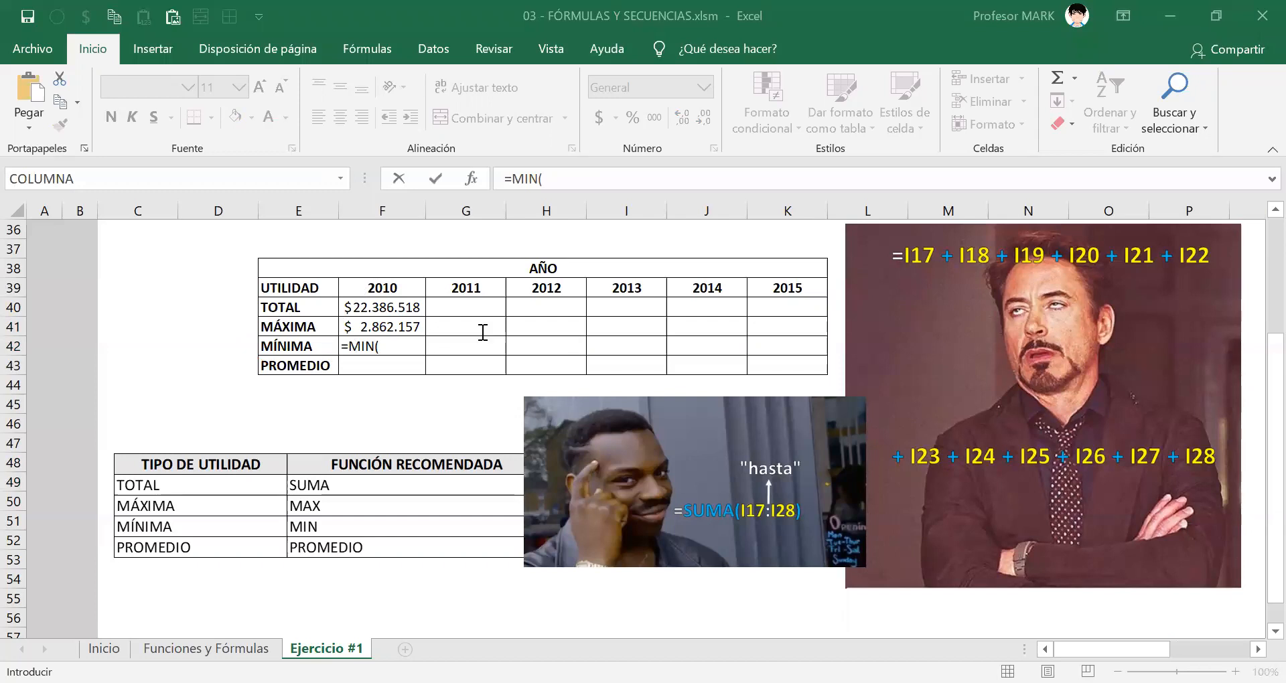
Set the MIN argument in F42 to the 2010 profits I17:I28 and enter the formula.
scroll(597, 330, up, 7)
click(644, 271)
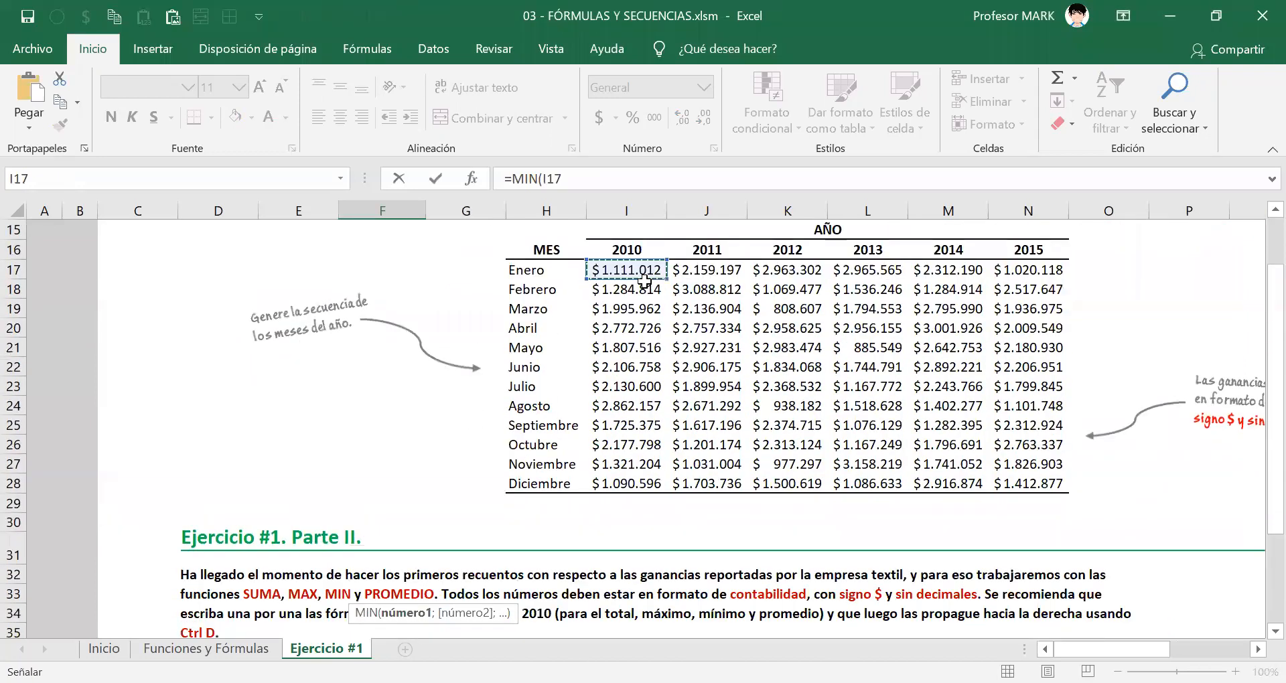
drag(664, 482, 663, 482)
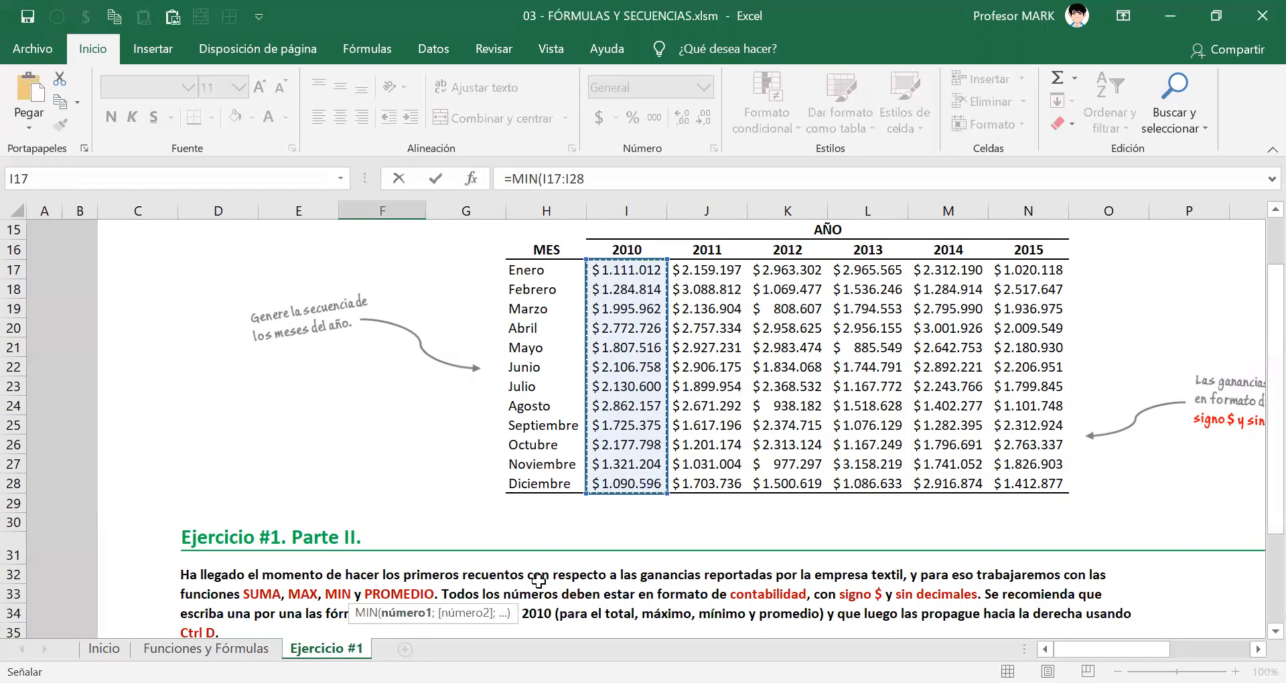
scroll(469, 478, down, 4)
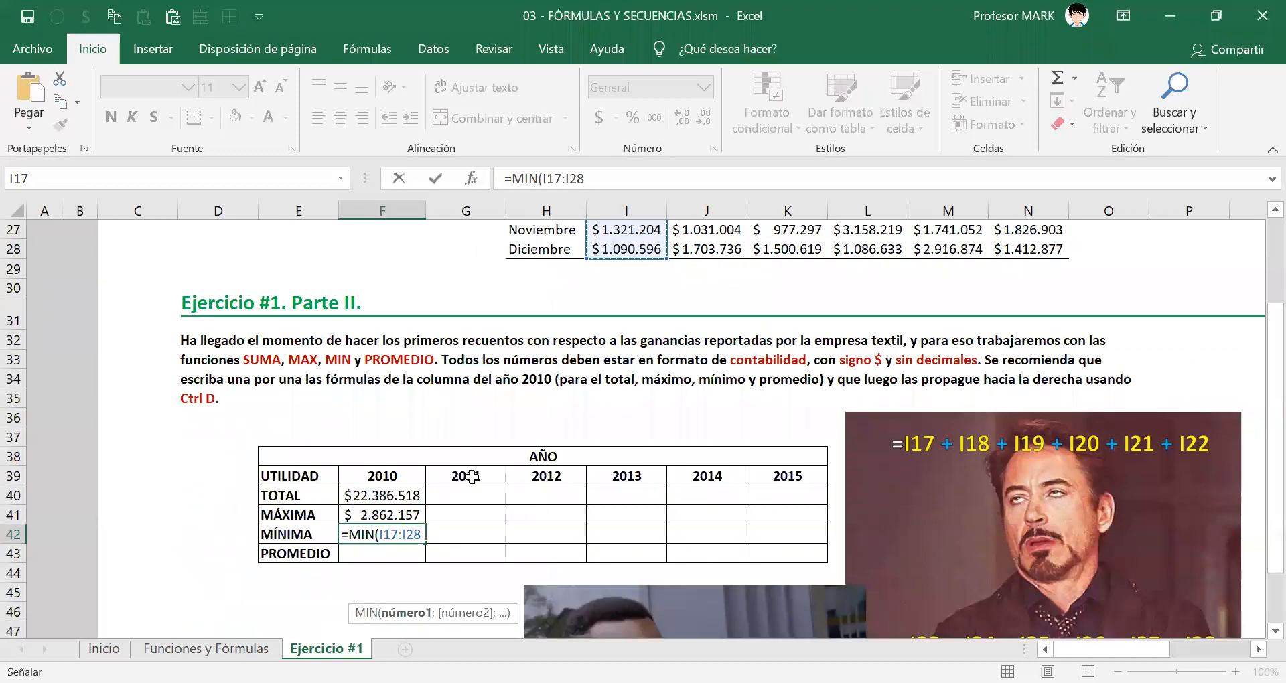
text())
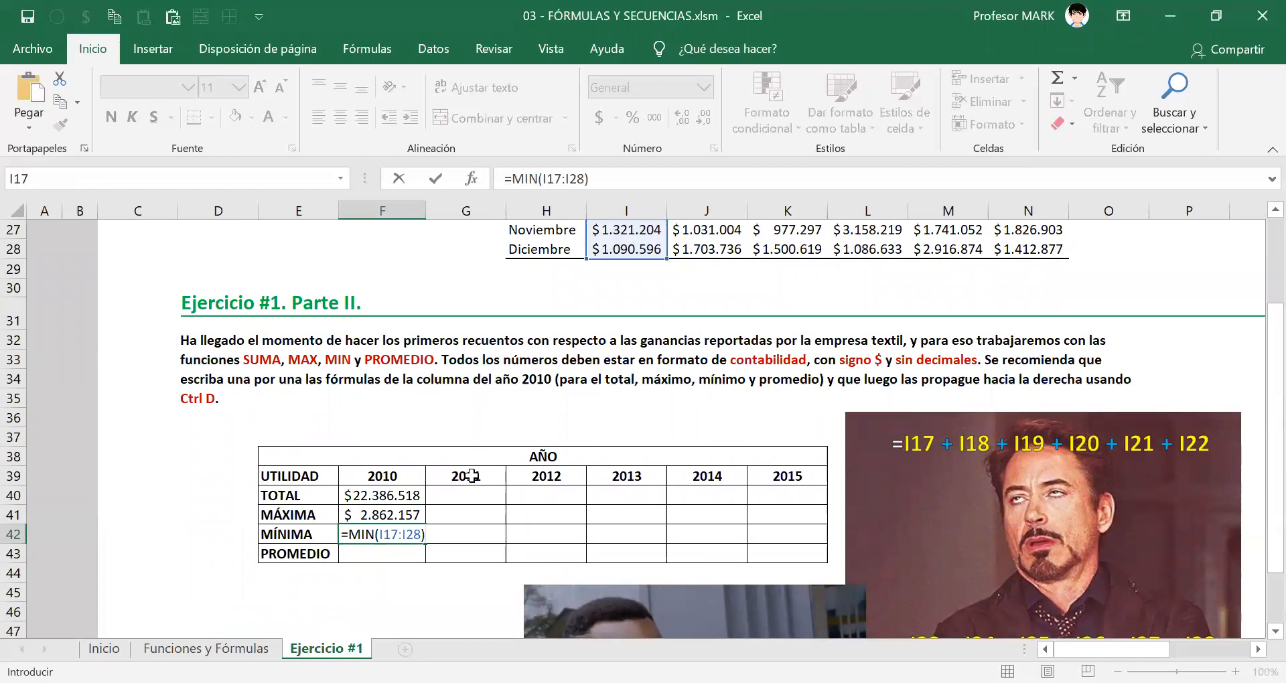
key(Return)
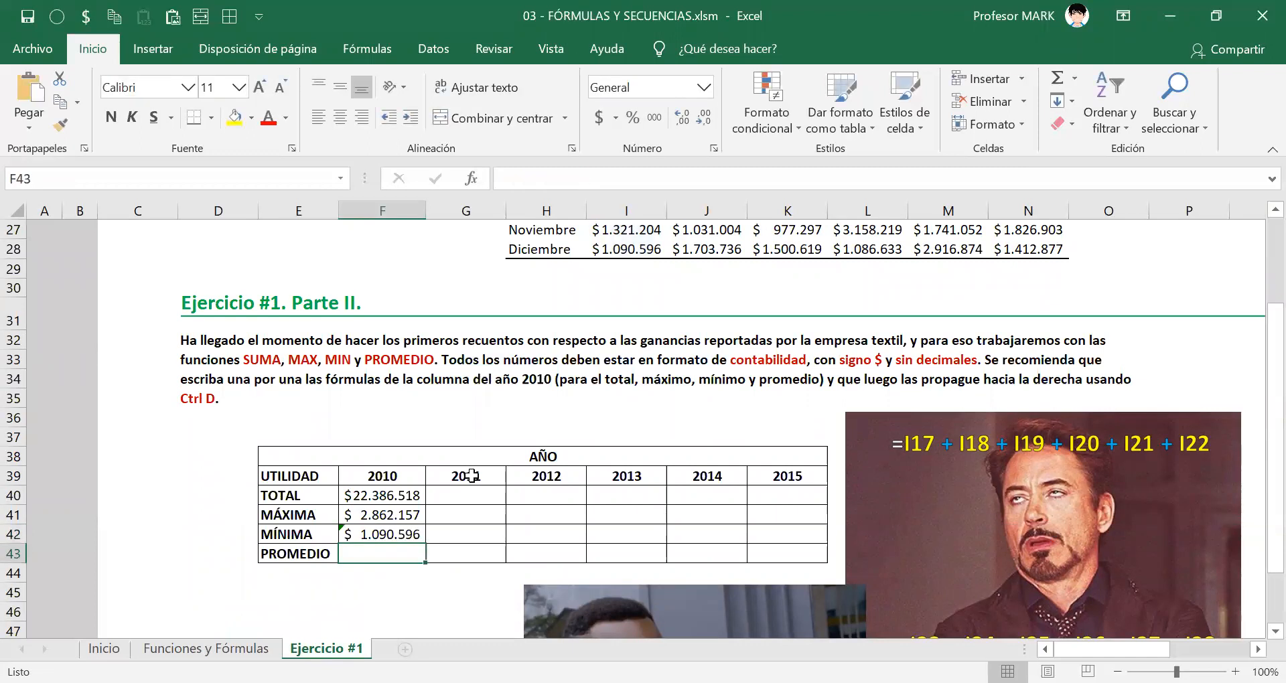
scroll(407, 478, down, 2)
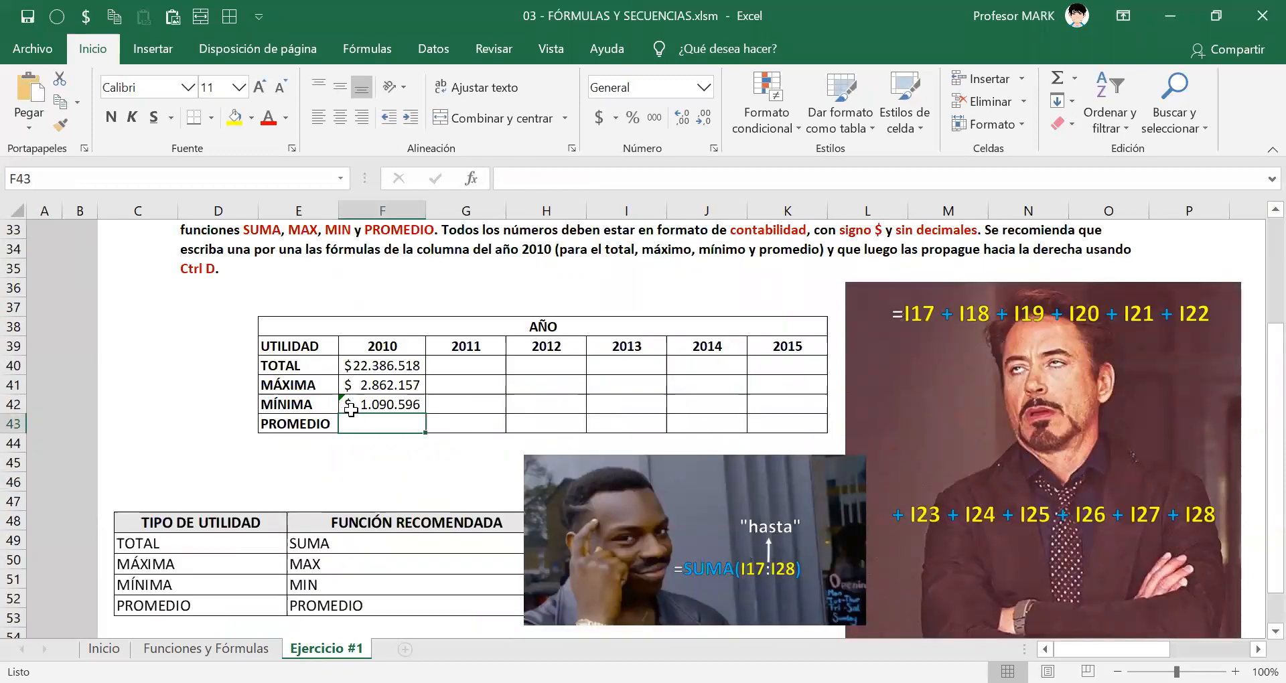
Examine the error marker in the corner of F42 and the empty 2010 PROMEDIO cell at high magnification, then restore the zoom to 100%.
scroll(372, 422, up, 13)
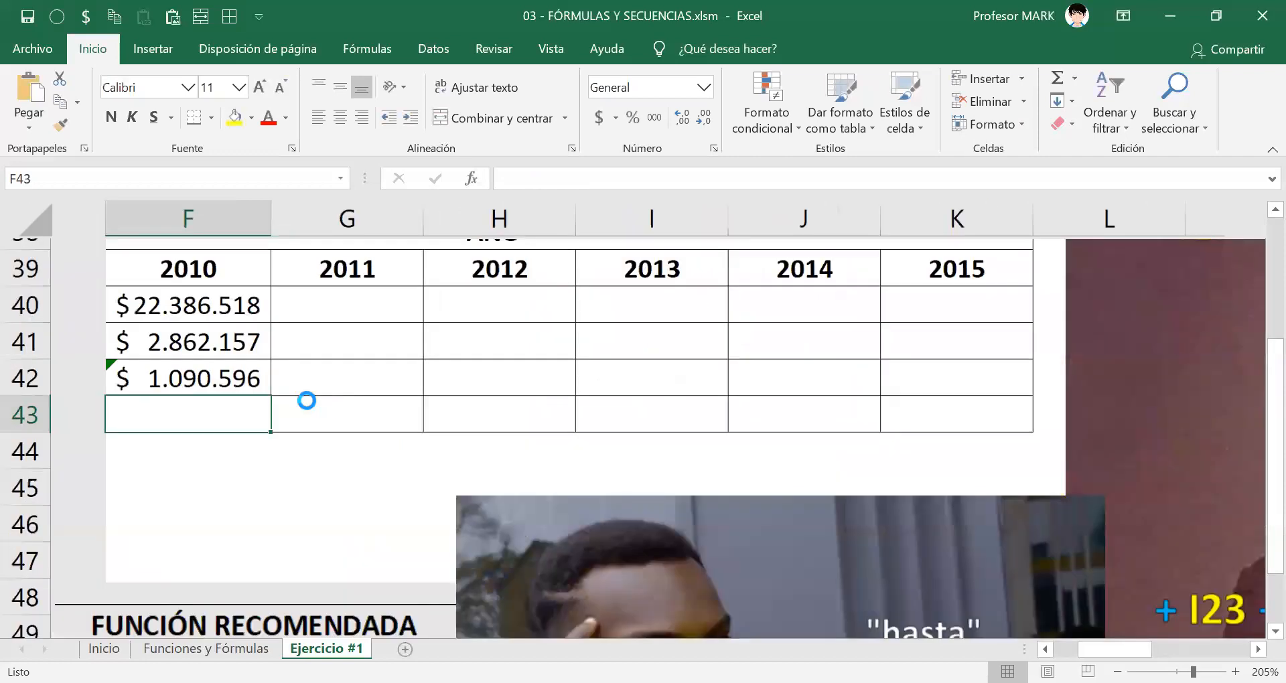
scroll(427, 448, up, 4)
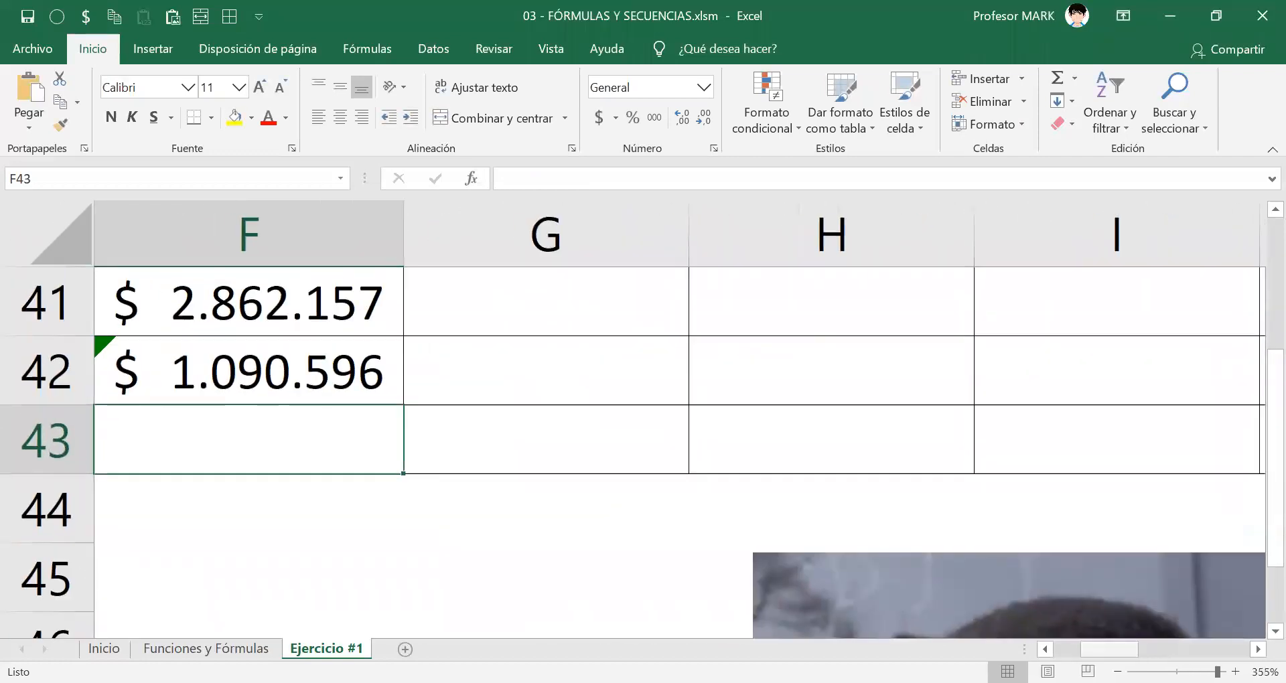
click(1066, 649)
click(1258, 649)
click(1258, 649)
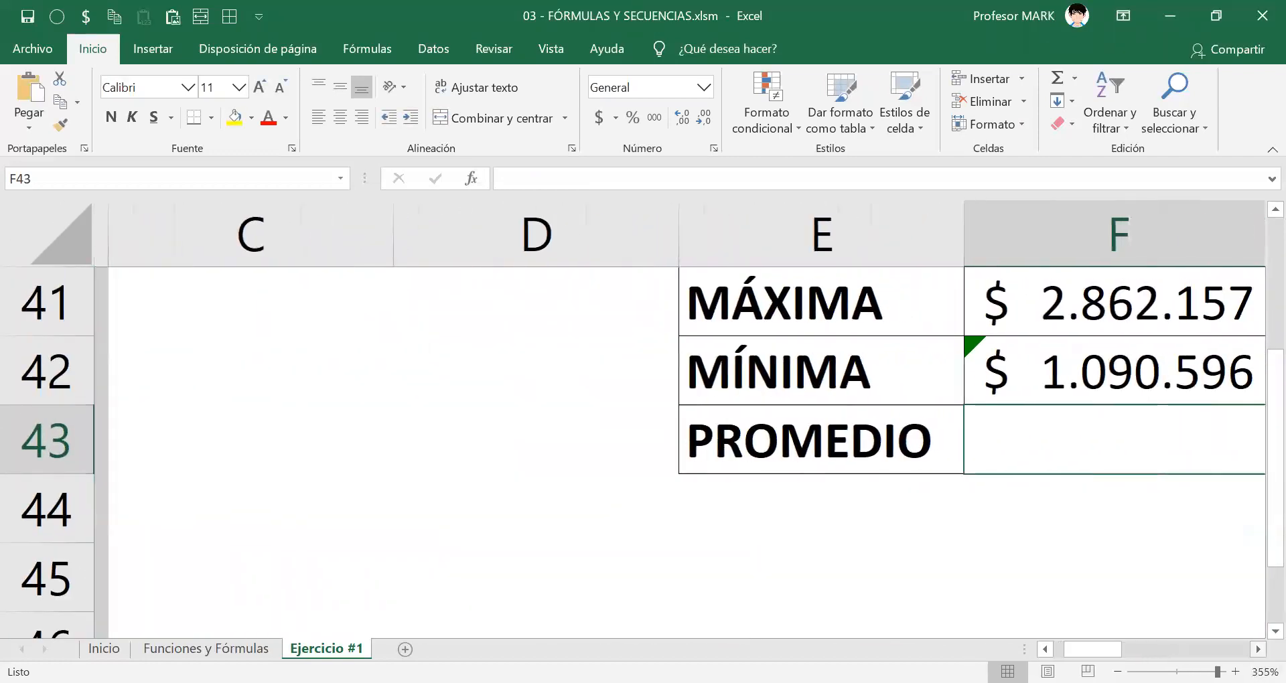
click(1258, 649)
click(1258, 649)
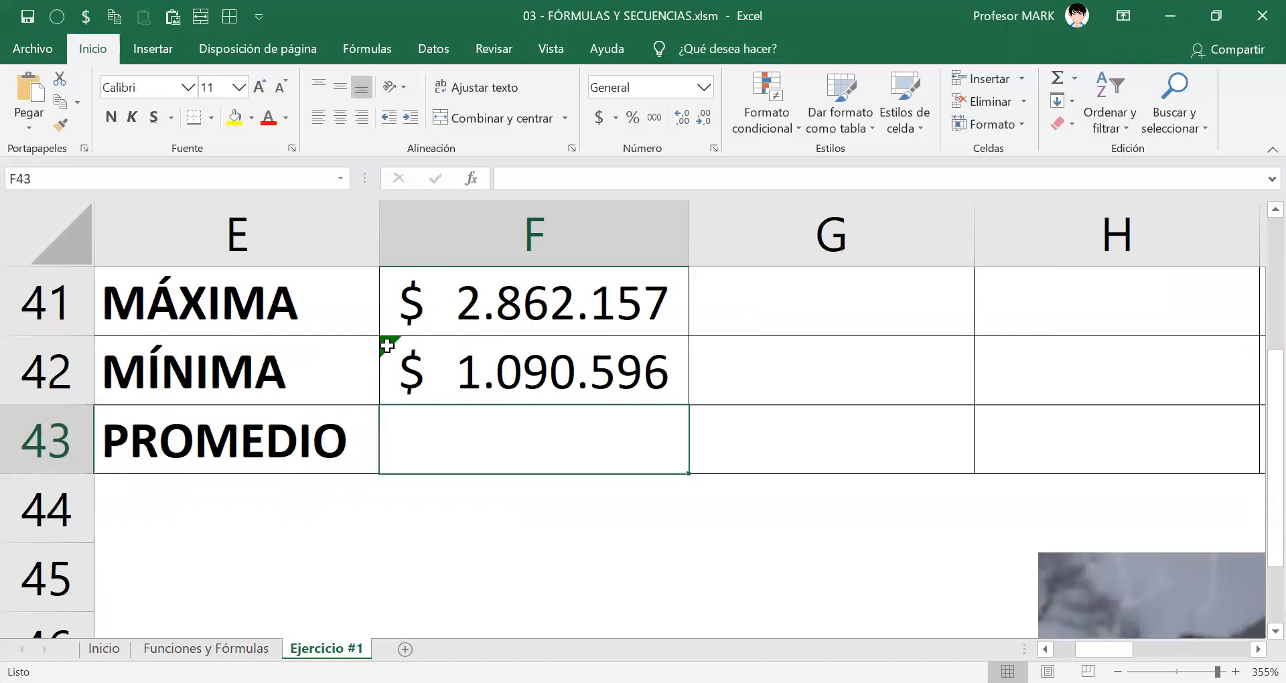
key(alt+n)
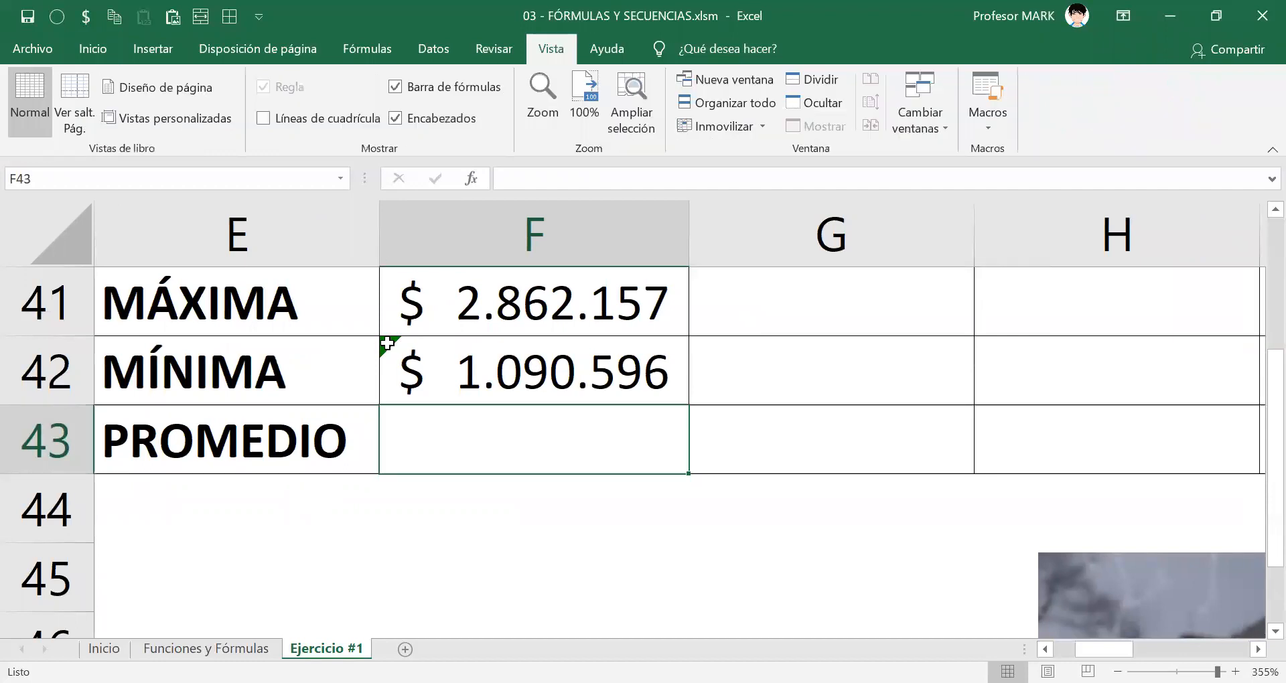
key(q)
key(1)
key(Return)
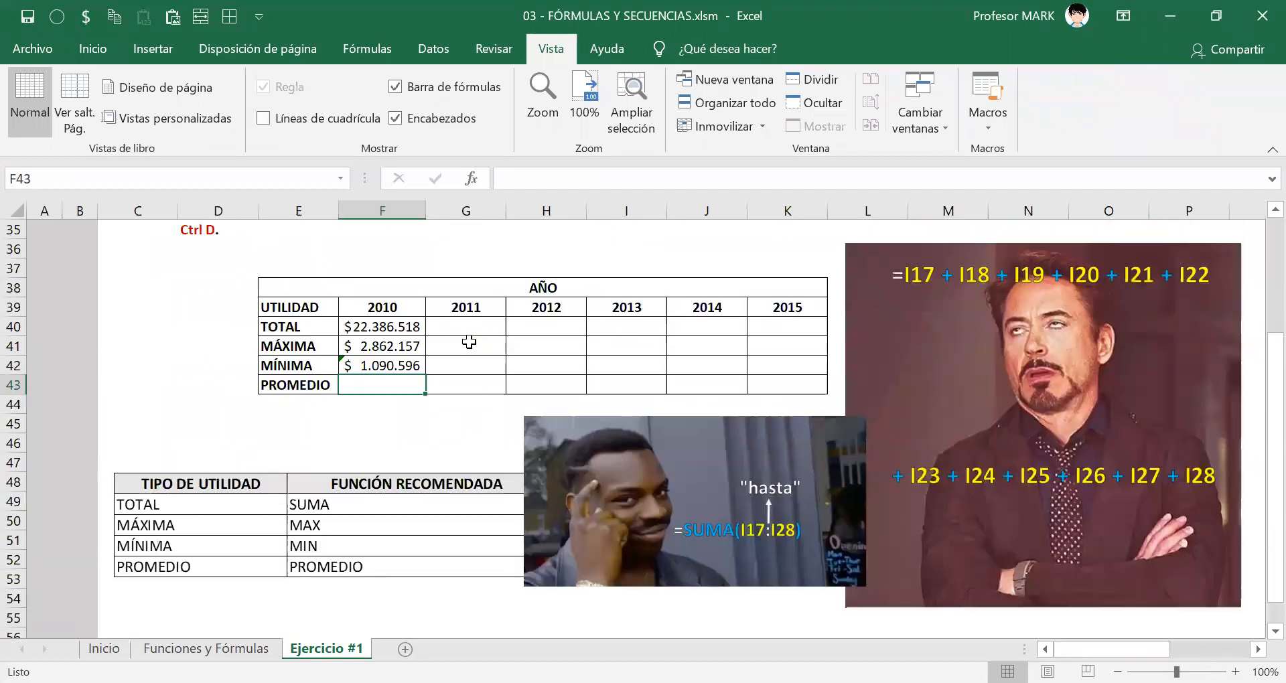
Ignore the omitted-adjacent-cells error in F42, the 2010 MÍNIMA cell.
click(370, 361)
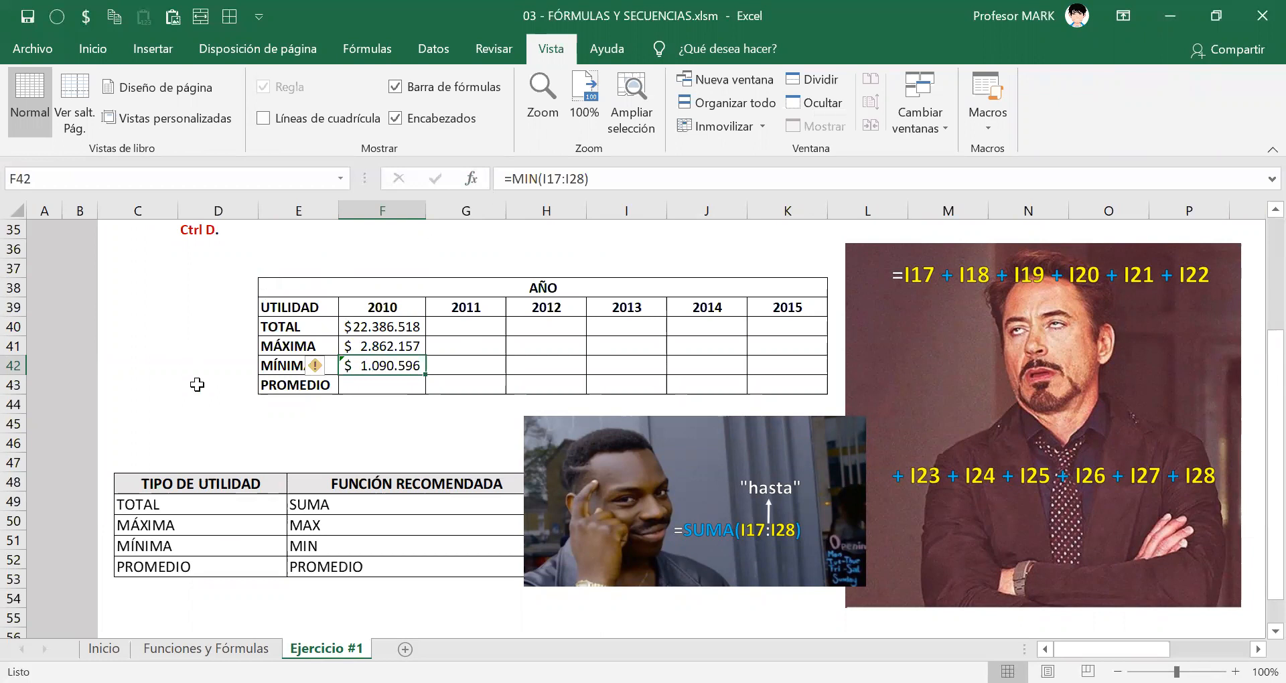
click(322, 366)
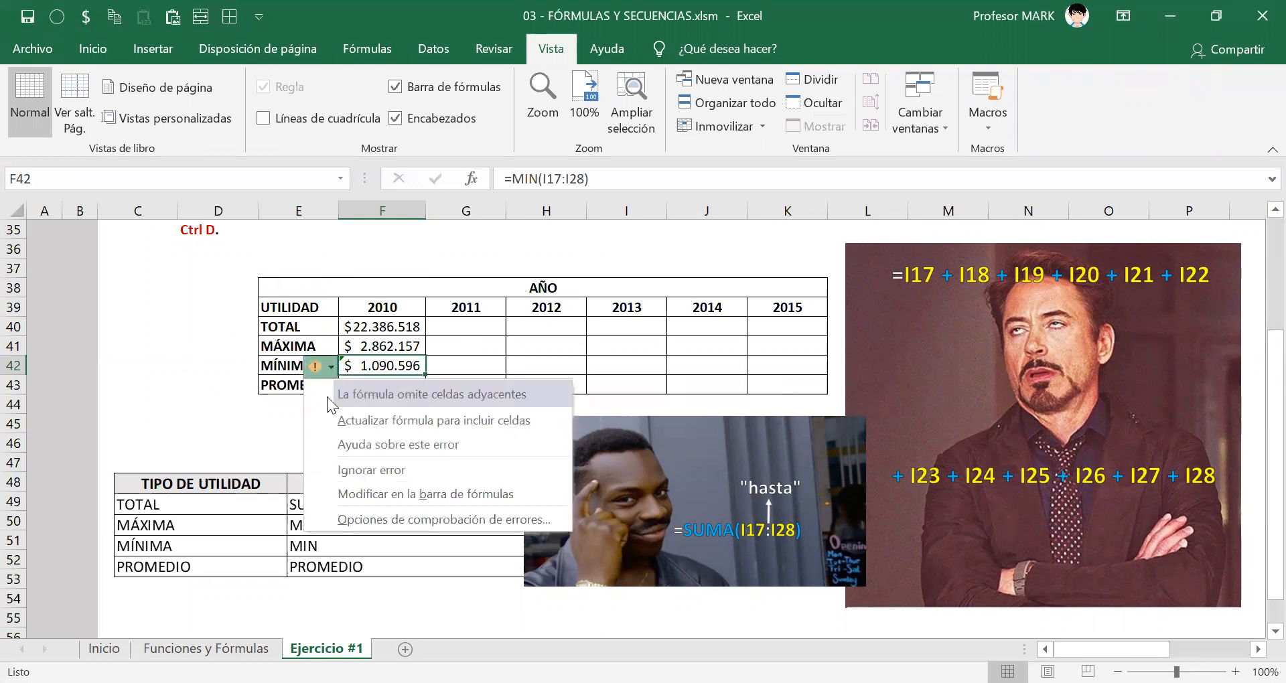
click(363, 473)
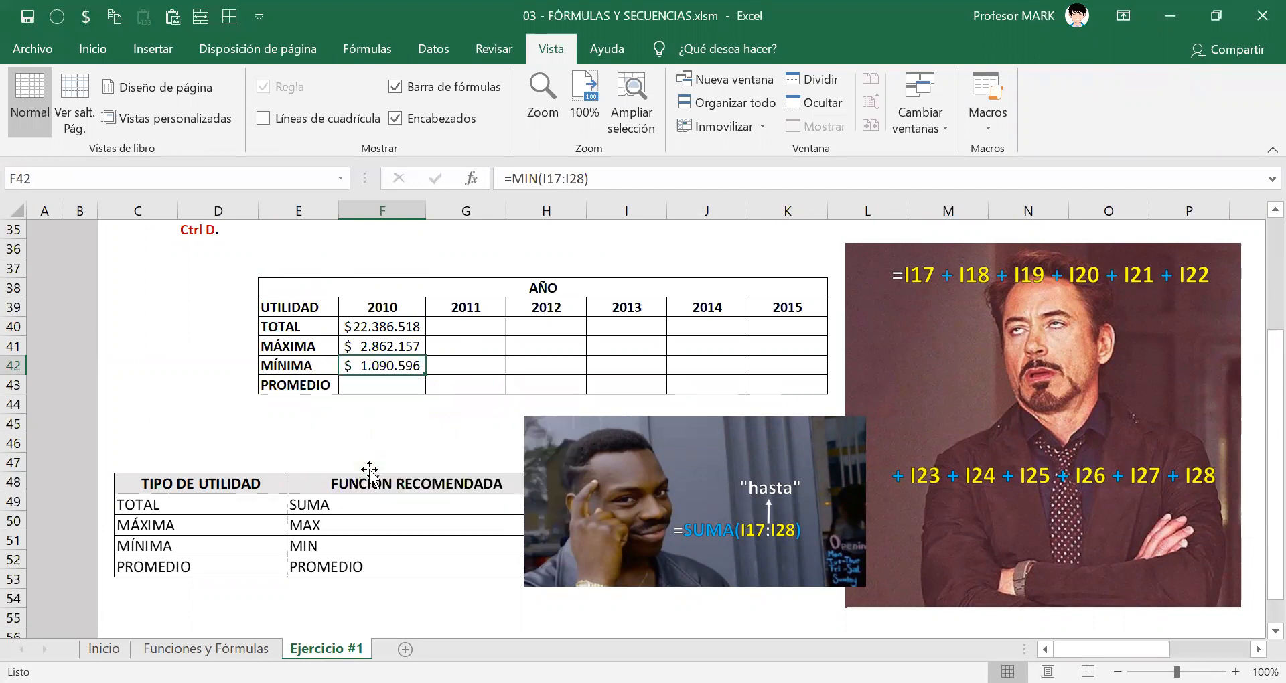
Enter =PROMEDIO(I17:I28) in F43, the 2010 PROMEDIO cell, and check the range it references.
click(370, 385)
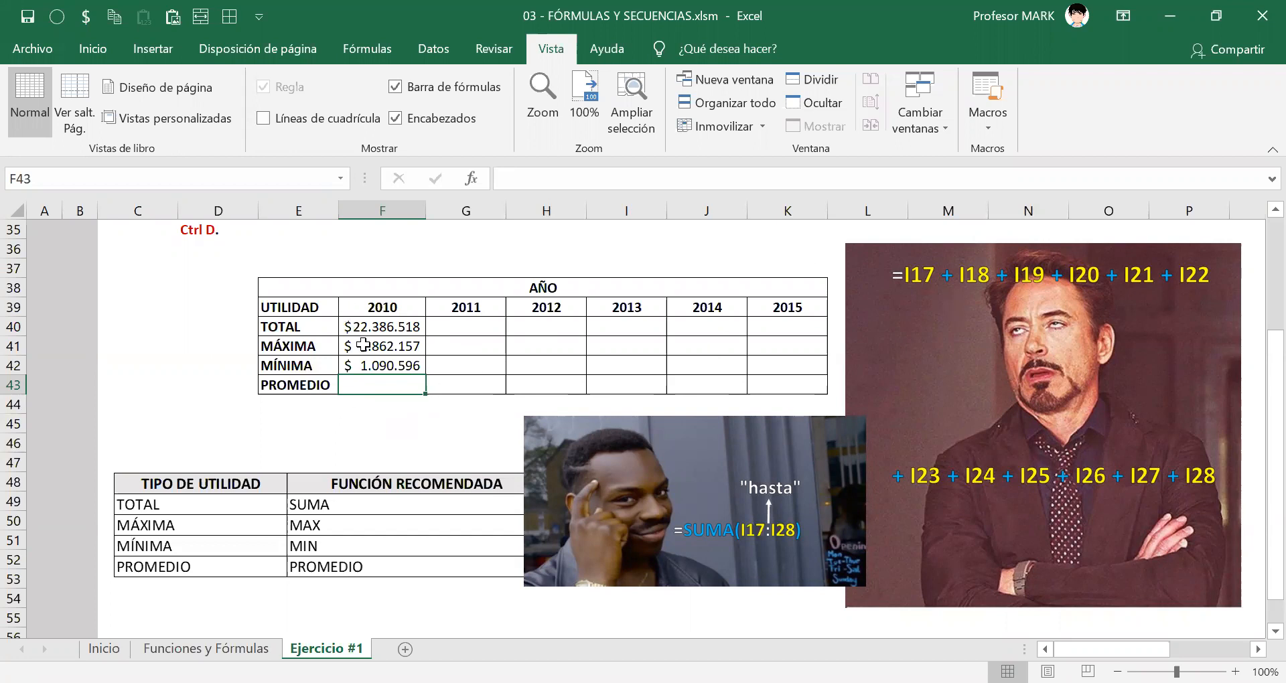
double_click(358, 386)
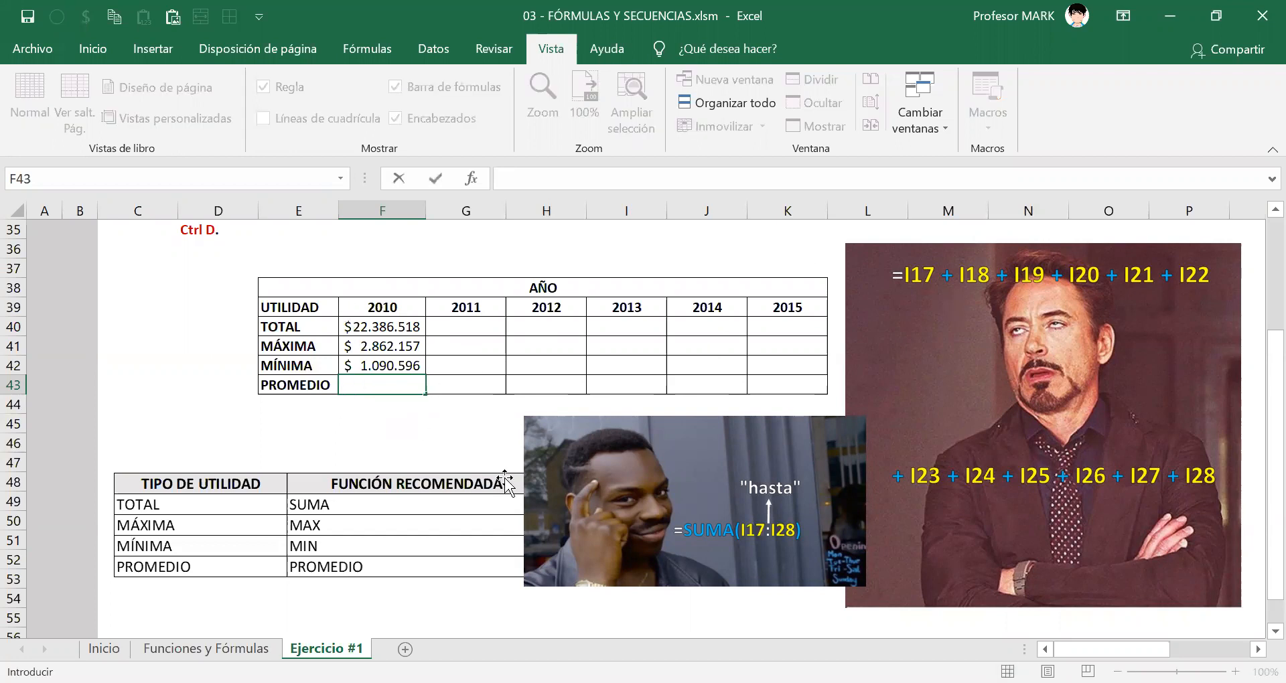
text(=PROMEDIO(I17:I28))
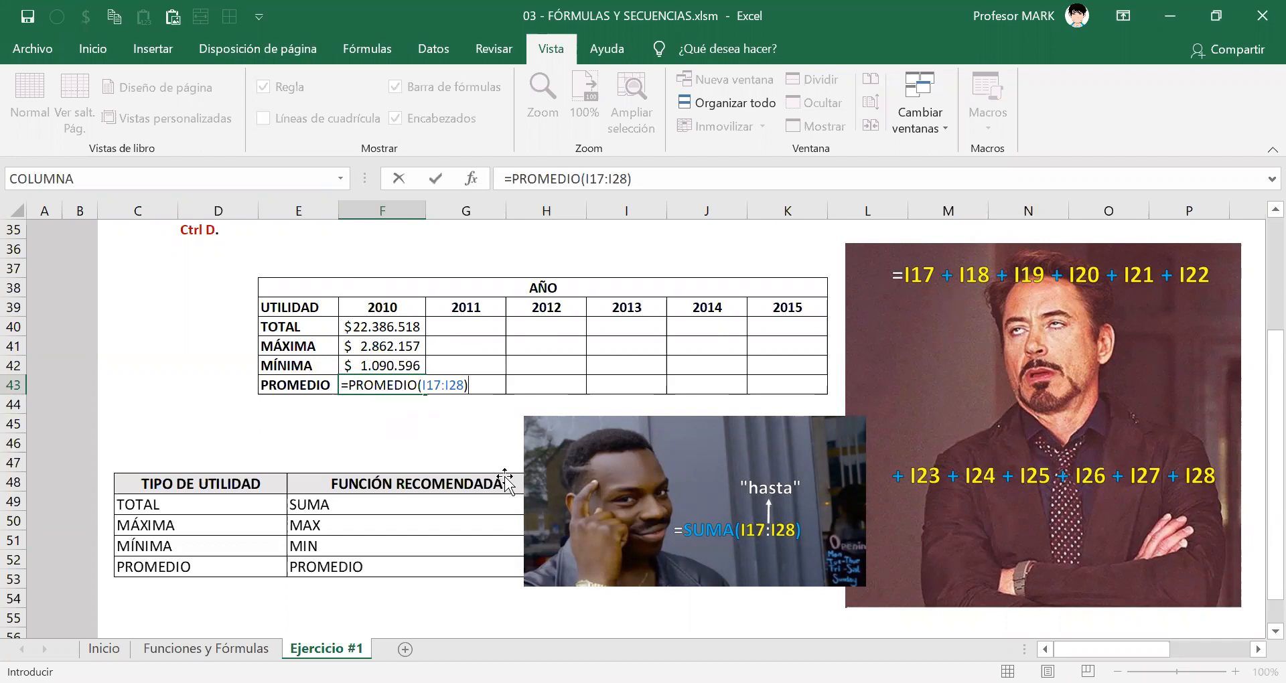
key(ctrl+Return)
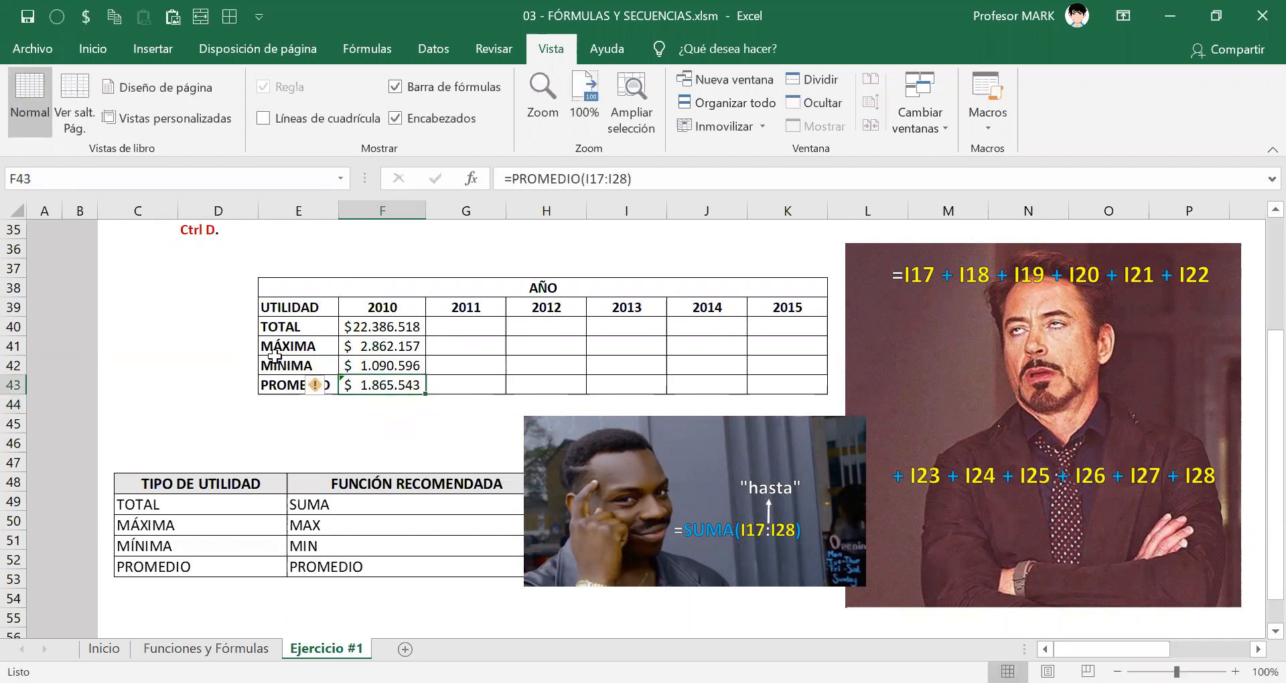
double_click(385, 386)
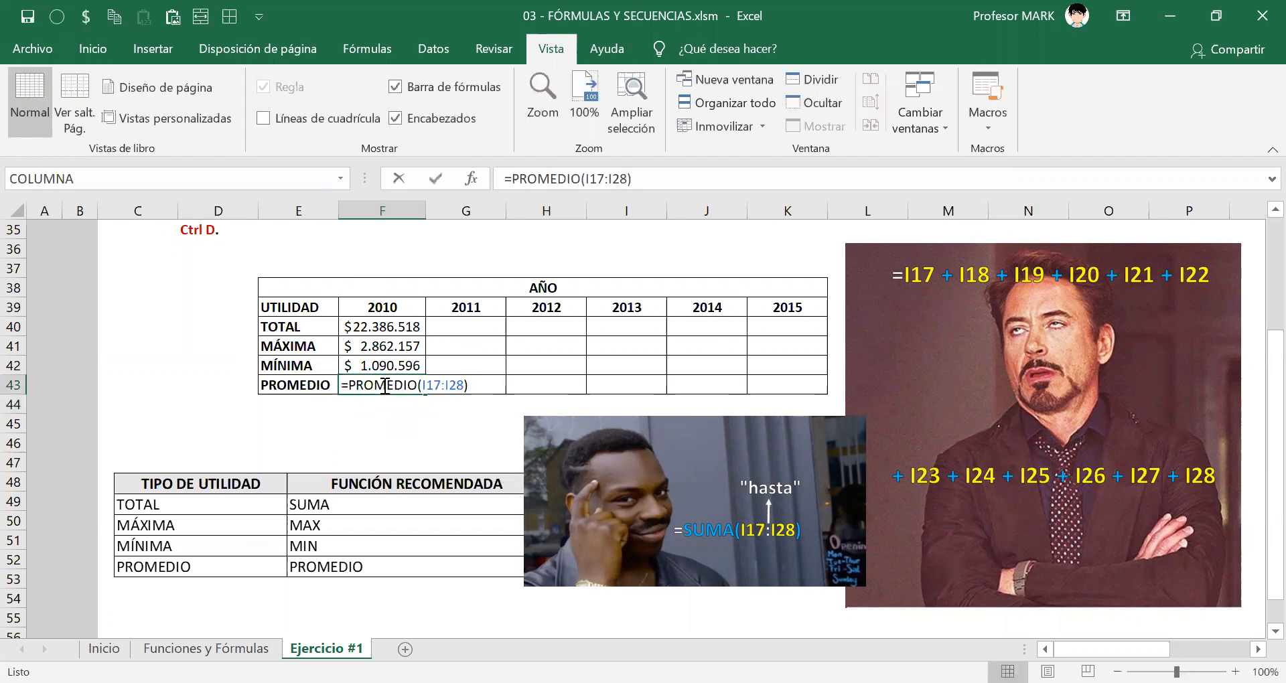
scroll(606, 378, up, 5)
scroll(605, 378, down, 1)
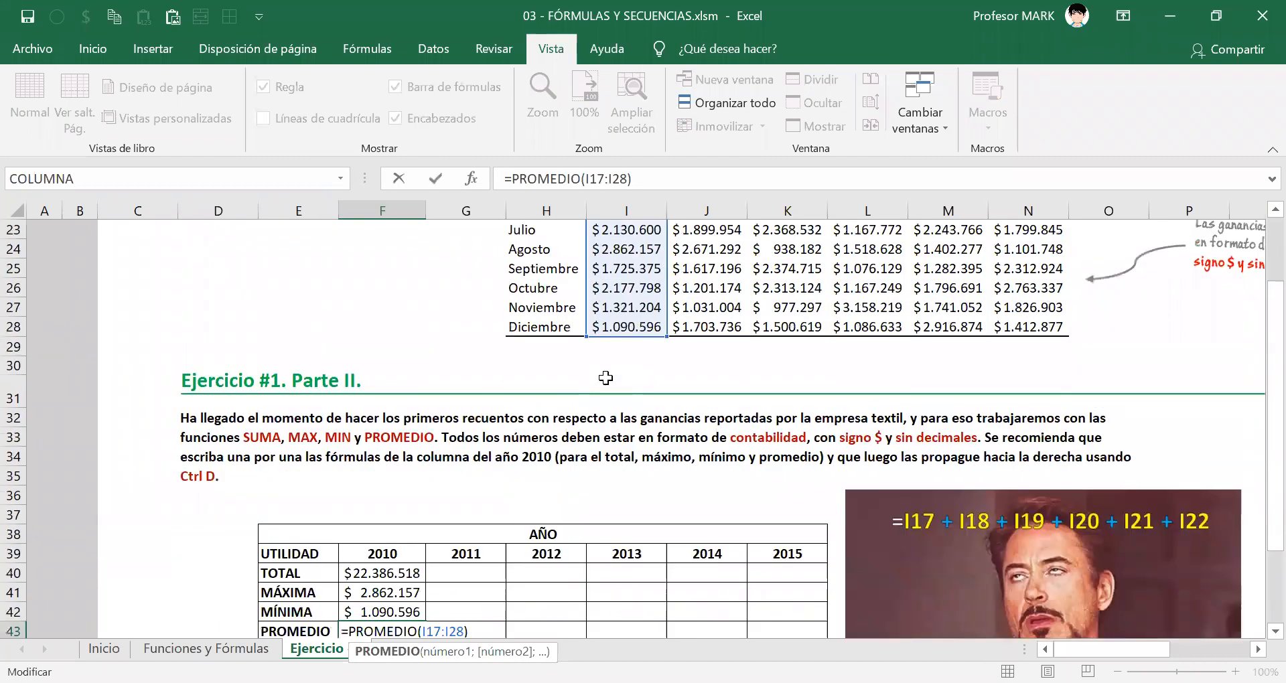
scroll(606, 378, down, 4)
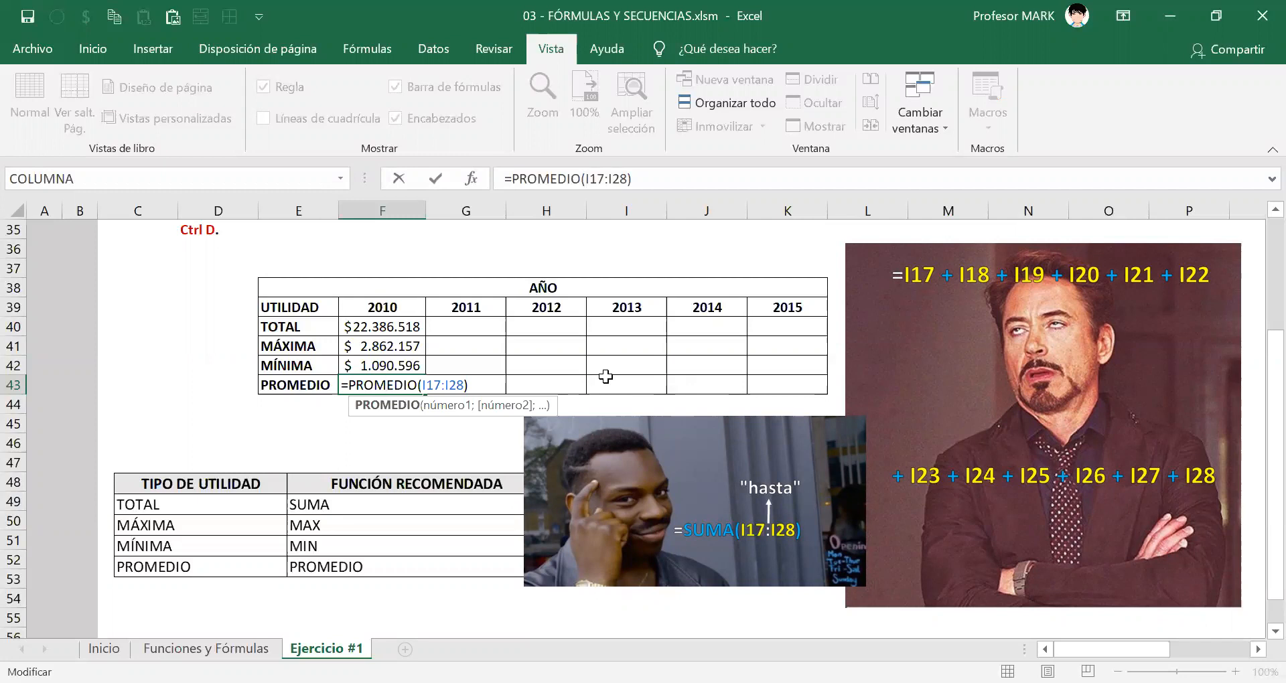
key(Return)
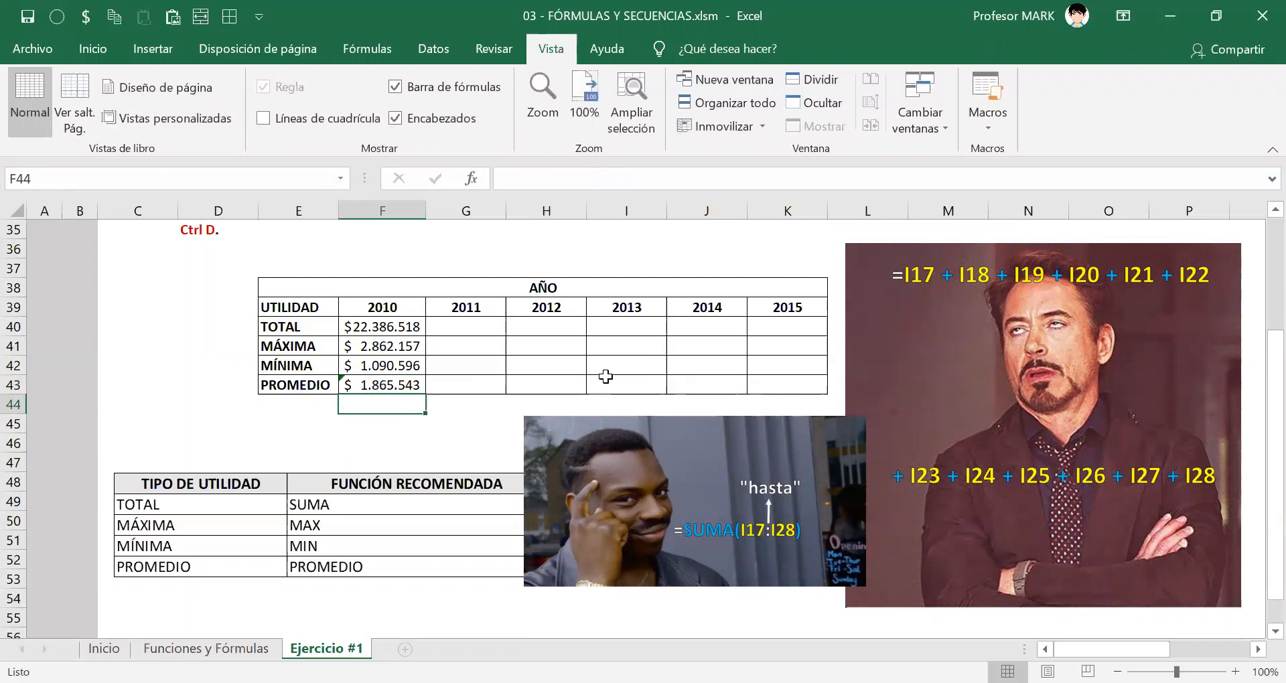
Ignore the omitted-adjacent-cells error in F43, the 2010 PROMEDIO cell.
click(389, 383)
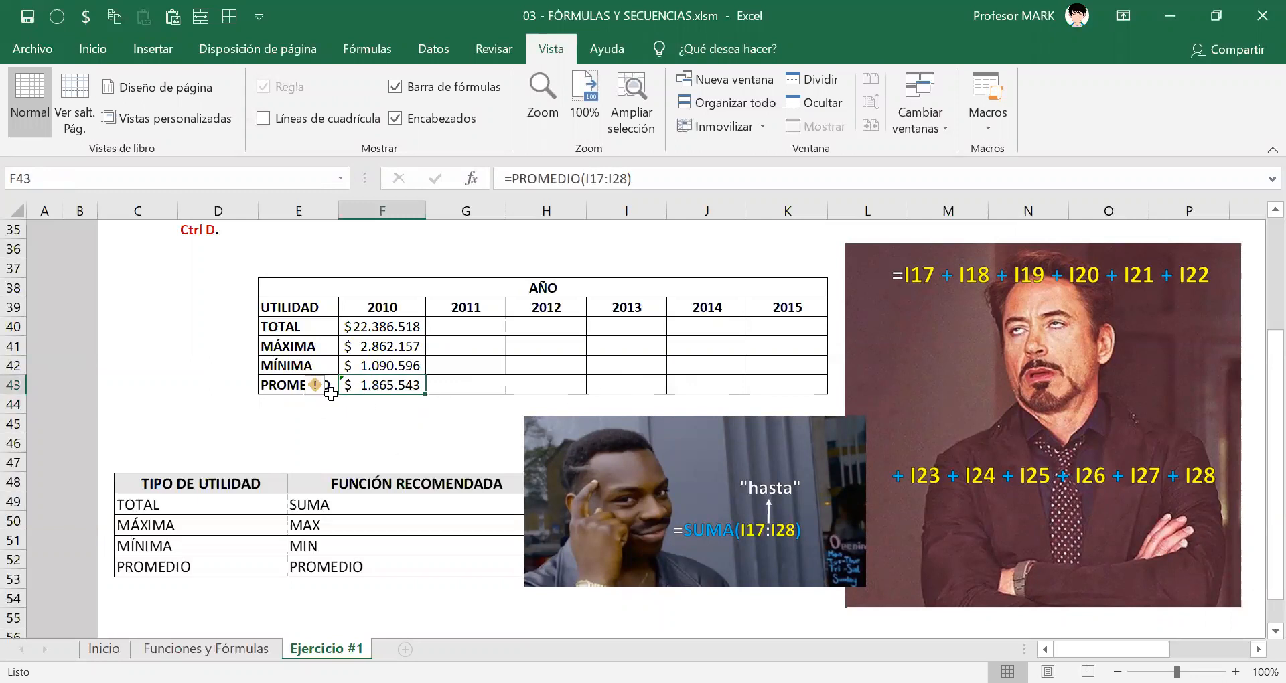
mouse_move(320, 399)
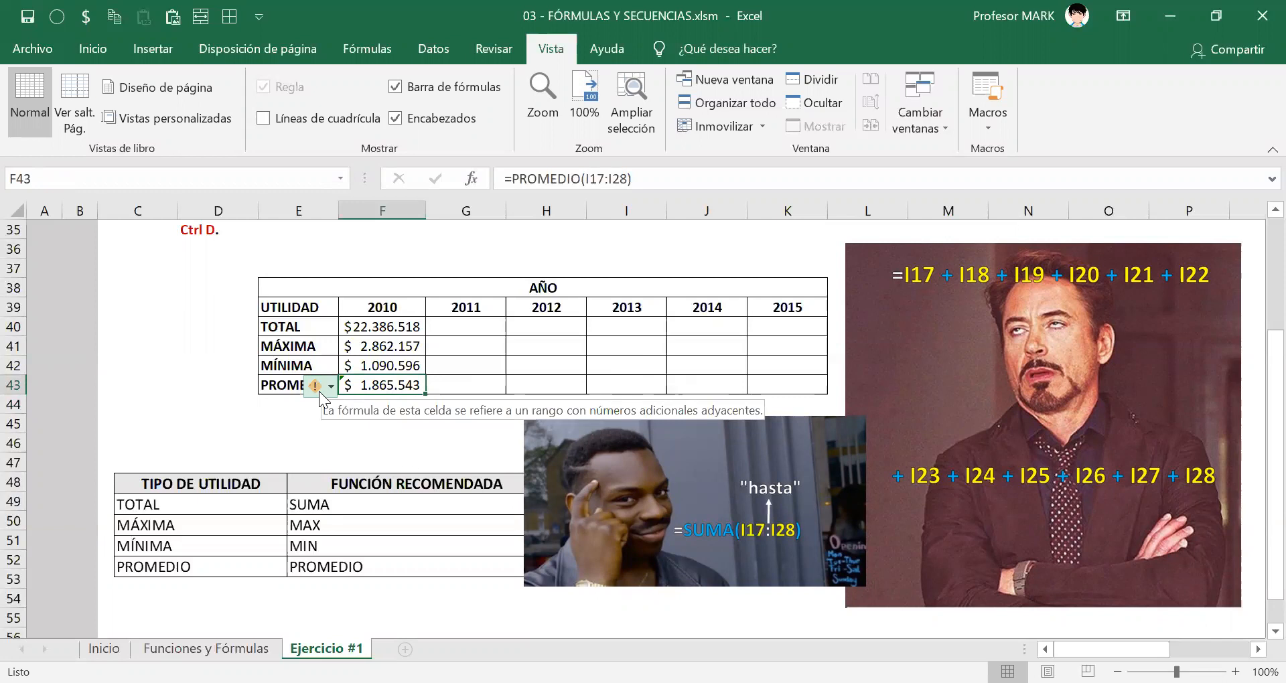
scroll(319, 391, up, 1)
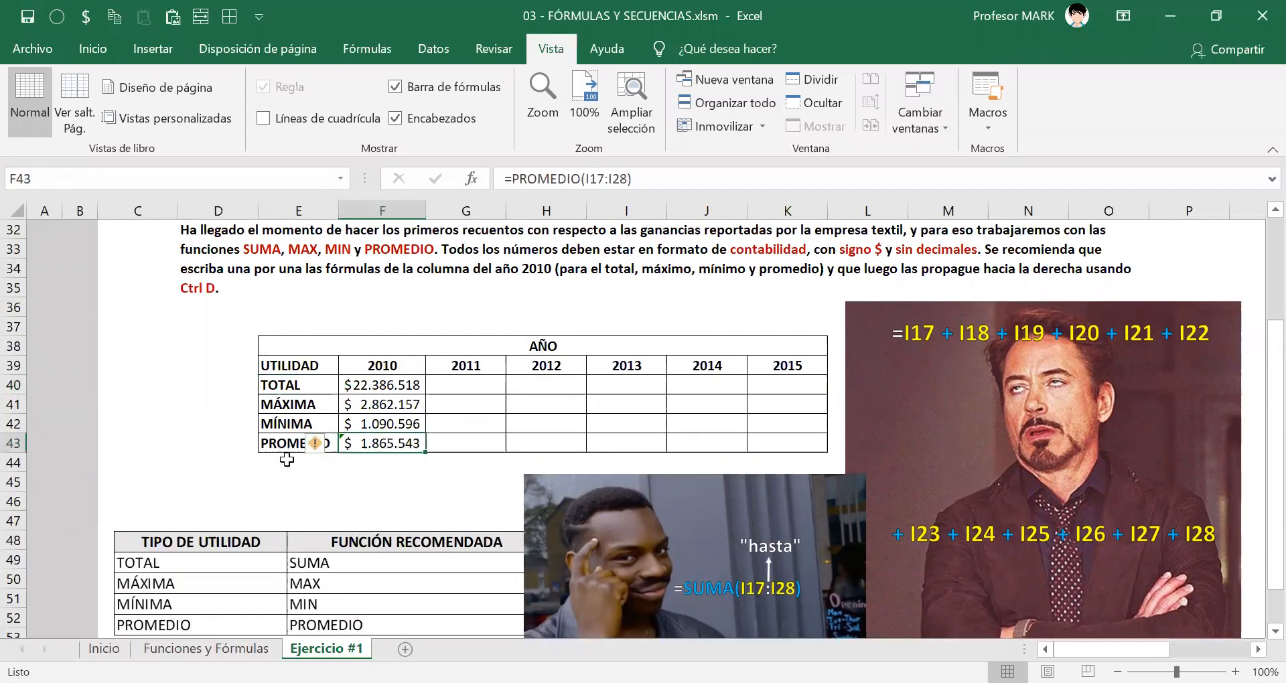
click(334, 450)
click(352, 554)
drag(382, 376, 389, 444)
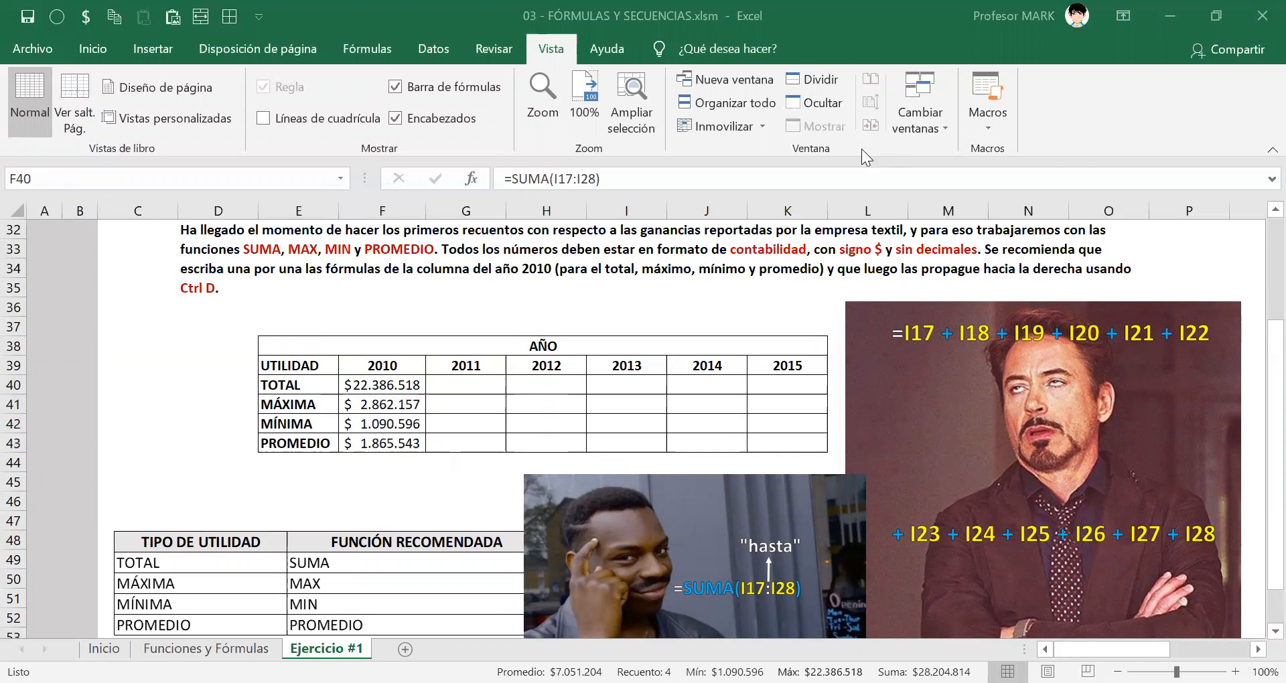
scroll(480, 374, down, 1)
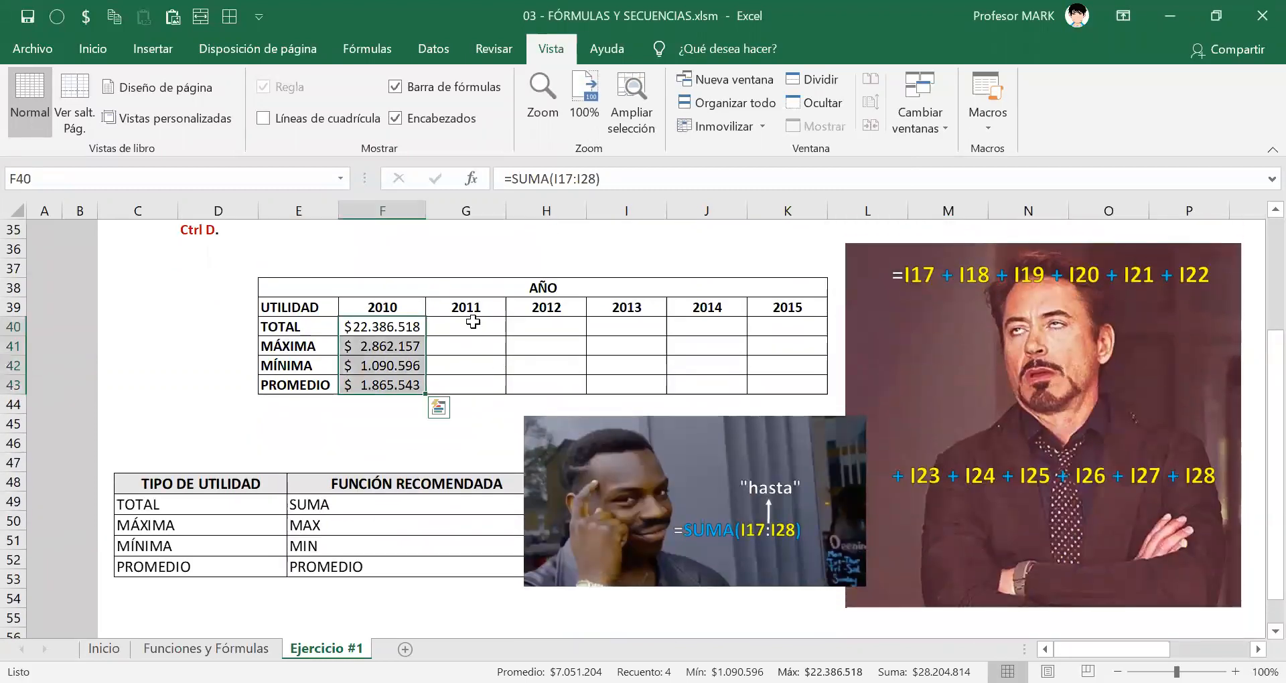
click(475, 328)
drag(474, 328, 474, 379)
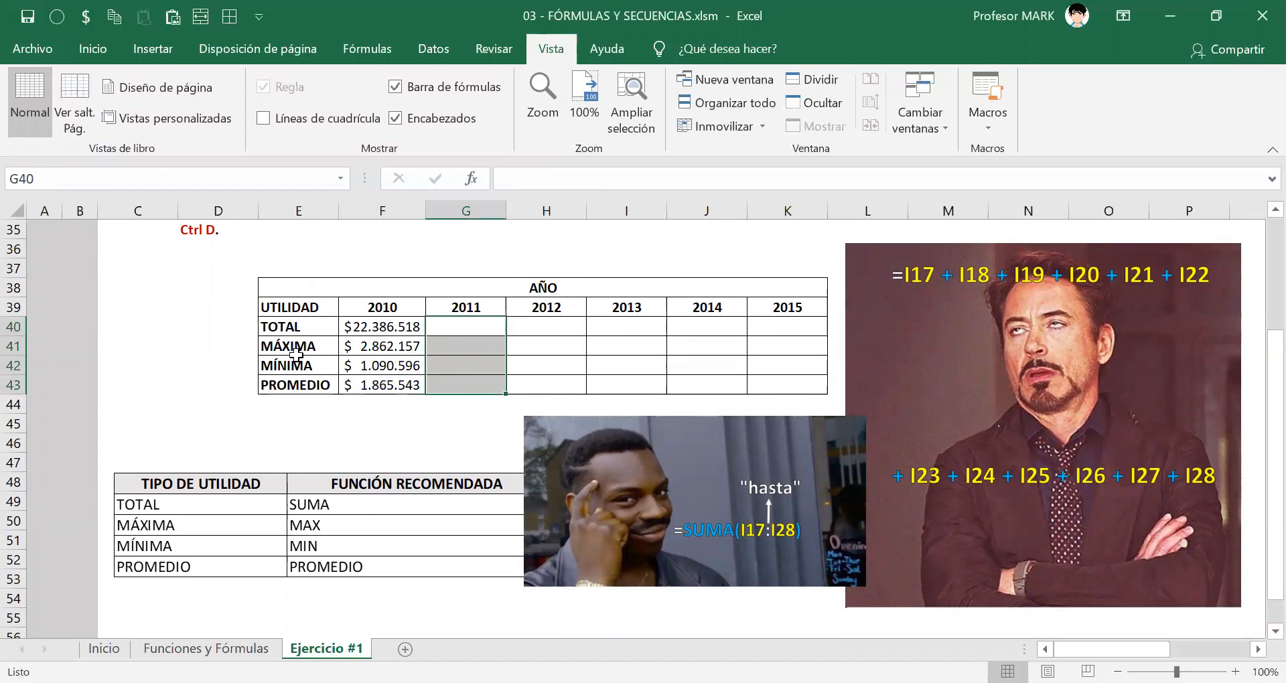
click(560, 343)
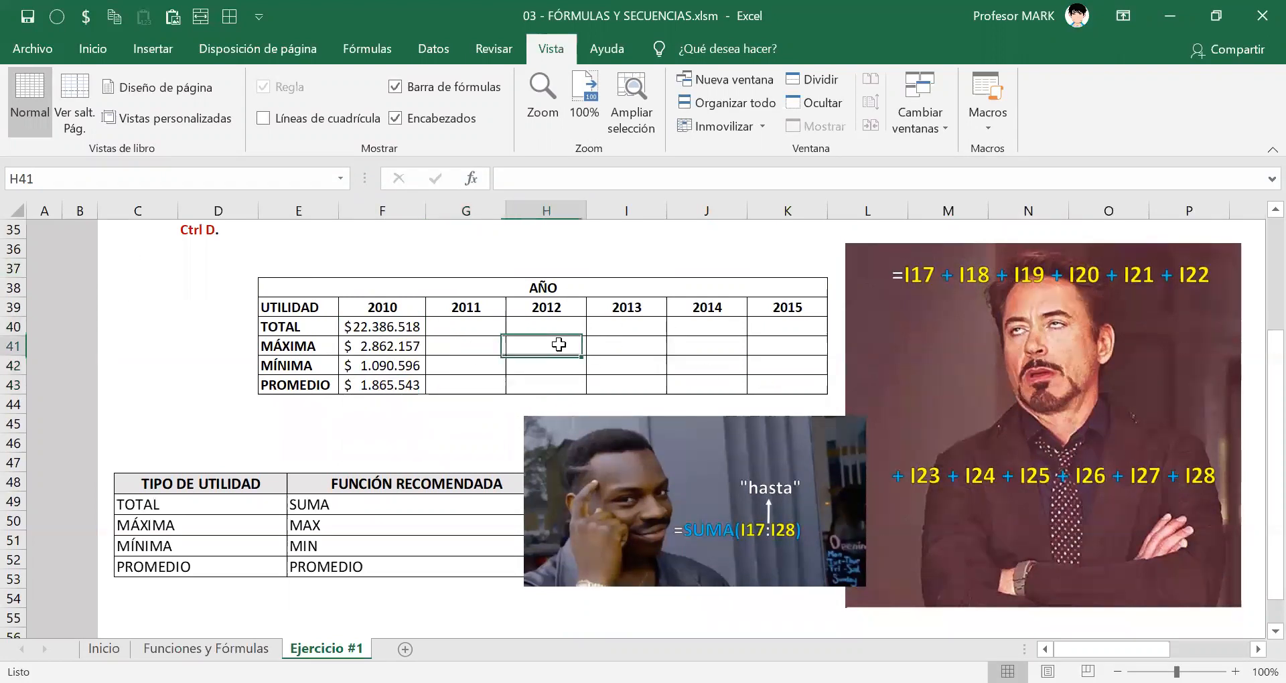
click(633, 368)
click(693, 347)
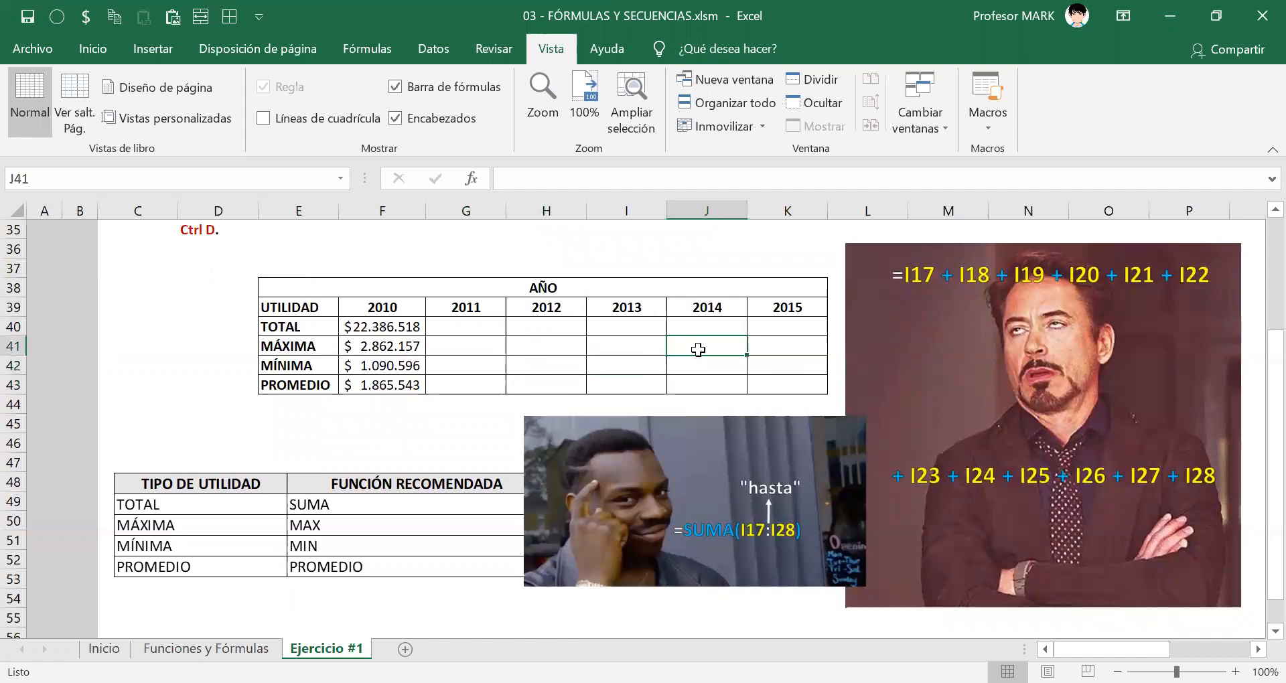
click(769, 370)
click(754, 386)
click(472, 380)
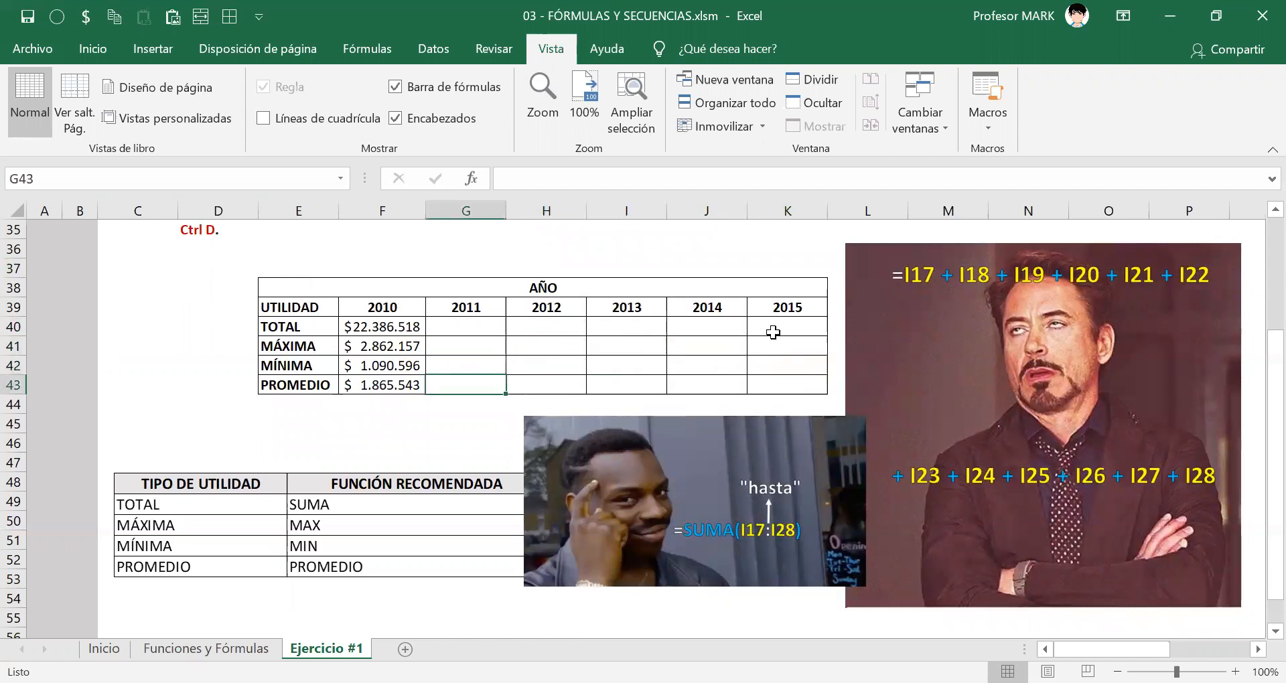
click(773, 329)
click(483, 324)
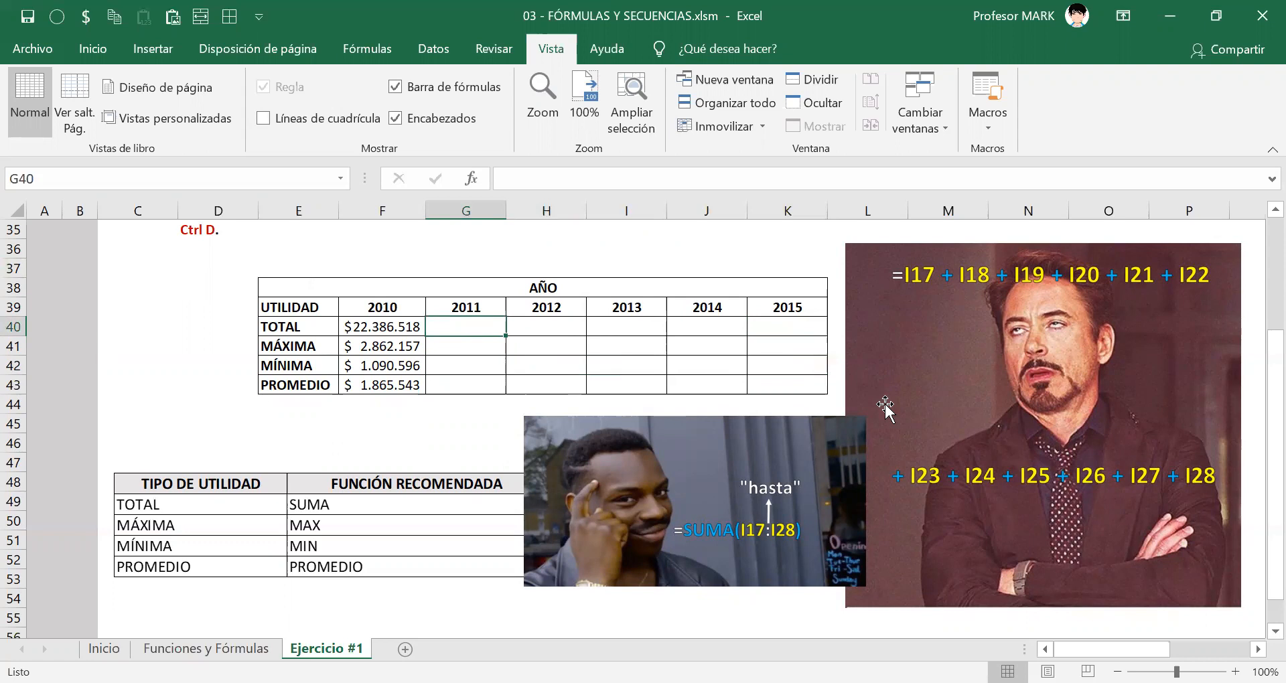
Examine the SUMA formula in F40 and the 2010 profits in I17:I28 that it references.
click(378, 329)
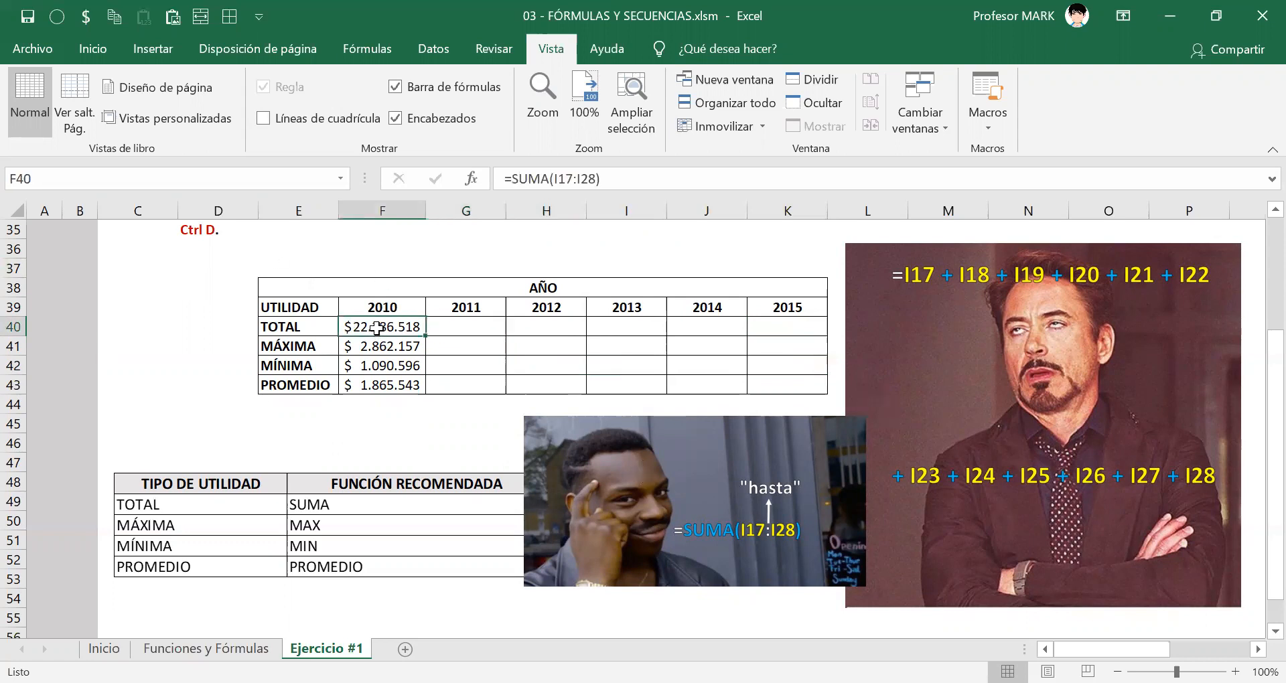
double_click(374, 327)
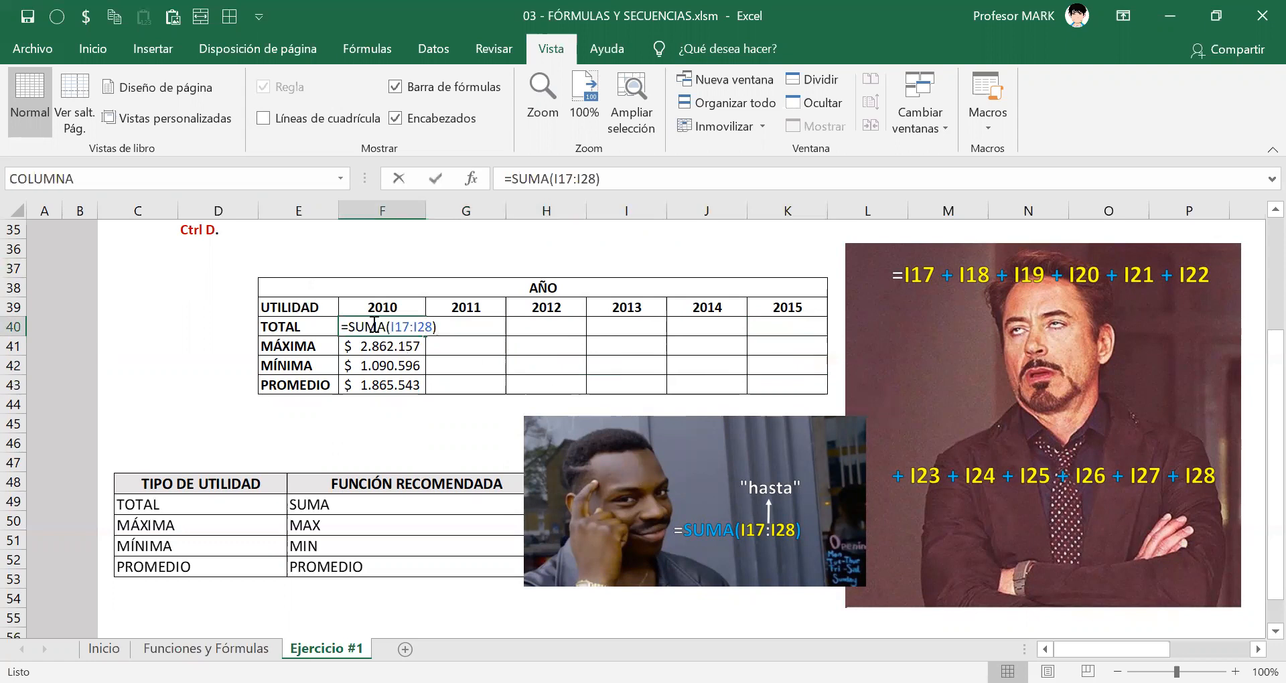
drag(390, 327, 420, 348)
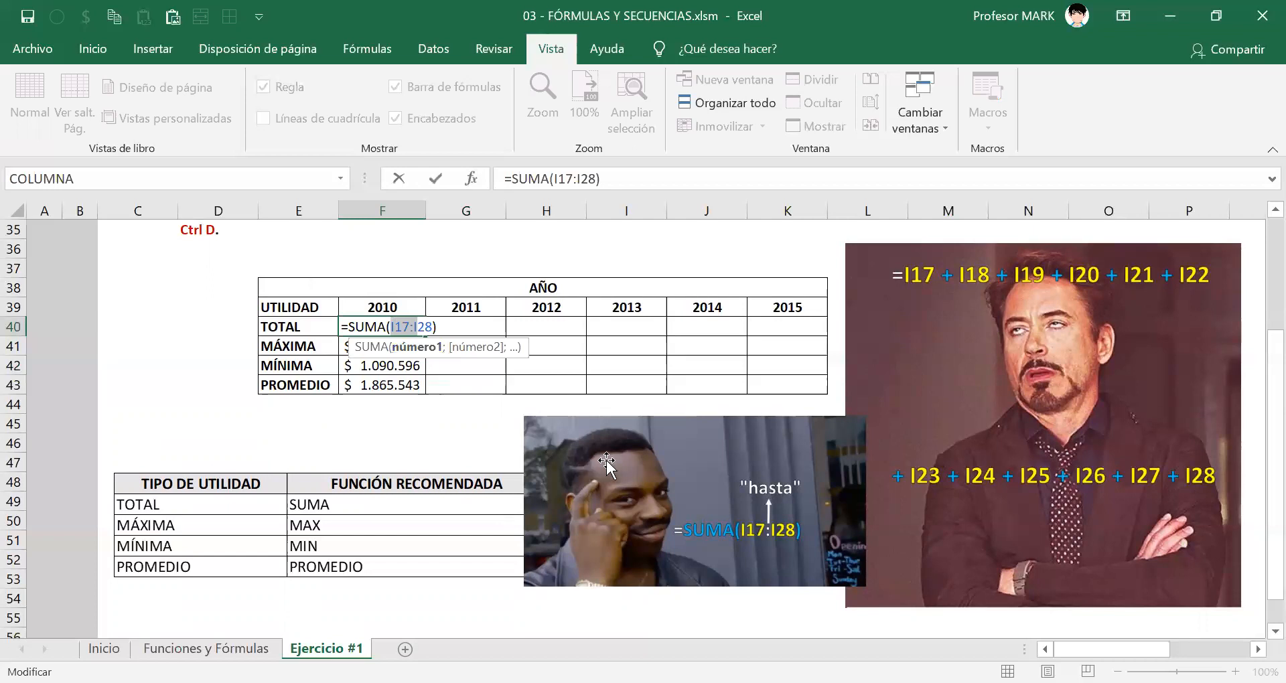
key(Escape)
scroll(589, 464, up, 8)
drag(643, 348, 654, 558)
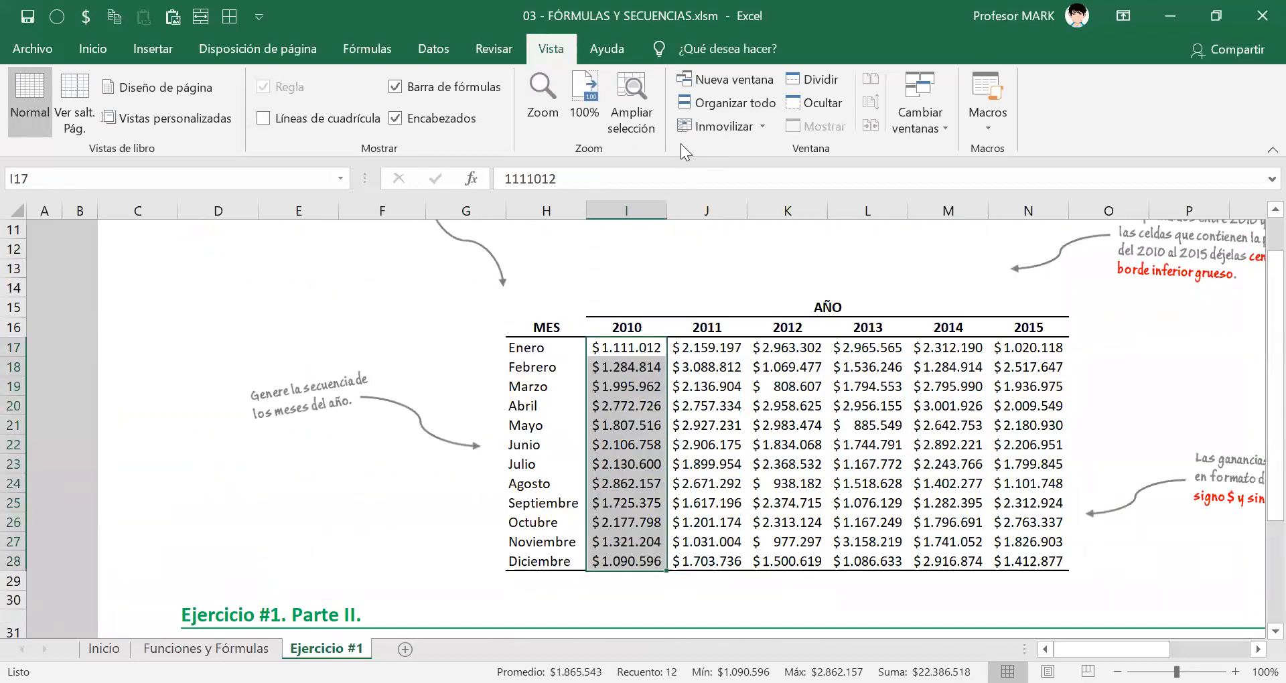
mouse_move(633, 189)
mouse_down()
mouse_move(601, 202)
mouse_move(646, 216)
mouse_move(635, 190)
mouse_up()
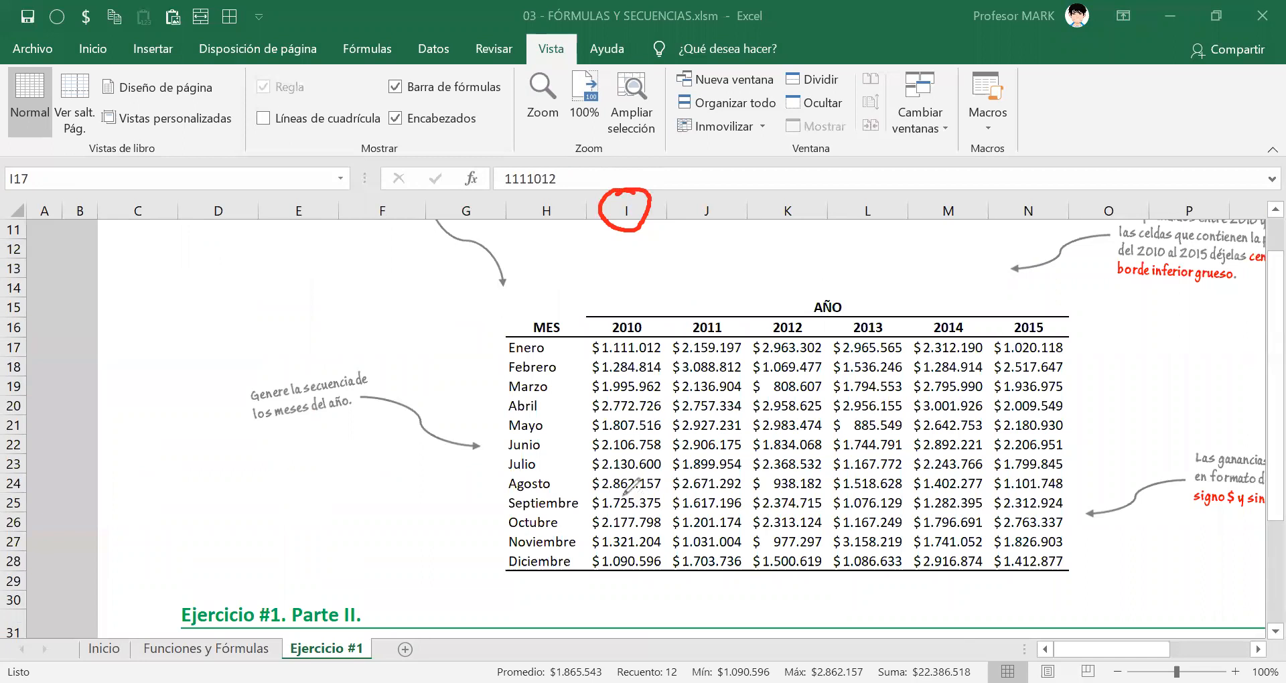
mouse_move(626, 231)
mouse_down()
mouse_move(618, 307)
mouse_move(632, 310)
mouse_move(600, 334)
mouse_move(575, 499)
mouse_move(603, 590)
mouse_move(660, 569)
mouse_move(680, 416)
mouse_move(676, 345)
mouse_move(633, 323)
mouse_up()
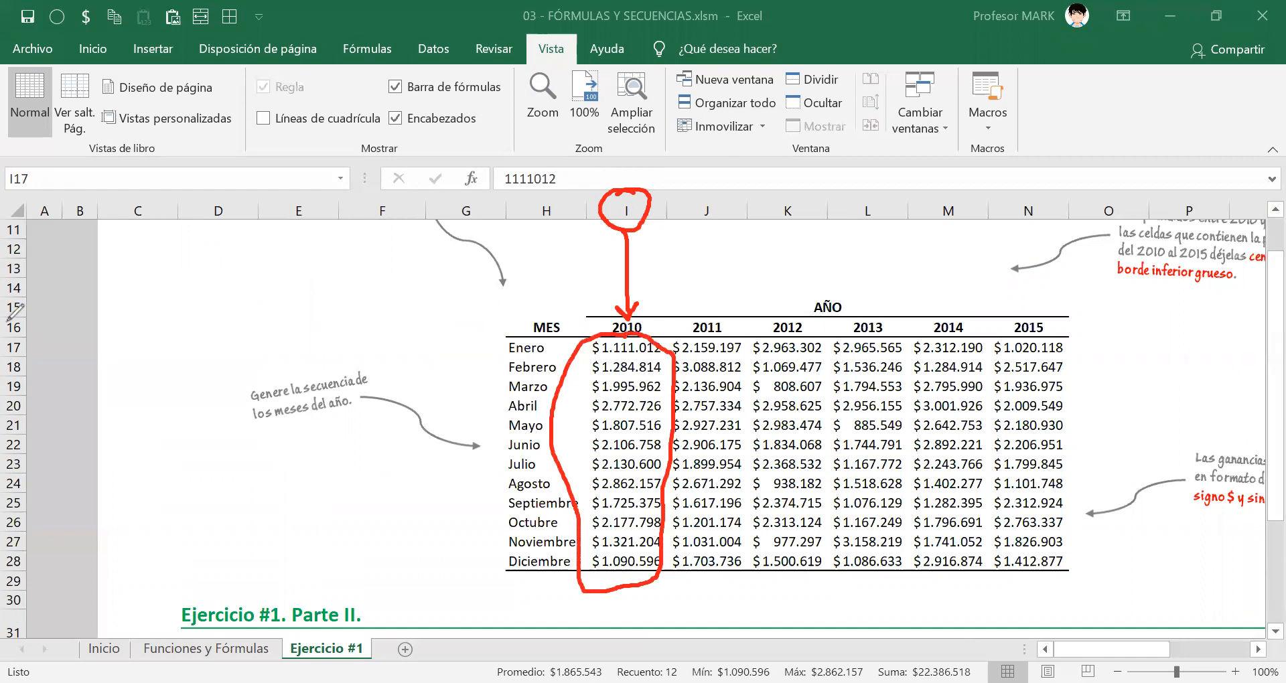
mouse_move(10, 329)
mouse_down()
mouse_move(14, 356)
mouse_move(16, 334)
mouse_up()
mouse_move(18, 546)
mouse_down()
mouse_move(7, 567)
mouse_move(19, 554)
mouse_move(24, 564)
mouse_up()
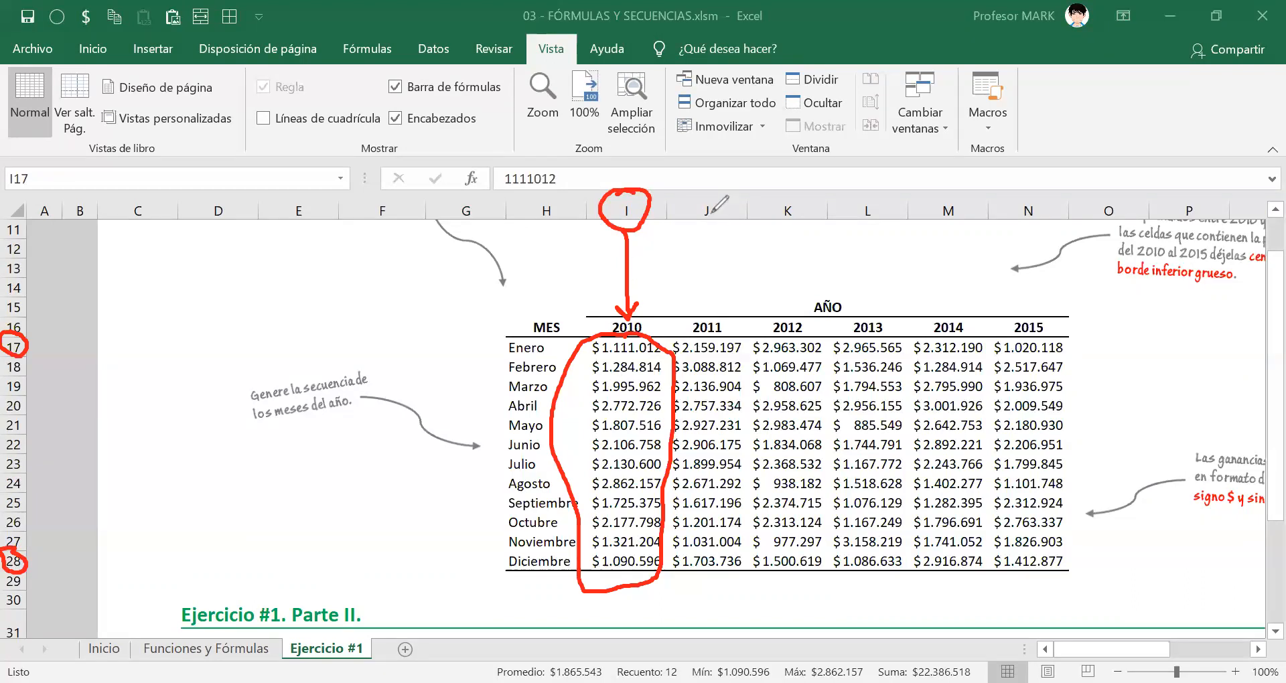
mouse_move(709, 195)
mouse_down()
mouse_move(698, 235)
mouse_move(730, 205)
mouse_move(709, 191)
mouse_up()
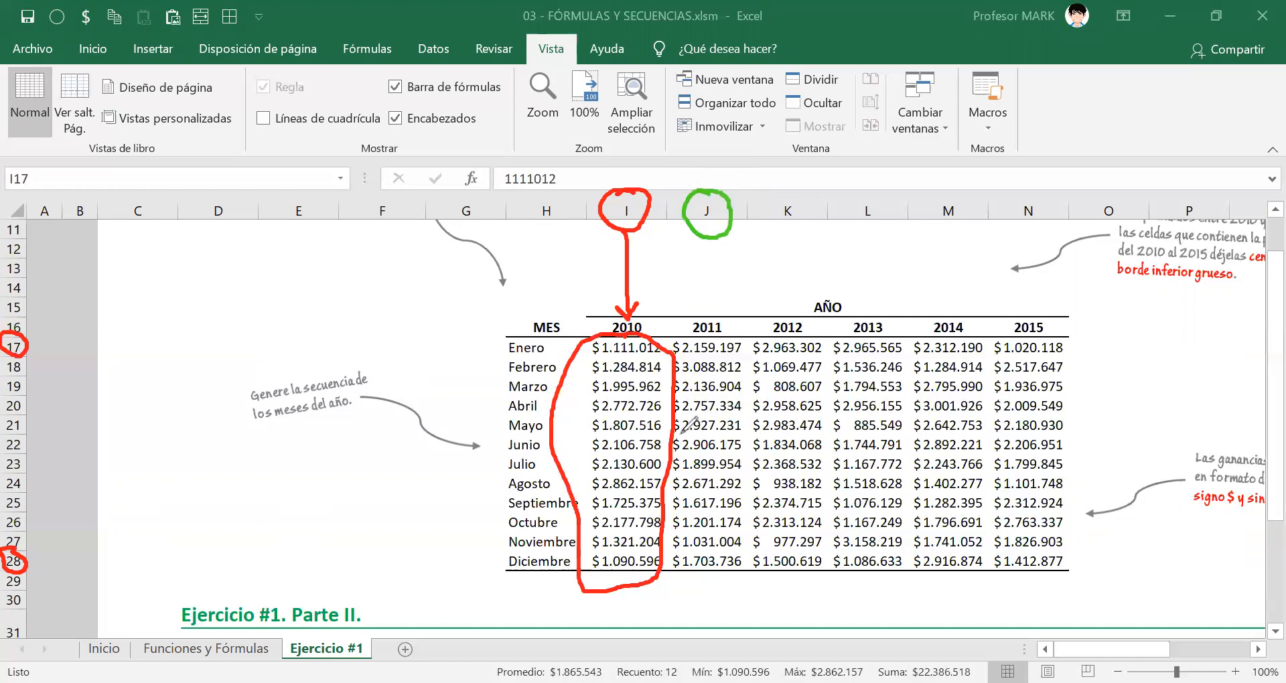
mouse_move(667, 351)
mouse_down()
mouse_move(667, 335)
mouse_move(743, 332)
mouse_move(747, 588)
mouse_move(689, 590)
mouse_move(662, 532)
mouse_move(653, 463)
mouse_move(668, 362)
mouse_up()
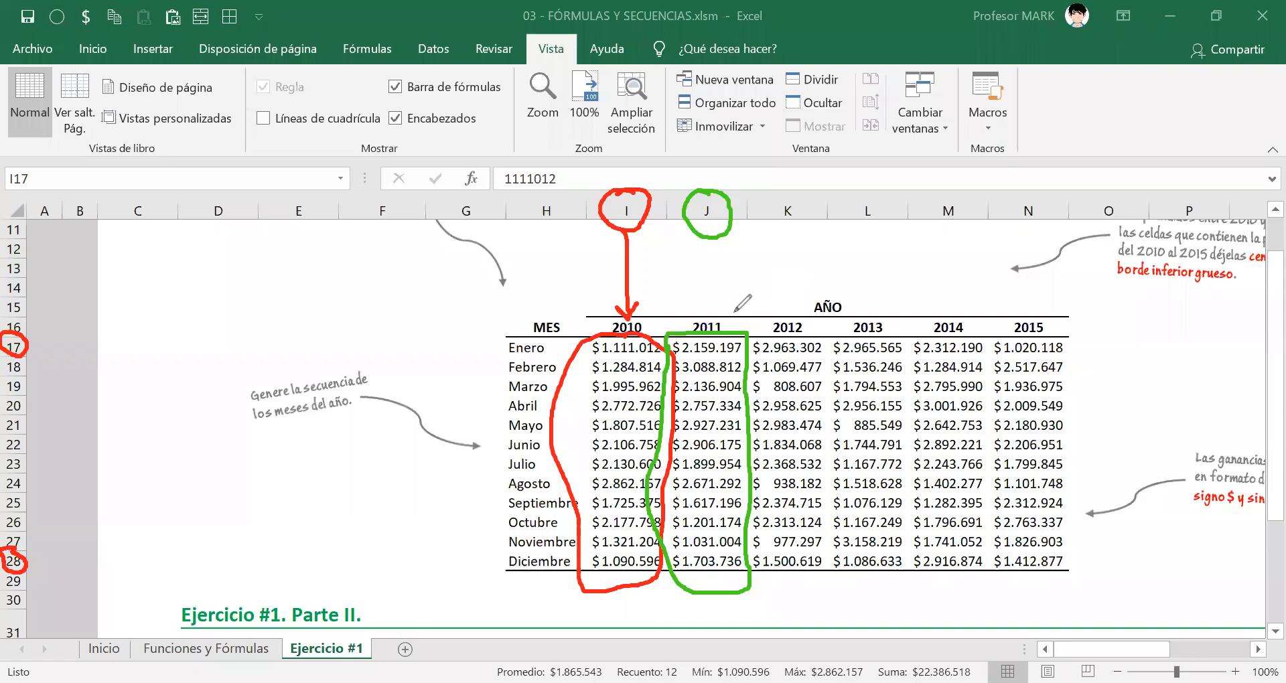
drag(29, 347, 48, 334)
drag(28, 565, 53, 548)
mouse_move(635, 193)
mouse_down()
mouse_move(676, 161)
mouse_move(699, 185)
mouse_move(703, 171)
mouse_up()
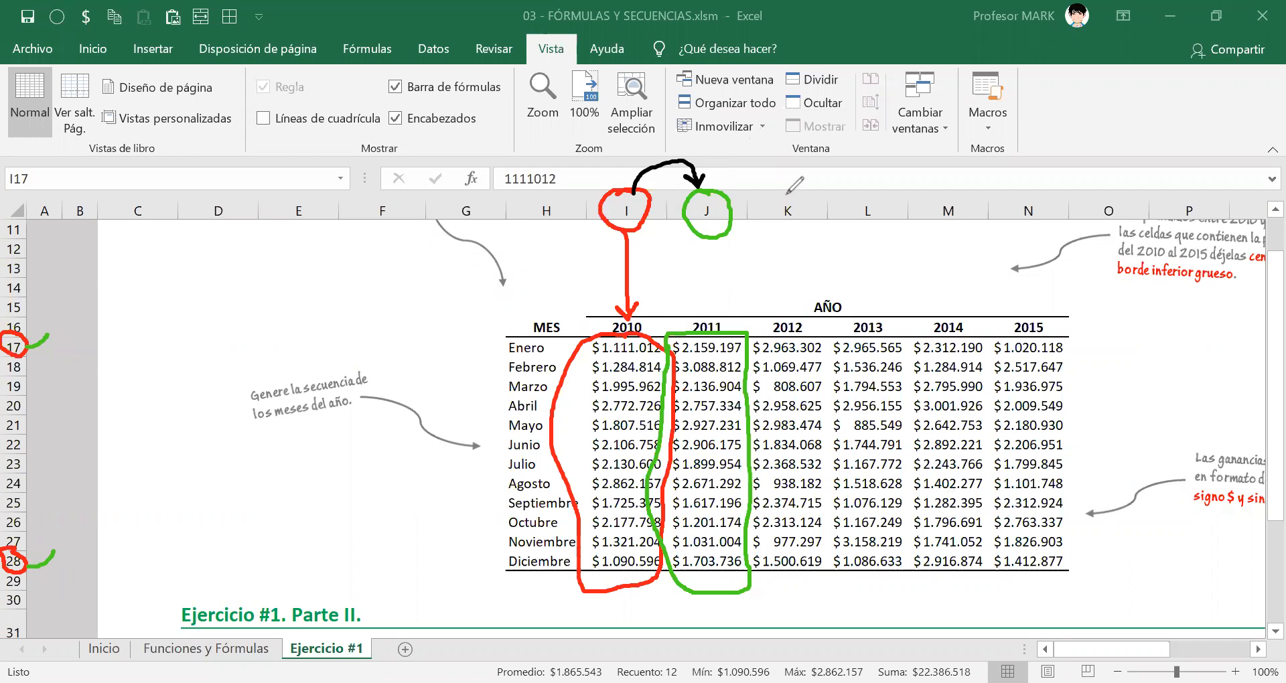
mouse_move(776, 192)
mouse_down()
mouse_move(813, 216)
mouse_move(796, 189)
mouse_move(771, 194)
mouse_up()
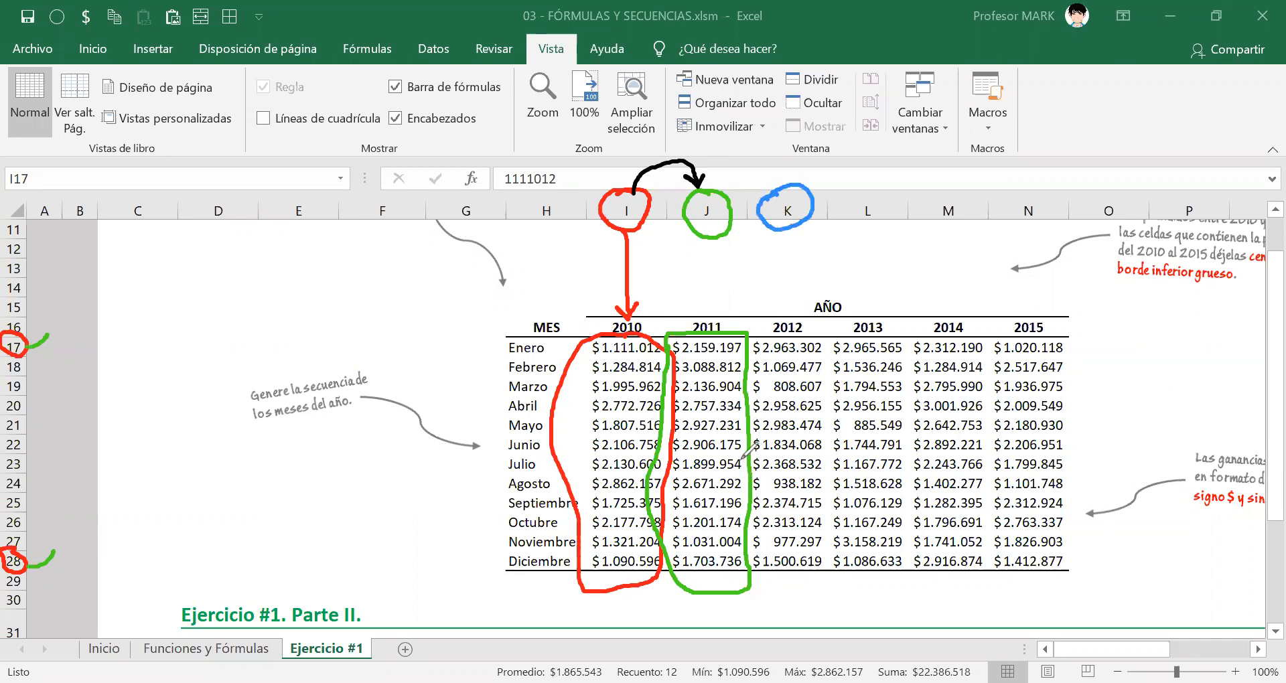
mouse_move(794, 334)
mouse_down()
mouse_move(829, 348)
mouse_move(838, 559)
mouse_move(780, 582)
mouse_move(748, 536)
mouse_move(748, 340)
mouse_up()
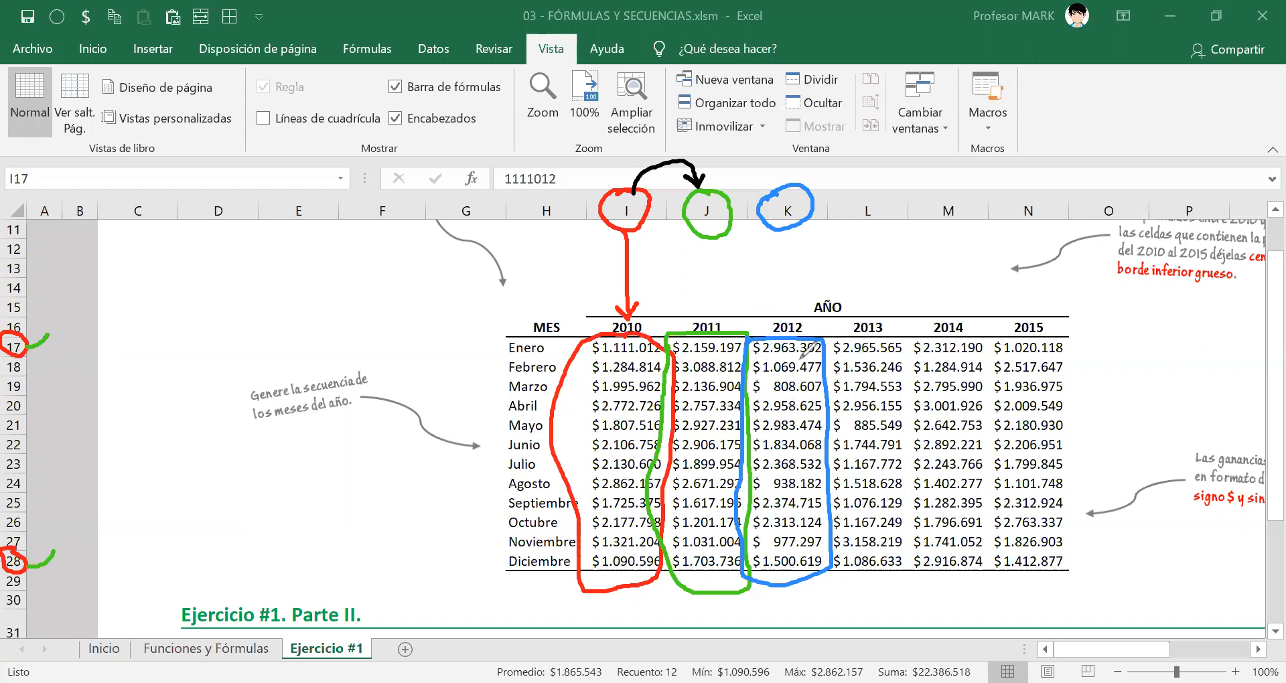
drag(42, 345, 50, 349)
drag(48, 561, 78, 540)
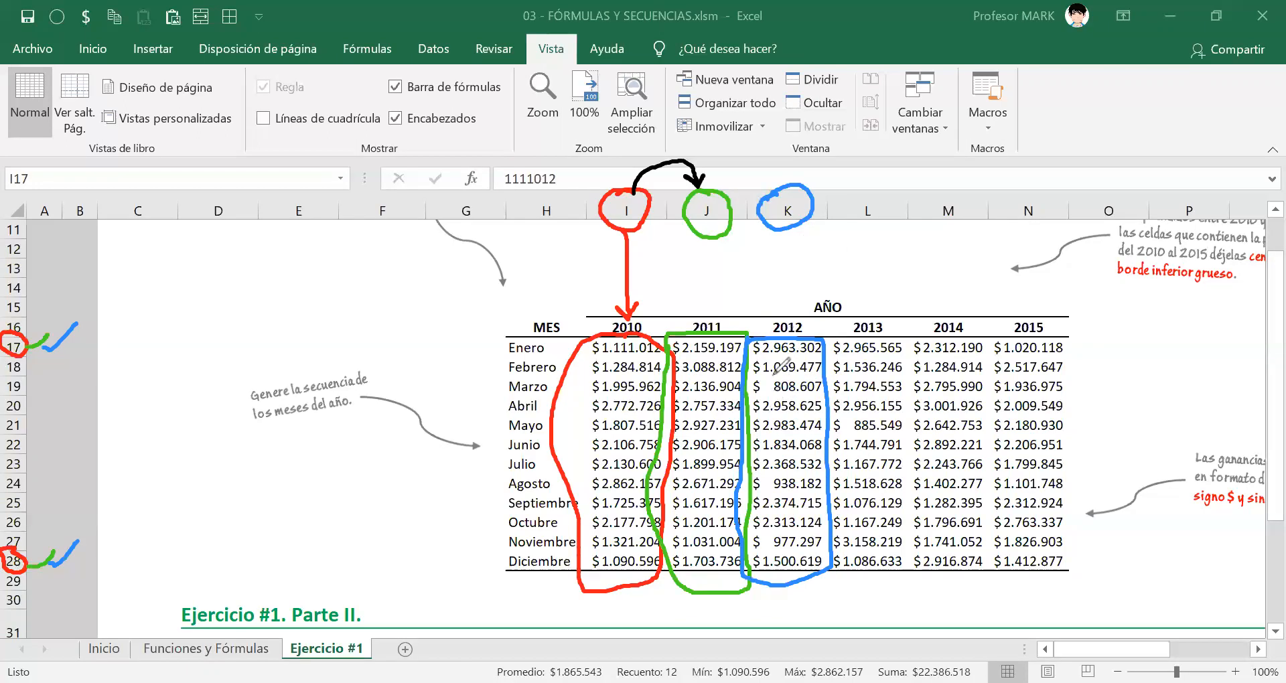
mouse_move(775, 375)
mouse_down()
mouse_move(816, 387)
mouse_move(824, 449)
mouse_up()
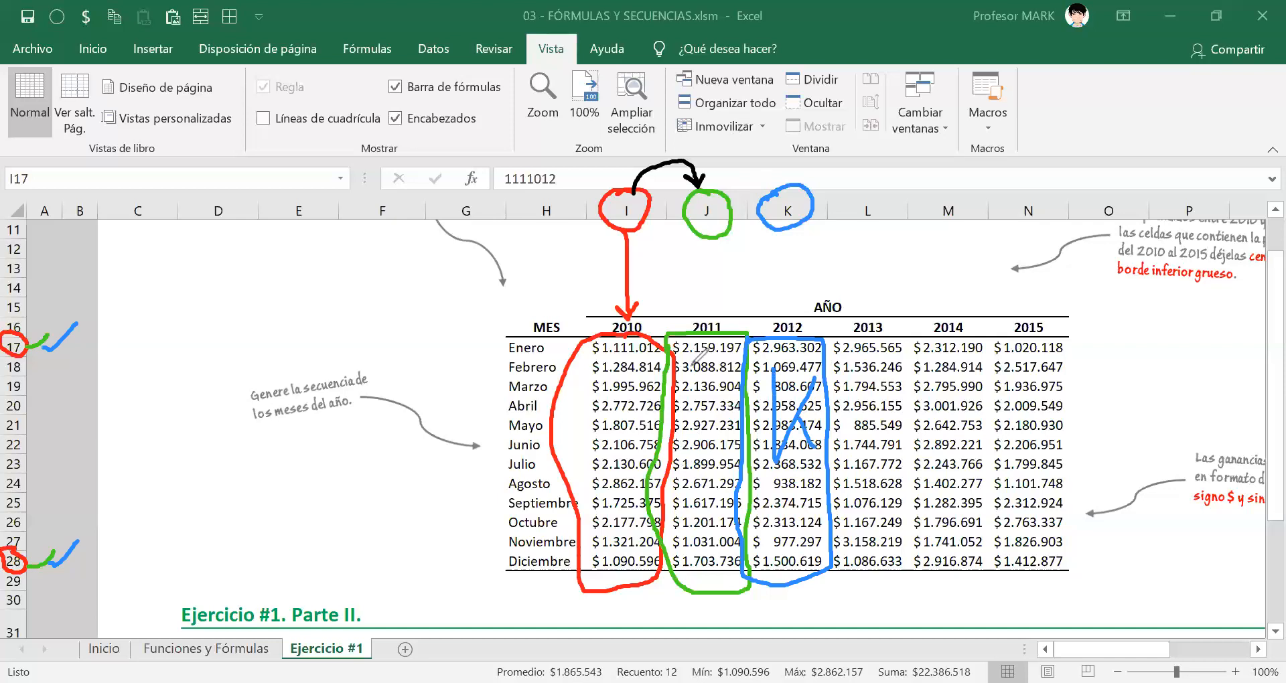
mouse_move(685, 395)
mouse_down()
mouse_move(711, 376)
mouse_move(712, 479)
mouse_move(701, 480)
mouse_up()
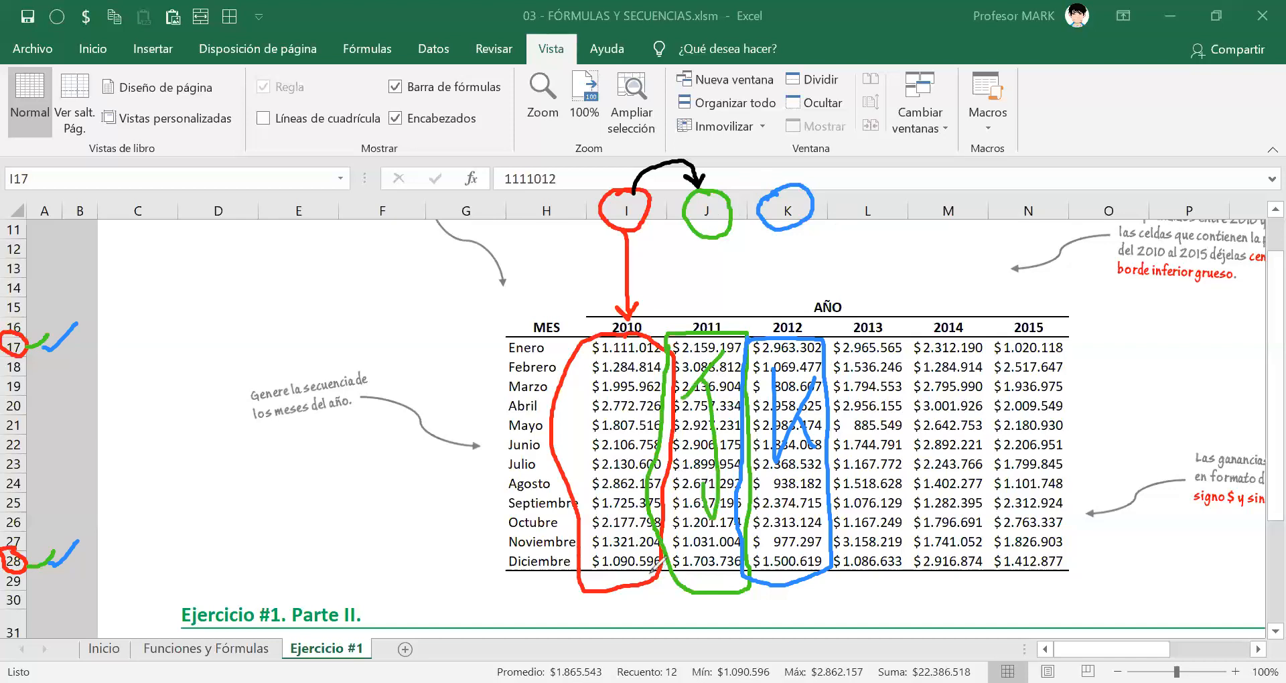
mouse_move(584, 384)
mouse_down()
mouse_move(646, 383)
mouse_move(629, 465)
mouse_move(653, 462)
mouse_up()
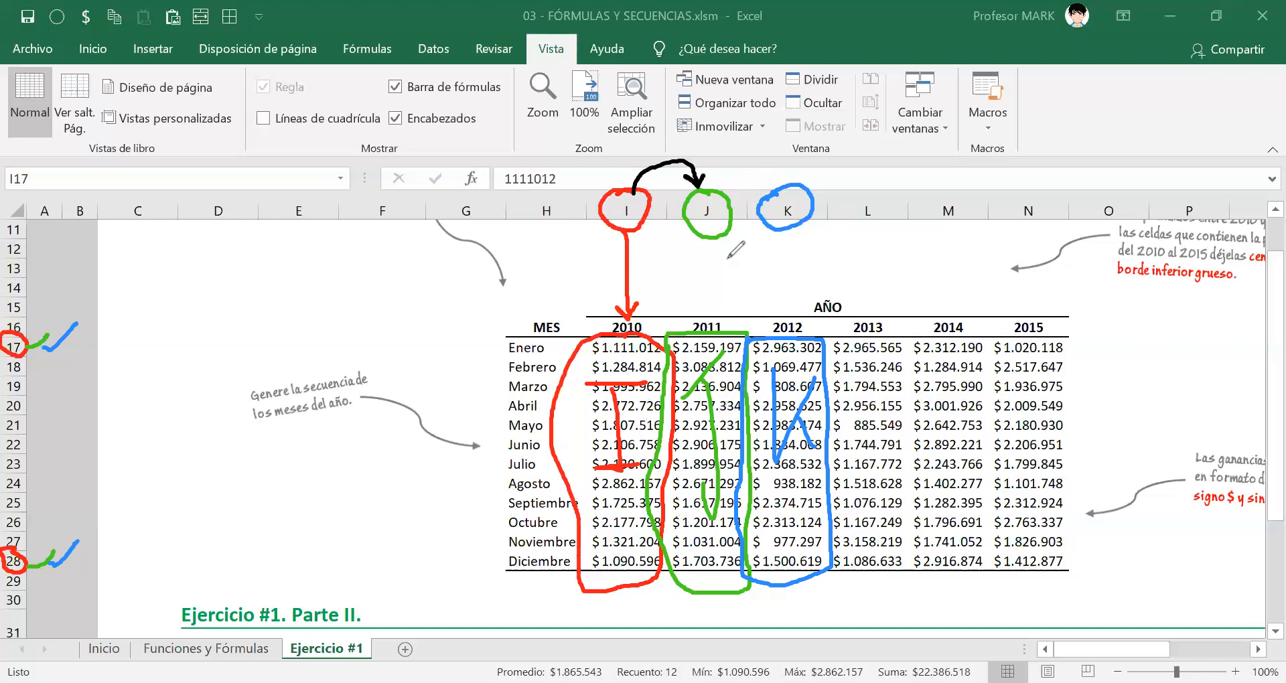
mouse_move(710, 190)
mouse_down()
mouse_move(740, 162)
mouse_move(762, 181)
mouse_up()
mouse_move(644, 368)
mouse_down()
mouse_move(685, 333)
mouse_move(700, 355)
mouse_move(784, 338)
mouse_up()
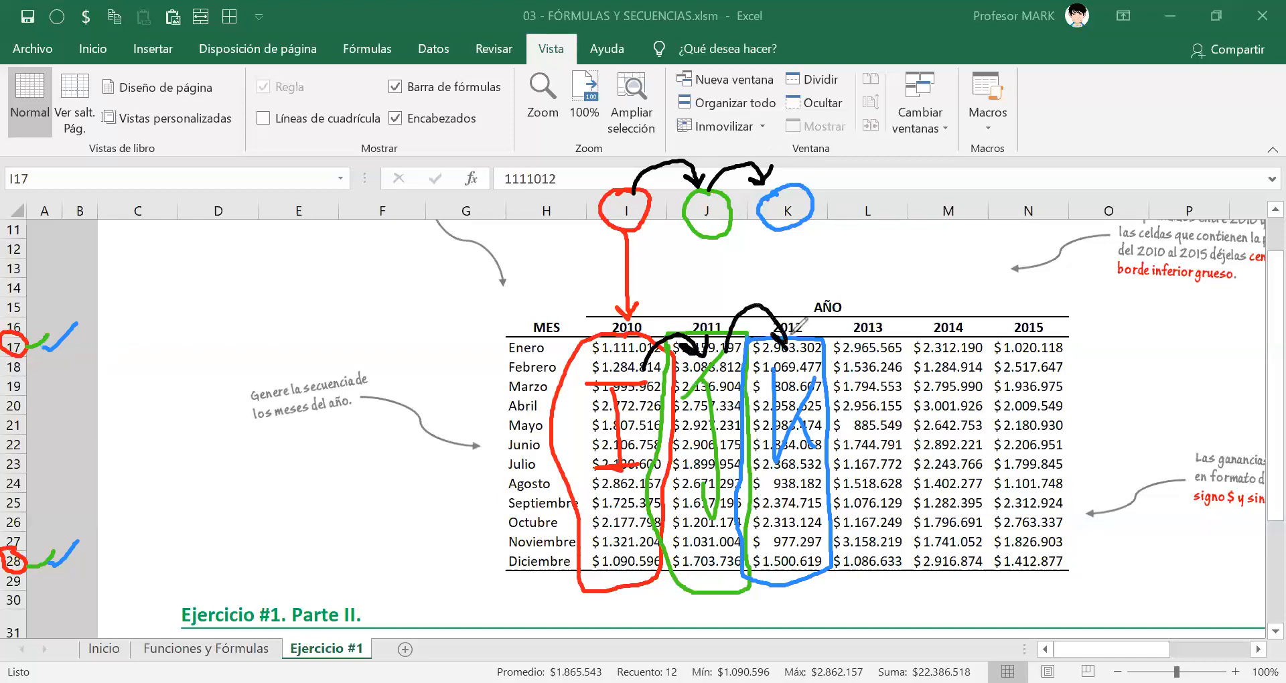
mouse_move(861, 362)
mouse_down()
mouse_move(858, 452)
mouse_move(888, 442)
mouse_up()
mouse_move(943, 473)
mouse_down()
mouse_move(944, 379)
mouse_move(979, 454)
mouse_move(1053, 422)
mouse_move(1060, 345)
mouse_up()
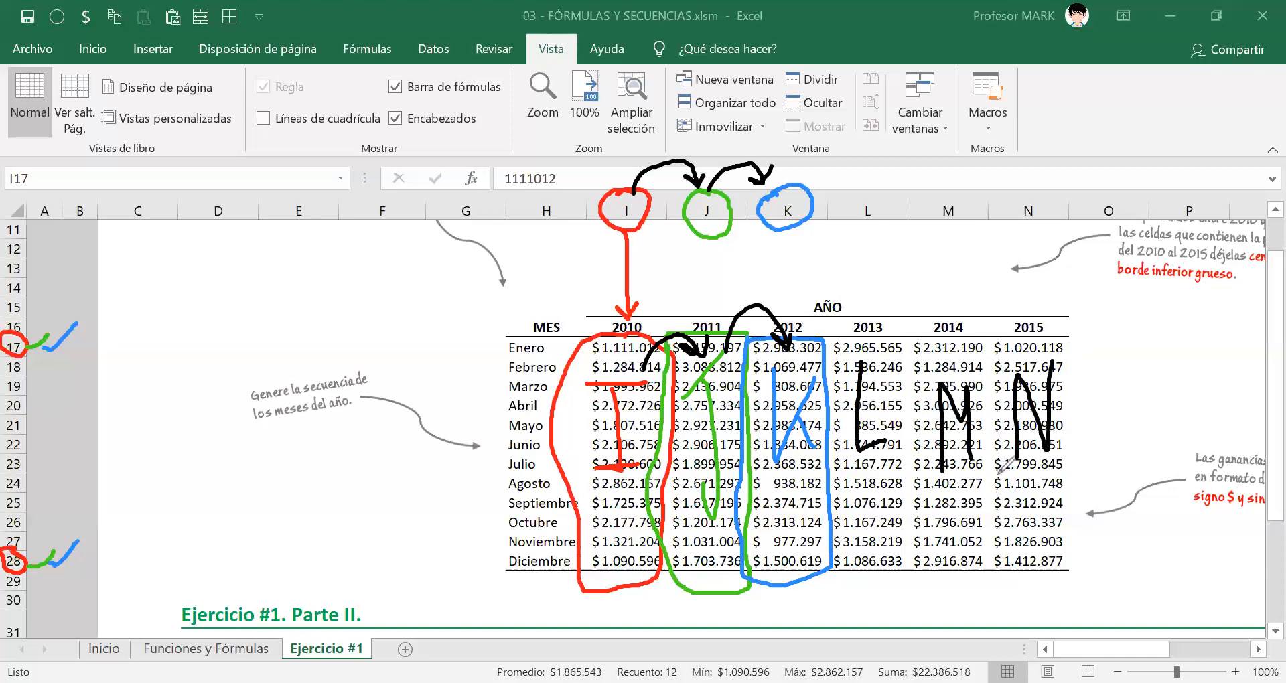
drag(1079, 325, 1096, 416)
drag(1091, 570, 1066, 582)
click(1070, 348)
mouse_move(1068, 349)
mouse_down()
mouse_move(1156, 344)
mouse_move(1177, 322)
mouse_up()
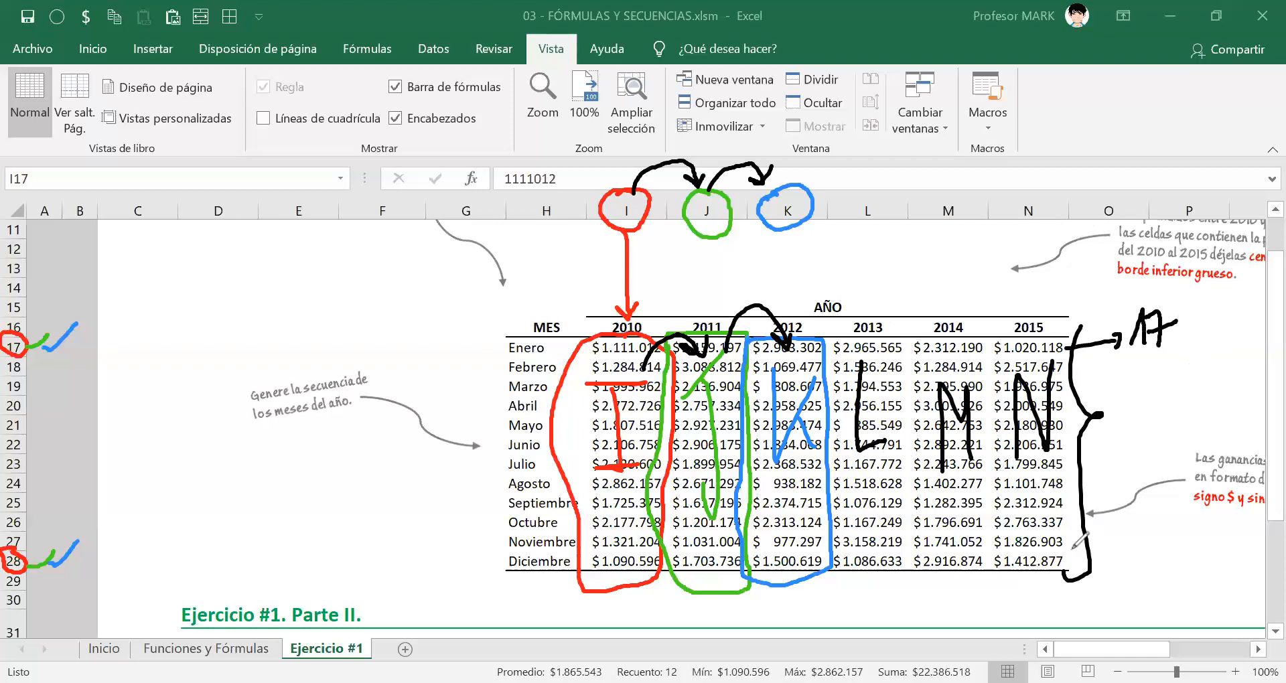
mouse_move(1063, 562)
mouse_down()
mouse_move(1143, 565)
mouse_move(1132, 578)
mouse_move(1176, 574)
mouse_move(1191, 551)
mouse_move(1173, 552)
mouse_up()
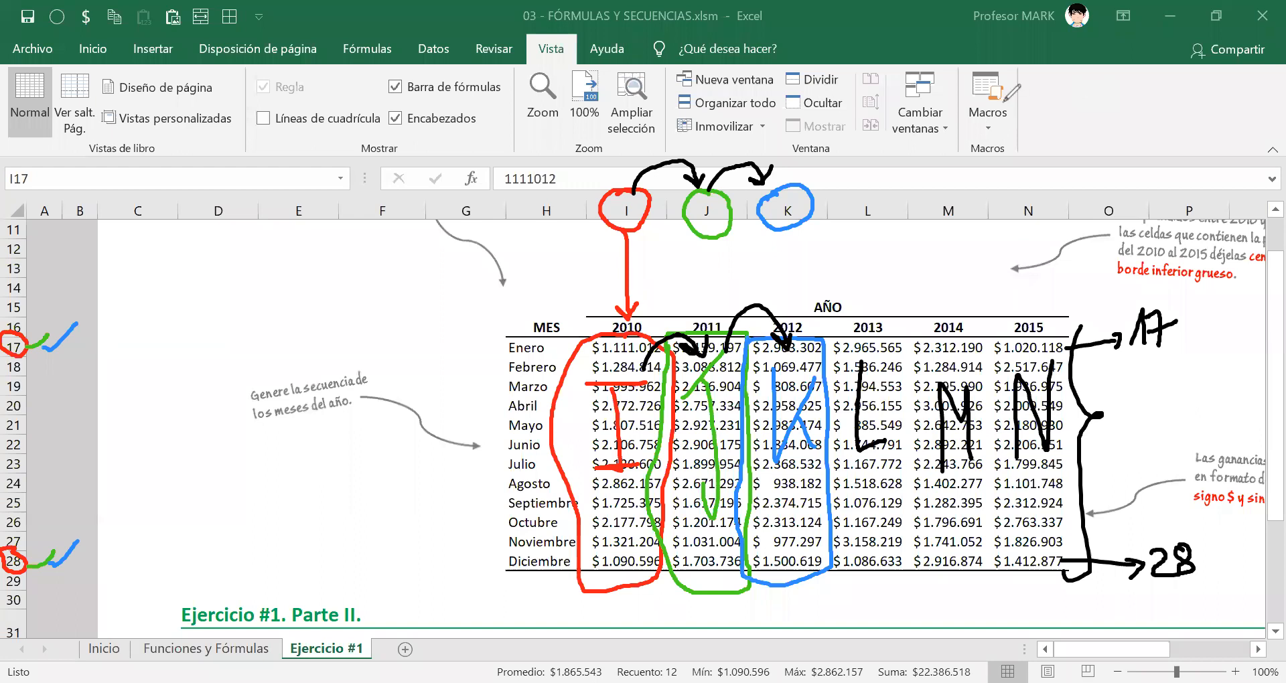
key(e)
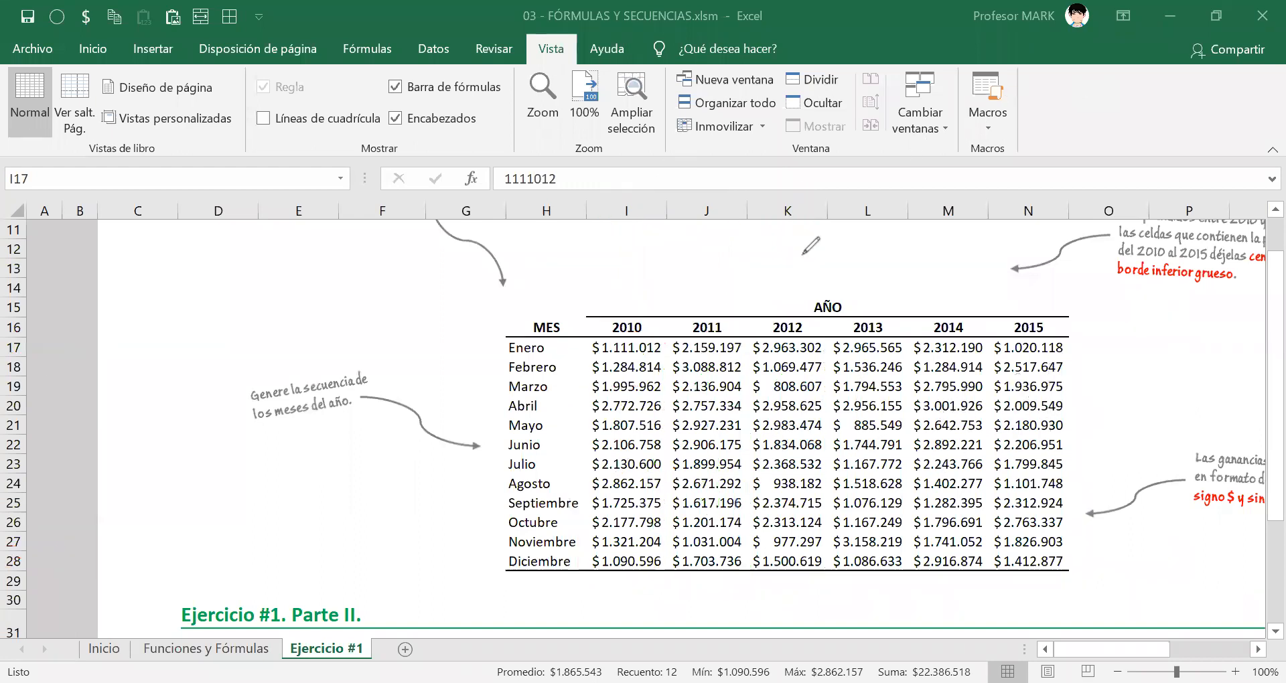
Review the 2011 and 2012 headings of the UTILIDAD table and the SUMA formula in F40, the 2010 TOTAL cell.
scroll(469, 470, down, 6)
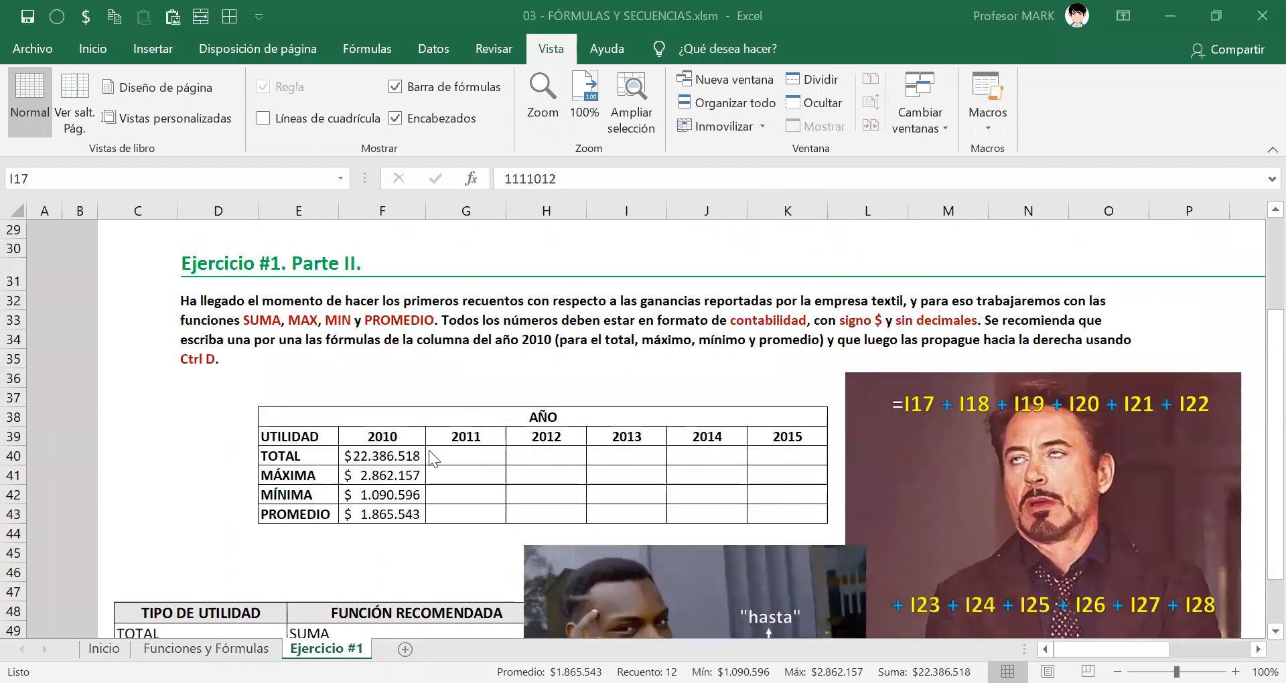
click(462, 436)
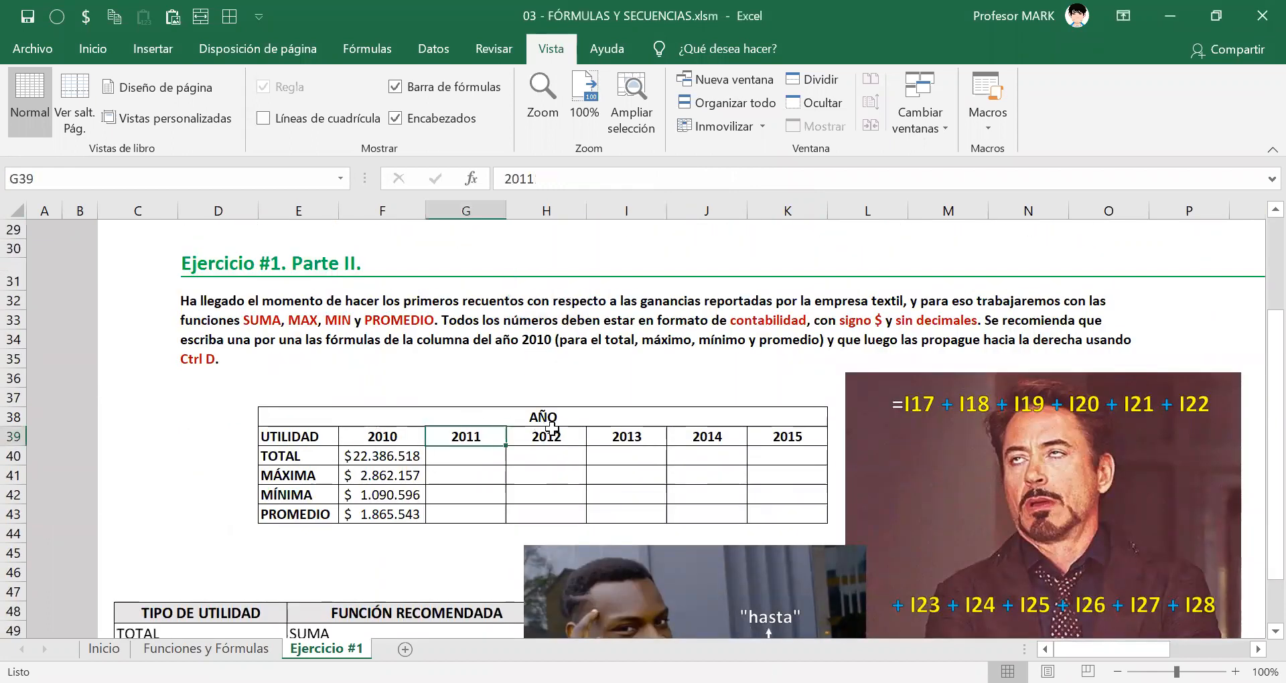
click(552, 436)
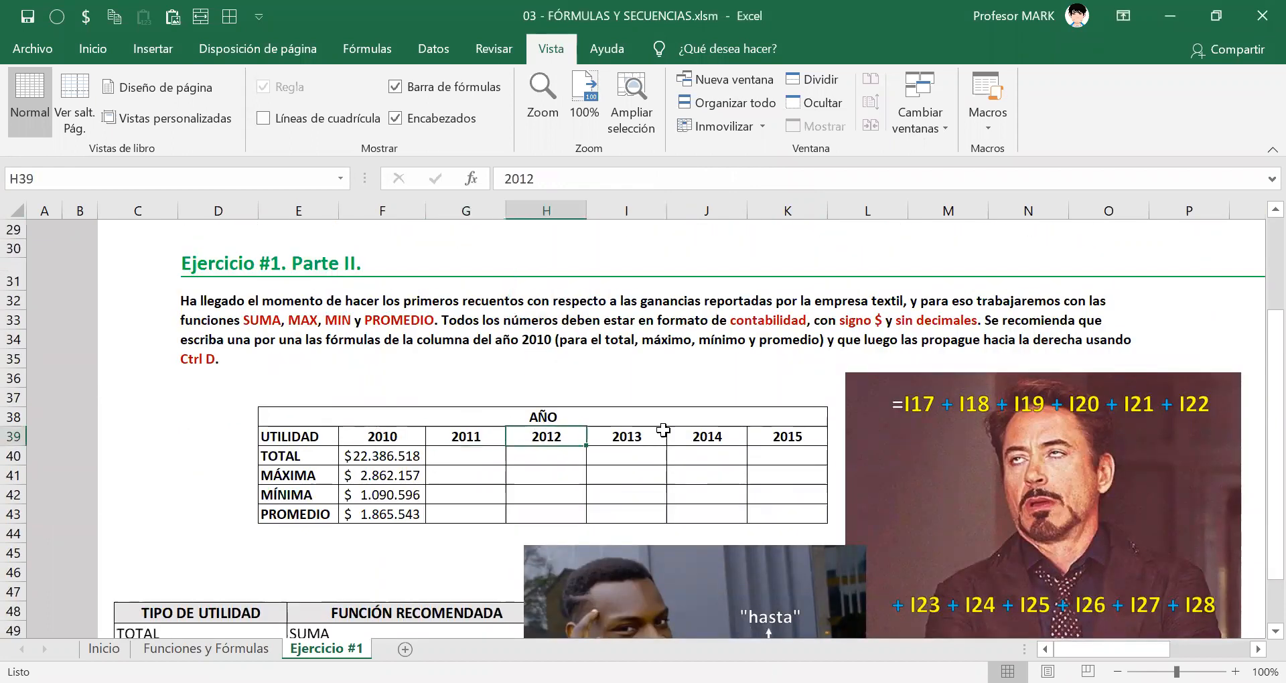
double_click(388, 458)
drag(392, 456, 429, 456)
key(Escape)
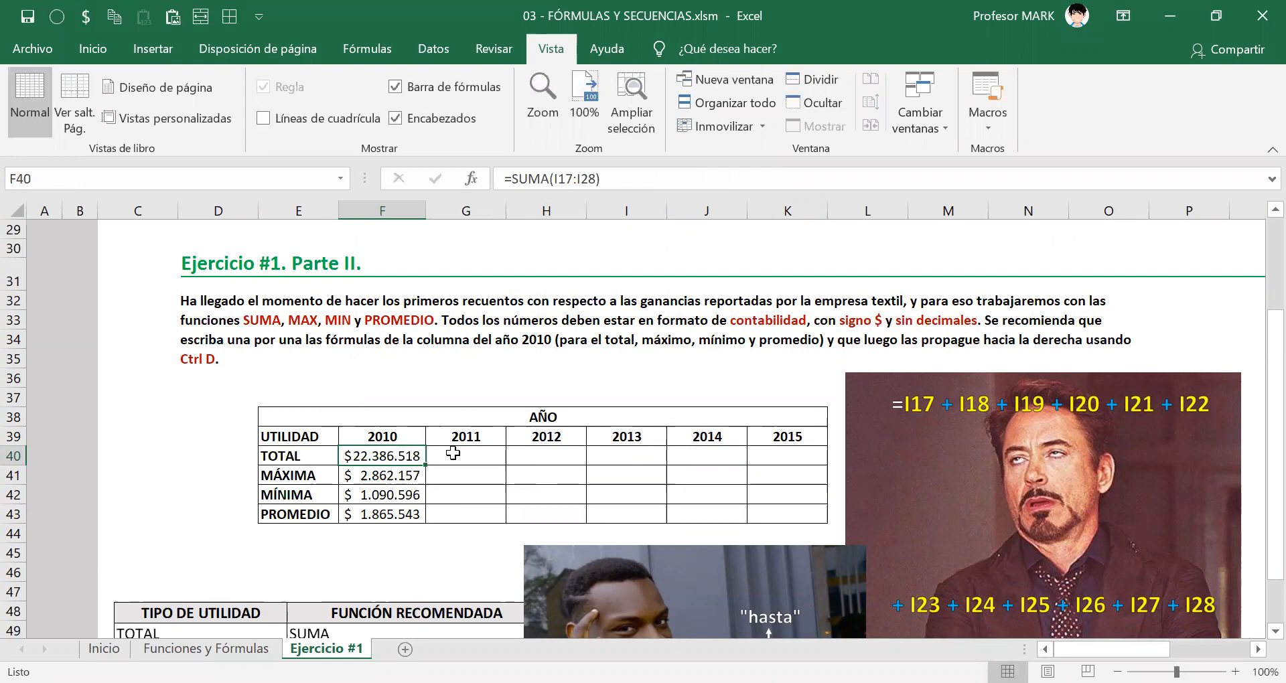
Try entering =SUMA(J17:J28) in G40, the 2011 TOTAL cell, and check the range it references.
click(452, 455)
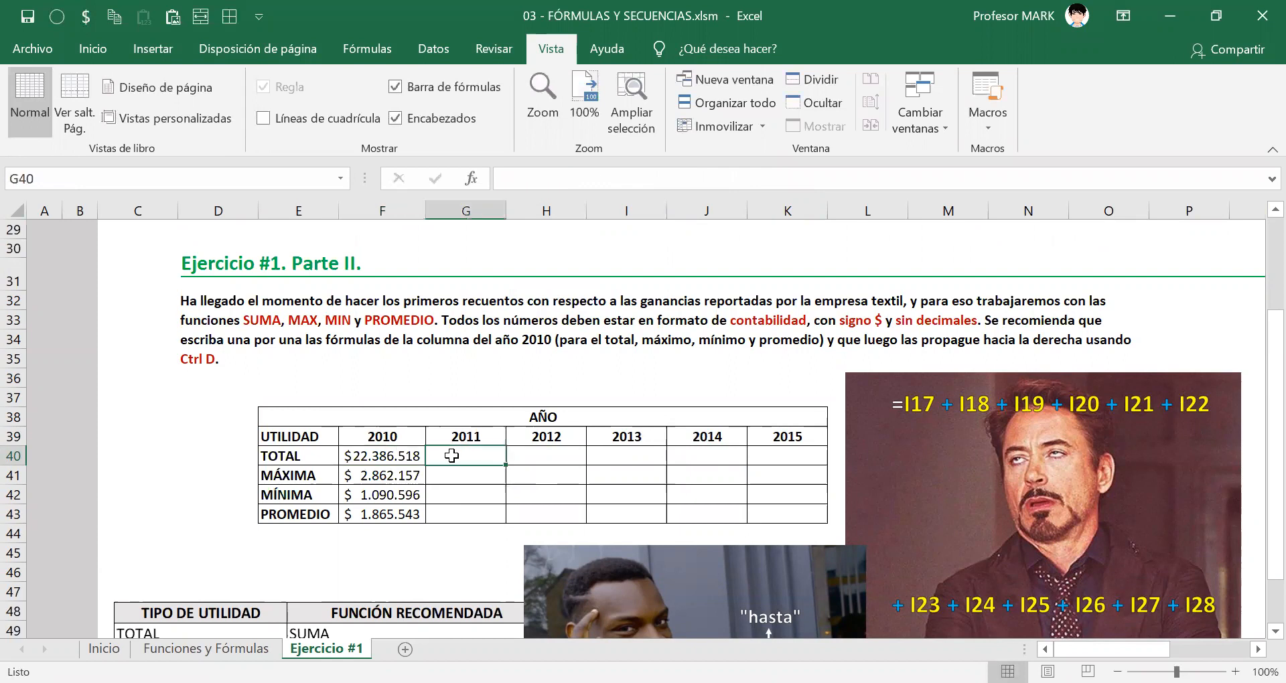
click(396, 459)
click(449, 456)
key(Left)
key(Right)
text(=sUMA()
key(Tab)
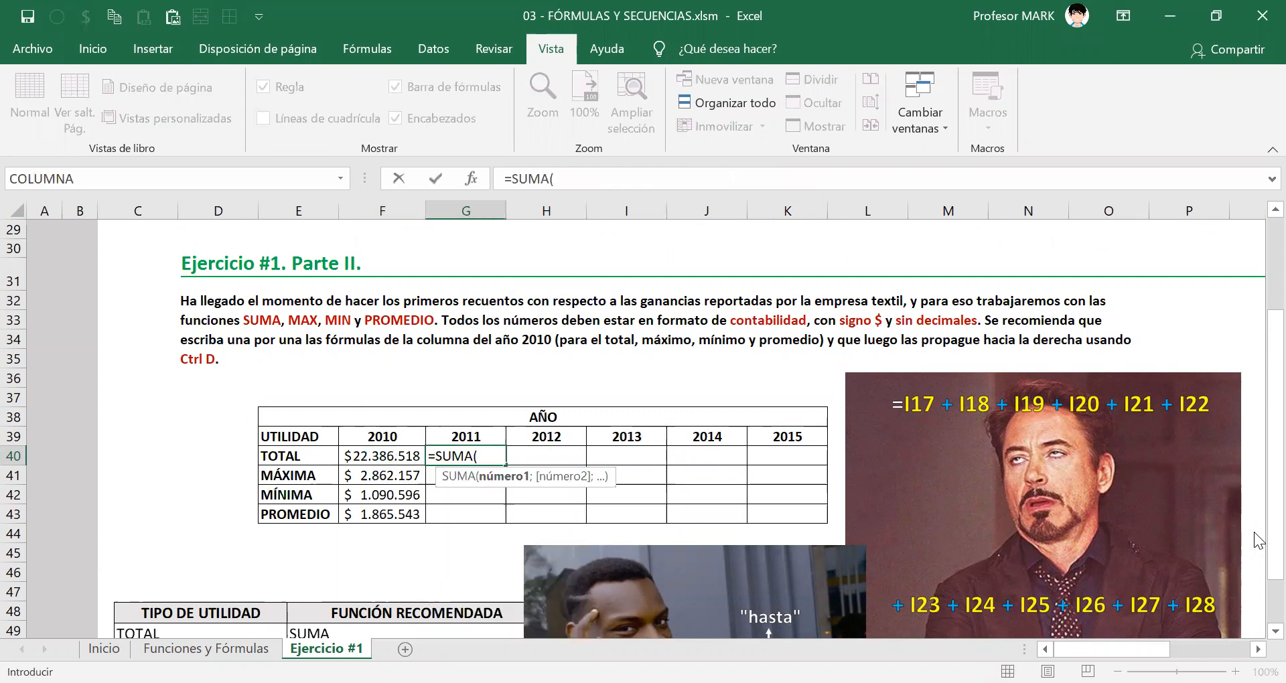
text(J17:J28)
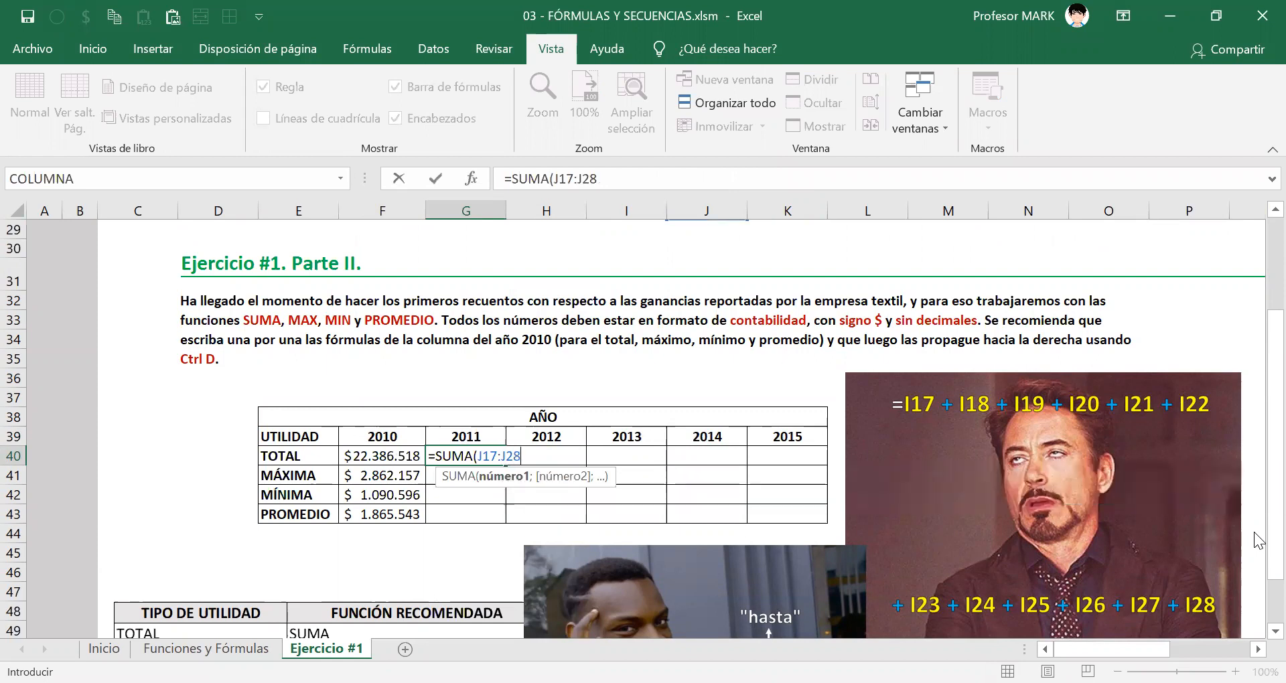
text())
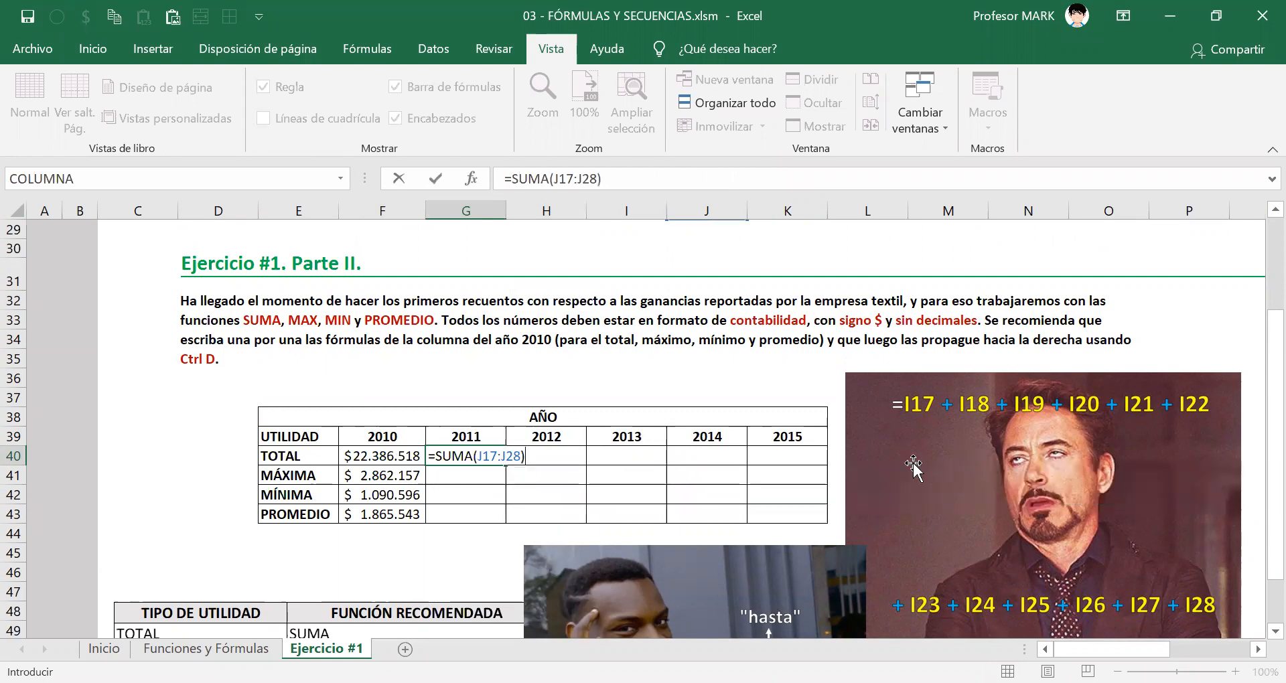
scroll(706, 372, up, 7)
scroll(731, 422, down, 6)
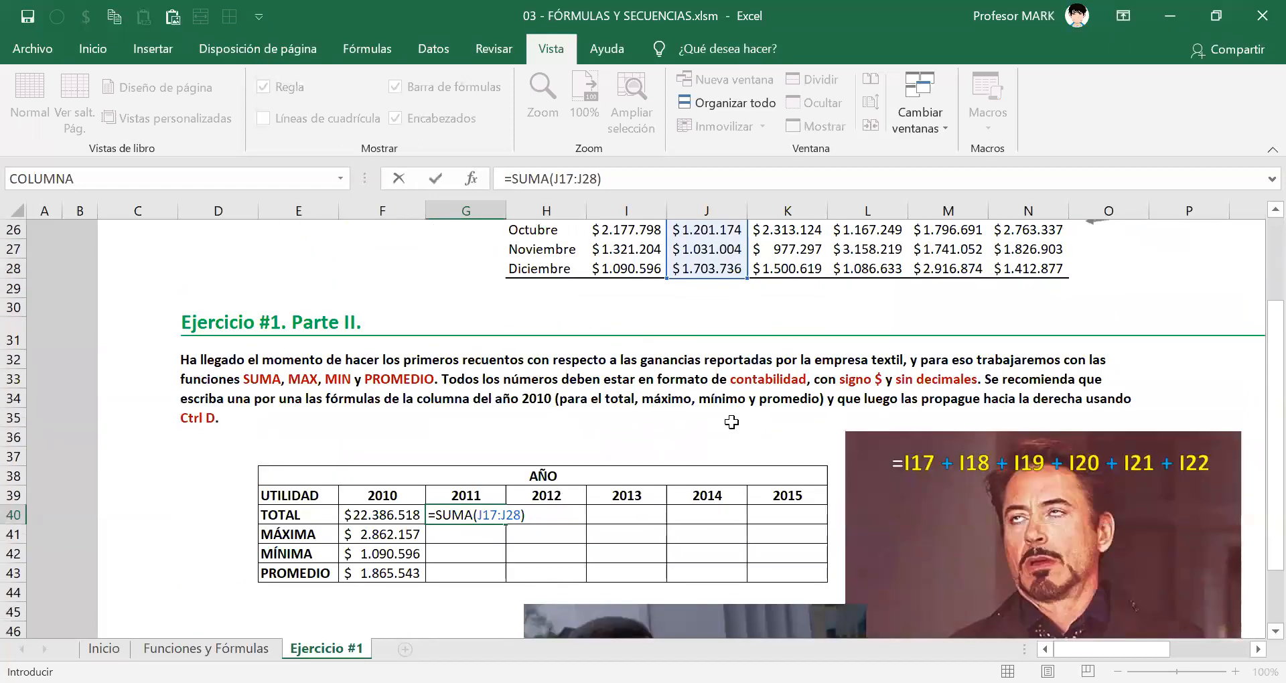
key(Escape)
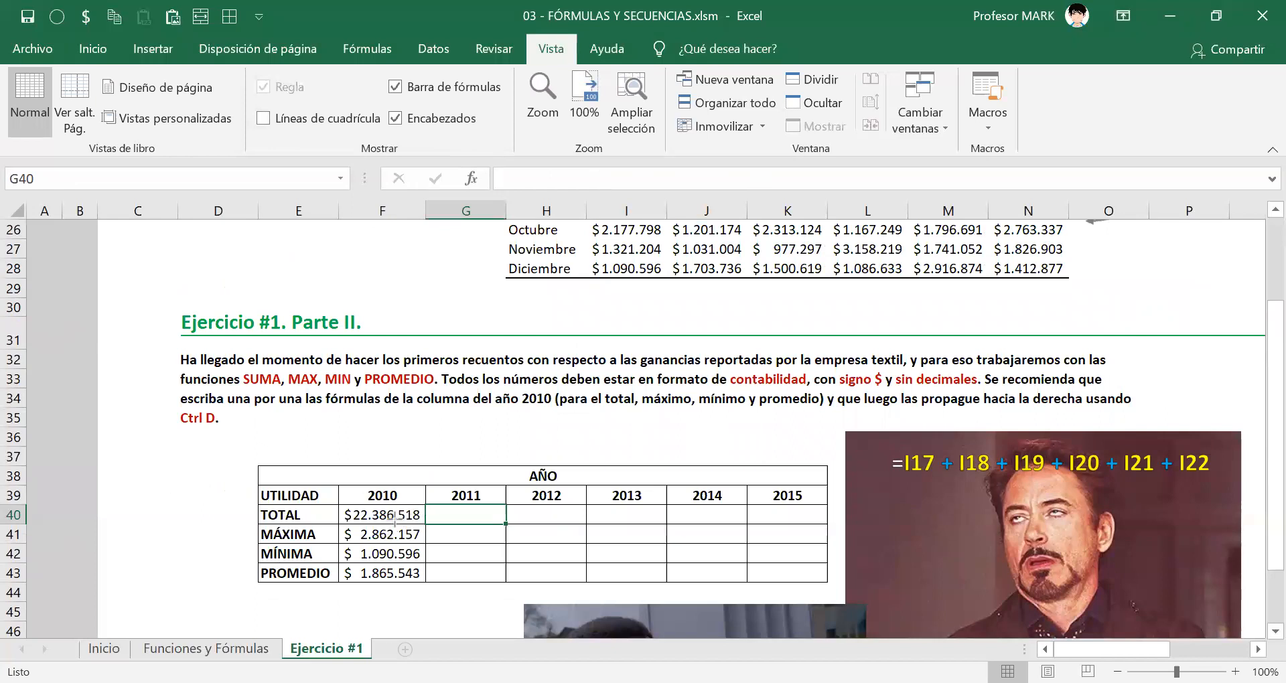
drag(439, 516, 818, 514)
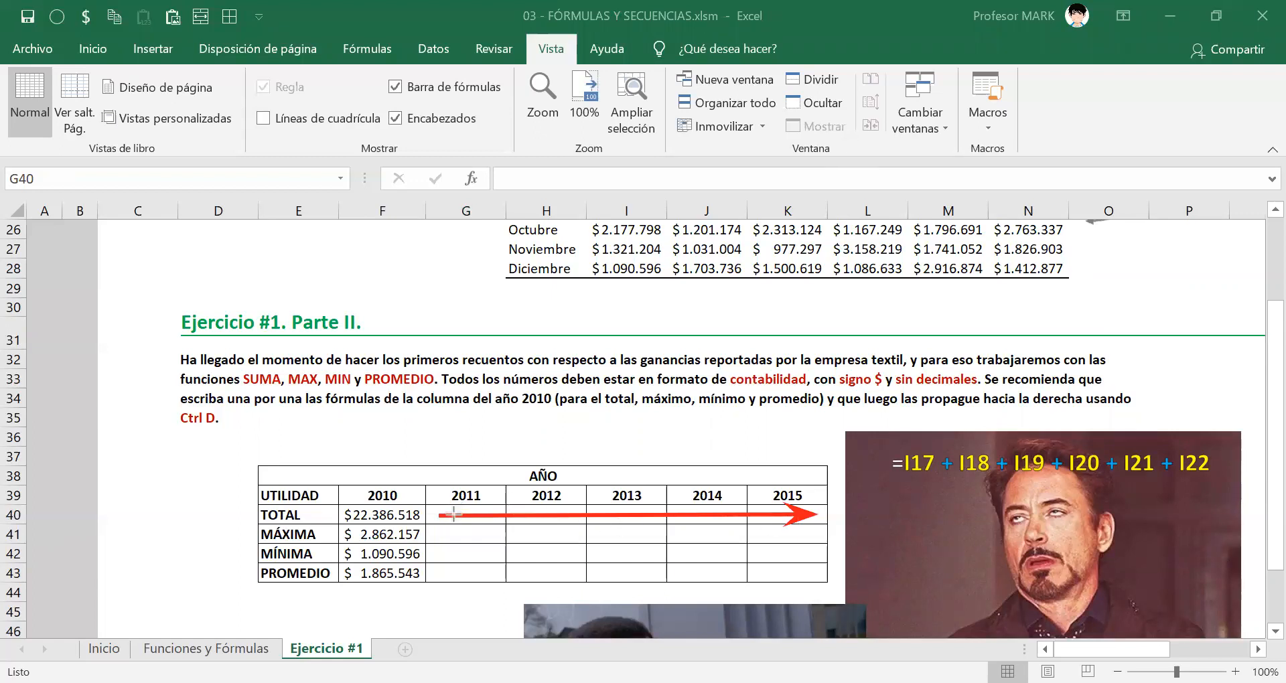
drag(450, 210, 1073, 210)
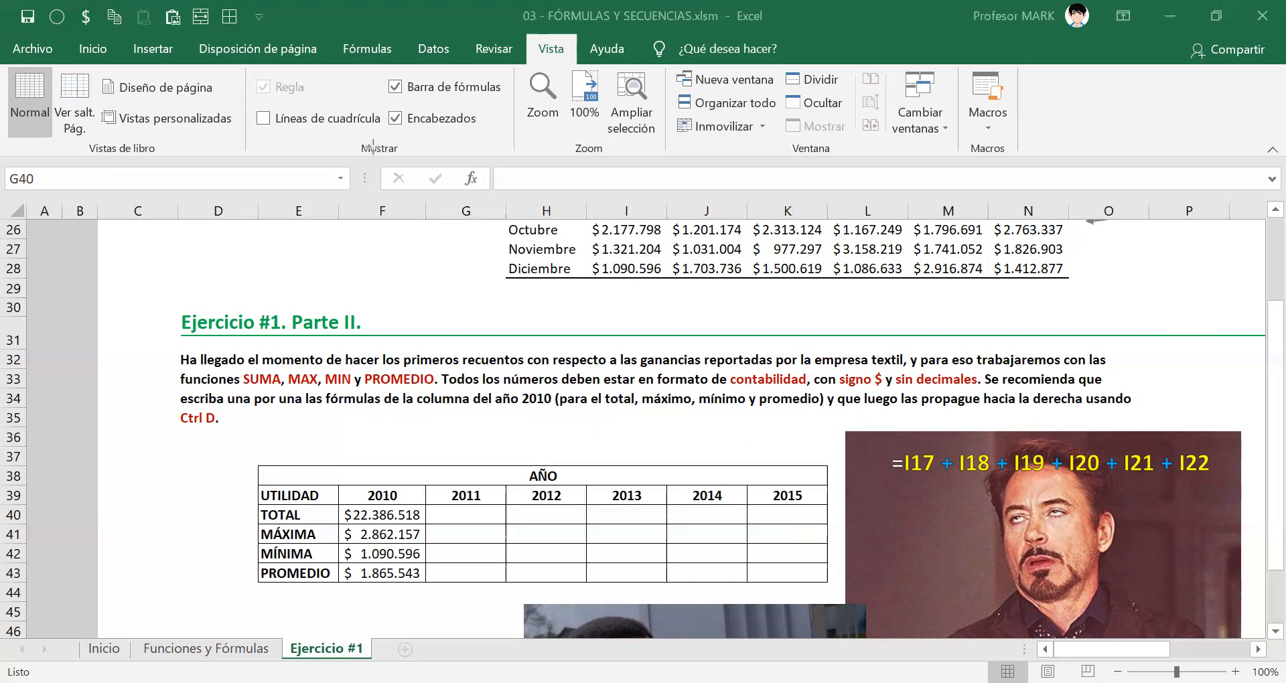
Examine the SUMA formula in F40, the 2010 TOTAL cell, focusing on the column letter in its I17:I28 range.
double_click(367, 516)
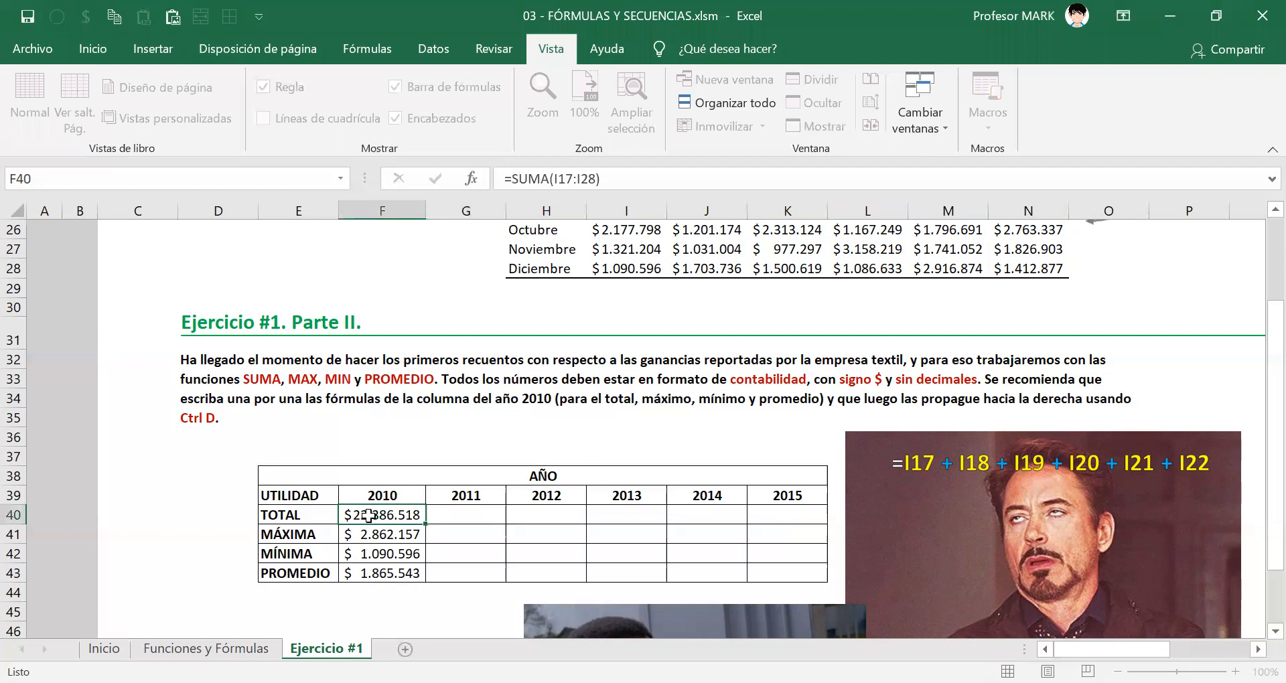
key(Escape)
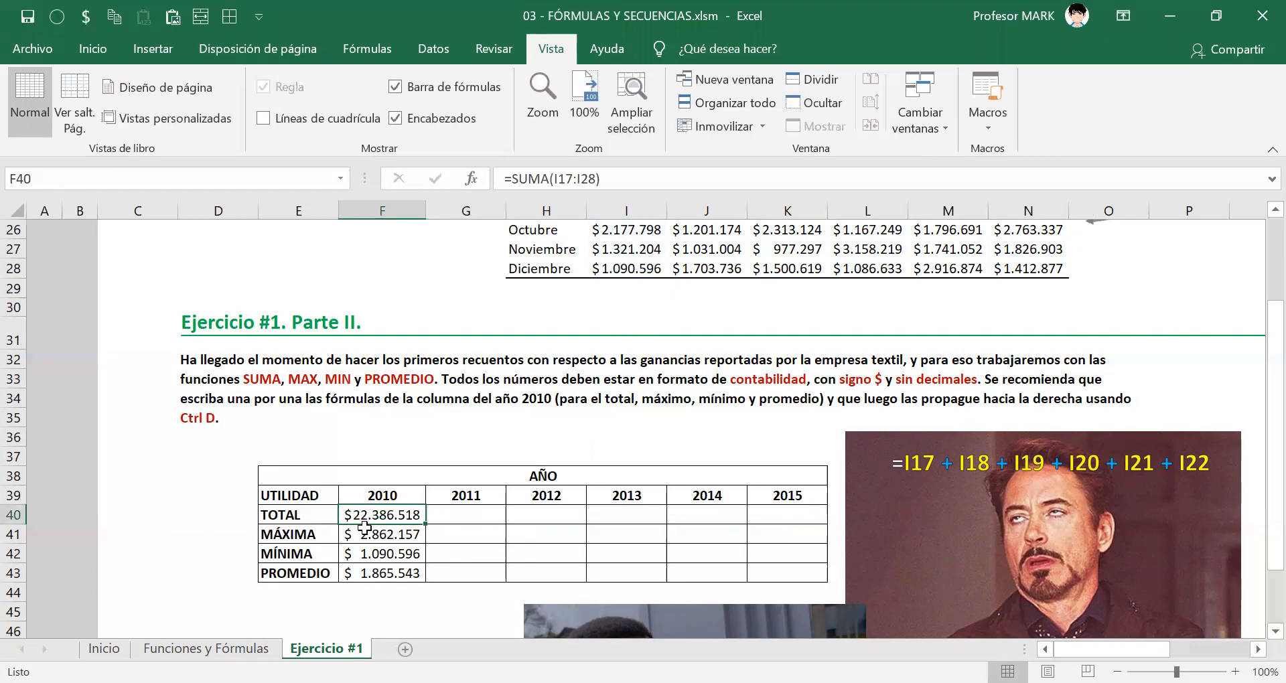
scroll(367, 530, up, 7)
scroll(365, 528, up, 4)
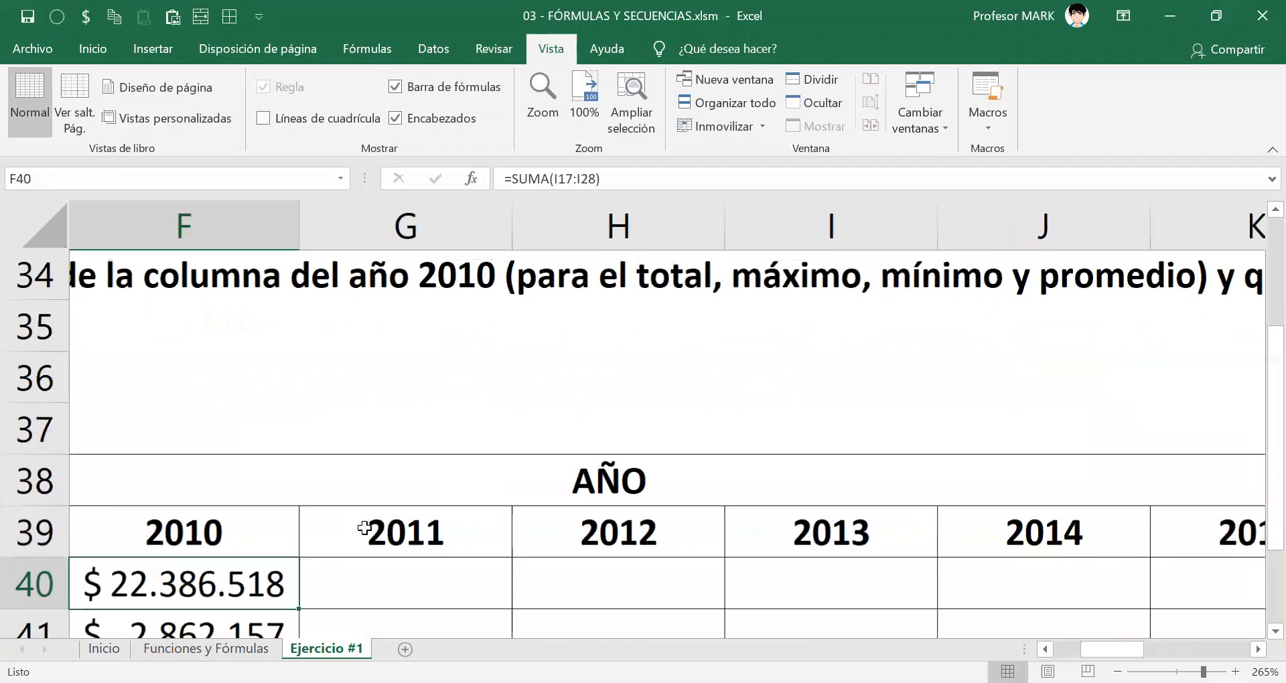
scroll(365, 526, down, 2)
scroll(365, 527, up, 2)
scroll(262, 559, down, 2)
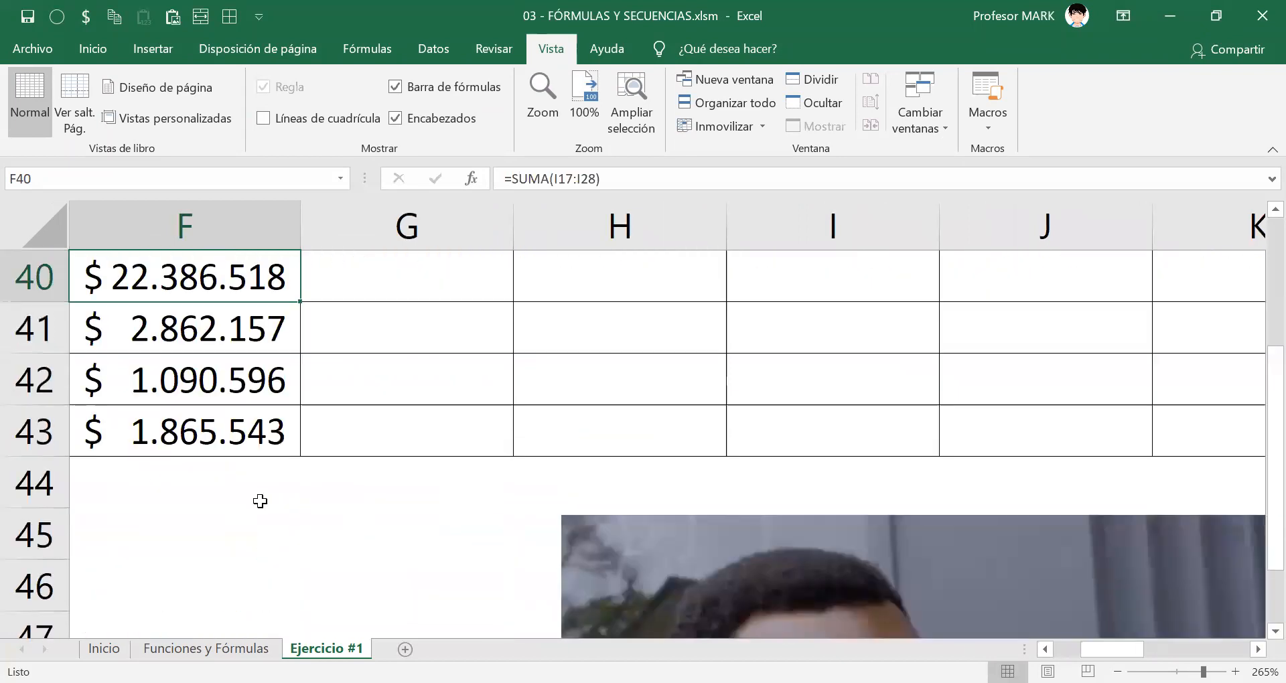
scroll(181, 289, up, 1)
double_click(161, 420)
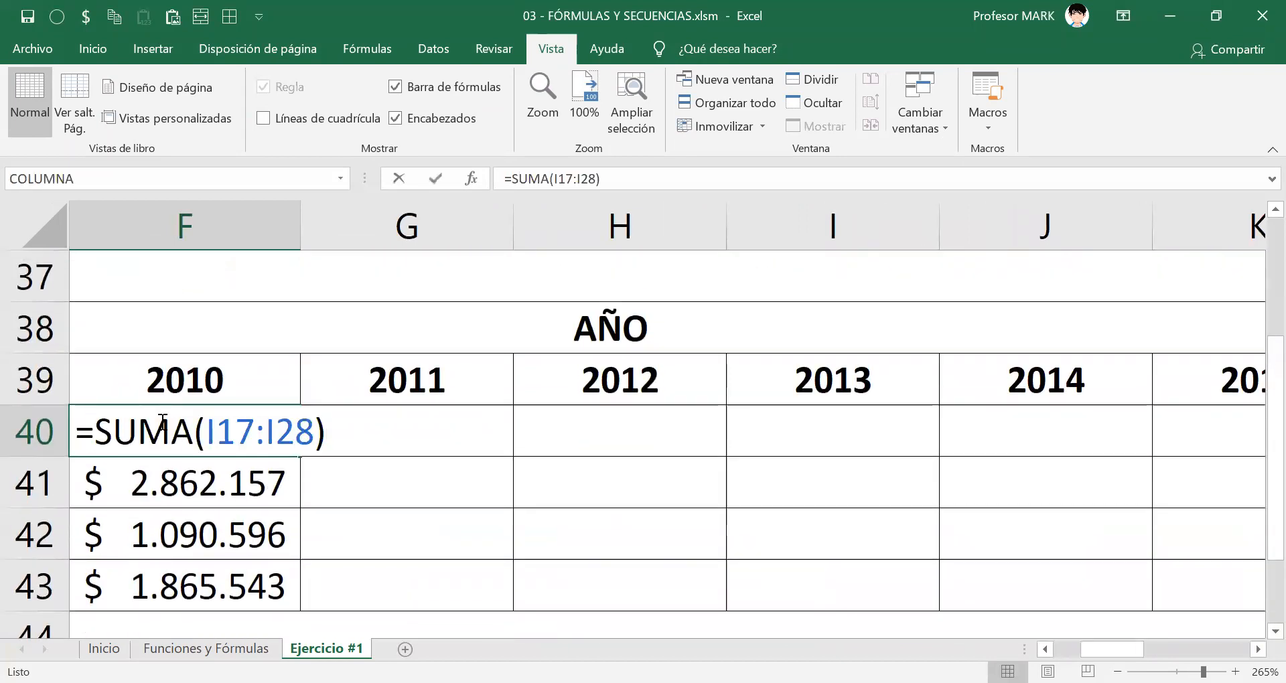
drag(207, 432, 276, 432)
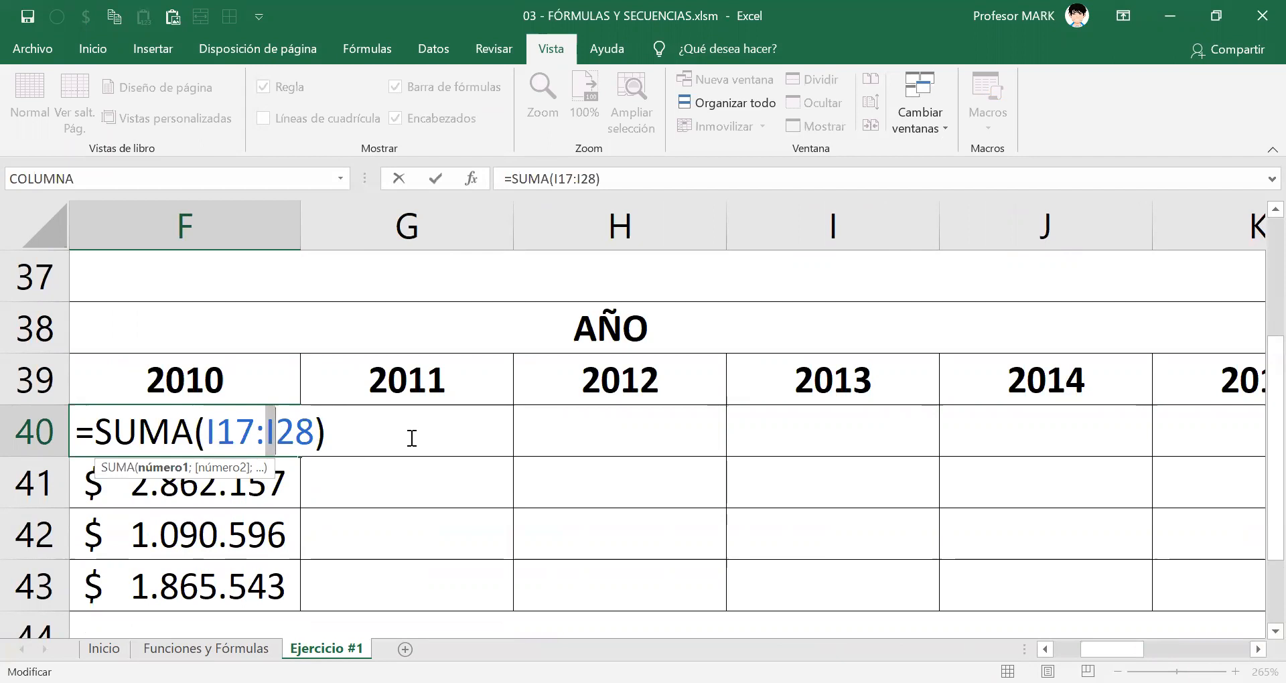
drag(75, 432, 336, 442)
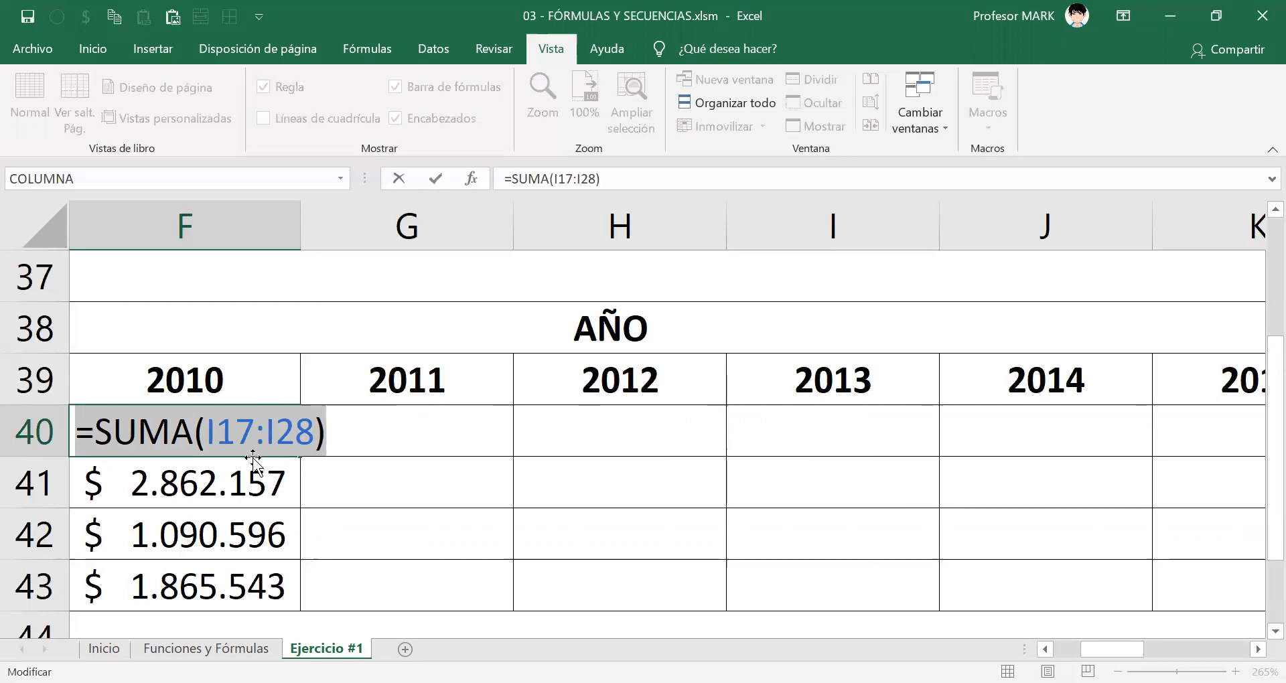
drag(206, 432, 275, 432)
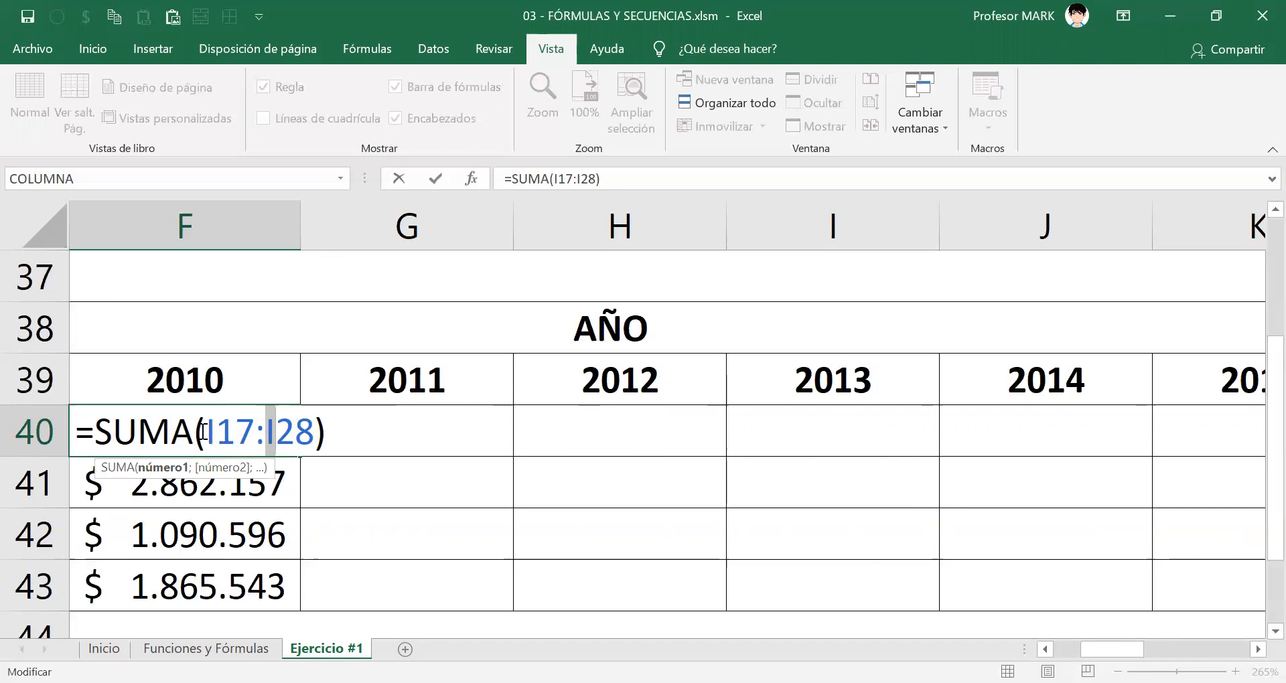
drag(205, 432, 214, 432)
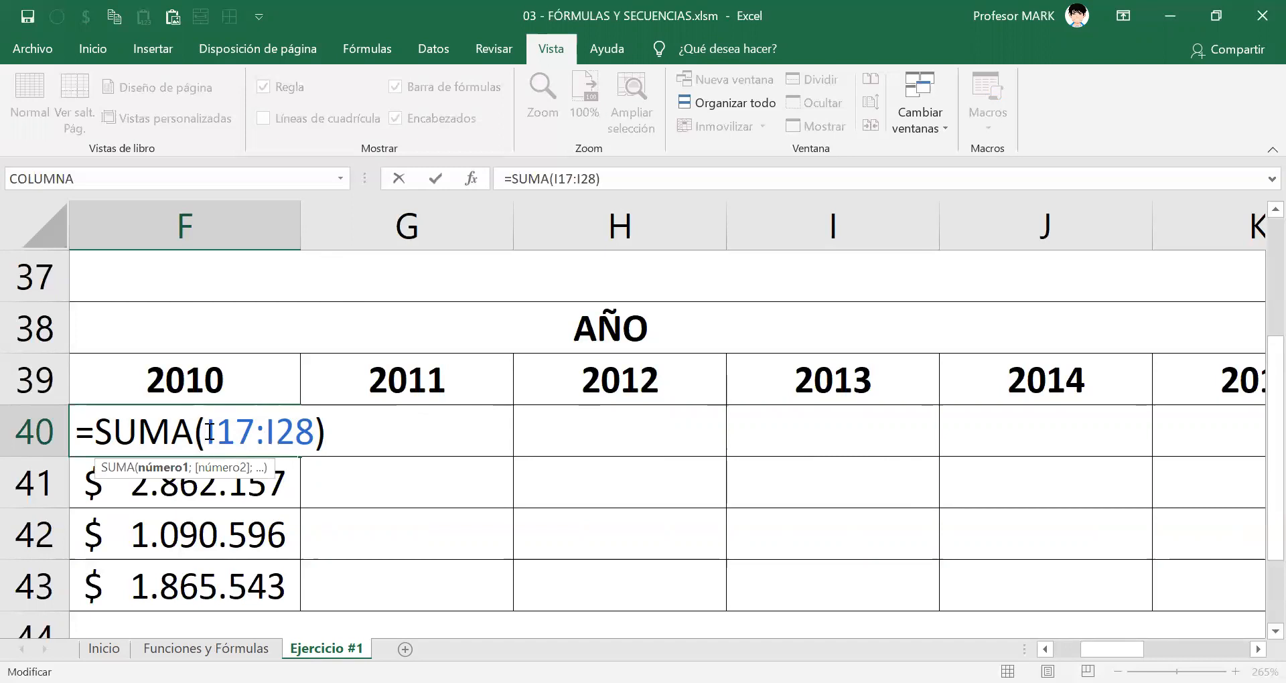
mouse_move(266, 437)
mouse_down()
mouse_move(215, 434)
mouse_move(274, 432)
mouse_up()
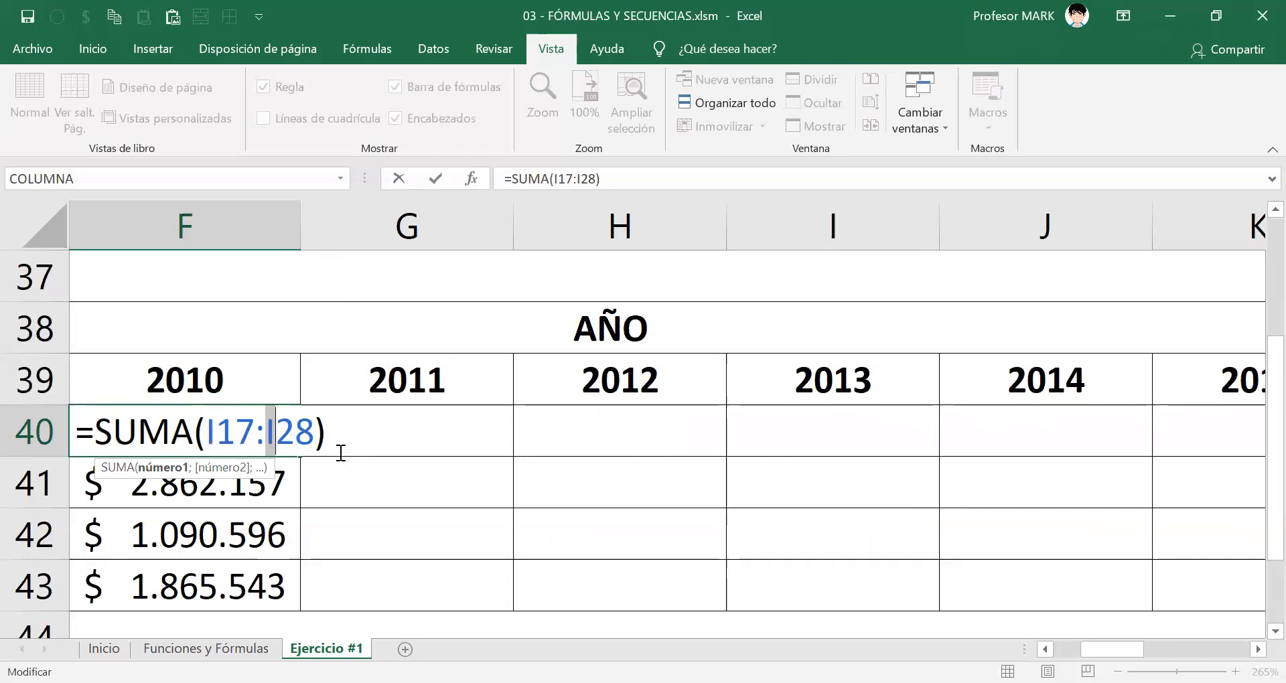
key(End)
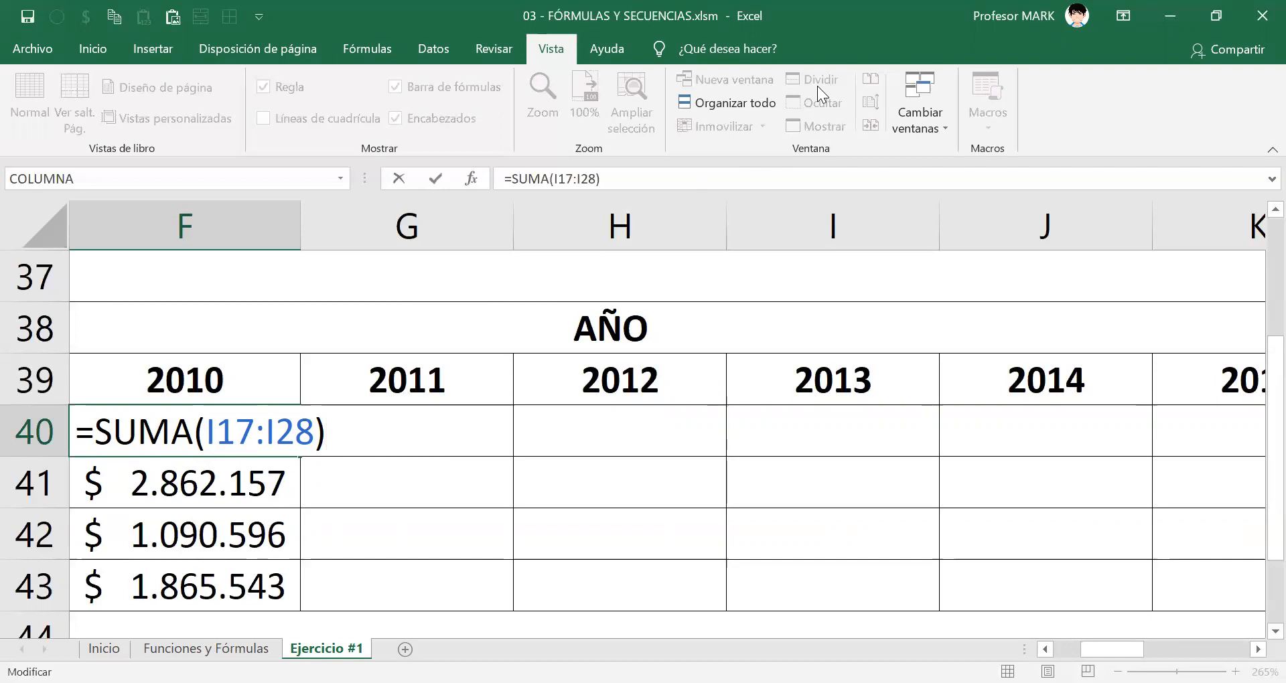
Review how row numbers 17 and 28 in F40's SUMA formula relate to propagating it across the TOTAL row, and close the formula.
mouse_move(410, 402)
mouse_down()
mouse_move(383, 443)
mouse_move(452, 412)
mouse_move(412, 418)
mouse_up()
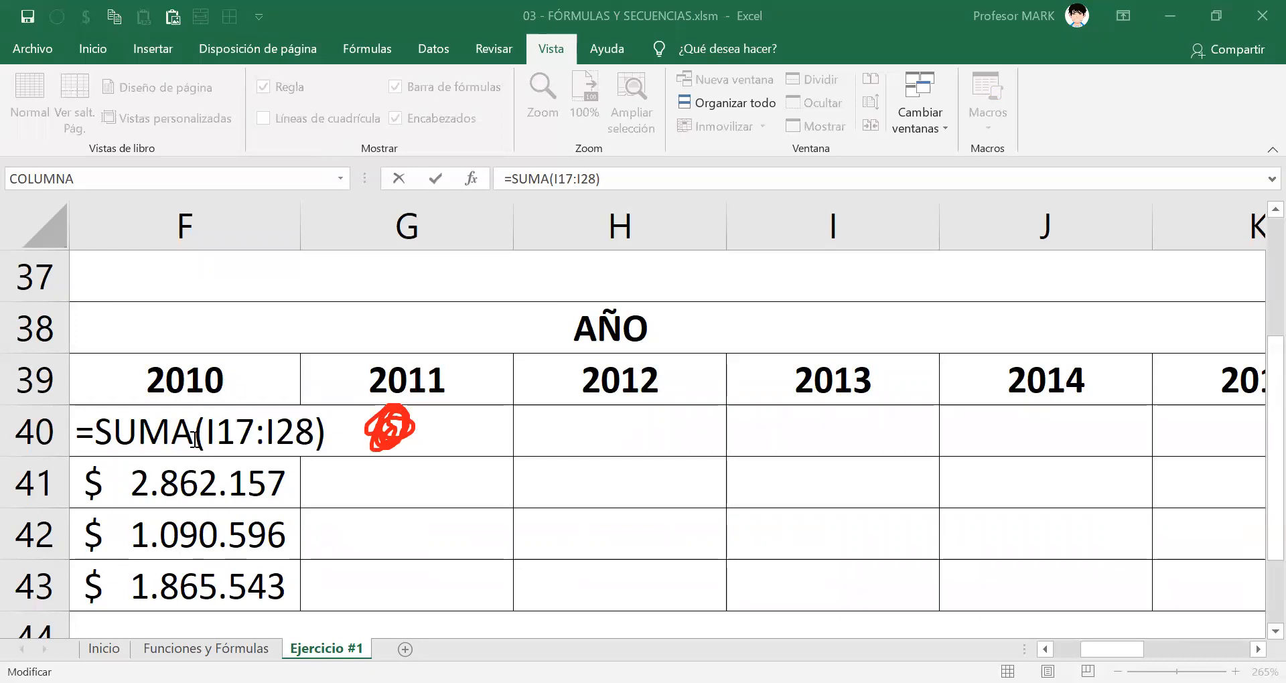
click(293, 429)
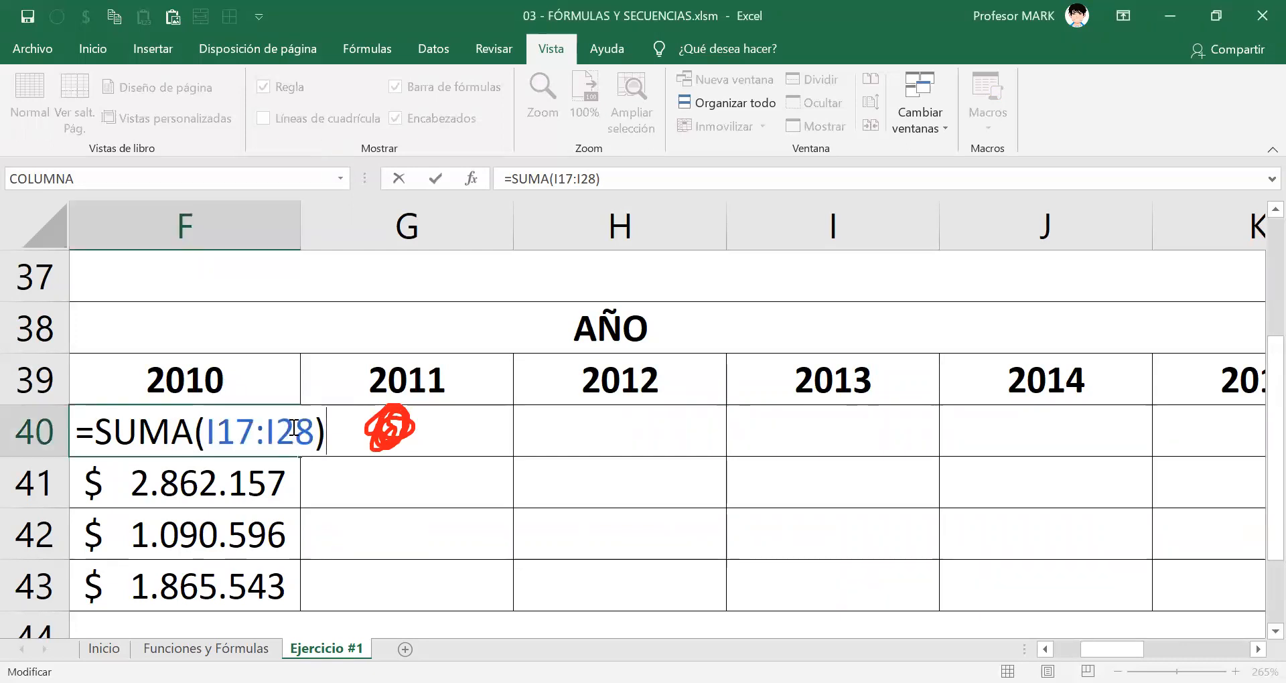
drag(205, 432, 275, 433)
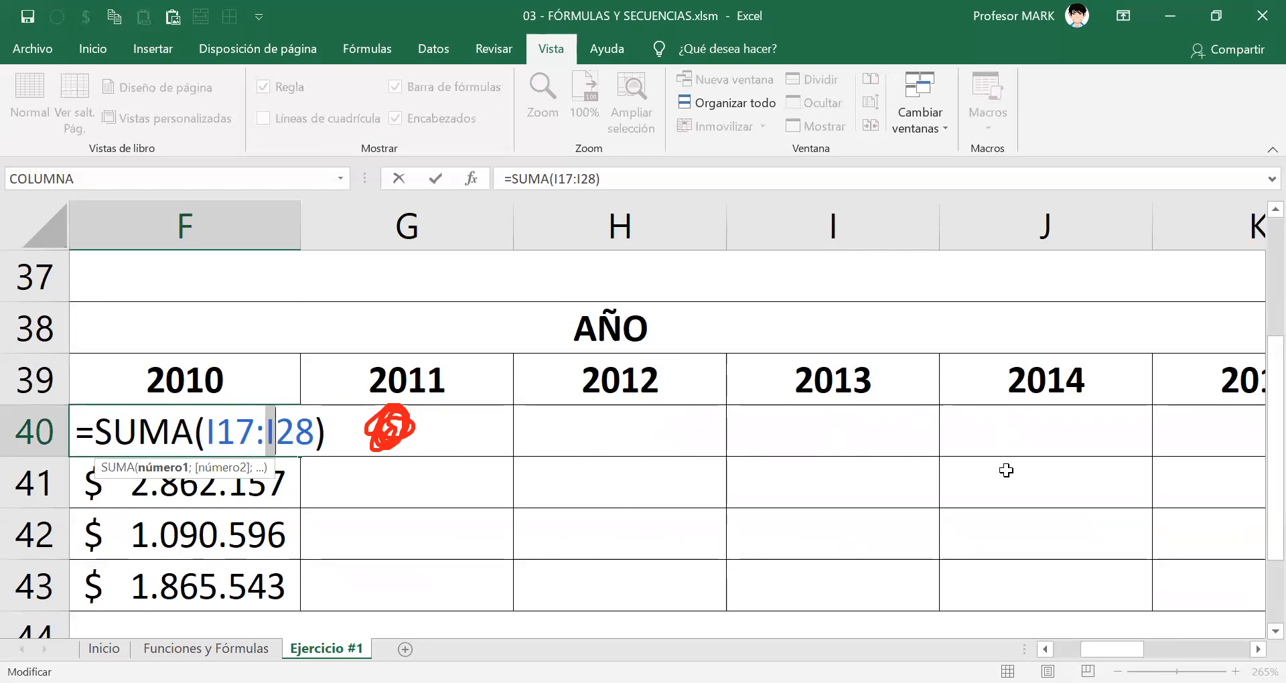
drag(216, 432, 313, 432)
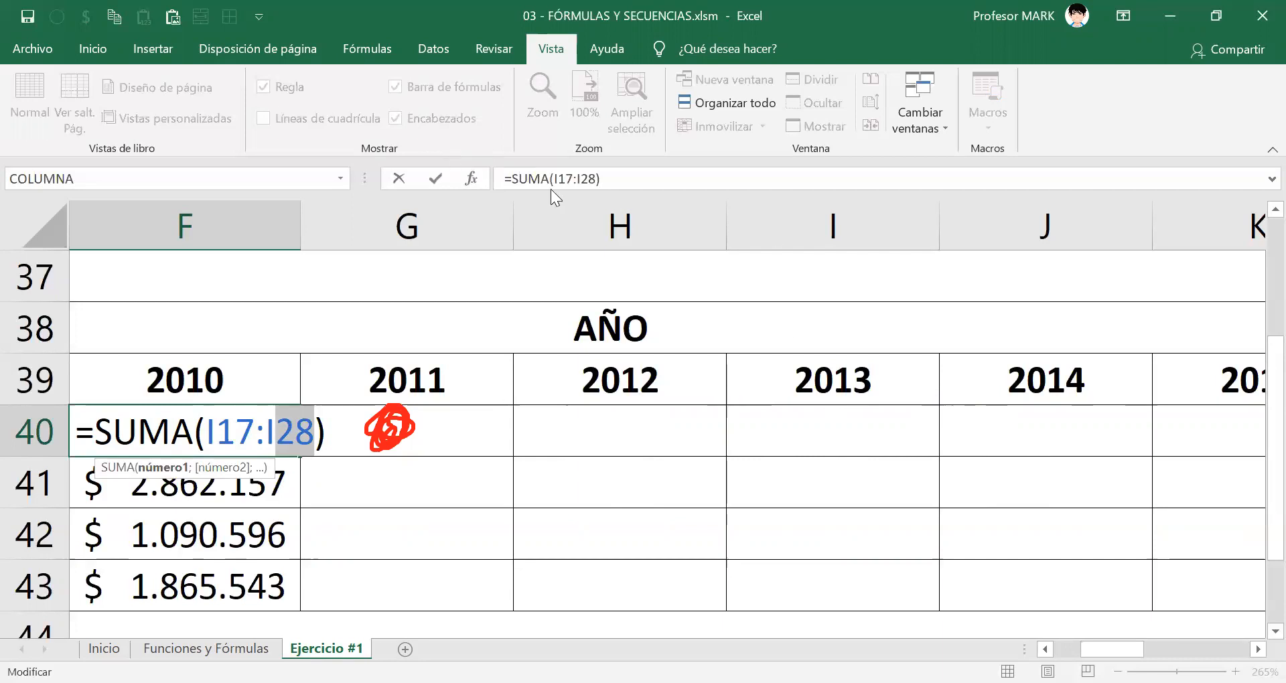
mouse_move(465, 426)
mouse_down()
mouse_move(911, 415)
mouse_move(1111, 432)
mouse_up()
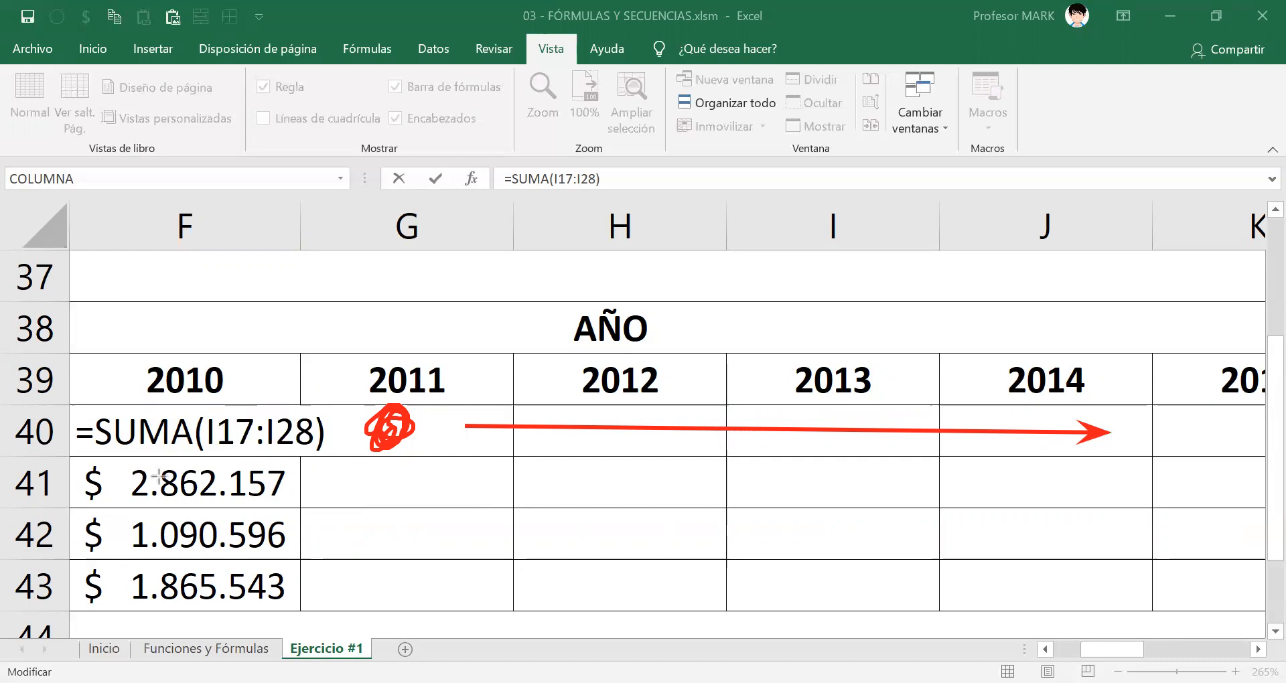
click(215, 418)
mouse_move(214, 412)
mouse_down()
mouse_move(256, 449)
mouse_move(315, 456)
mouse_up()
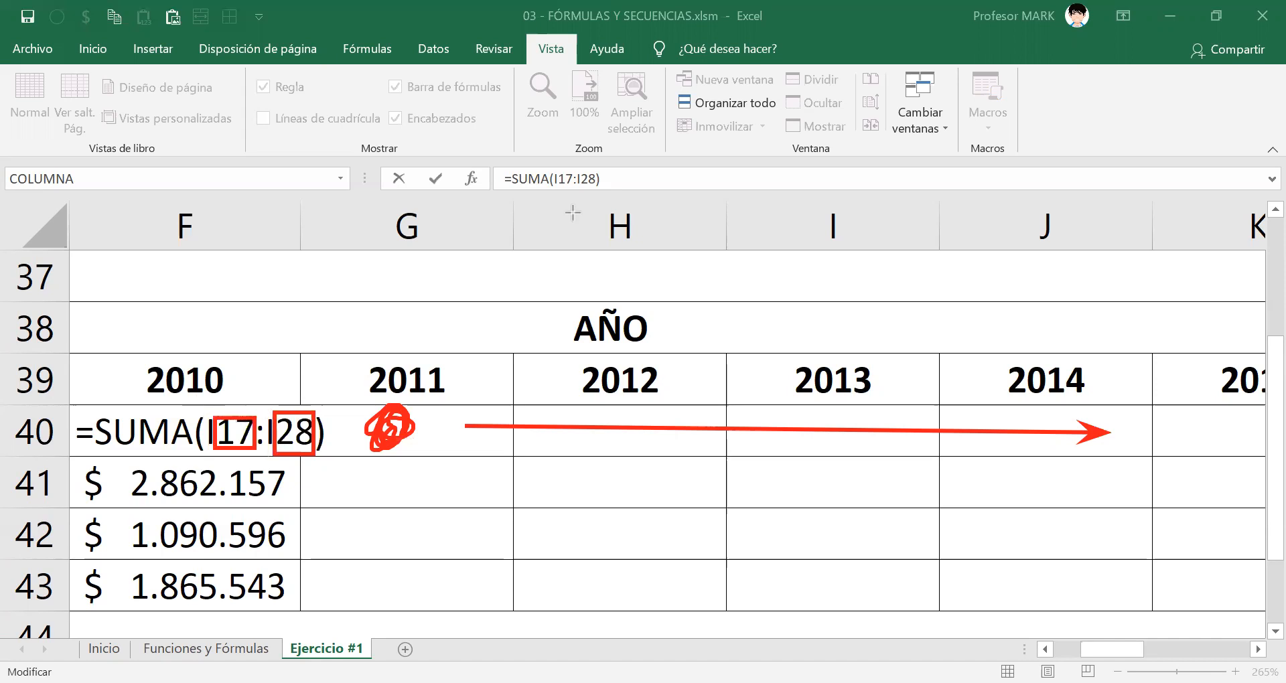
key(e)
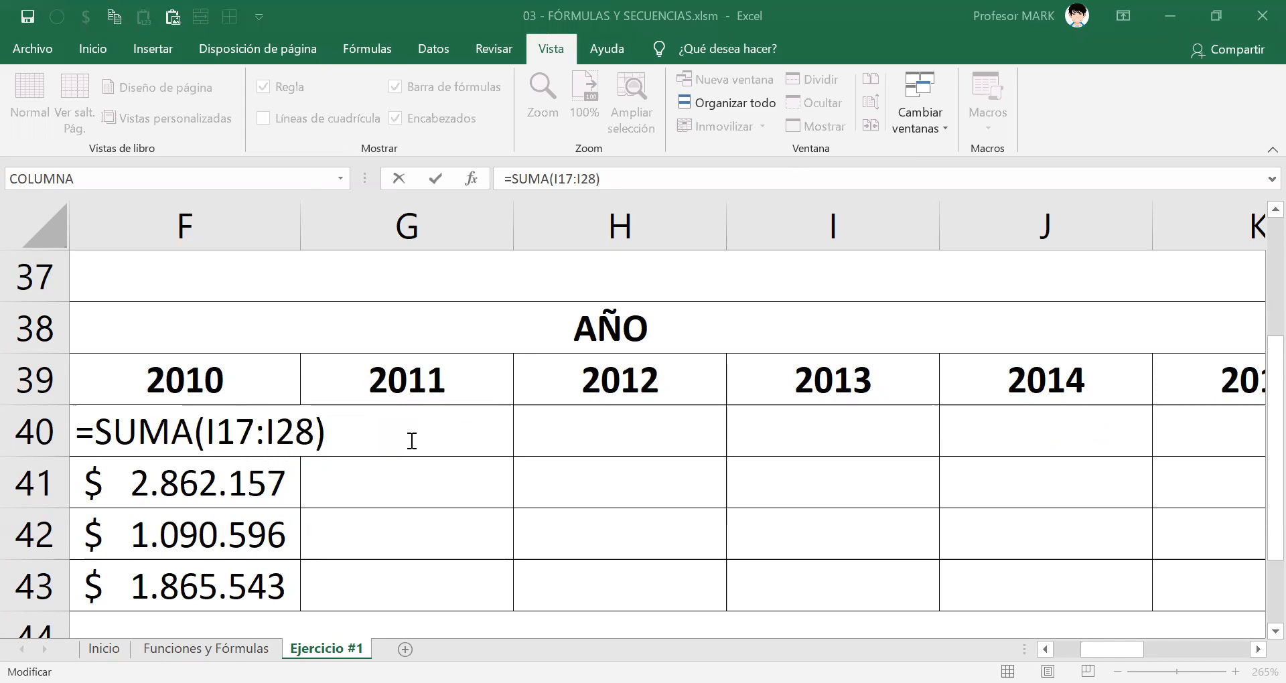
key(Return)
key(Return)
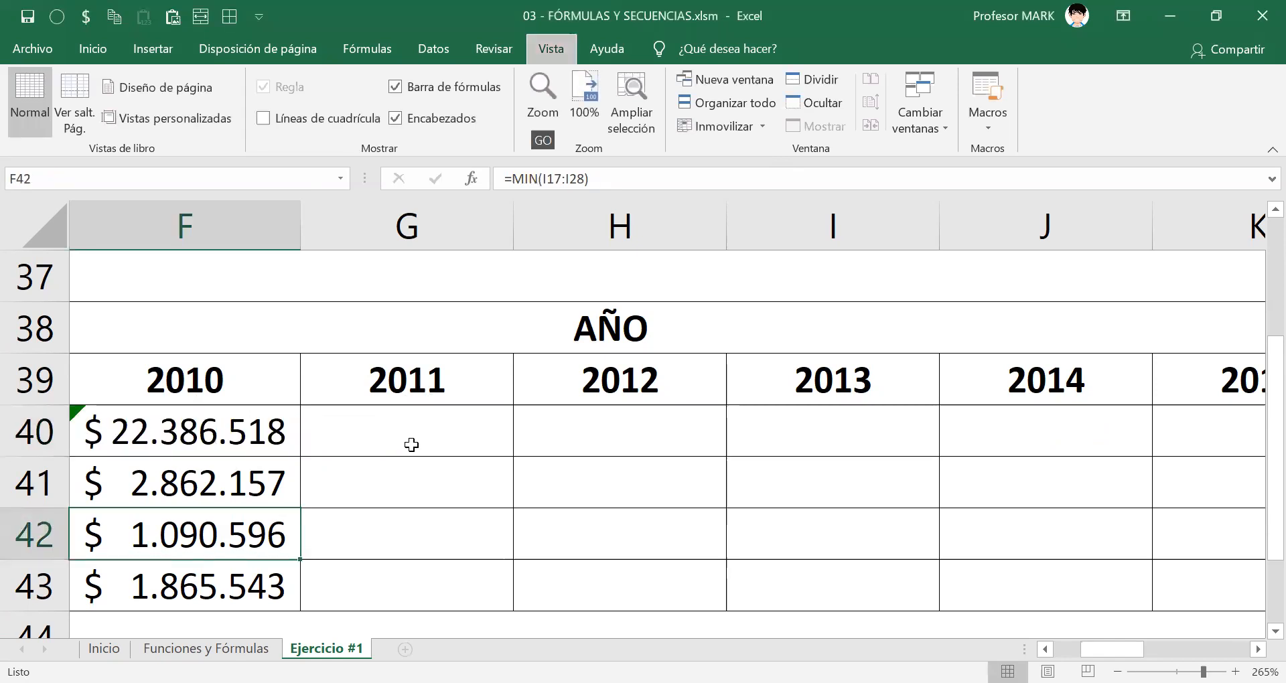
Ignore the omitted-adjacent-cells error in F40, the 2010 TOTAL cell.
ctrl+scroll(411, 445, down, 11)
click(59, 290)
click(128, 288)
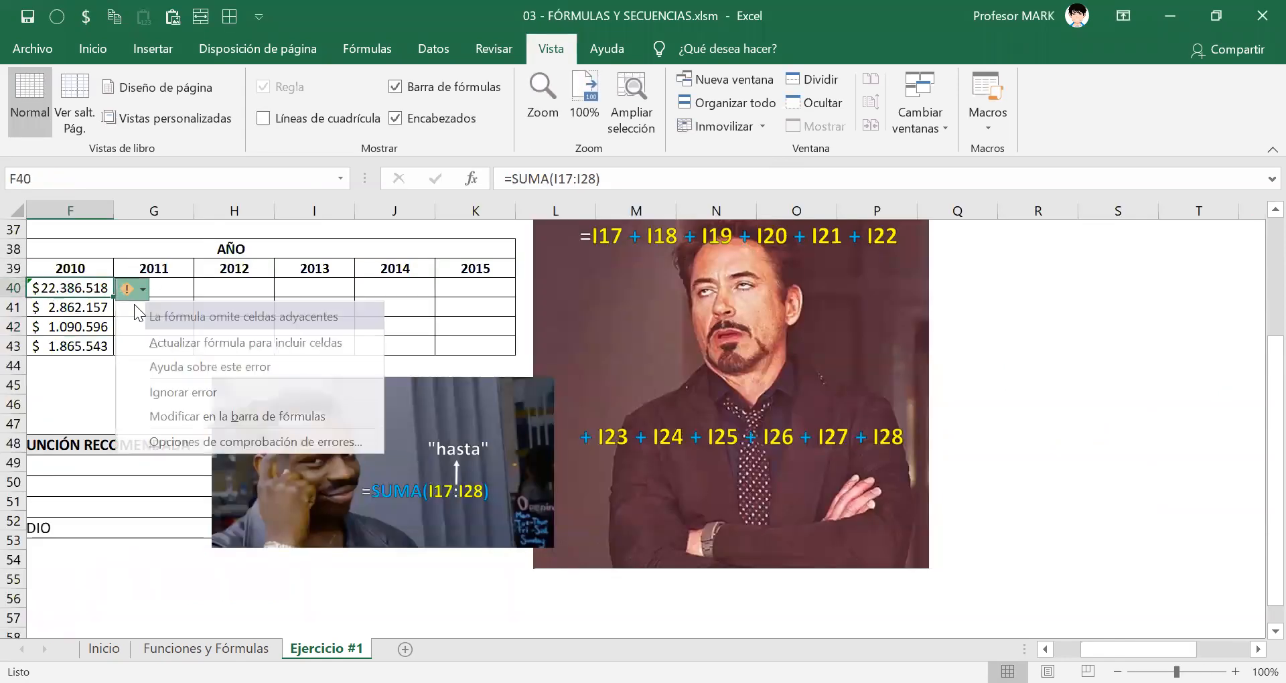
click(154, 394)
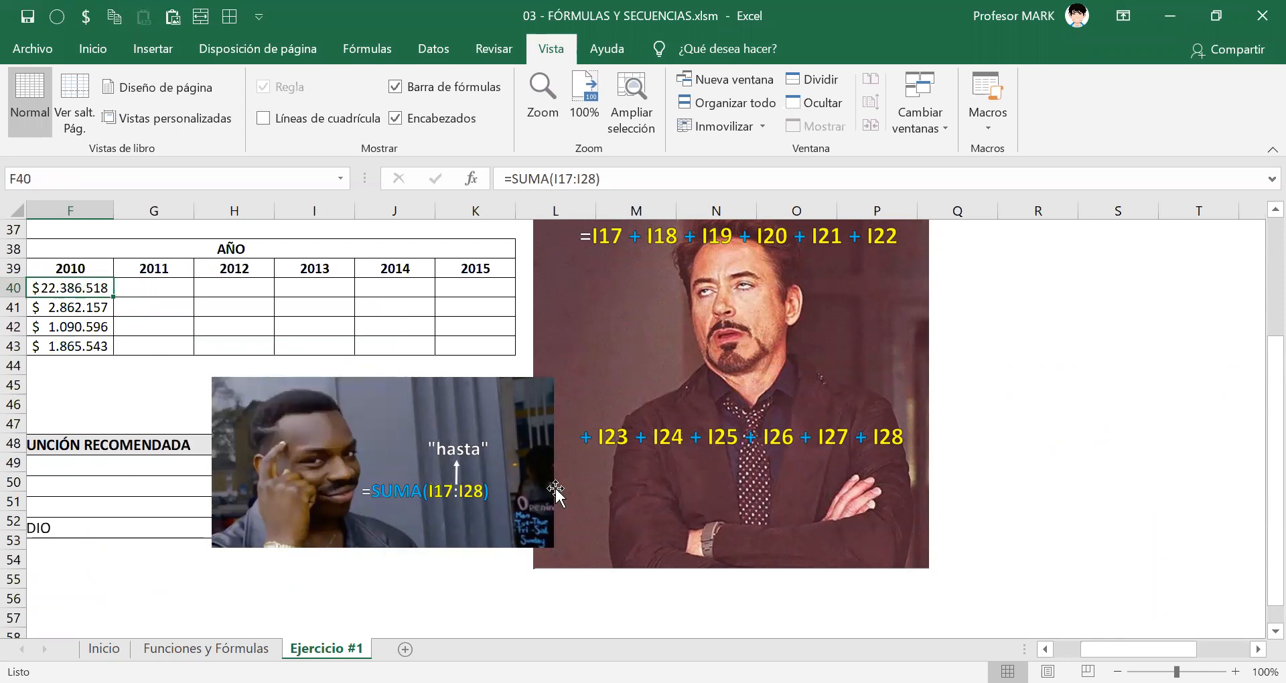
Fill the SUMA formula from F40 across G40:K40 to calculate the TOTAL for 2011 through 2015.
scroll(556, 492, left, 2)
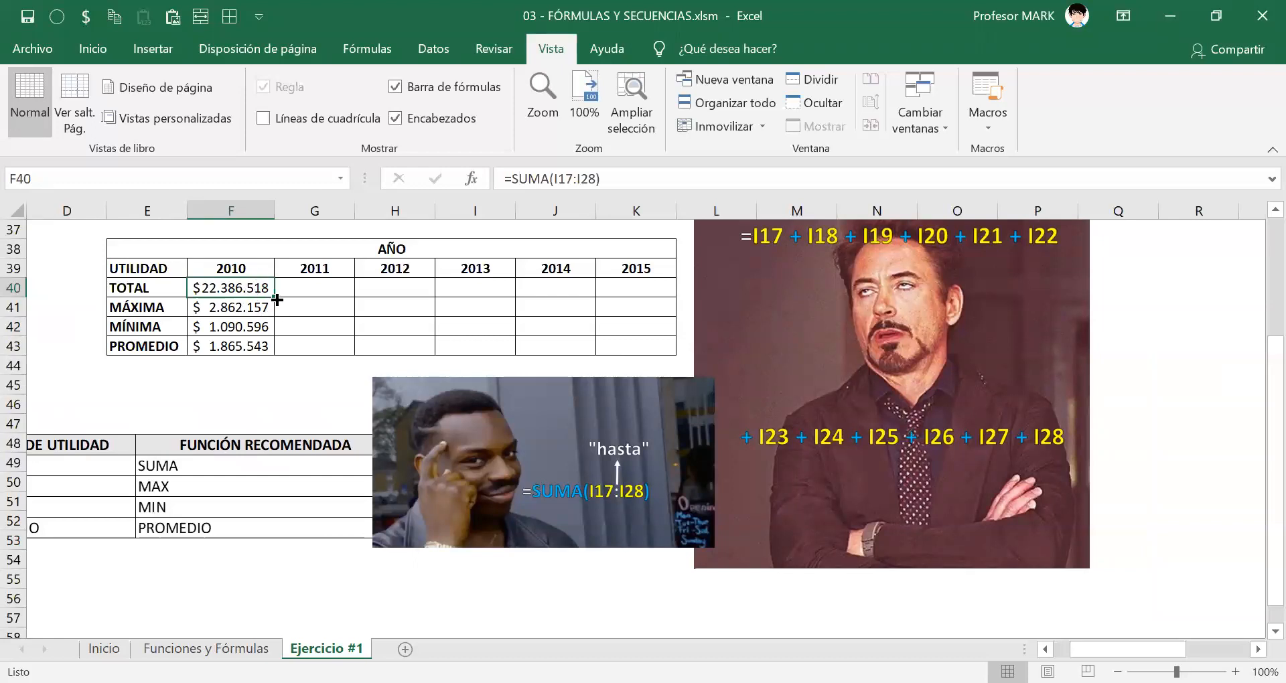
drag(276, 300, 277, 299)
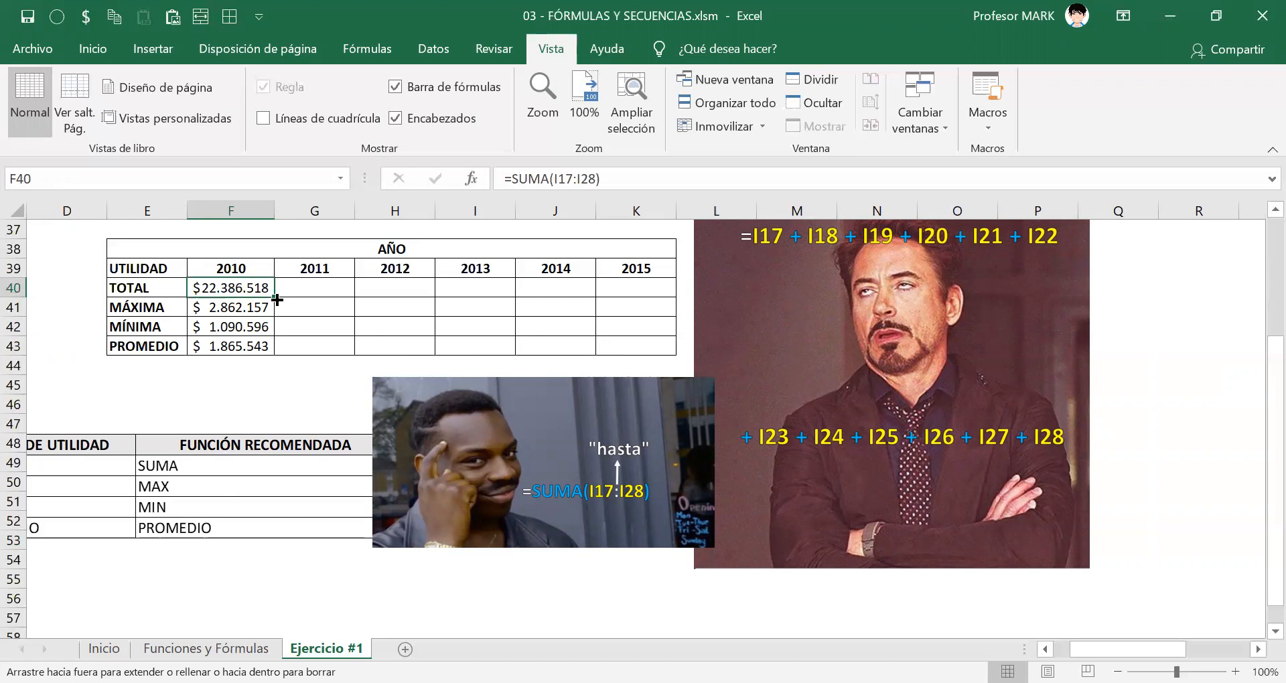
drag(276, 299, 647, 301)
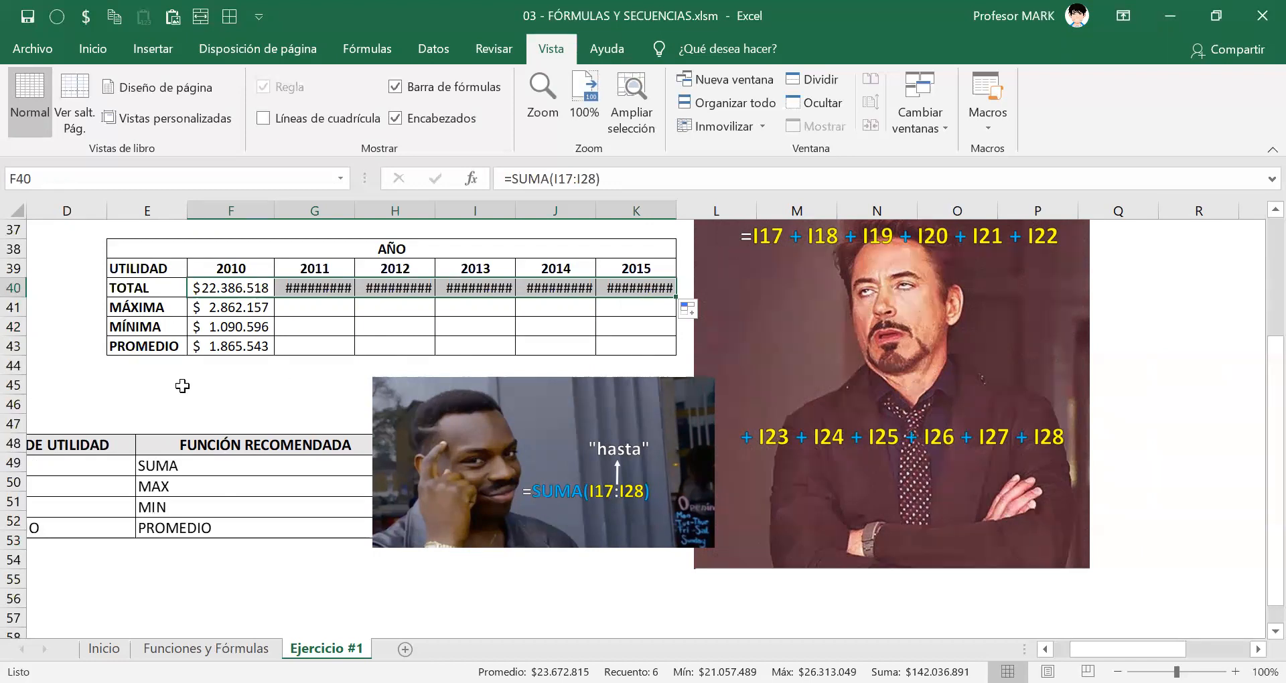
Autofit the widths of columns G through K so the 2011 to 2015 totals fit.
click(318, 307)
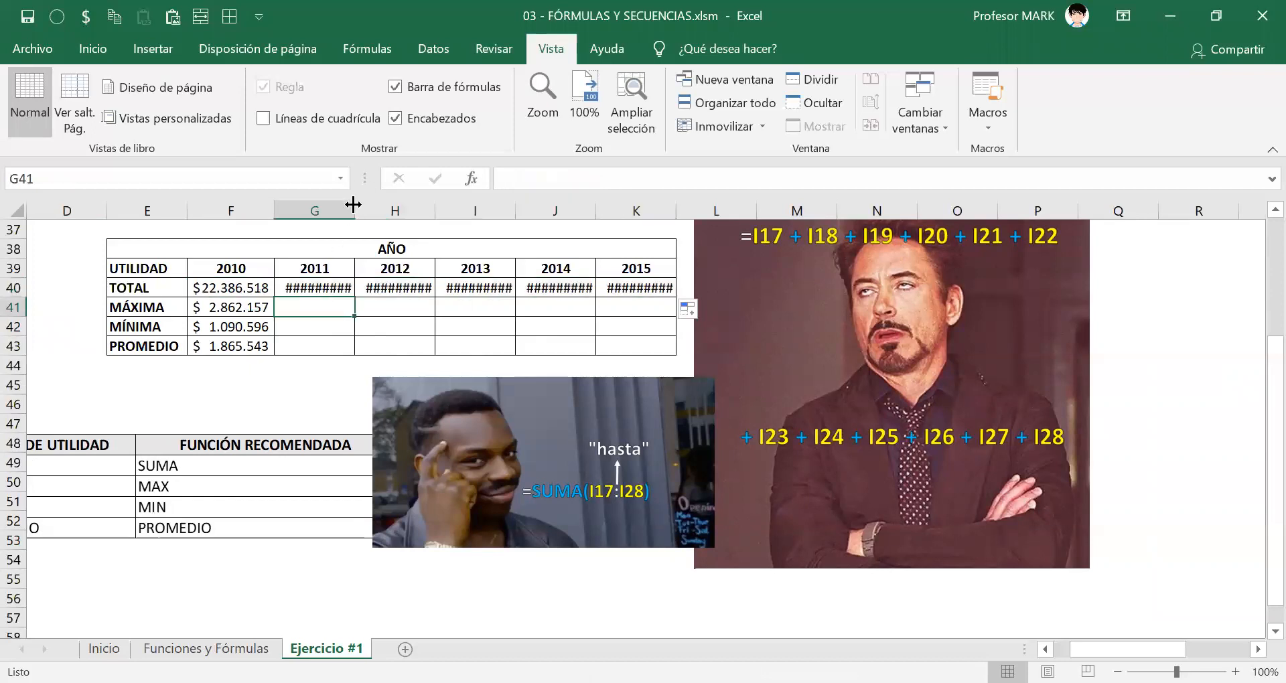
double_click(355, 208)
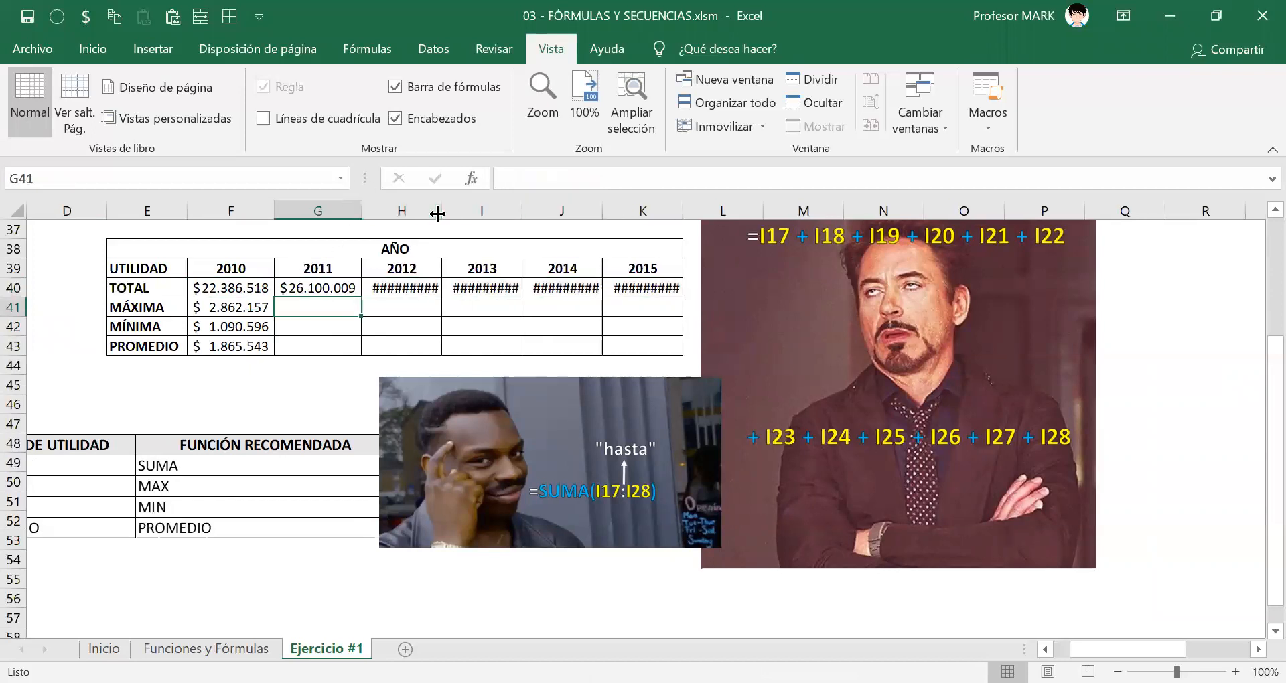
double_click(440, 212)
double_click(534, 211)
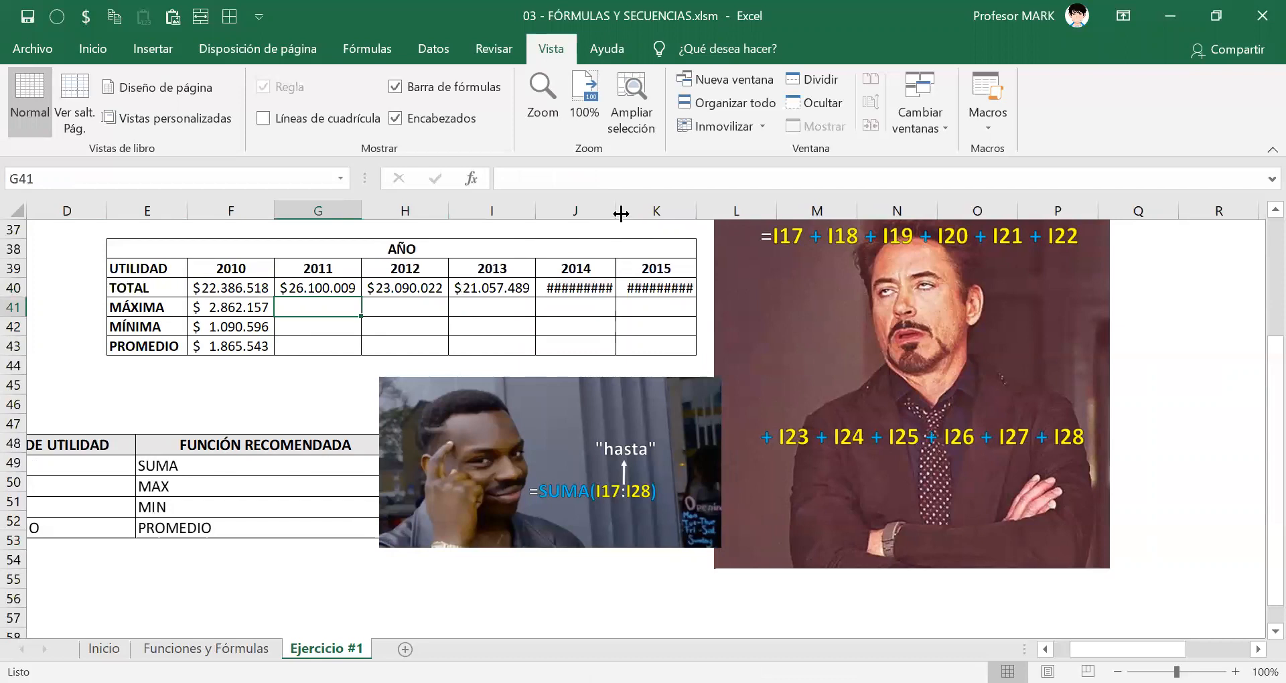
double_click(617, 211)
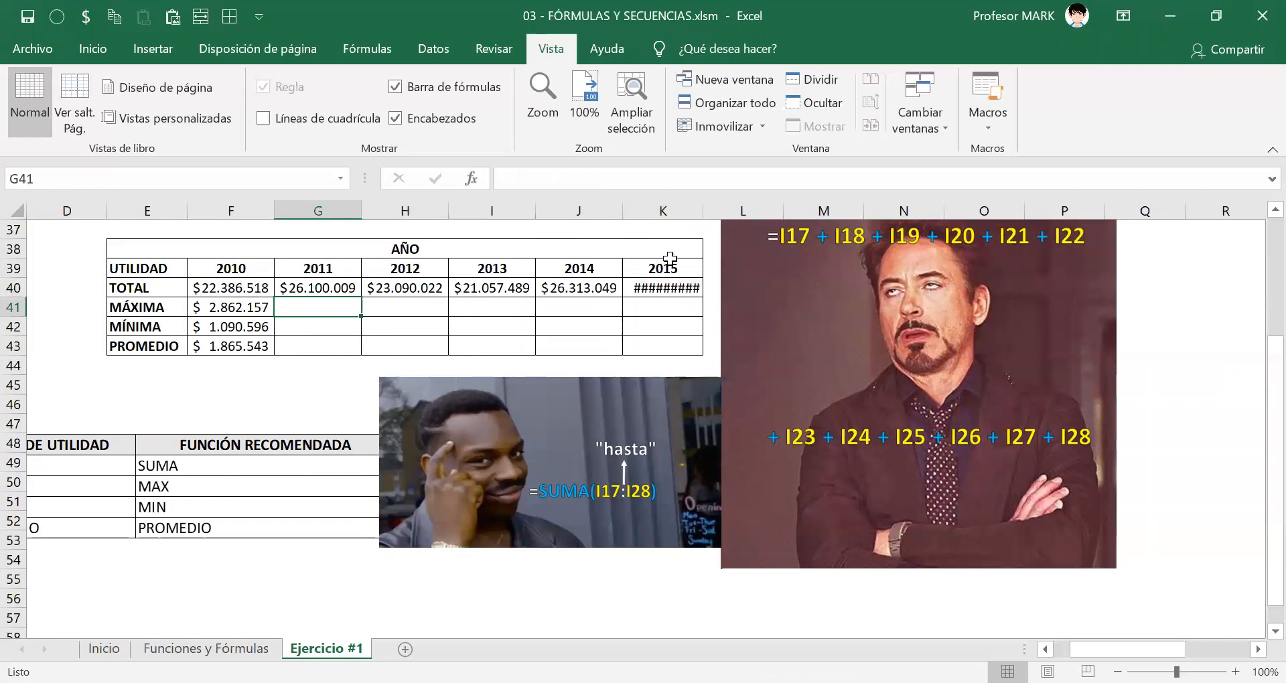
double_click(699, 212)
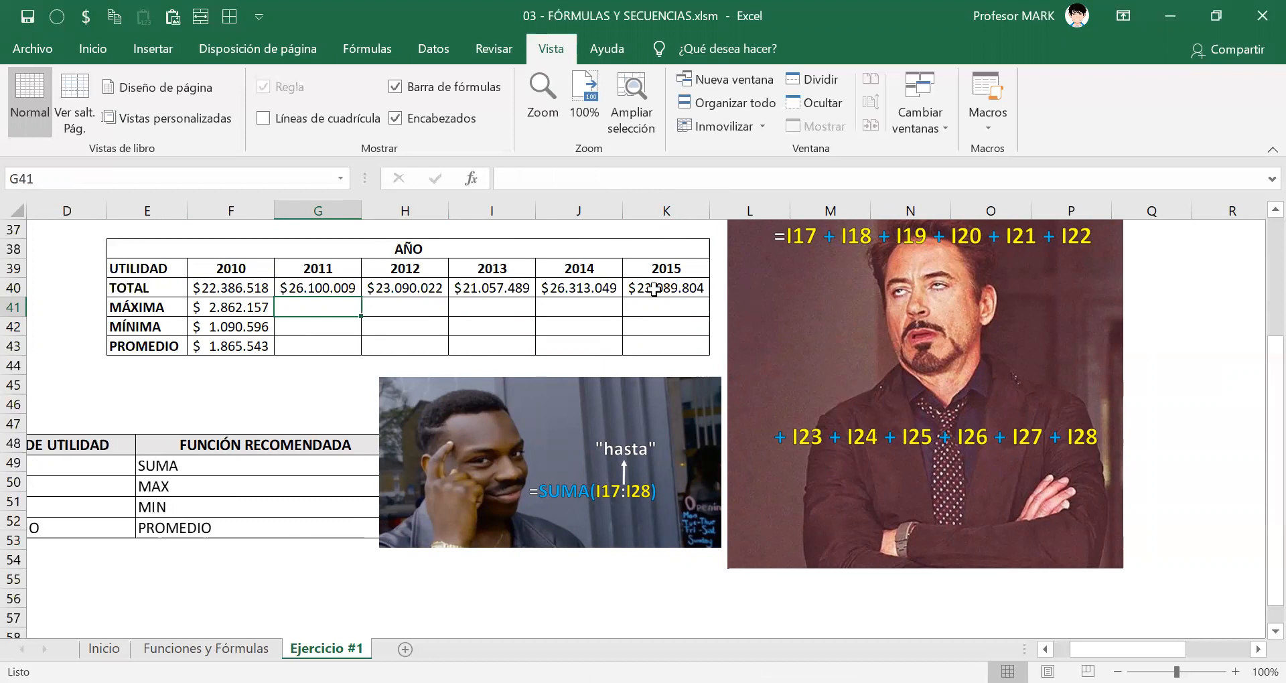
Compare the column references in the SUMA ranges of F40 and G40, the 2010 and 2011 totals, and close both formulas.
double_click(236, 280)
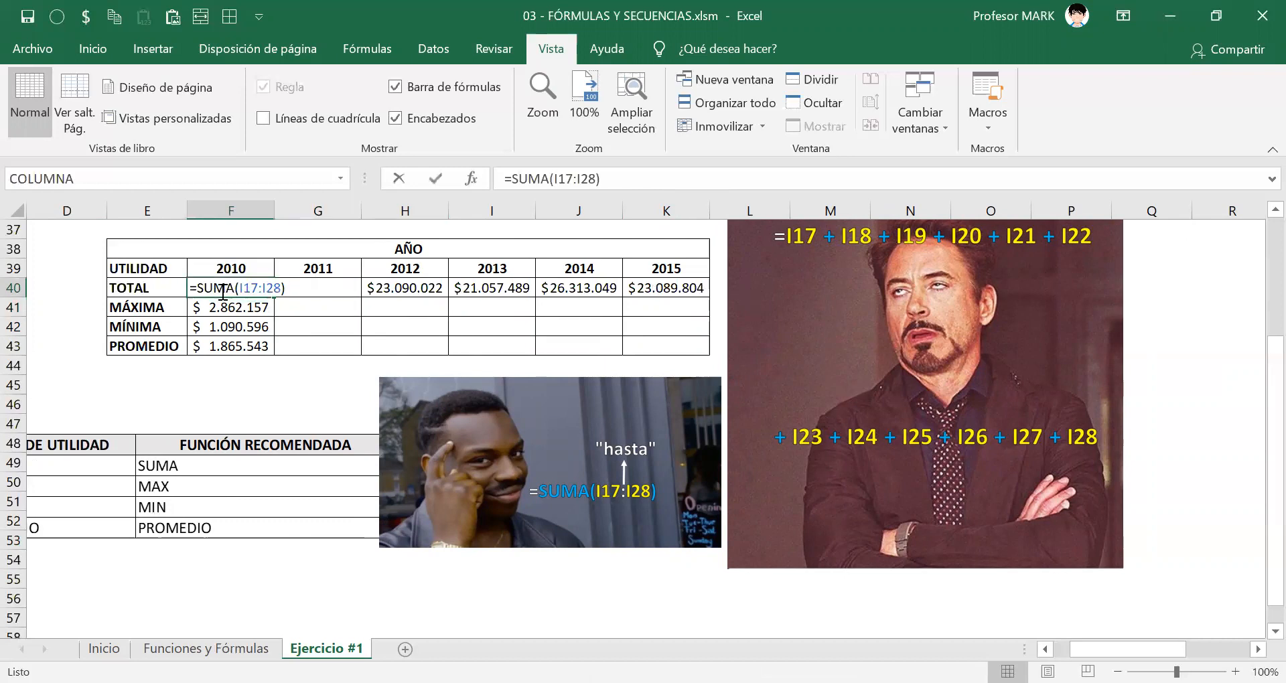
drag(240, 287, 268, 287)
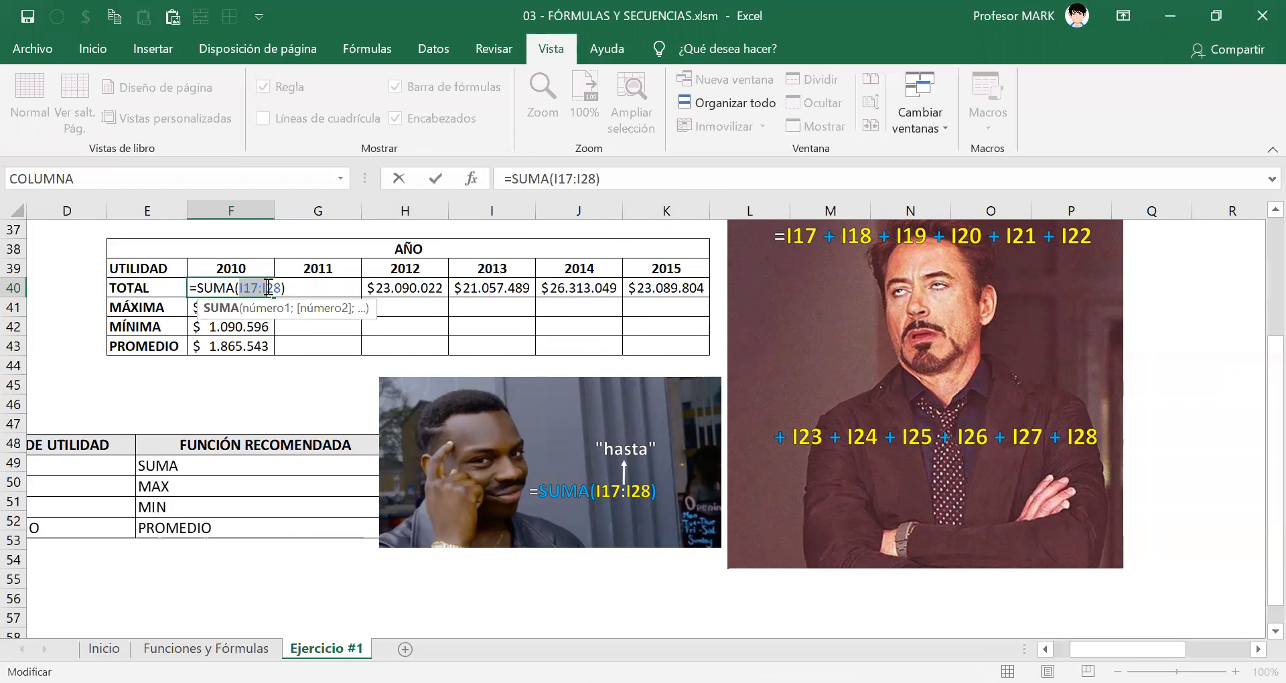
key(Return)
double_click(313, 288)
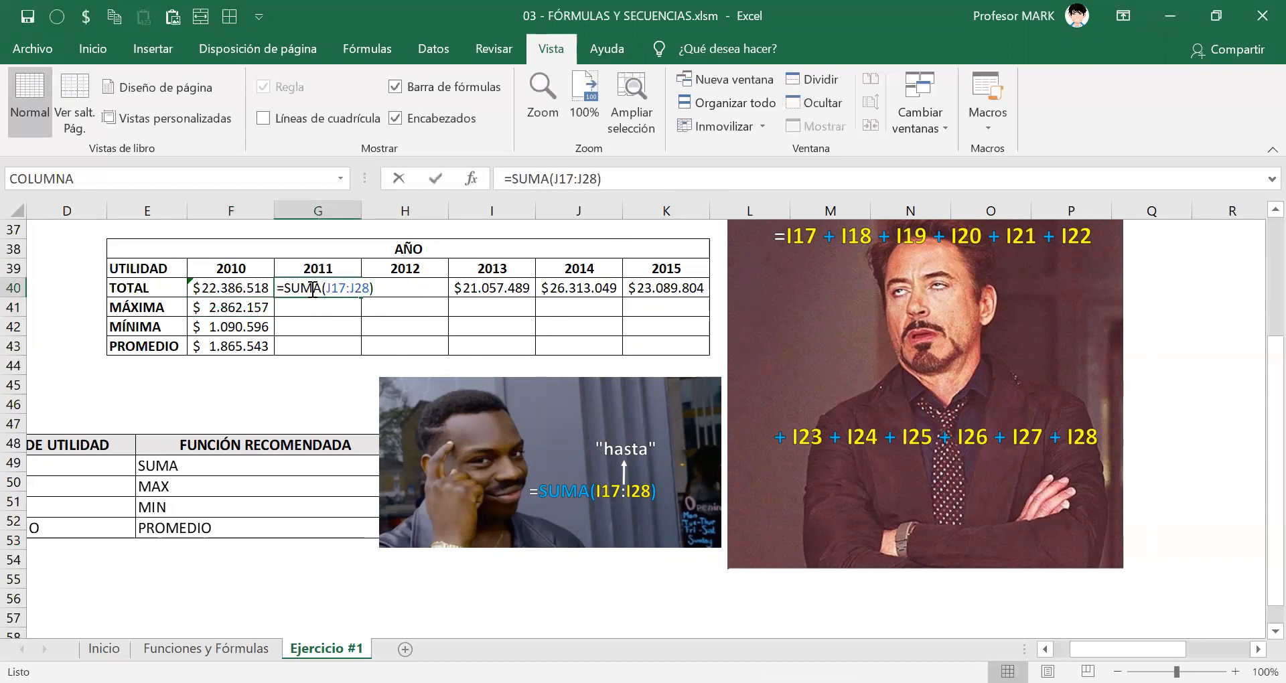
drag(326, 288, 351, 288)
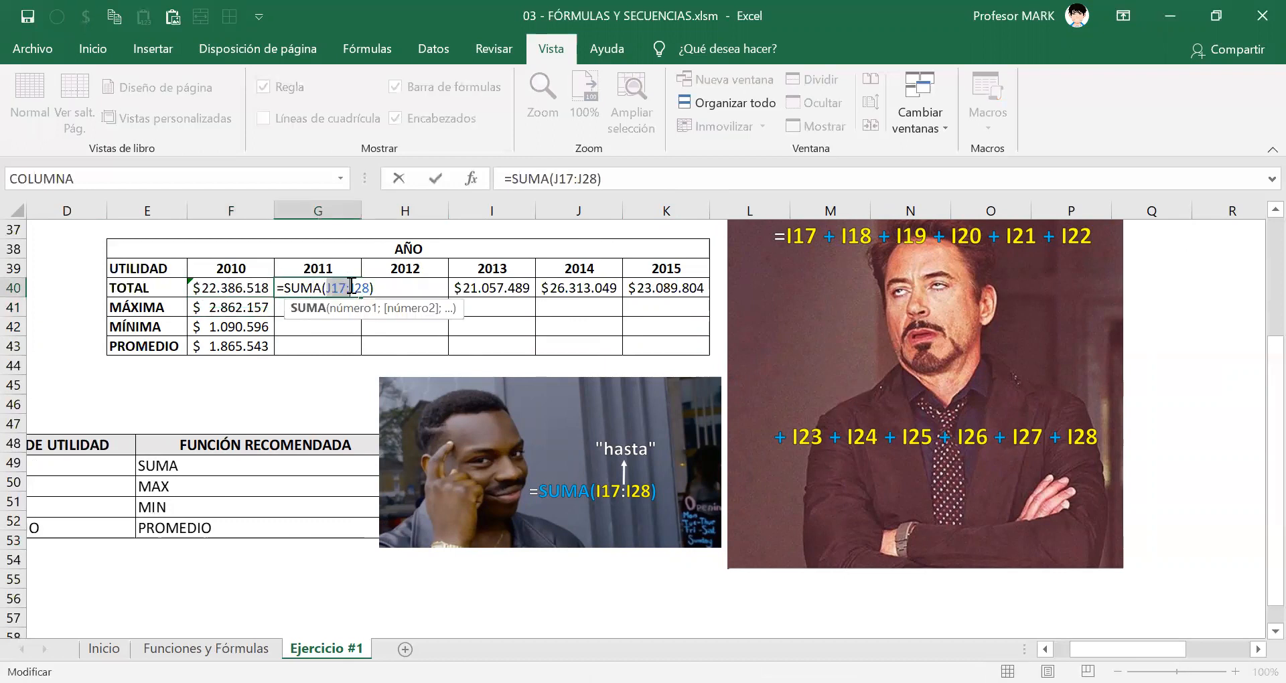
key(Escape)
Check the column references in the SUMA formulas of H40:K40 for 2012 through 2015, closing each unchanged, and return to F40.
double_click(399, 287)
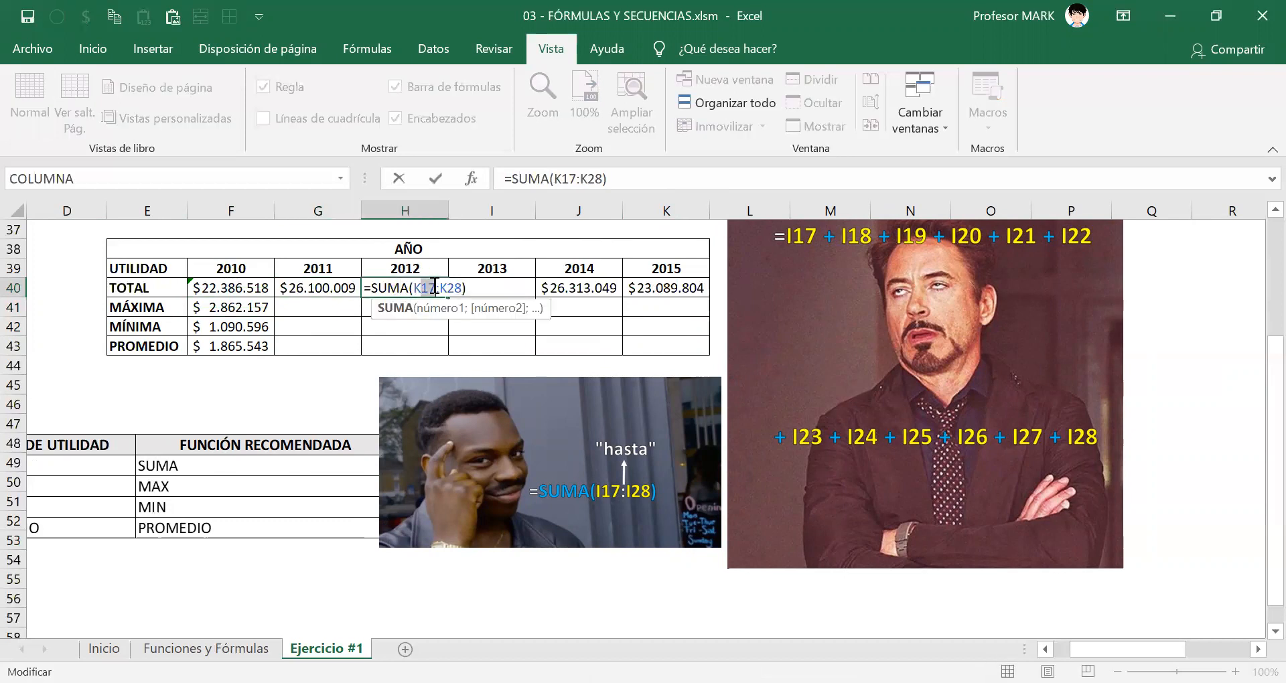
key(Escape)
double_click(476, 286)
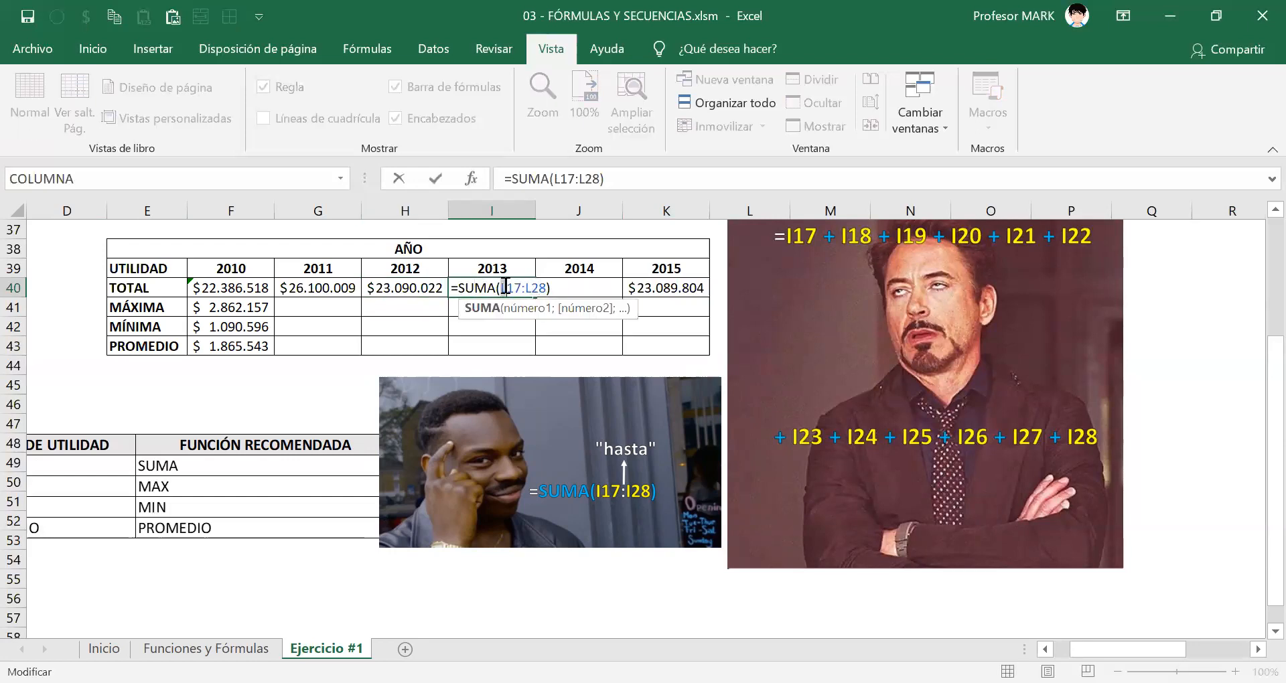
click(570, 287)
double_click(565, 288)
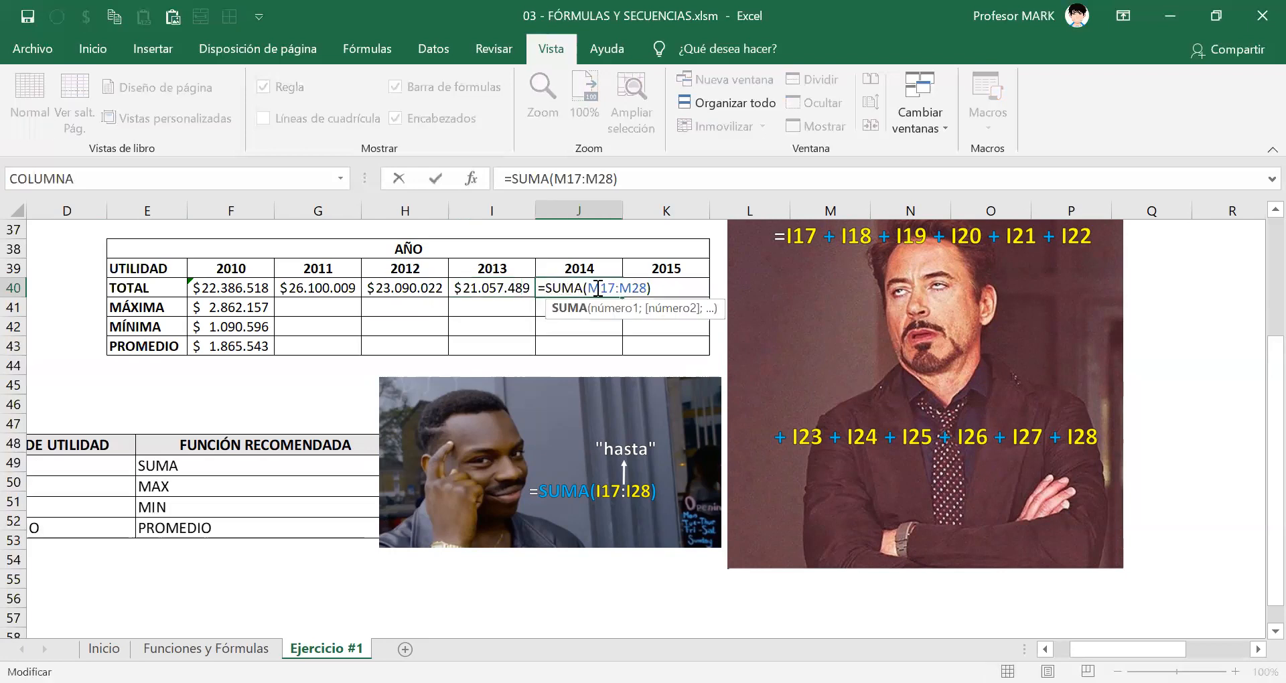
drag(593, 287, 597, 286)
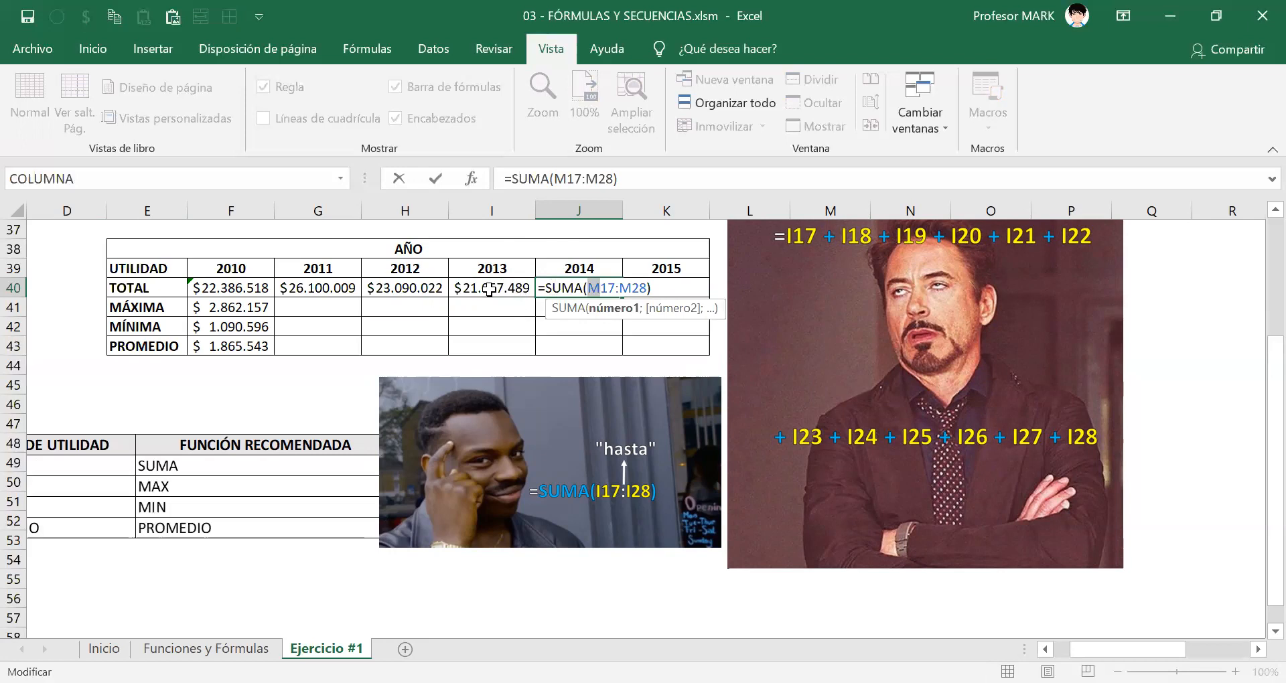
key(ctrl+Return)
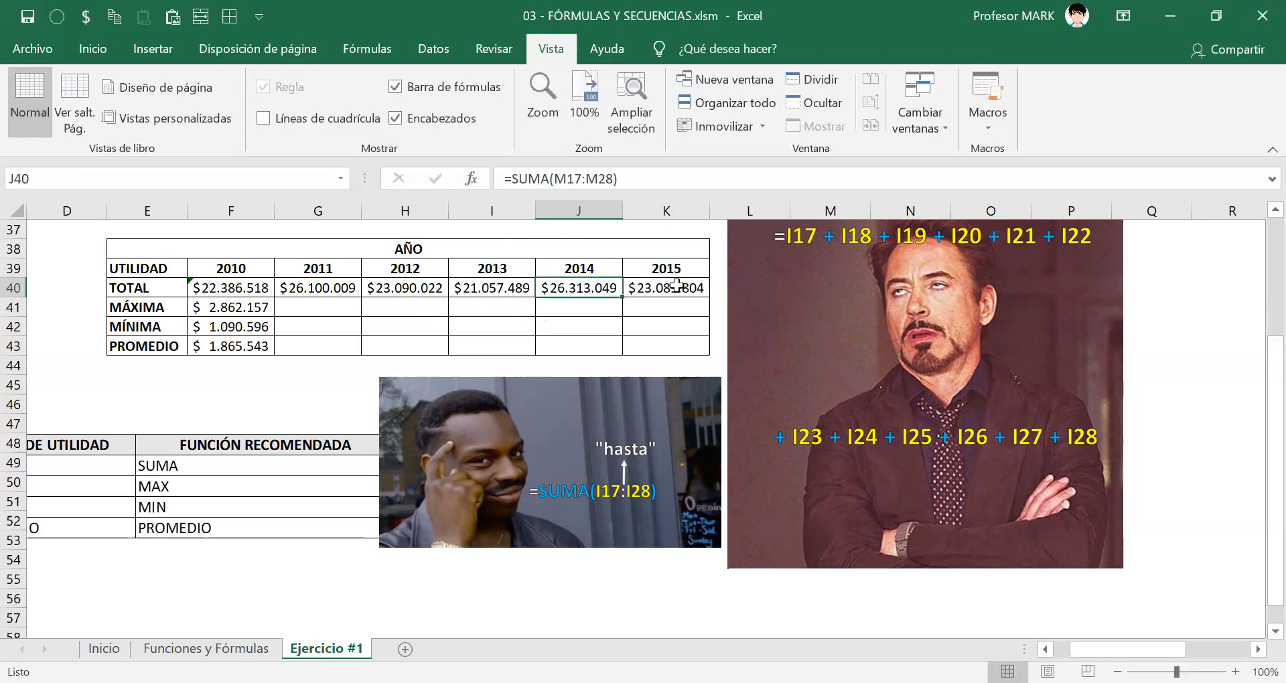
double_click(677, 286)
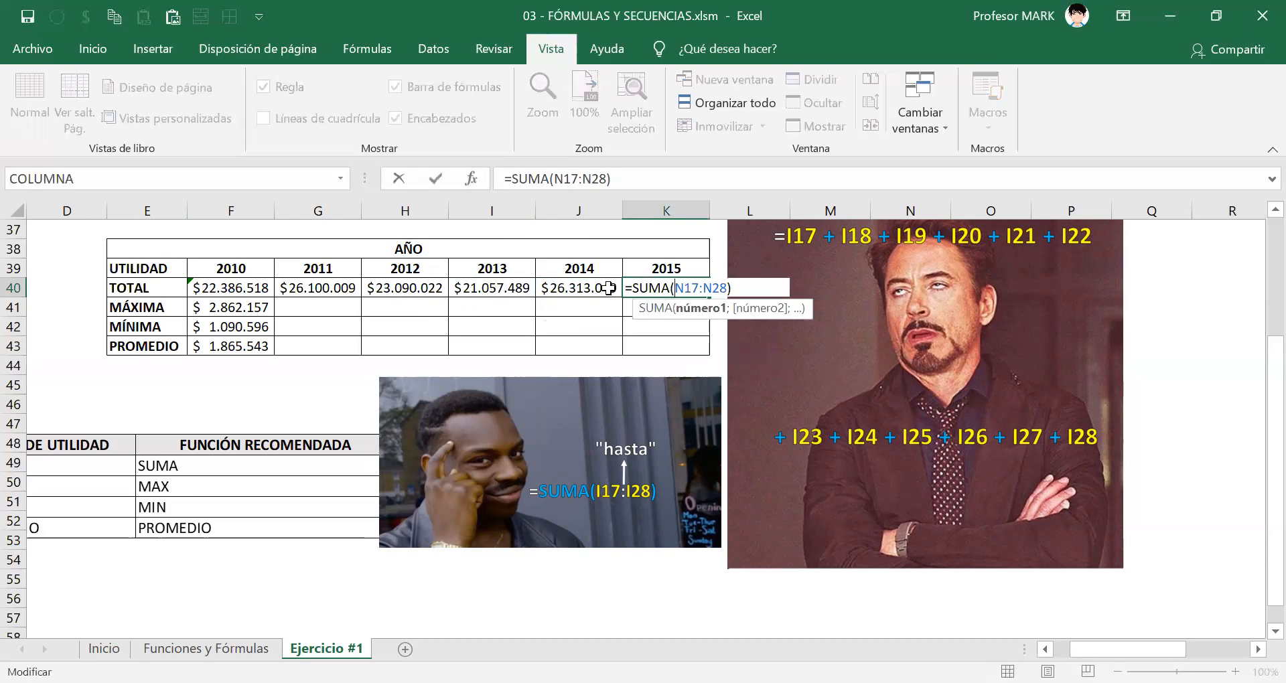
key(ctrl+Return)
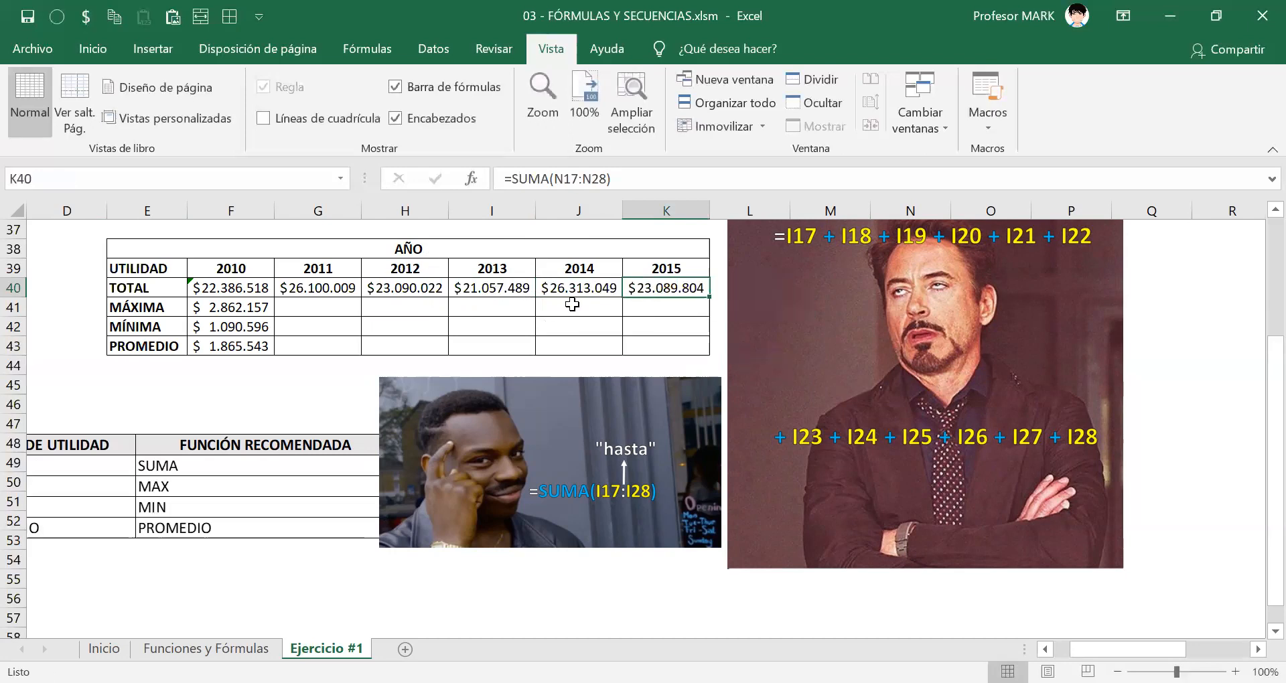
click(238, 288)
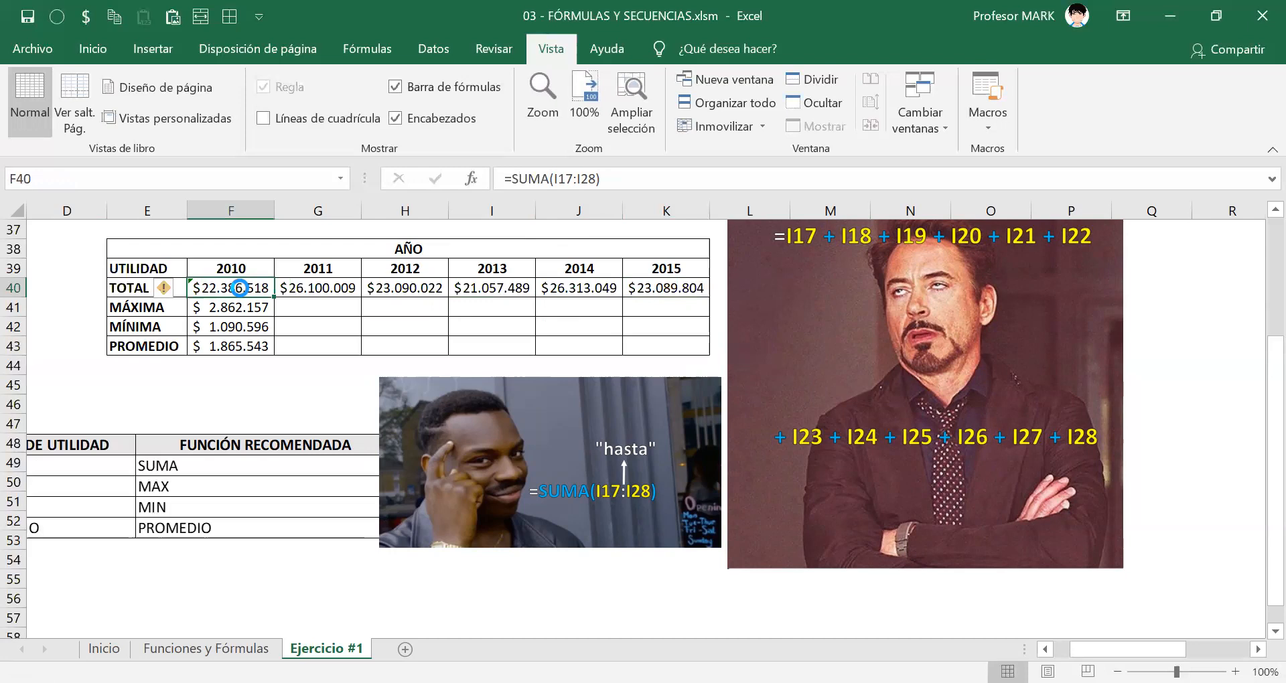
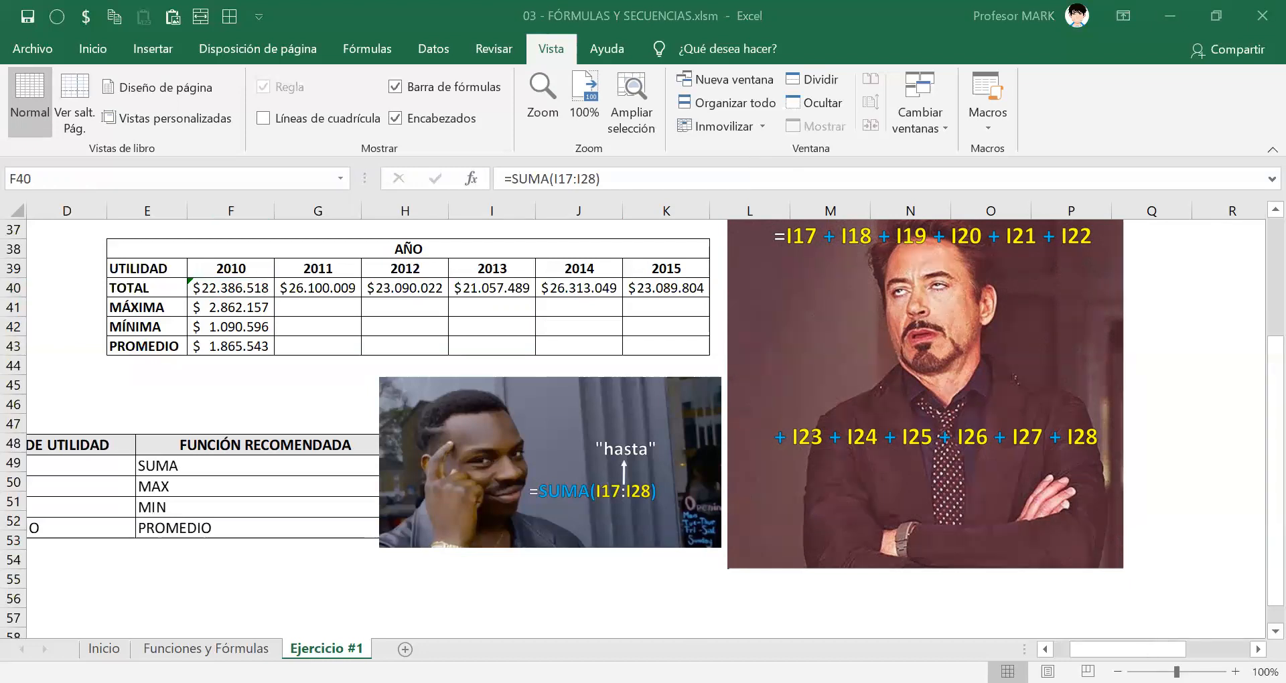
Fill the MAX formula from F41 across G41:K41 to calculate the MÁXIMA for 2011 through 2015.
drag(1100, 650, 1083, 649)
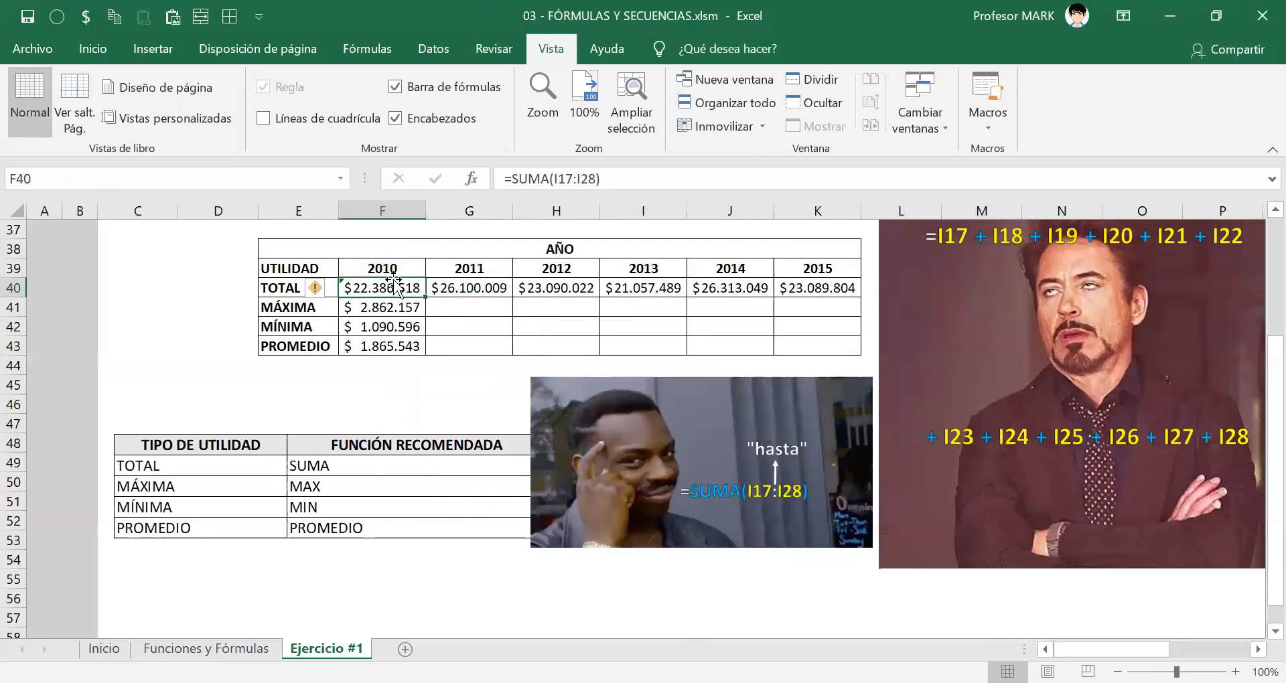
click(475, 289)
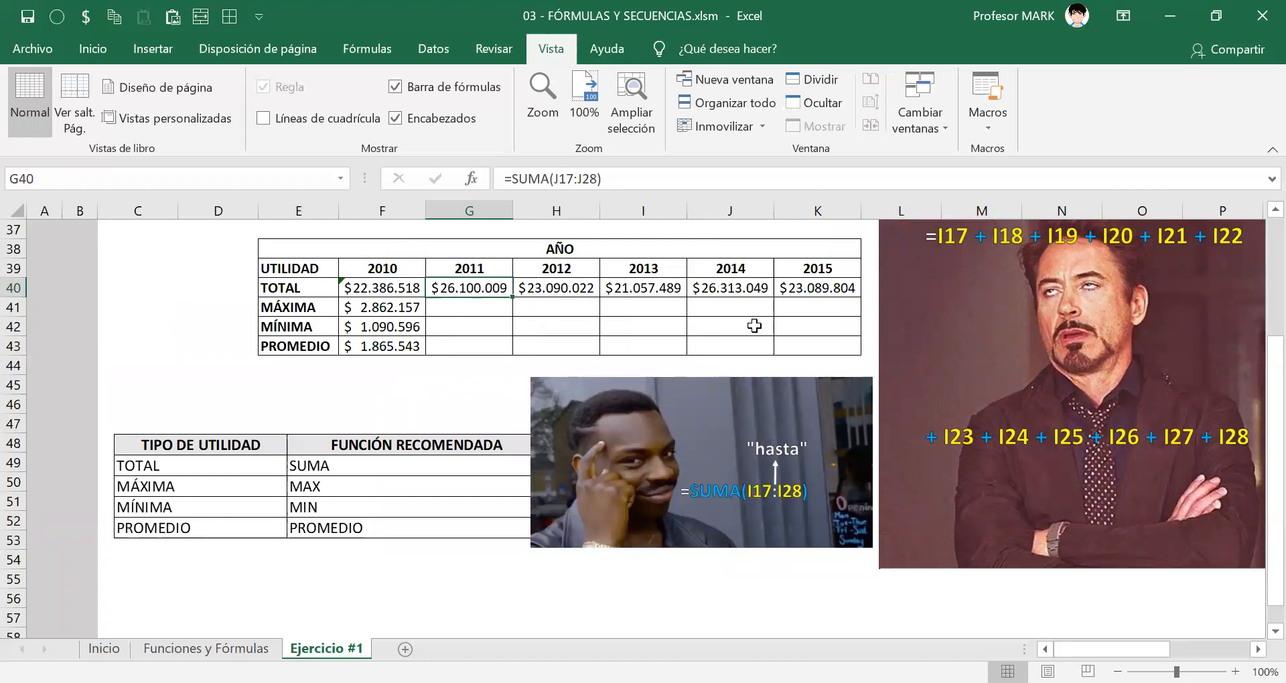
click(418, 306)
mouse_move(431, 319)
mouse_down()
mouse_move(626, 308)
mouse_move(837, 318)
mouse_up()
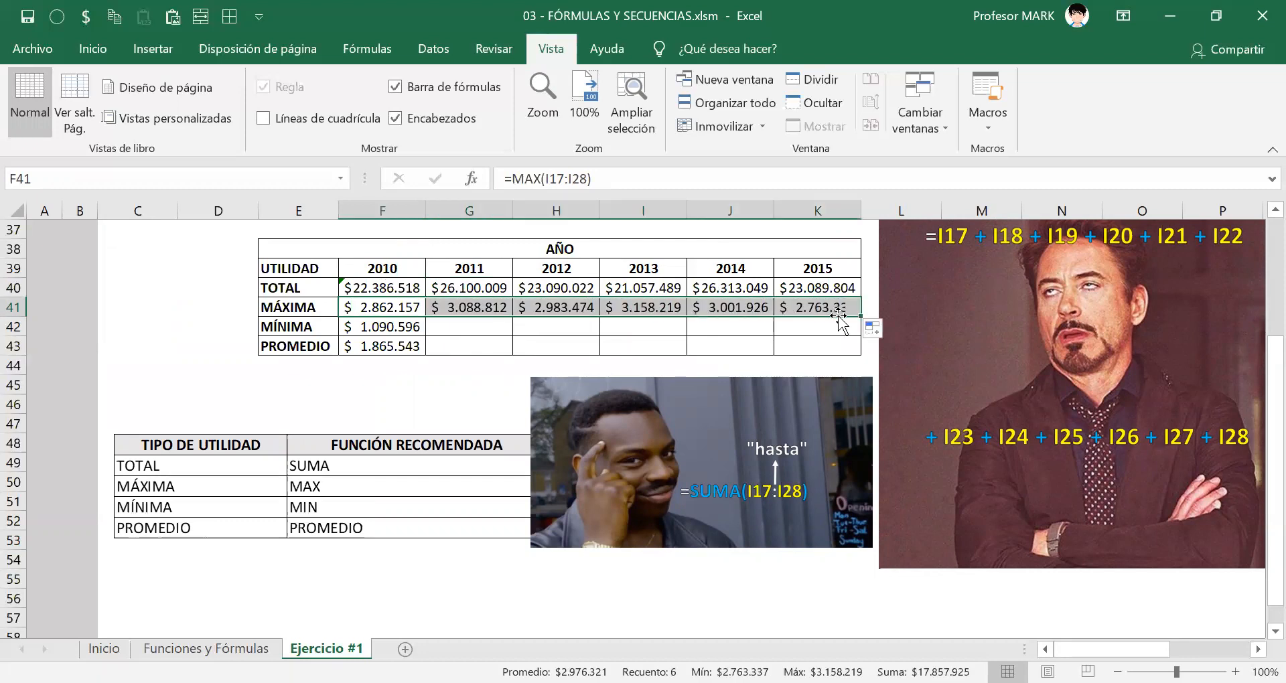
Check the column references in the MAX formulas of J41 and H41, the 2014 and 2012 maximums, and close both.
click(712, 304)
double_click(711, 305)
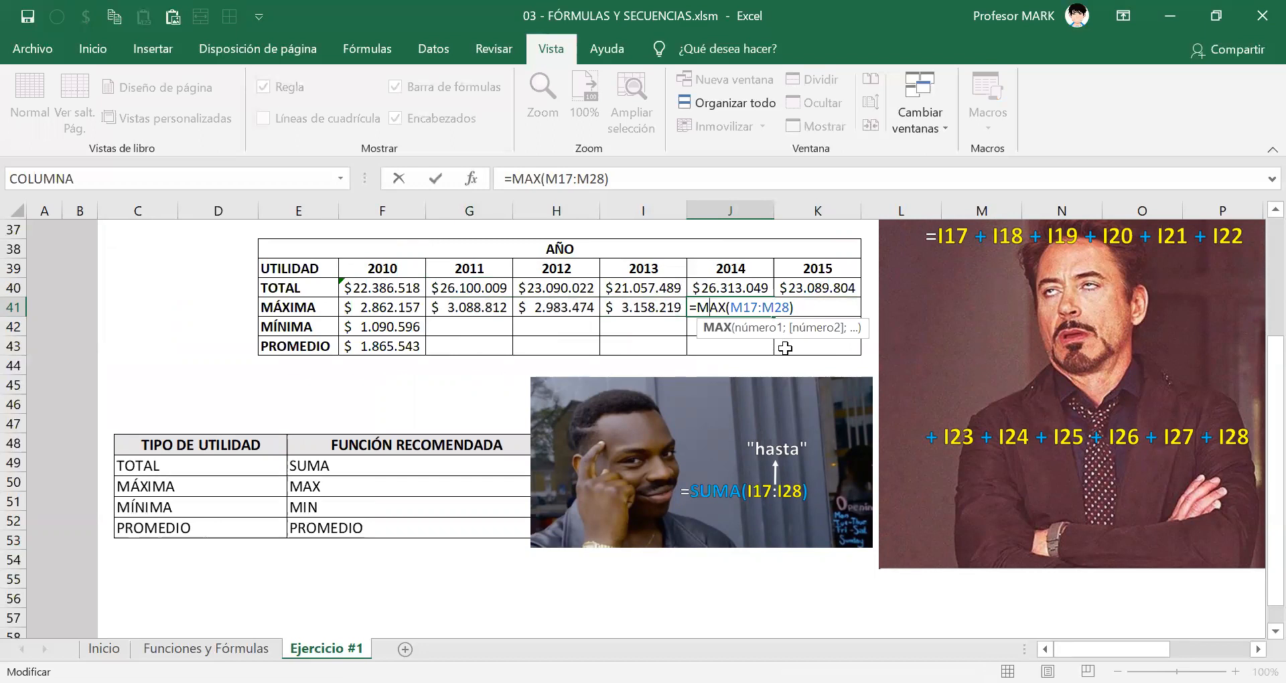
key(Escape)
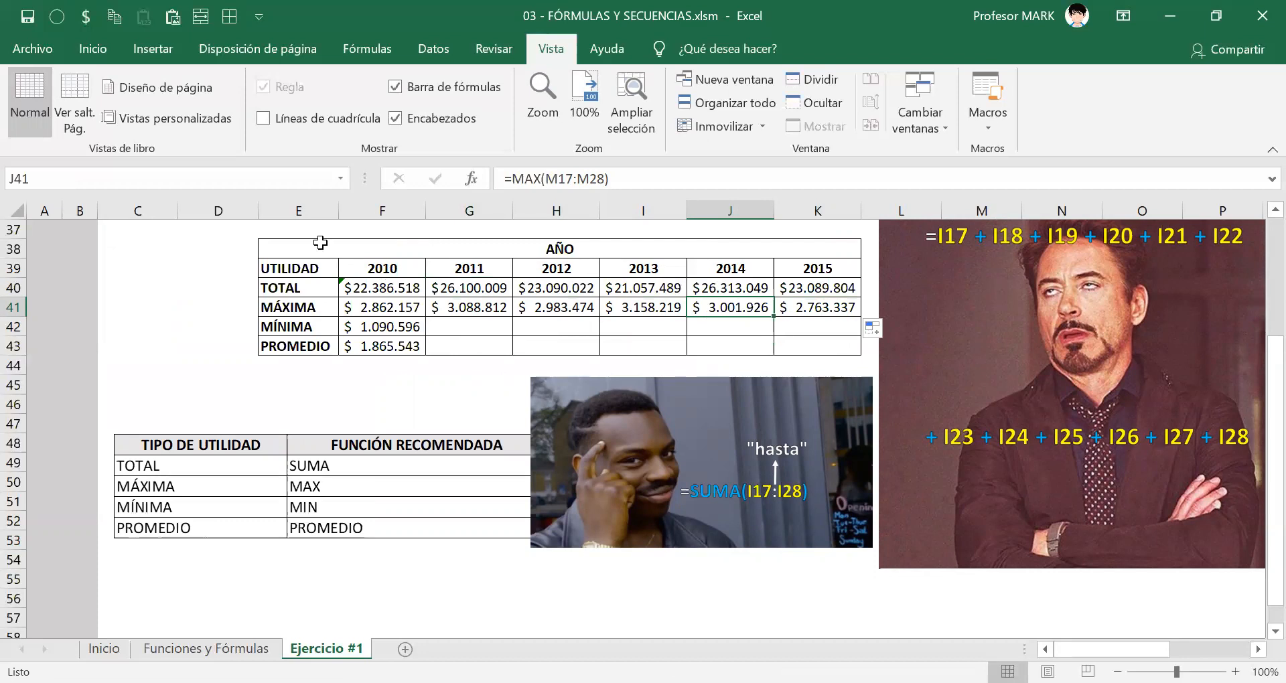
double_click(538, 307)
double_click(538, 306)
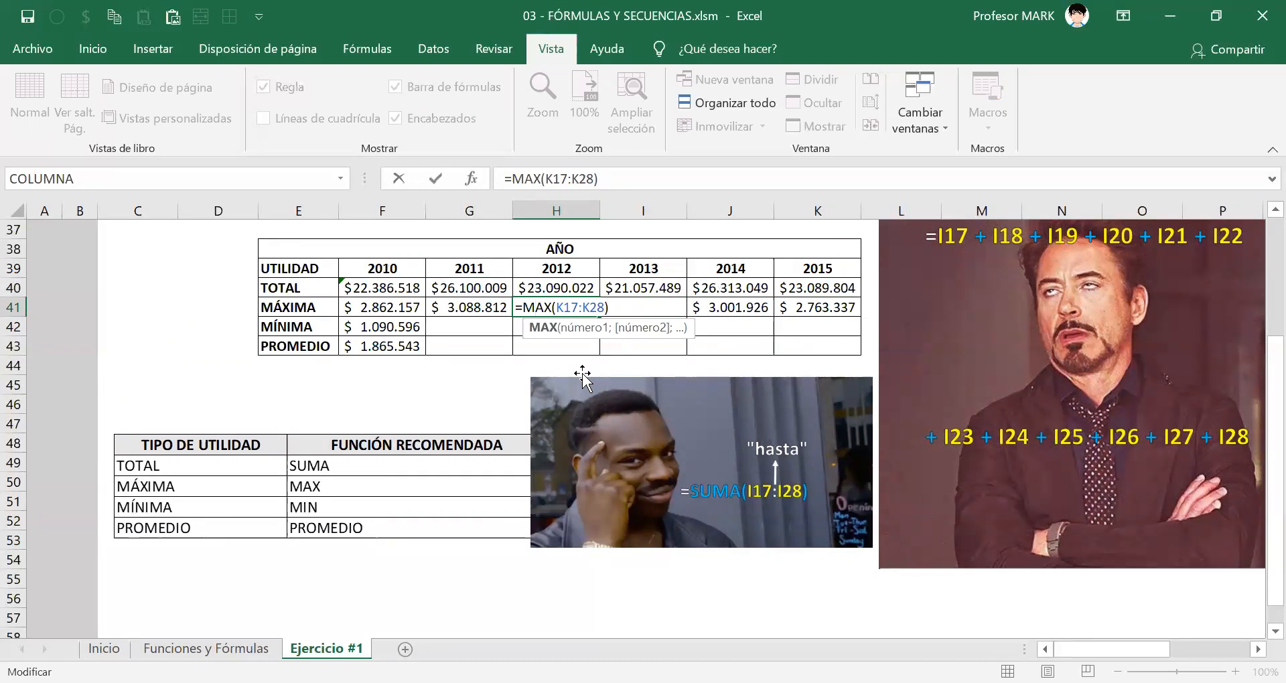
key(ctrl+Return)
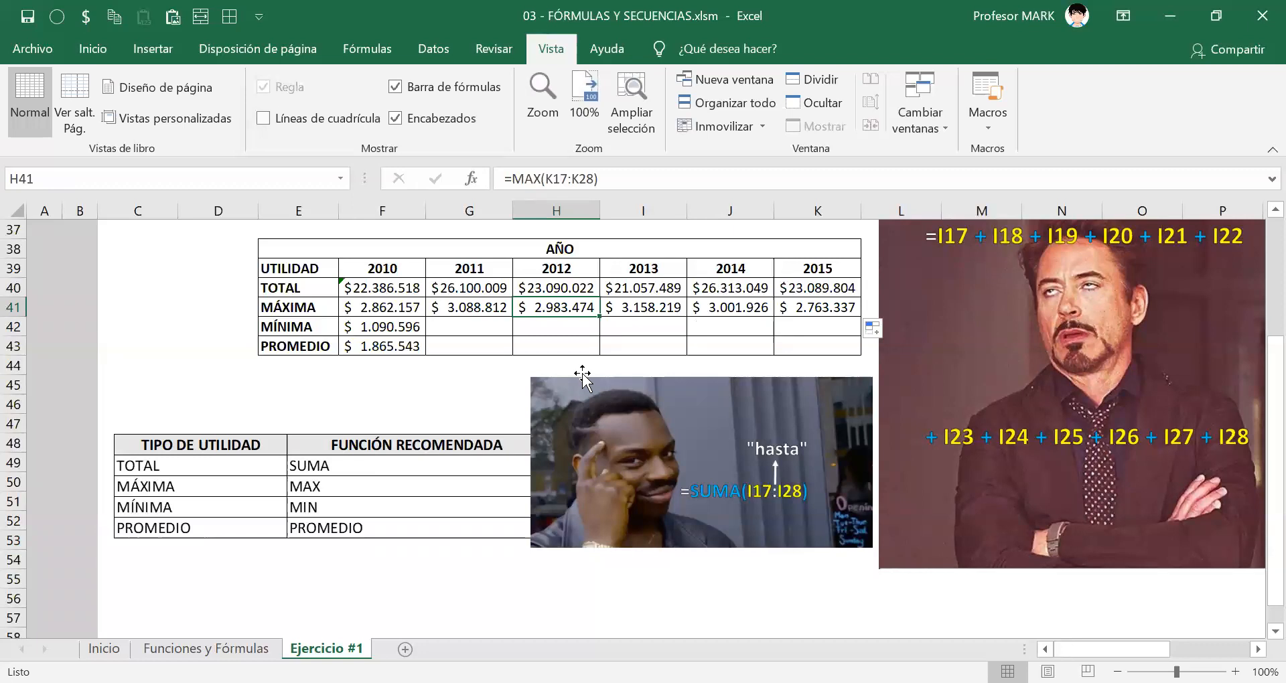
Undo the MÁXIMA and TOTAL formula fills across the 2011 to 2015 columns.
key(Left)
key(Up)
key(ctrl+shift+Right)
key(ctrl+z)
key(ctrl+z)
key(ctrl+z)
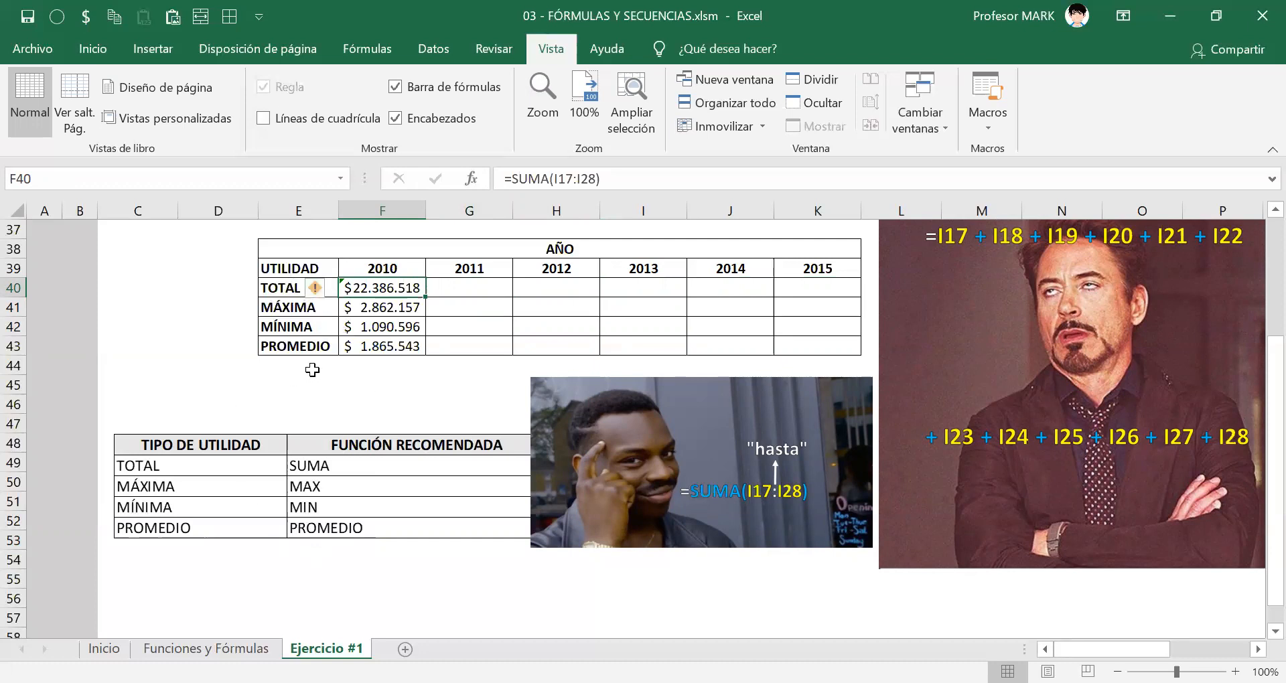
drag(314, 368, 315, 587)
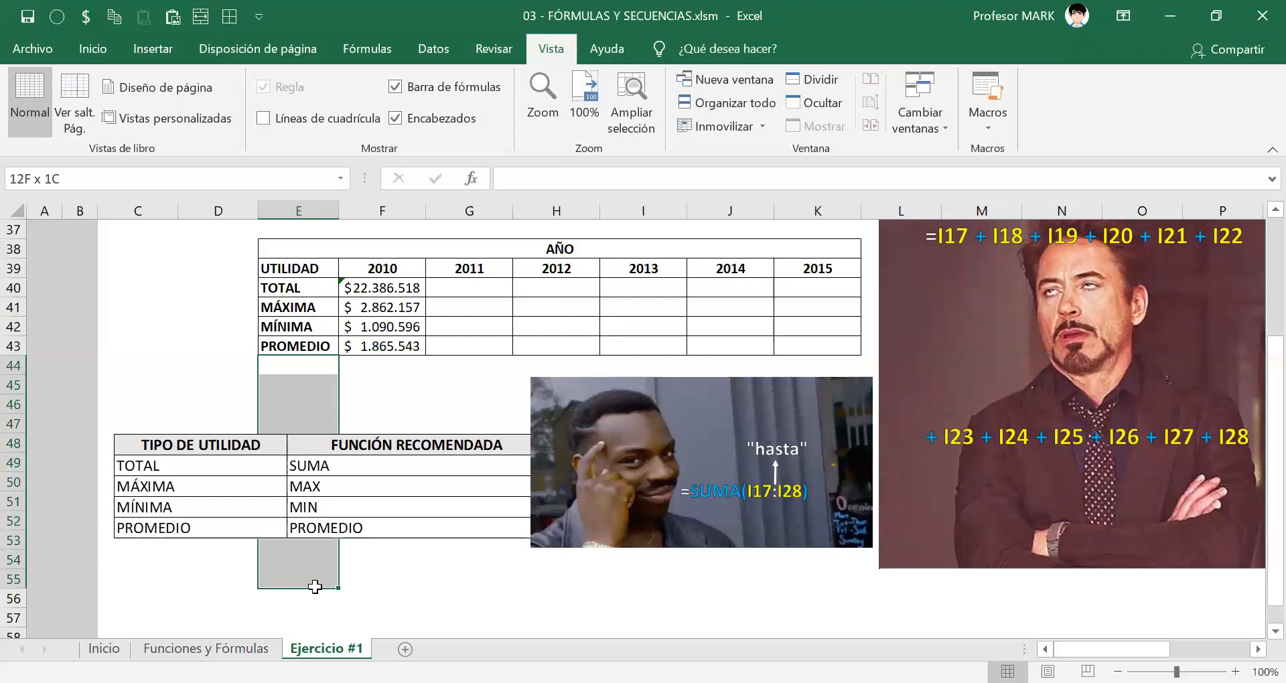
drag(383, 365, 382, 583)
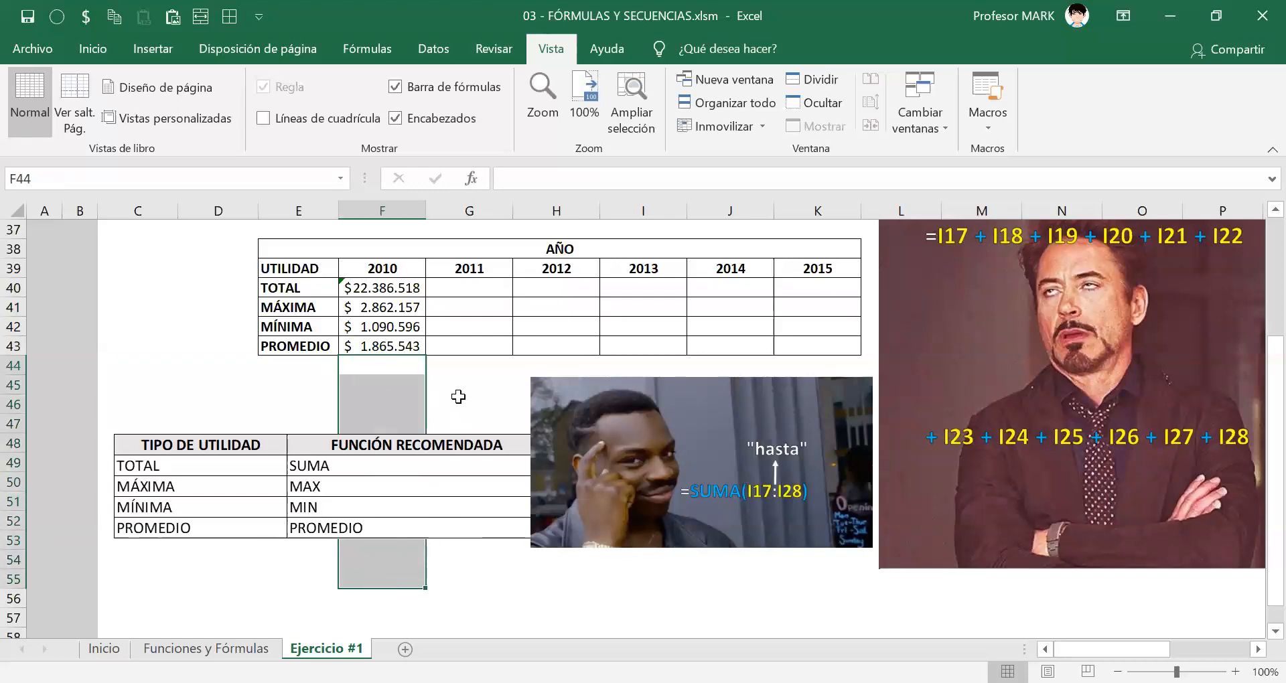
drag(293, 365, 290, 572)
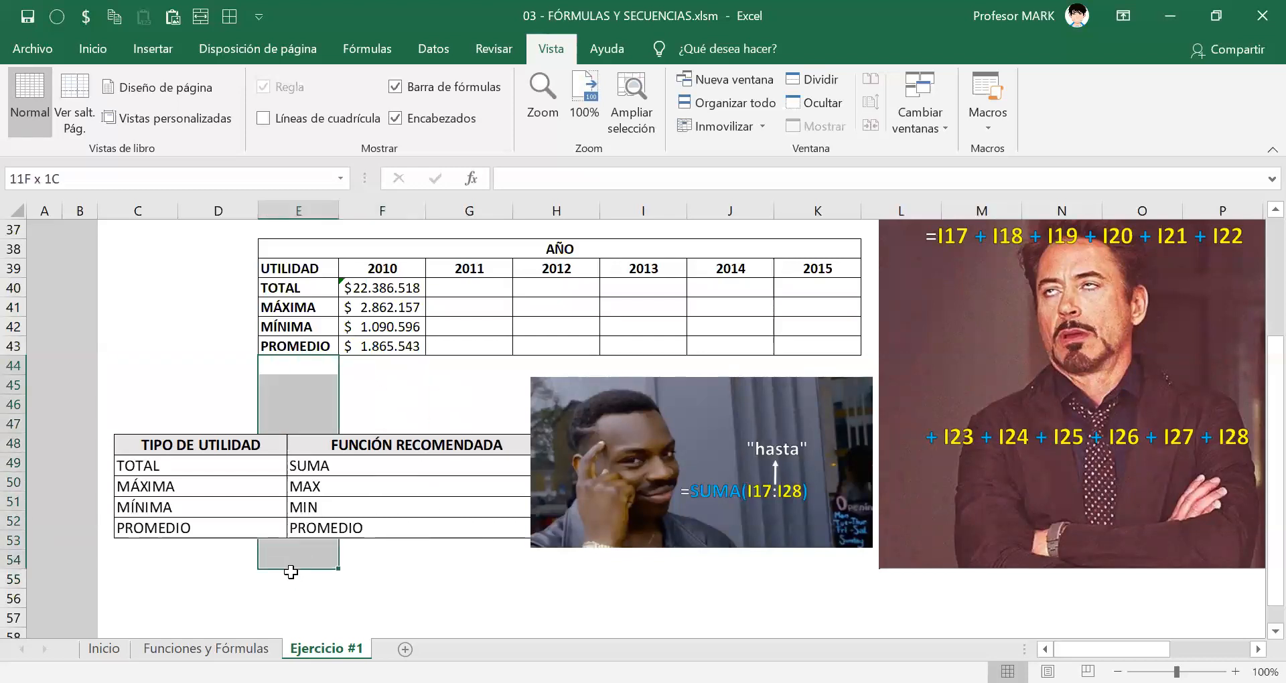
drag(395, 375, 375, 566)
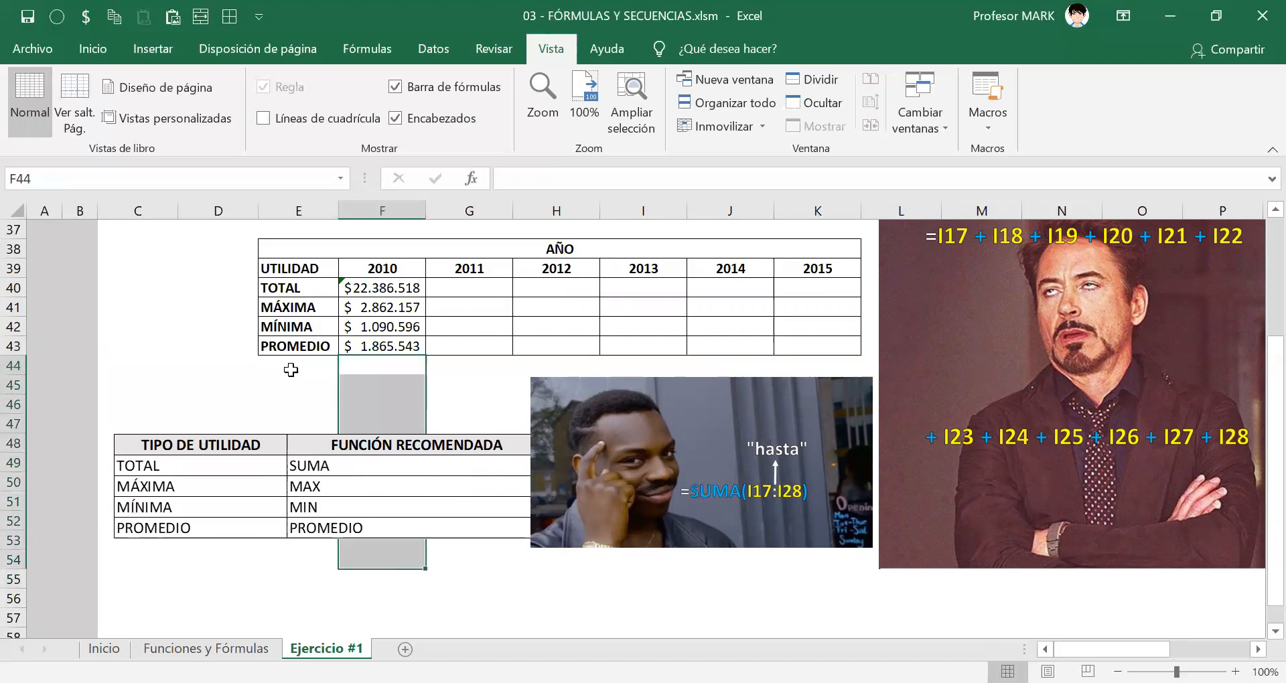
click(286, 366)
click(284, 387)
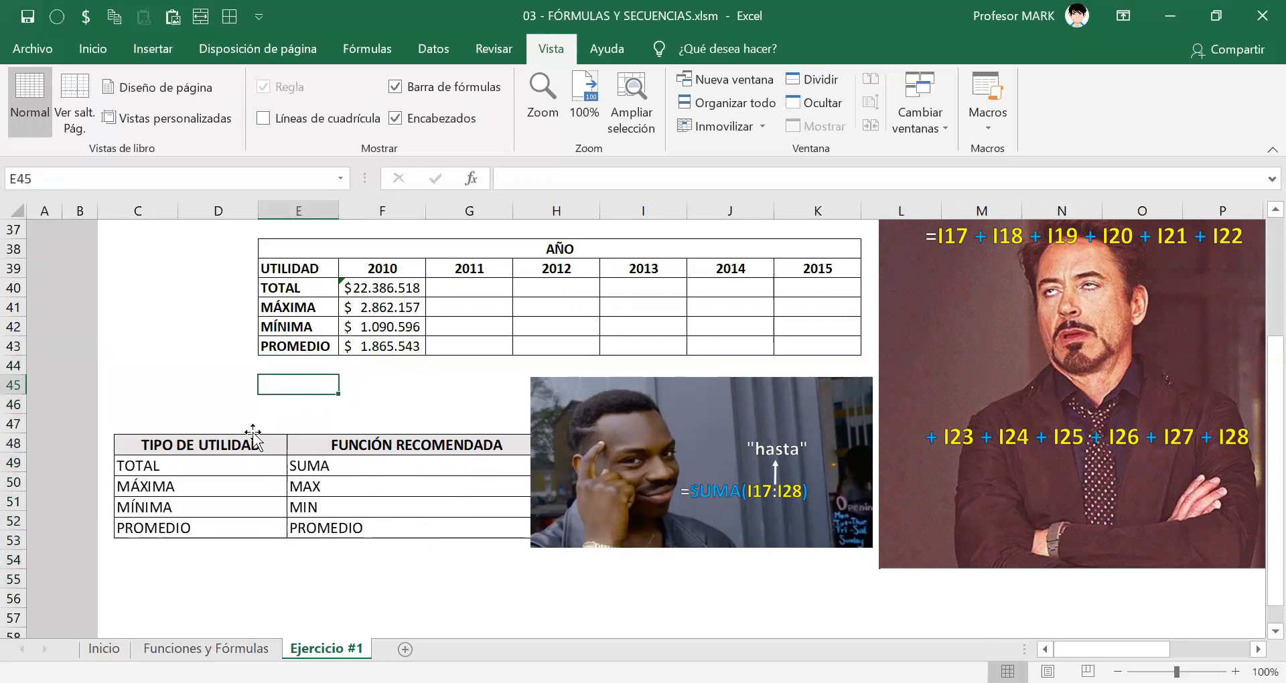
click(283, 408)
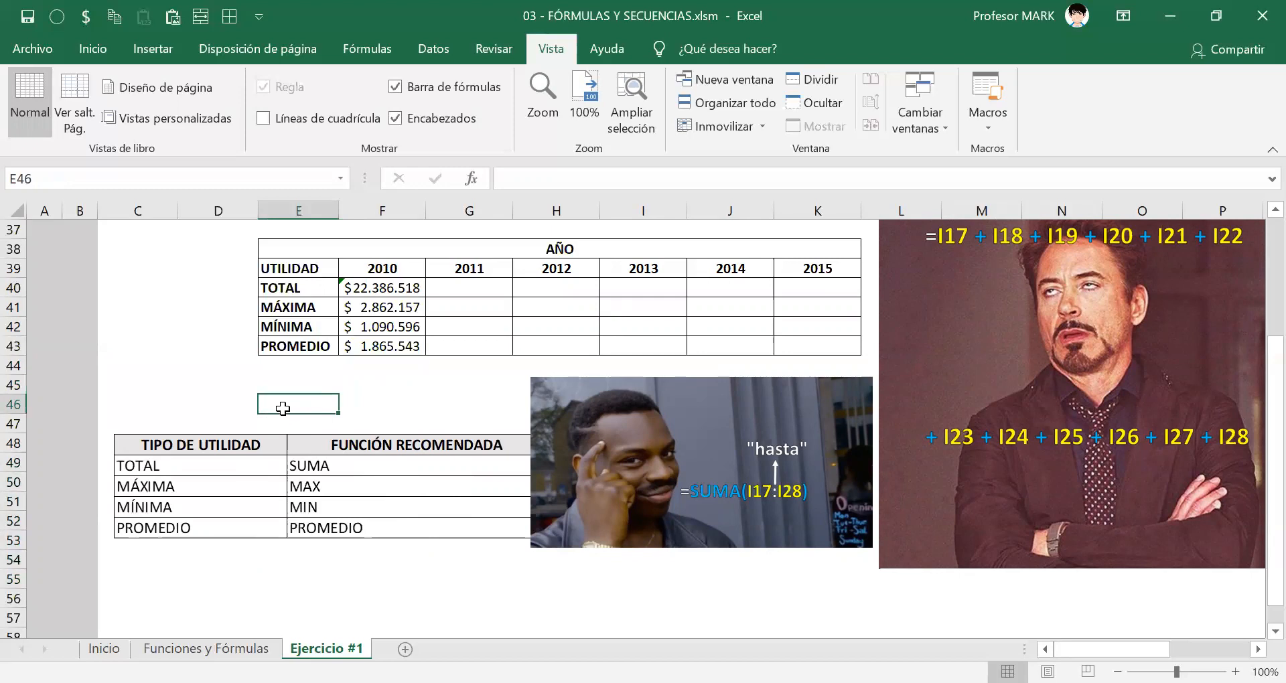
click(303, 425)
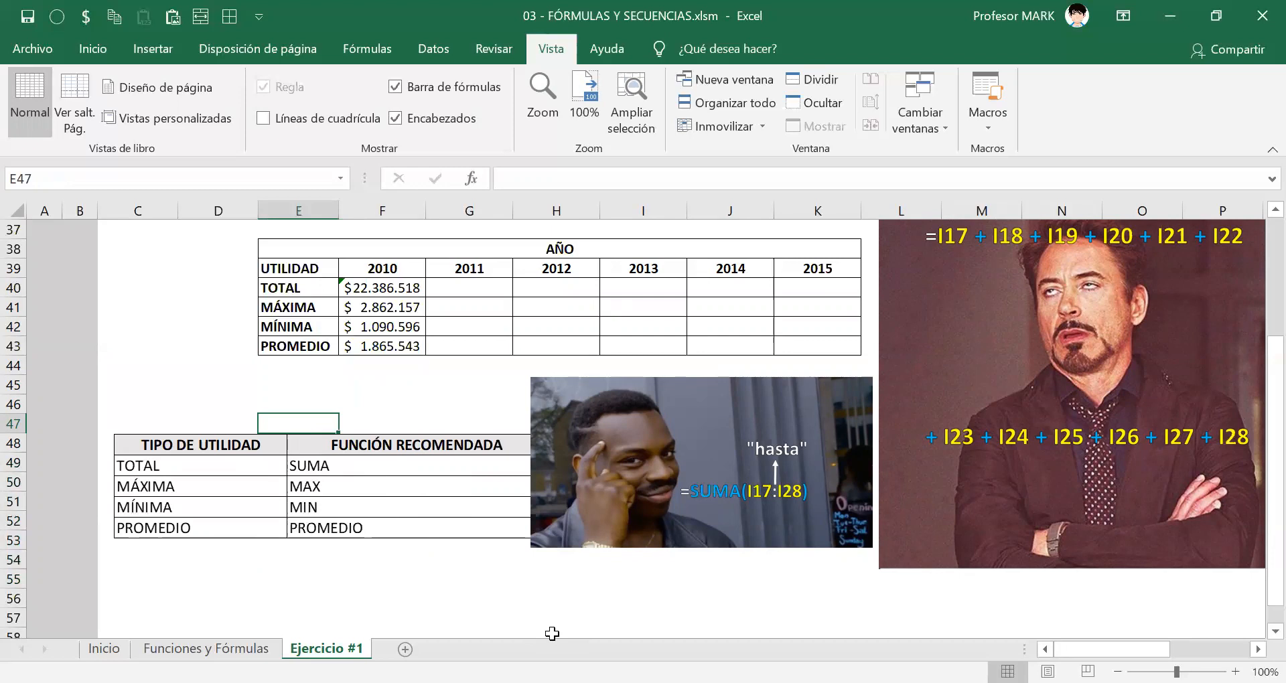
key(Down)
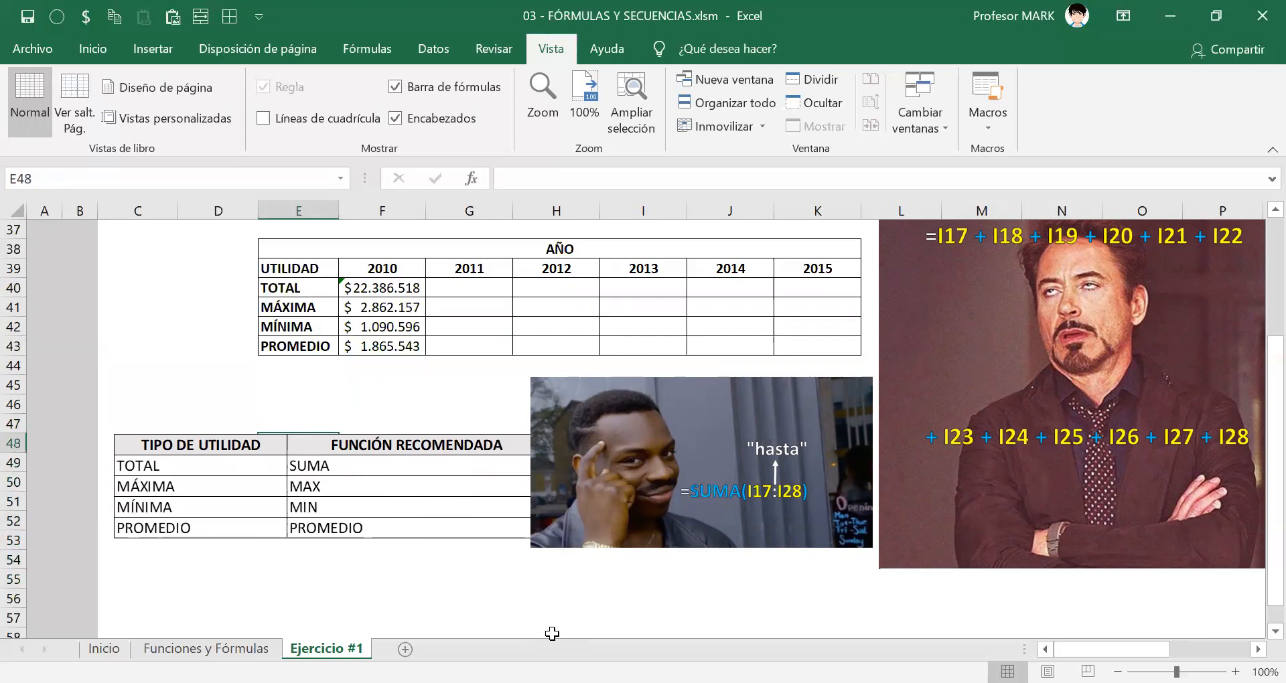
key(Down)
key(Down)
key(Down)
key(Down)
key(Down)
key(Down)
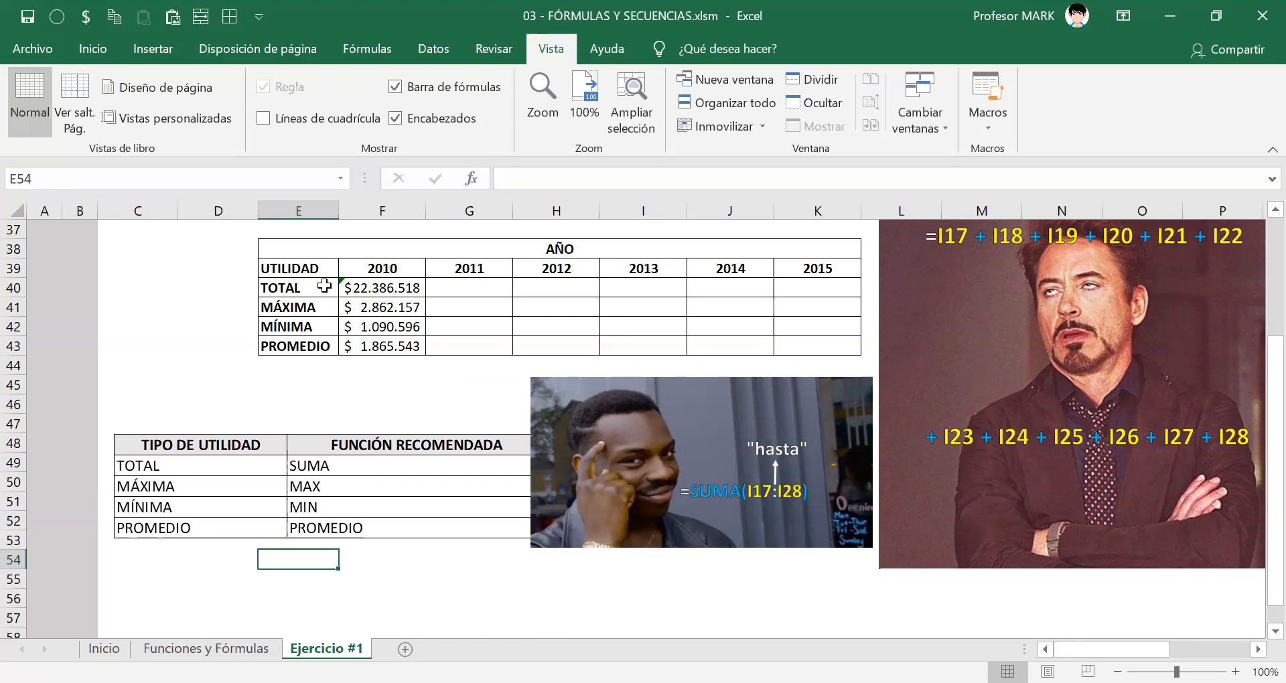
drag(358, 289, 386, 583)
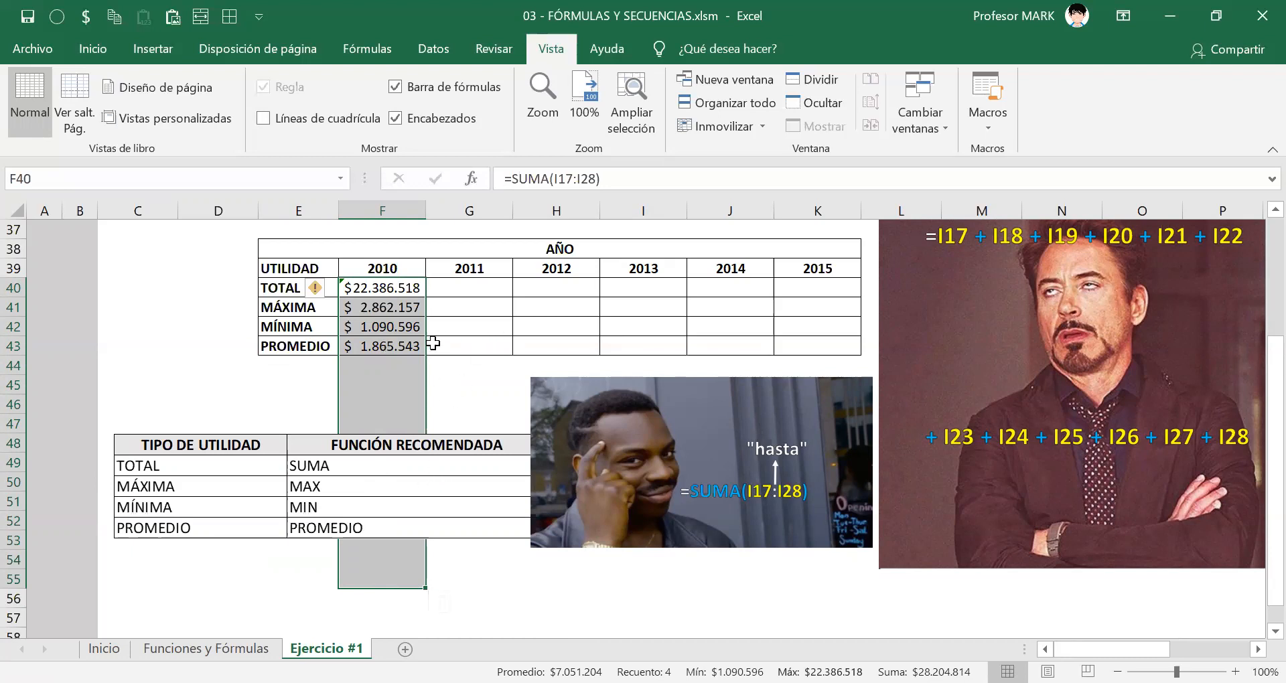
Fill the TOTAL, MÁXIMA, MÍNIMA and PROMEDIO formulas of 2010 across to 2015 in column K, one row at a time.
click(420, 290)
drag(424, 303, 721, 299)
click(414, 308)
drag(425, 316, 842, 315)
click(414, 328)
drag(425, 336, 871, 348)
click(376, 347)
drag(425, 355, 841, 355)
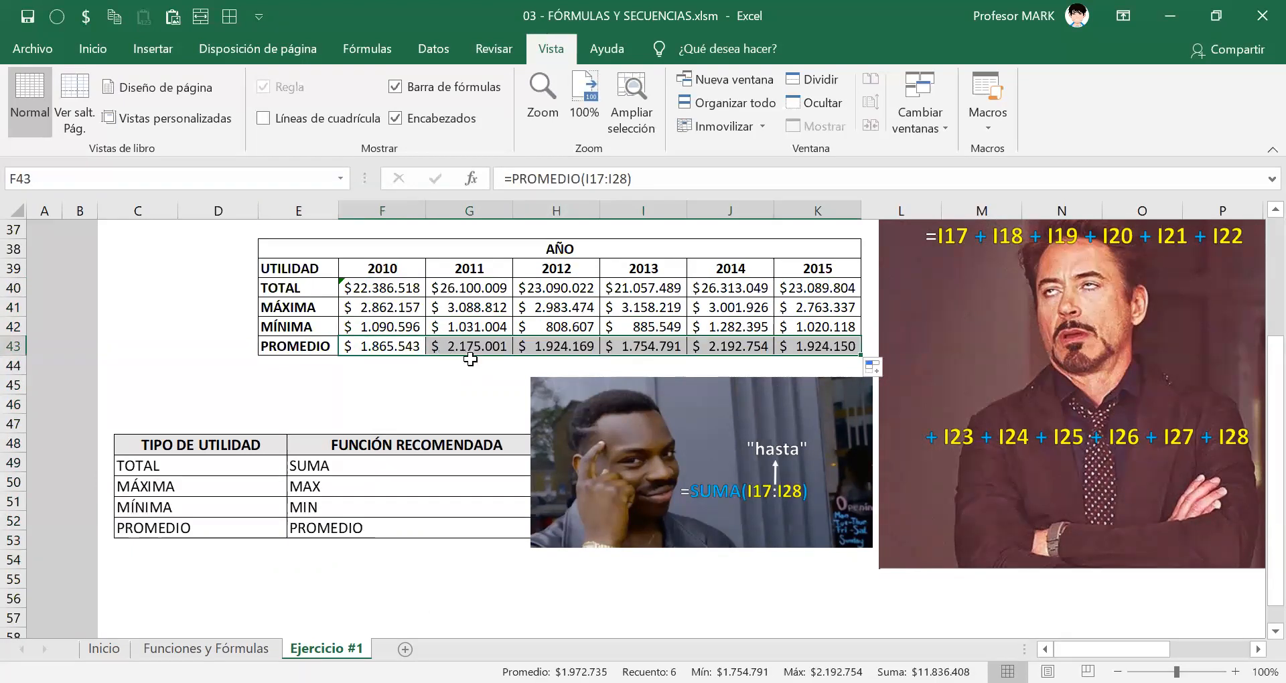
Clear the 2011 to 2015 formulas from G40:K43.
drag(449, 285, 818, 354)
key(Delete)
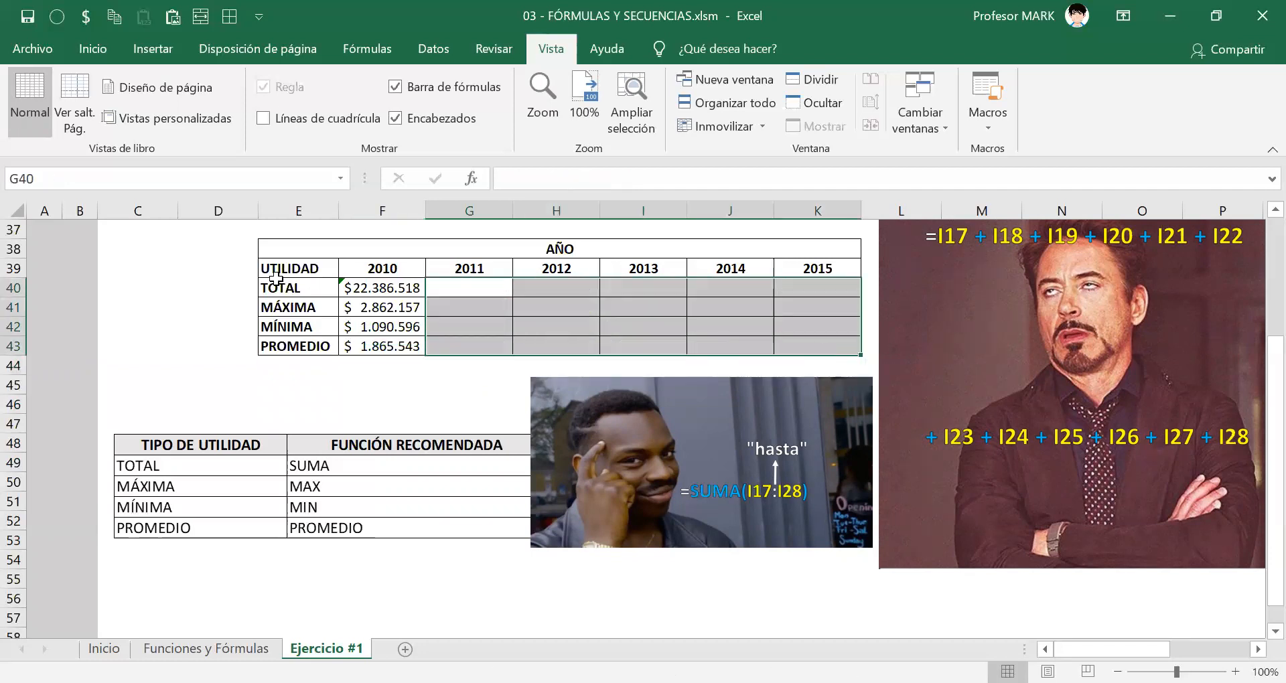
Select F40:K43 and fill the four 2010 formulas to the right through 2015 in a single operation.
click(390, 290)
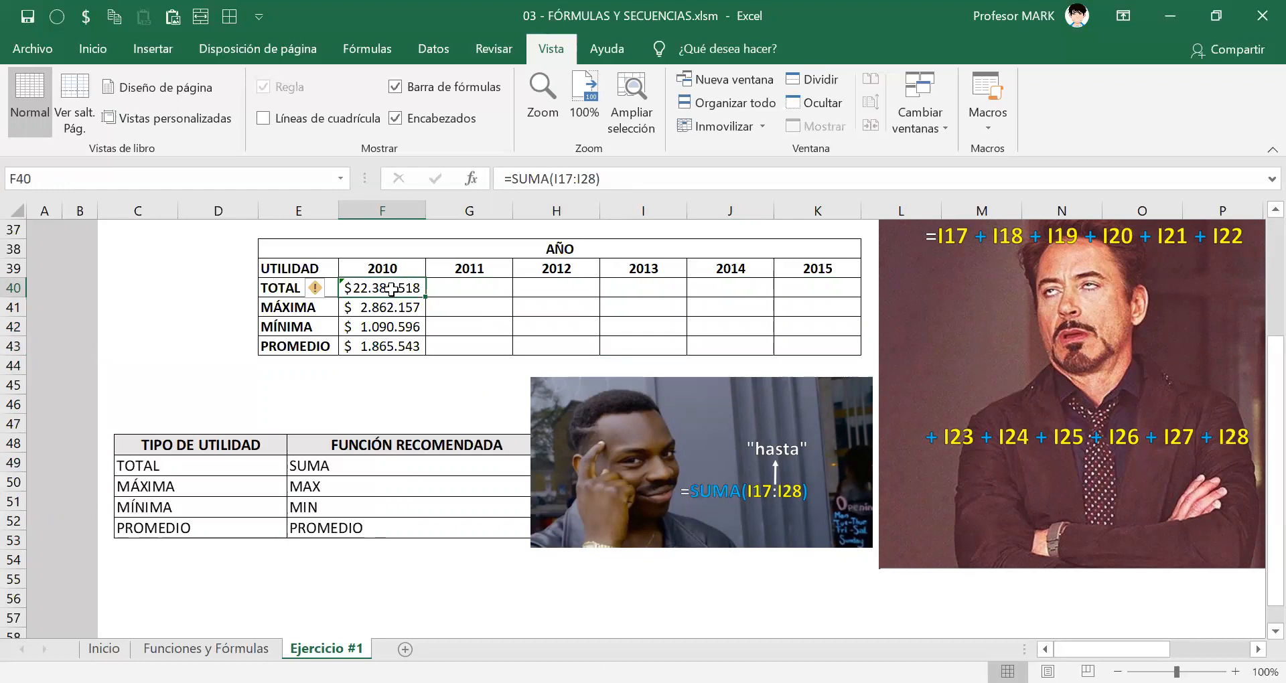
key(shift+Down)
key(shift+Down)
key(shift+Down)
key(shift+Right)
key(shift+Right)
key(shift+Right)
key(shift+Right)
key(shift+Right)
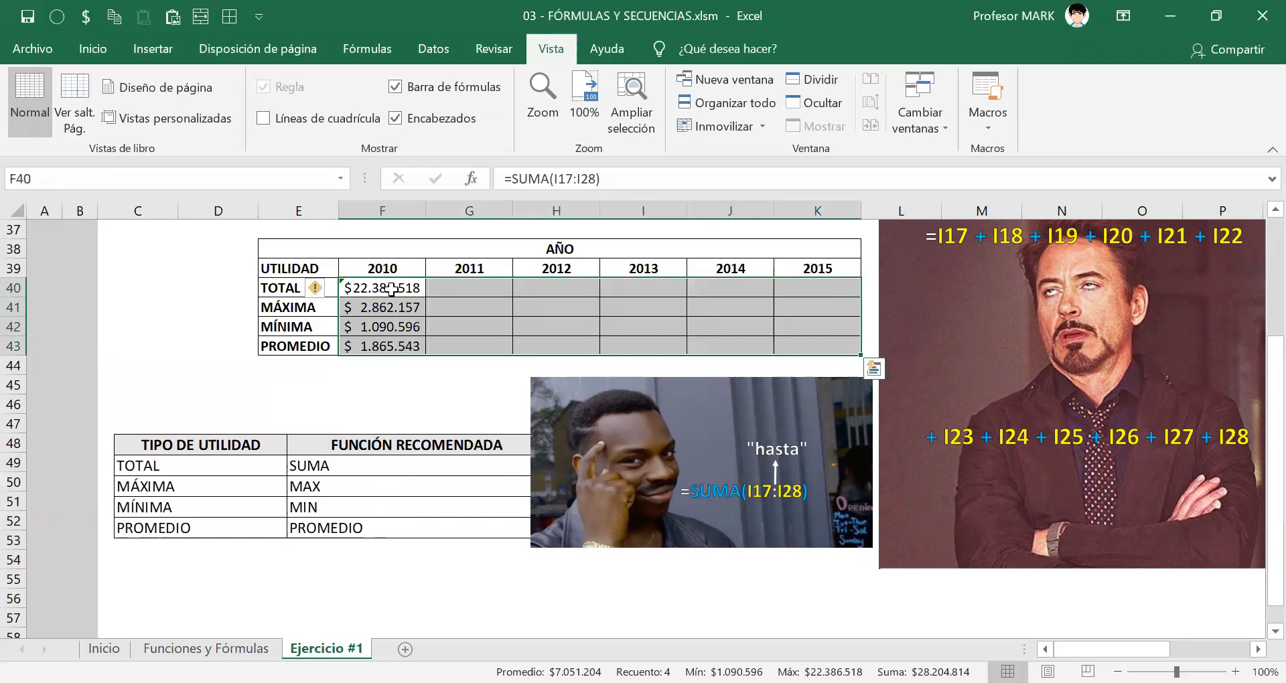
key(ctrl+r)
Delete the filled formulas in all four rows for 2011 through 2015 and return to F40.
key(Right)
key(shift+Right)
key(shift+Right)
key(shift+Right)
key(shift+Right)
key(shift+Down)
key(shift+Down)
key(shift+Down)
key(Delete)
click(392, 288)
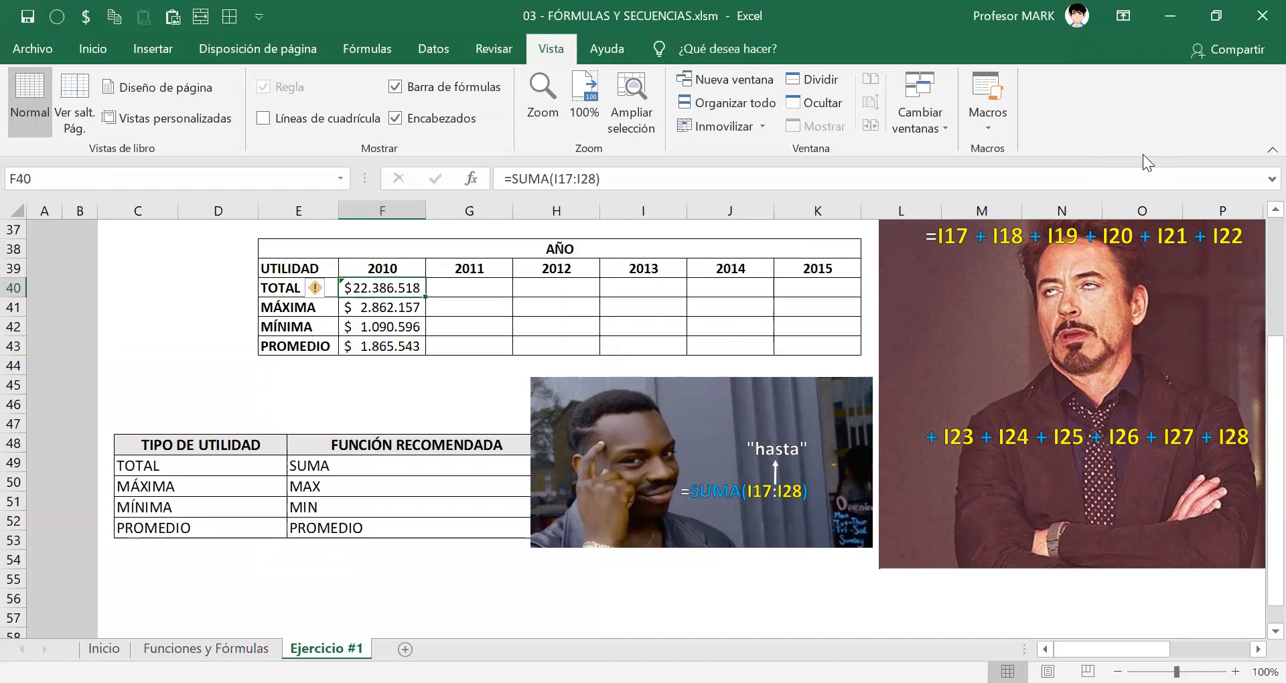
Inspect the SUMA formula of the 2010 TOTAL in F40, close it and return to that cell.
double_click(382, 288)
key(Return)
click(554, 332)
click(398, 288)
key(ctrl+shift+3)
mouse_move(357, 269)
mouse_down()
mouse_move(336, 276)
mouse_move(368, 299)
mouse_move(422, 293)
mouse_move(391, 259)
mouse_move(355, 263)
mouse_move(344, 300)
mouse_up()
drag(402, 229, 383, 277)
mouse_move(429, 240)
mouse_down()
mouse_move(436, 279)
mouse_move(436, 260)
mouse_up()
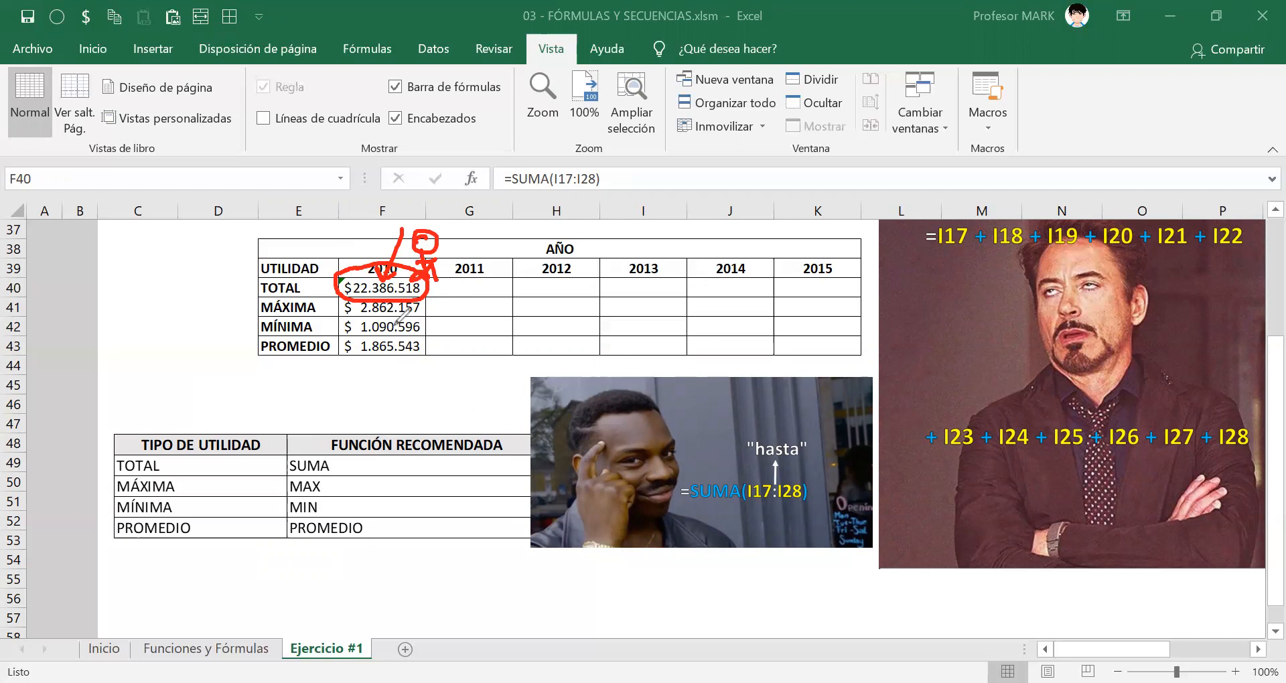
mouse_move(430, 293)
mouse_down()
mouse_move(438, 353)
mouse_move(445, 339)
mouse_up()
key(Escape)
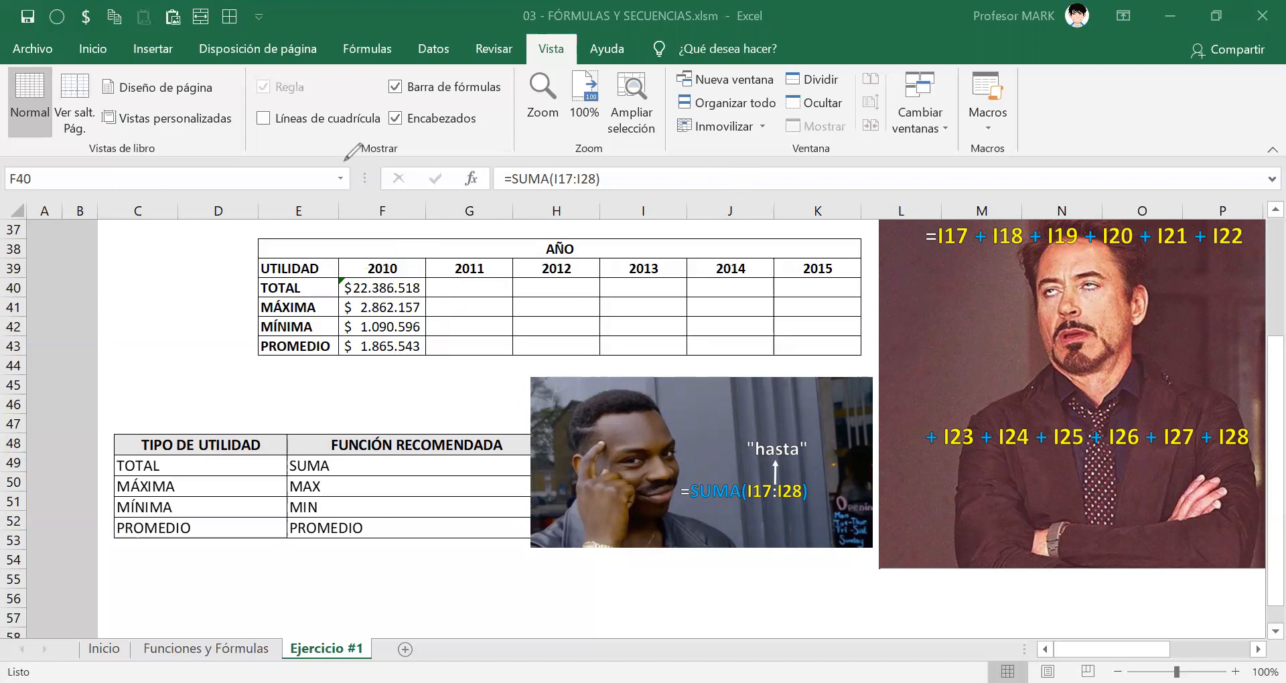
click(372, 288)
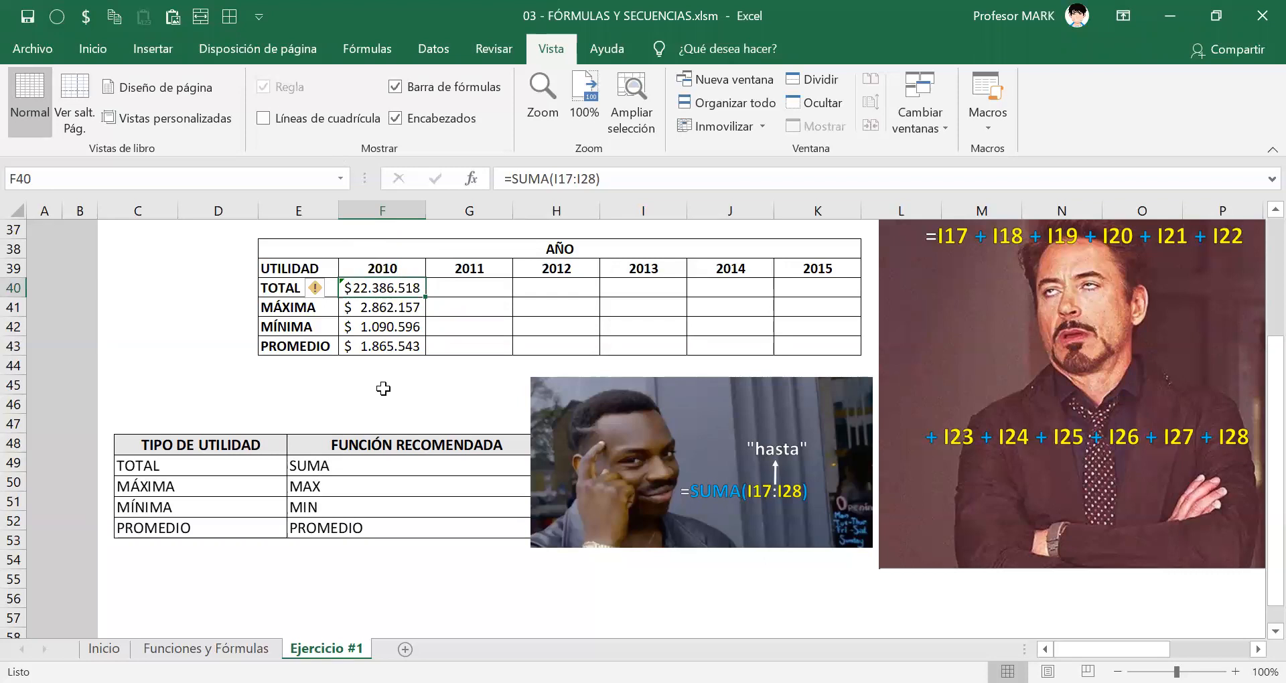
drag(381, 307, 381, 349)
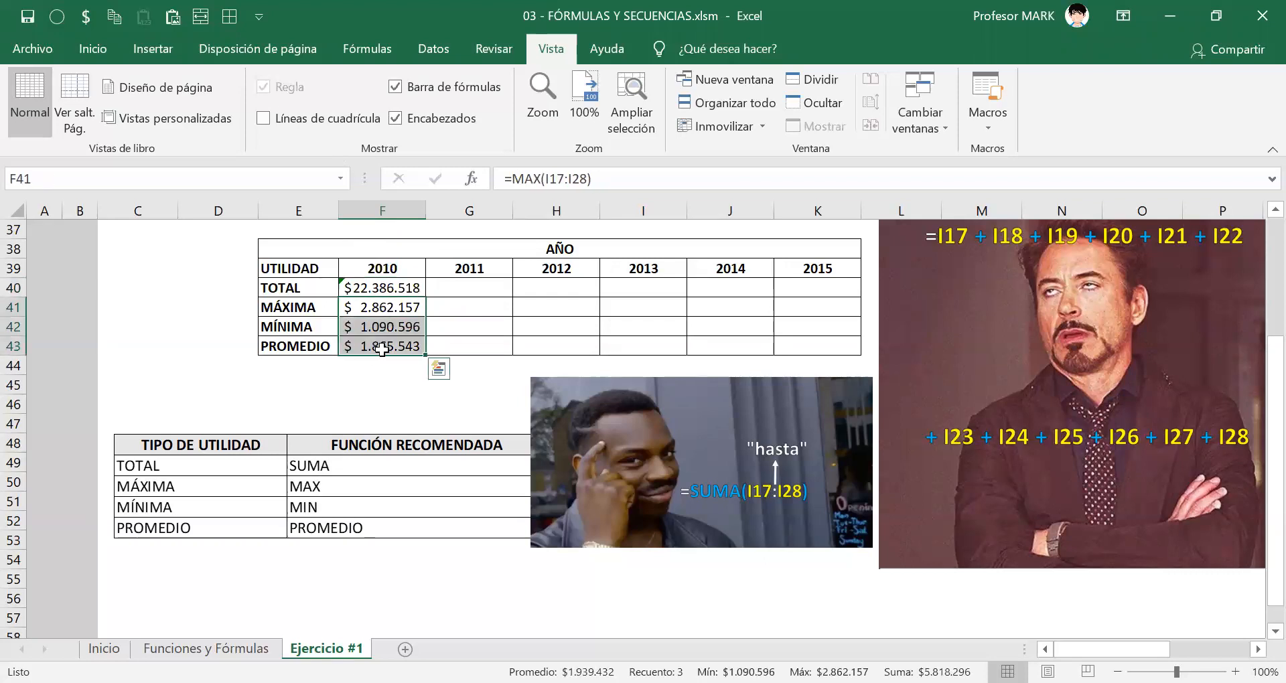
click(384, 287)
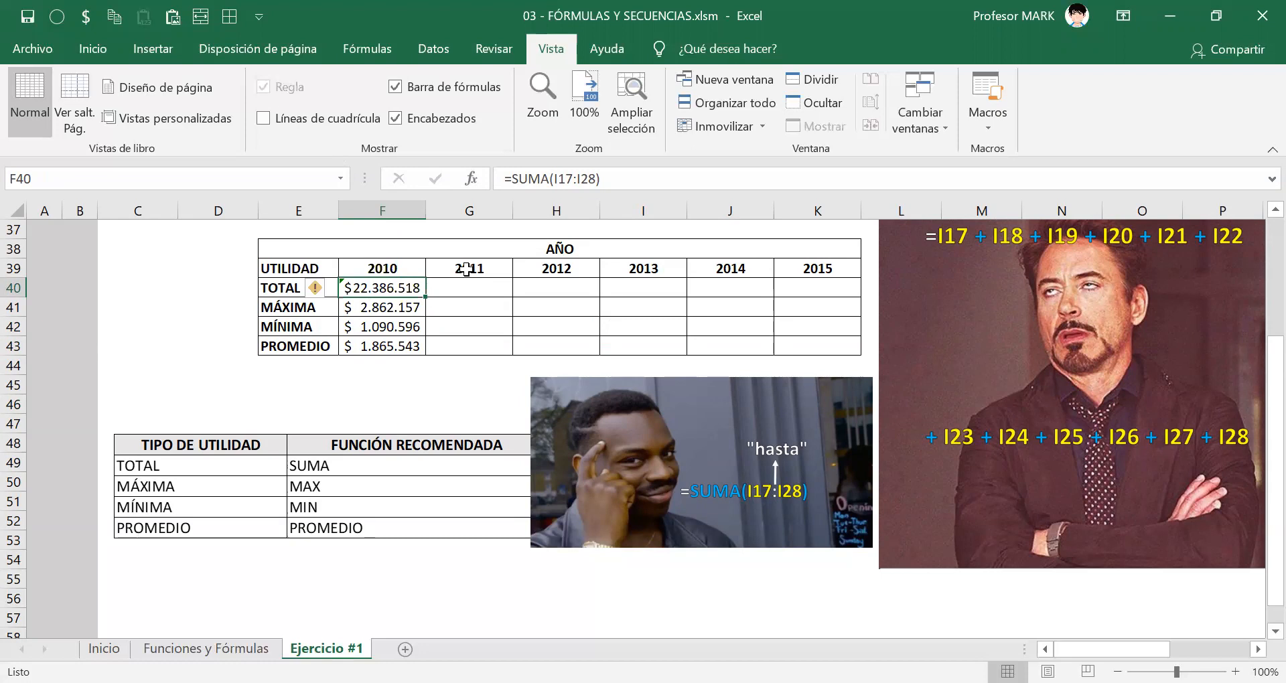
key(ctrl+shift+Down)
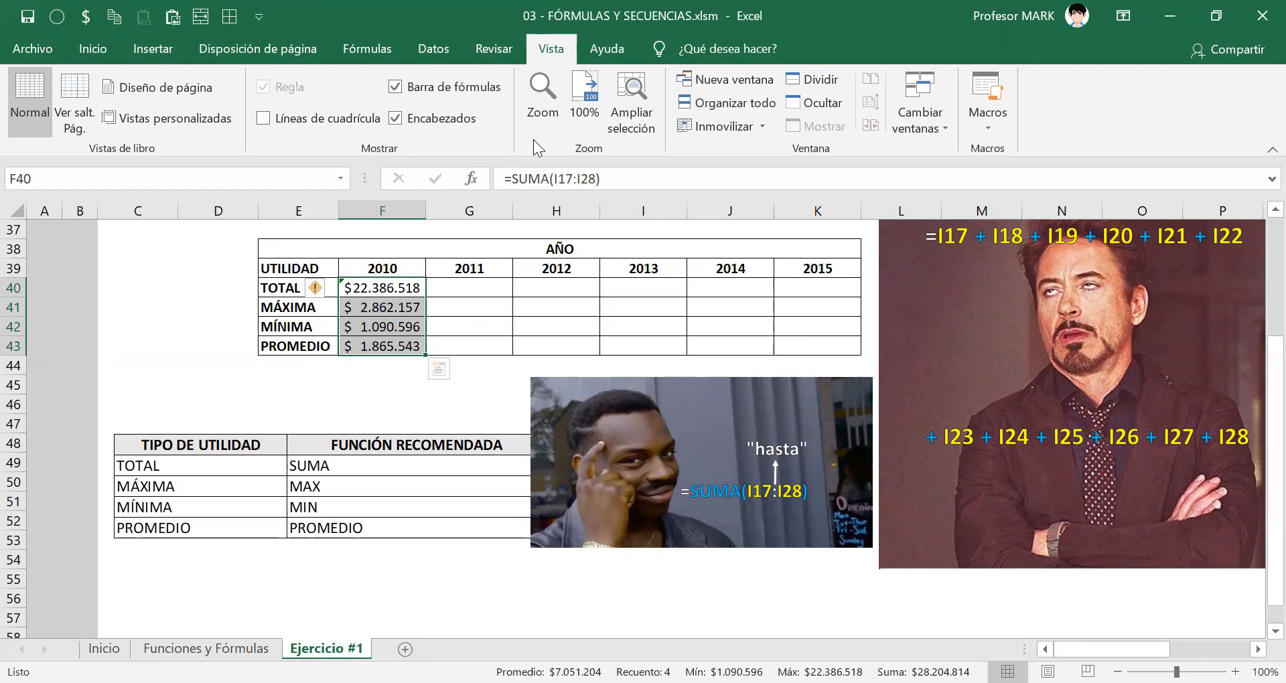
mouse_move(453, 312)
mouse_down()
mouse_move(692, 302)
mouse_move(821, 313)
mouse_up()
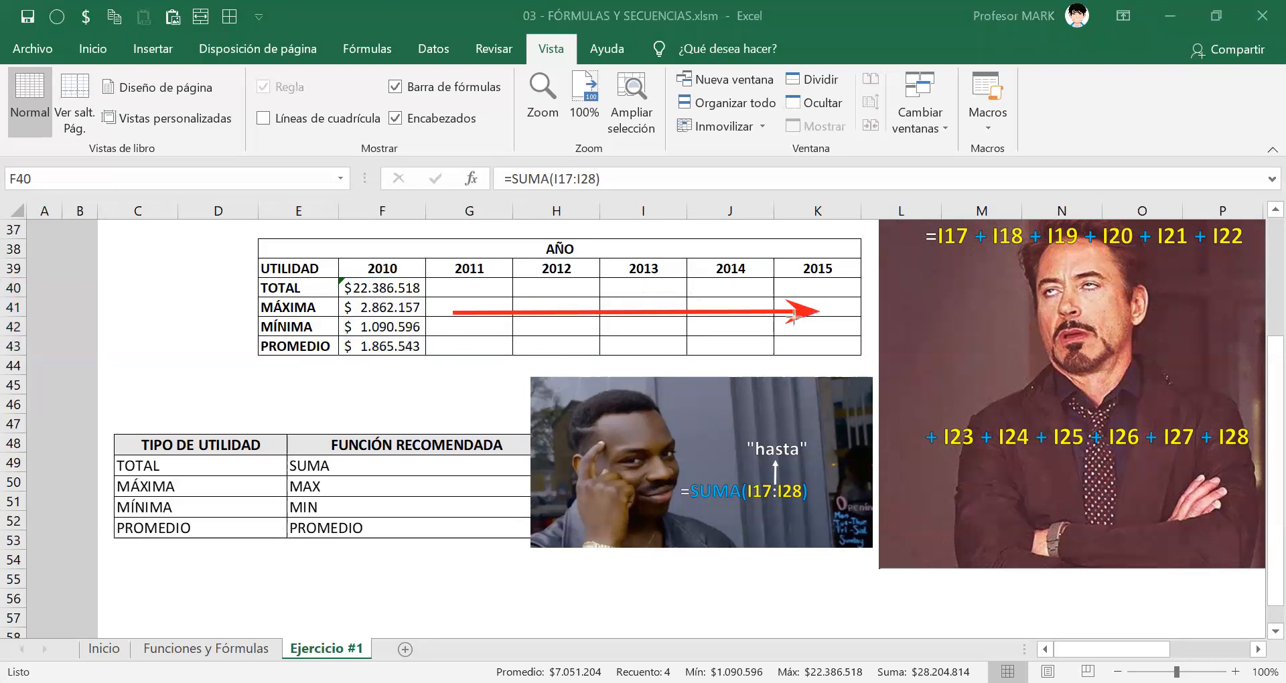
drag(470, 353, 854, 345)
drag(480, 282, 828, 282)
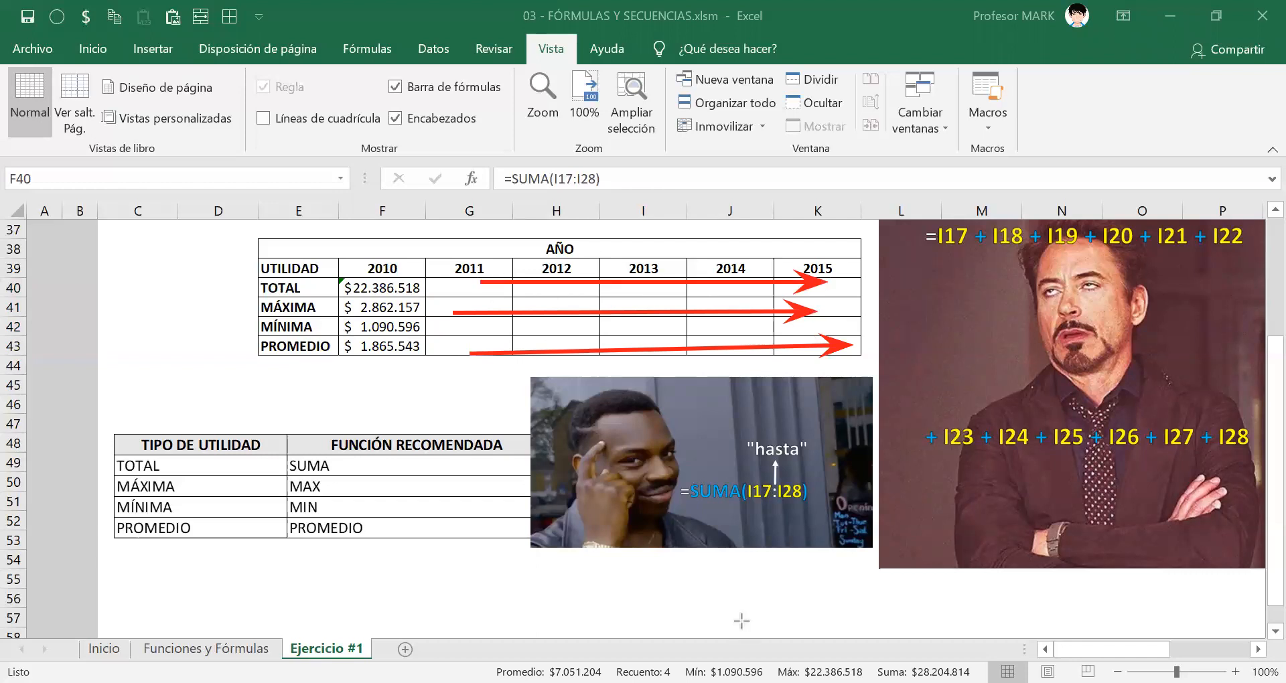
key(Escape)
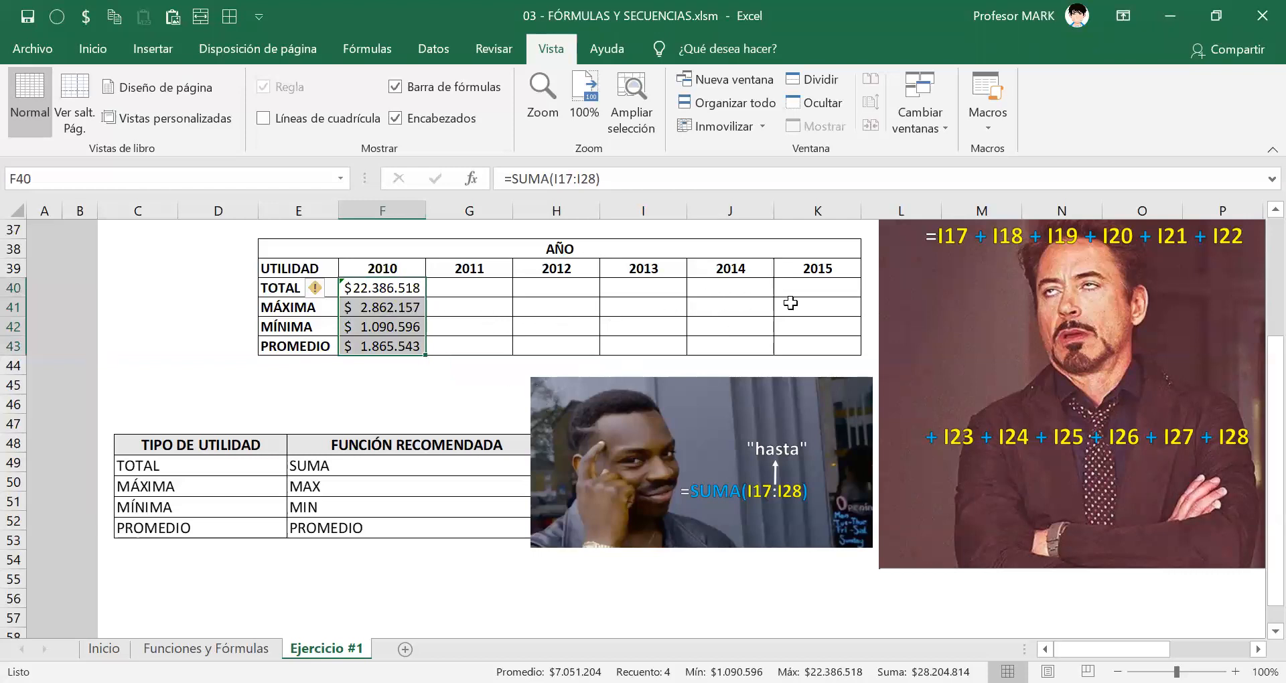
drag(477, 285, 808, 345)
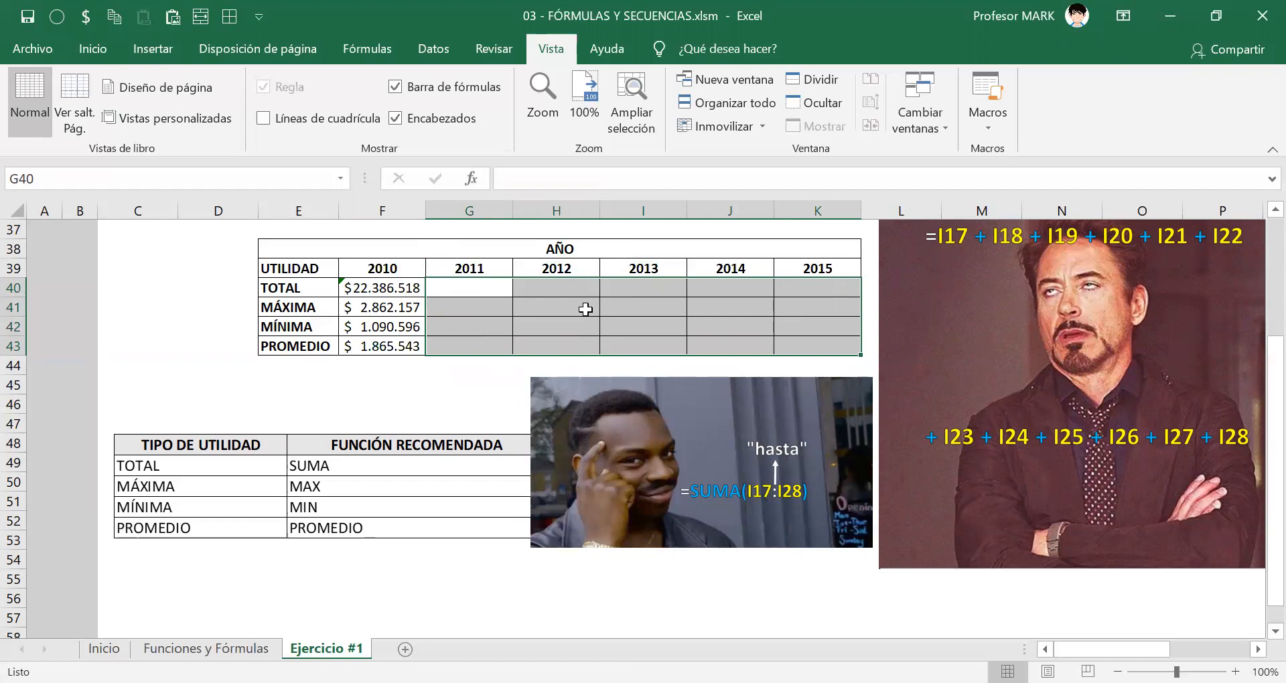
drag(370, 288, 378, 344)
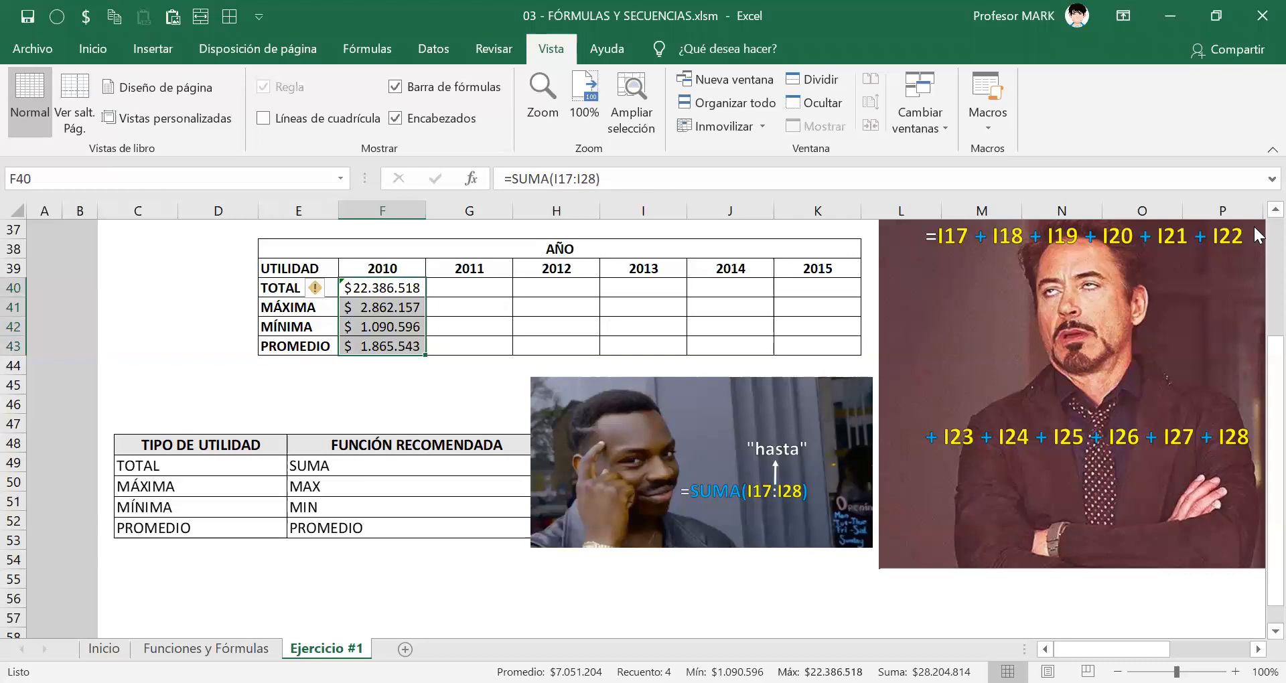
scroll(1258, 235, right, 5)
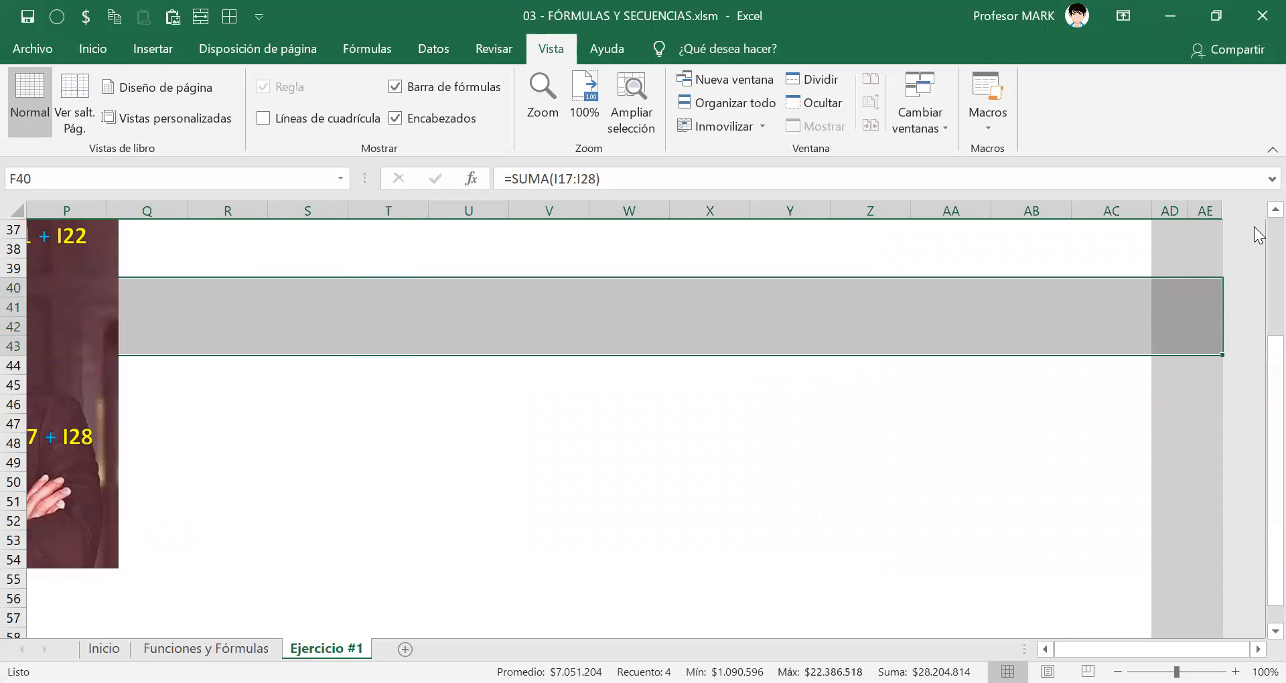
scroll(1258, 235, left, 4)
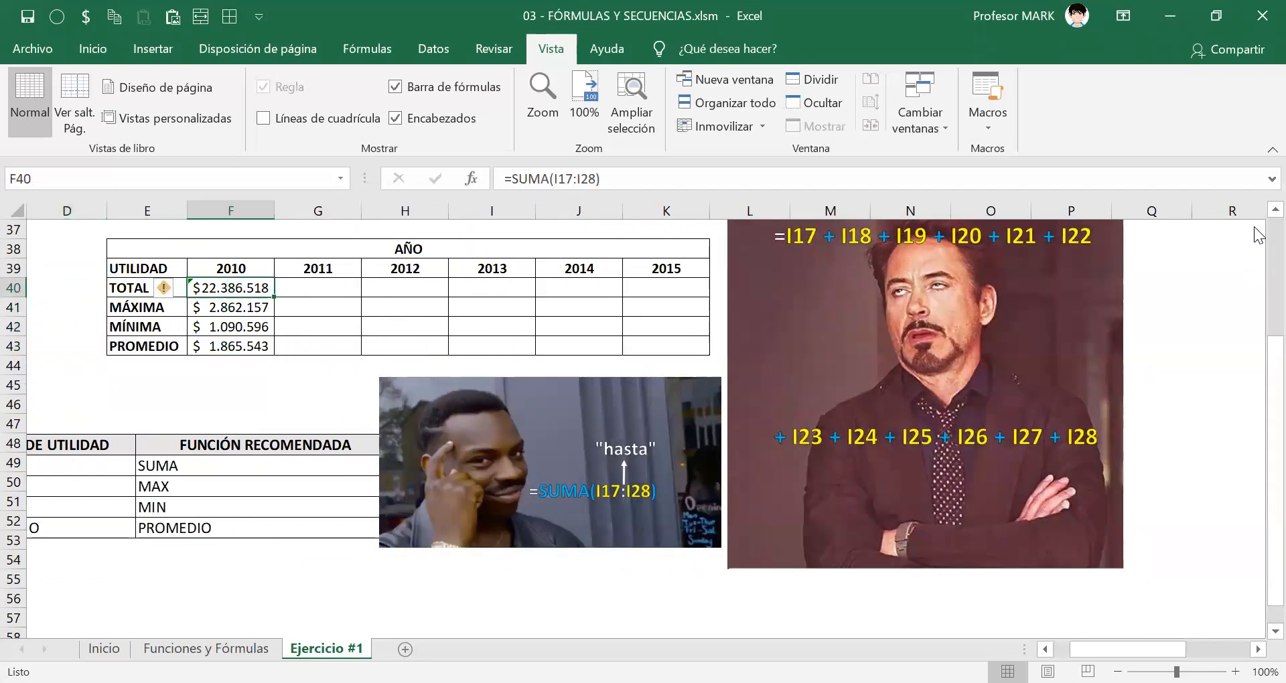
Select F40:K43 and fill the four 2010 profit formulas to the right through 2015.
key(shift+Down)
key(shift+Down)
key(shift+Down)
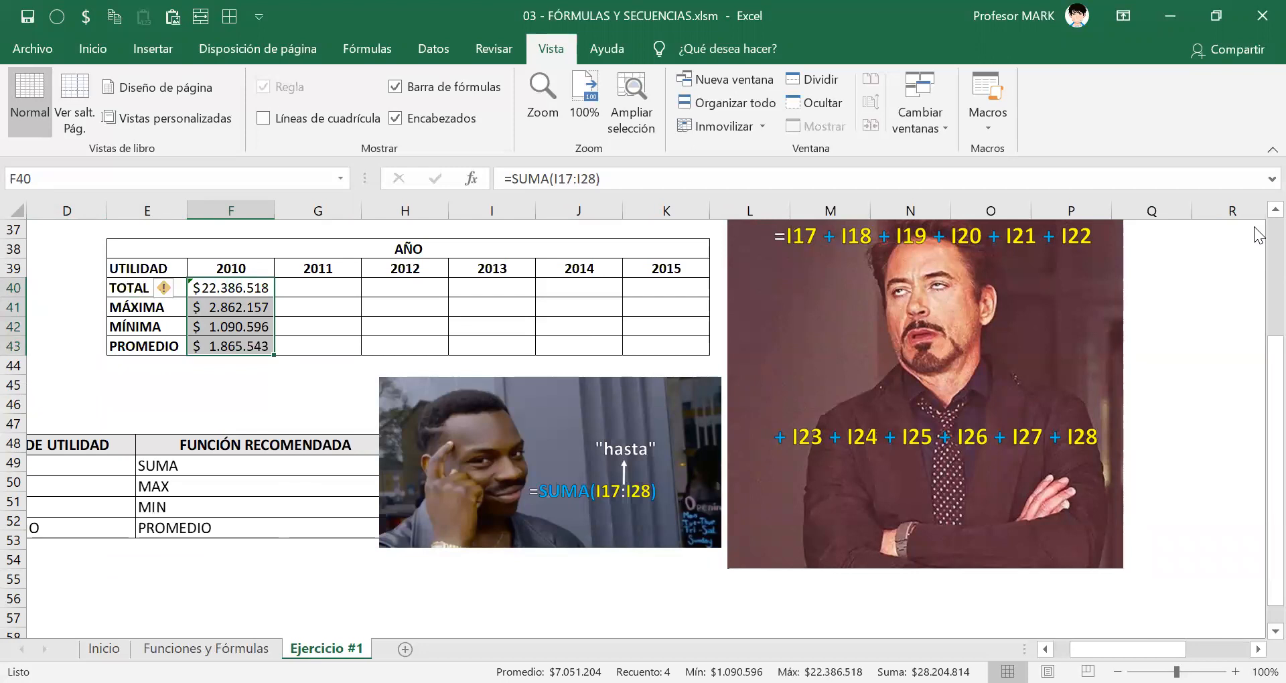
key(shift+Right)
key(shift+Right)
key(shift+Right)
key(shift+Right)
key(shift+Right)
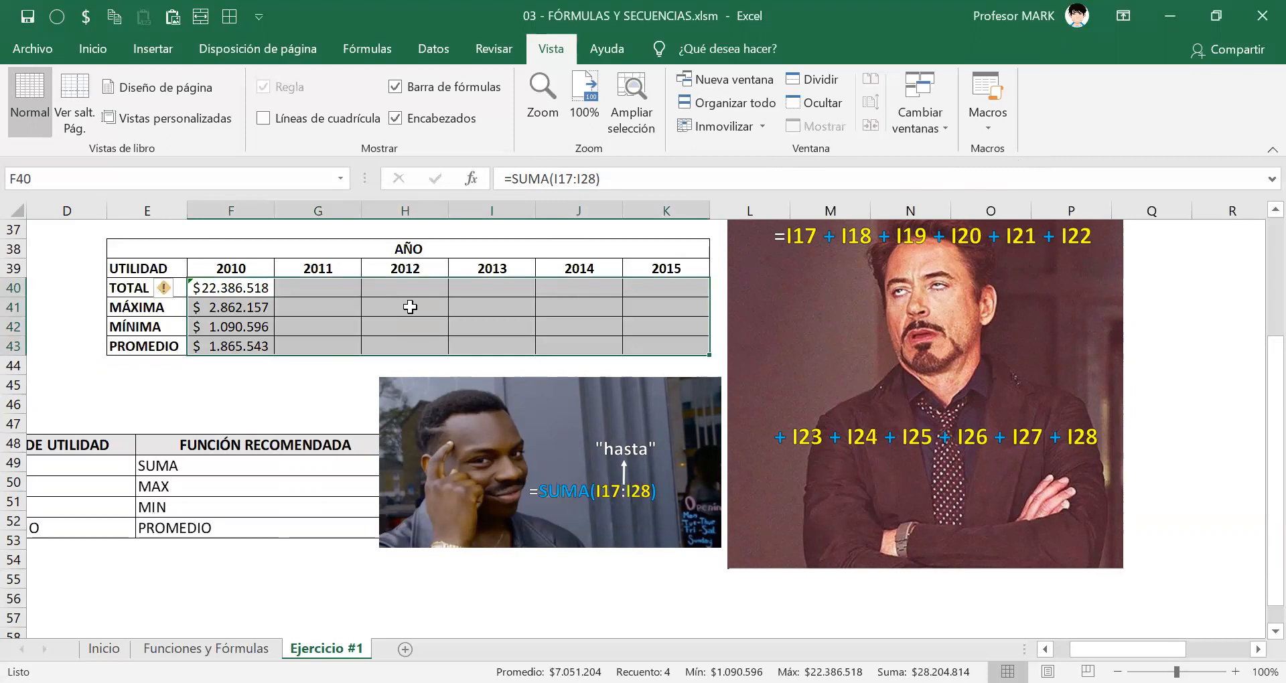
key(ctrl+d)
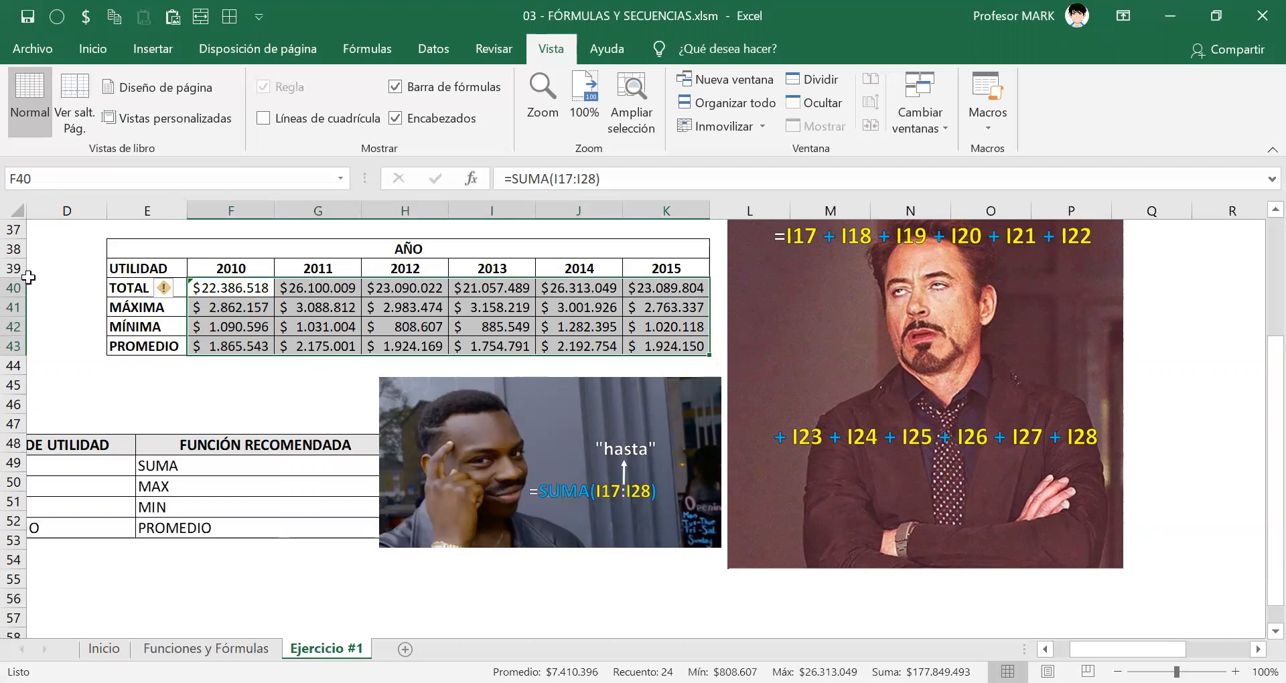
Ignore the error flagged on the 2010 TOTAL formula in F40 and save the workbook.
click(254, 287)
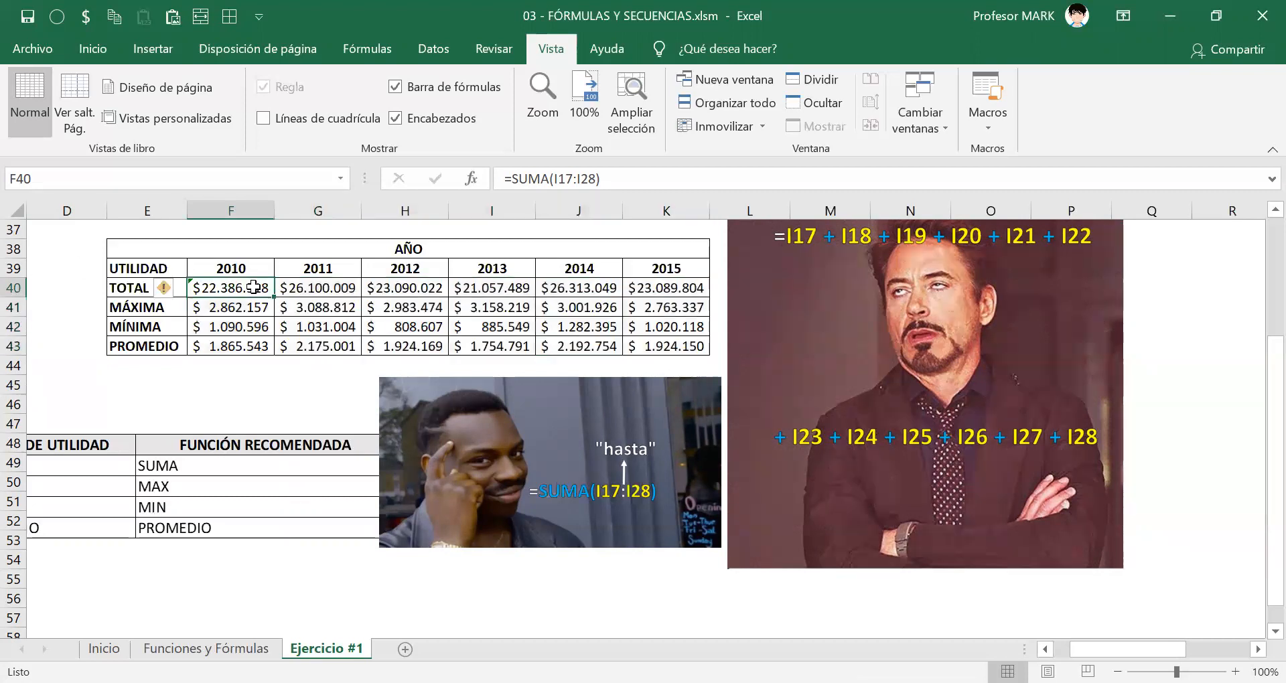
click(173, 293)
click(181, 398)
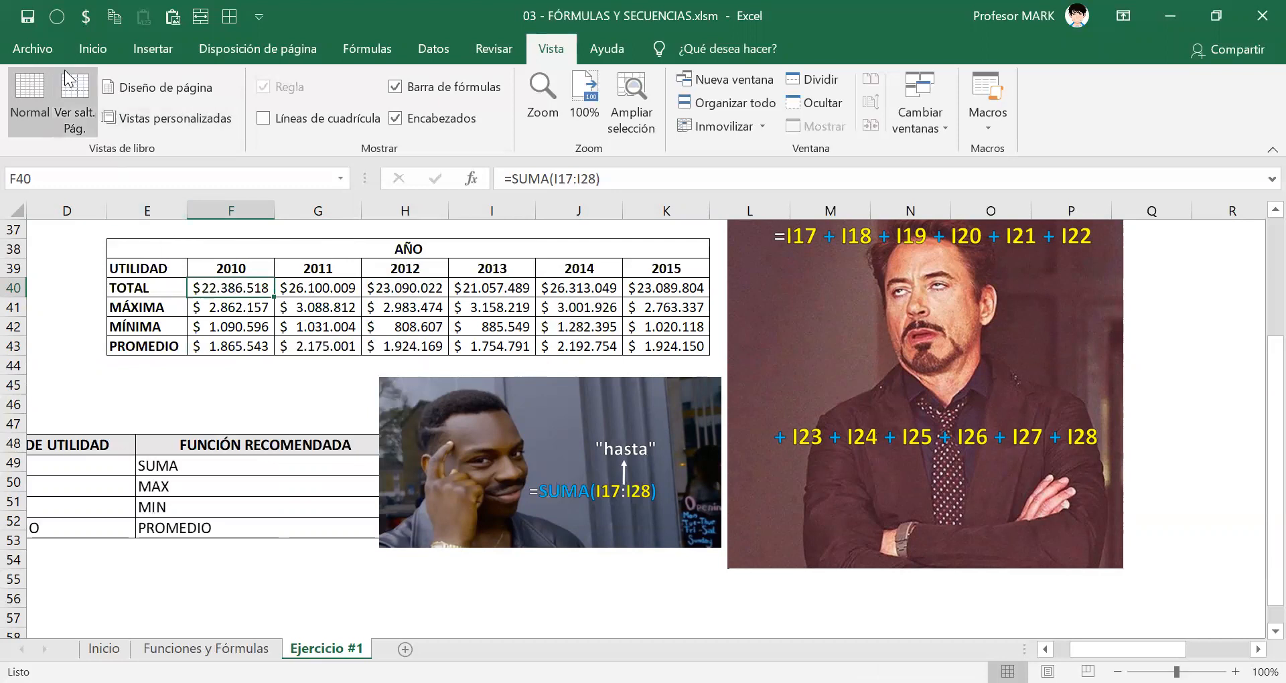
click(26, 16)
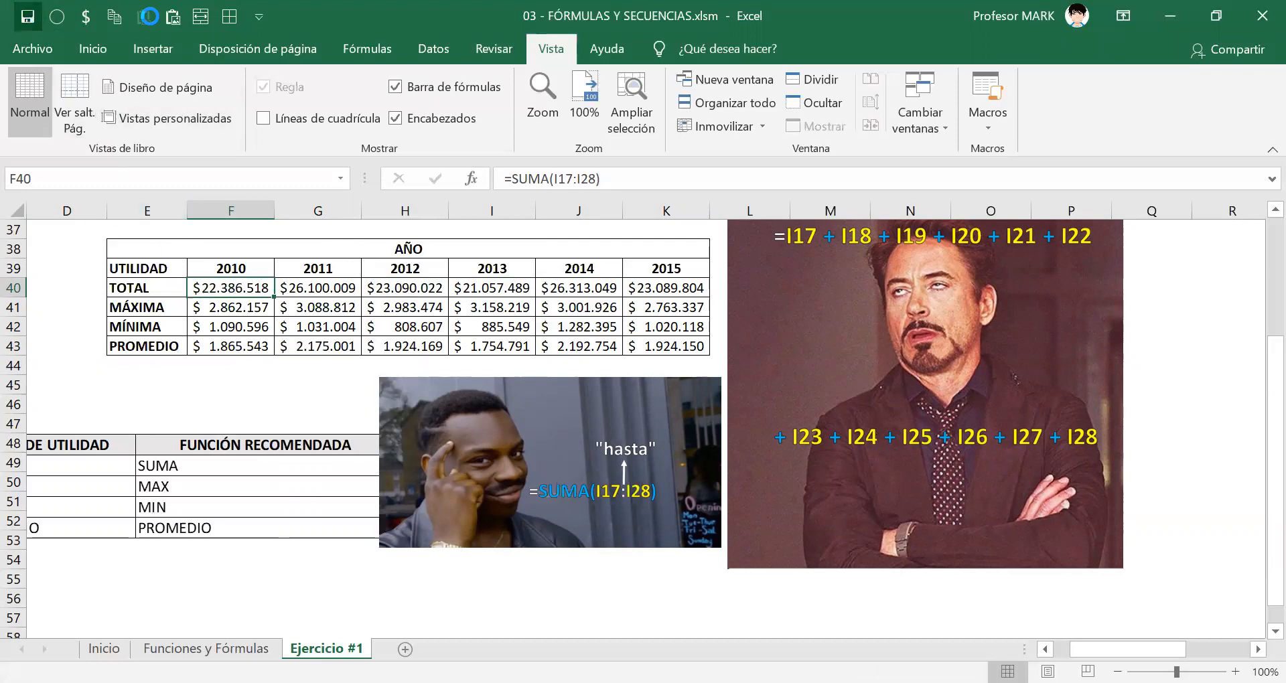